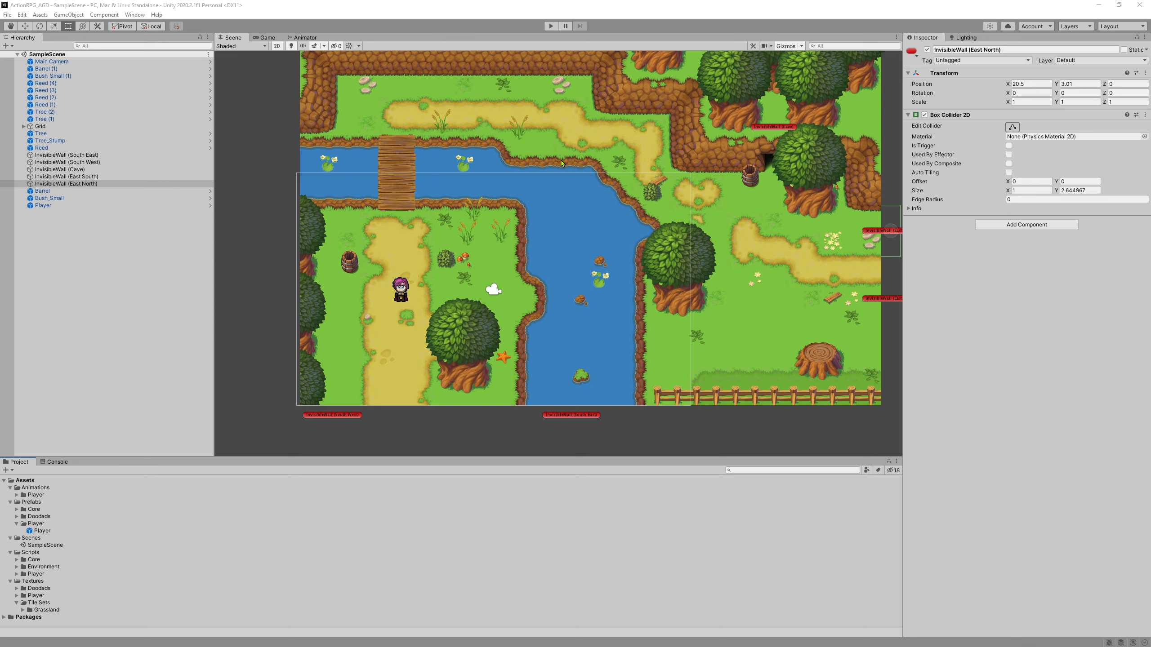
Create a folder named Mine inside the Tile Sets textures folder.
middle_drag(562, 132, 532, 146)
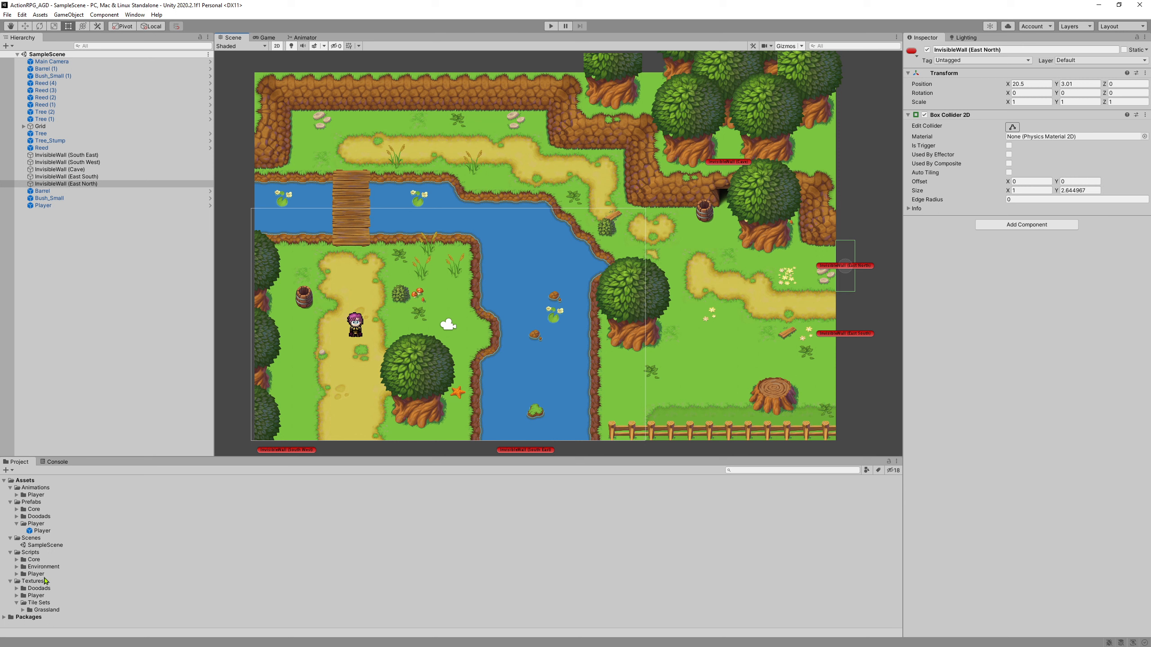
right_click(44, 603)
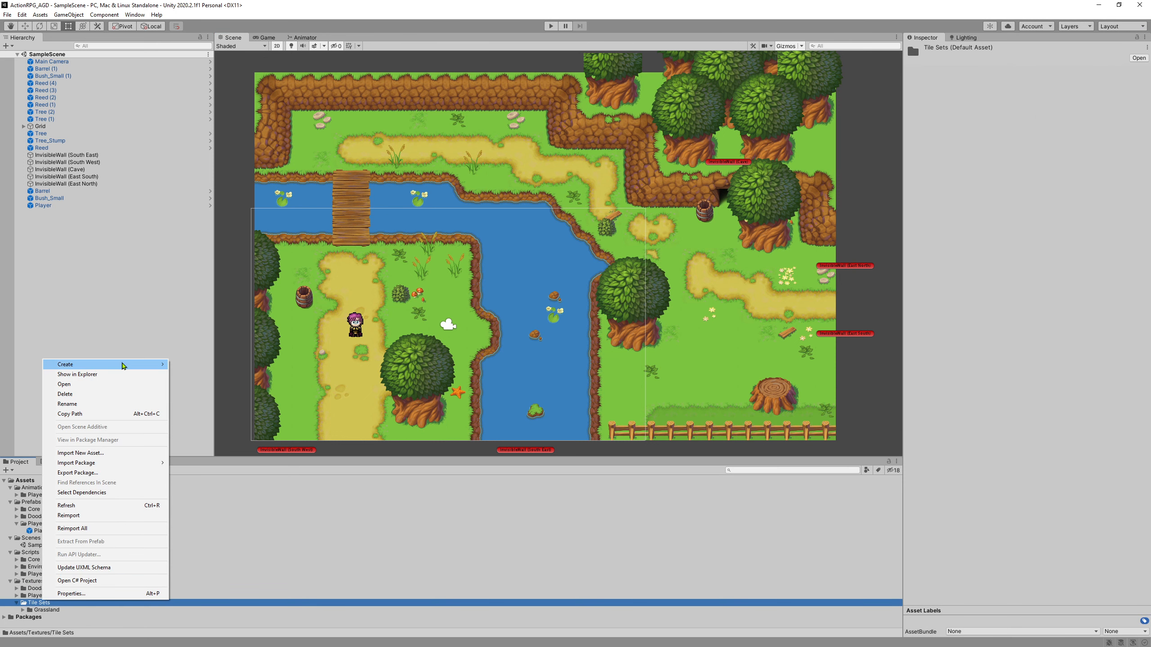
mouse_move(123, 366)
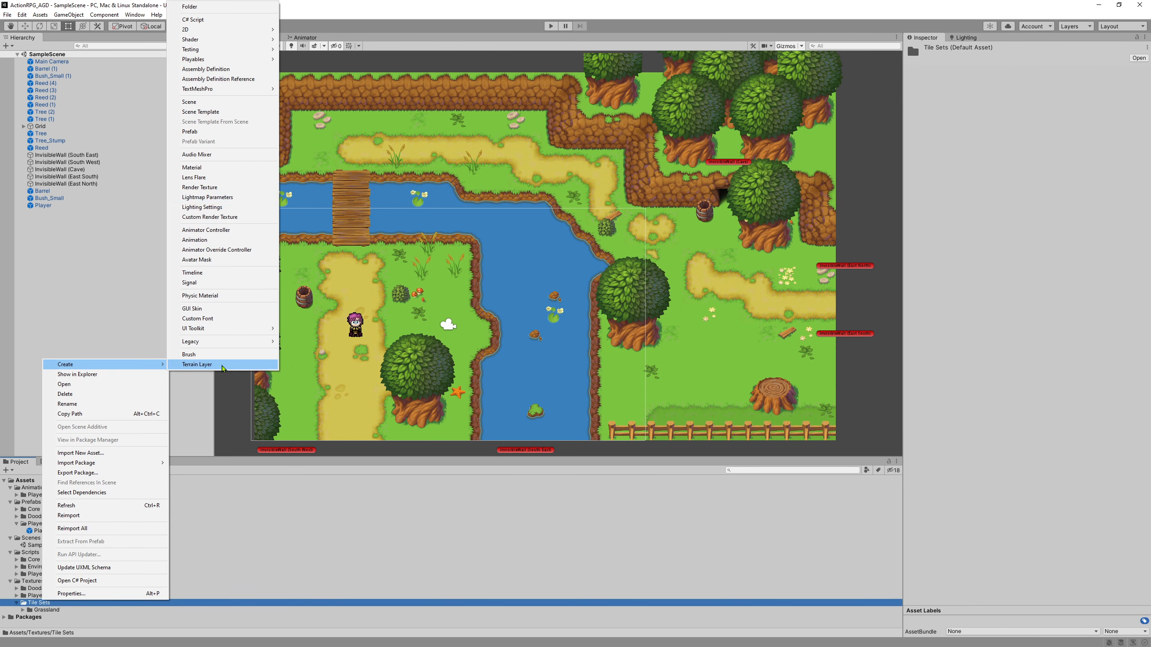
click(214, 6)
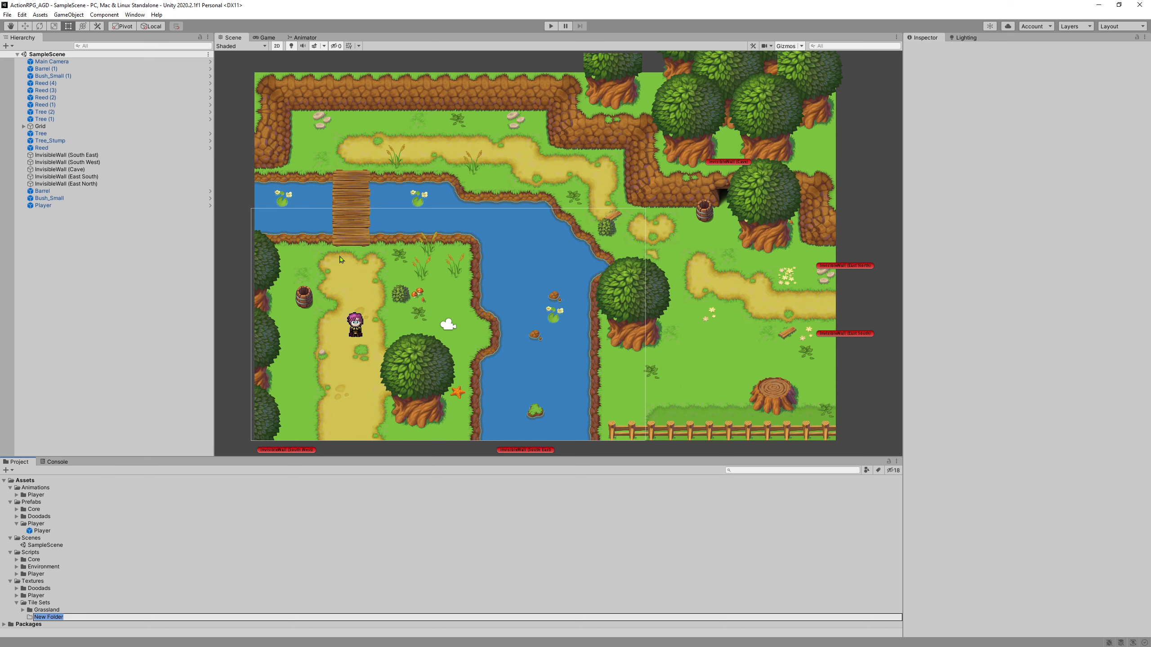
text(Mine)
key(Return)
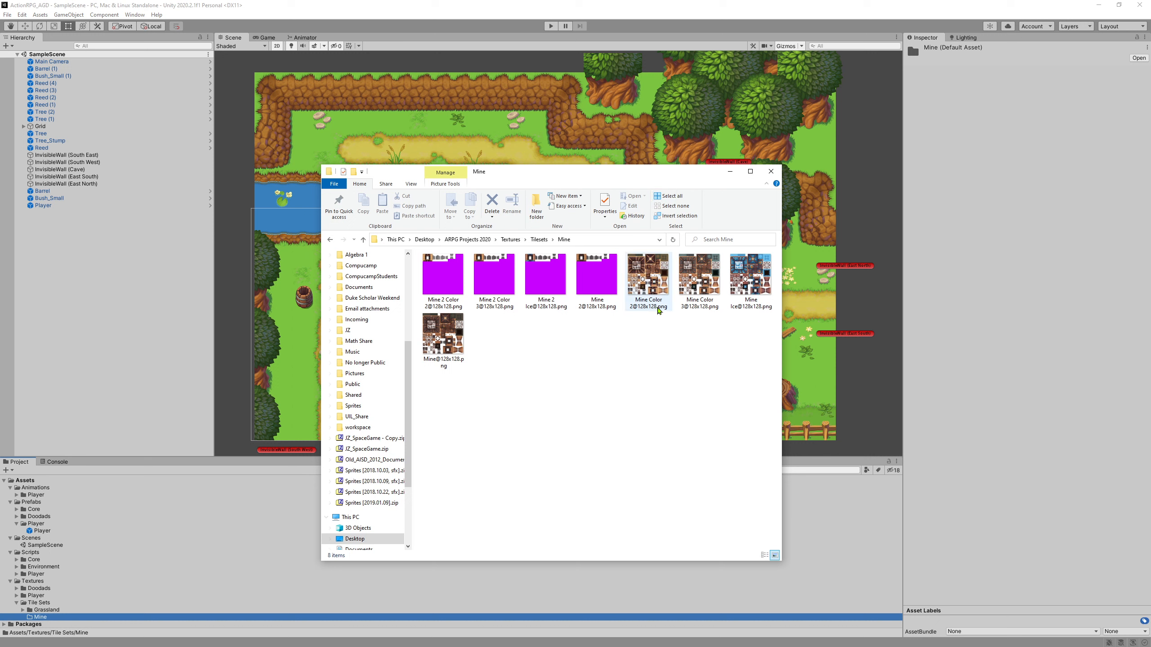
Import Mine@128x128, Mine Color 2@128x128, Mine Color 3@128x128 and Mine Ice@128x128 PNG files from File Explorer into the Mine folder.
click(445, 341)
shift+click(649, 285)
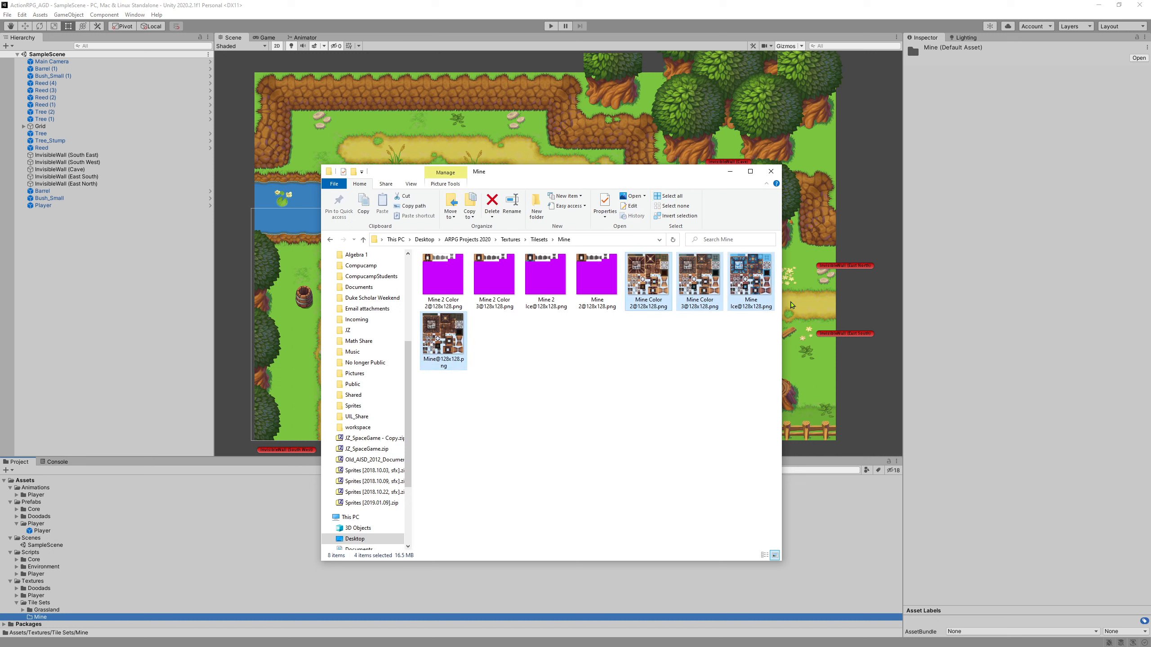
drag(453, 337, 47, 618)
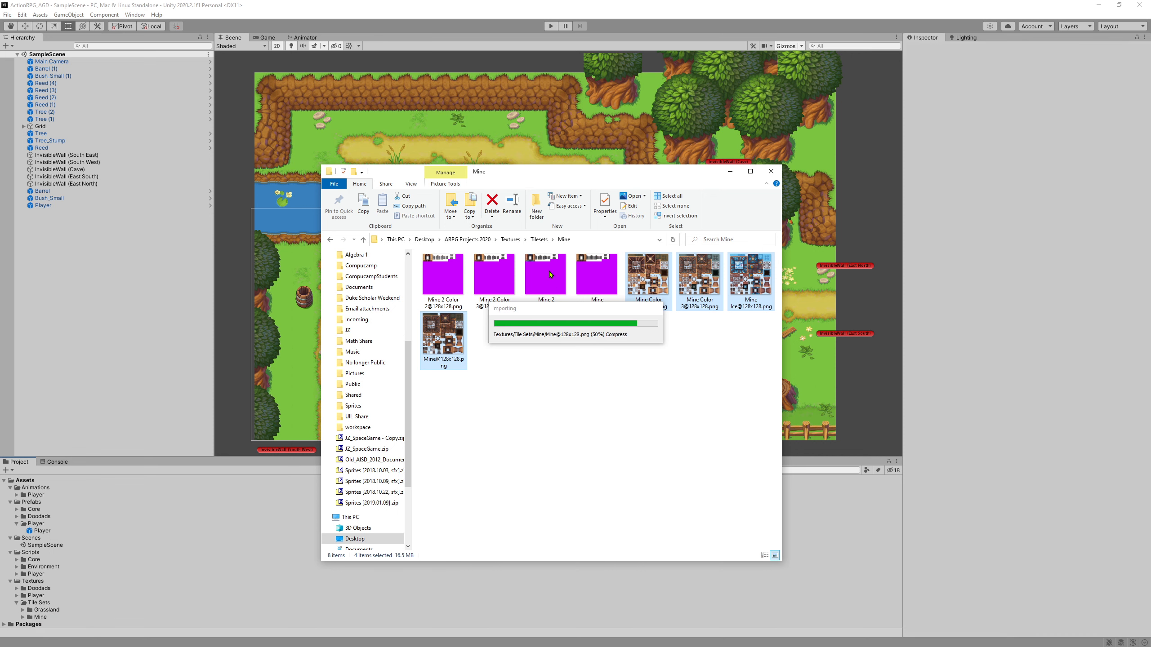
drag(622, 190, 0, 156)
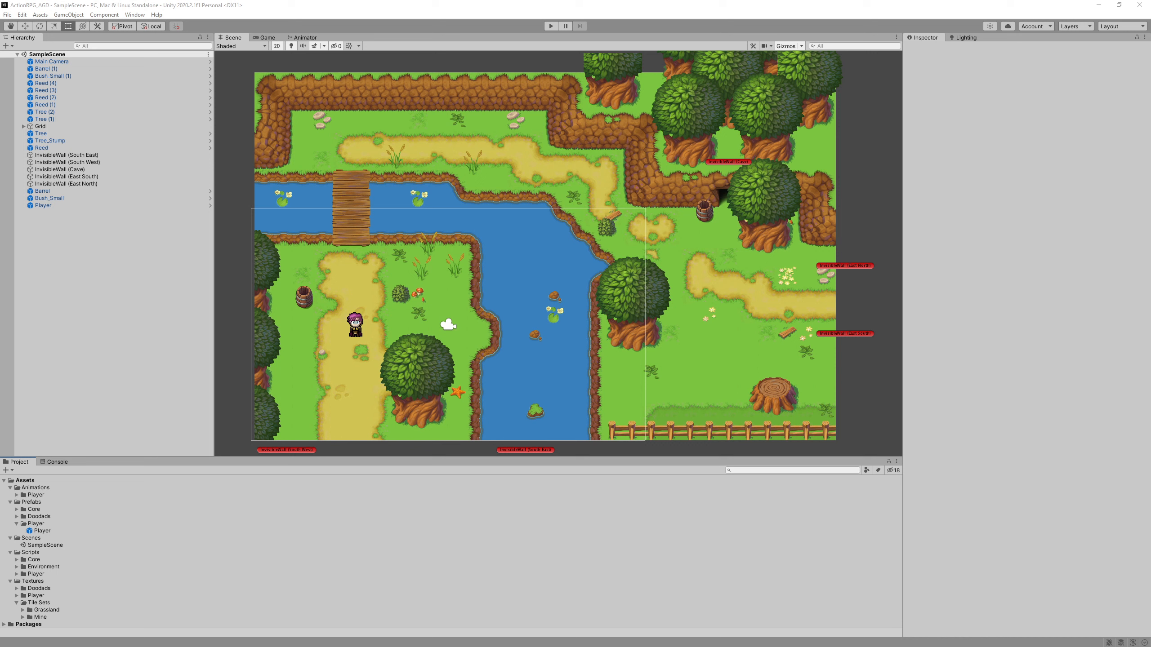
Compare the import settings of the Mine@128x128 texture with those of Grassland@128x128.
click(23, 618)
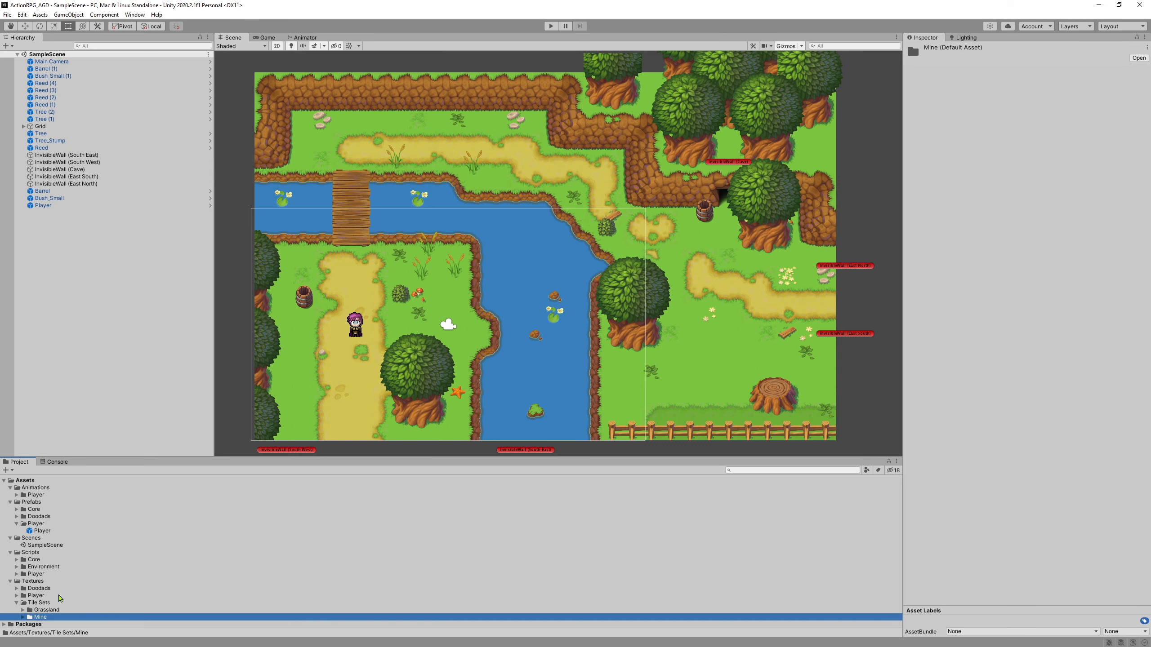
click(22, 617)
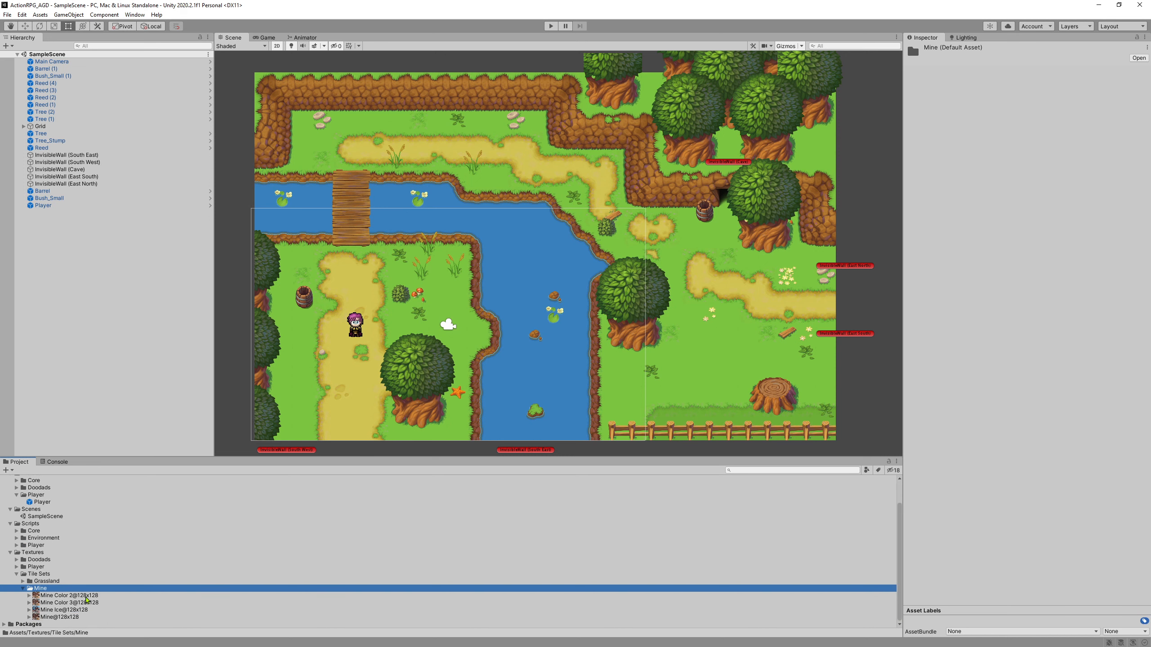
click(69, 617)
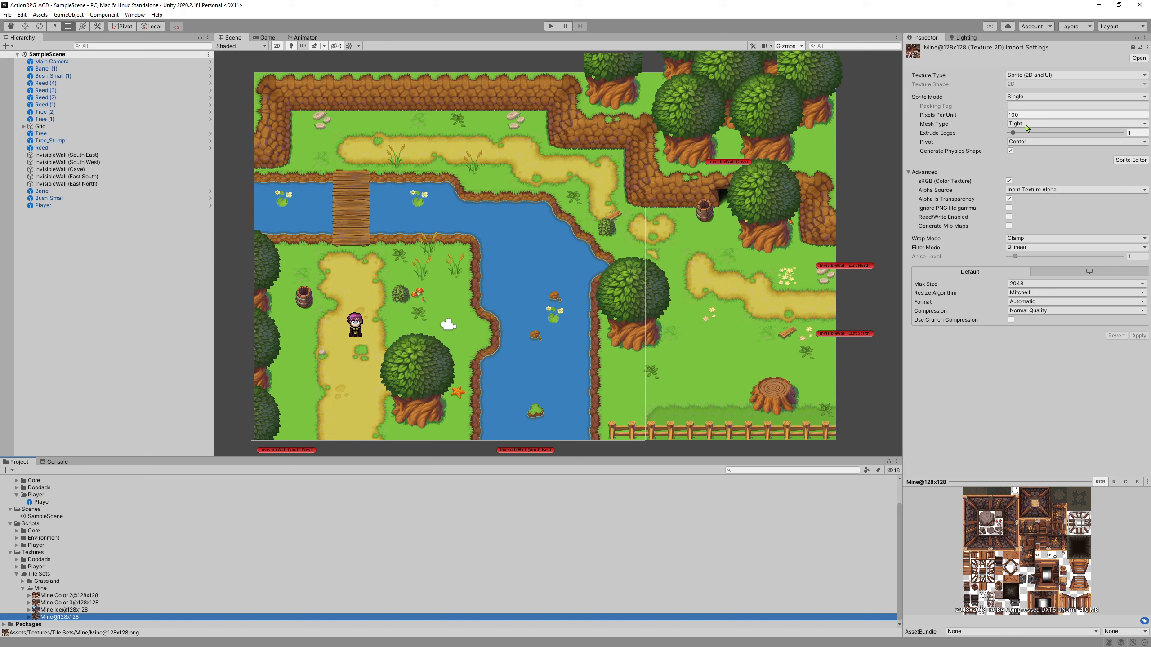
click(23, 581)
scroll(64, 578, down, 3)
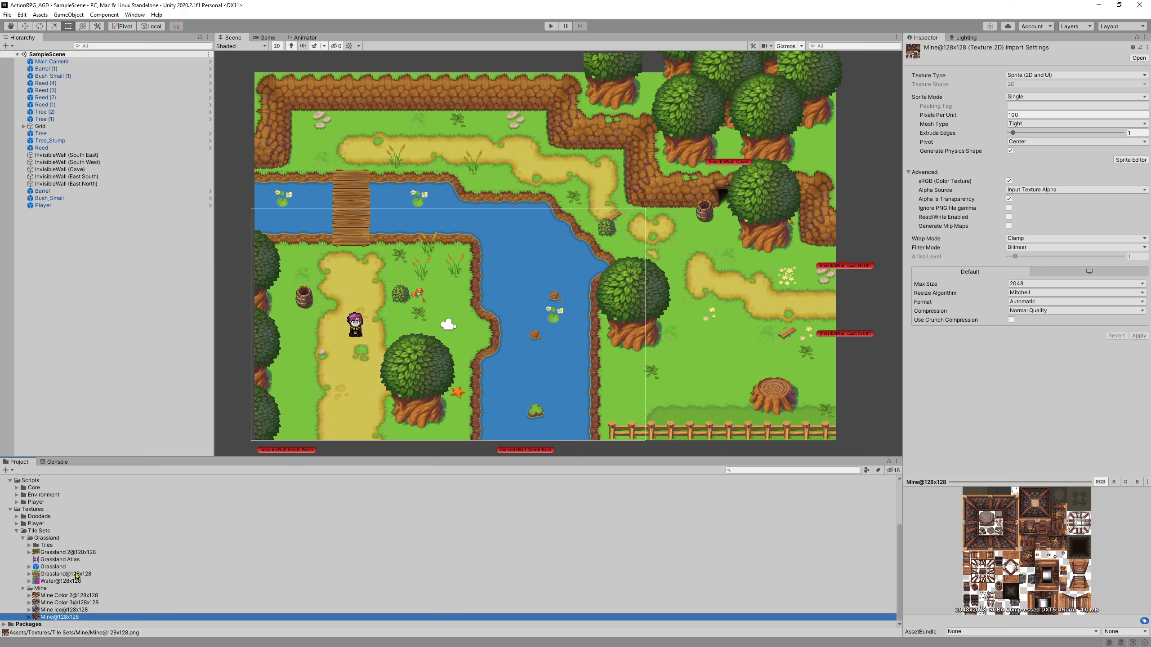
click(74, 575)
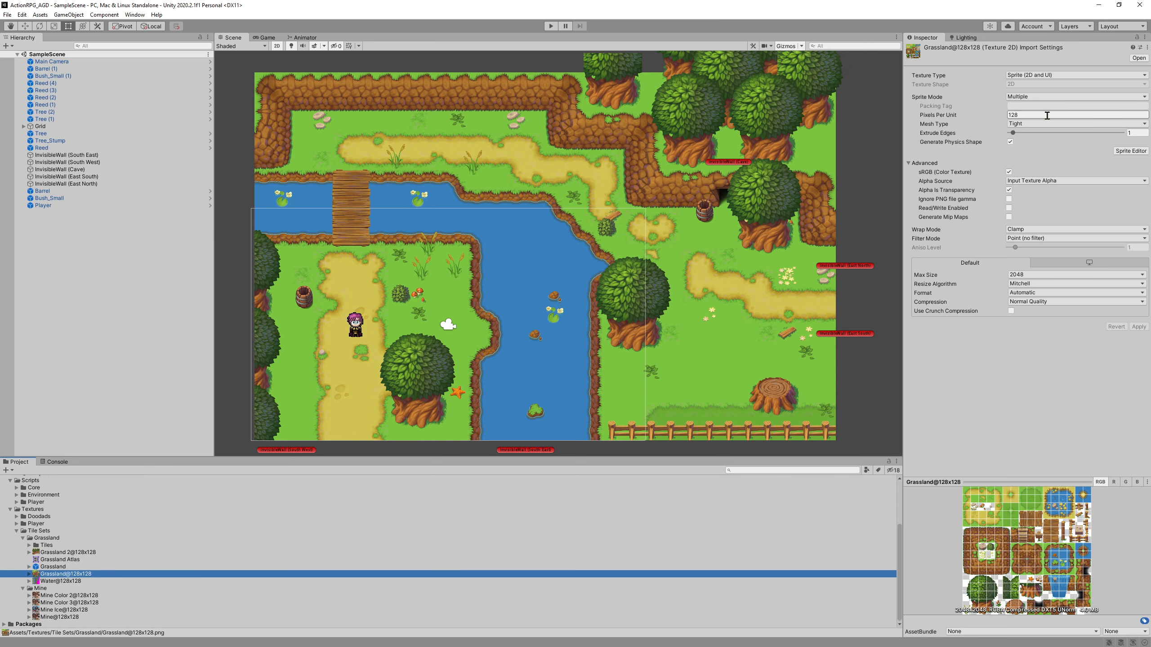
click(23, 539)
click(77, 617)
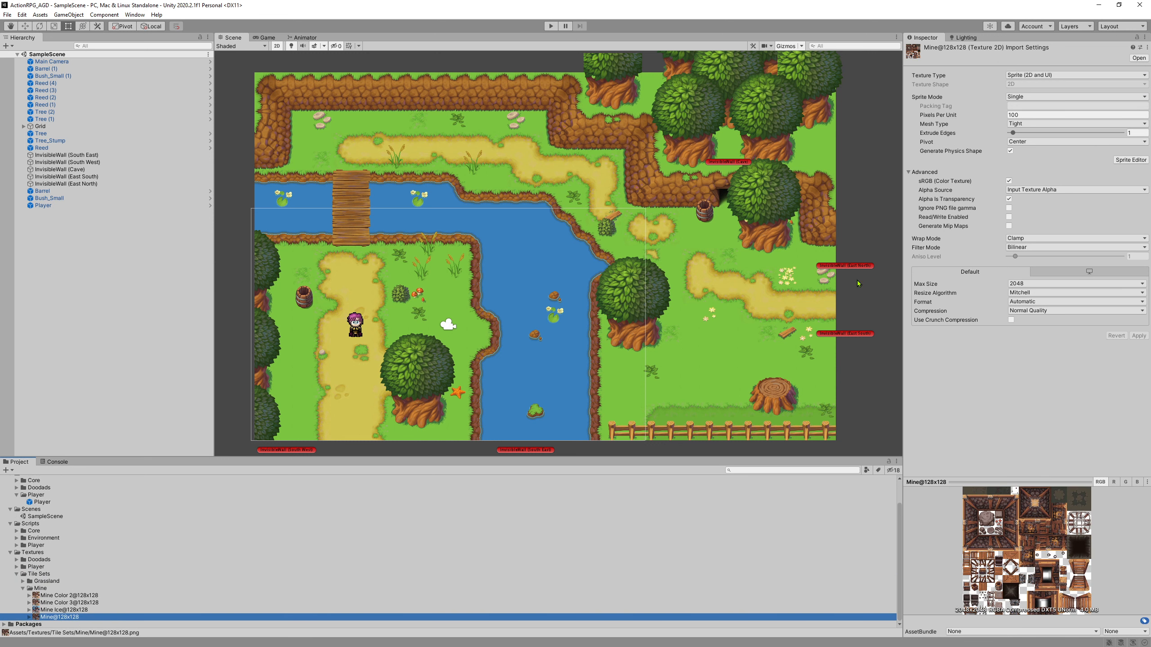
click(1029, 115)
text(1)
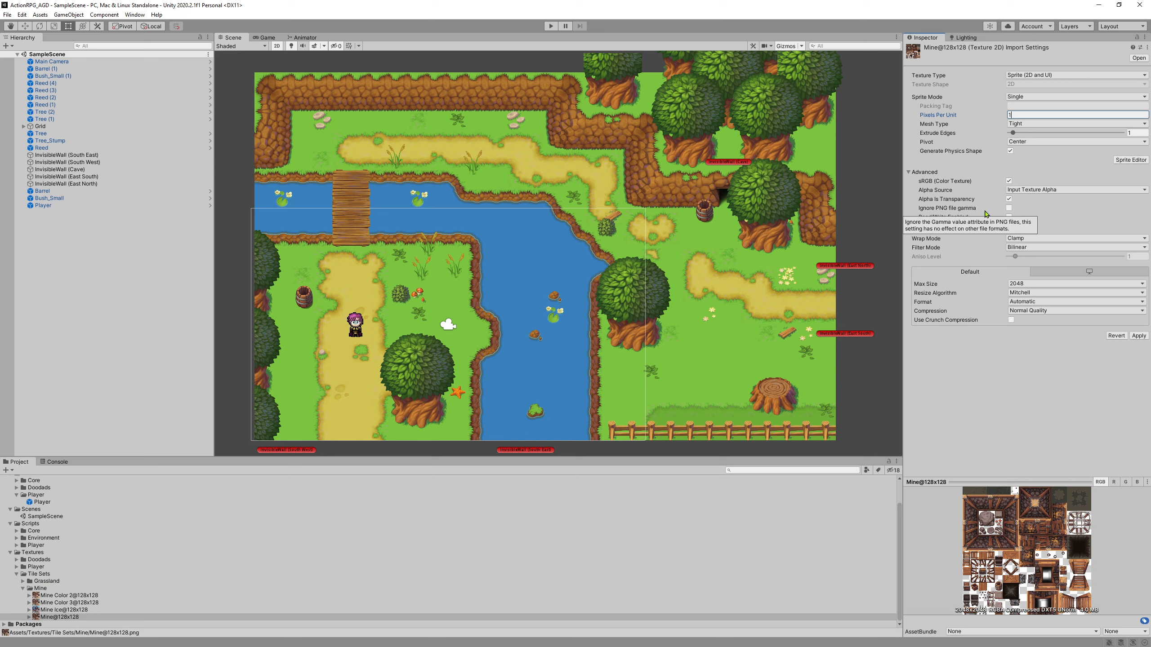
text(200)
click(971, 393)
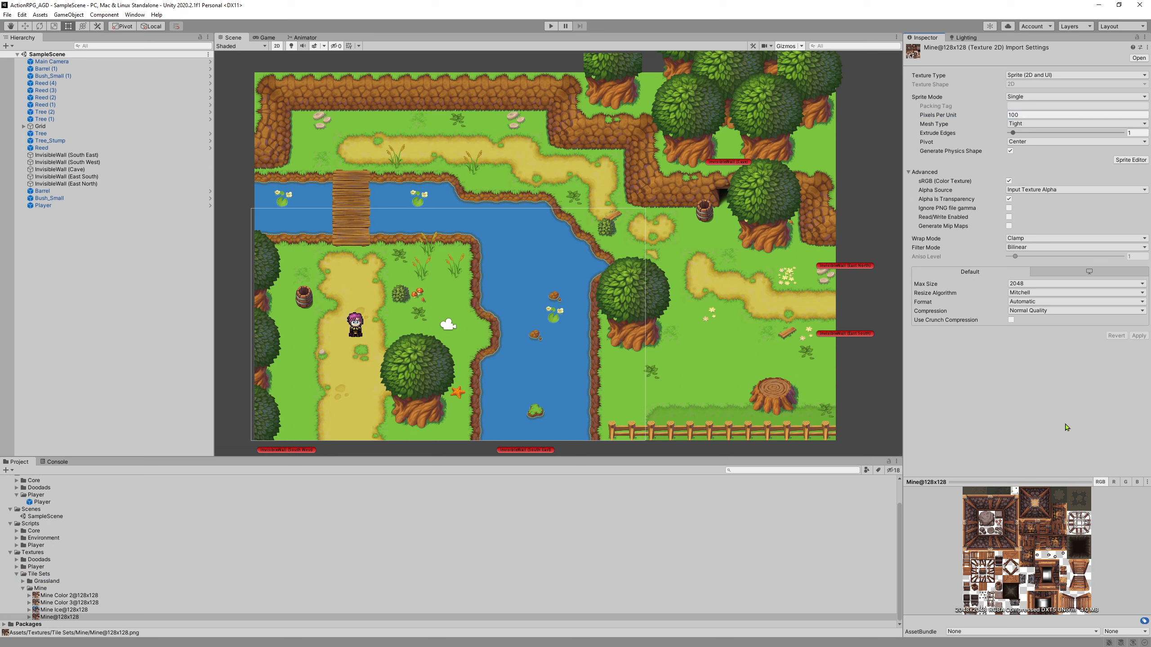
Set all four Mine textures to 128 pixels per unit, Point (no filter) and Multiple sprite mode, and apply the import settings.
shift+click(85, 596)
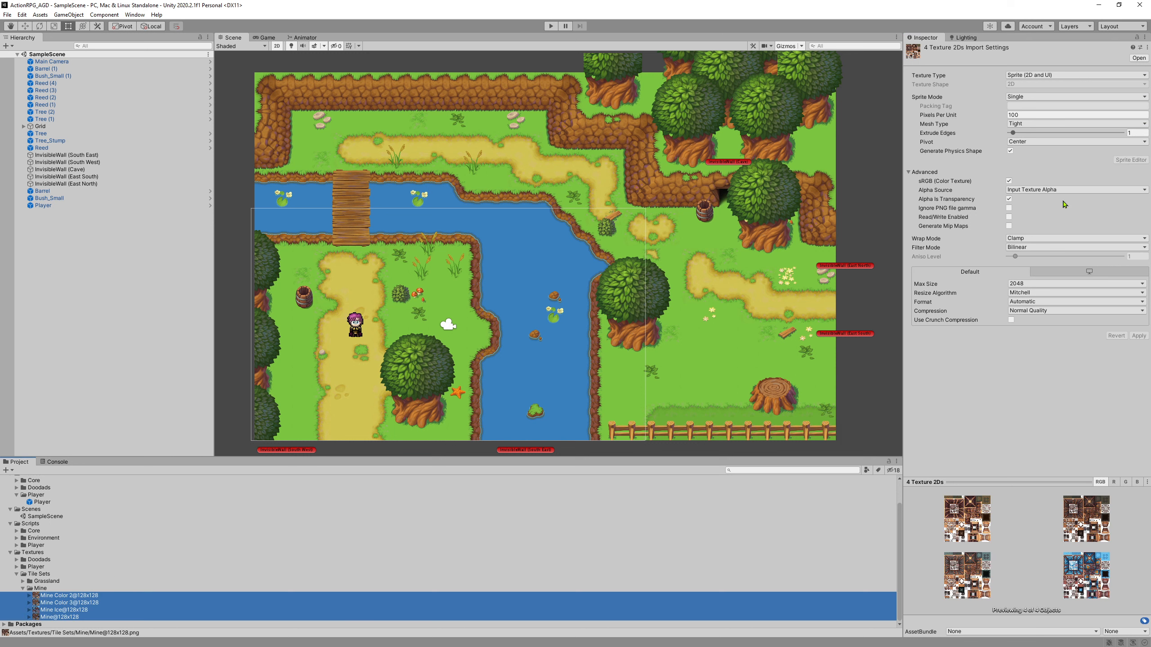
click(1023, 115)
text(128)
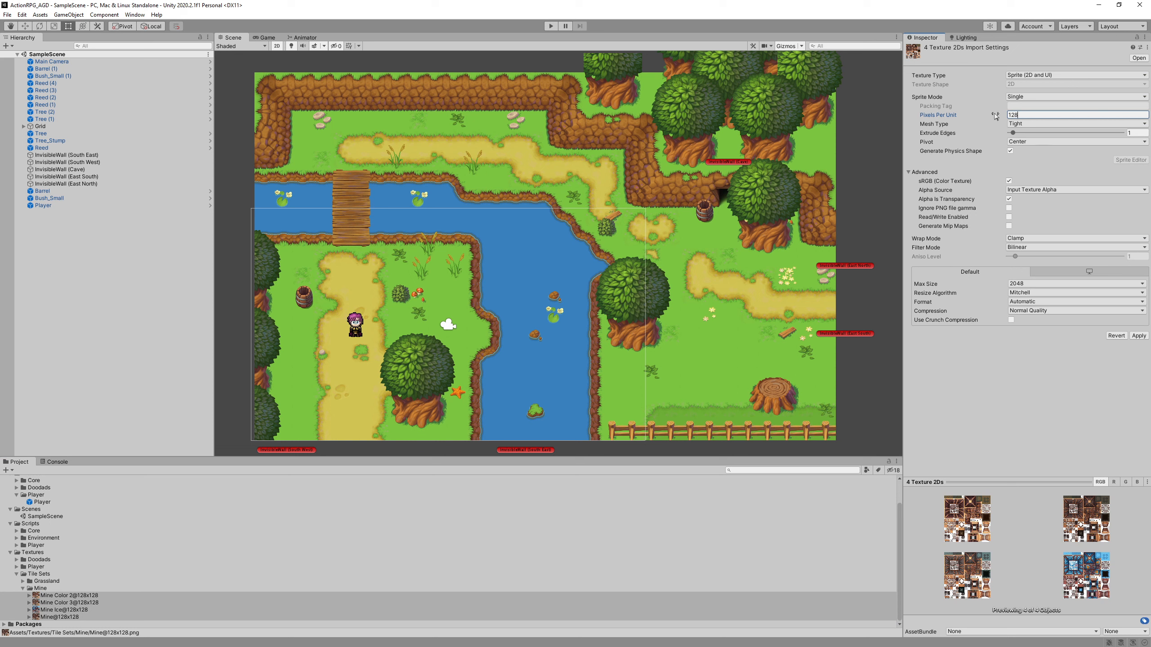
click(1028, 248)
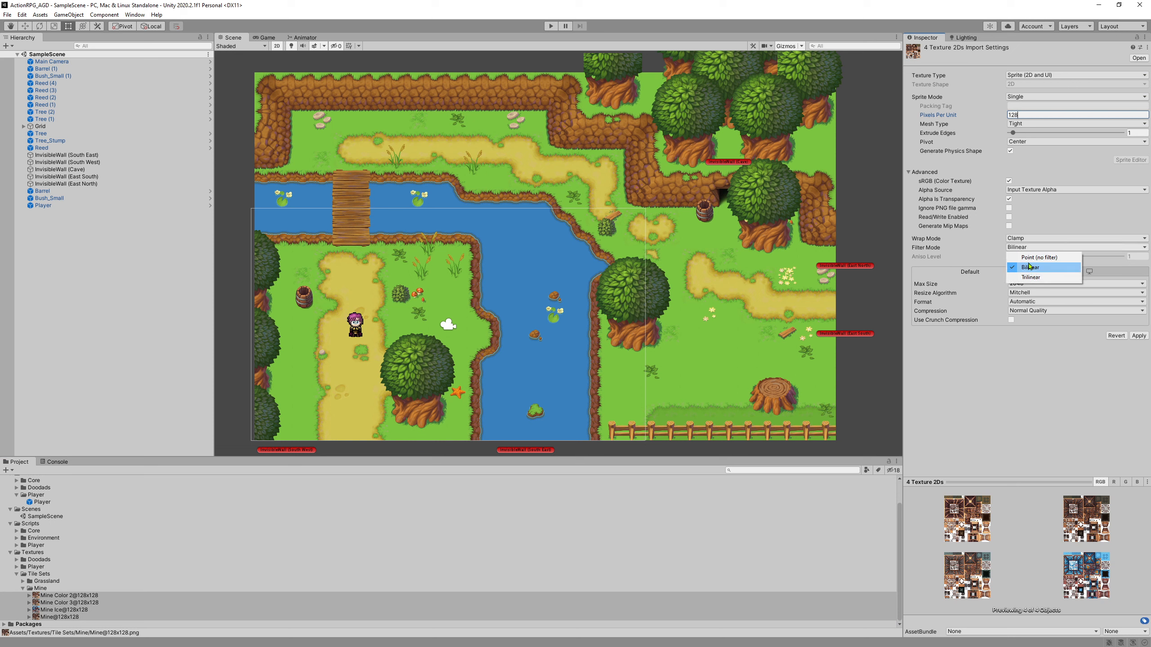
click(1028, 258)
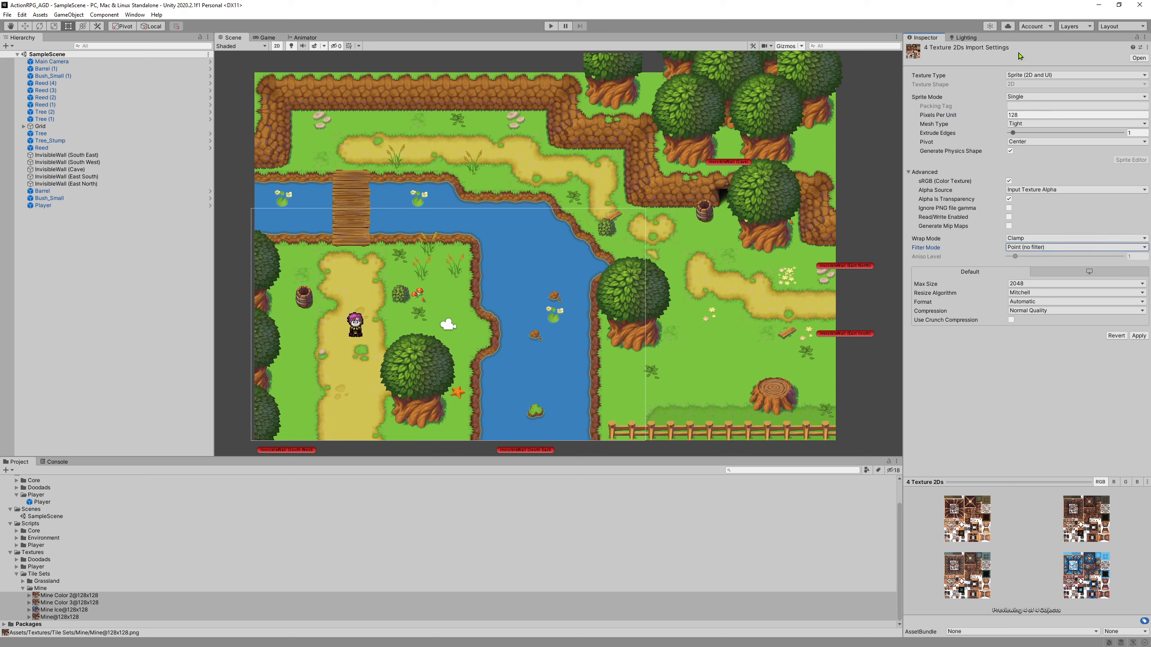
click(1023, 96)
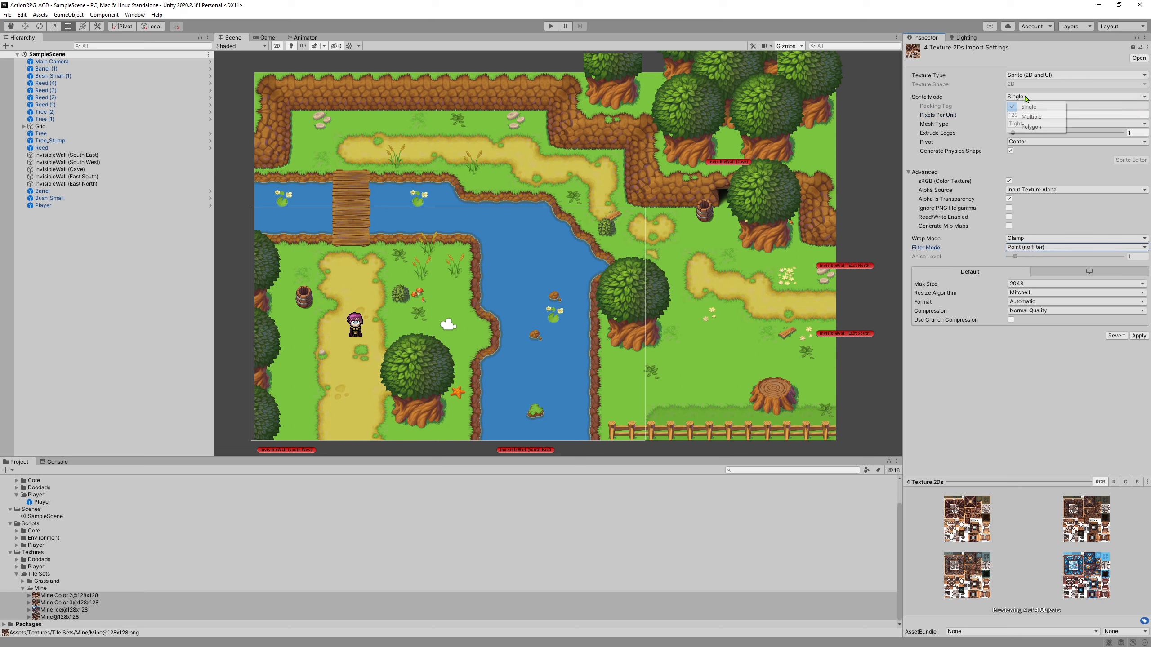
click(1035, 117)
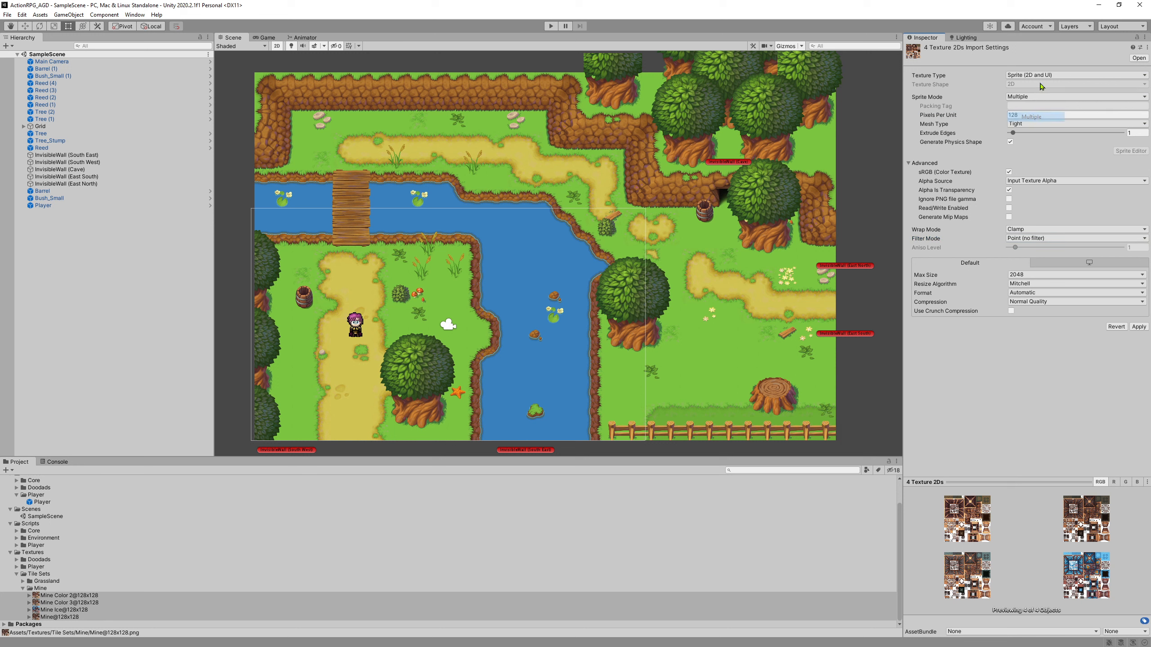
click(1138, 327)
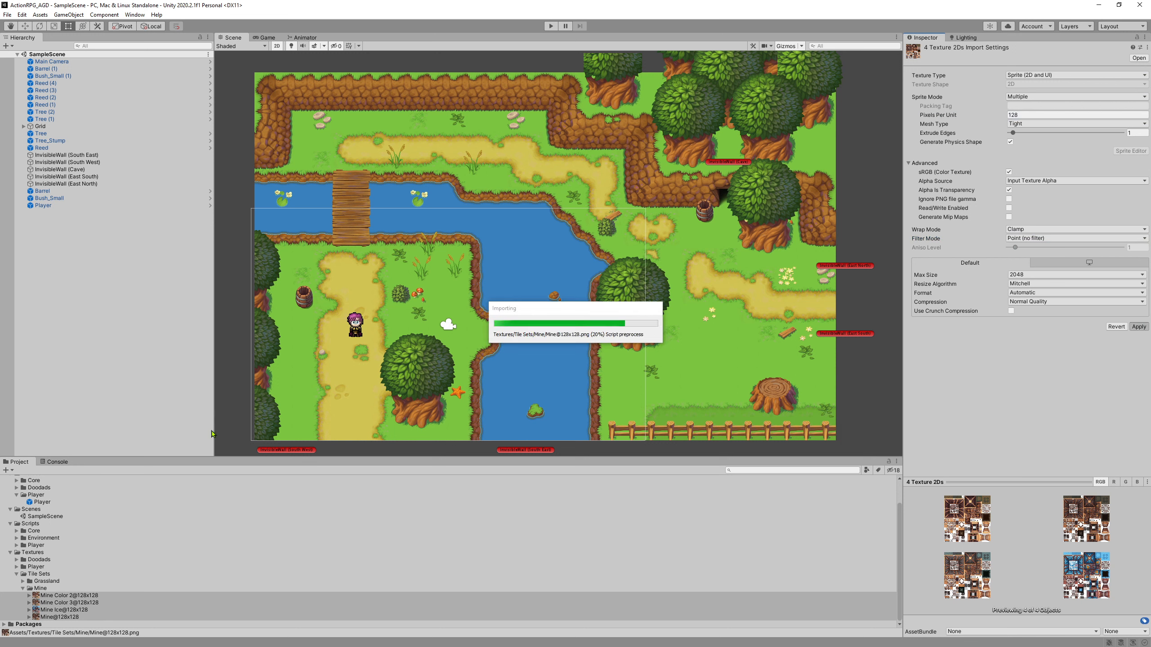
Slice the Mine@128x128 texture in the Sprite Editor using Grid By Cell Size with a 128 by 128 pixel size.
click(61, 617)
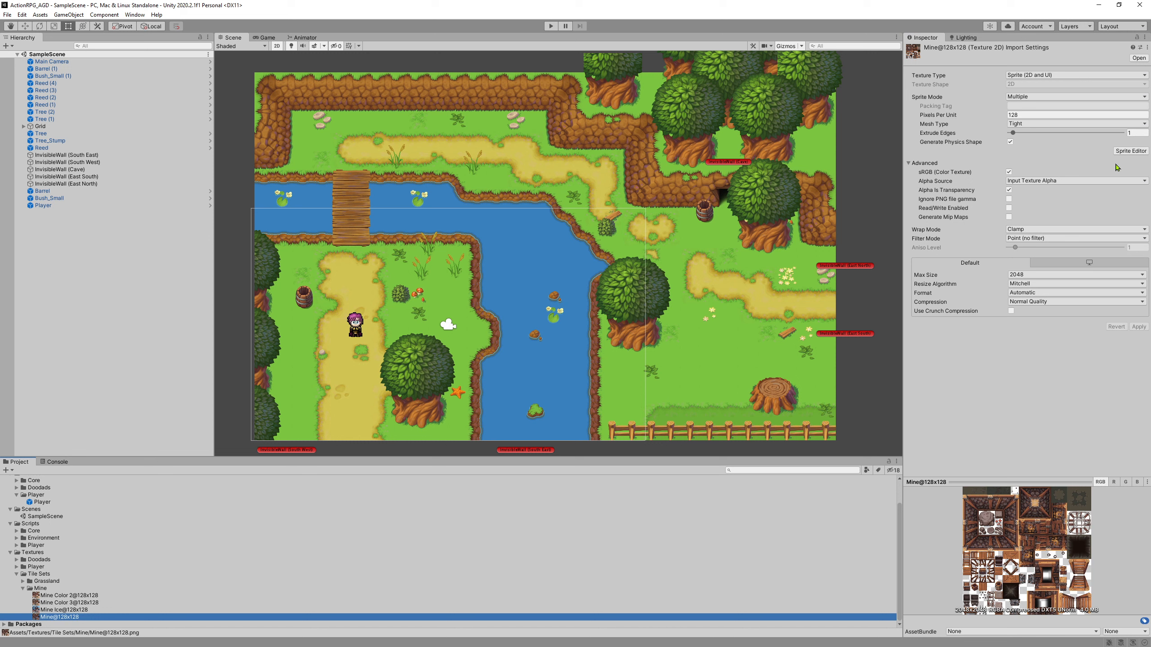
click(1130, 151)
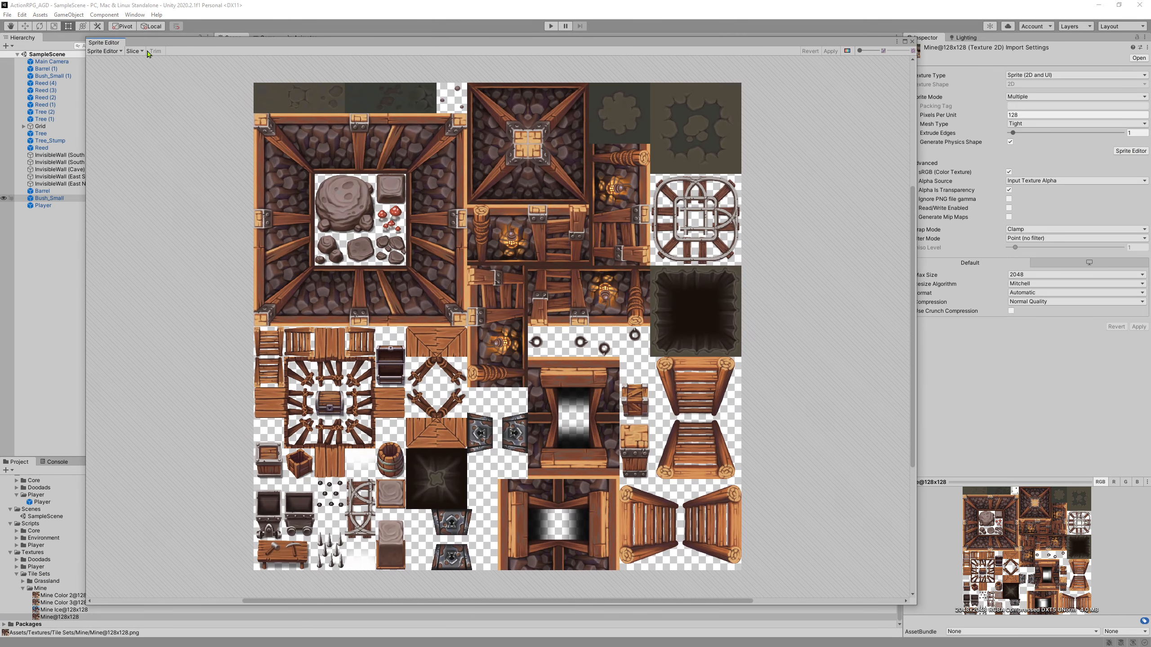
click(135, 51)
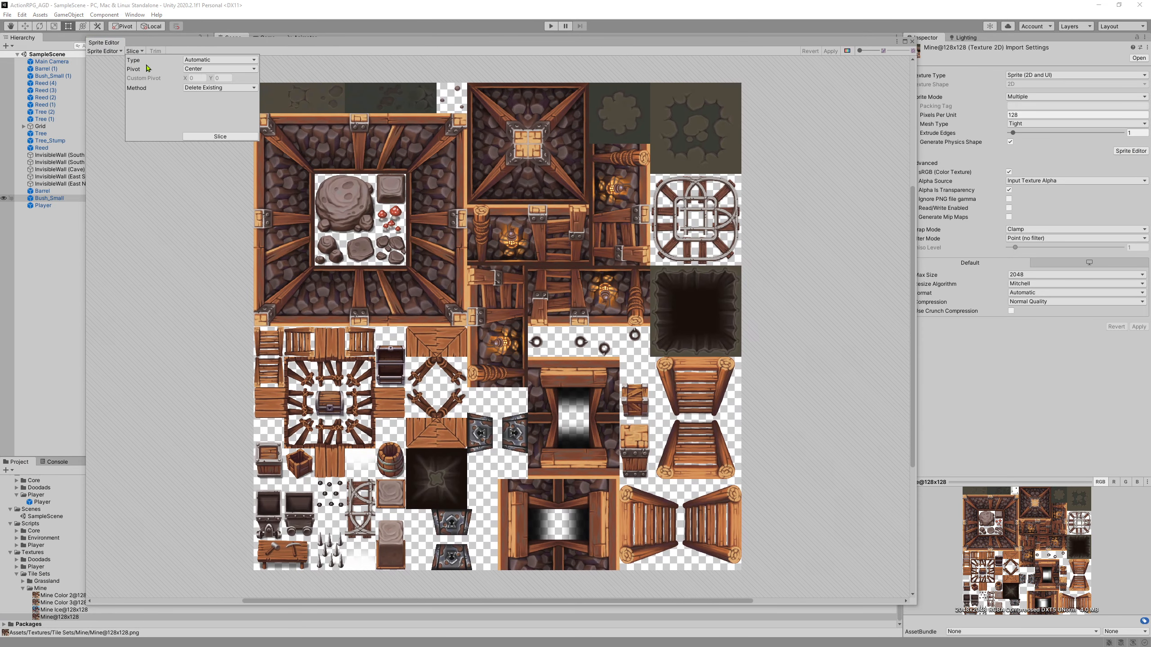
click(214, 61)
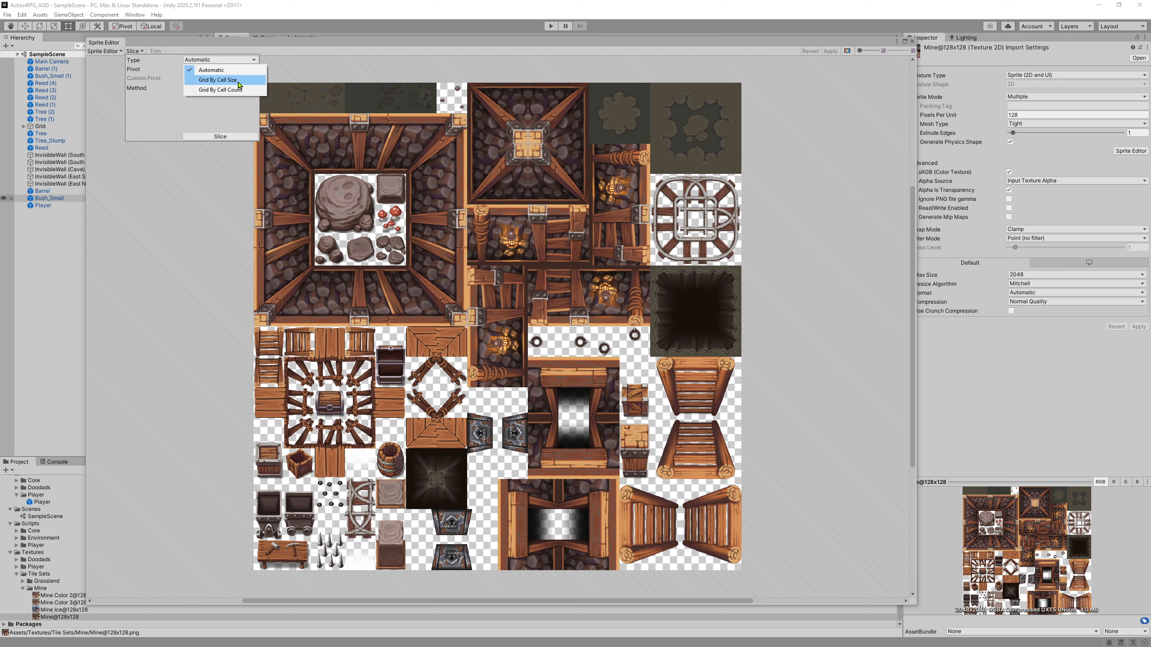
click(236, 82)
click(211, 69)
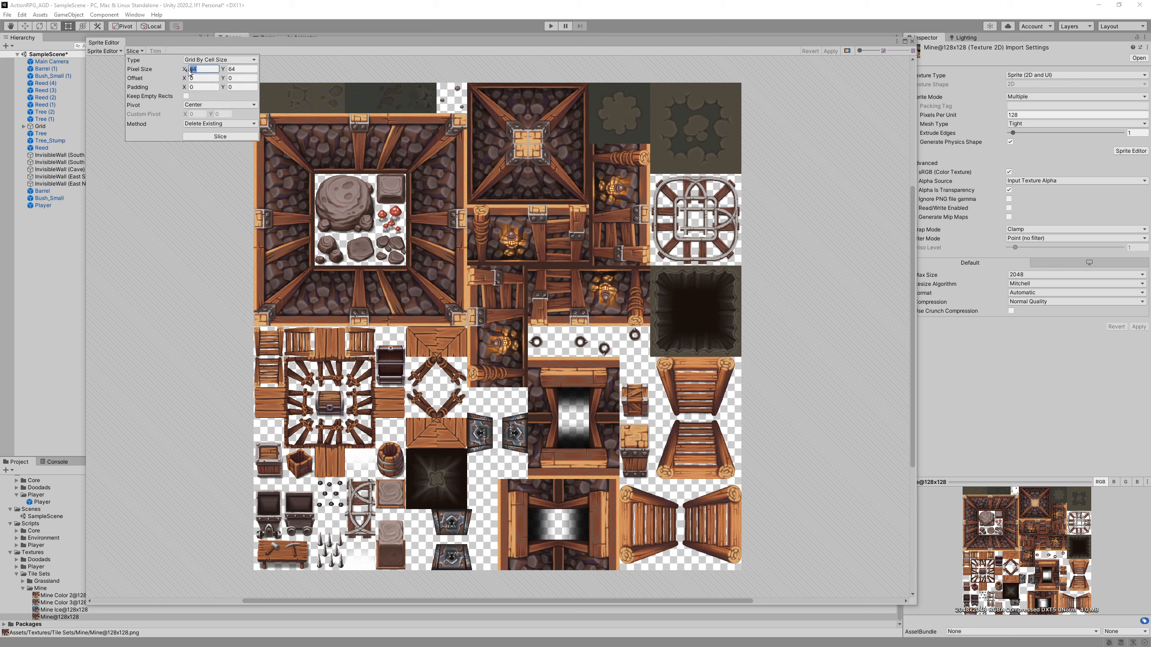
text(128)
click(237, 68)
text(128)
click(229, 137)
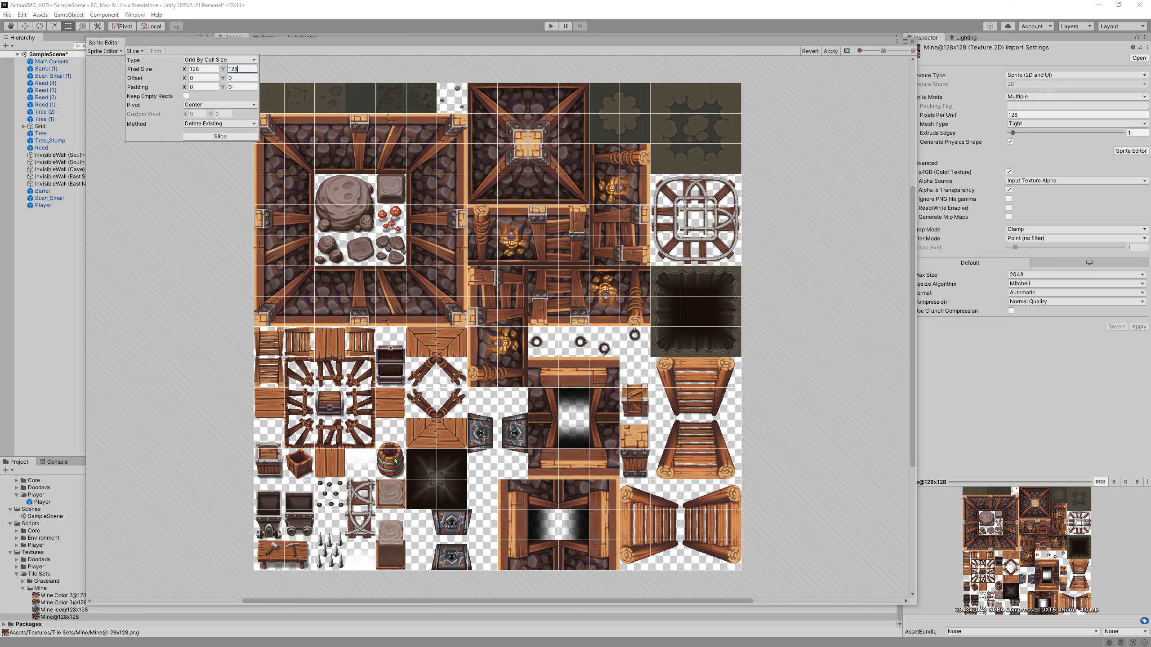
Inspect individual slices around the metal doors and the first floor tile of the Mine sheet.
click(494, 414)
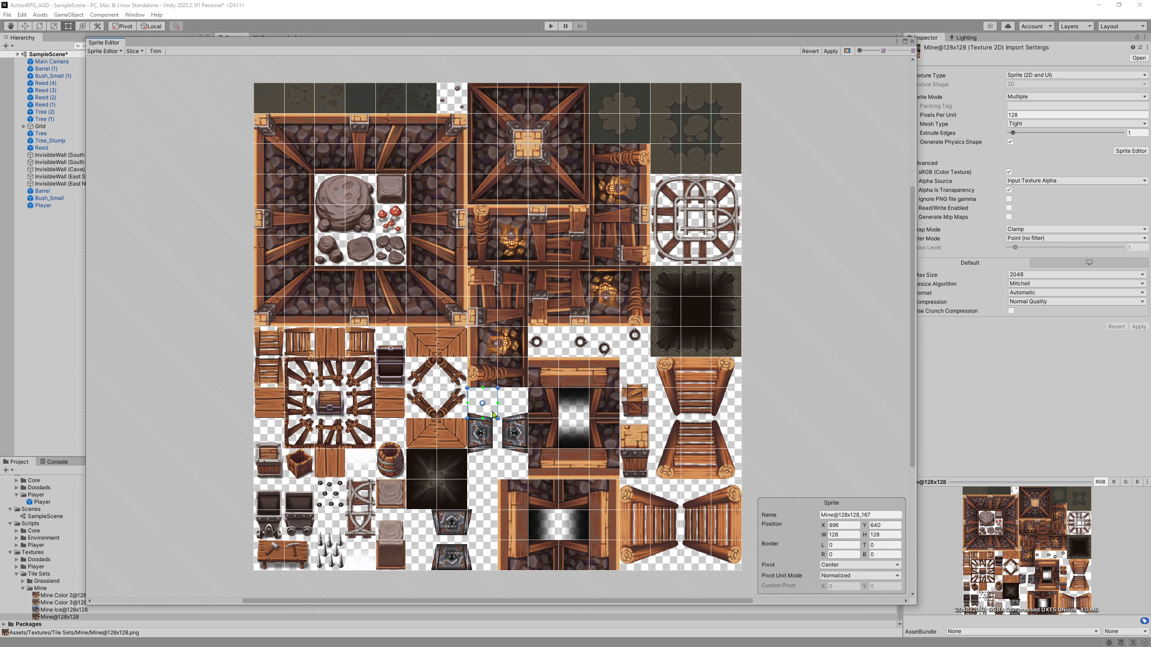
click(518, 410)
click(519, 436)
click(516, 462)
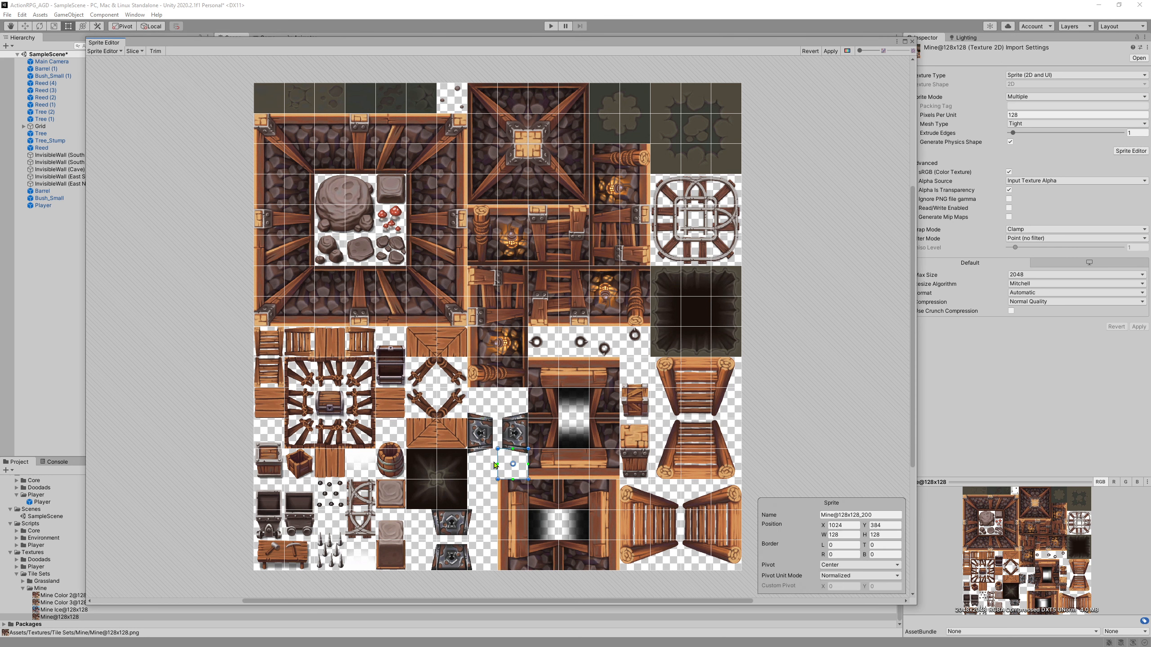
click(490, 466)
click(269, 99)
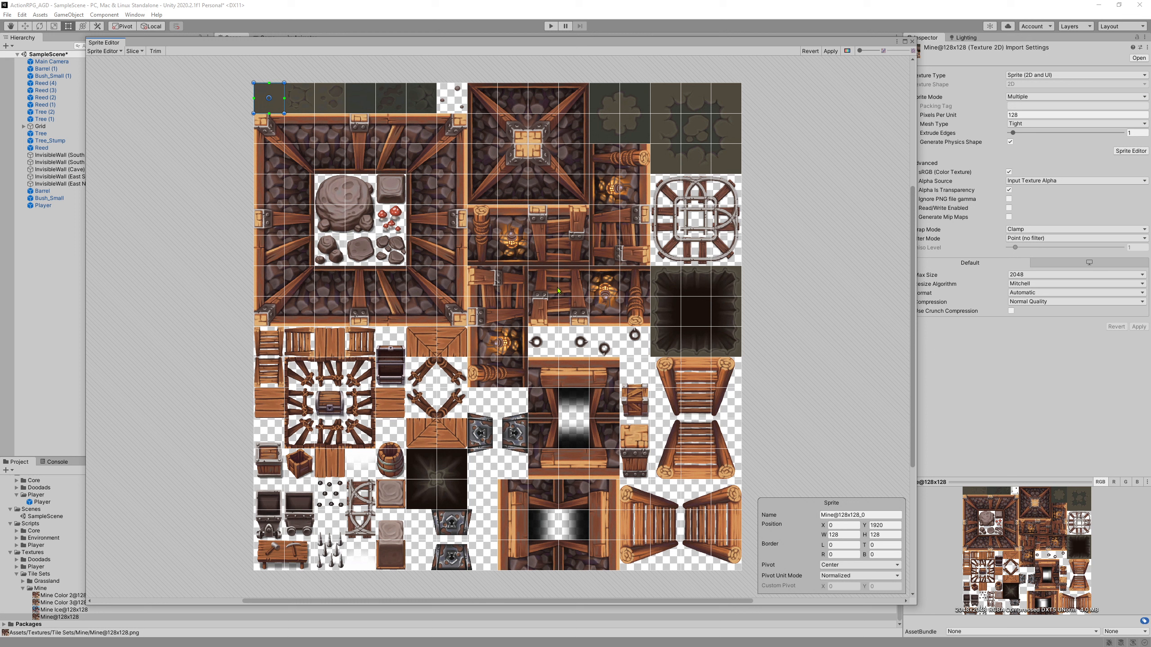
Select the pit's upper-left corner tile, switch the Sprite Editor to Custom Physics Shape and apply the pending slice changes.
scroll(684, 294, up, 4)
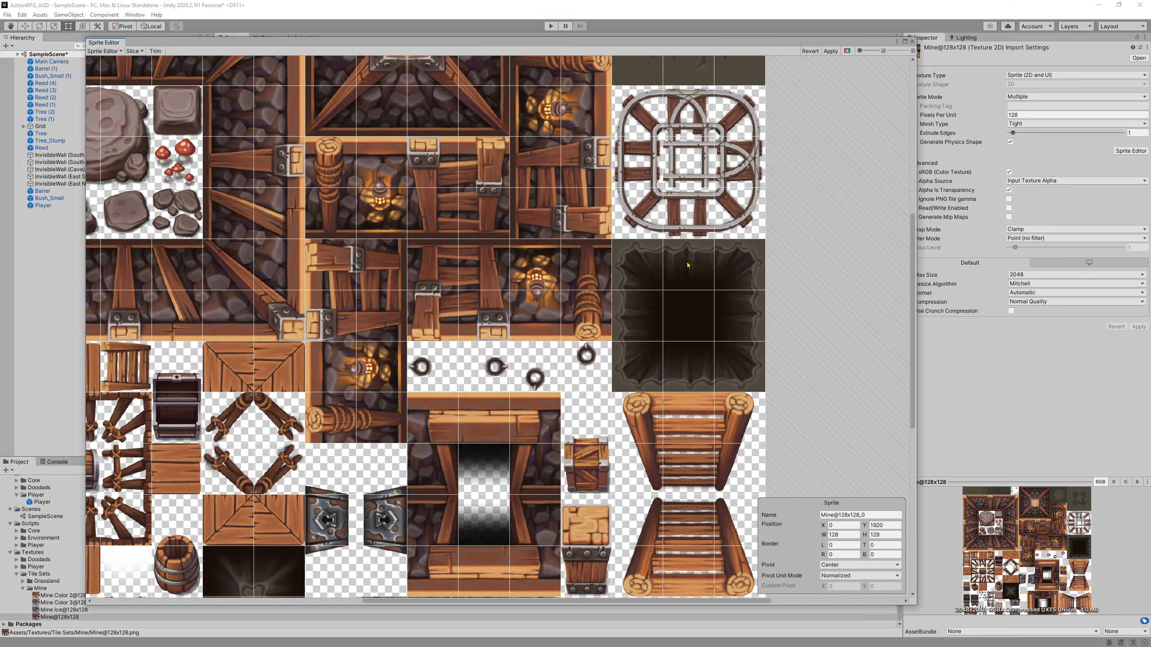
click(640, 263)
click(139, 52)
click(119, 52)
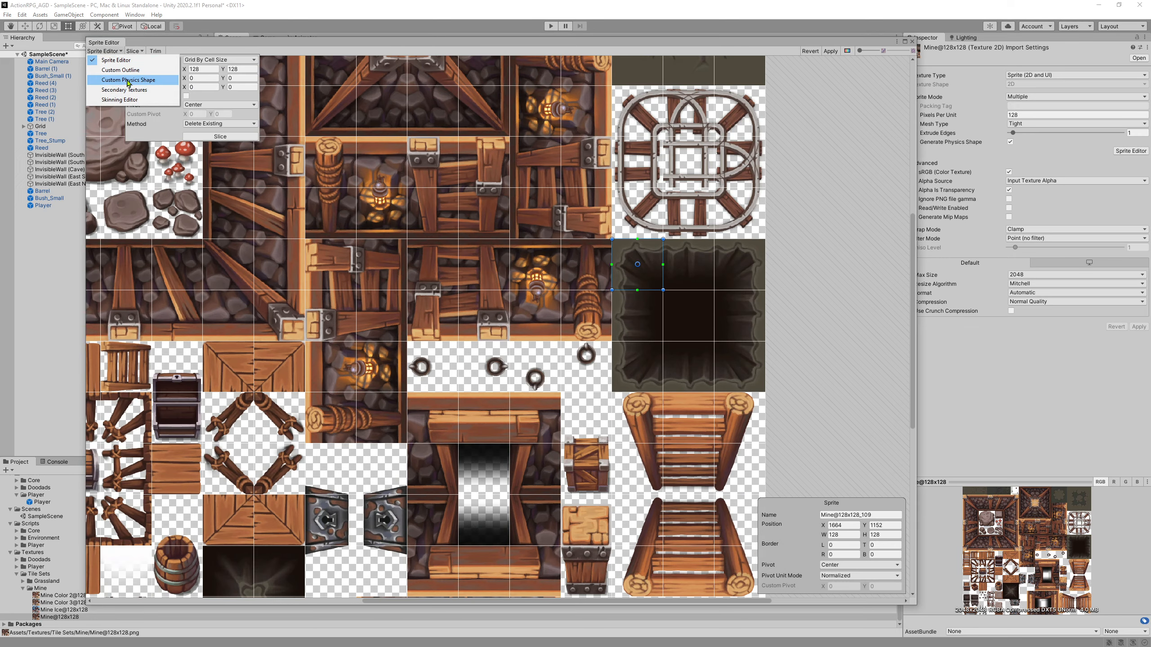
click(128, 81)
click(614, 344)
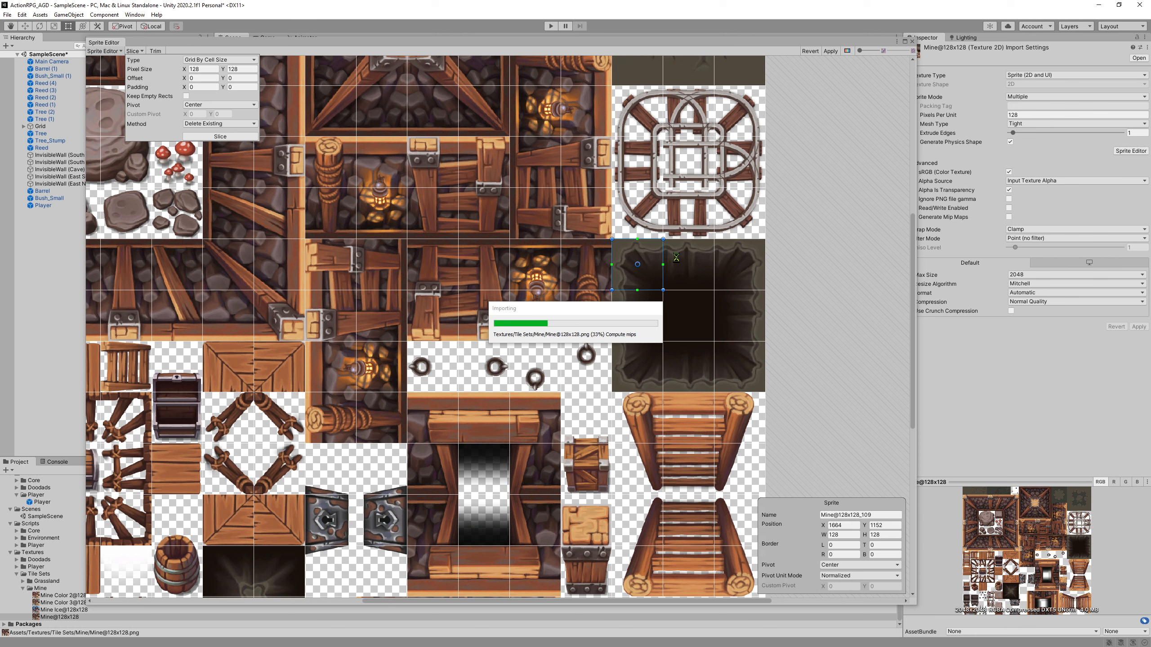
Generate a custom physics outline for the pit's upper-left corner tile and cut its outer corner back with extra points.
click(634, 252)
scroll(635, 252, up, 4)
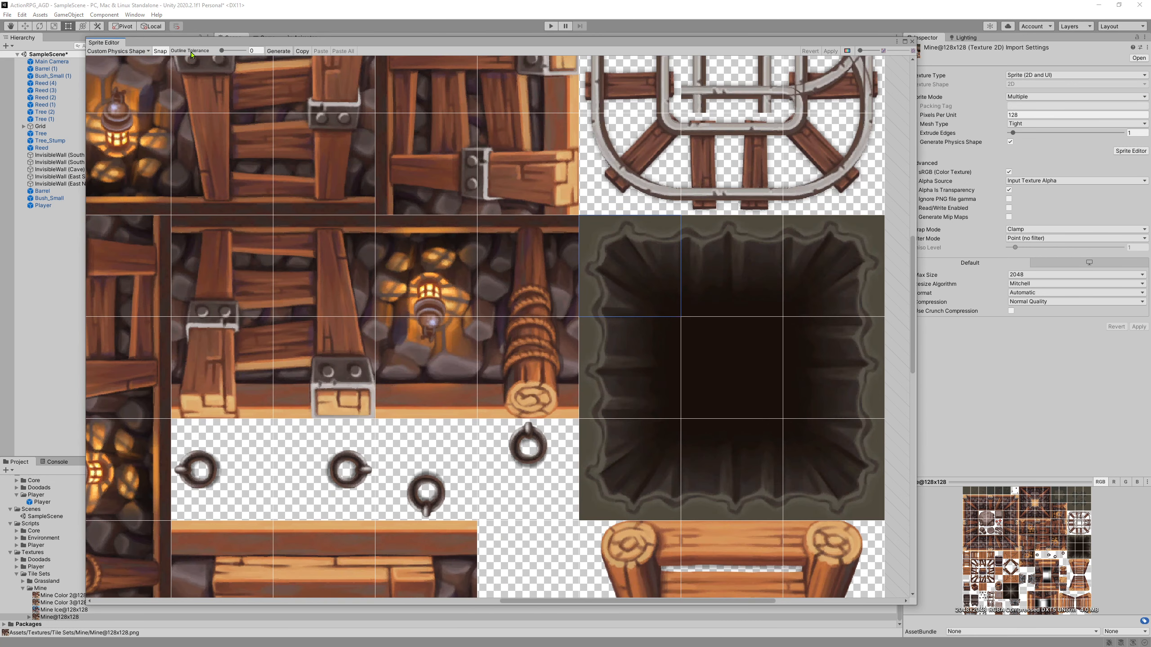
click(279, 51)
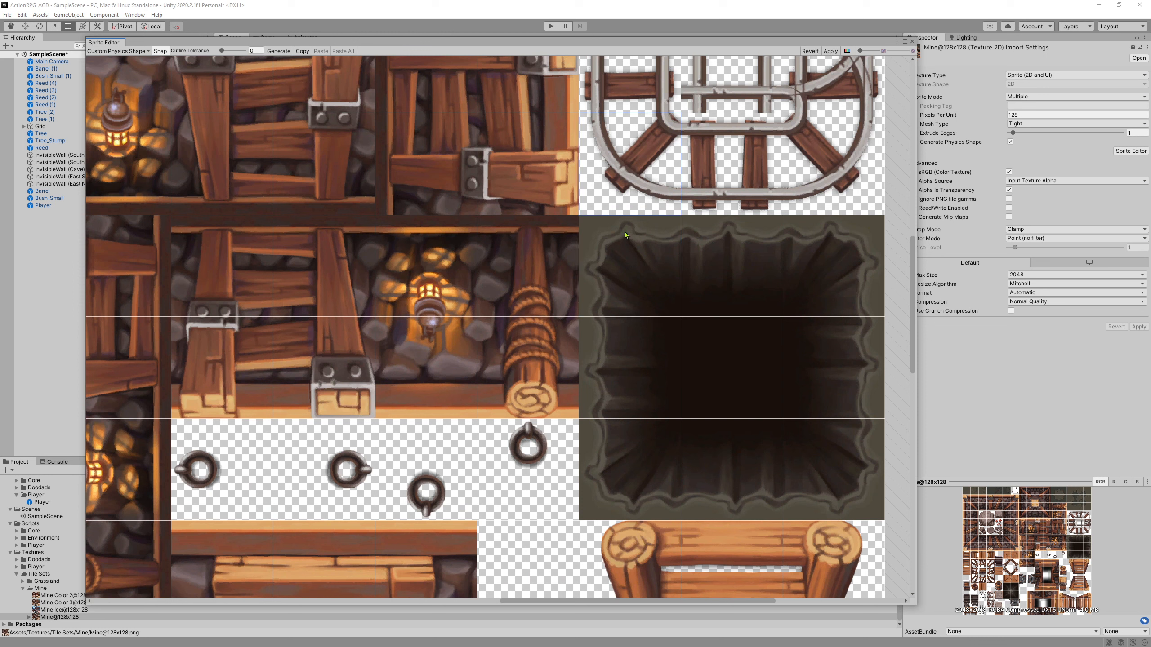
drag(610, 217, 578, 258)
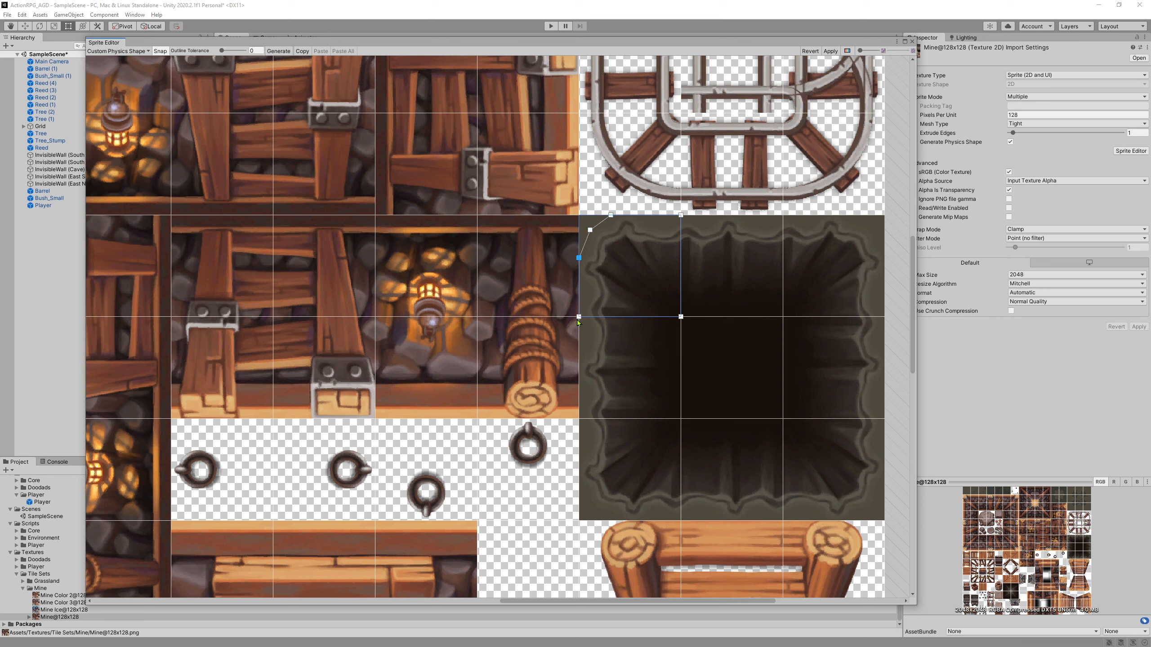
Pull the corner tile's outline points slightly inward toward the pit rim, apply the physics shape and close the Sprite Editor.
drag(578, 317, 587, 316)
drag(579, 258, 586, 259)
drag(611, 216, 613, 221)
drag(682, 216, 682, 218)
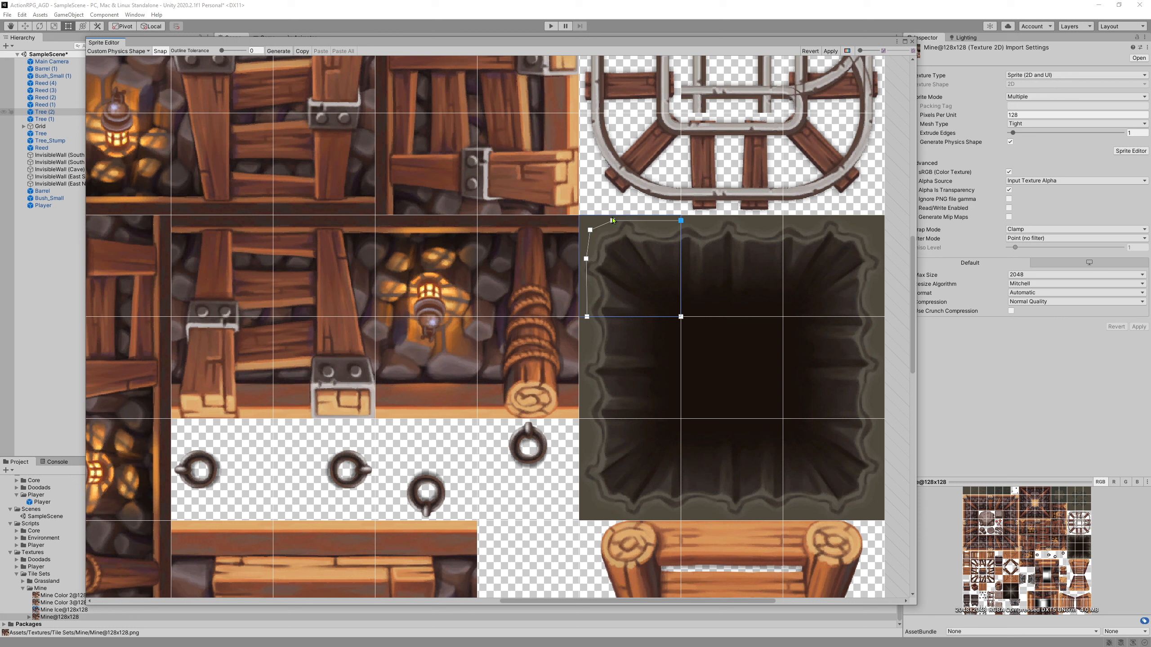
drag(597, 232, 594, 232)
click(830, 50)
scroll(614, 70, down, 5)
scroll(591, 211, up, 1)
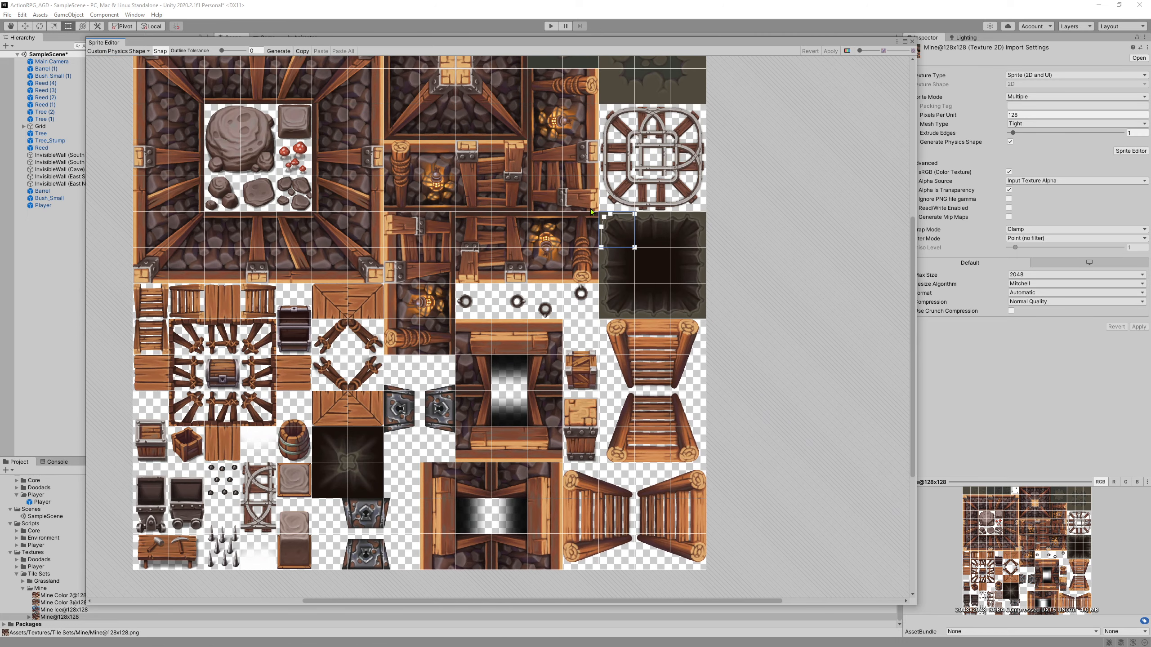
click(912, 42)
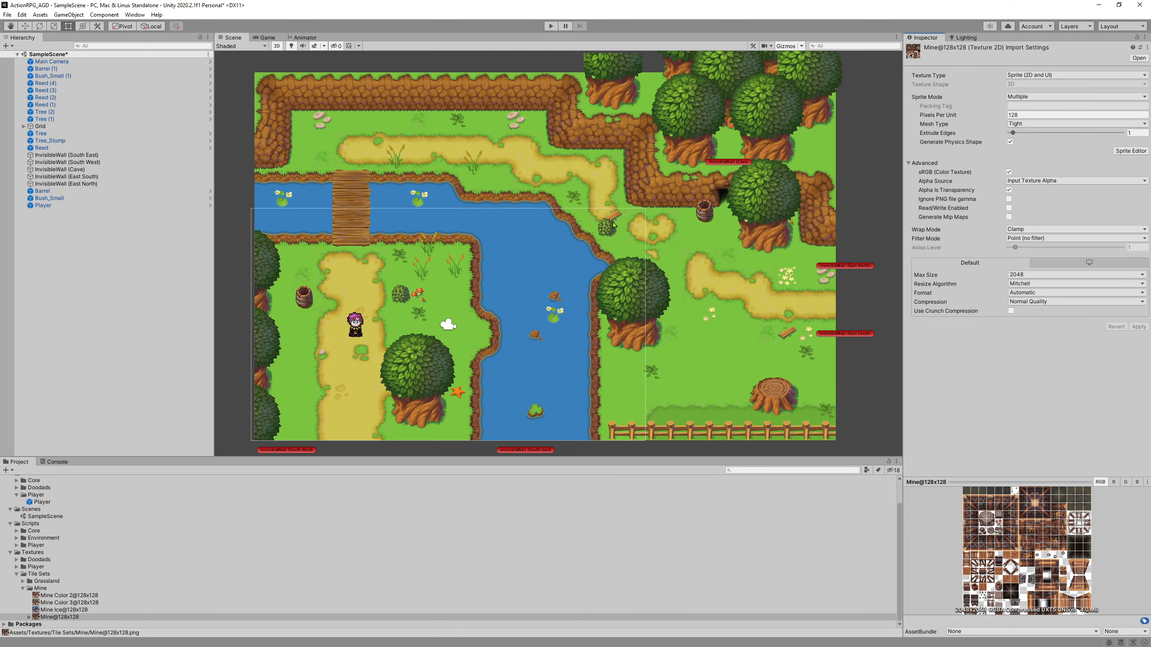
Select the Mine folder, open the Tile Palette window and move it so that it fits fully on screen.
click(33, 589)
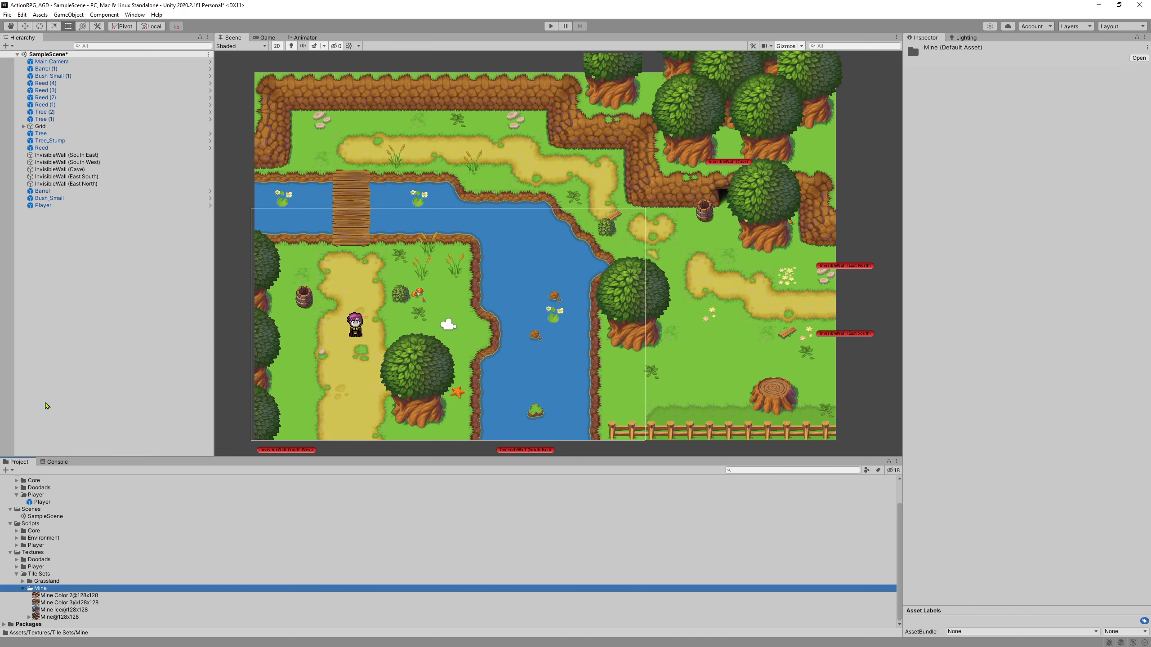
click(134, 14)
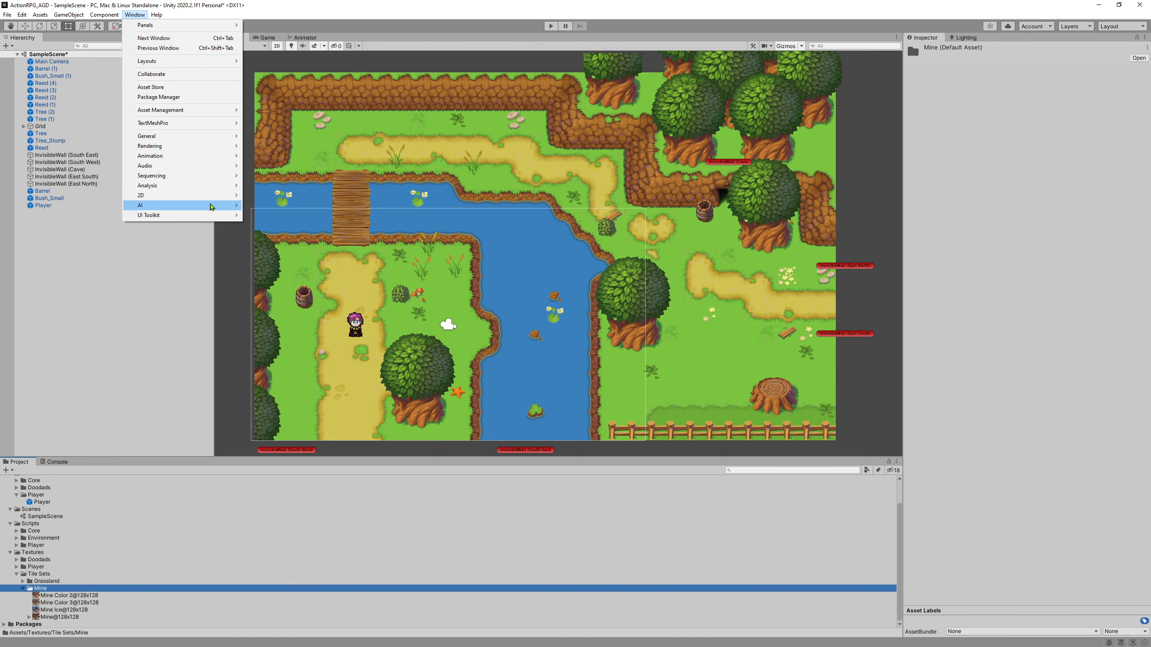
mouse_move(231, 196)
click(272, 207)
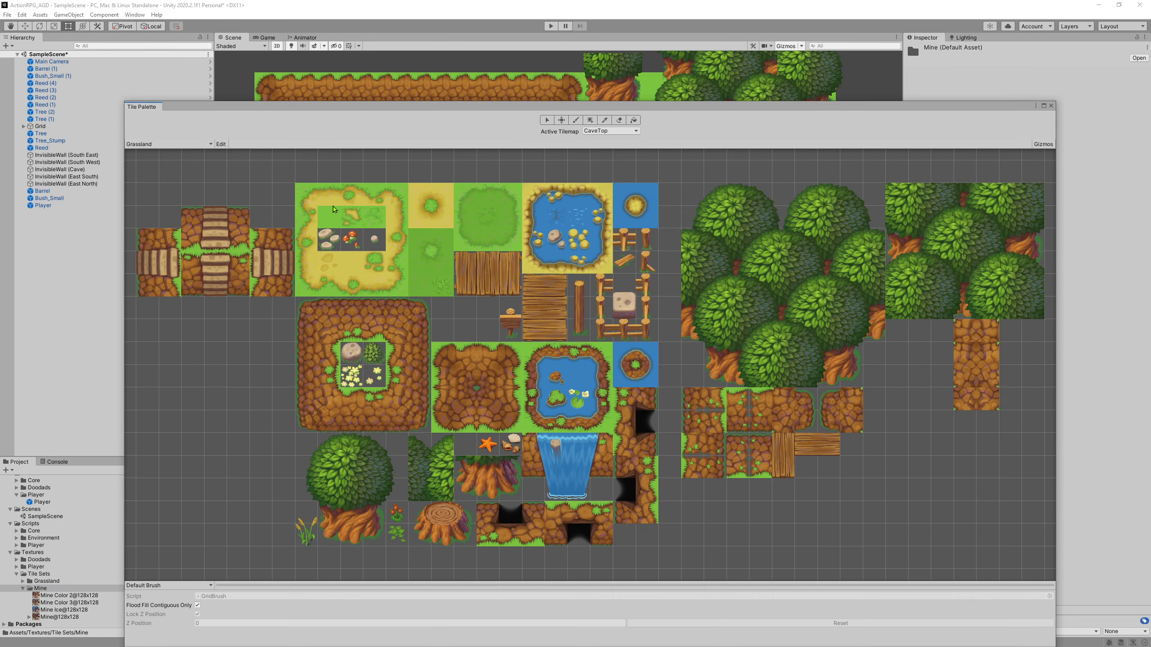
drag(354, 112, 422, 54)
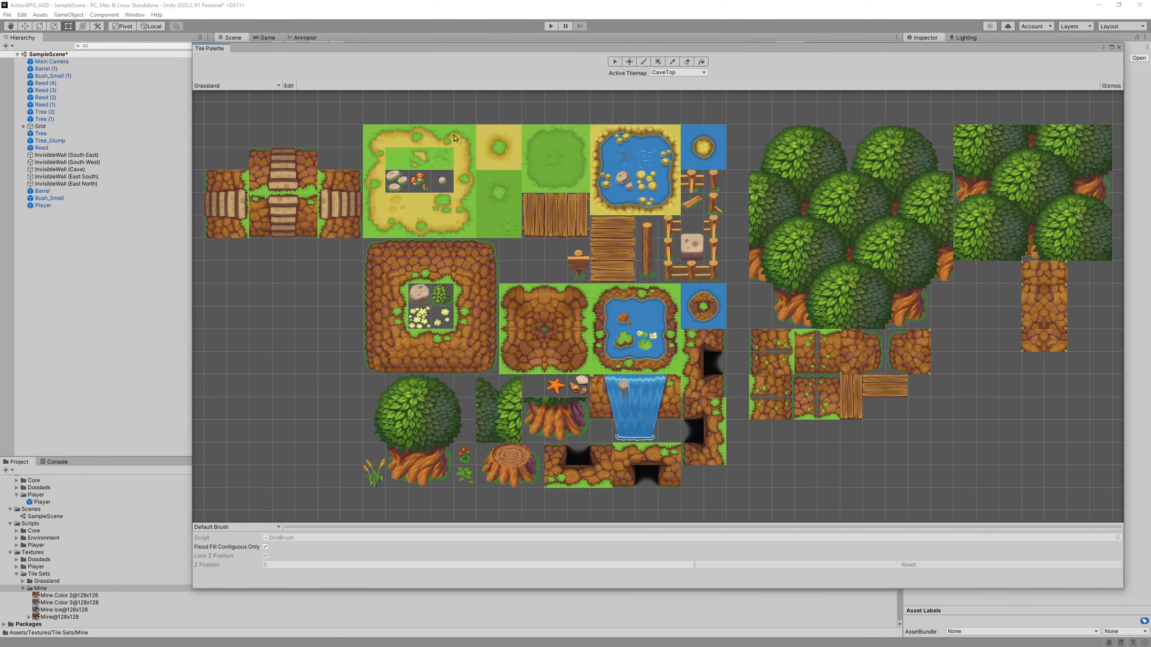
Create a new tile palette named Mine with a Rectangle grid and automatic cell size, saved in Textures/Tile Sets/Mine.
click(275, 88)
click(244, 106)
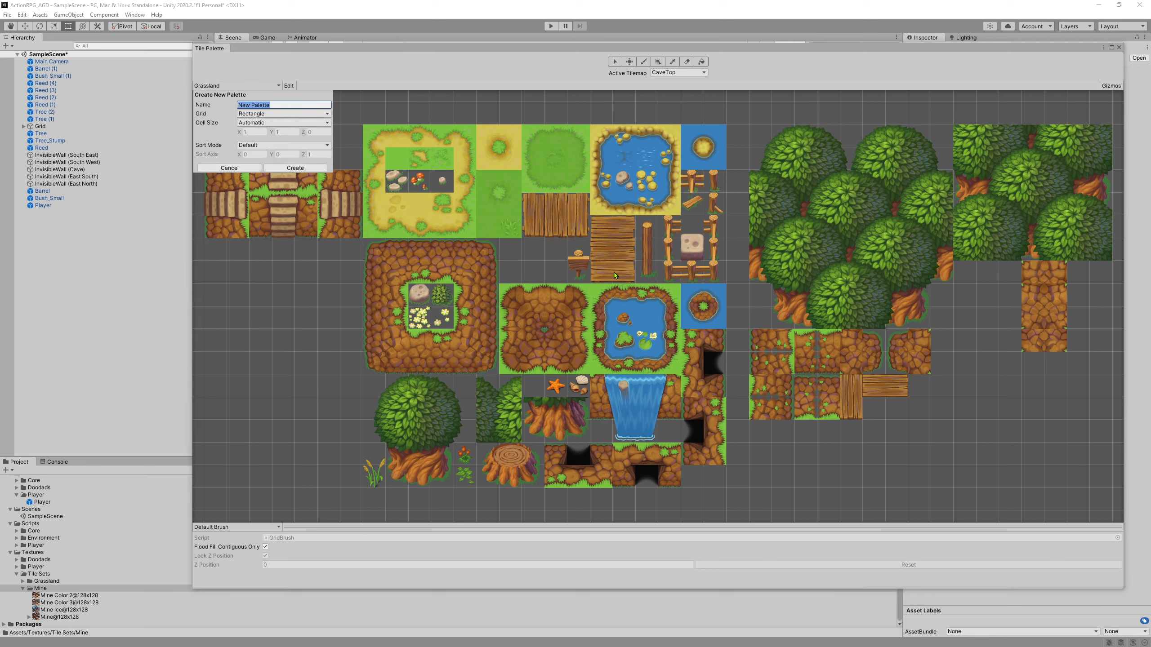
text(Mine)
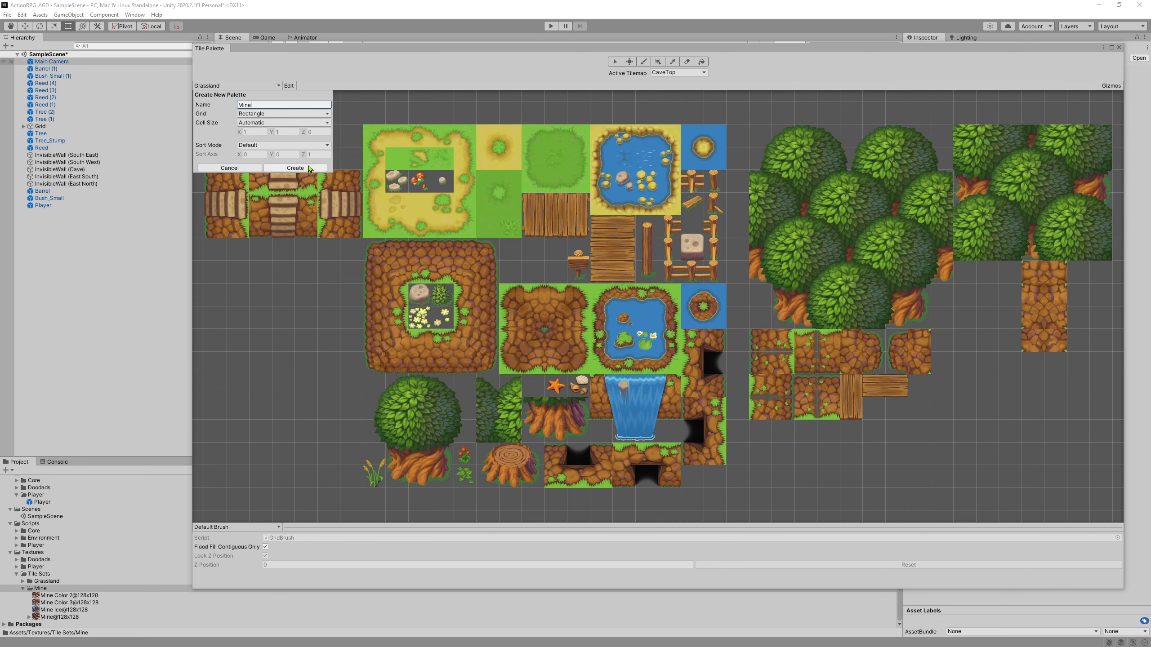
click(295, 168)
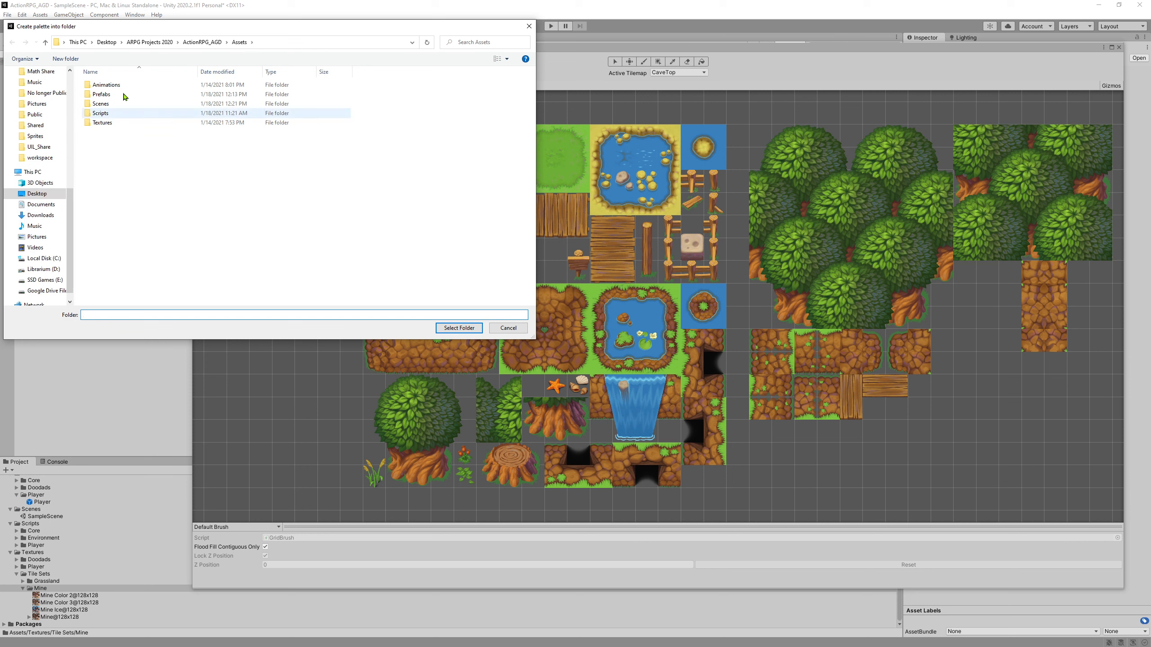
double_click(109, 123)
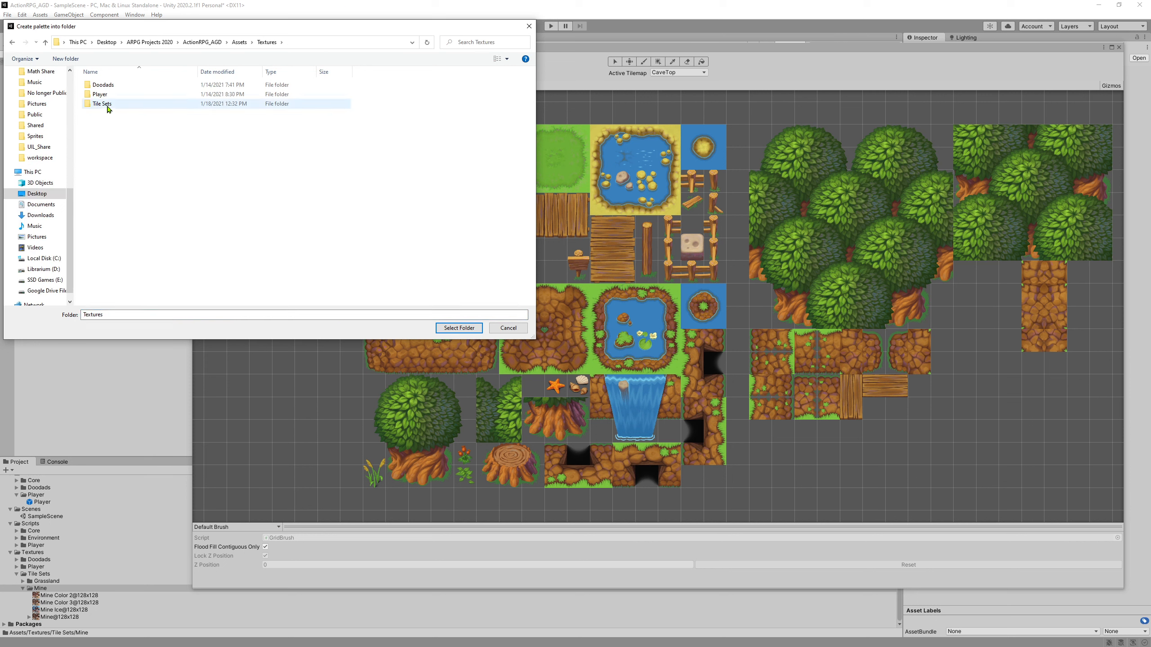
double_click(106, 104)
double_click(100, 94)
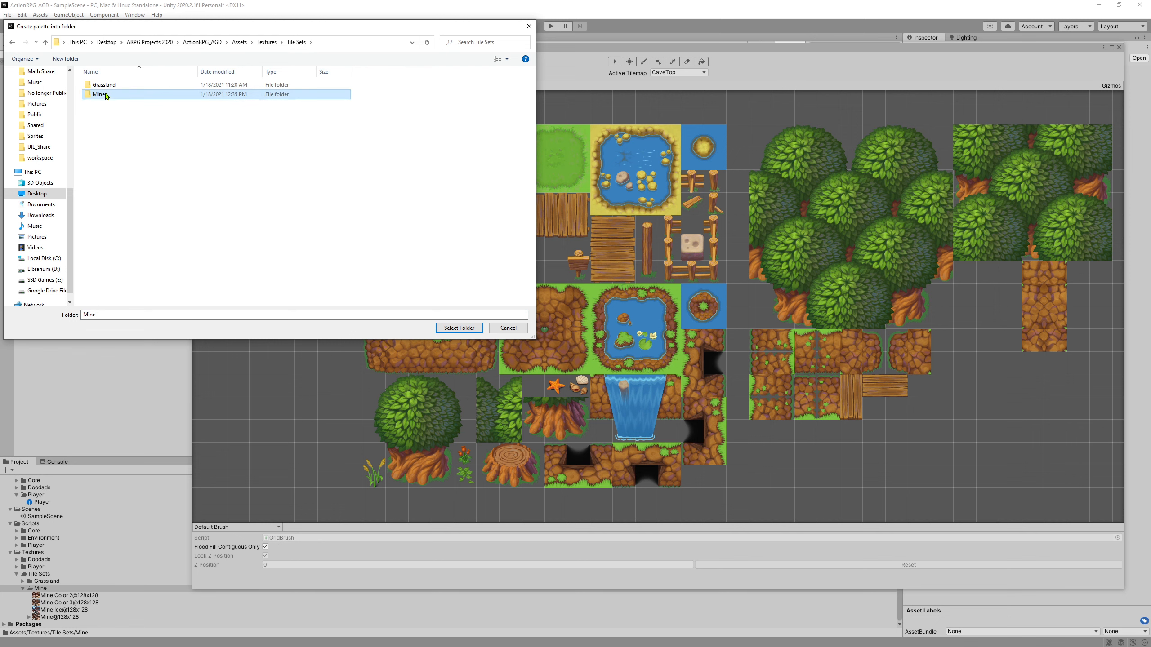
click(459, 328)
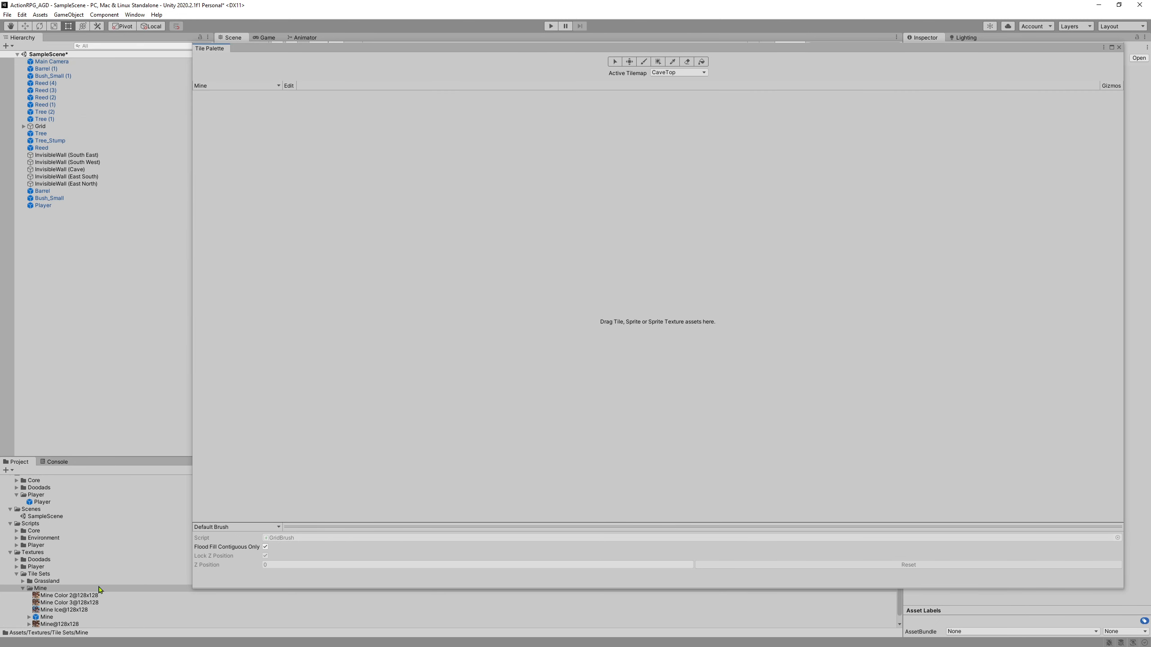
Add the Mine@128x128 texture to the empty Mine palette and browse to Textures/Tile Sets/Mine for the generated tiles.
drag(41, 626, 283, 133)
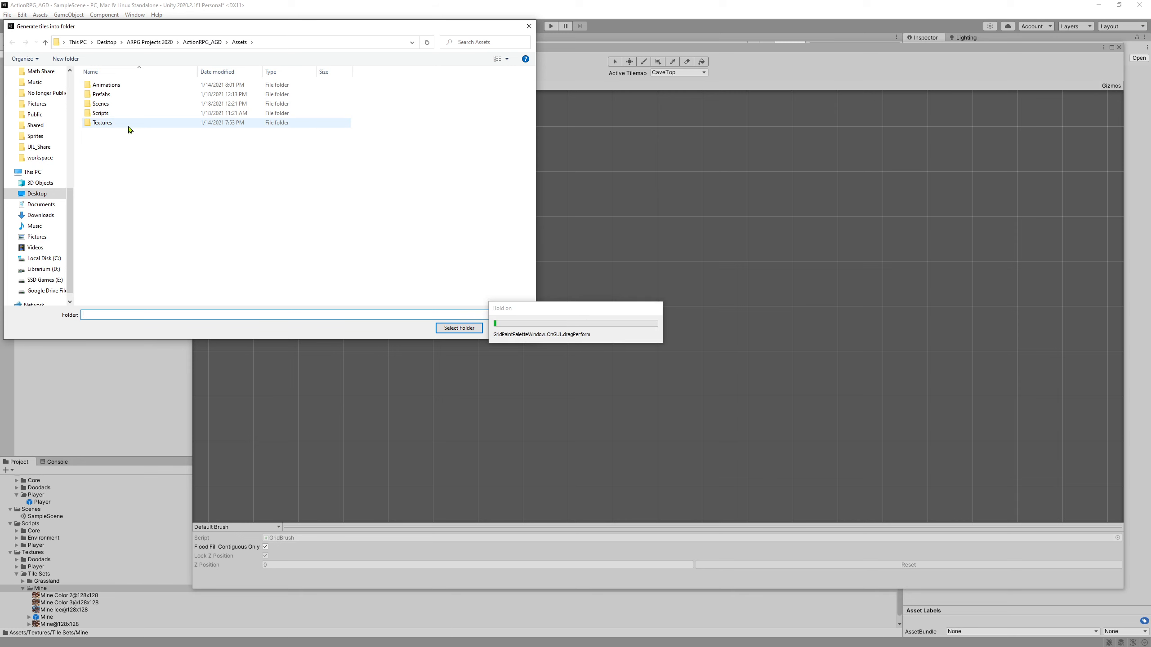
double_click(181, 122)
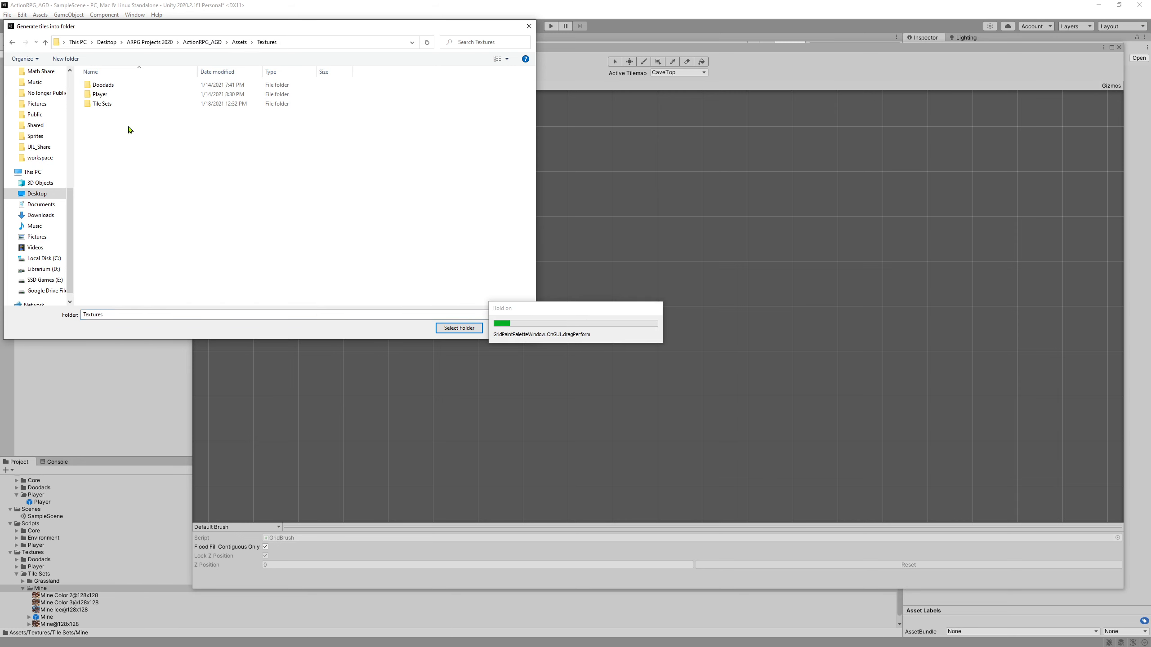
double_click(101, 104)
double_click(102, 95)
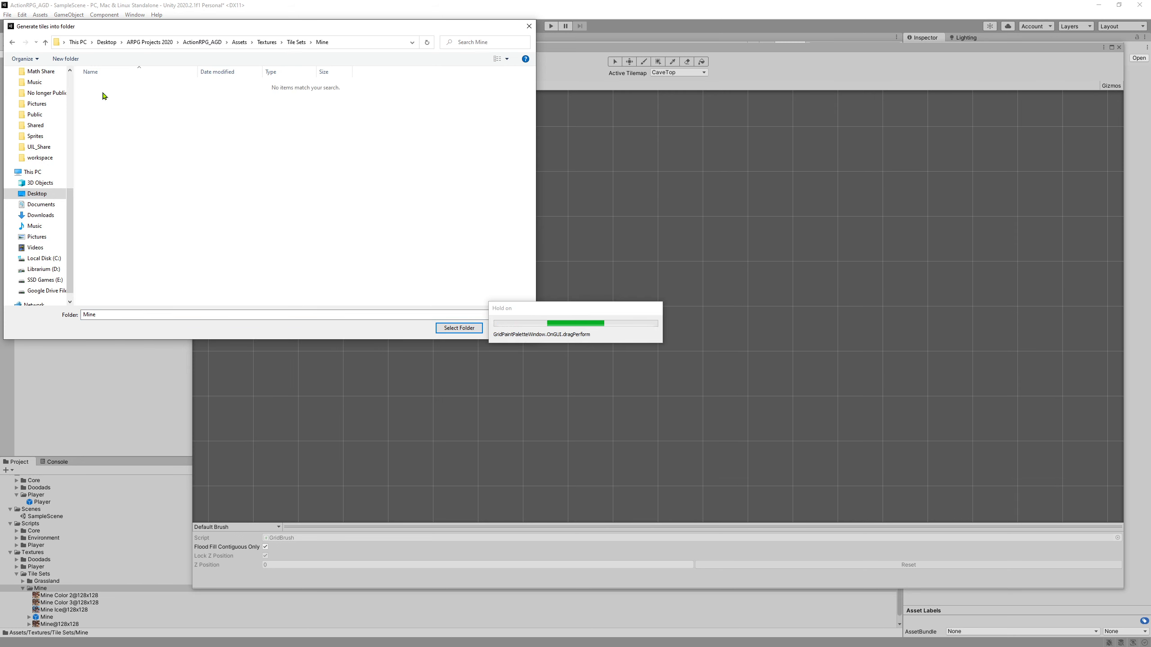
Check how the Grassland tile set's folder is organized, and return to the Mine folder.
click(296, 42)
click(96, 87)
double_click(95, 88)
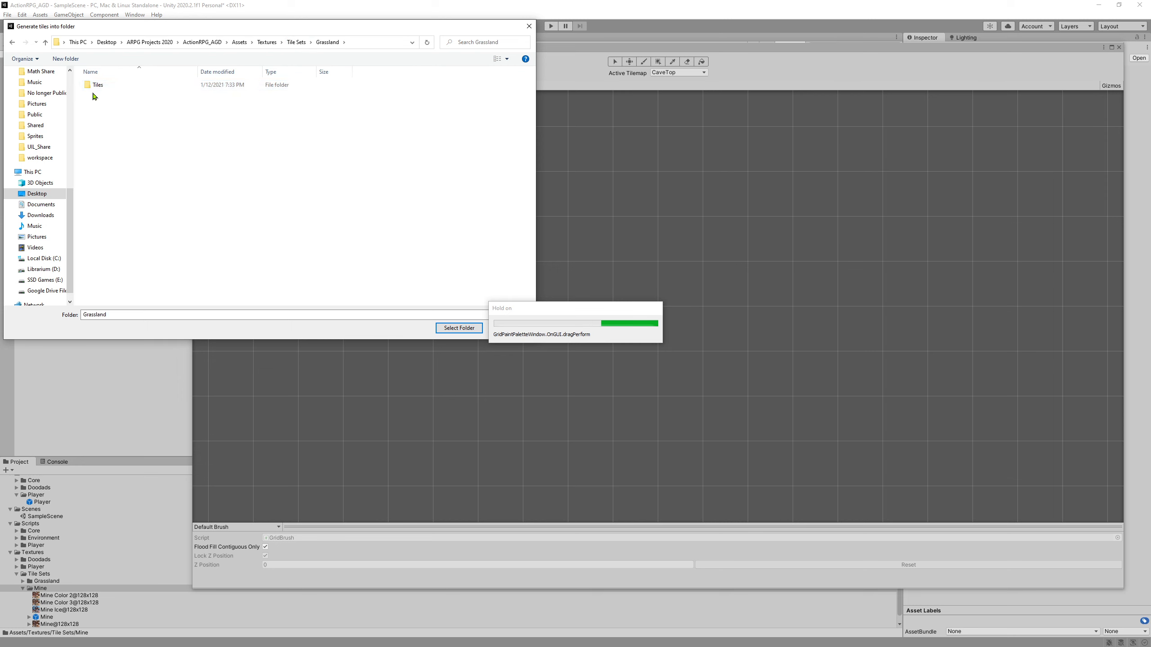
click(297, 43)
double_click(100, 94)
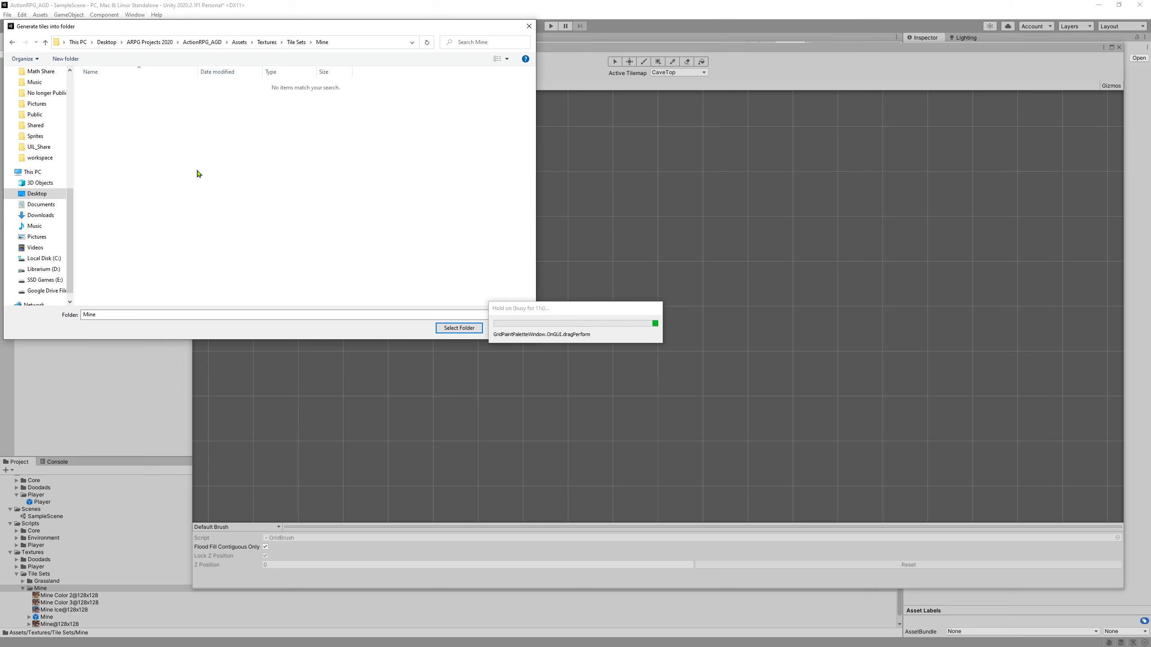
Create a Tiles folder inside the Mine folder and generate the palette's tiles into it.
right_click(200, 173)
mouse_move(262, 285)
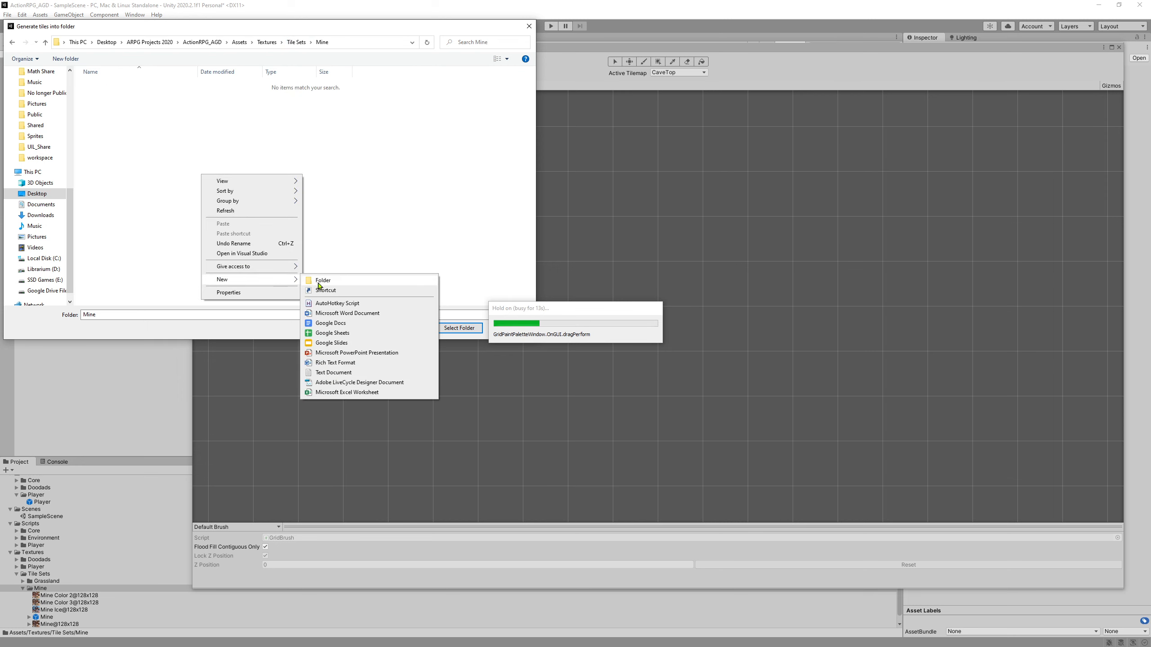
click(320, 282)
text(Tiles)
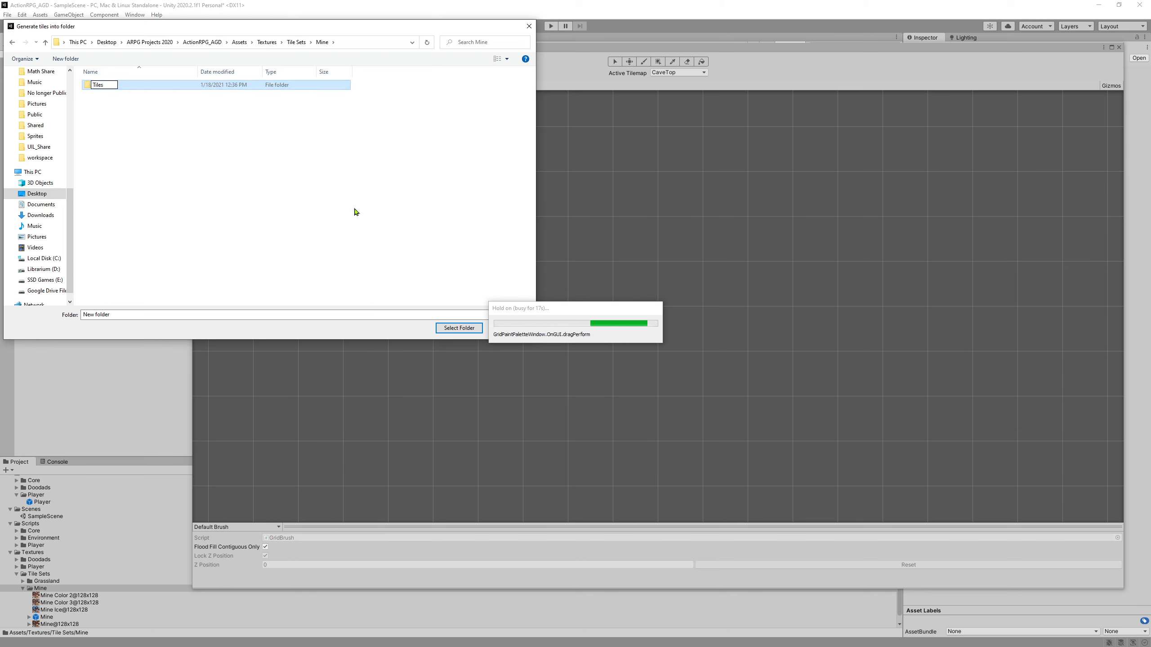
key(Return)
double_click(96, 85)
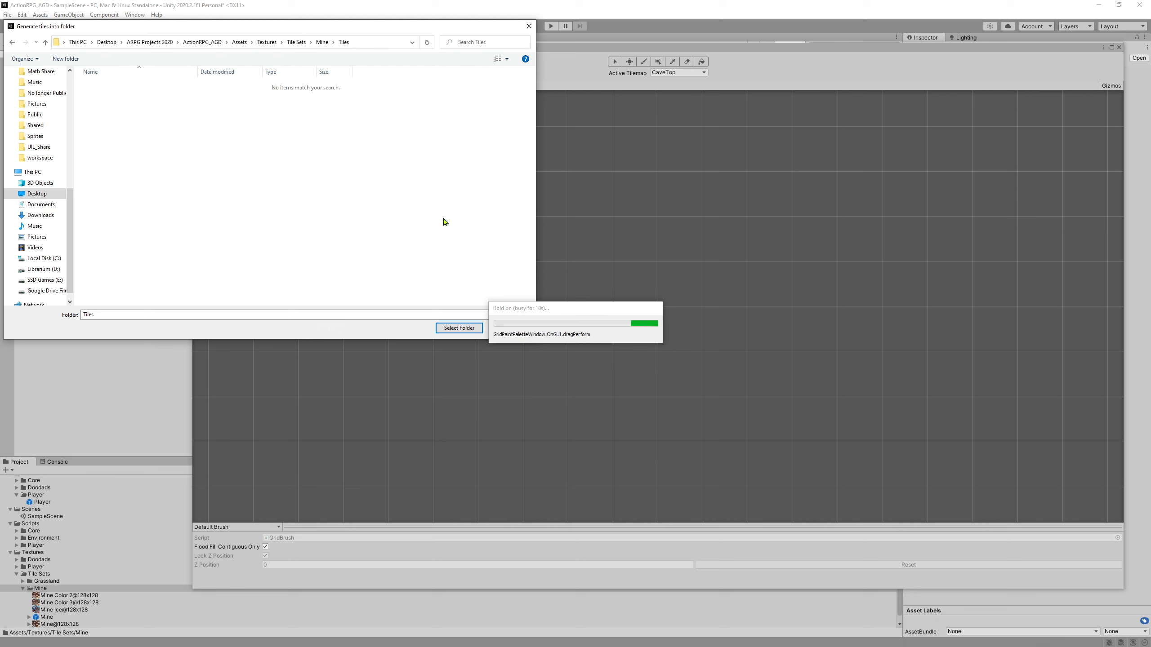
click(458, 327)
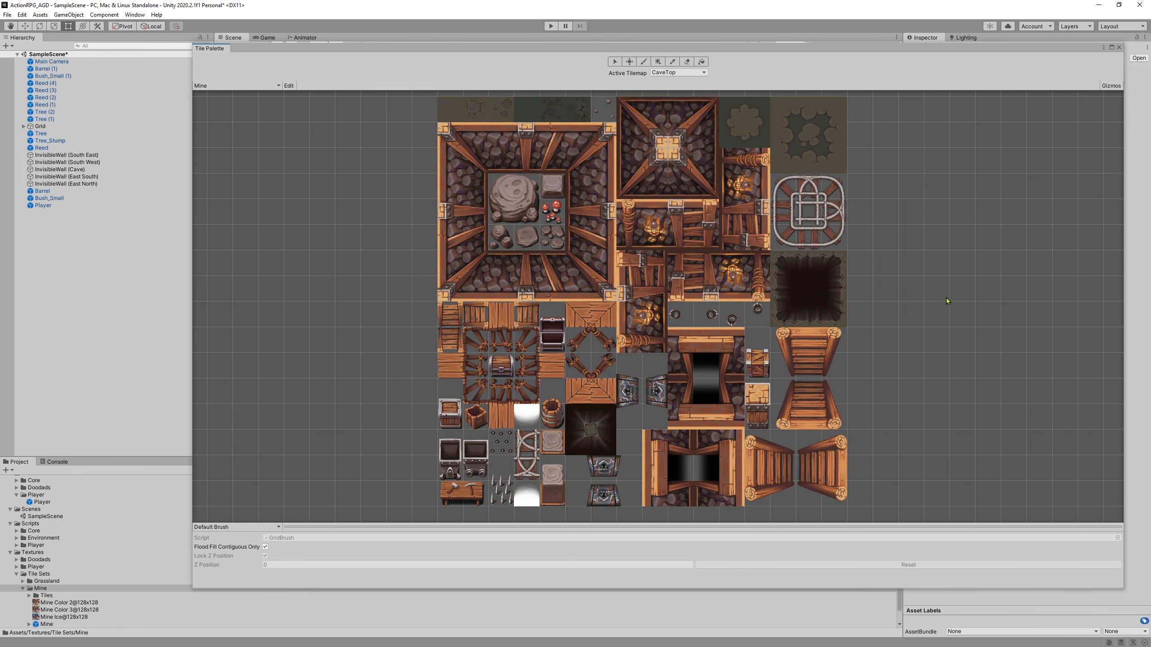
Look over the tiles in the Mine palette and the palette choices, and close the Tile Palette window.
middle_drag(947, 301, 801, 324)
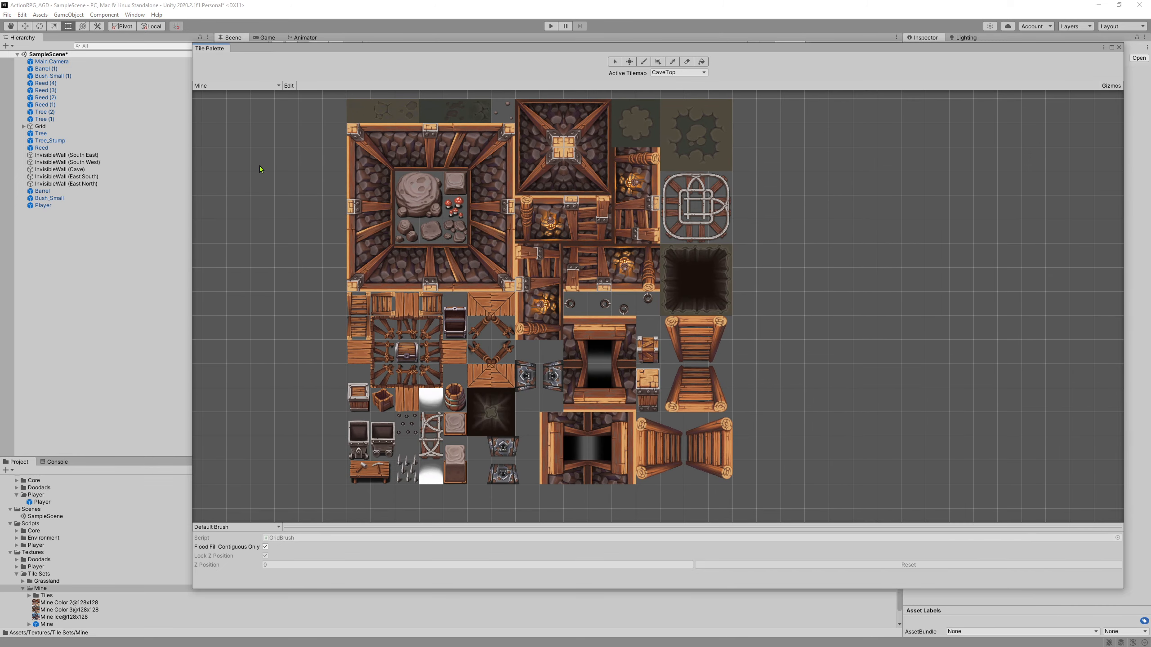
click(236, 85)
click(227, 104)
drag(838, 49, 764, 42)
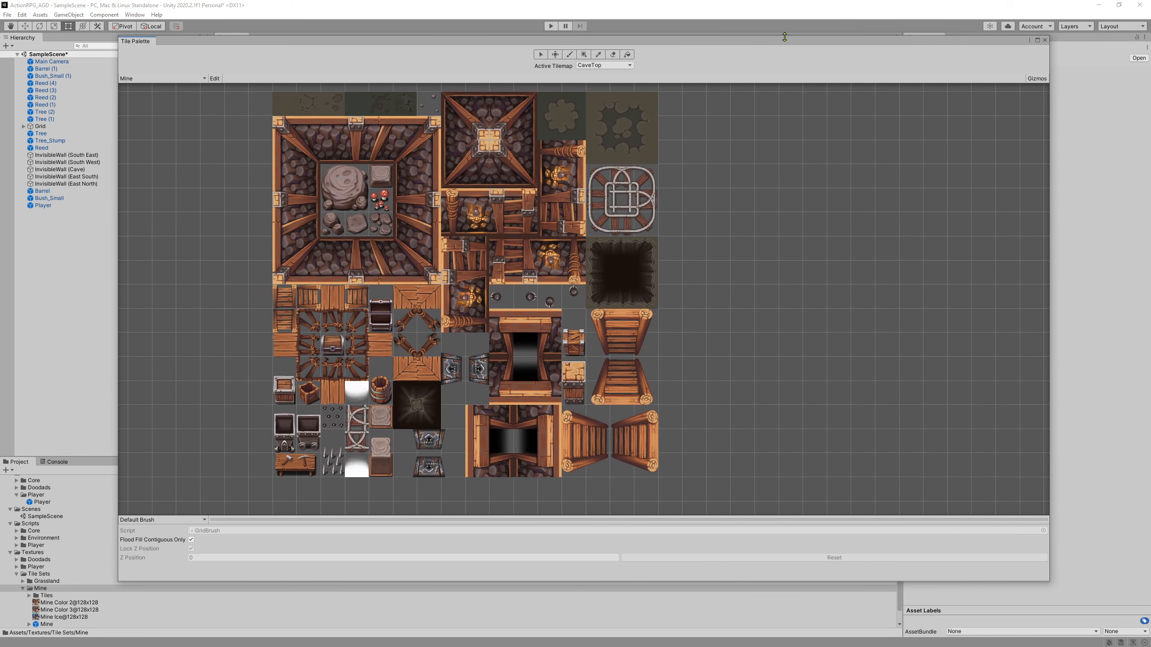
click(1044, 41)
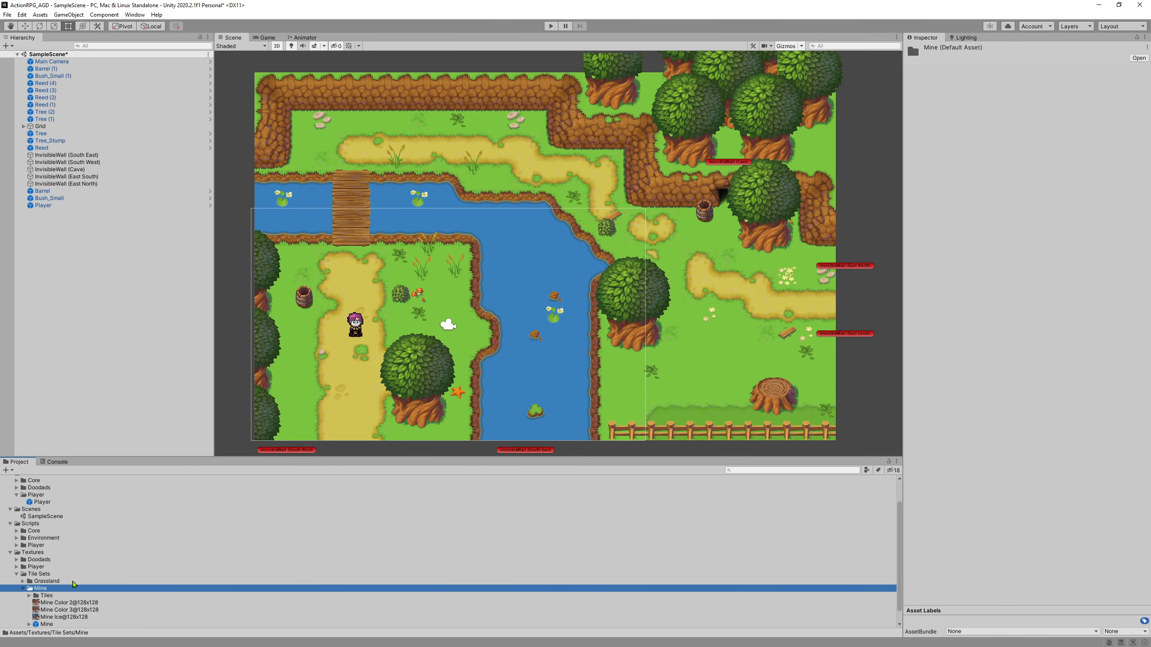
Create a Sprite Atlas named Mine Atlas in the Mine folder.
scroll(74, 584, down, 1)
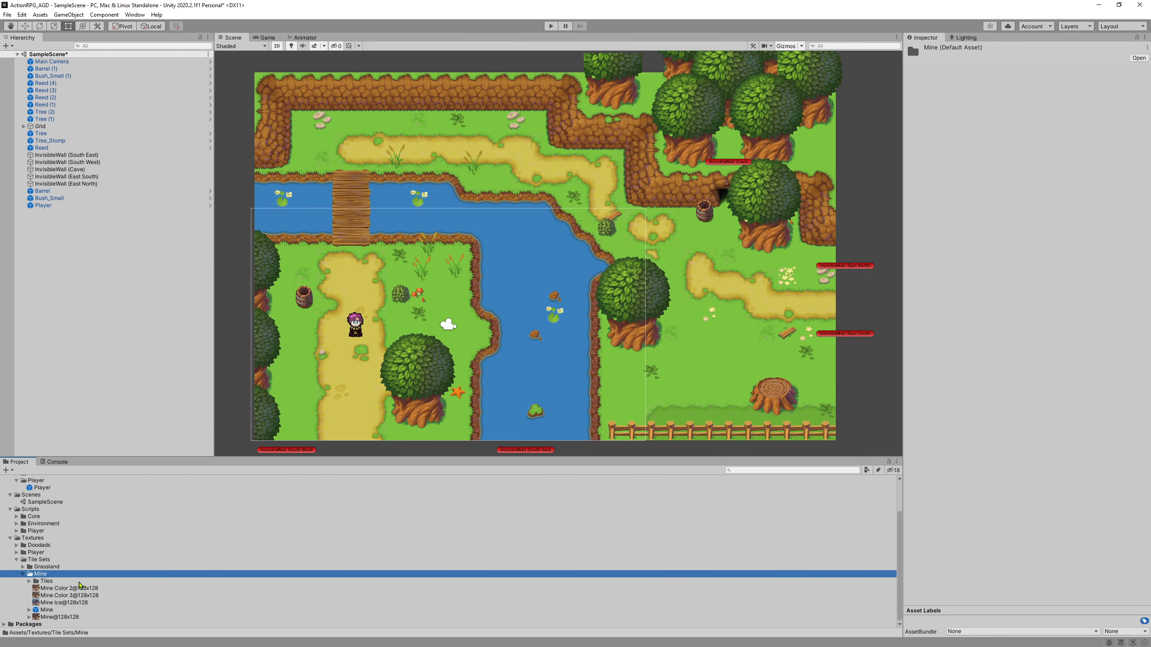
right_click(37, 576)
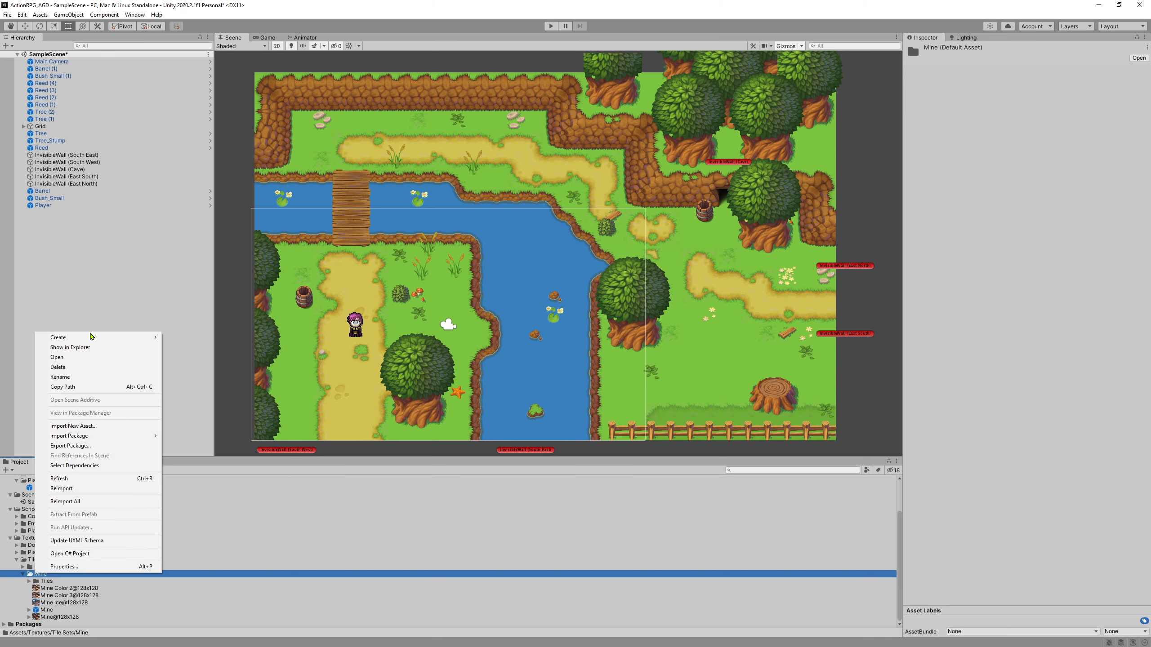
mouse_move(95, 338)
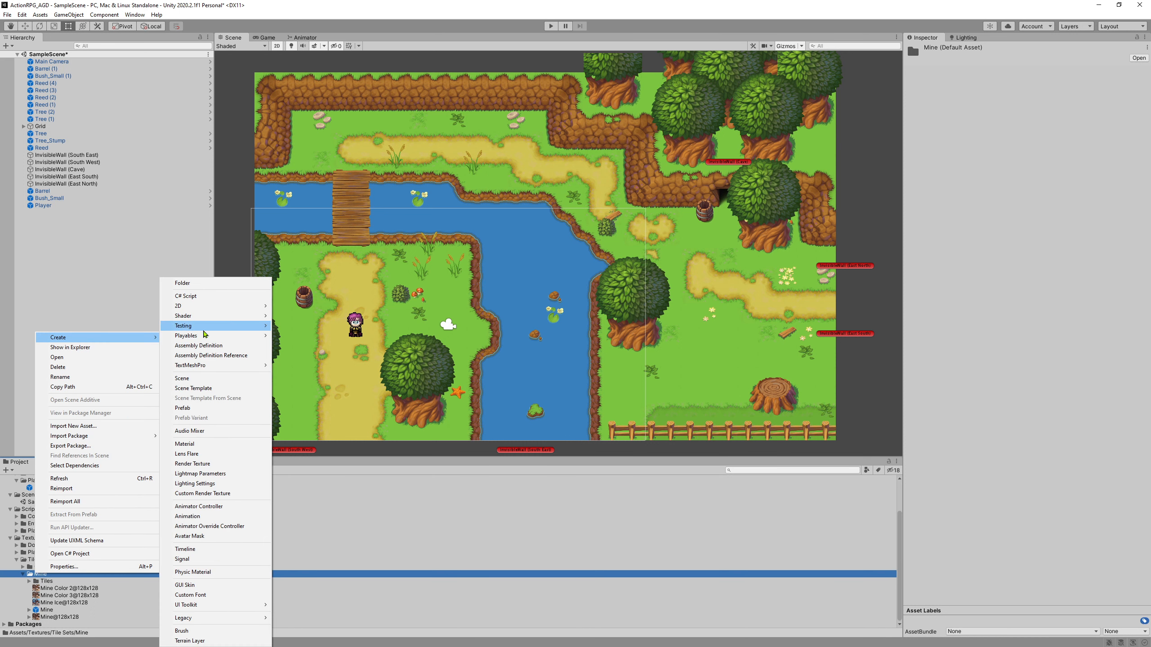
mouse_move(222, 307)
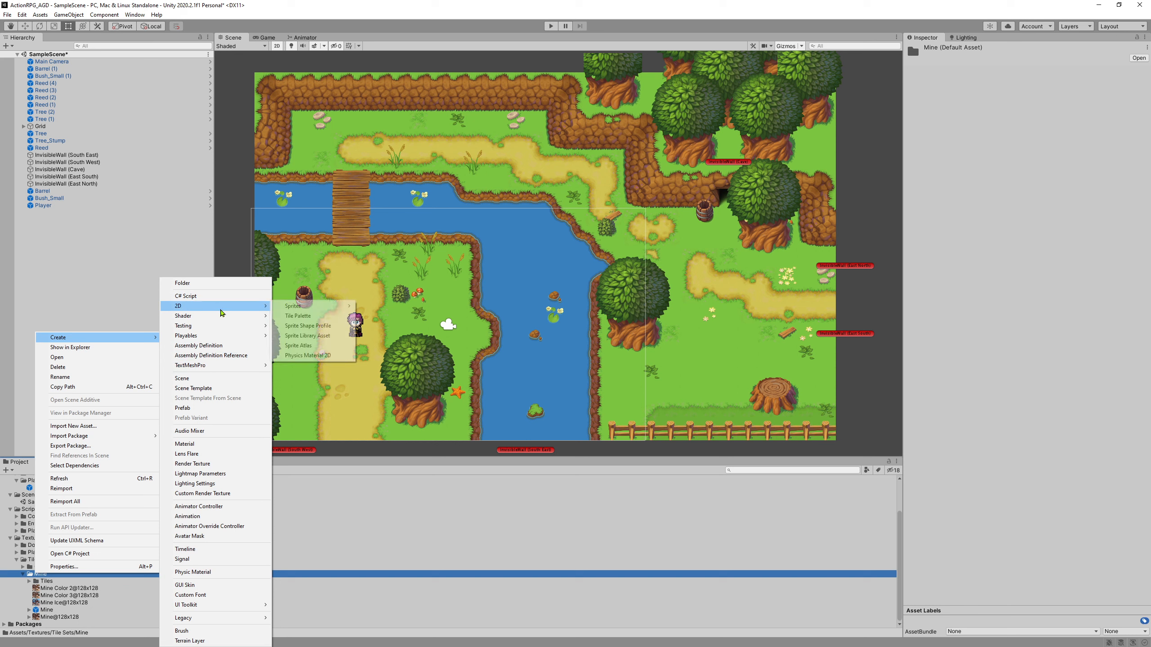
click(339, 348)
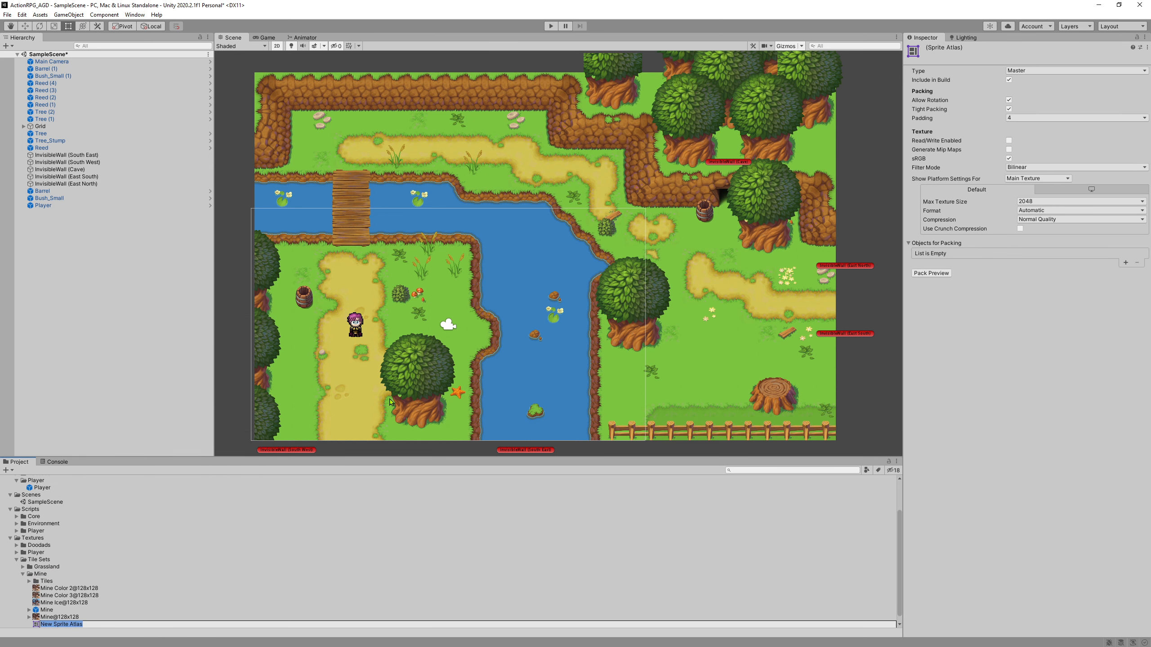
text(Min)
key(Return)
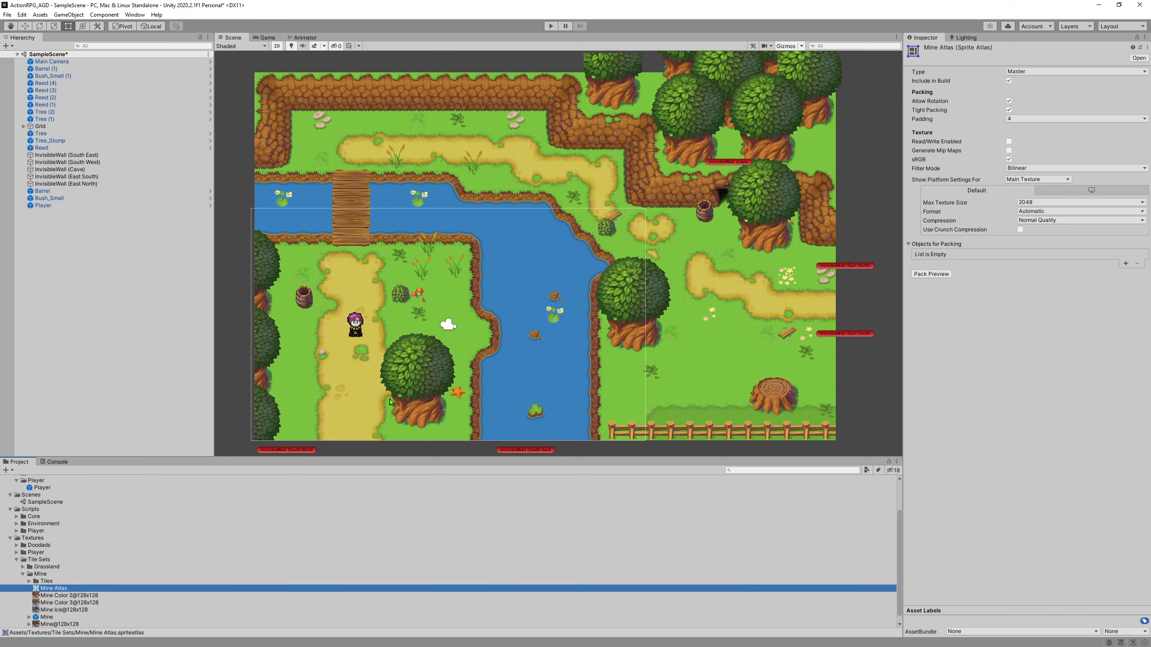
Add the Mine@128x128 texture to the Mine Atlas's objects for packing and generate the pack preview.
click(1126, 263)
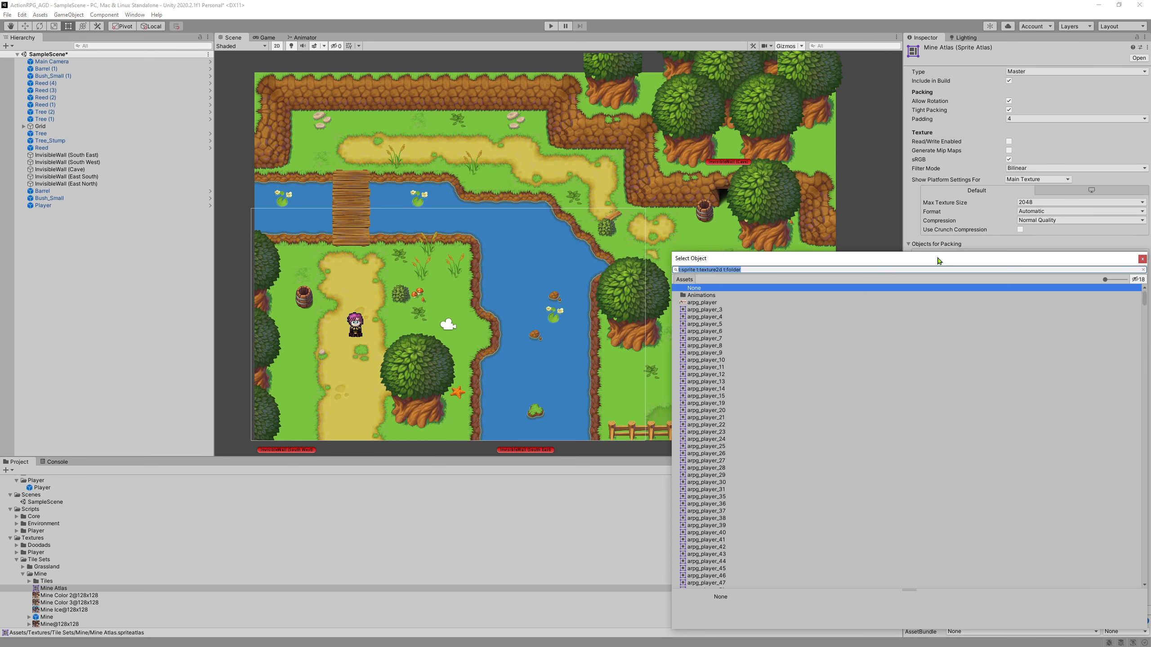
click(696, 310)
double_click(697, 310)
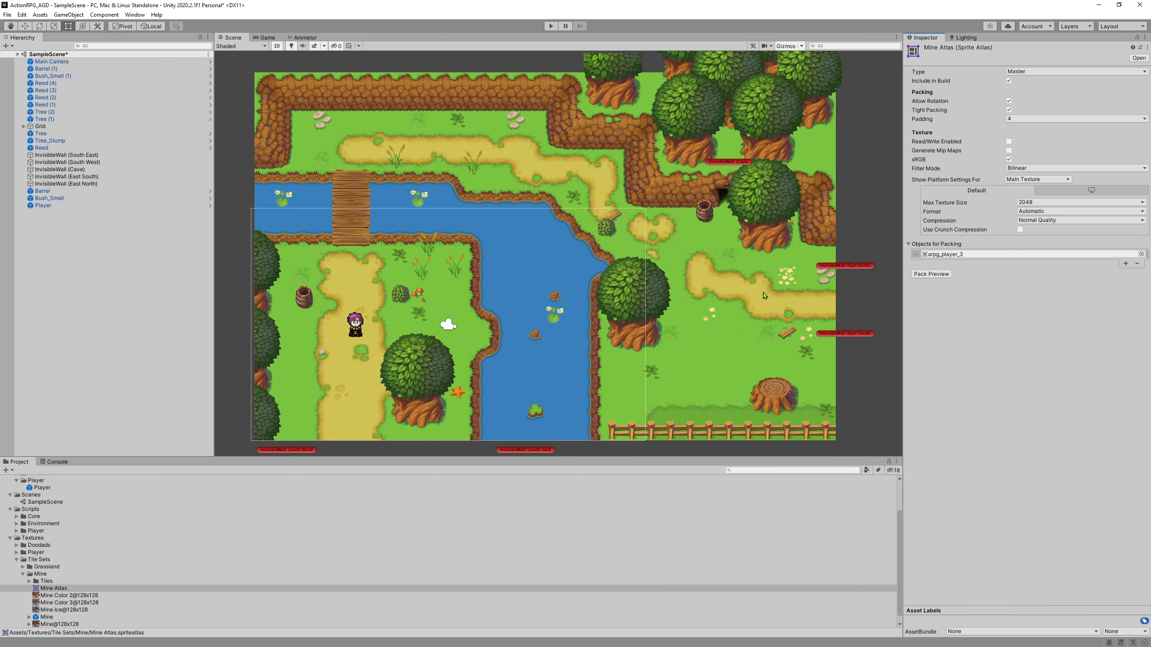
drag(56, 627, 956, 259)
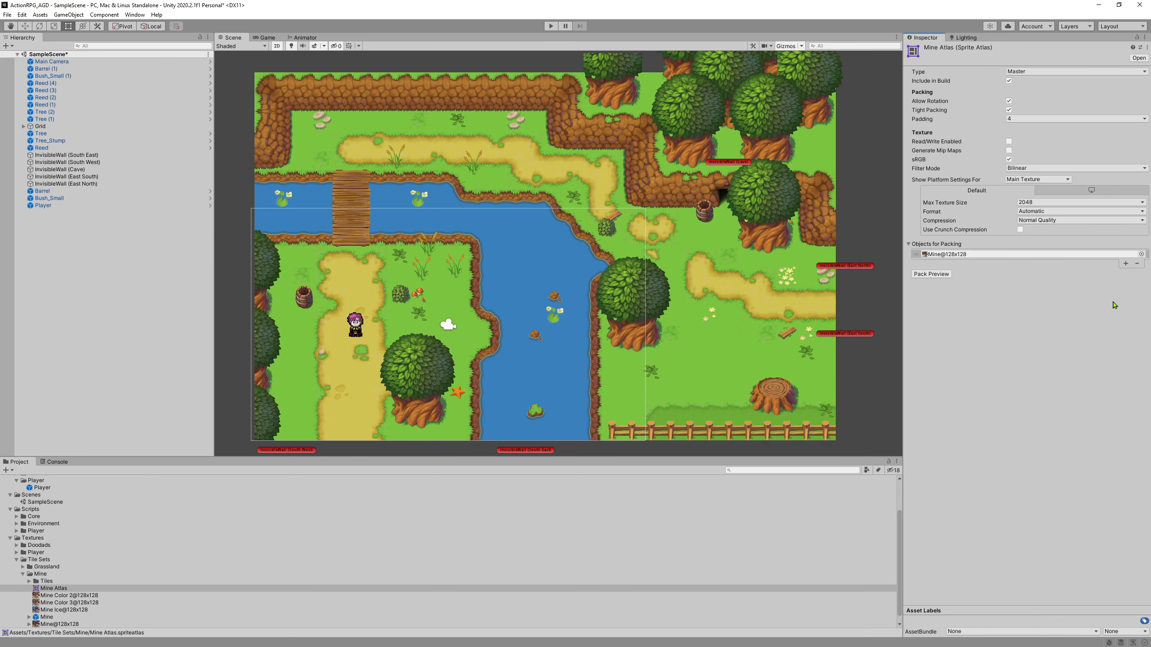
click(942, 277)
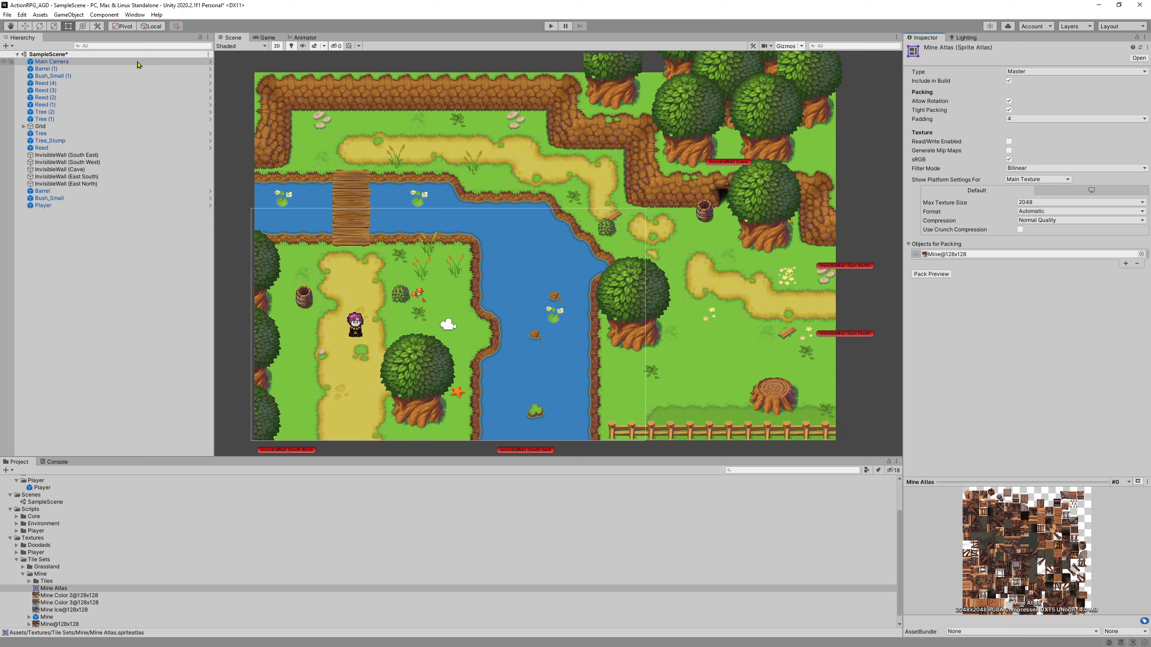
Save the open scene, rename the SampleScene asset to Overworld, and reload it.
scroll(58, 556, up, 2)
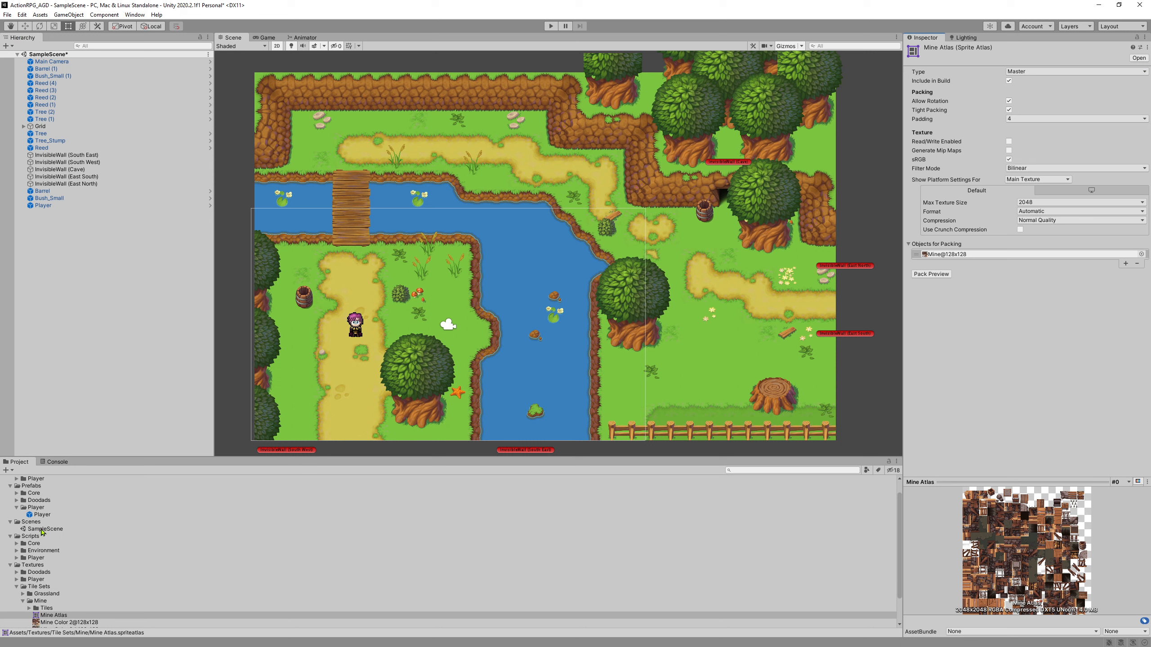
click(41, 528)
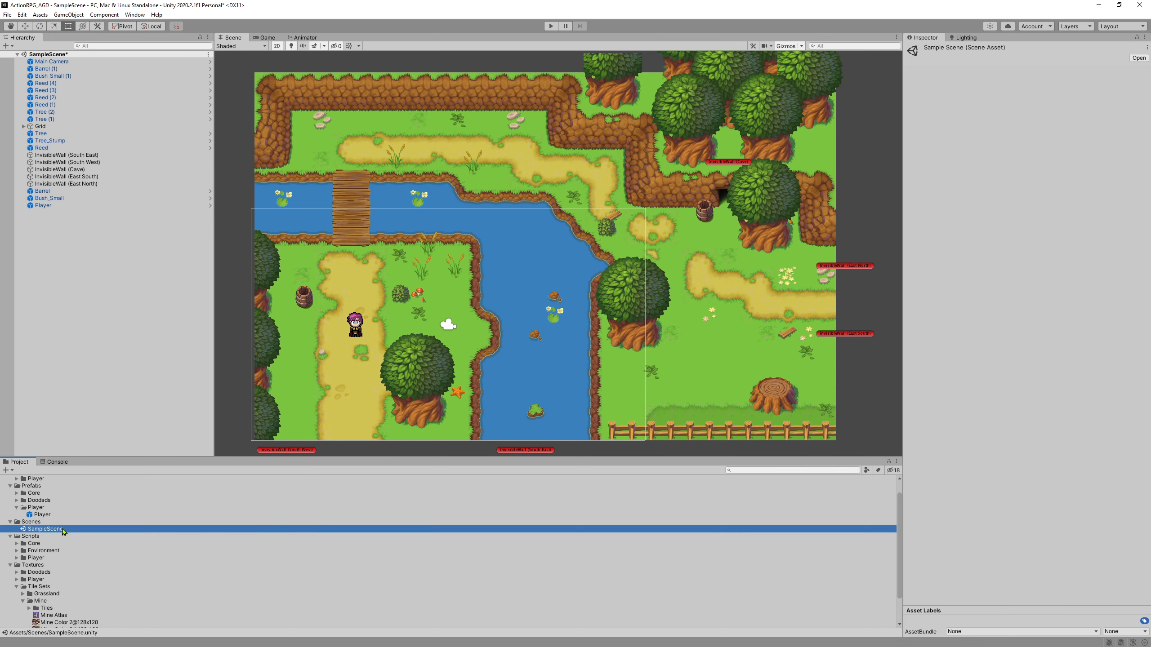
click(8, 15)
click(41, 48)
click(47, 531)
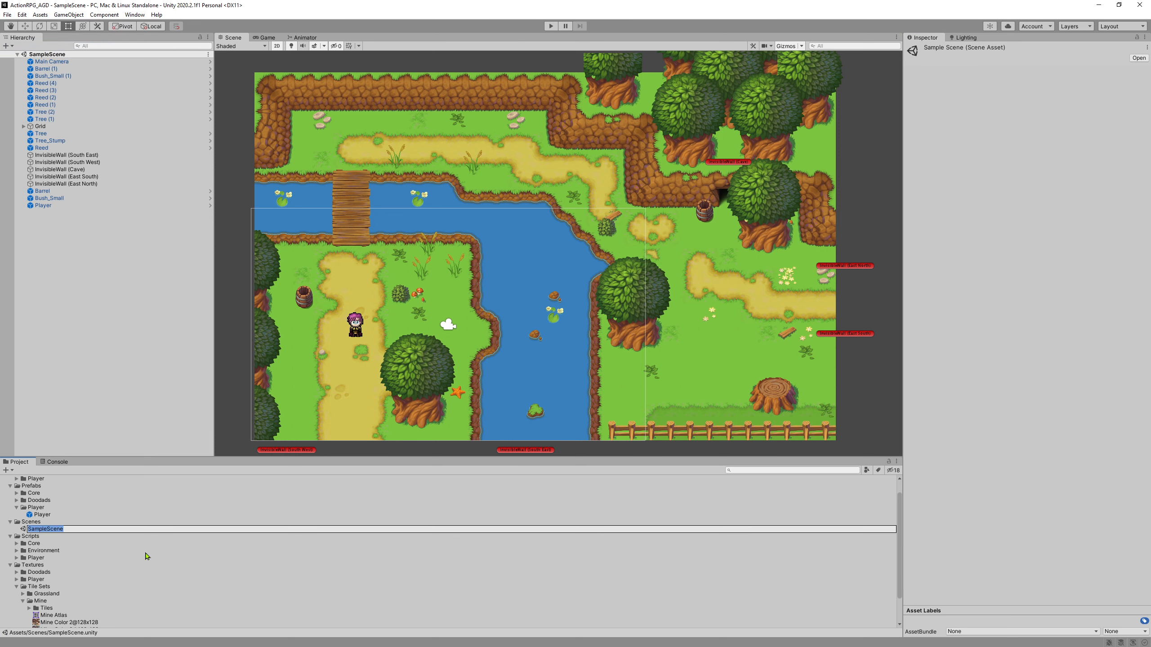
text(Overworld)
key(Return)
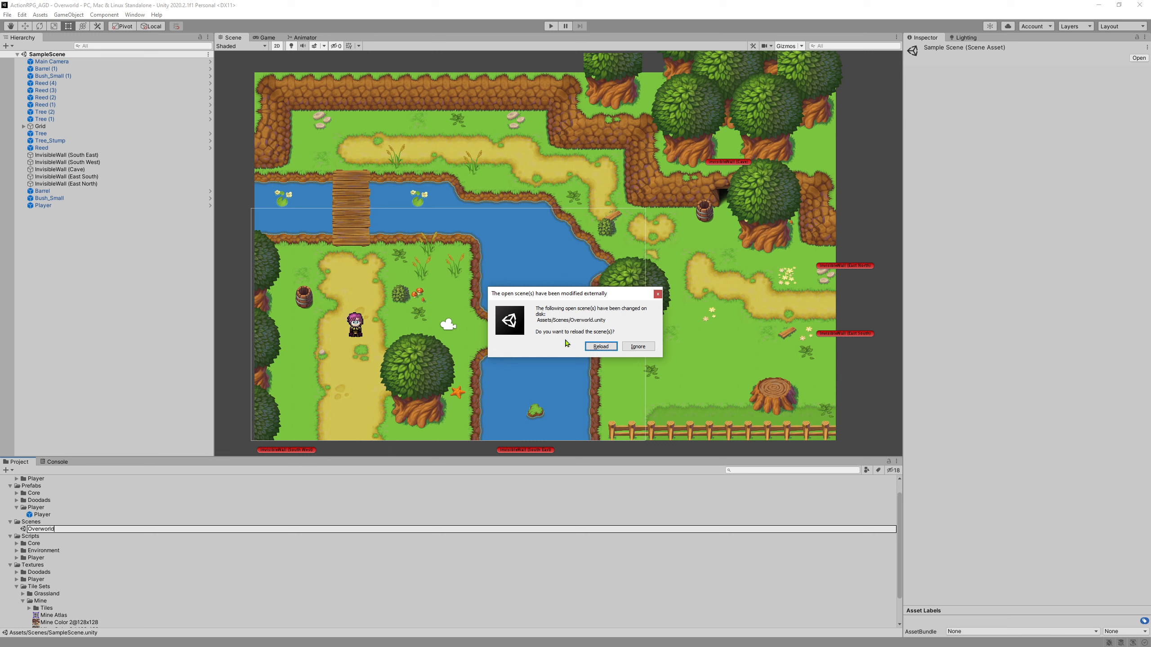
click(593, 346)
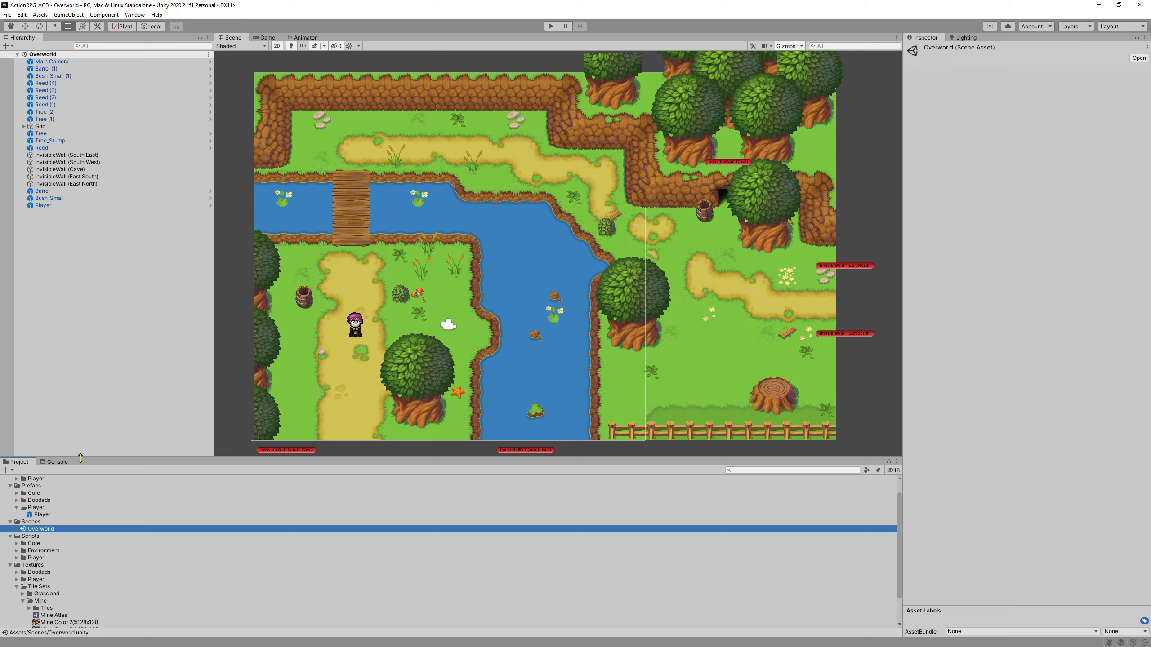
Create a new scene named Mine1 in the Scenes folder.
right_click(26, 523)
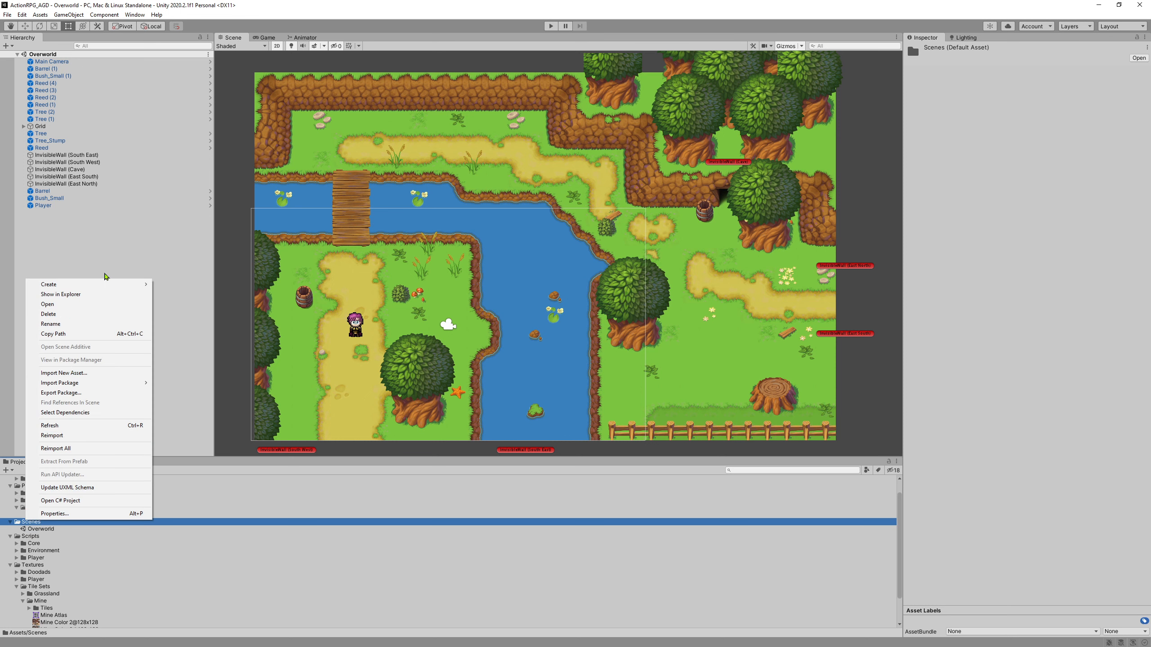
mouse_move(111, 285)
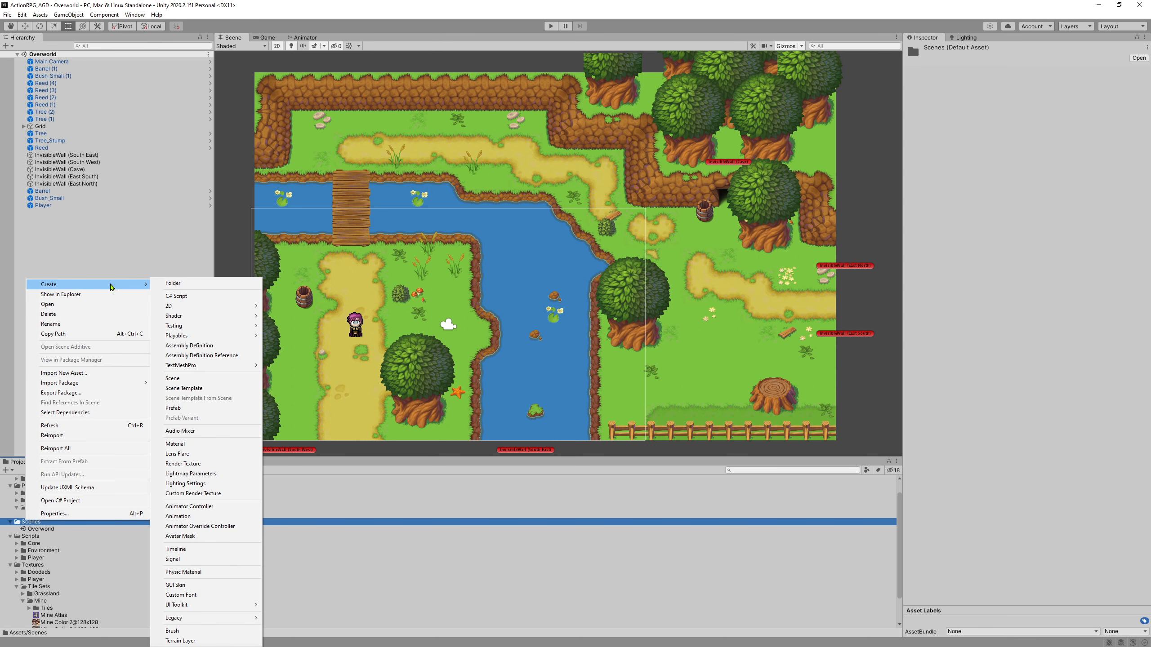
click(209, 378)
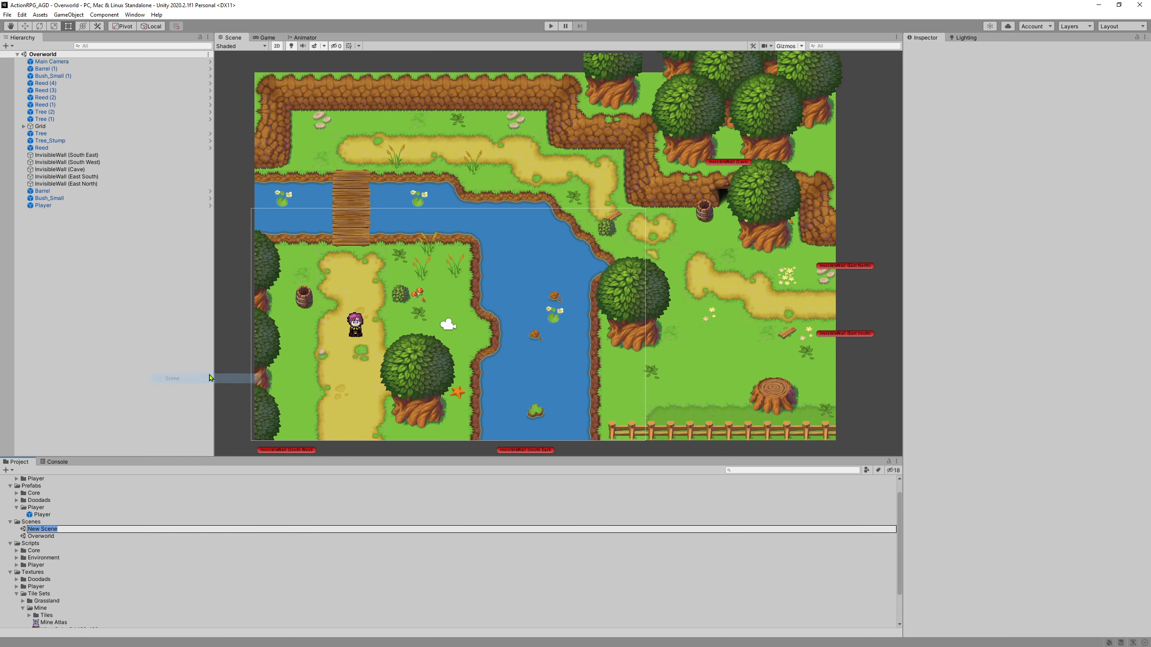
text(Mine1)
key(Return)
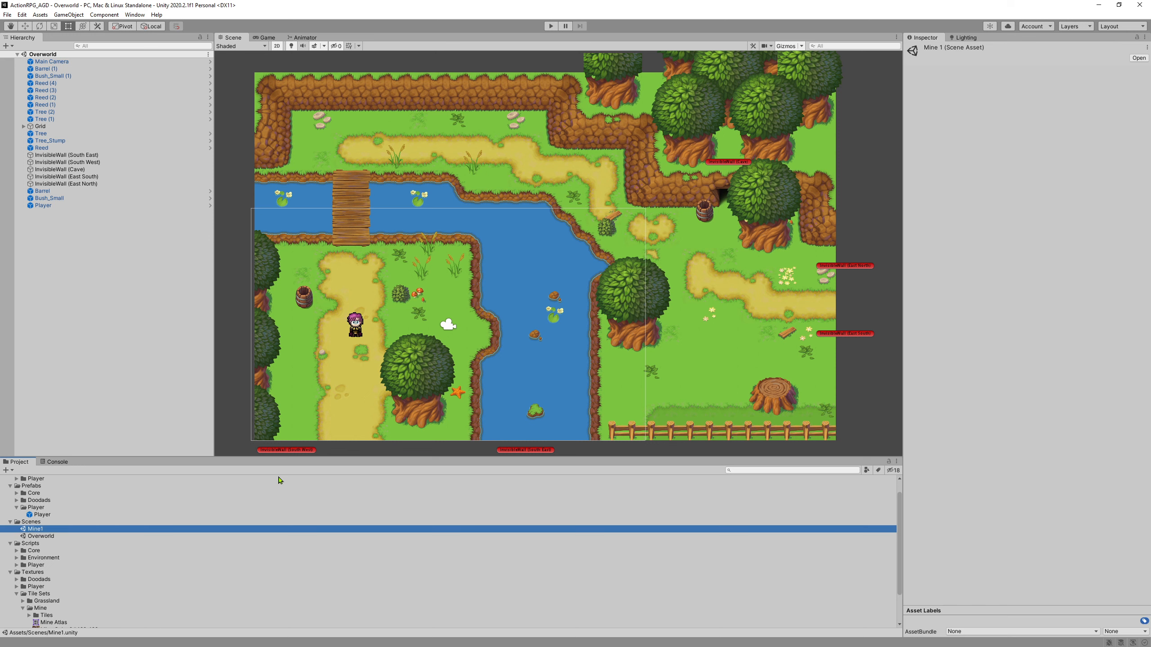
Rename the Mine1 scene to Cave1.
key(F2)
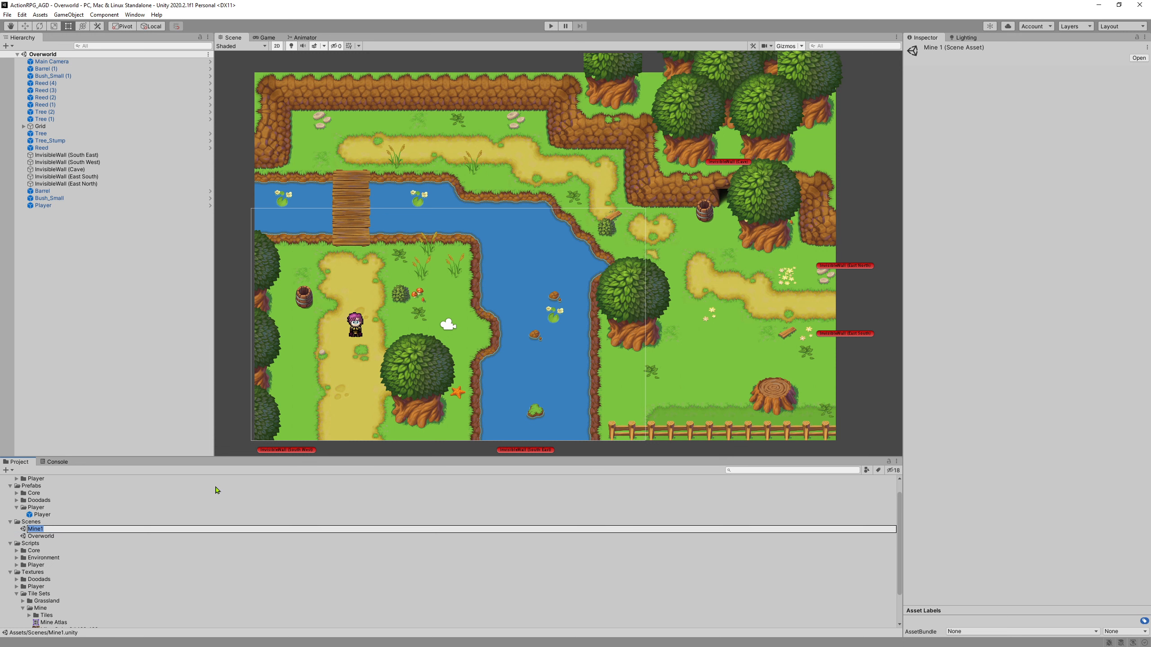
text(Cave1)
key(Return)
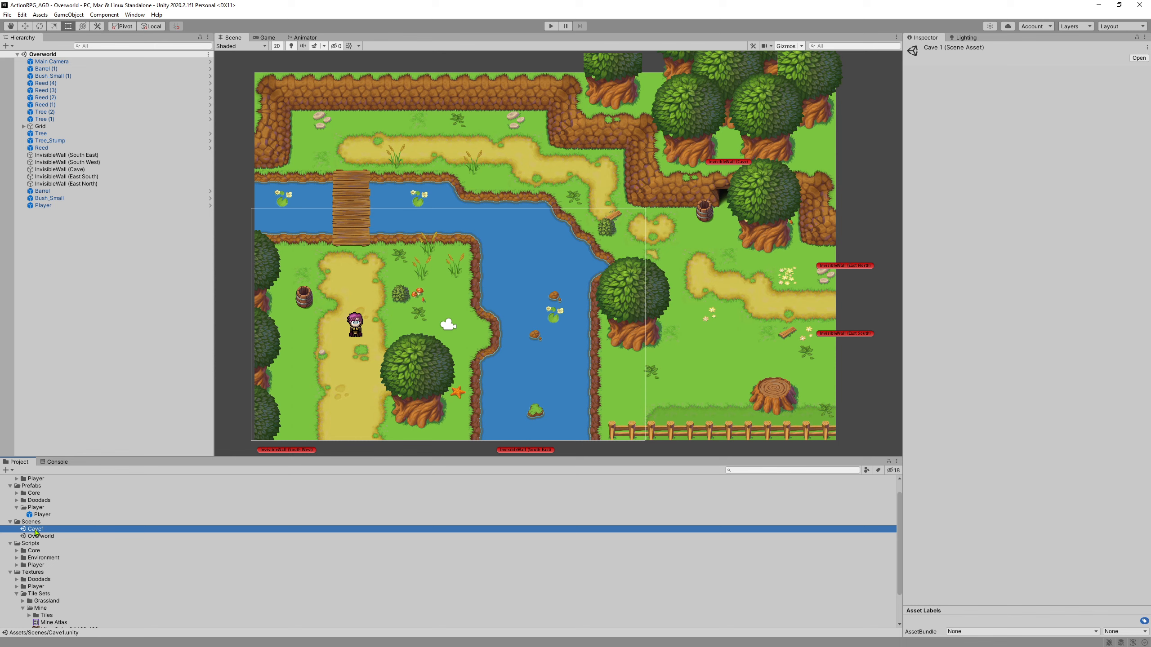
Open the Cave1 scene and replace its default camera with the Main Camera prefab from the Core prefabs folder.
double_click(36, 530)
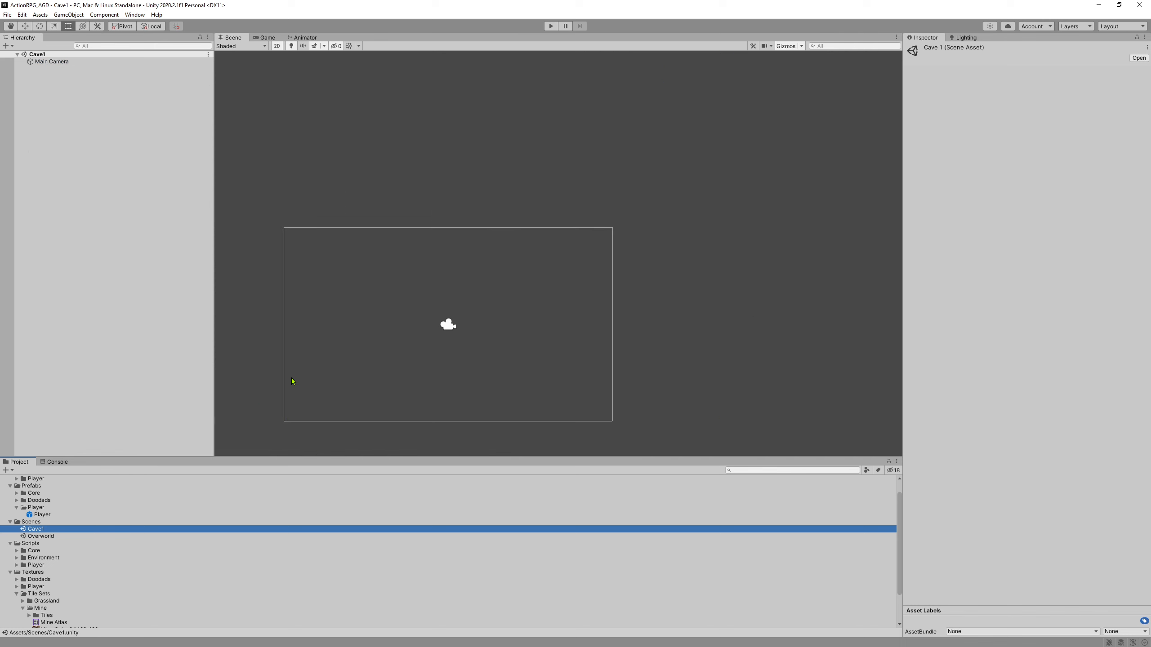
click(52, 63)
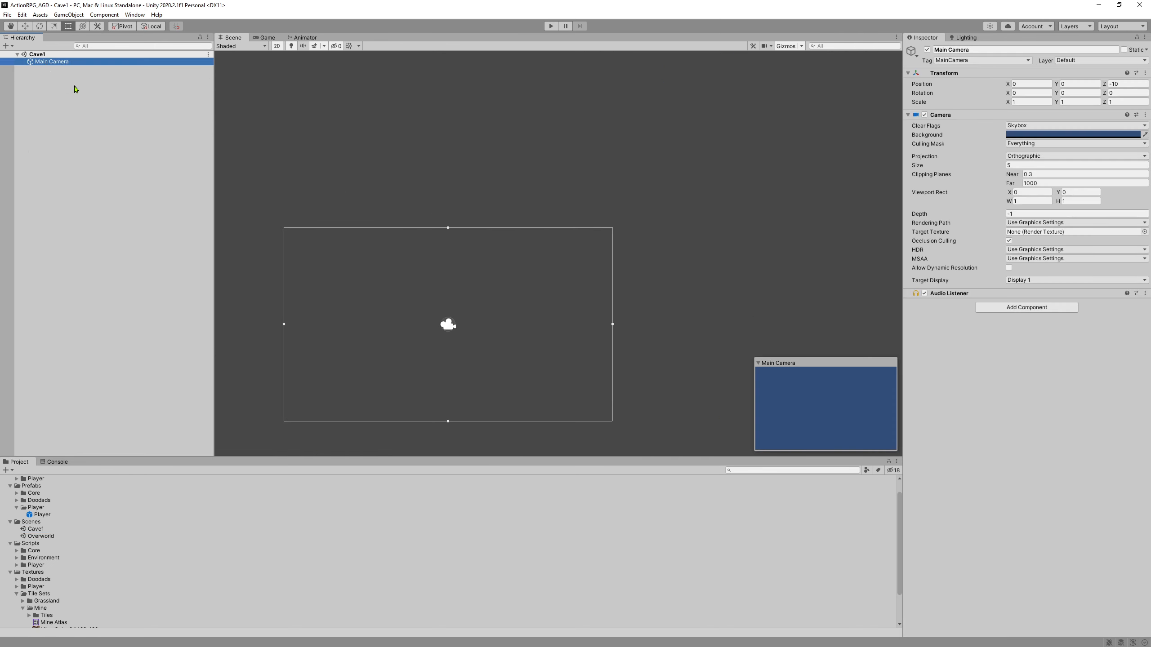
scroll(54, 535, up, 2)
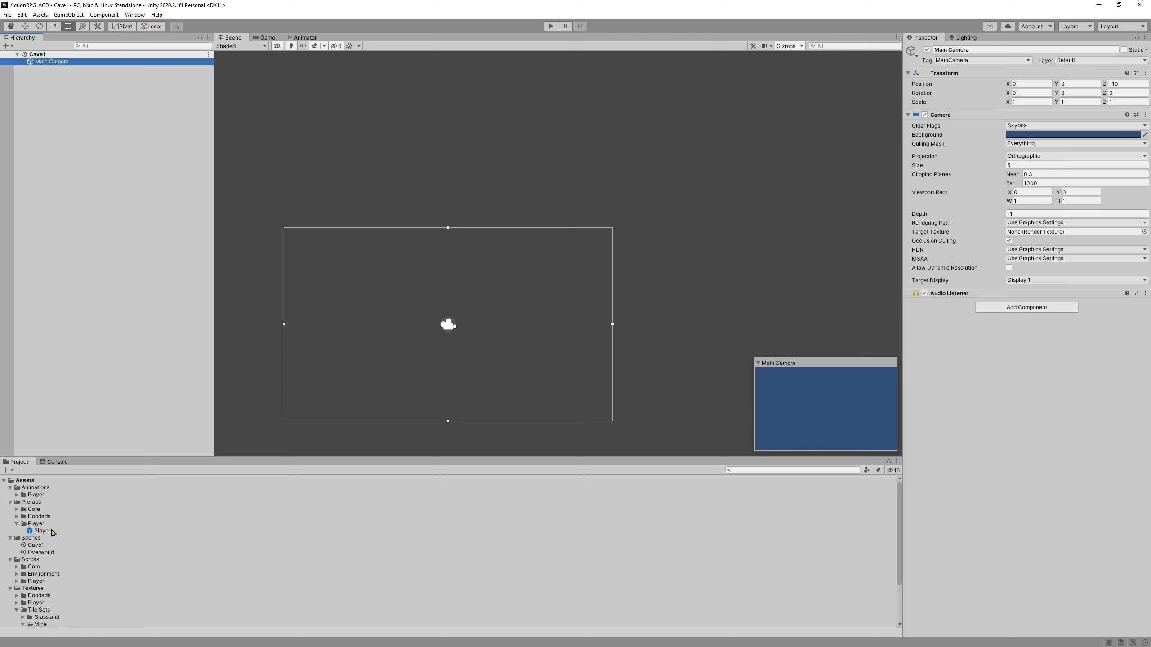
click(16, 509)
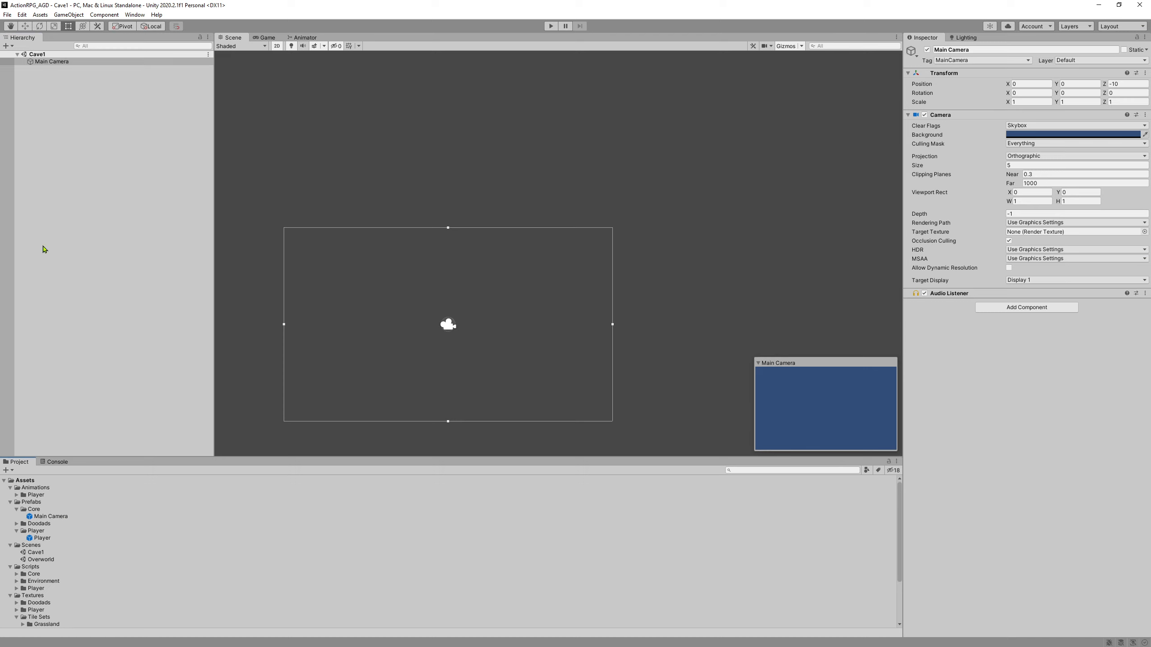
click(47, 64)
right_click(46, 64)
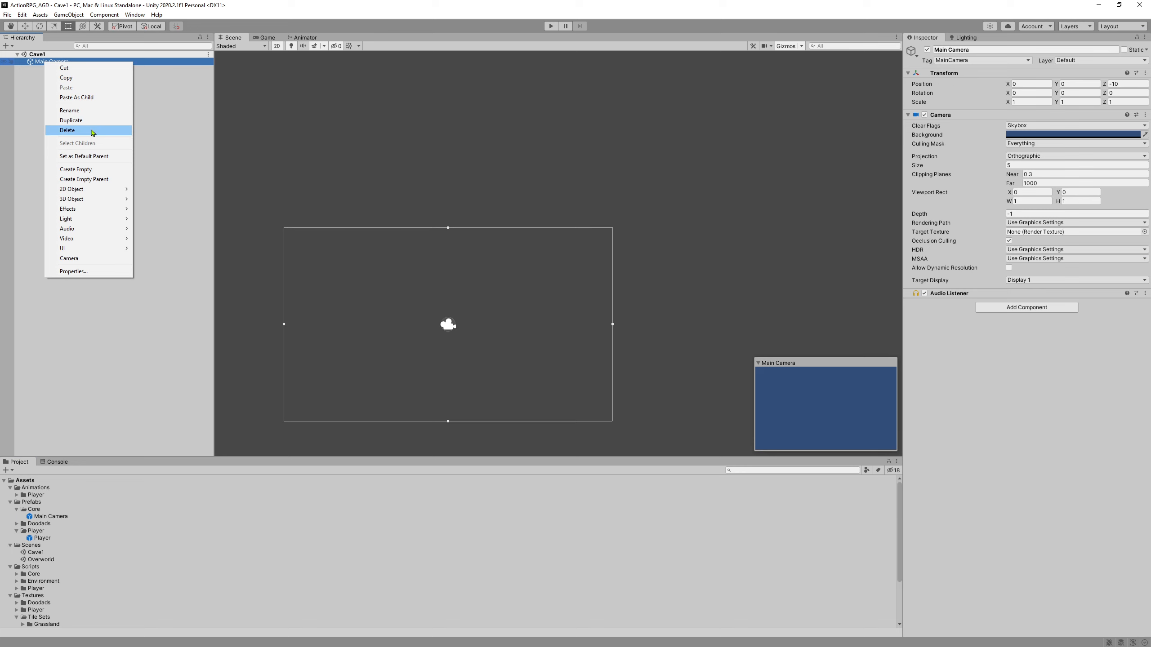
click(68, 129)
drag(50, 517, 78, 301)
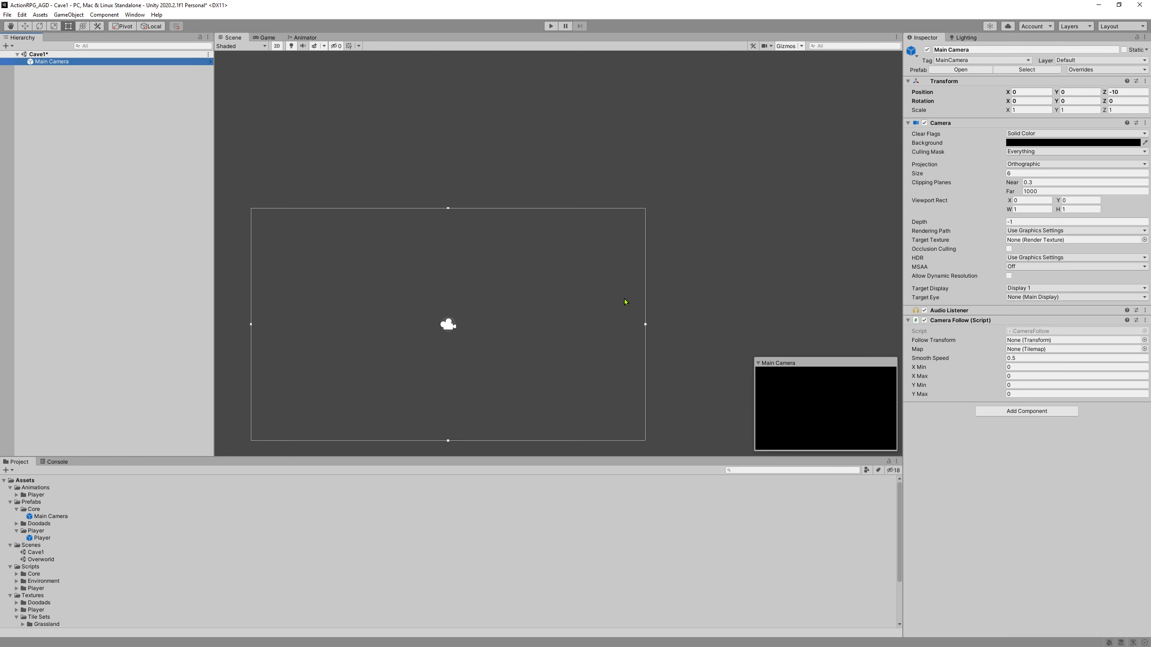
middle_drag(382, 154, 403, 149)
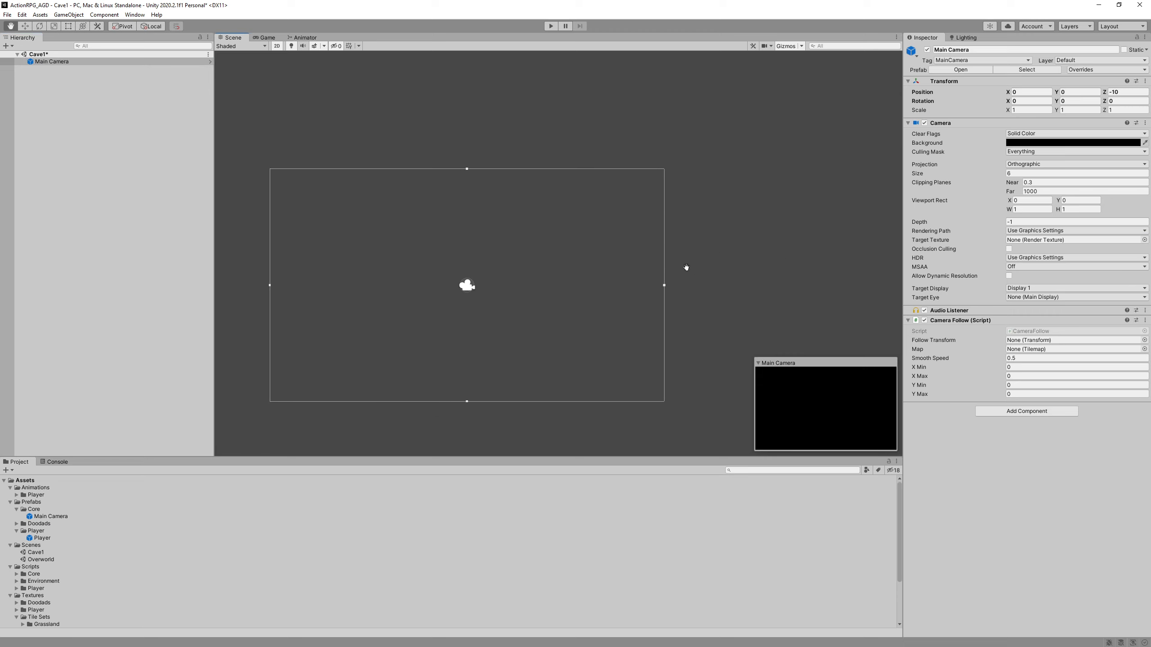
middle_drag(686, 268, 730, 224)
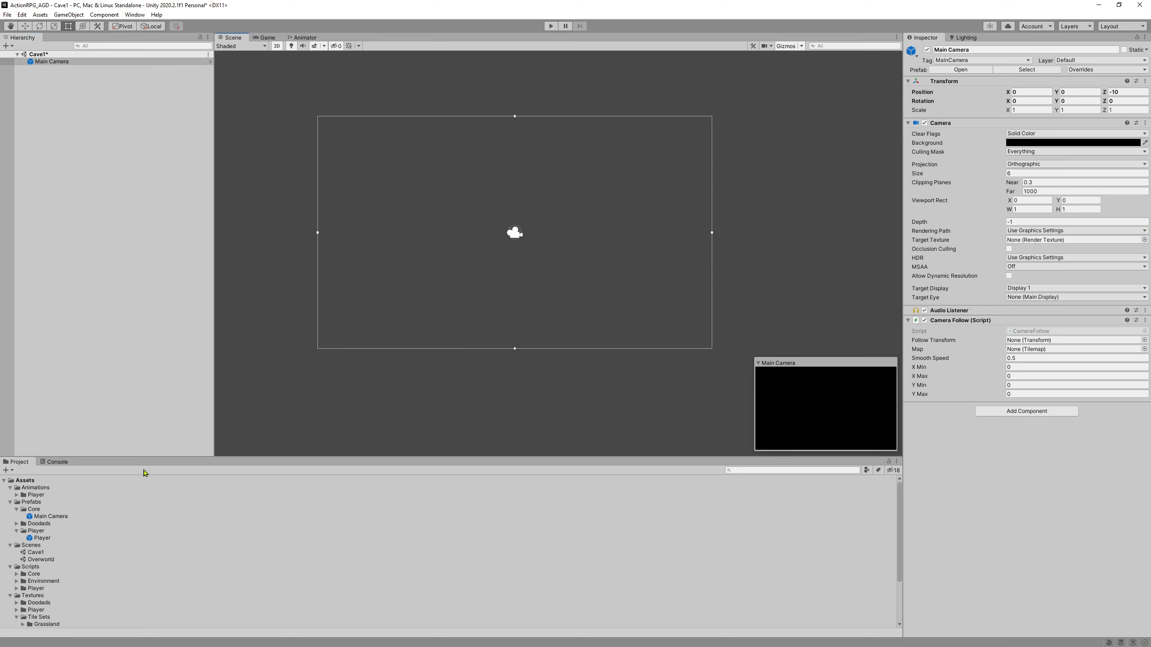
Add a rectangular tilemap to the Cave1 scene and name it Ground.
click(108, 101)
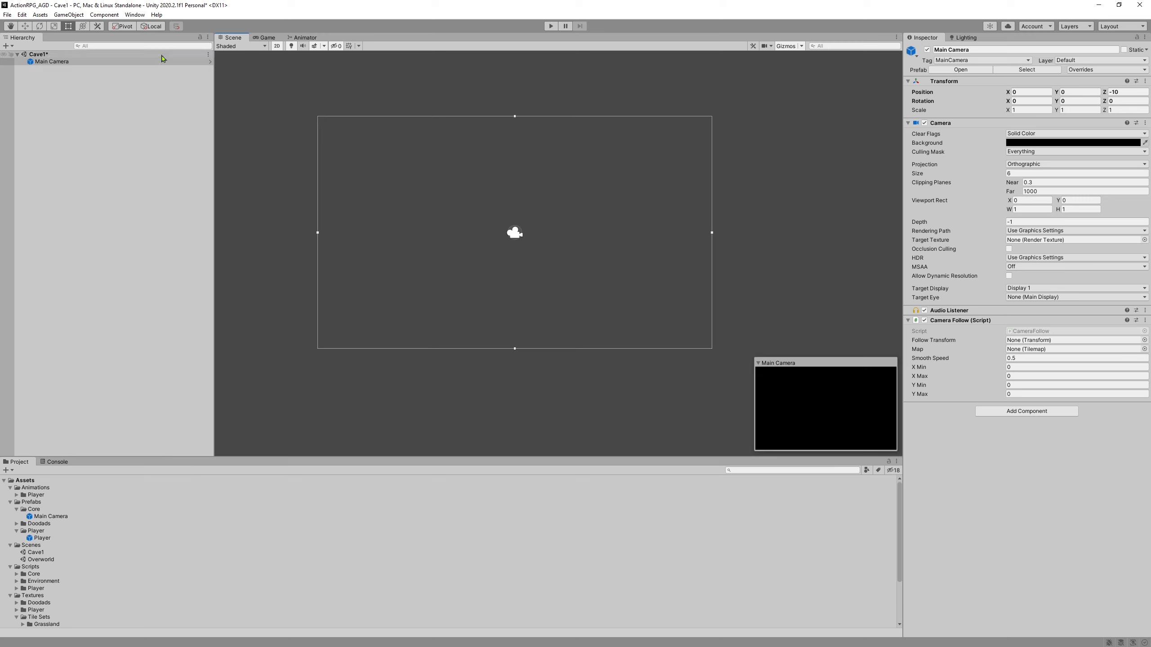
right_click(95, 105)
mouse_move(143, 229)
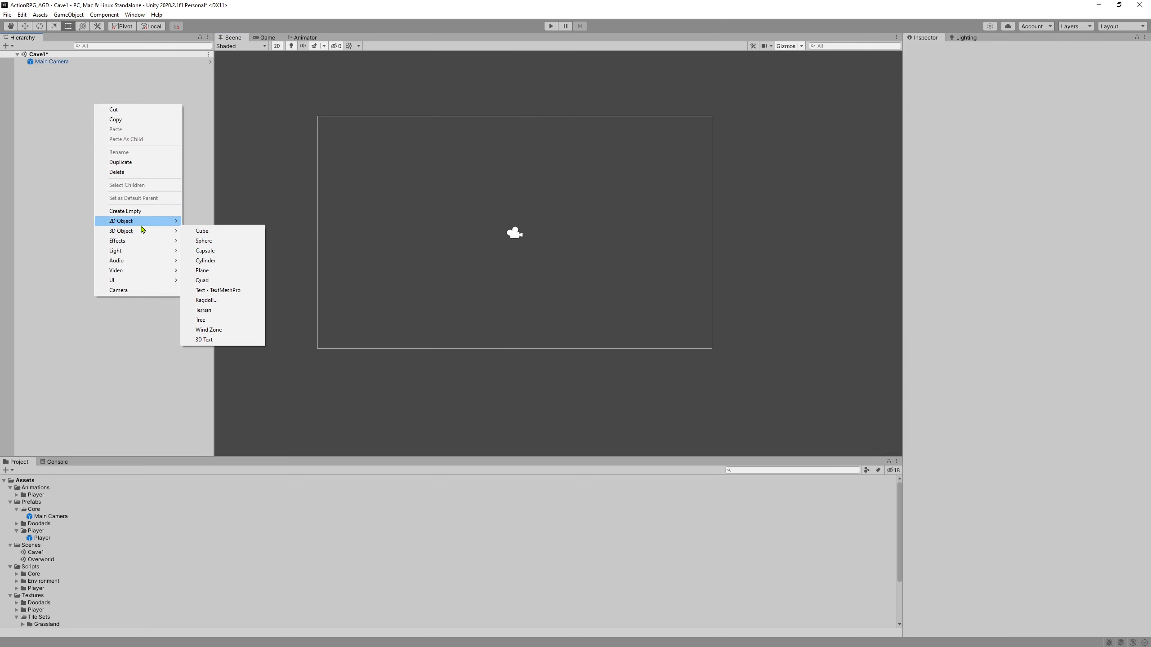
mouse_move(221, 242)
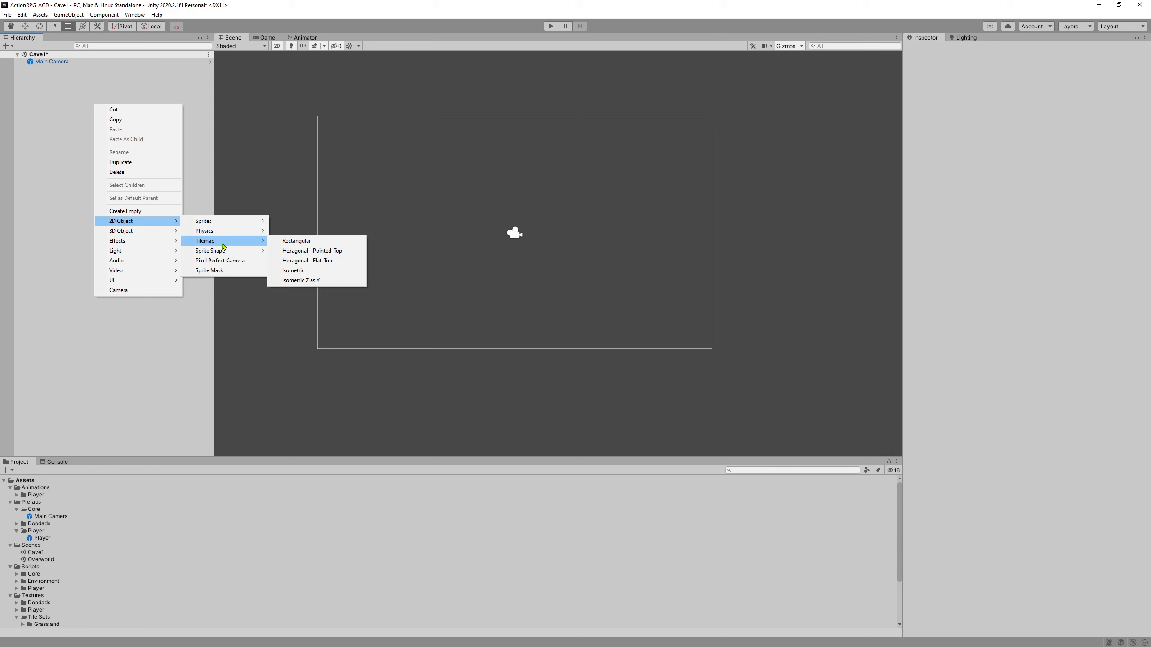
click(293, 240)
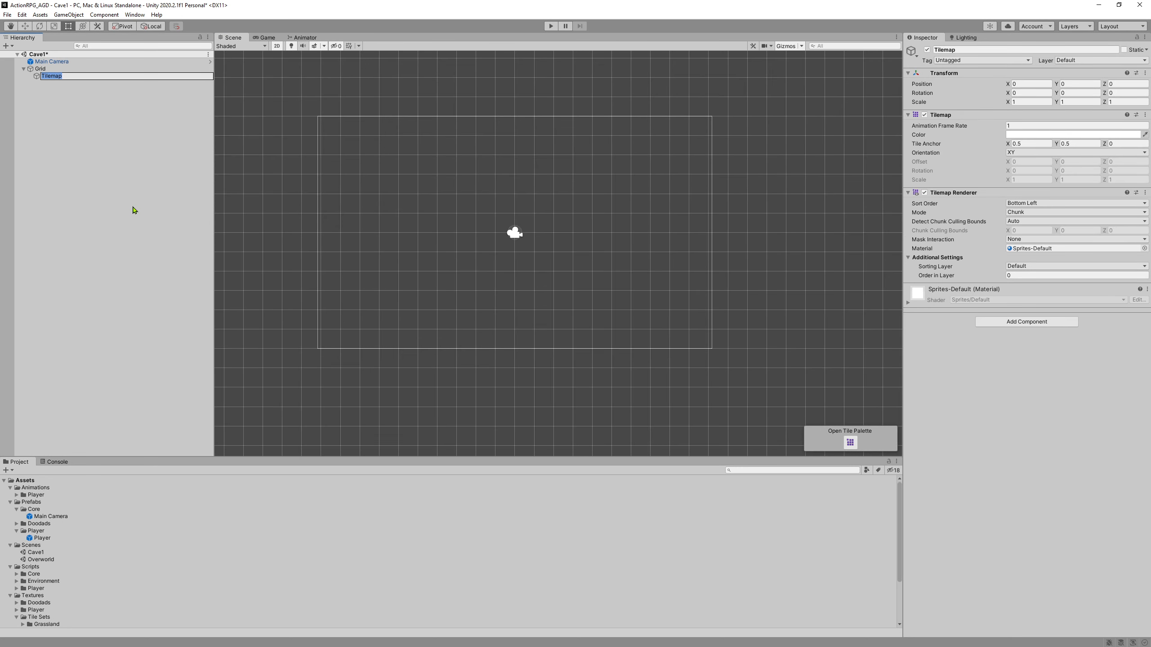
text(Ground)
key(Return)
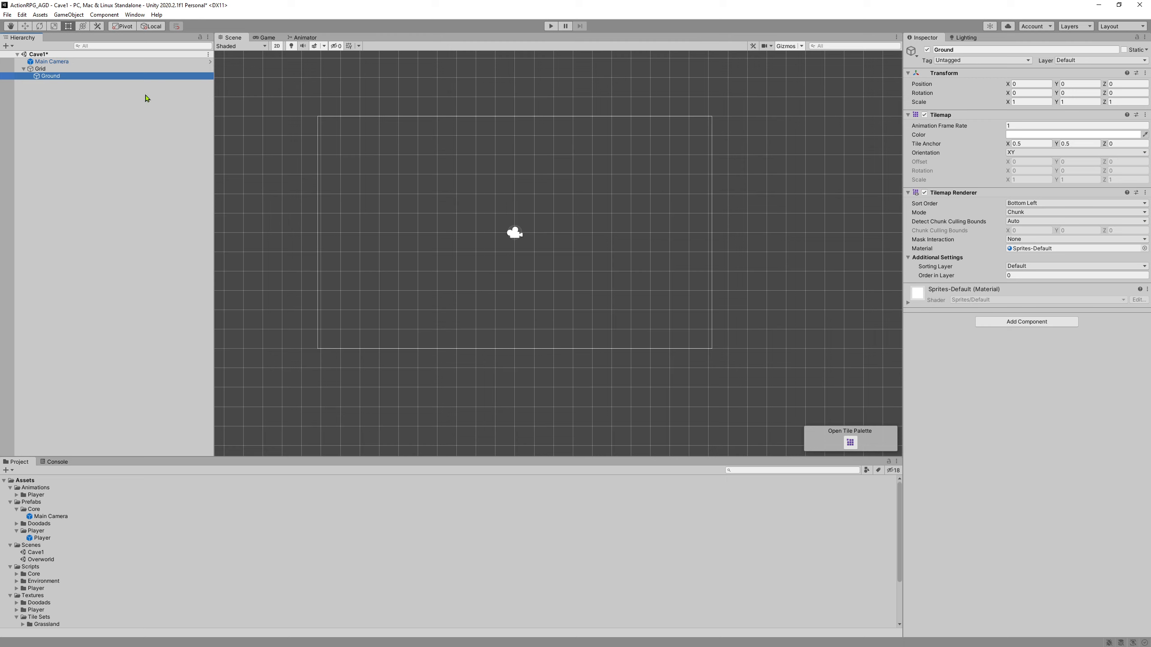
Rename the Ground tilemap's parent Grid object to Tilemaps.
key(Up)
key(F2)
text(T)
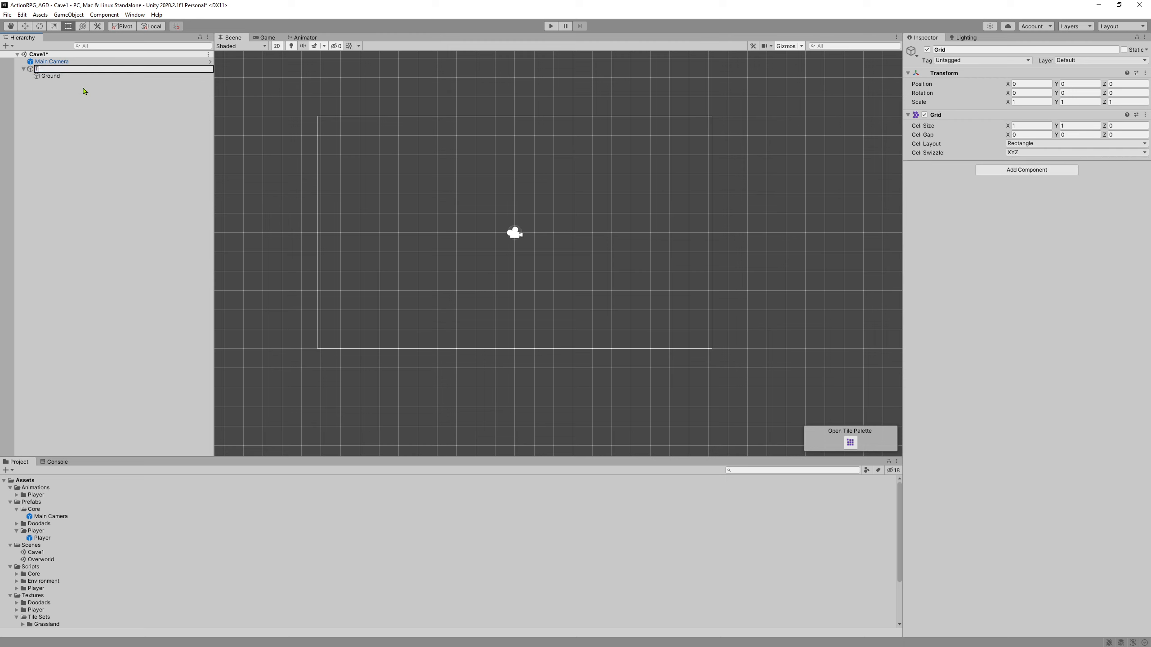
text(ilemaps)
key(Return)
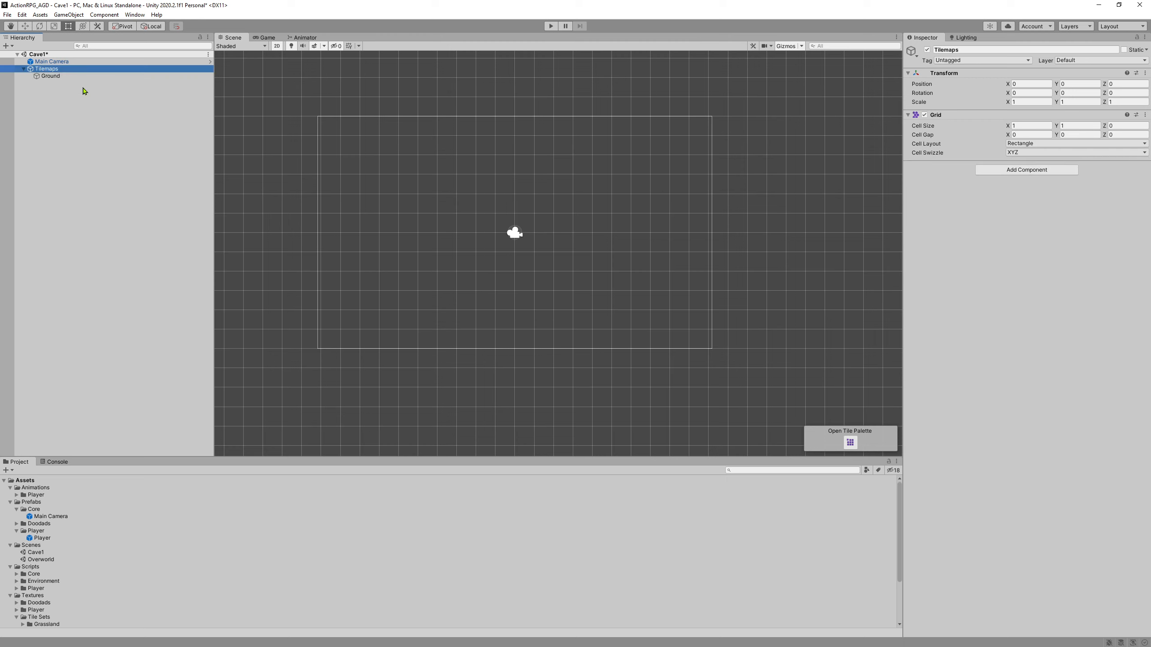
Add rectangular tilemaps named Details, Blocking_Low and Blocking_High under the Tilemaps grid.
click(54, 75)
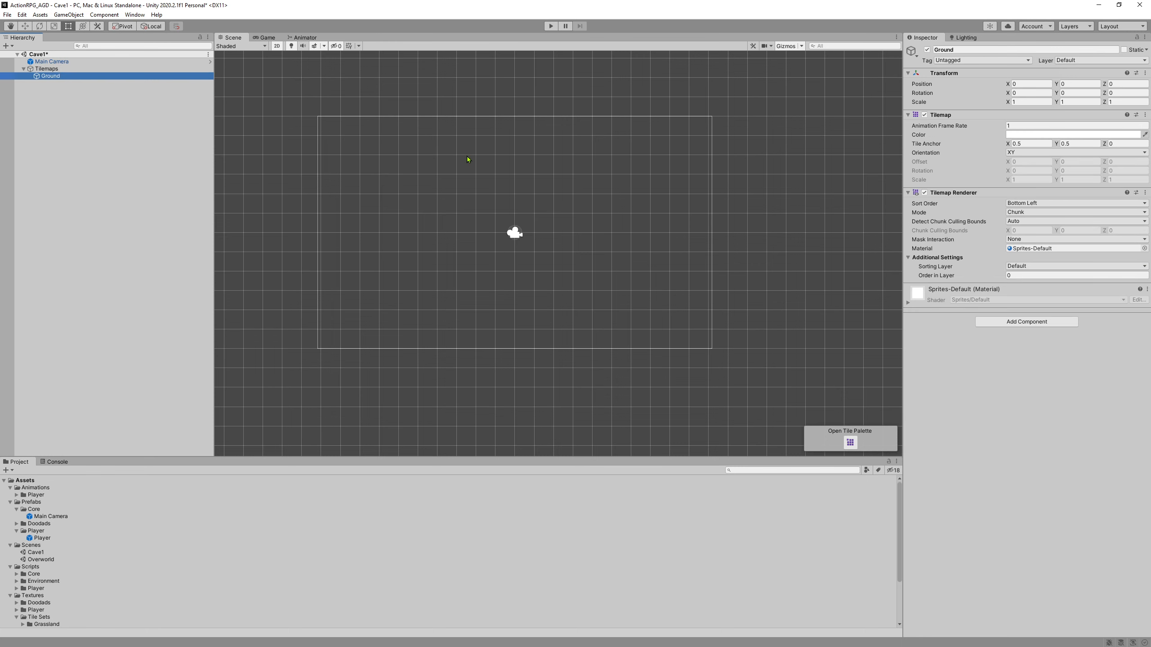
right_click(47, 69)
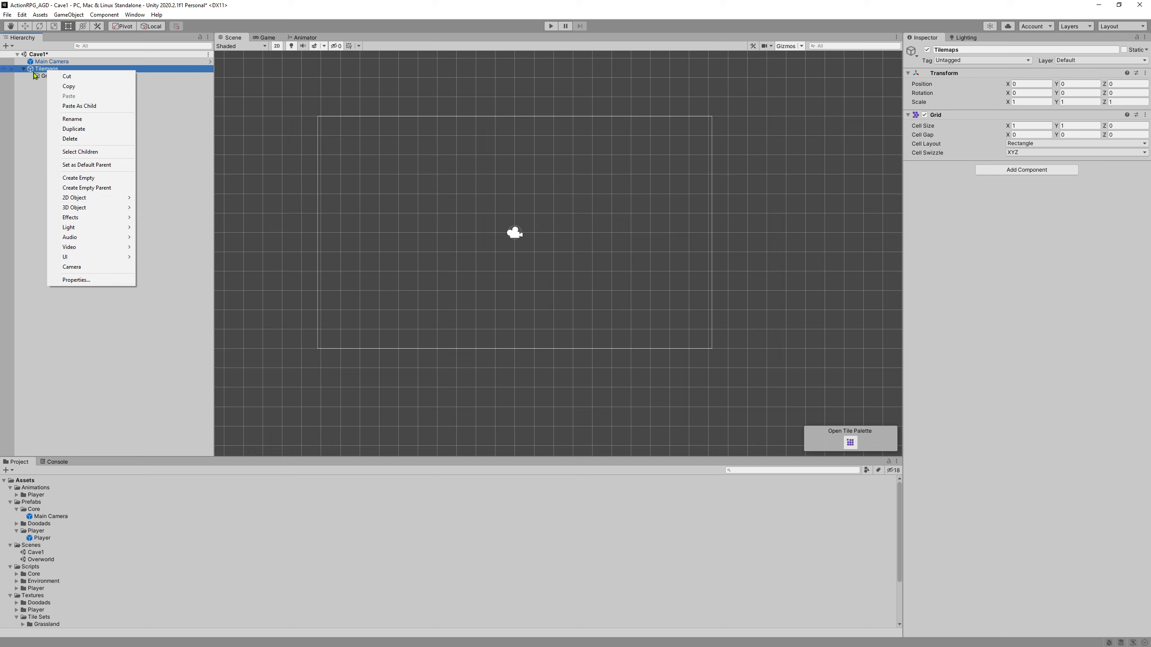
mouse_move(105, 200)
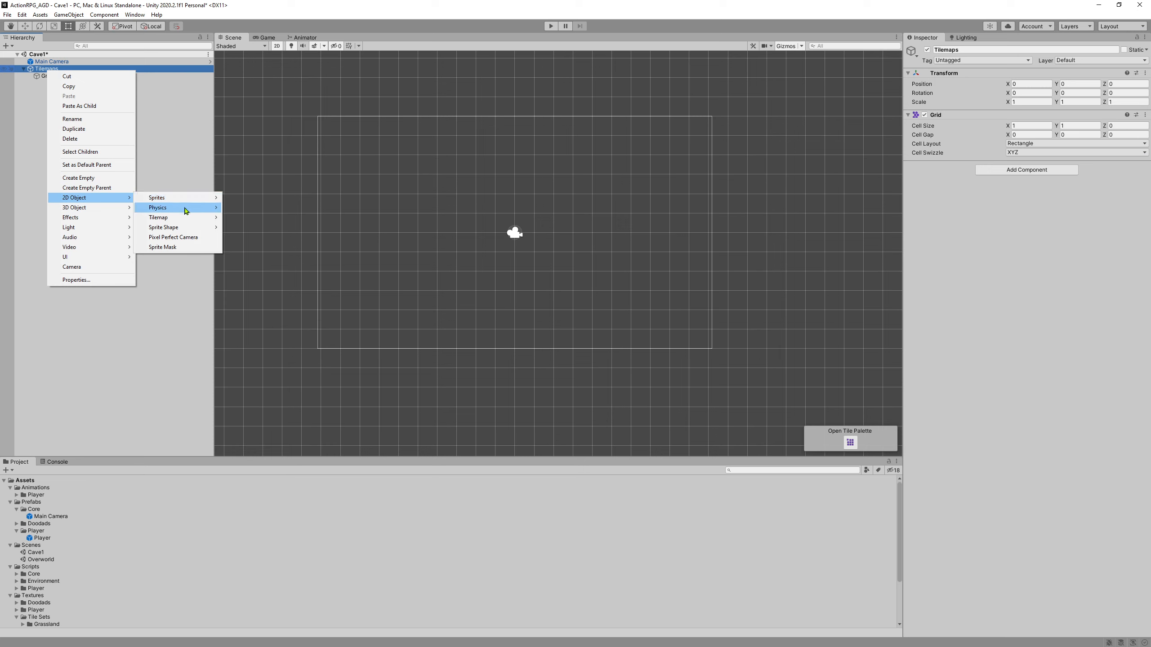
mouse_move(192, 221)
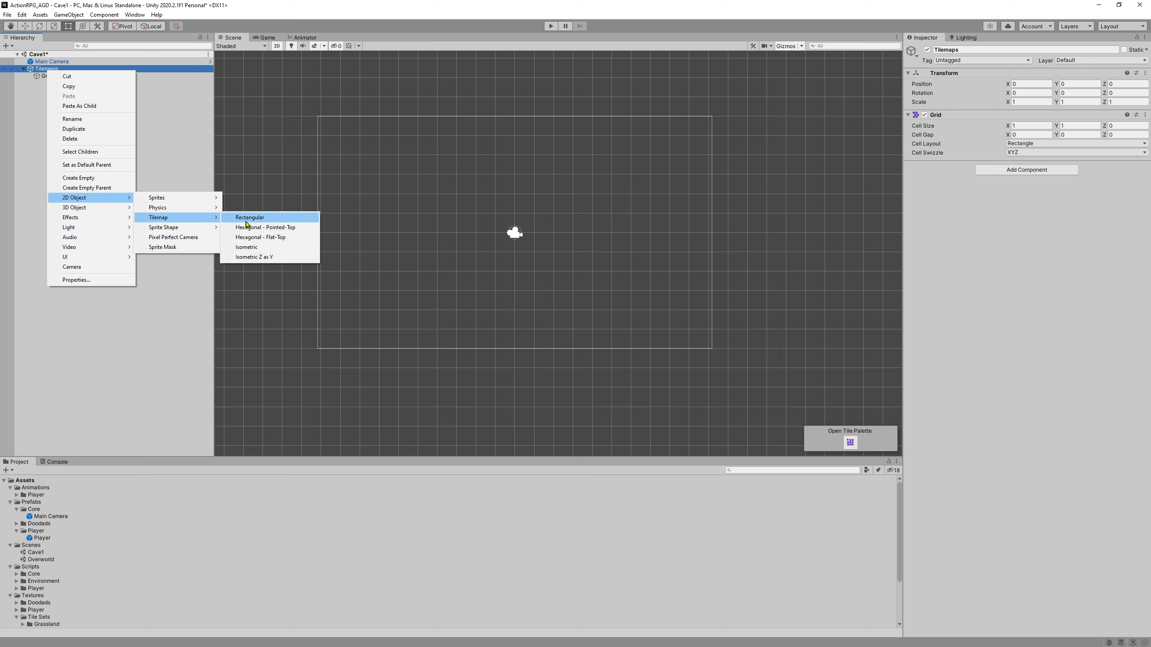
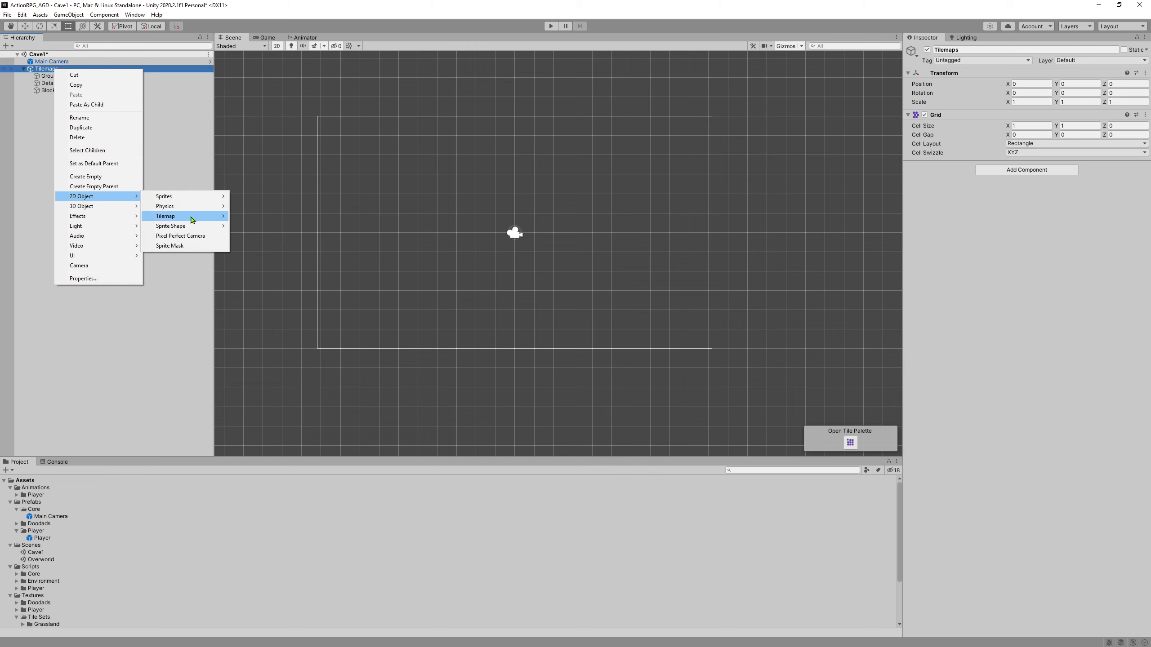
mouse_move(189, 218)
click(279, 221)
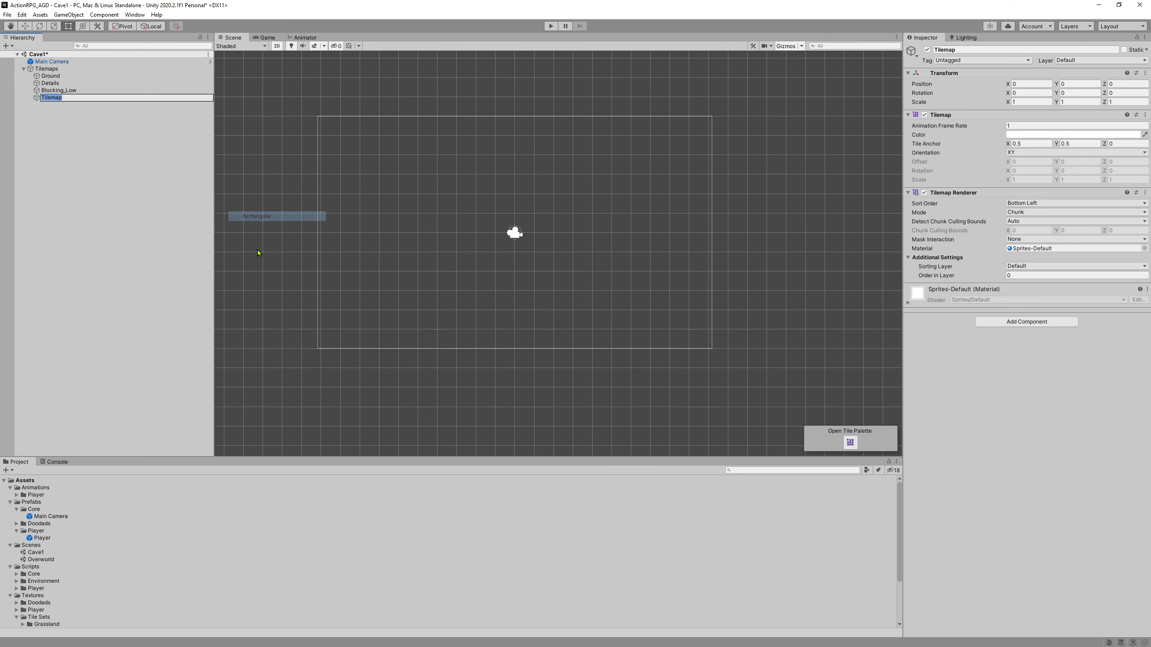
text(Blocking_High)
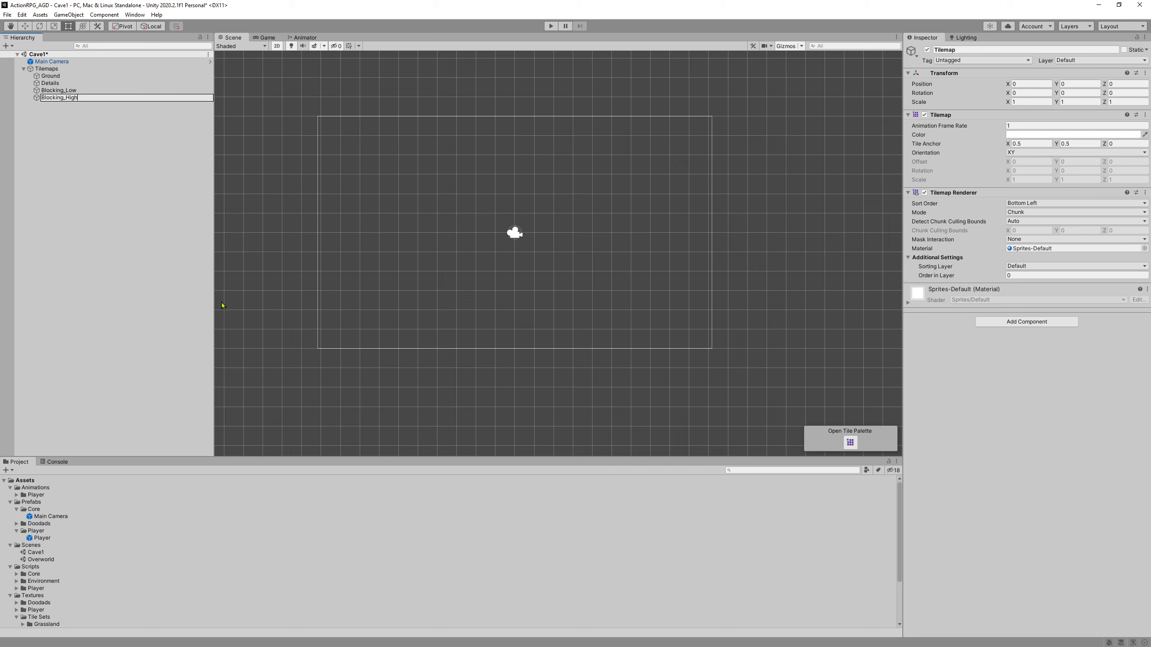
key(Return)
Add another rectangular tilemap under the Tilemaps grid and name it Roof.
click(50, 69)
right_click(56, 69)
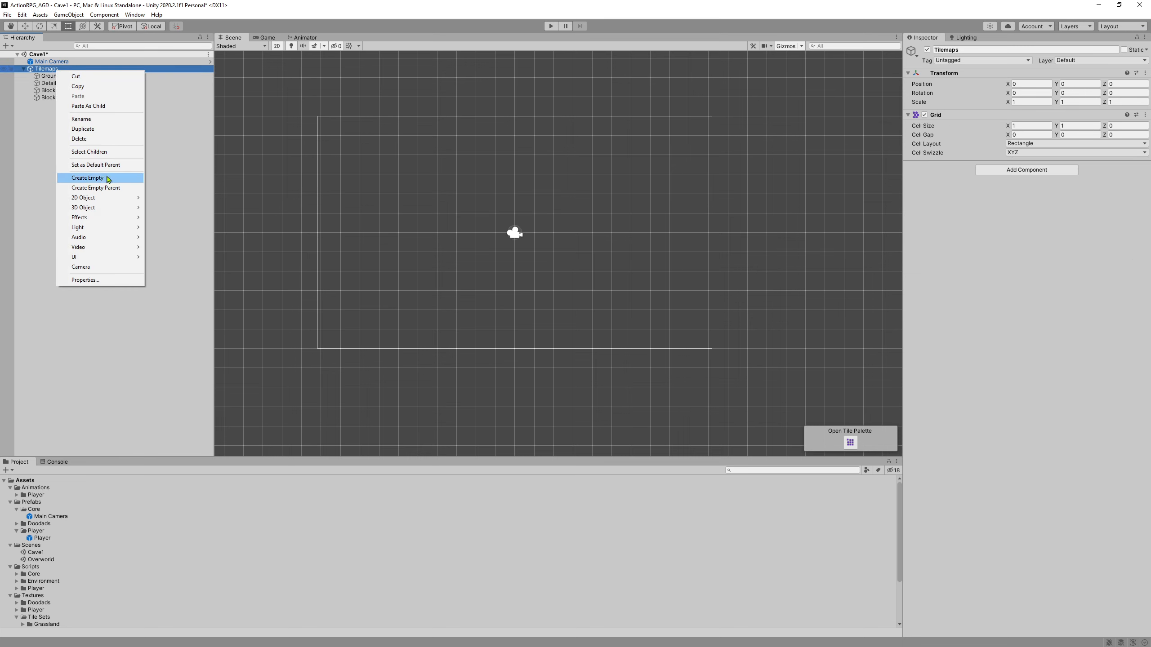
mouse_move(111, 198)
mouse_move(181, 199)
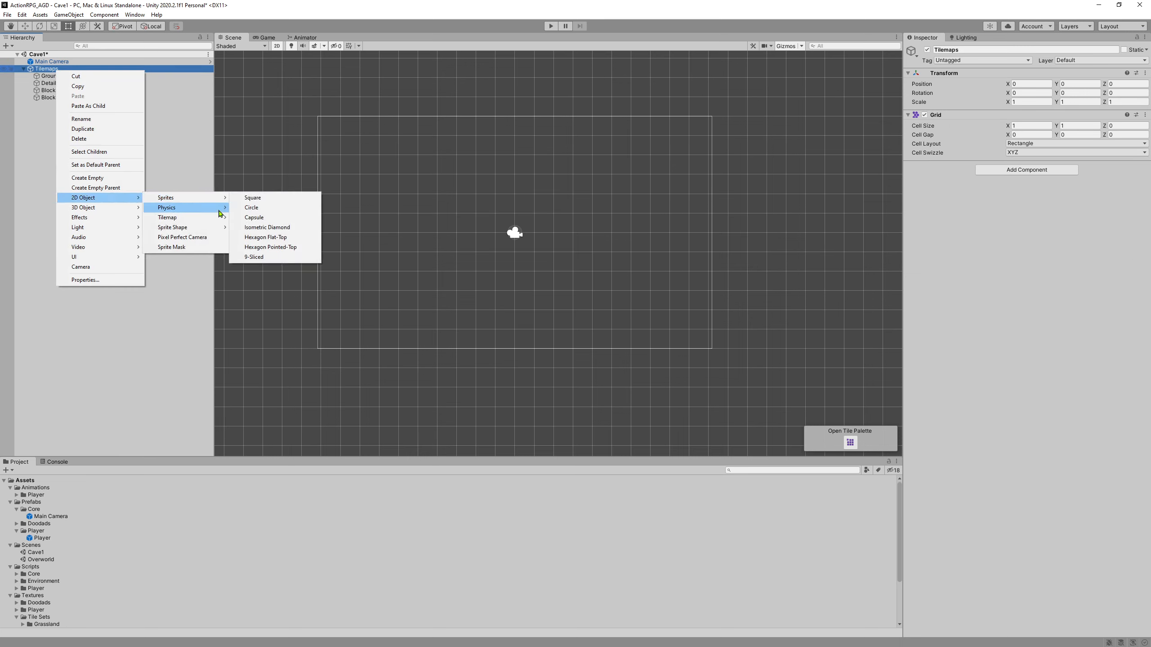
click(260, 217)
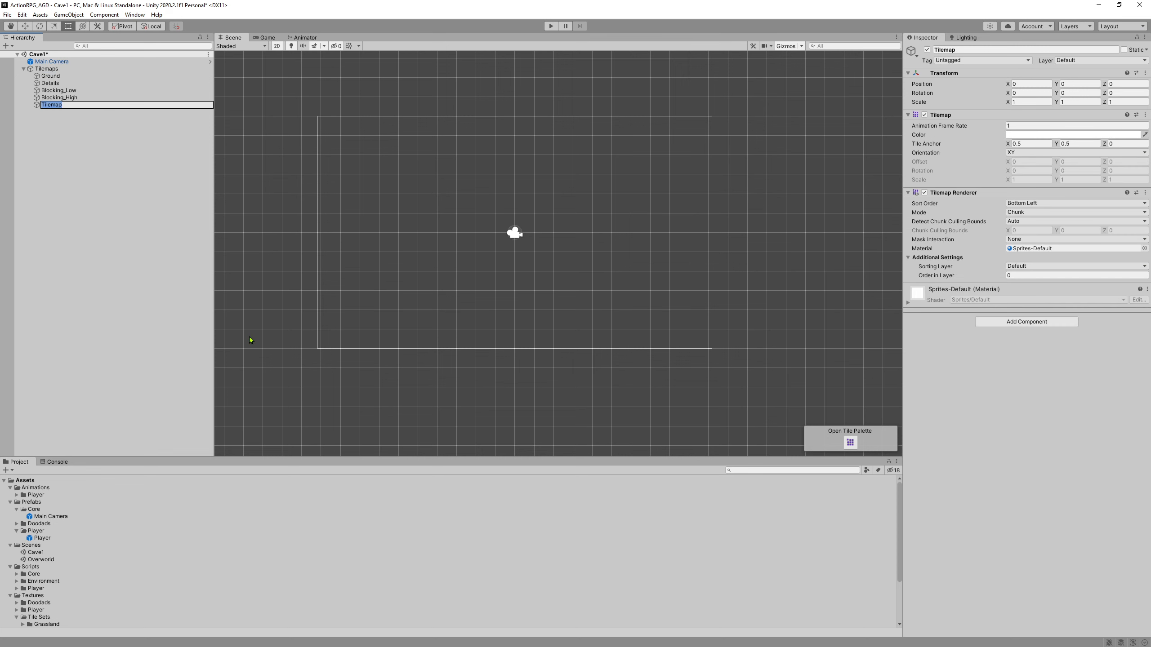
text(Roof)
key(Return)
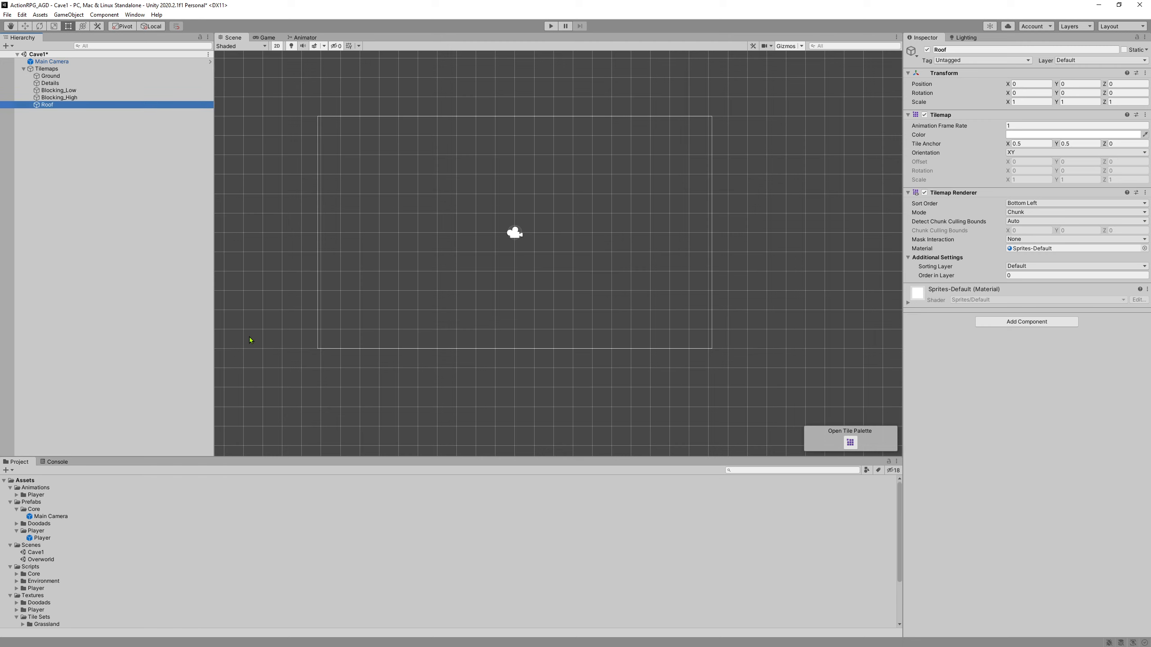
Set the Order in Layer to -100 for the Ground tilemap and -80 for the Details tilemap.
click(74, 78)
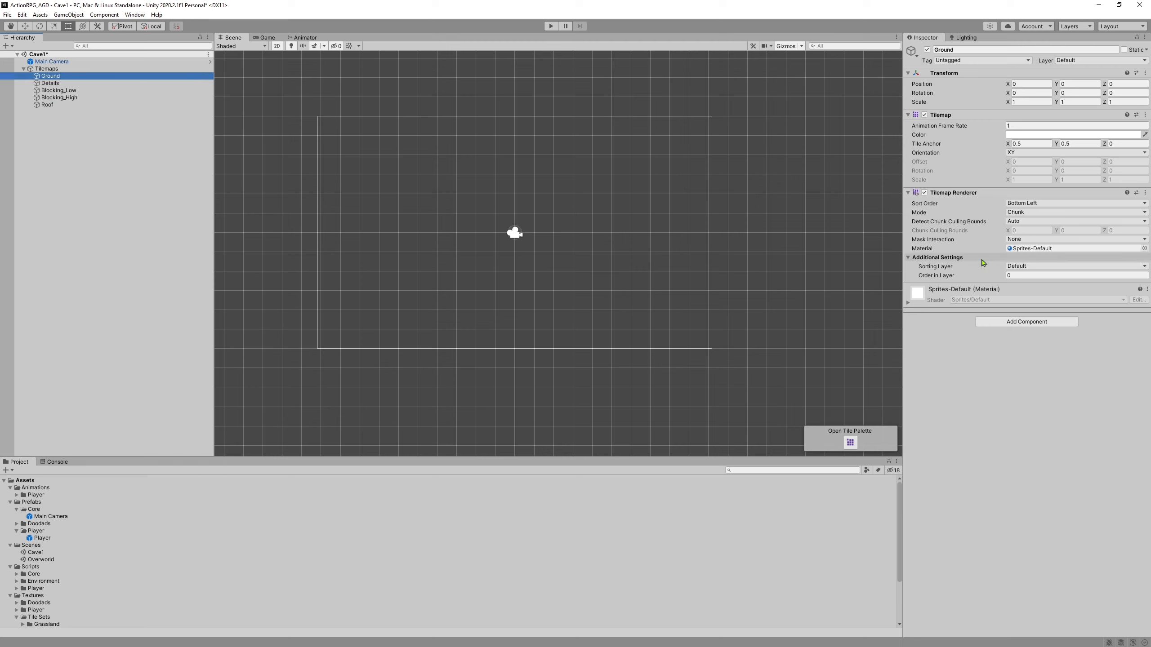
click(1001, 275)
text(-100)
click(50, 84)
click(1023, 276)
text(-80)
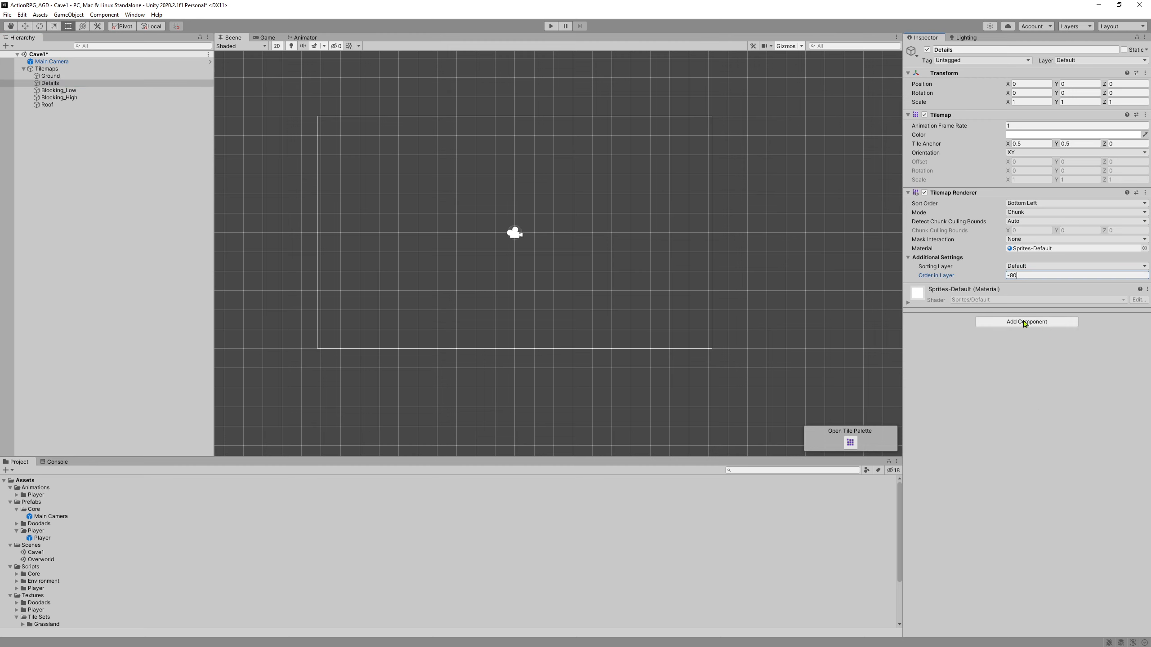
Set the Order in Layer to -50 for the Blocking_Low tilemap and -25 for Blocking_High.
click(58, 90)
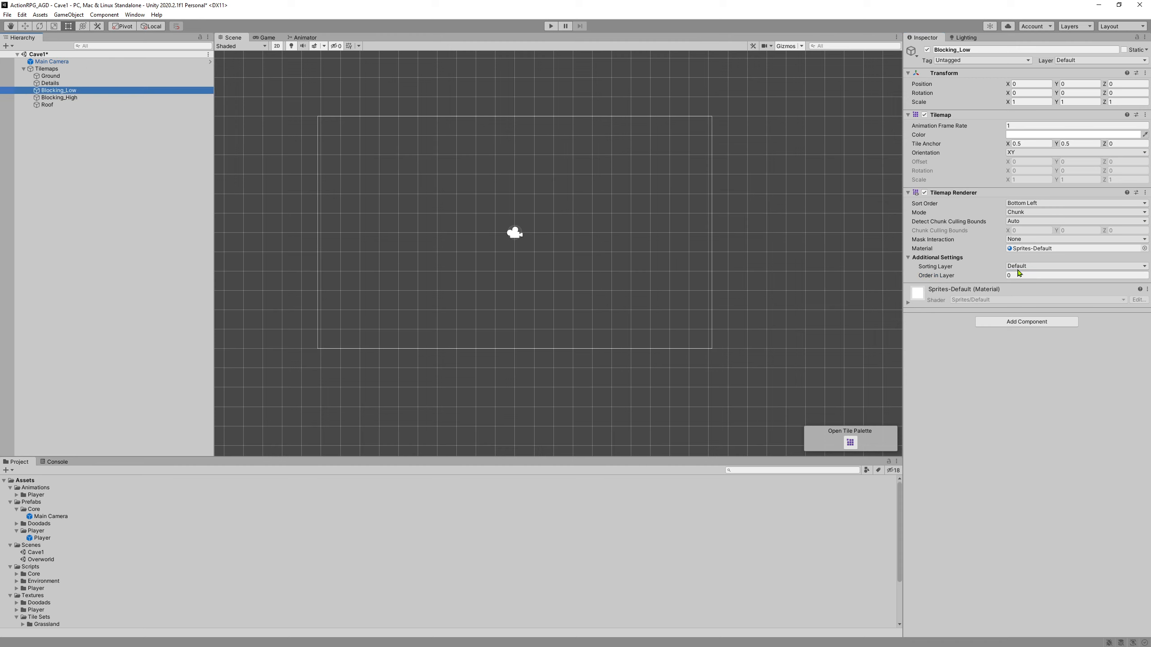
click(1034, 275)
text(-50)
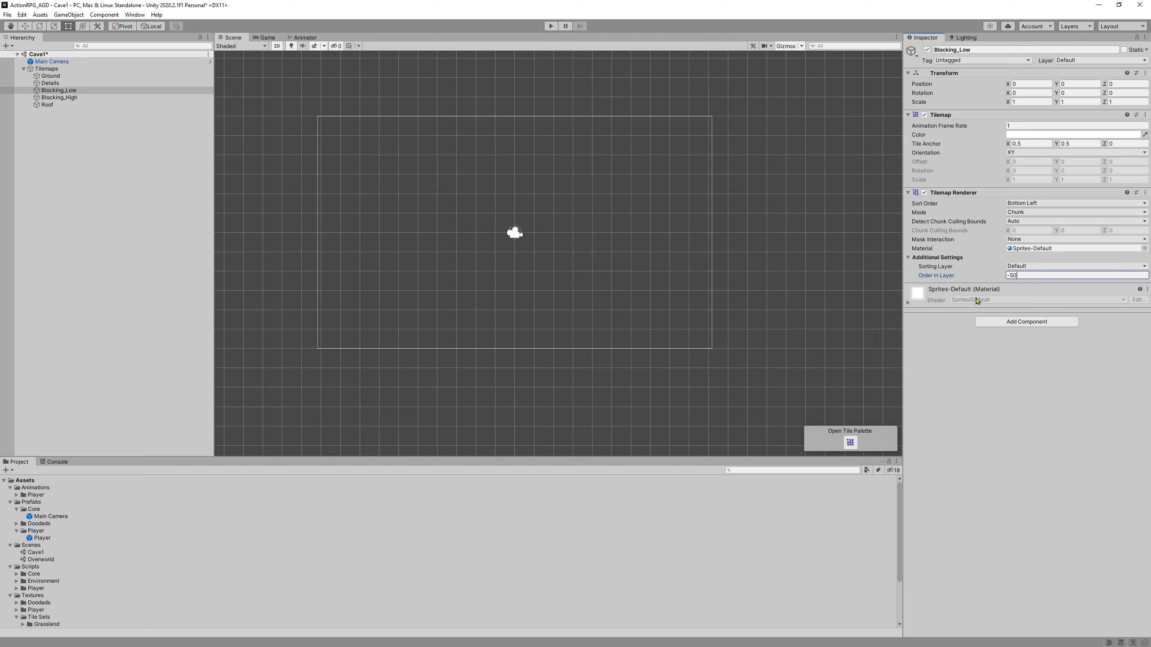
click(59, 97)
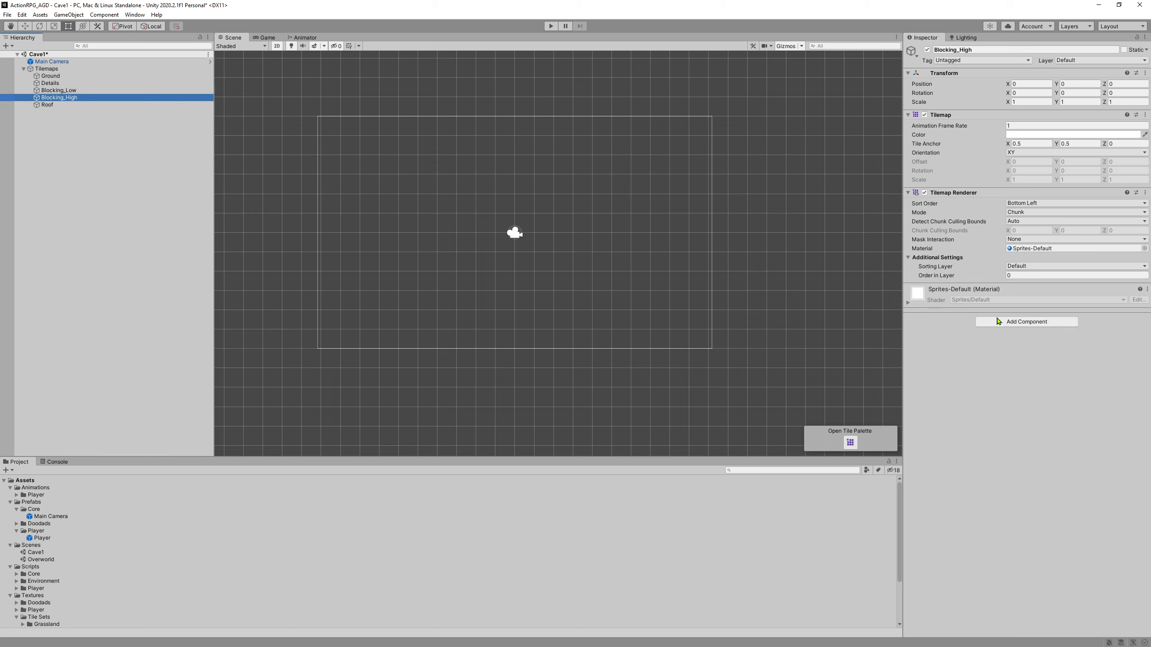
click(1019, 274)
text(-25)
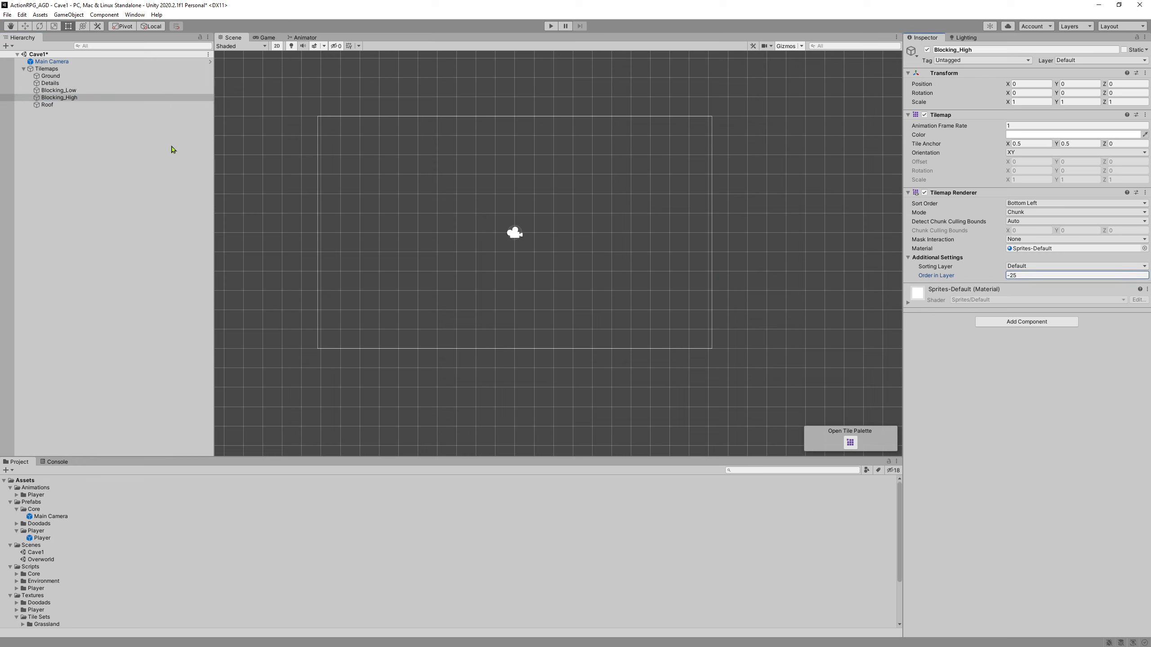
Set the Roof tilemap's Order in Layer to 31000.
click(172, 105)
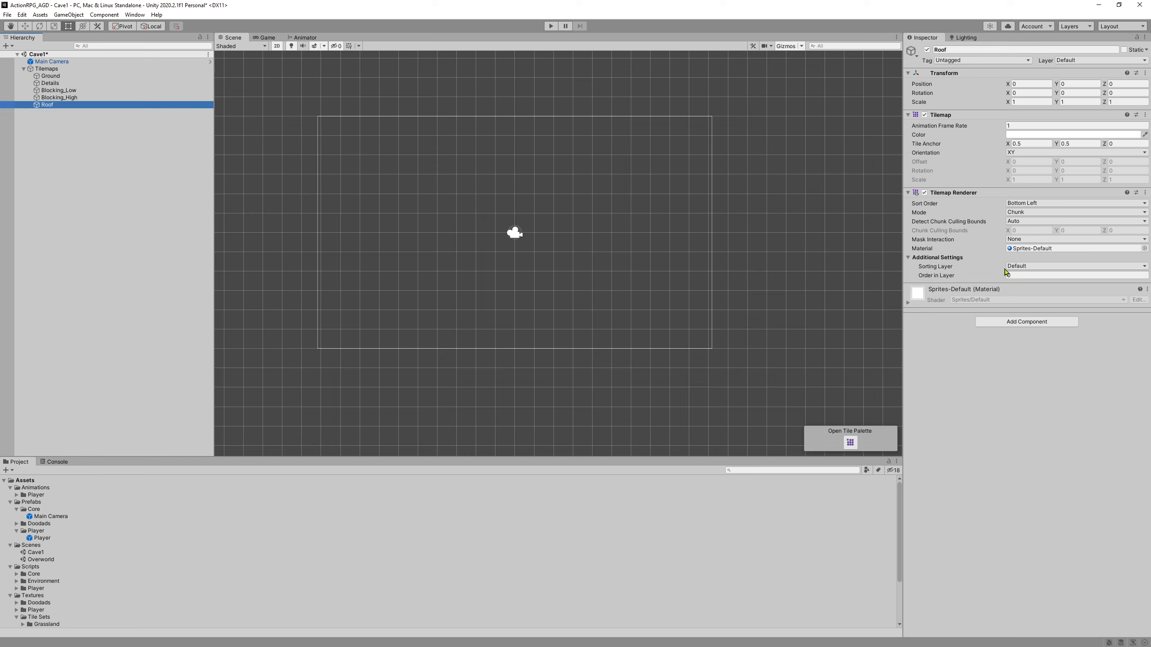
click(1020, 272)
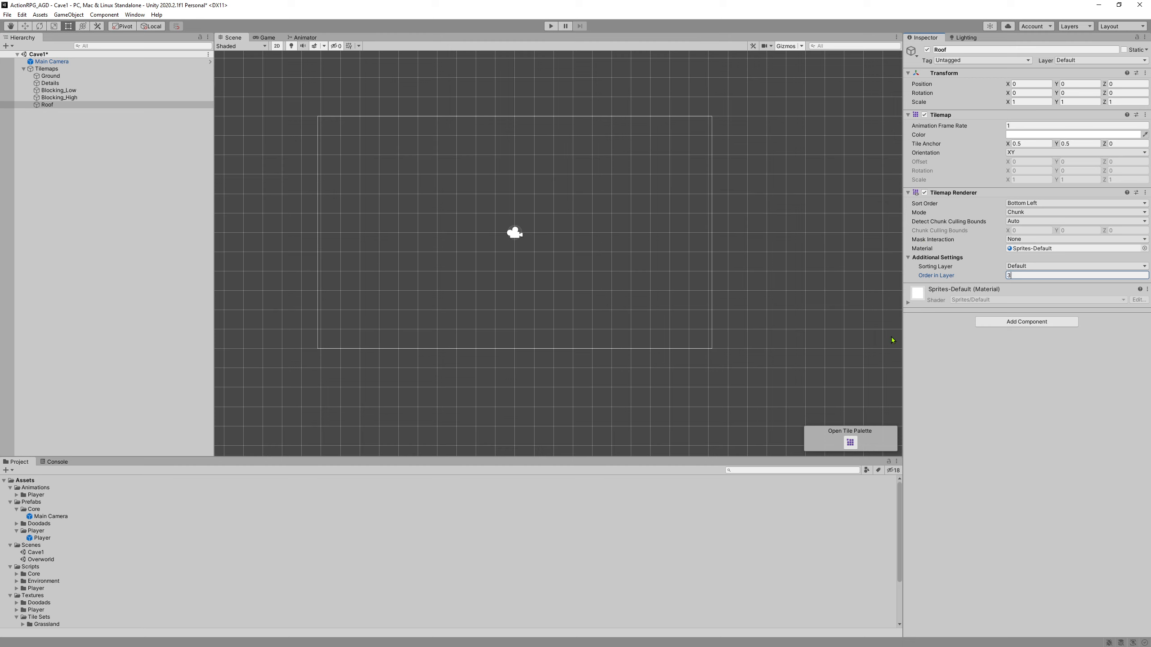
text(31000)
Assign the Blocking_Low tilemap object to the Ground layer.
click(63, 91)
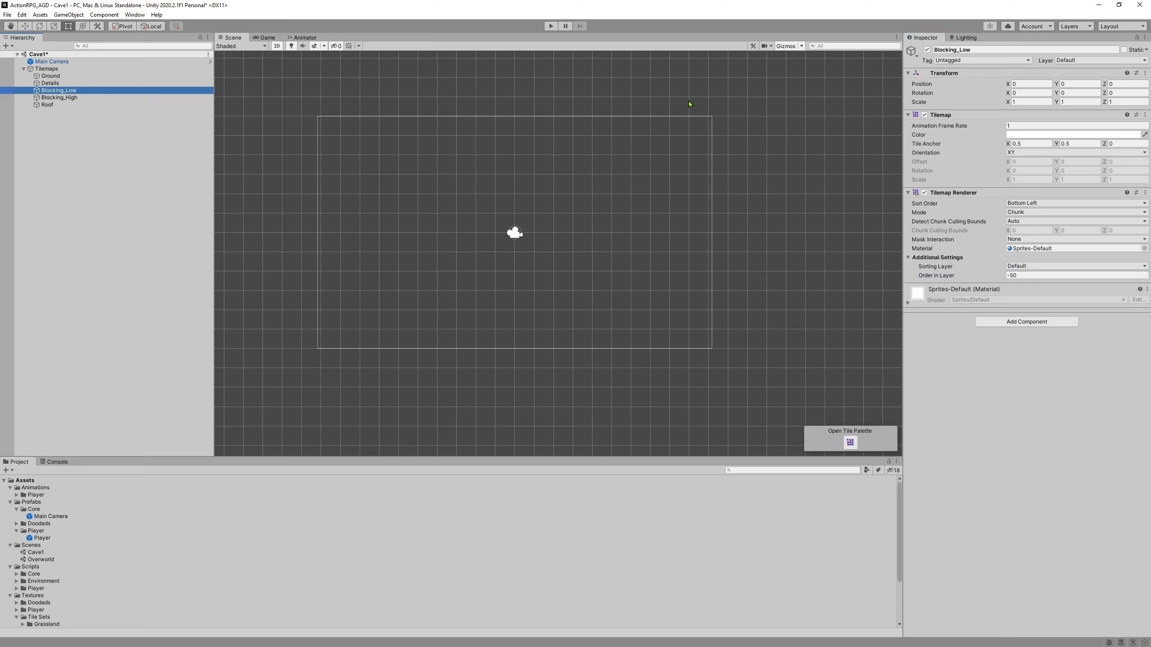
click(1070, 60)
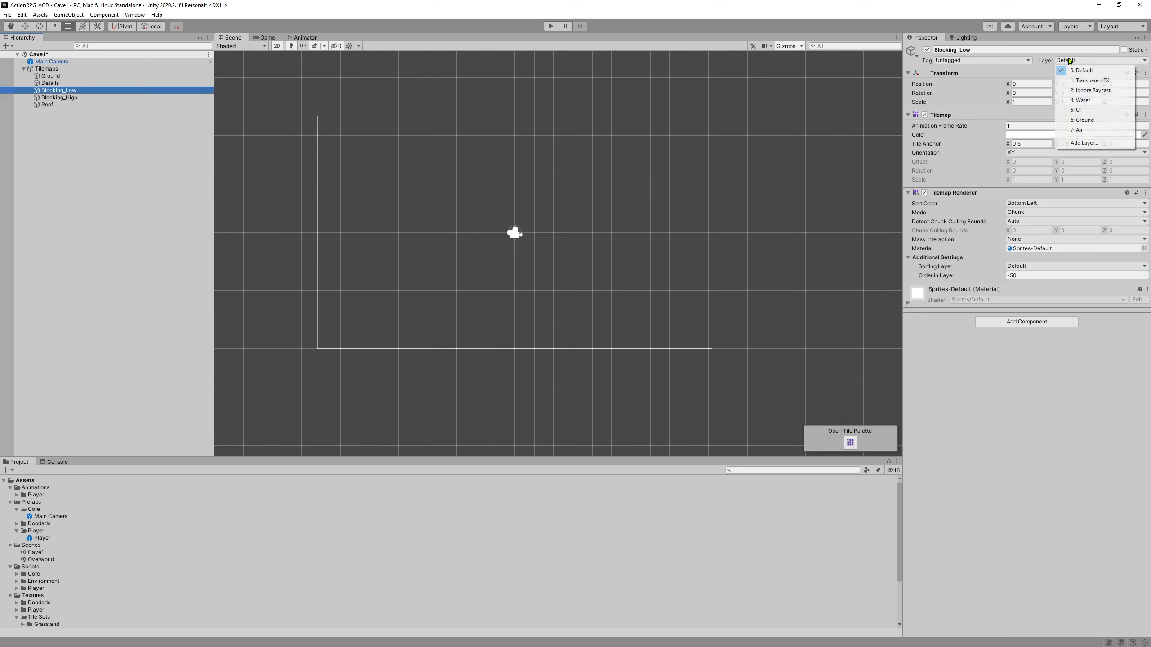
click(1091, 120)
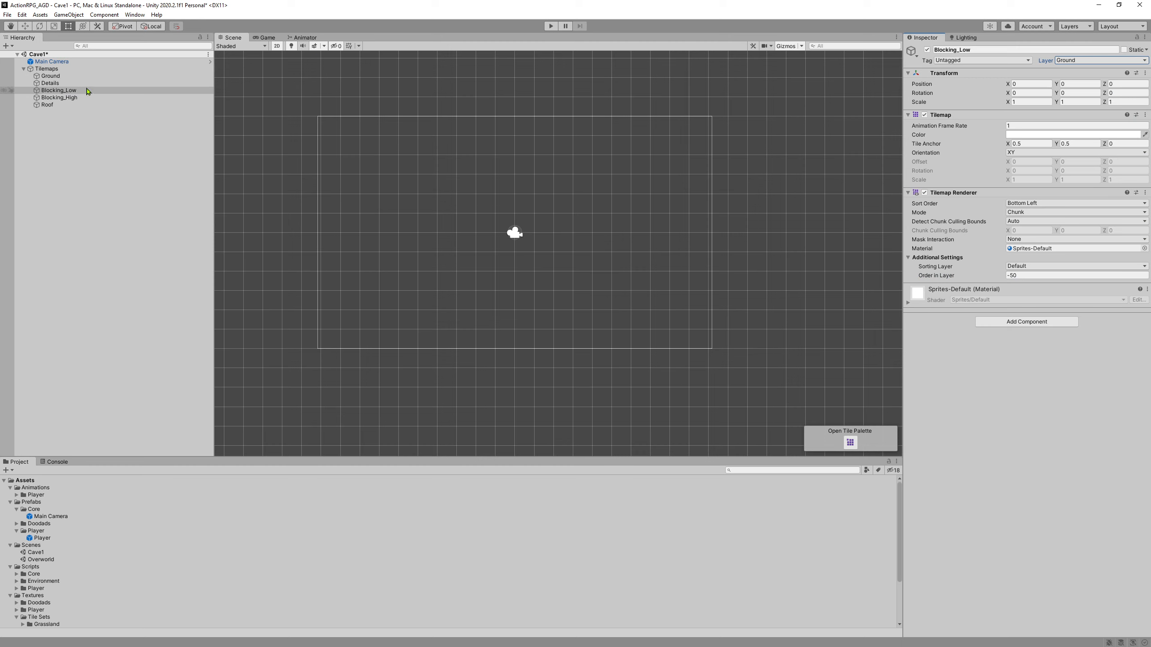
Open the Tile Palette window with the Ground tilemap selected and move it mostly clear of the Scene view.
click(66, 77)
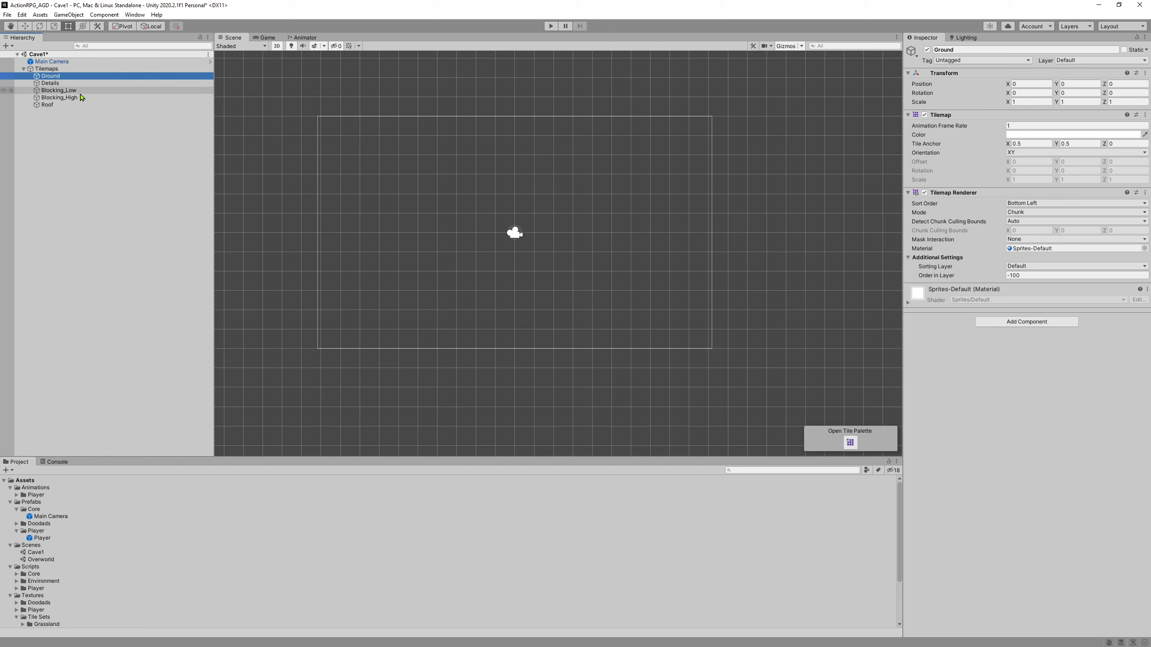
scroll(103, 575, down, 3)
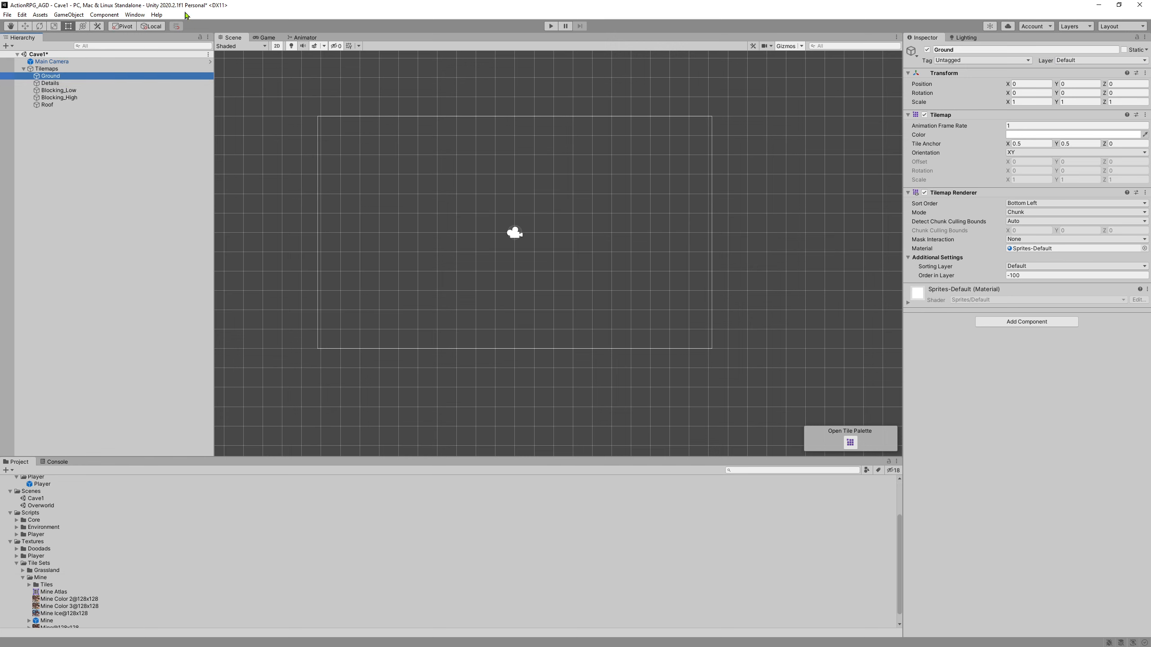
click(134, 14)
mouse_move(197, 199)
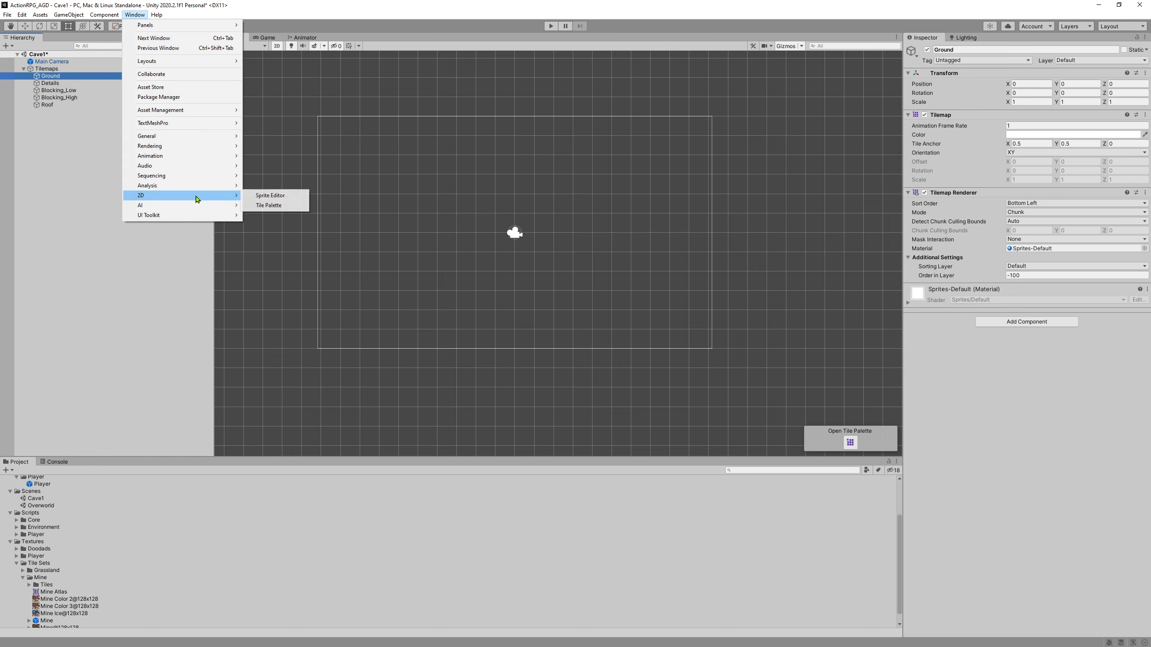
click(287, 211)
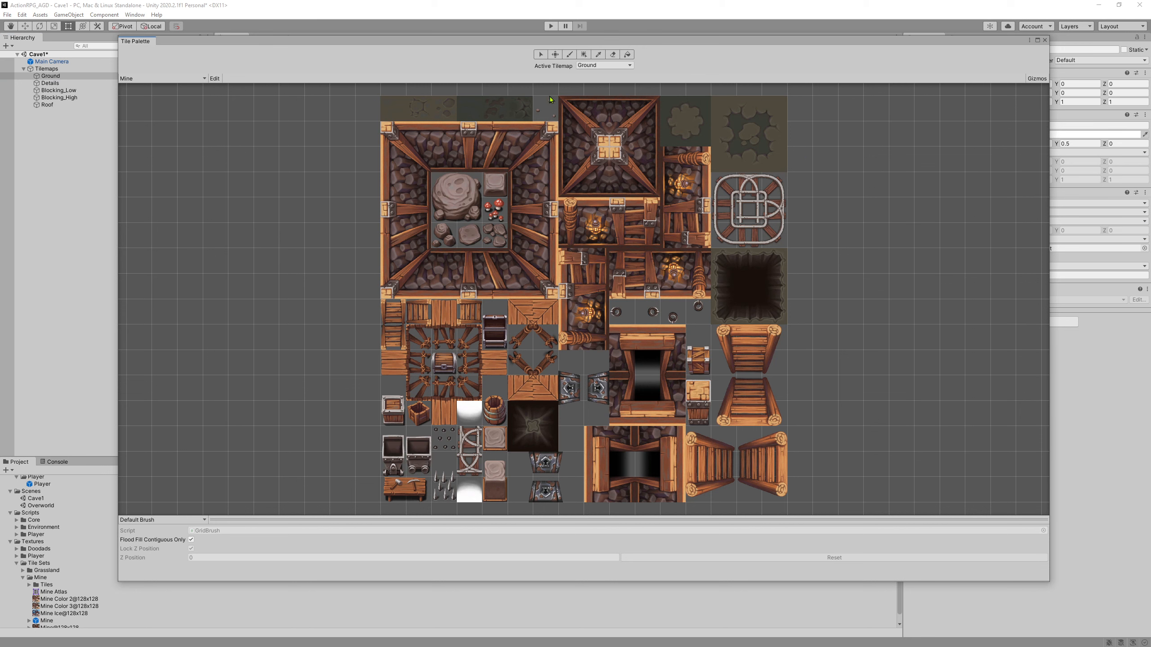
click(30, 76)
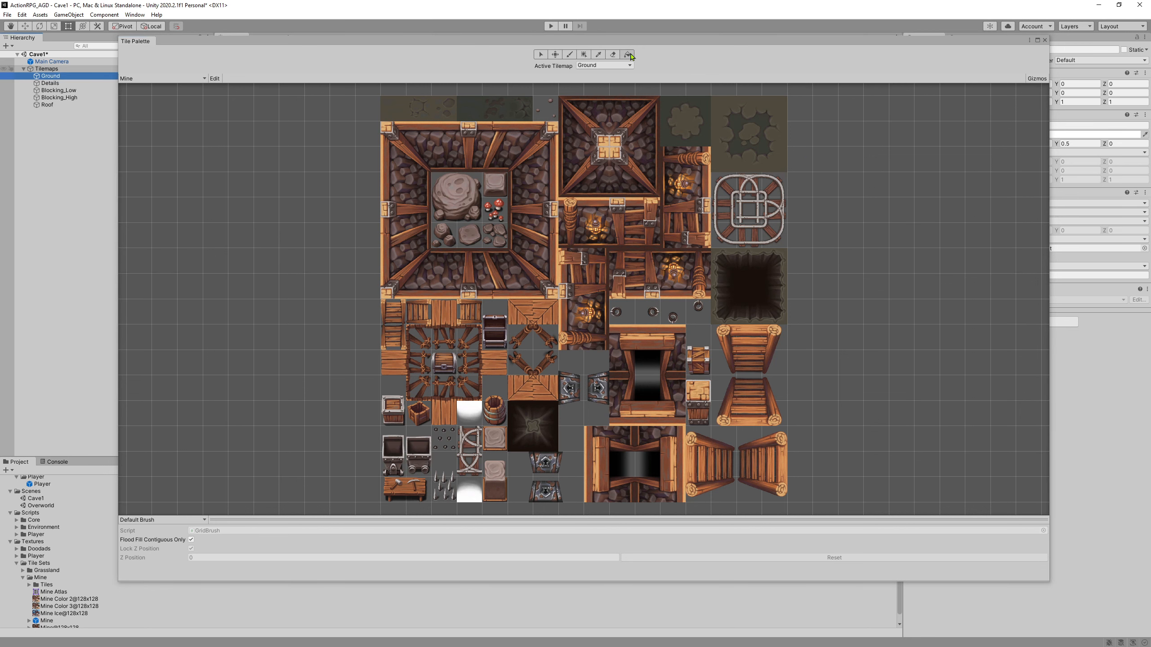
drag(628, 41, 643, 372)
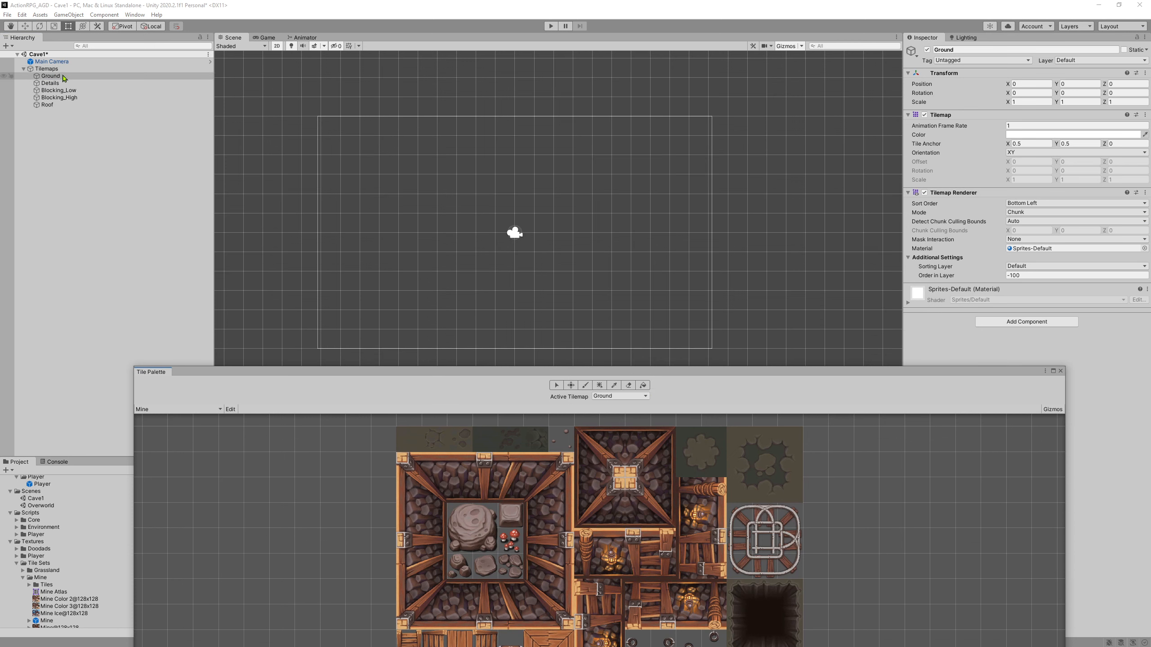
Add a rectangular tilemap named Paths under the Tilemaps grid and place it between Ground and Details.
right_click(58, 68)
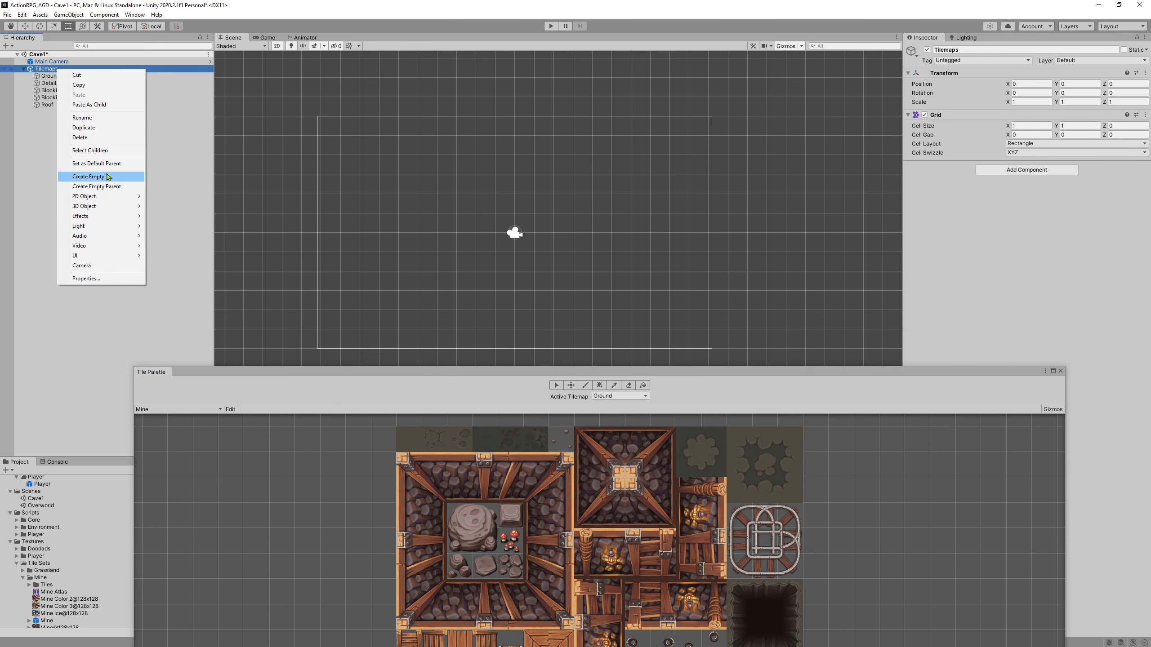
mouse_move(123, 198)
mouse_move(217, 216)
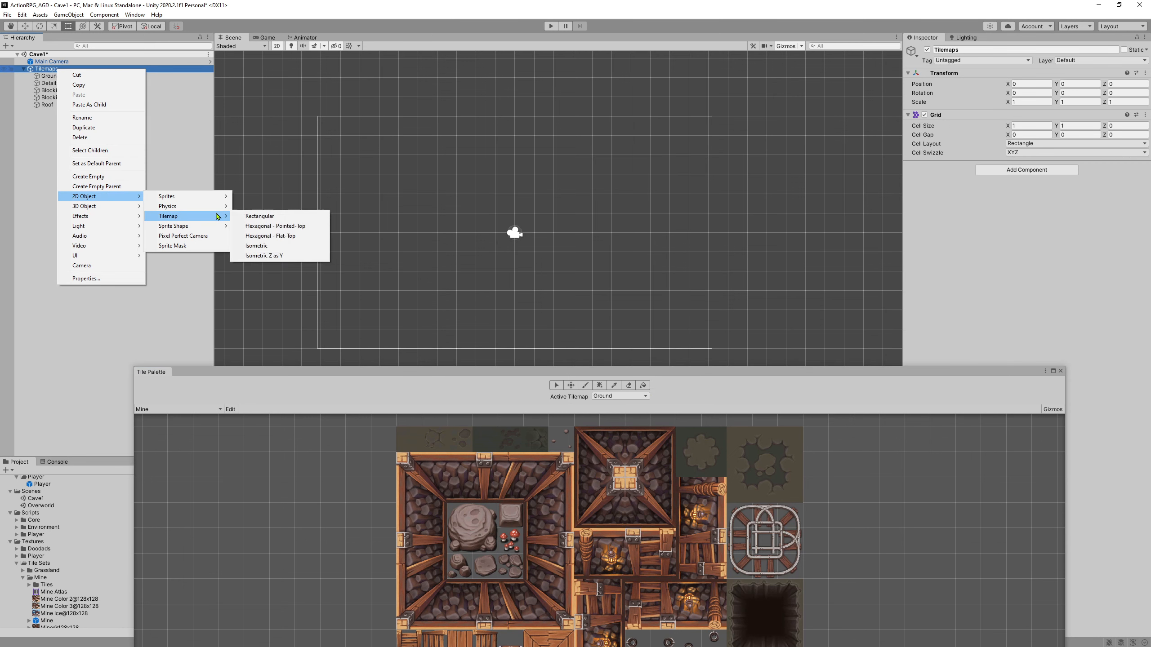
click(260, 216)
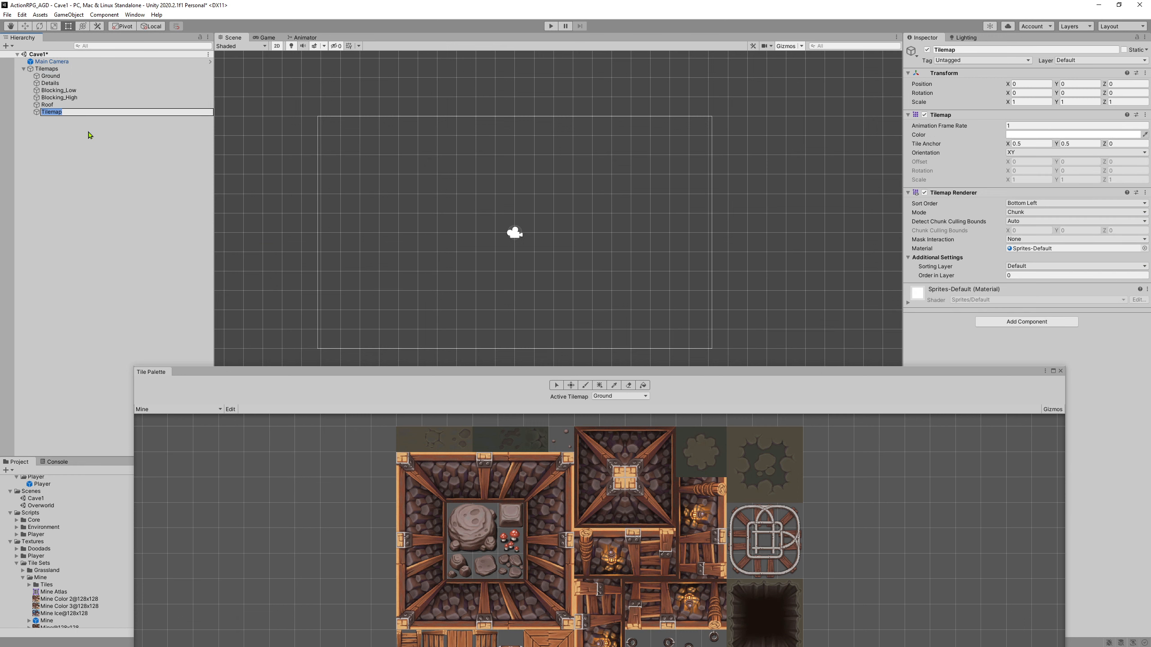
text(Paths)
key(Return)
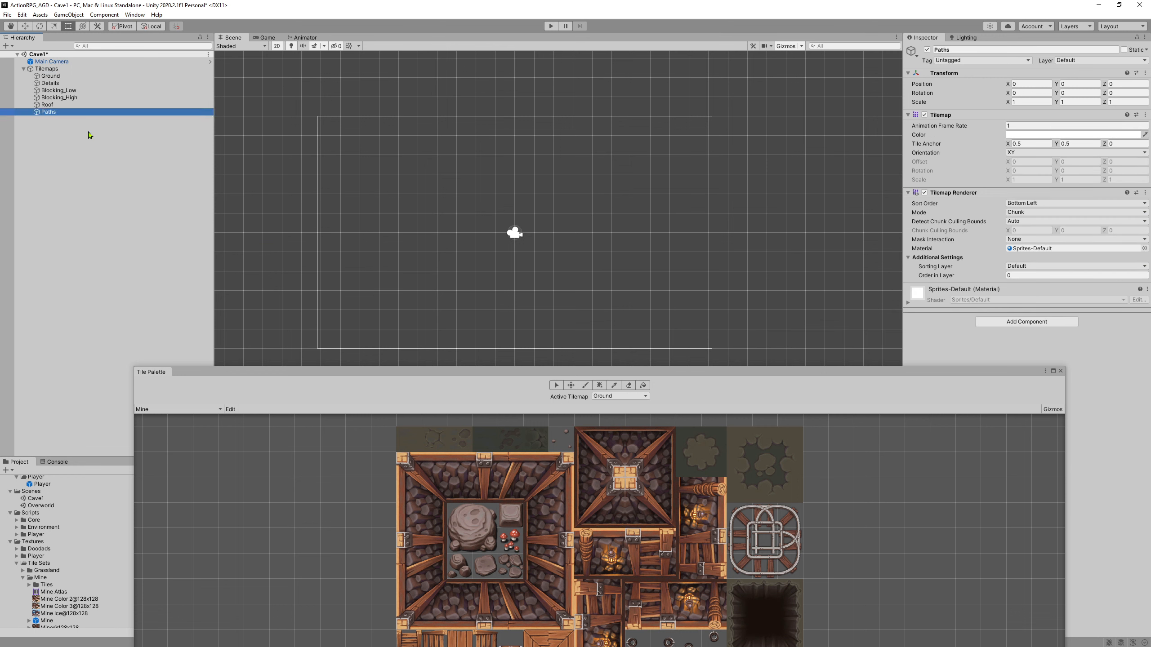
drag(39, 113, 55, 82)
Check the sorting orders of Ground and Details, and set the Paths tilemap's Order in Layer to -90.
click(51, 75)
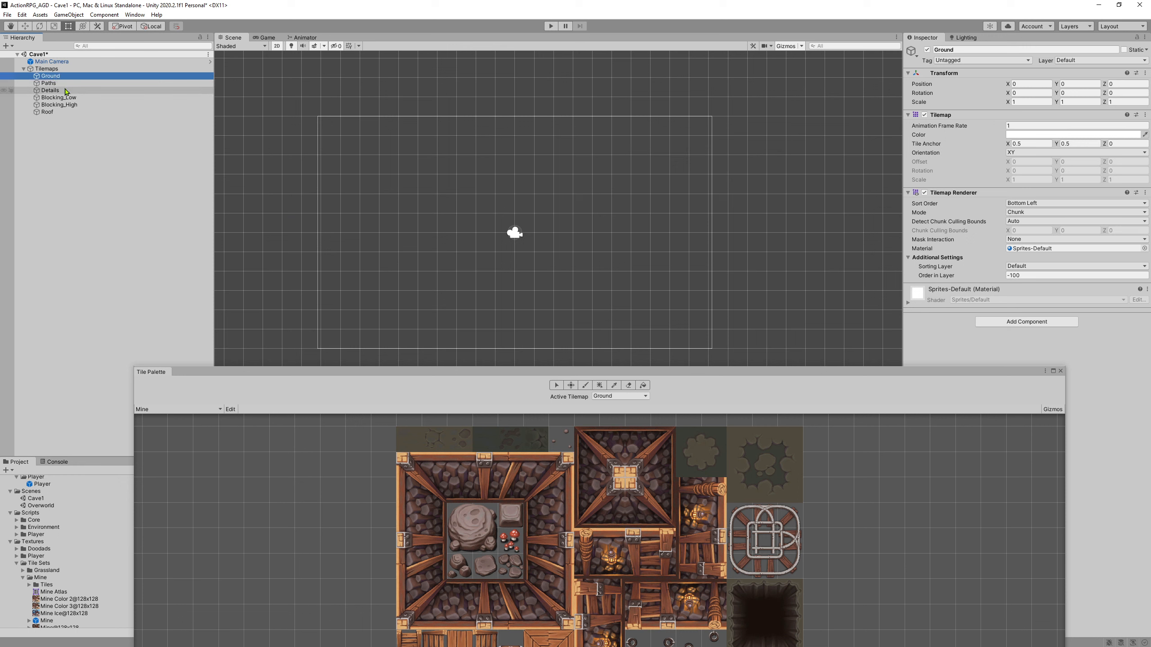
click(63, 90)
click(55, 84)
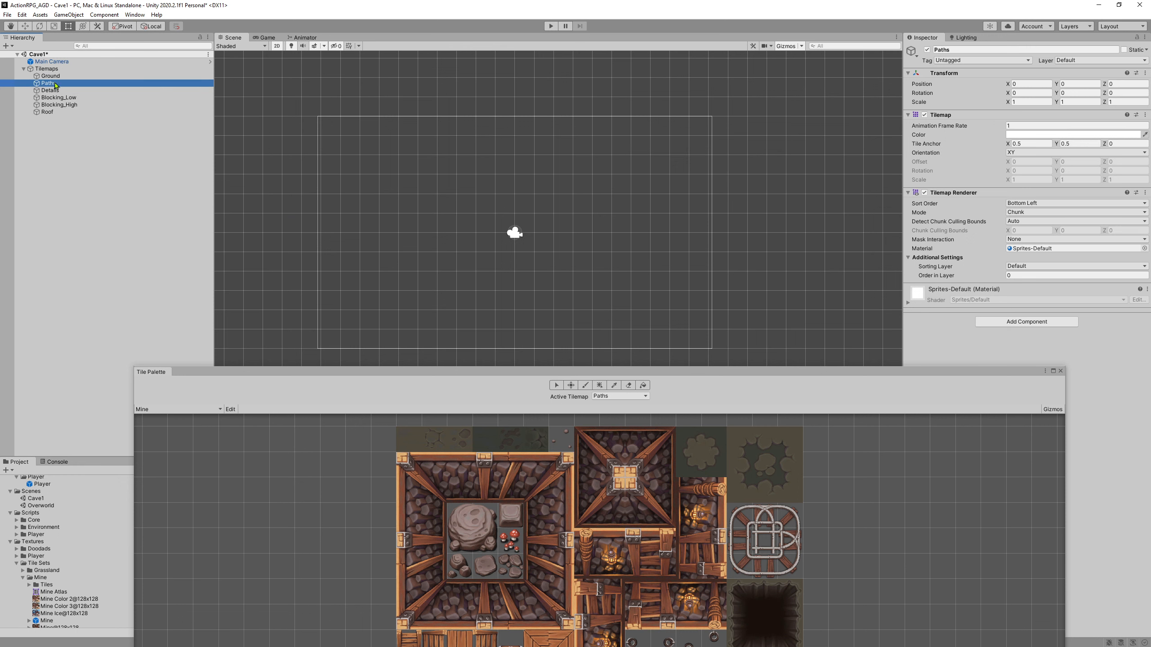
click(1062, 275)
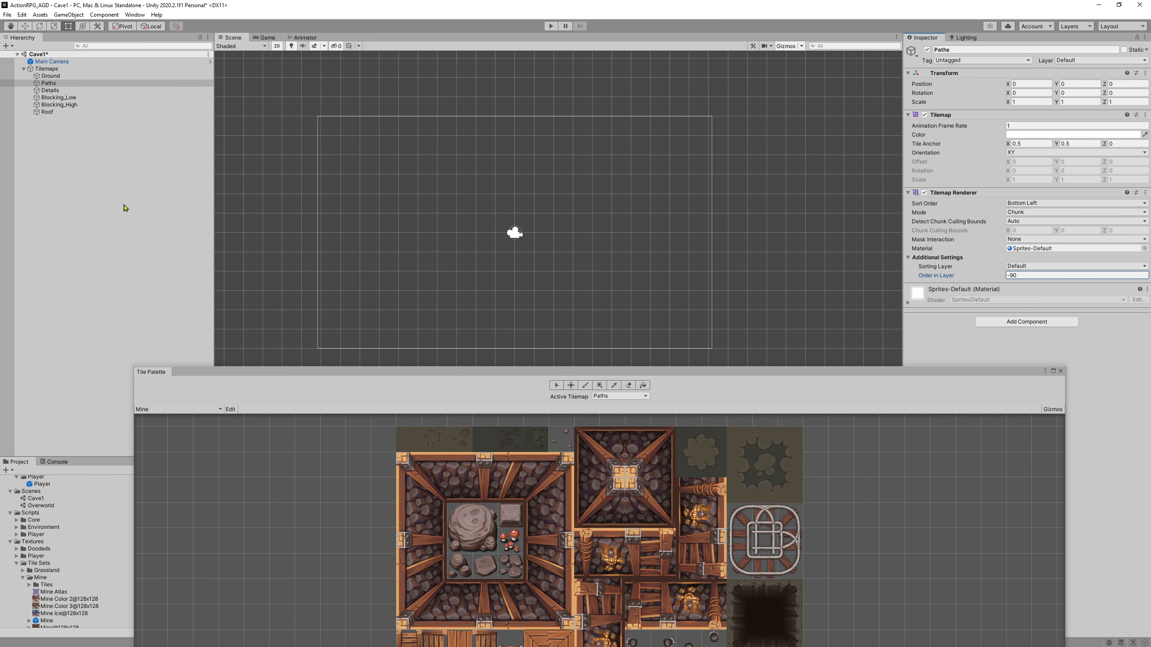
Fill a 14 by 10 tile rectangle on the Ground tilemap with the plain brown floor tile.
click(53, 77)
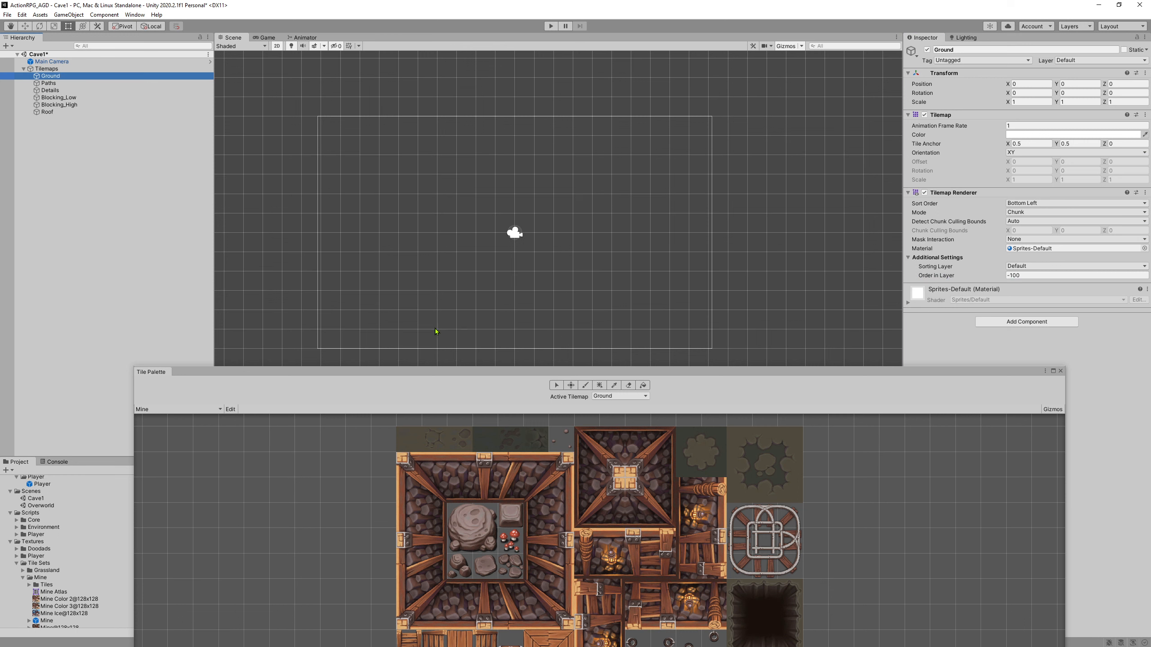
scroll(428, 441, down, 1)
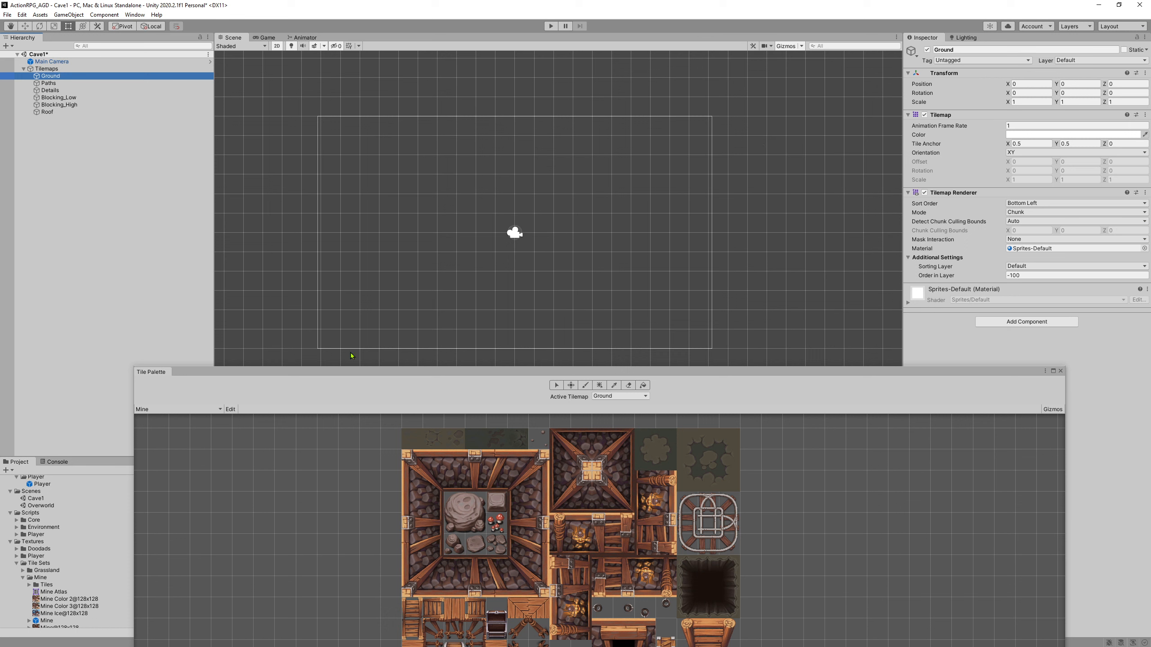
click(599, 388)
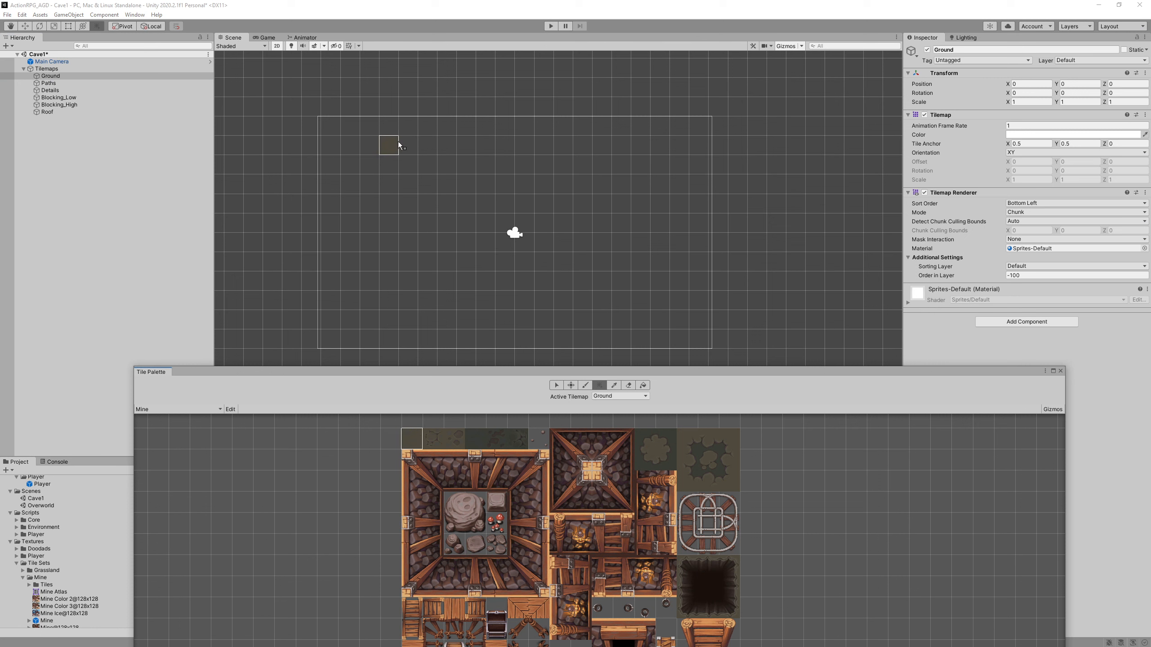
drag(391, 141, 645, 318)
scroll(441, 287, up, 3)
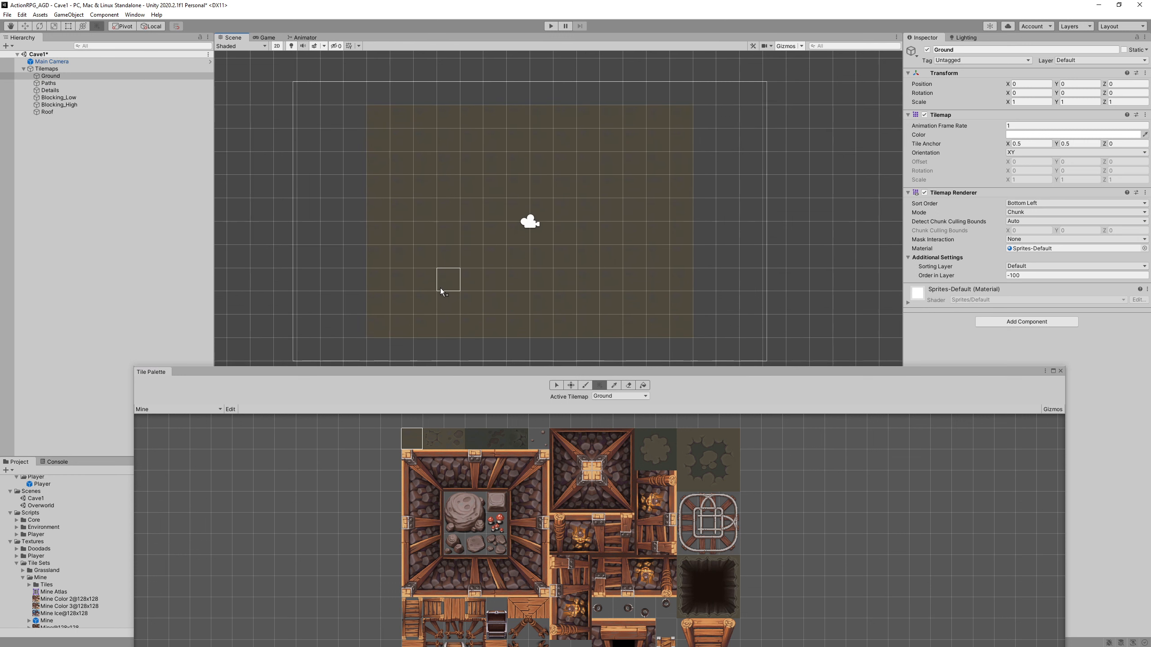
scroll(441, 288, down, 5)
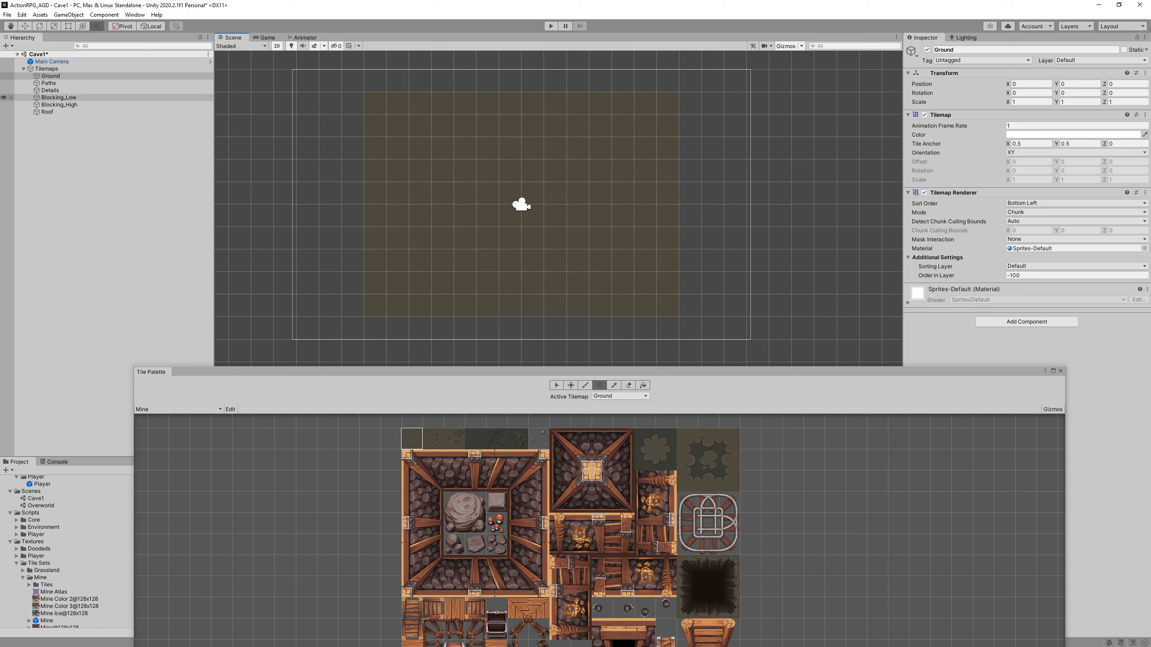
Paint the 2 by 2 upper-left wall corner from the Mine palette onto Blocking_High at the floor's upper-left corner.
click(74, 105)
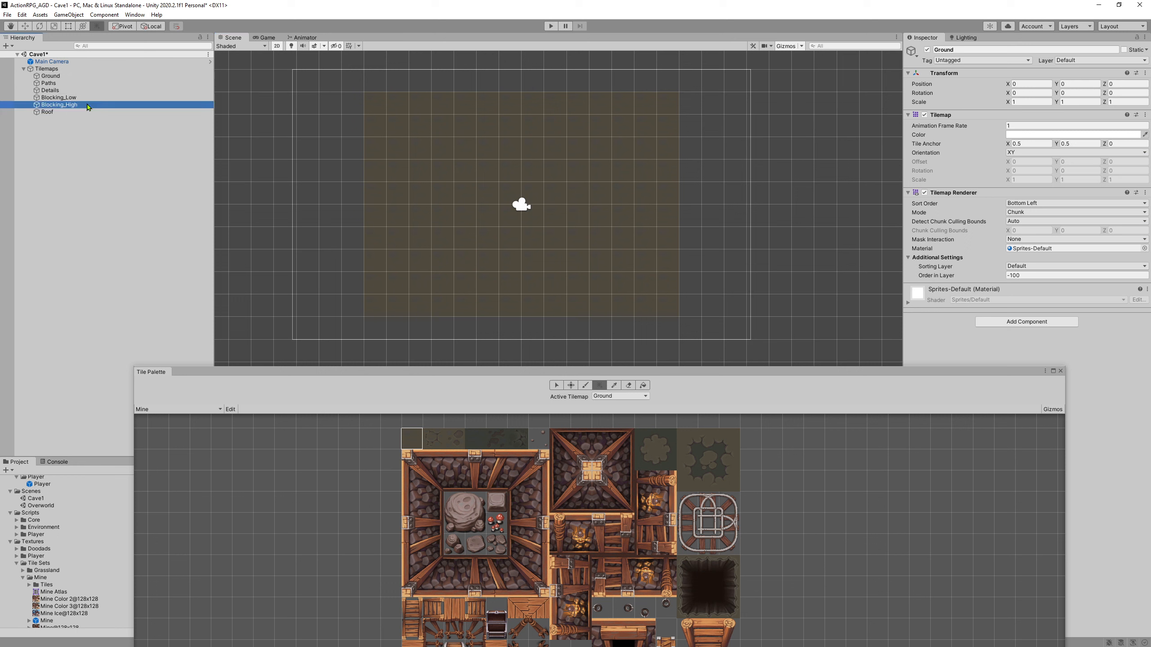
drag(428, 461, 410, 483)
click(409, 468)
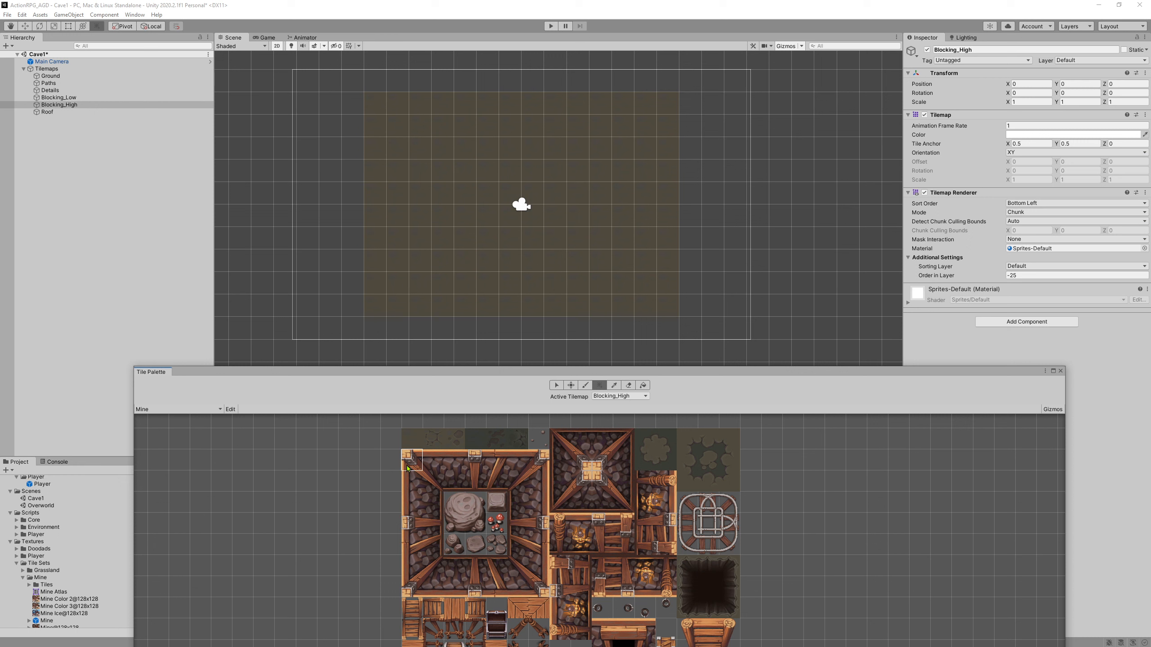
click(556, 385)
key(b)
click(308, 481)
drag(411, 460, 432, 480)
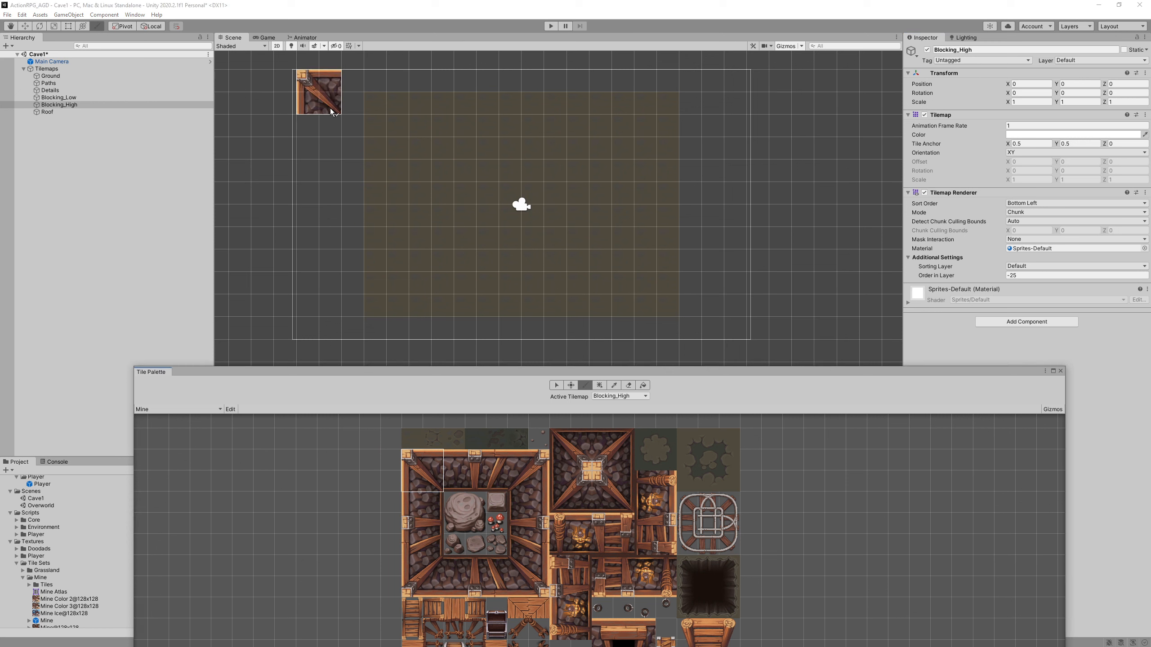
click(400, 127)
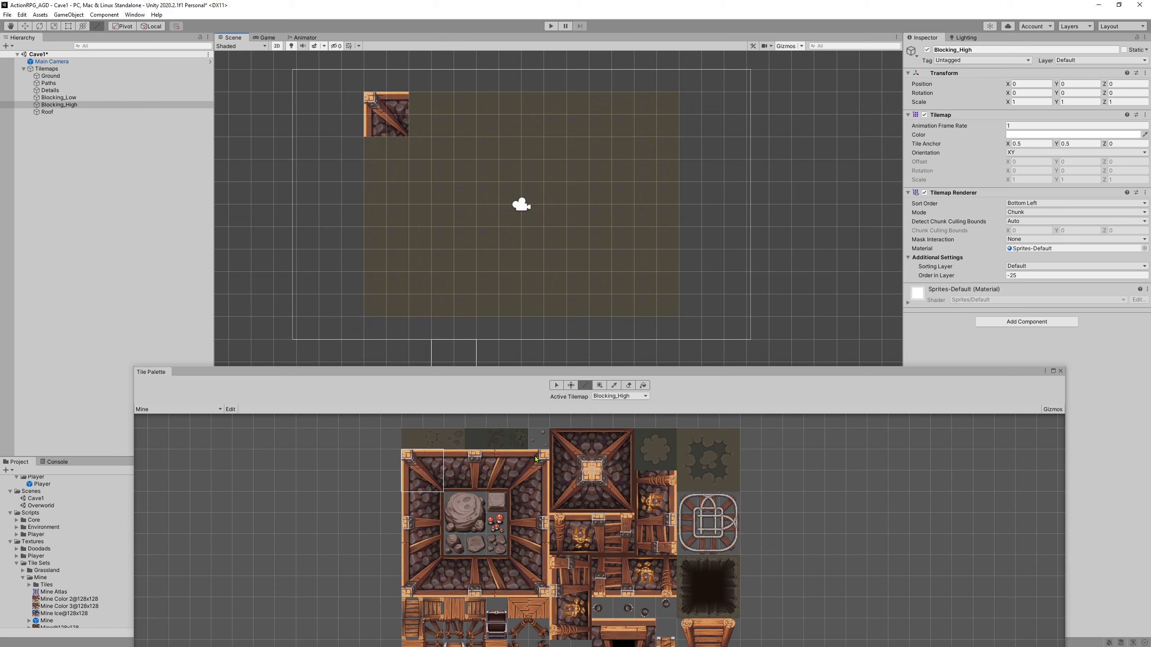
Paint the matching 2 by 2 wall corners at the floor's upper-right, lower-right and lower-left corners on Blocking_High.
click(523, 456)
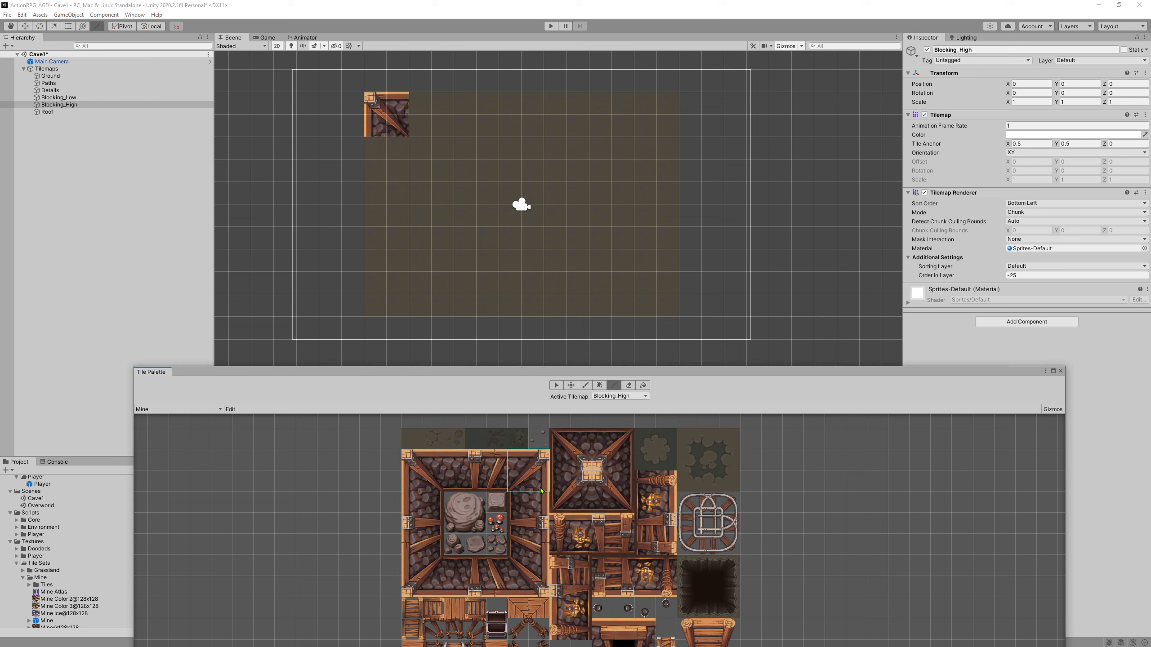
click(662, 133)
click(527, 574)
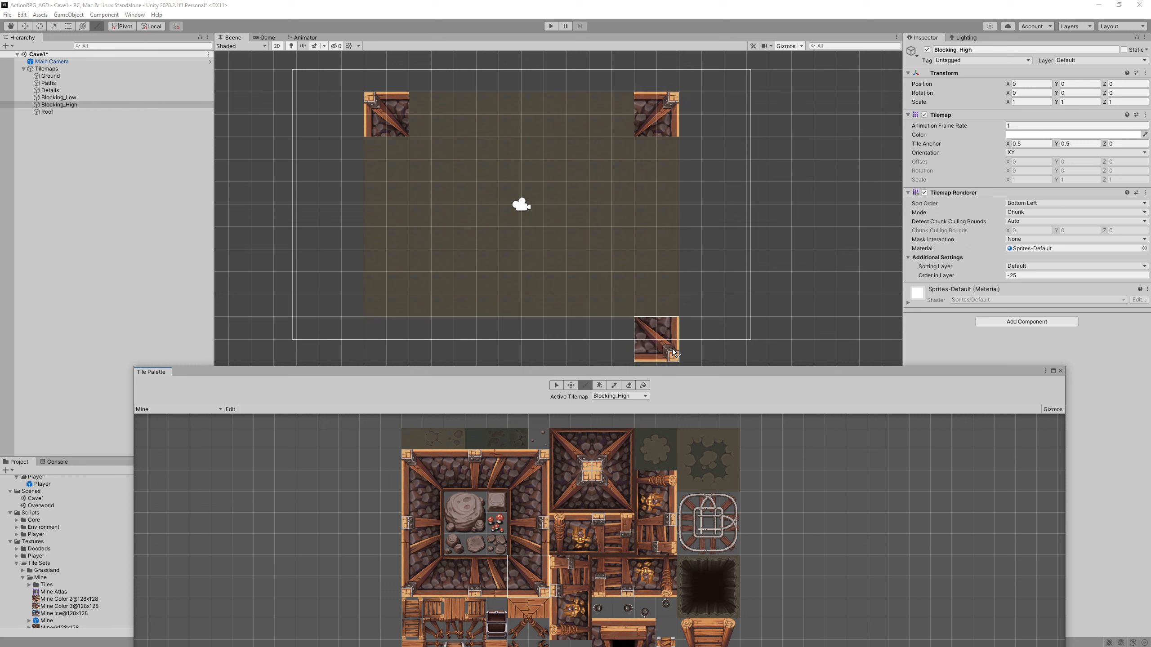
click(657, 294)
click(417, 567)
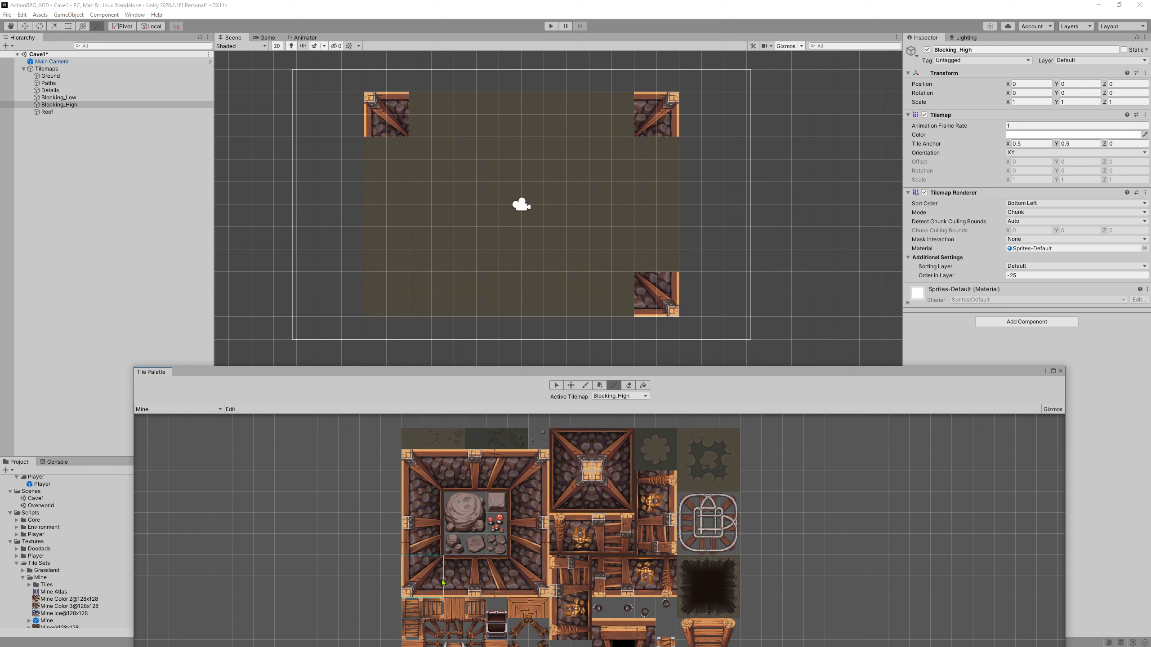
click(402, 299)
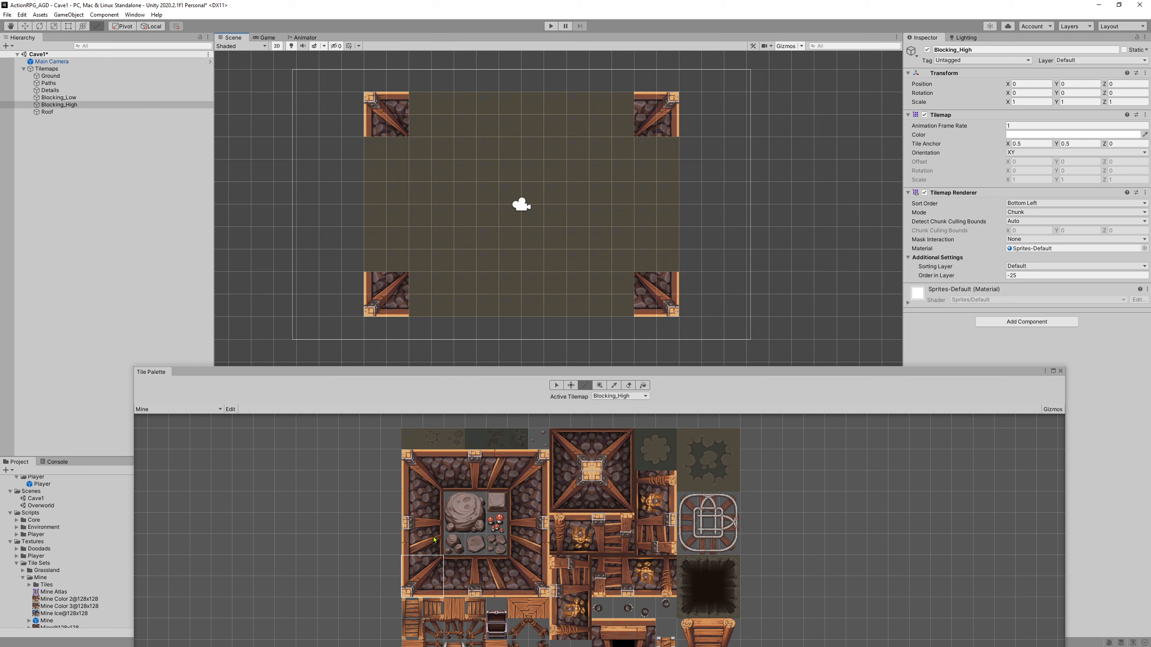
Paint the left and right rock walls between the corner pieces on Blocking_High.
click(421, 502)
drag(388, 149, 388, 174)
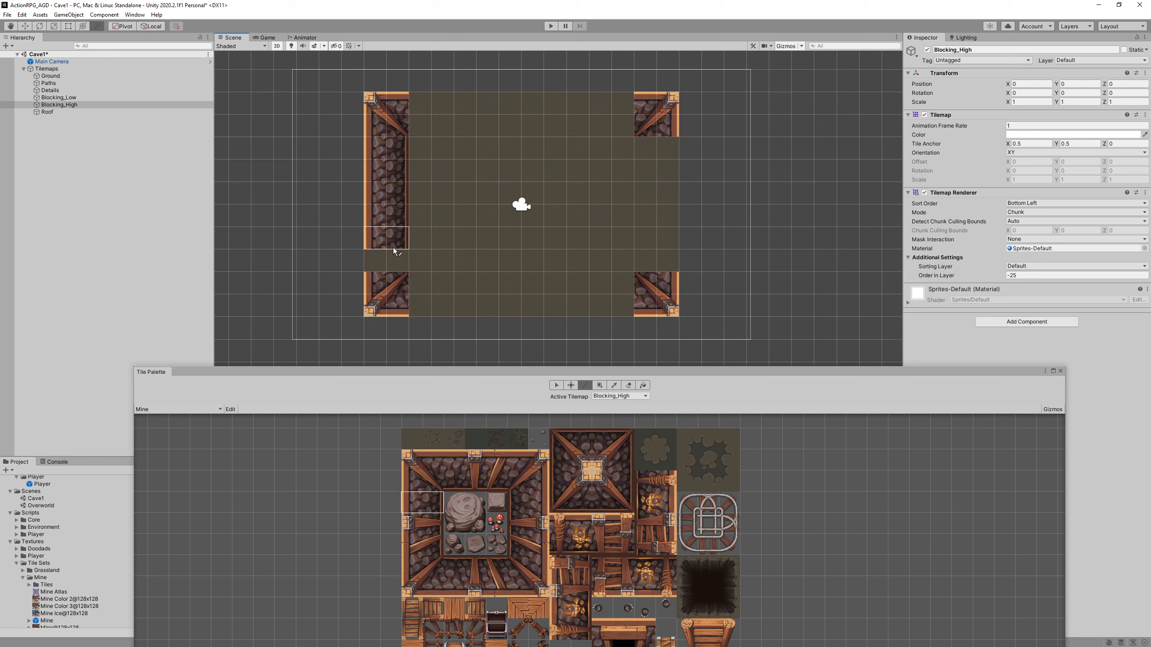
click(525, 498)
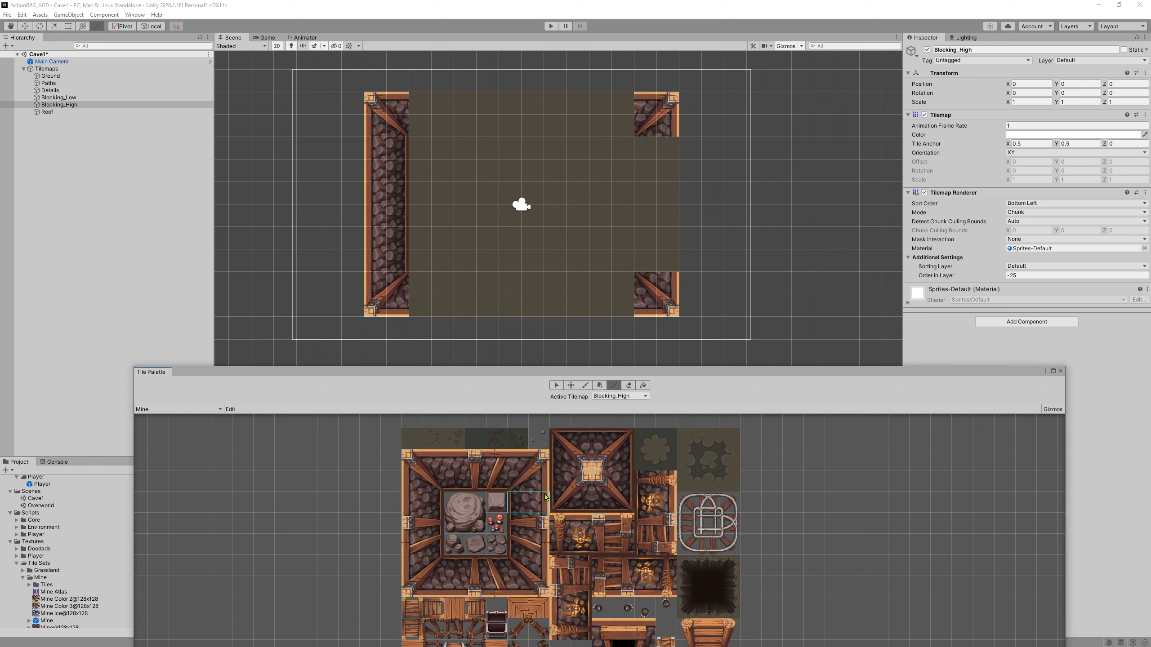
drag(666, 160, 665, 181)
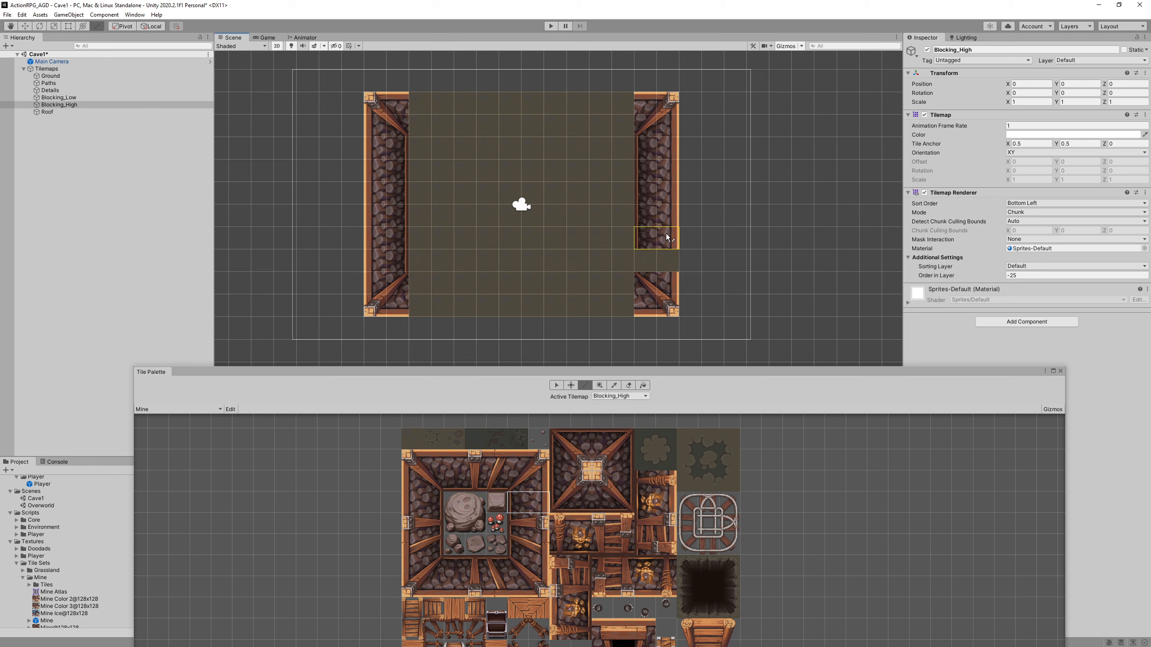
drag(665, 237, 665, 261)
Paint the upper rock wall and the lower rock wall on Blocking_High, leaving a two-tile gap in the middle of the lower one.
drag(454, 460, 454, 481)
mouse_move(443, 131)
mouse_down()
mouse_move(431, 131)
mouse_move(471, 130)
mouse_up()
drag(571, 124, 624, 125)
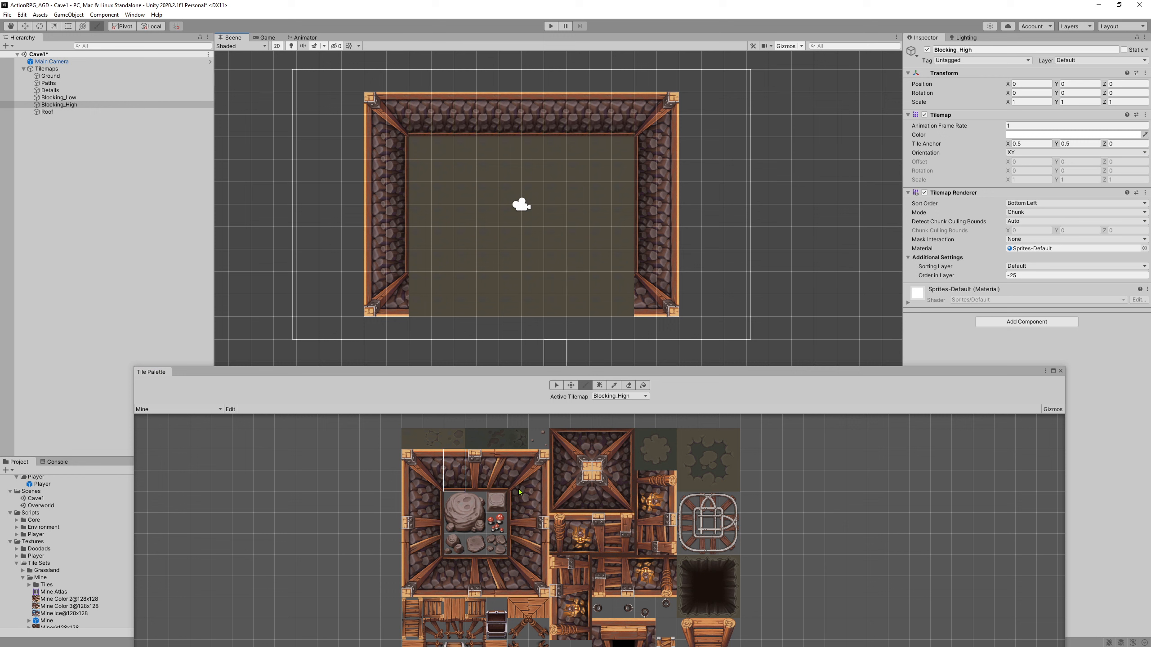
drag(454, 565, 454, 587)
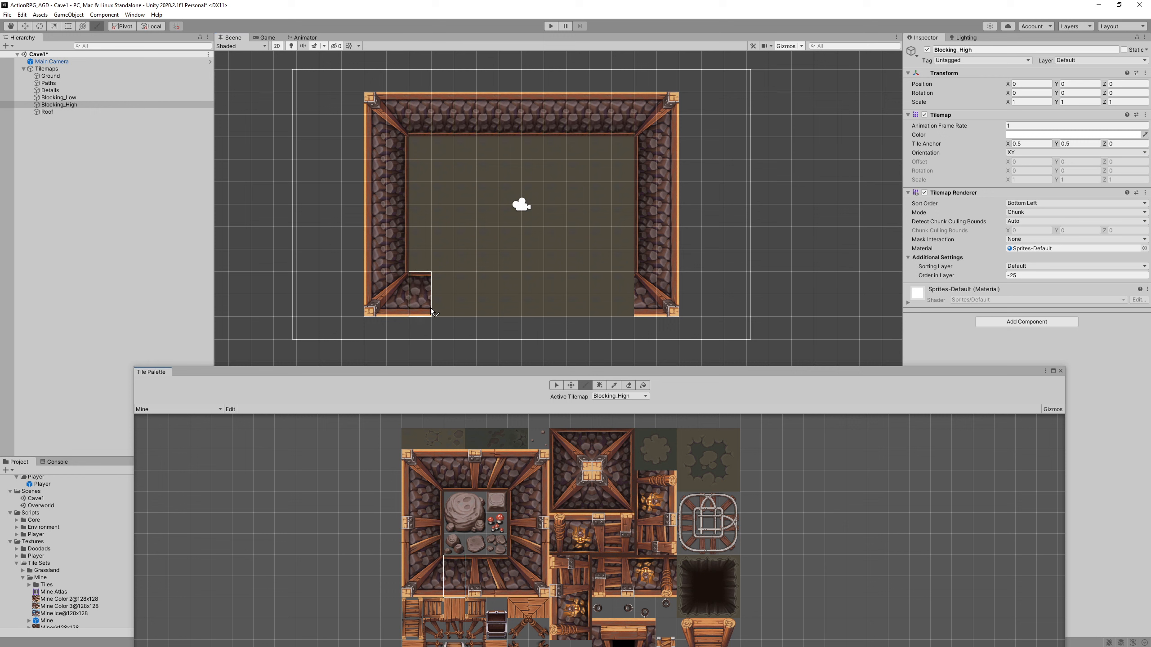
drag(430, 308, 461, 308)
click(485, 306)
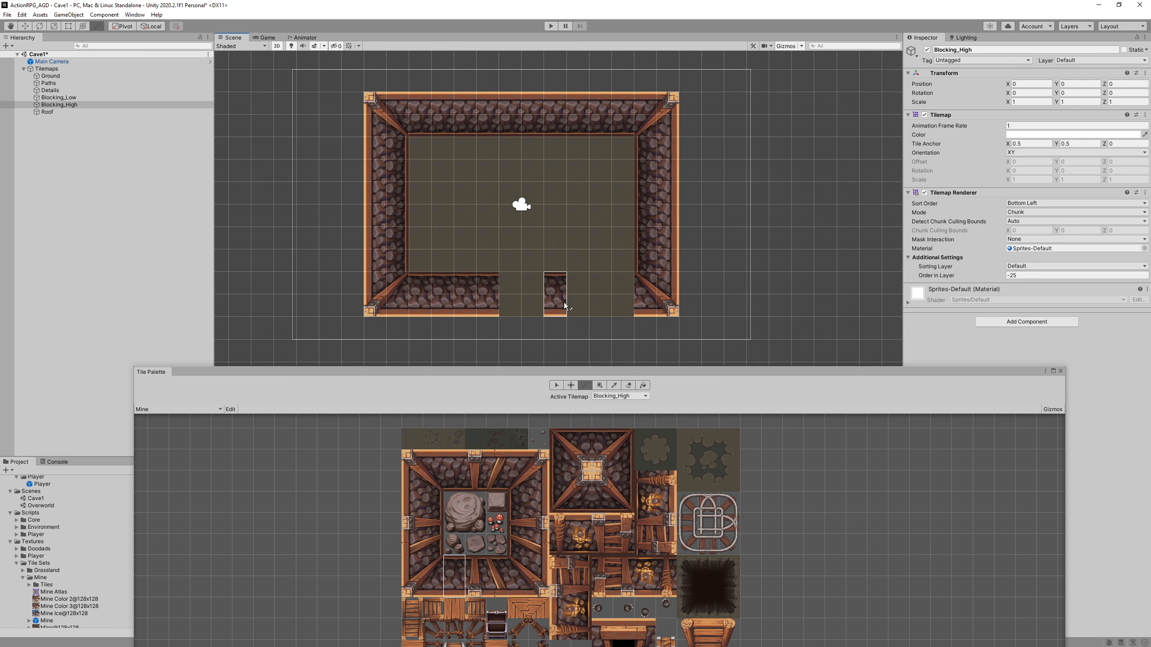
drag(564, 303, 622, 305)
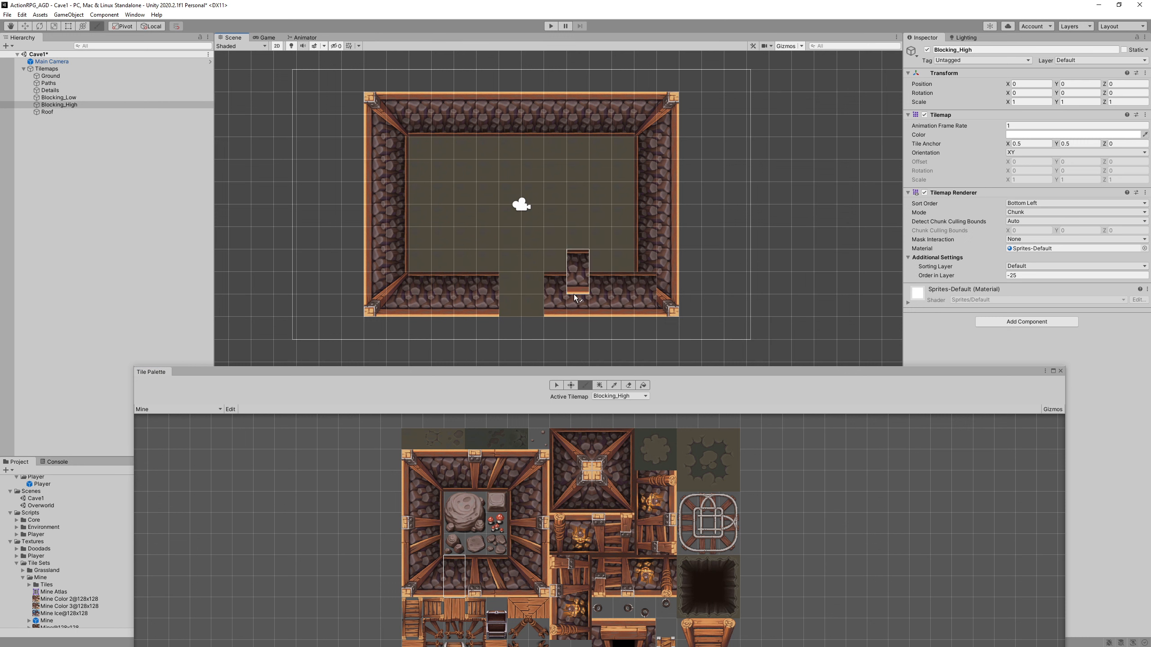
Paint the door-side wall pieces around the lower wall's gap on Blocking_High, leaving a one-tile doorway.
scroll(440, 557, up, 1)
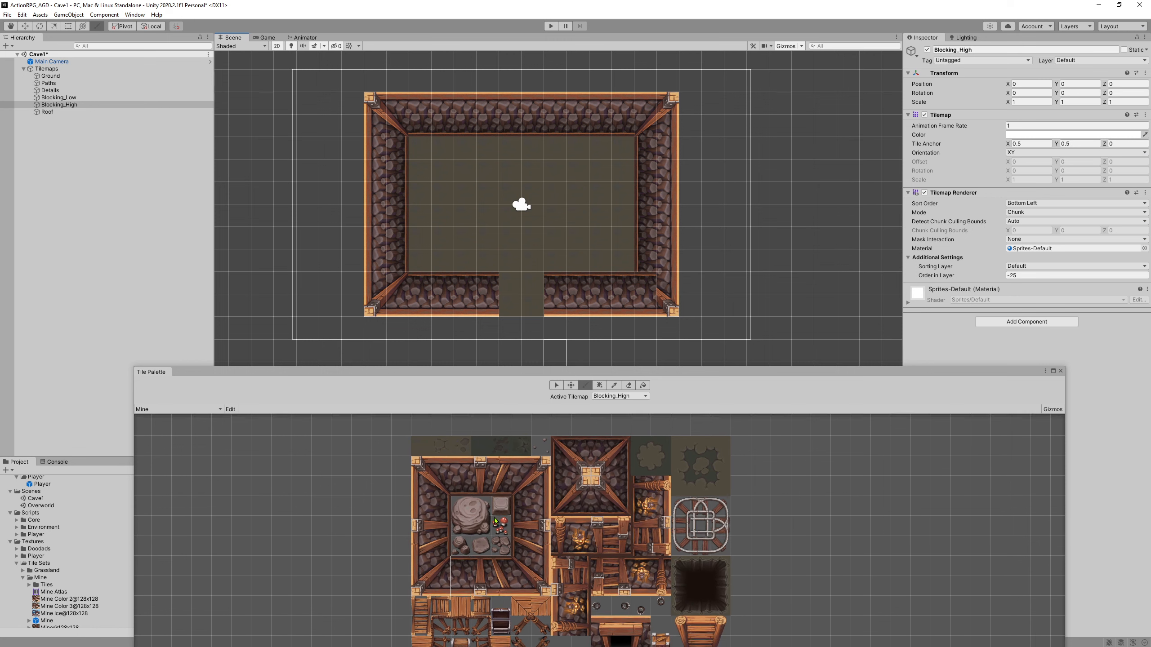
middle_drag(440, 520, 401, 413)
middle_drag(456, 592, 428, 493)
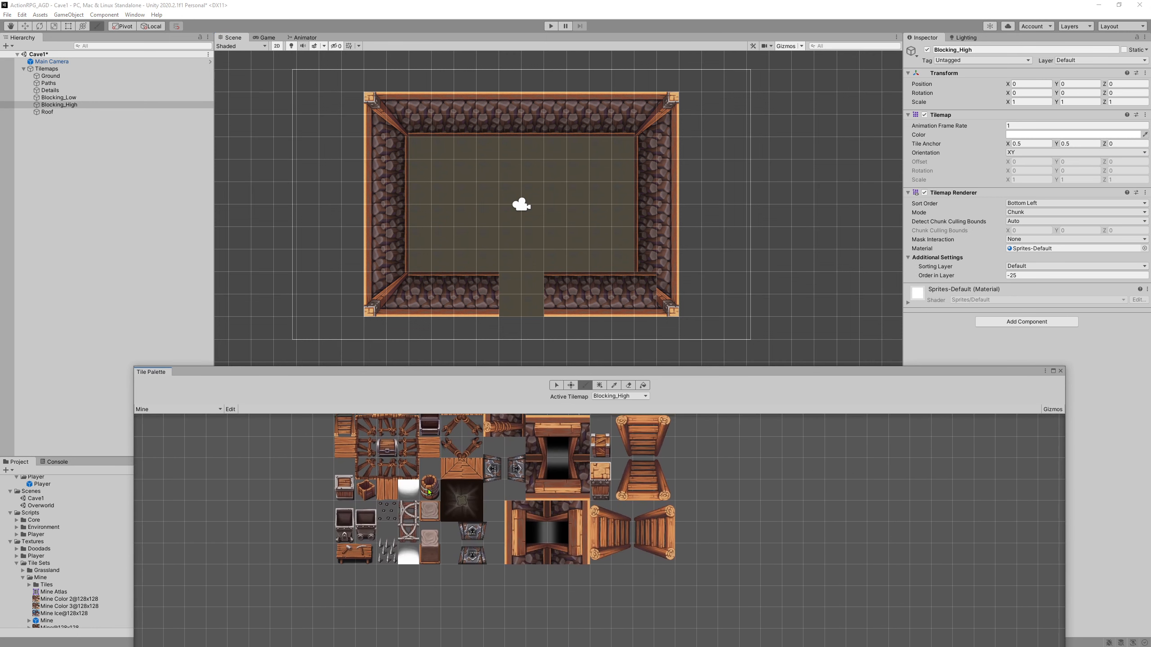
middle_drag(577, 482, 575, 522)
click(534, 517)
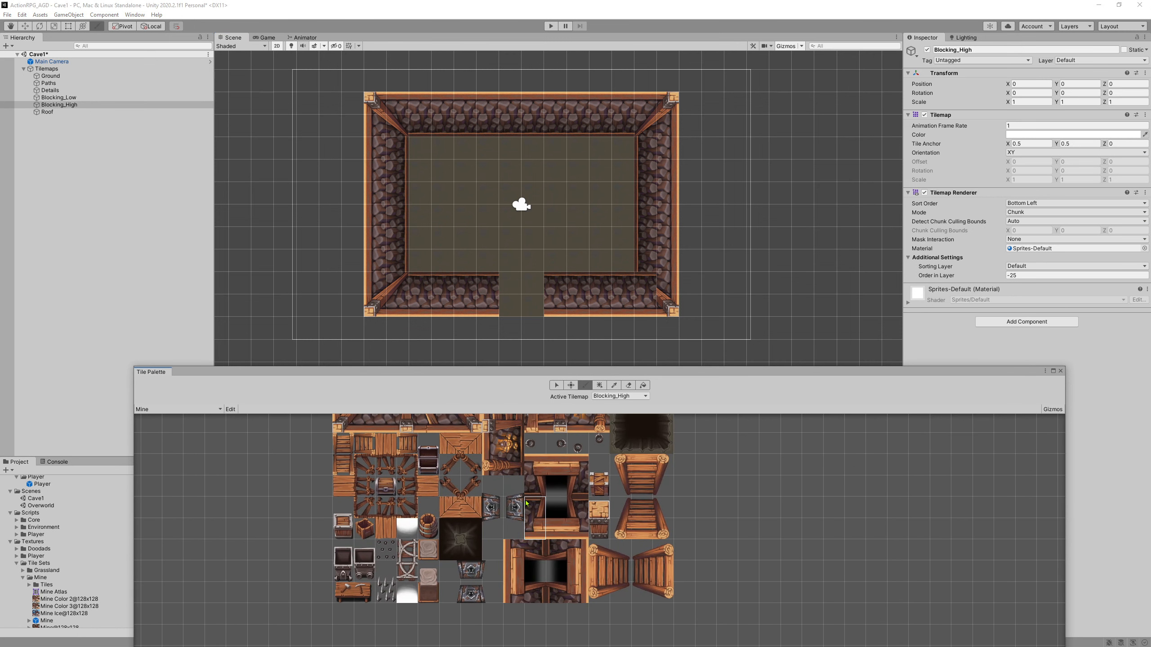
click(576, 505)
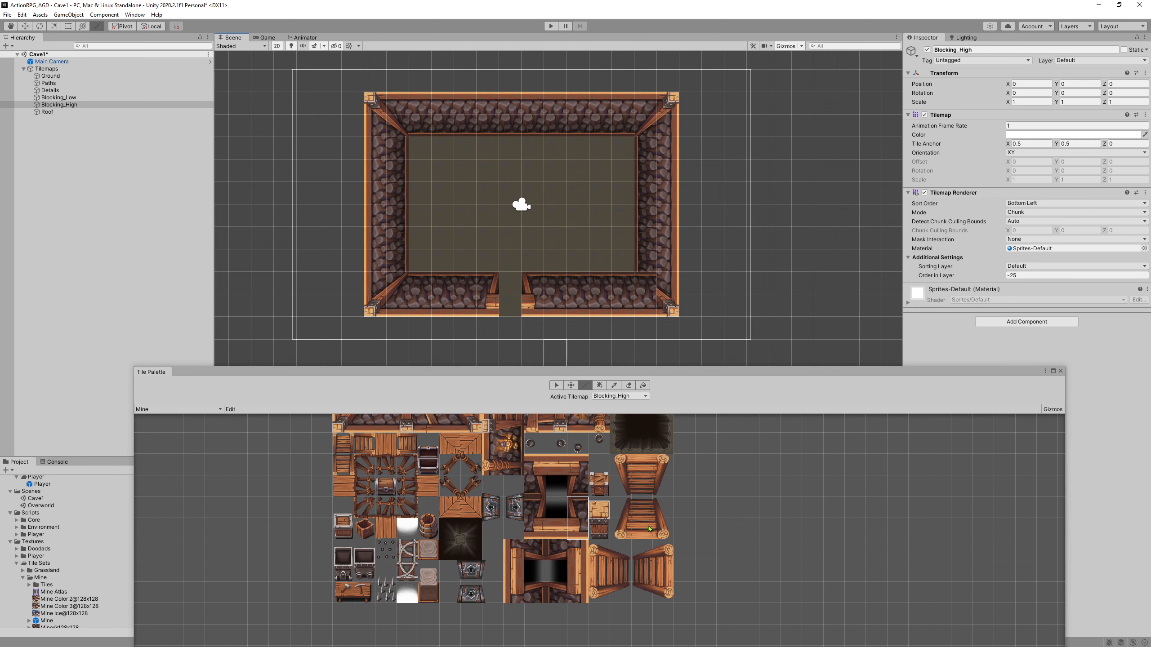
Paint the wooden beam tile across the doorway on the Roof tilemap.
scroll(594, 179, up, 2)
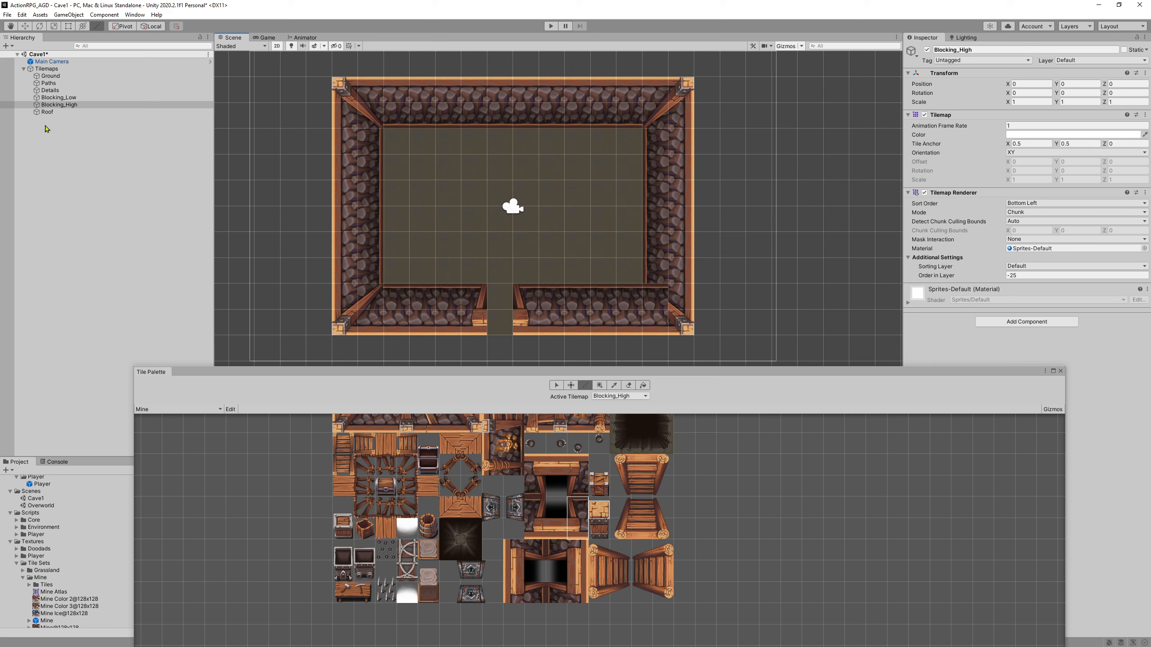
click(50, 112)
click(553, 525)
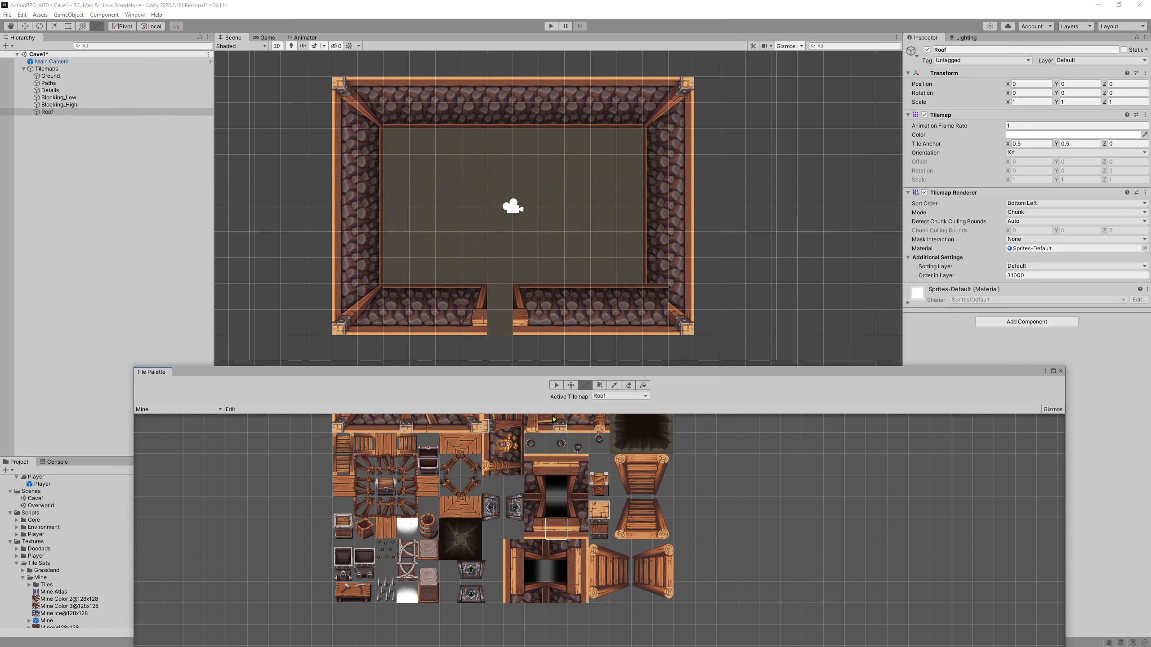
click(491, 321)
Paint the dark passage tile inside the doorway on the Details tilemap.
click(50, 90)
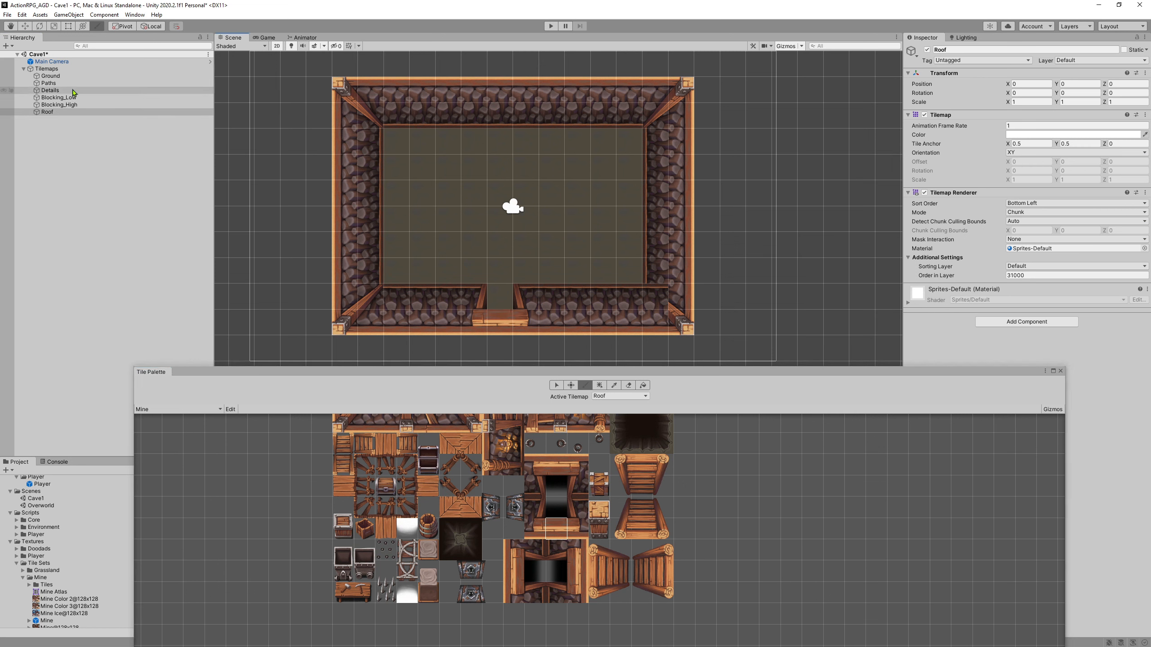
click(558, 501)
click(505, 289)
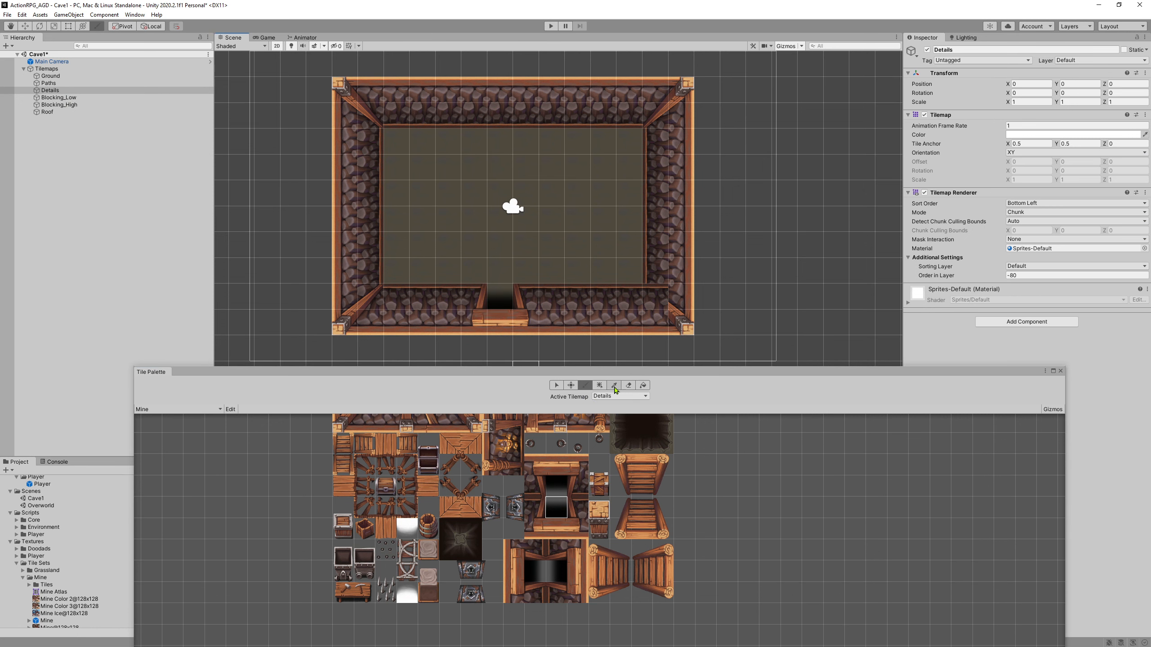
Paint the upper row of a three-tile-wide dark pit on Blocking_Low in the left half of the room.
scroll(535, 480, up, 1)
scroll(741, 550, down, 3)
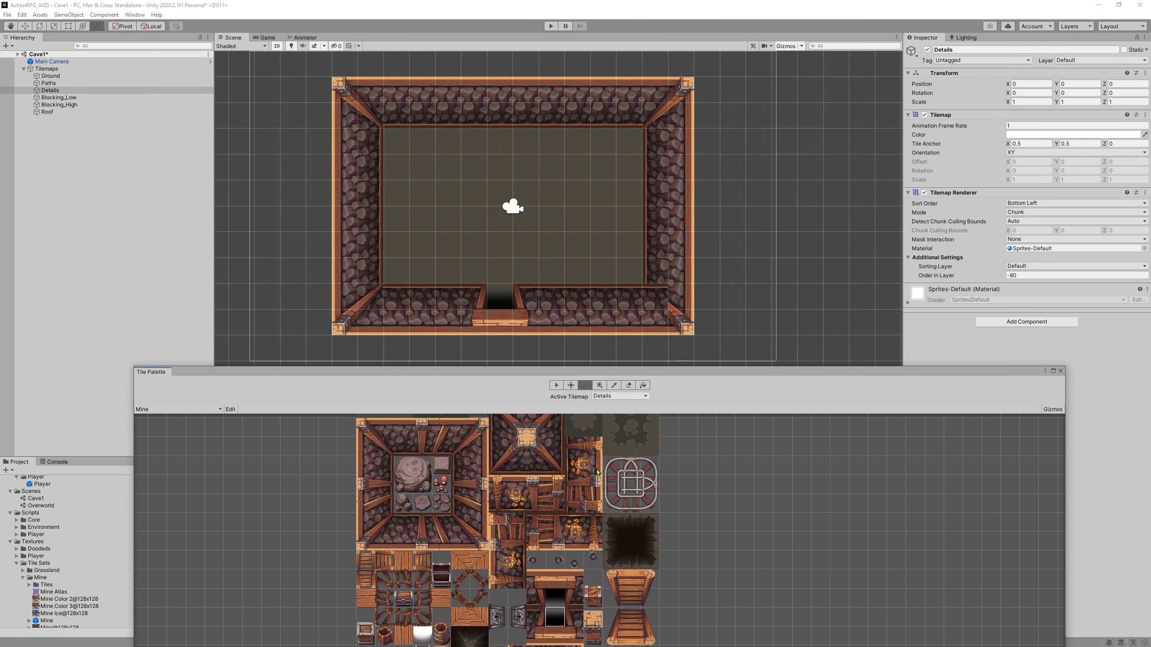
click(59, 97)
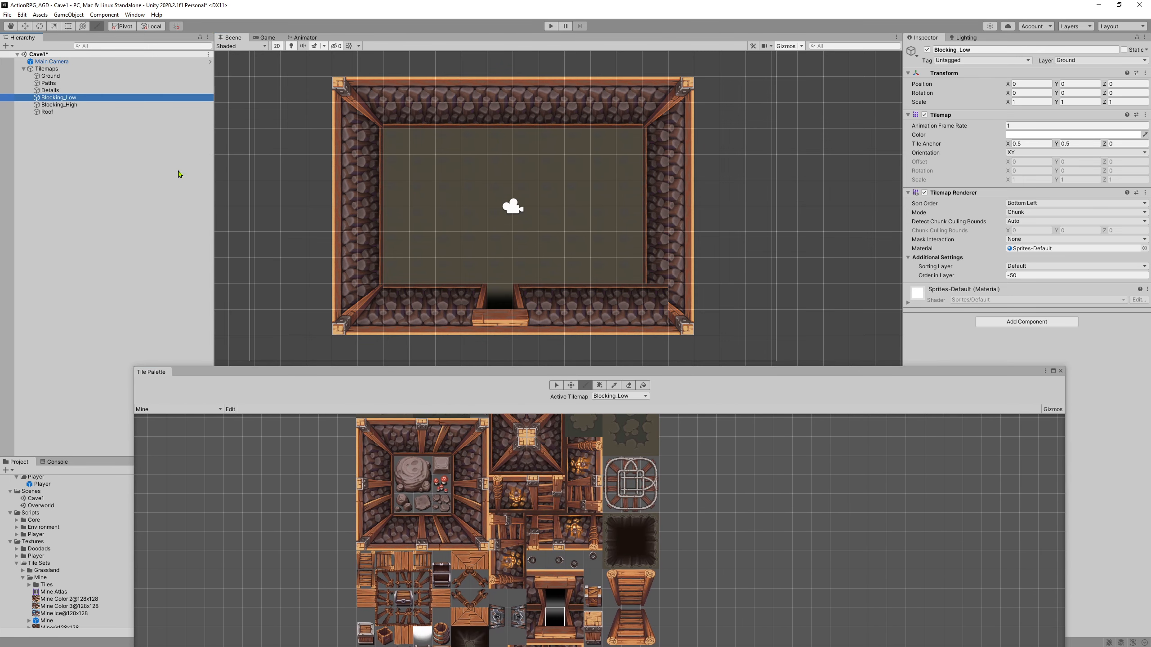
click(614, 530)
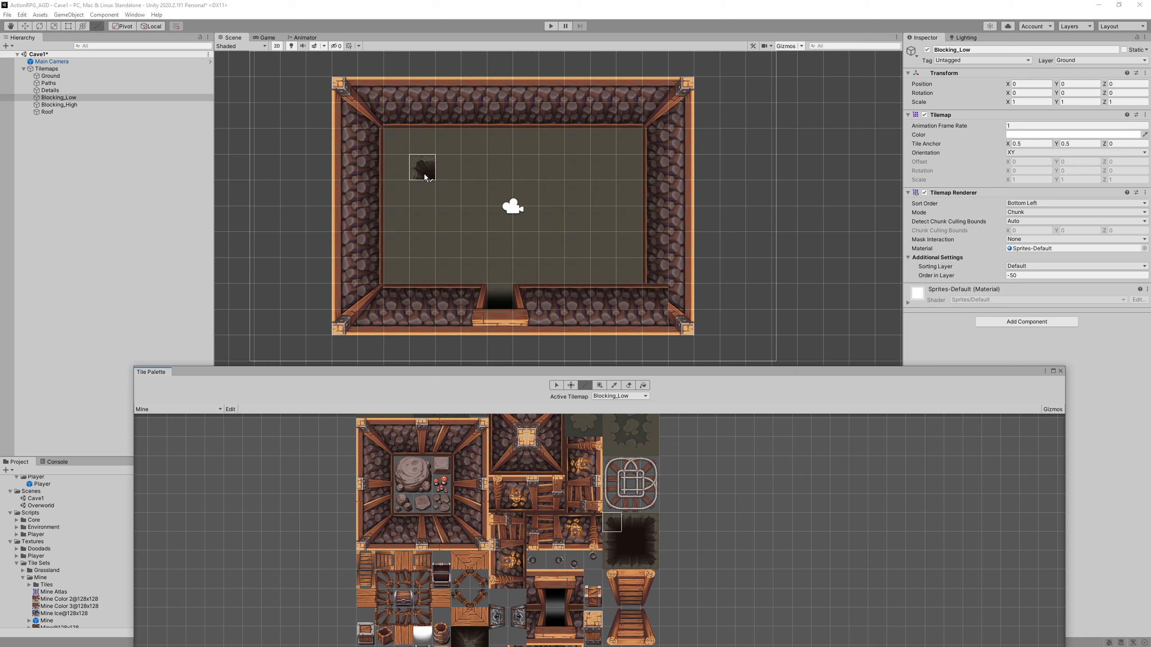
drag(421, 169, 448, 169)
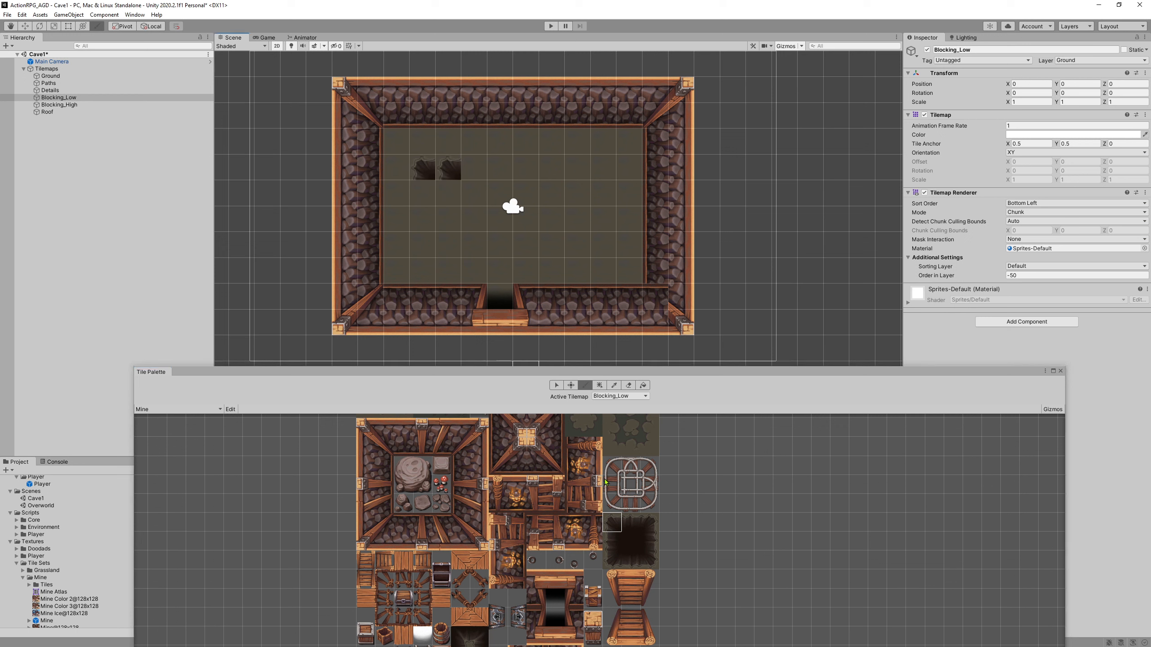
click(635, 518)
click(445, 174)
click(648, 522)
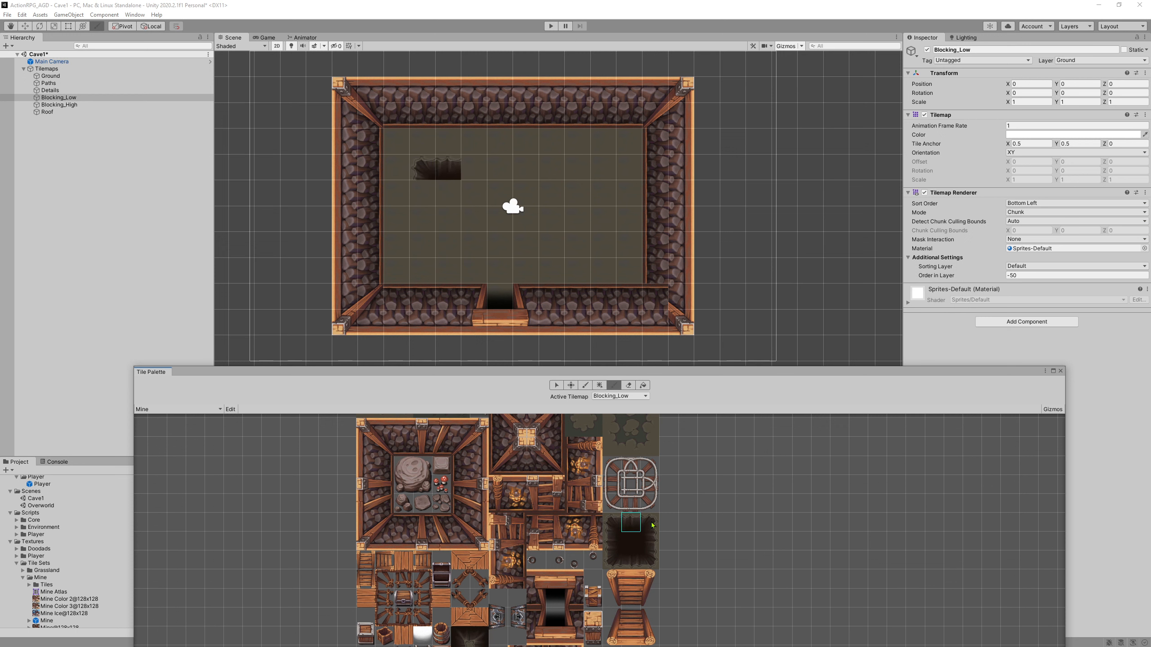
click(480, 181)
Paint the pit's lower row with its left, middle and right edge tiles on Blocking_Low.
click(612, 560)
click(424, 191)
click(633, 561)
click(446, 191)
click(649, 560)
click(471, 192)
Select the 3 by 2 pit on Blocking_Low and move it one tile down.
click(556, 384)
drag(424, 173, 456, 209)
click(575, 386)
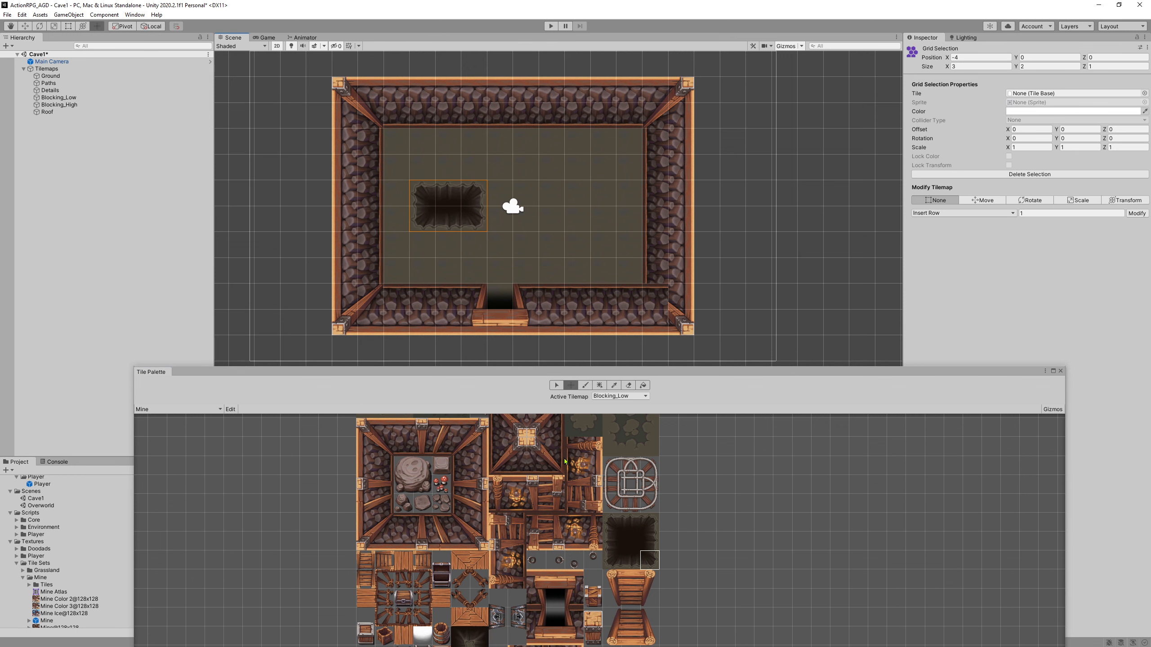
scroll(565, 462, up, 2)
scroll(531, 465, down, 3)
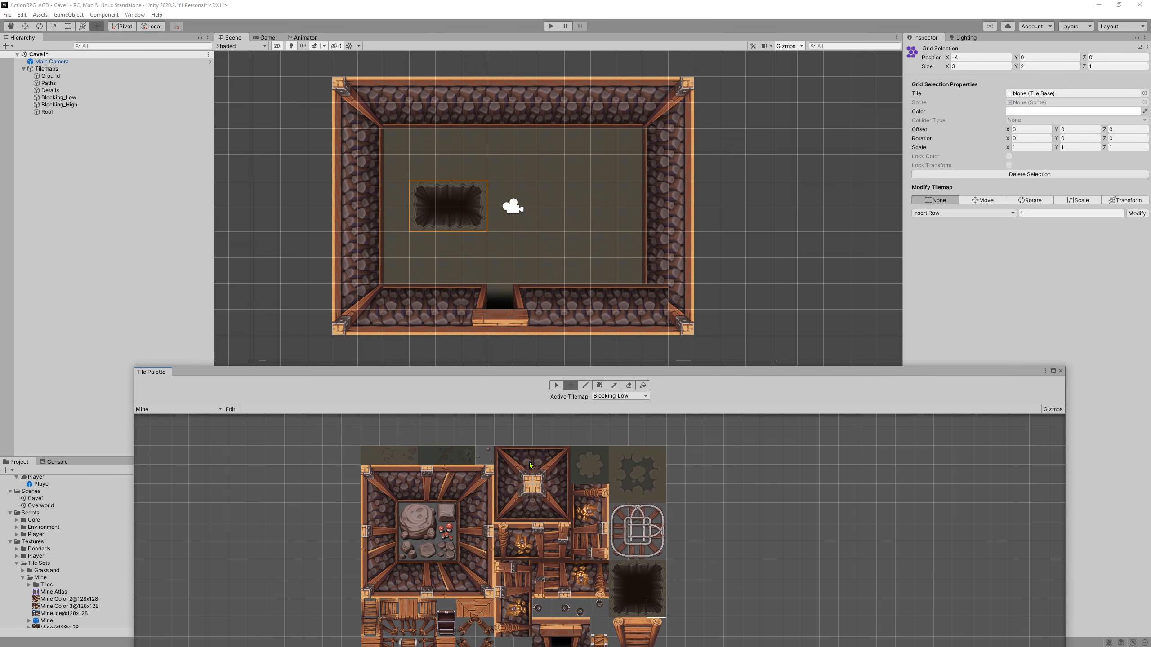
On the Paths tilemap, begin a dark path between pit and doorway with an outer corner tile and an inner corner tile below it.
click(48, 83)
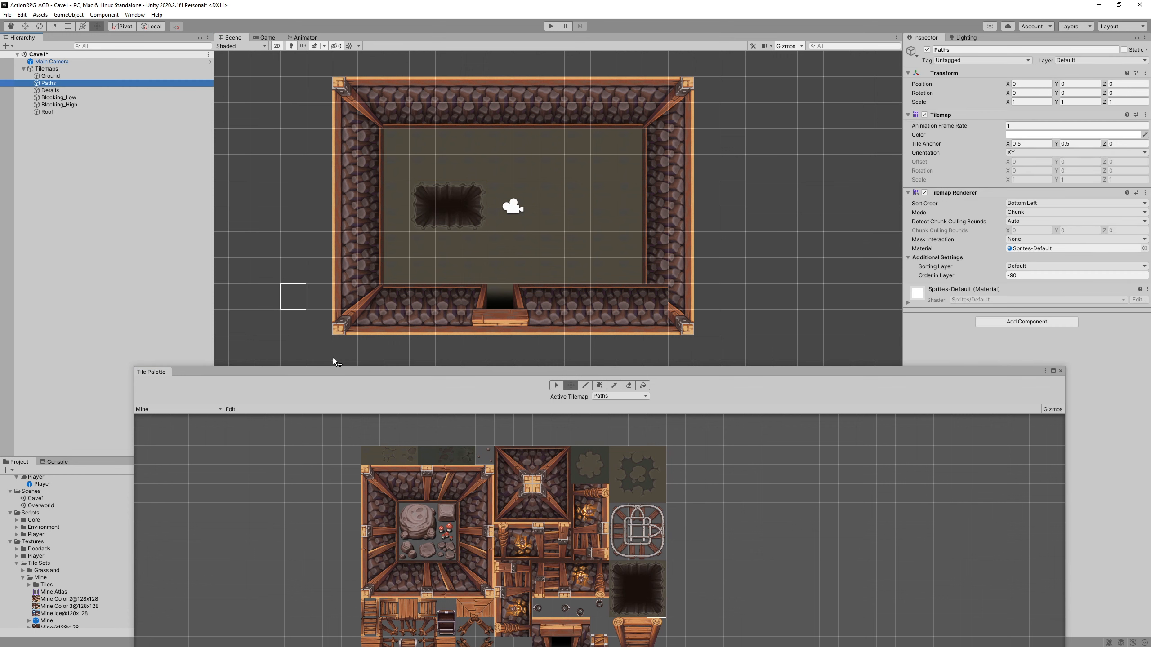
click(618, 475)
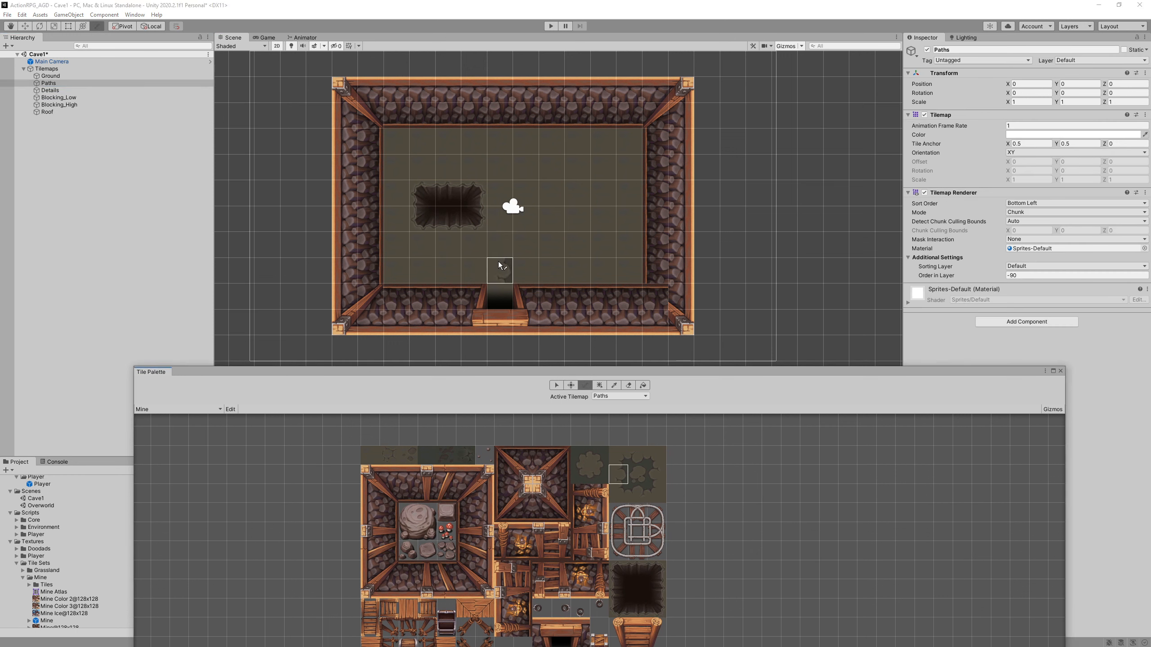
scroll(627, 471, down, 2)
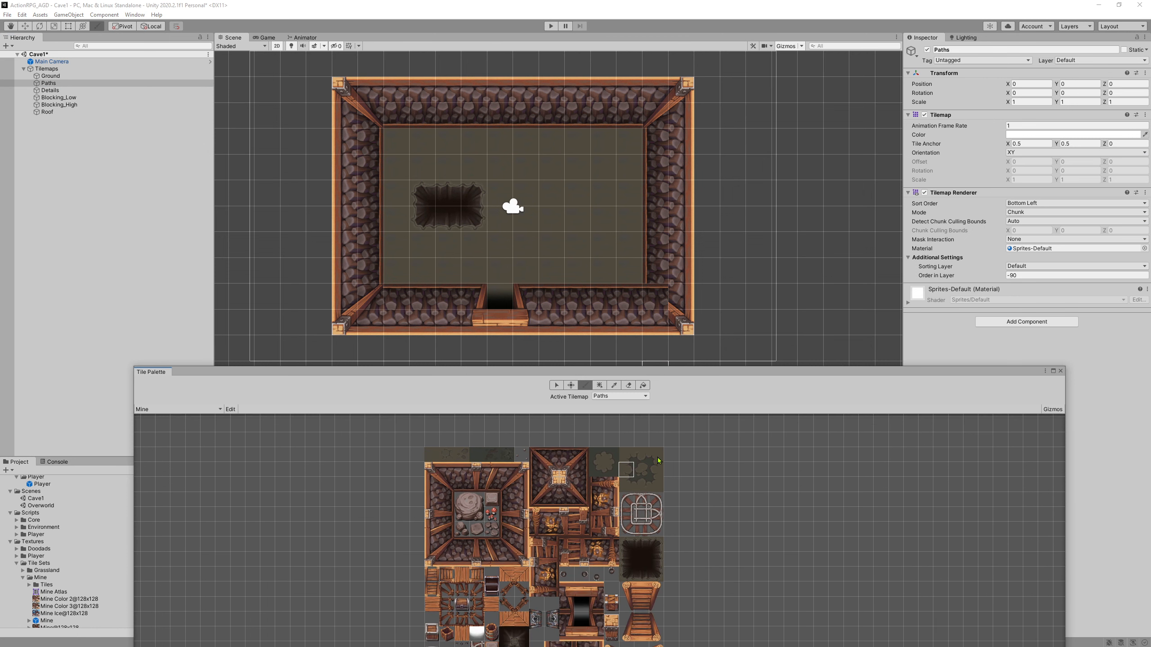
scroll(627, 472, up, 1)
scroll(627, 471, up, 1)
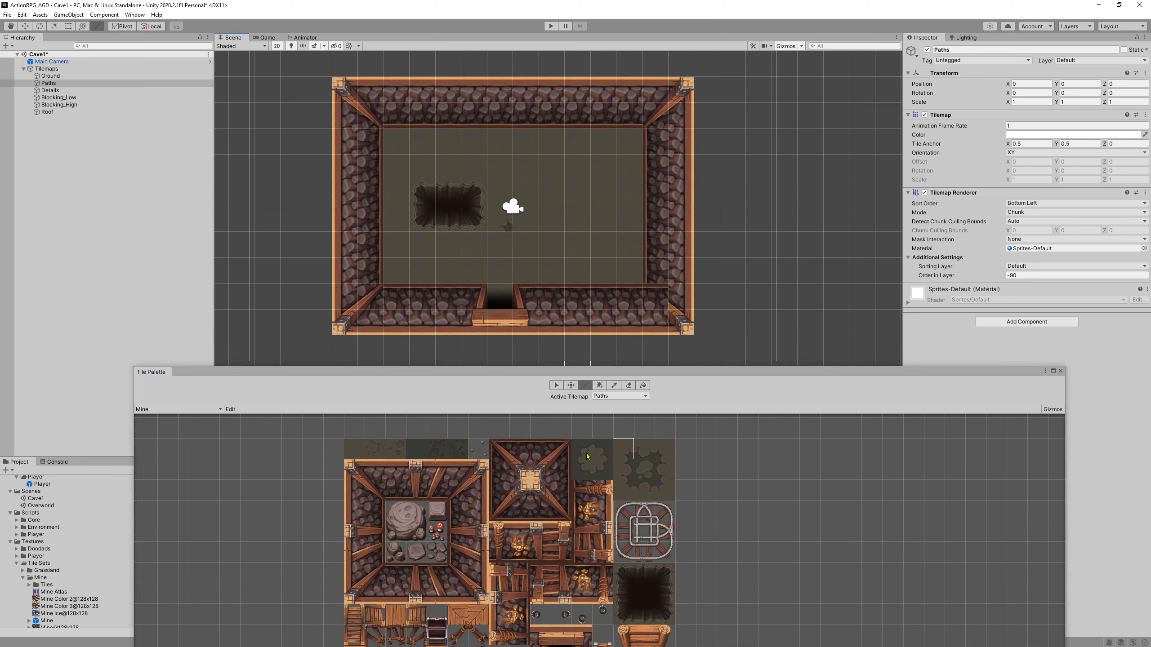
click(598, 467)
click(489, 253)
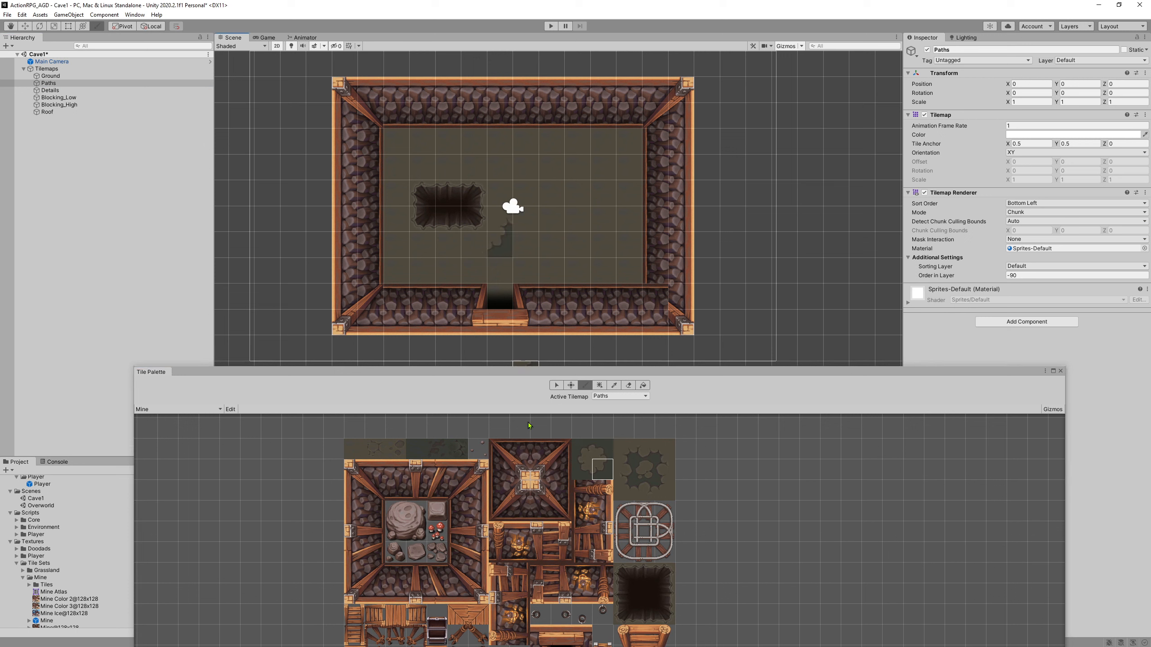
Paint the path's left border down to the doorway with an outer corner tile and a side edge tile beneath it.
click(623, 448)
click(624, 490)
click(476, 271)
click(506, 292)
click(623, 469)
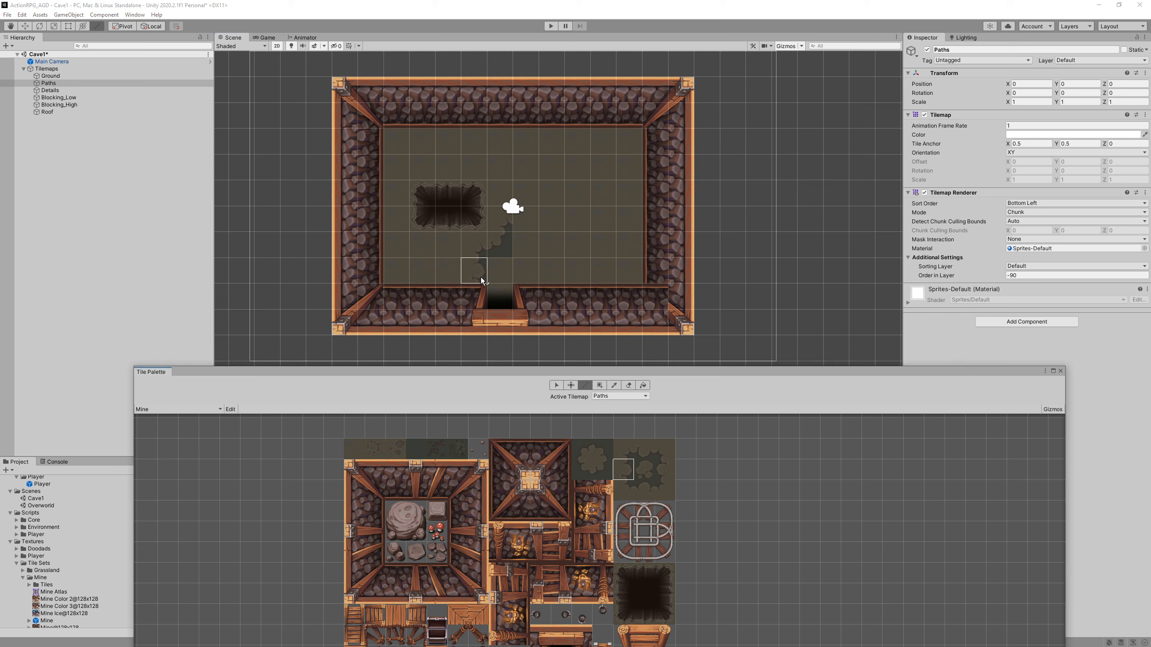
click(483, 279)
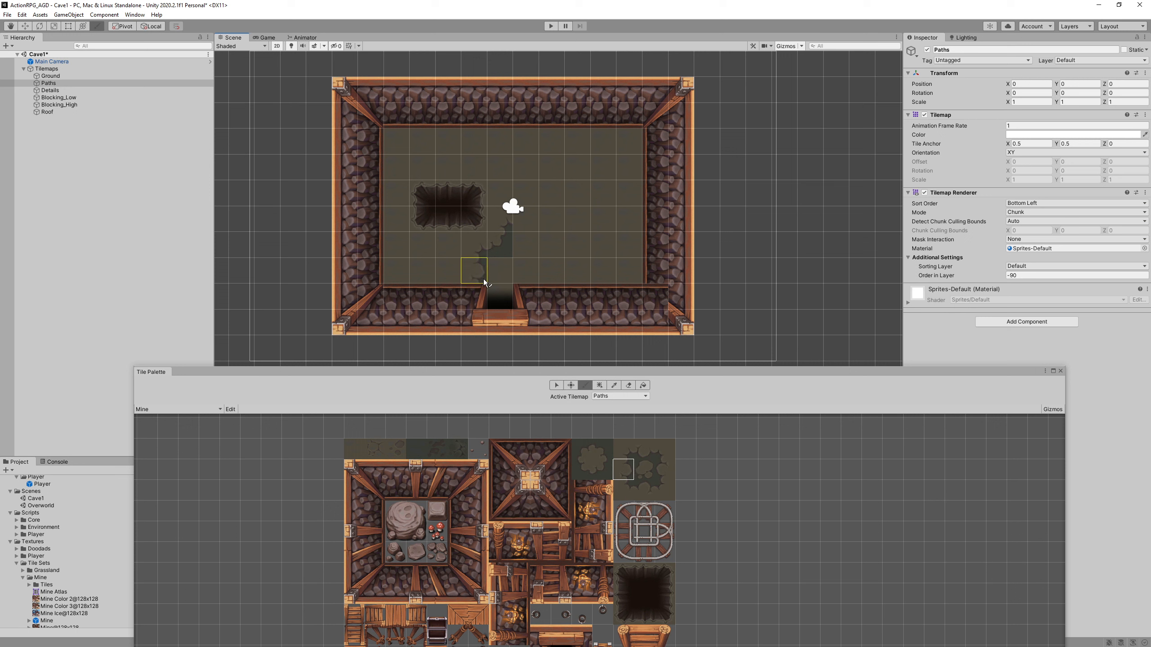
Paint the path's right edge beside the doorway and continue it diagonally up the room with inner corner tiles.
click(664, 470)
click(533, 270)
click(586, 453)
click(525, 252)
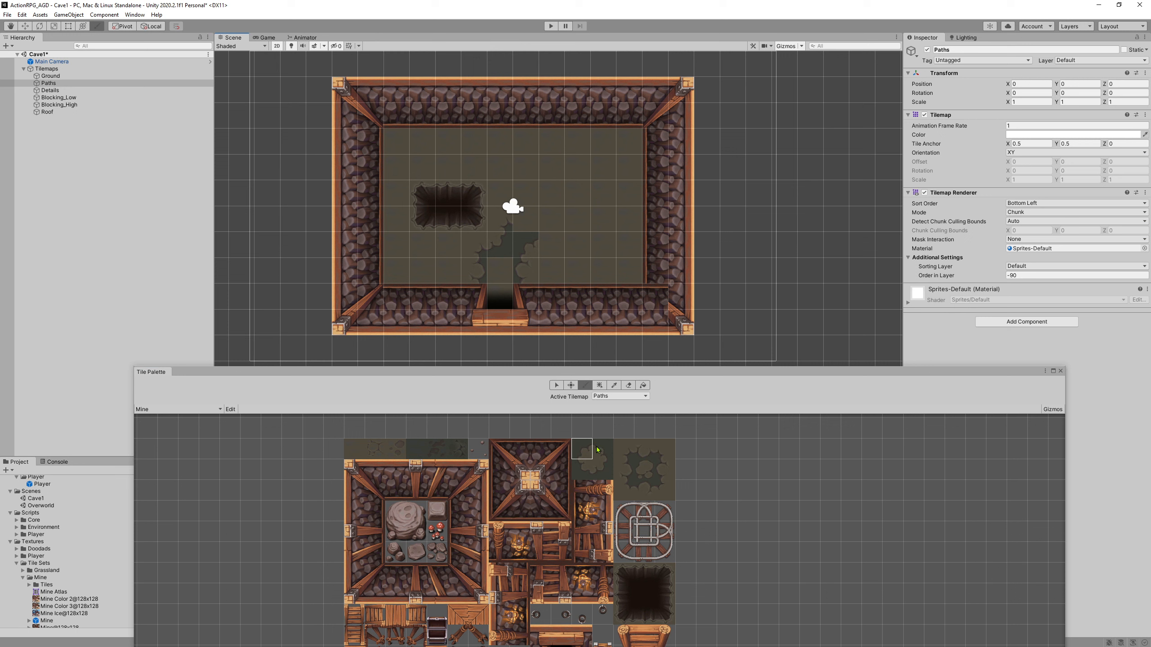
click(557, 227)
click(603, 469)
click(532, 206)
Paint the inner corner tiles that outline the path's wider end in the upper right part of the room.
click(665, 449)
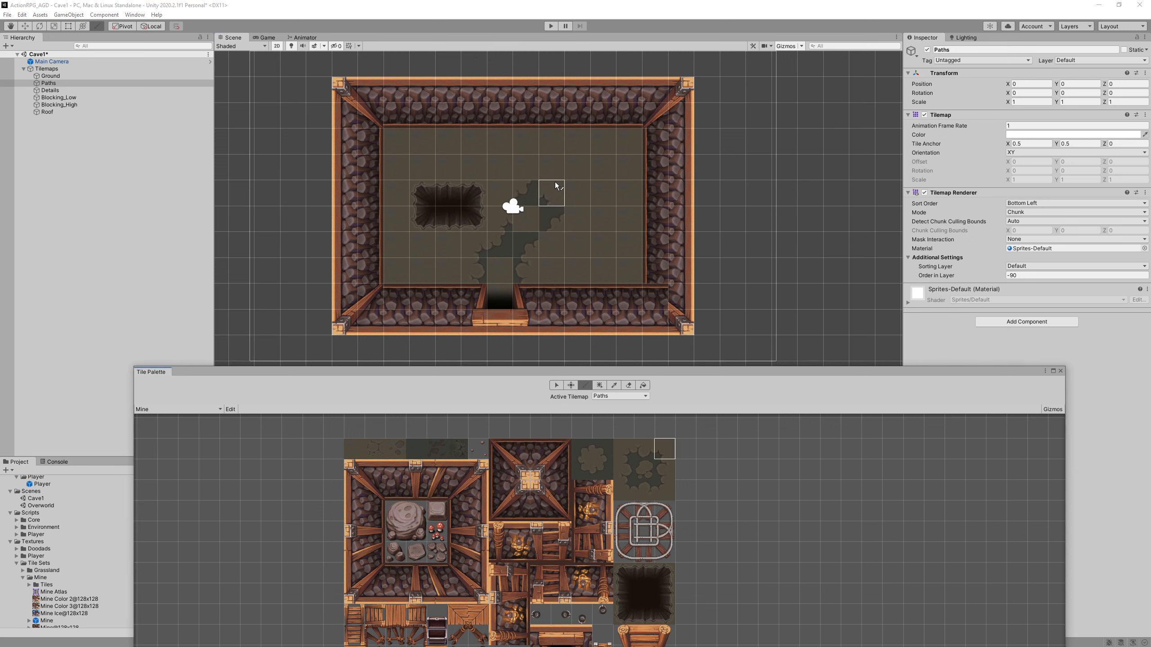
click(597, 446)
click(582, 468)
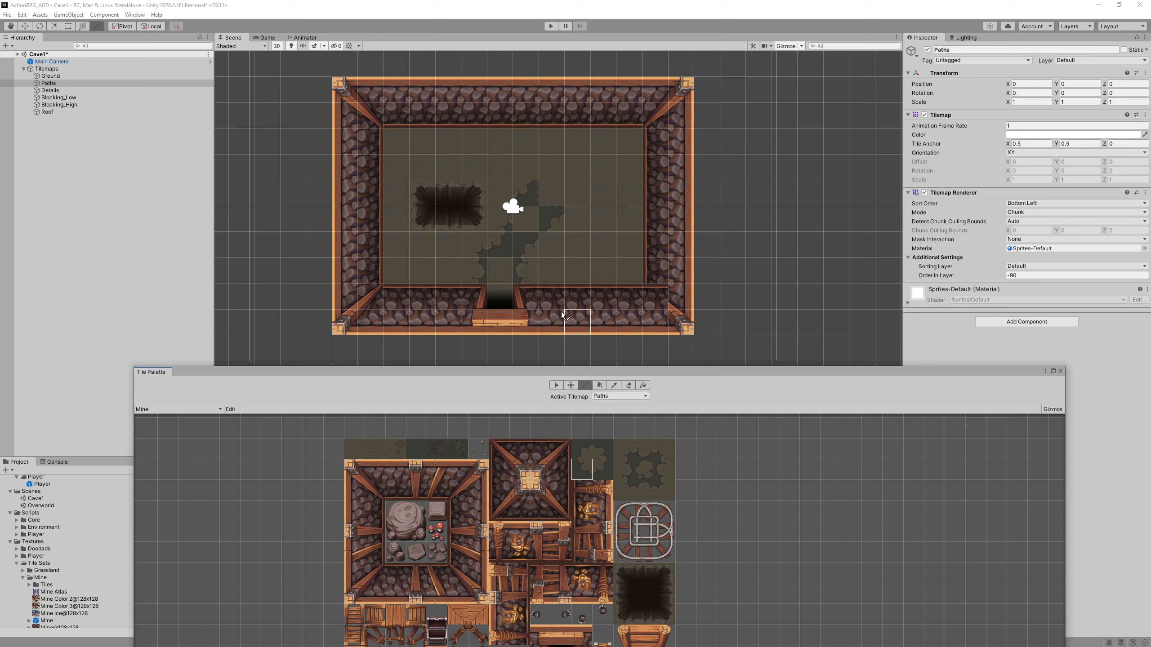
click(558, 196)
click(569, 179)
click(582, 449)
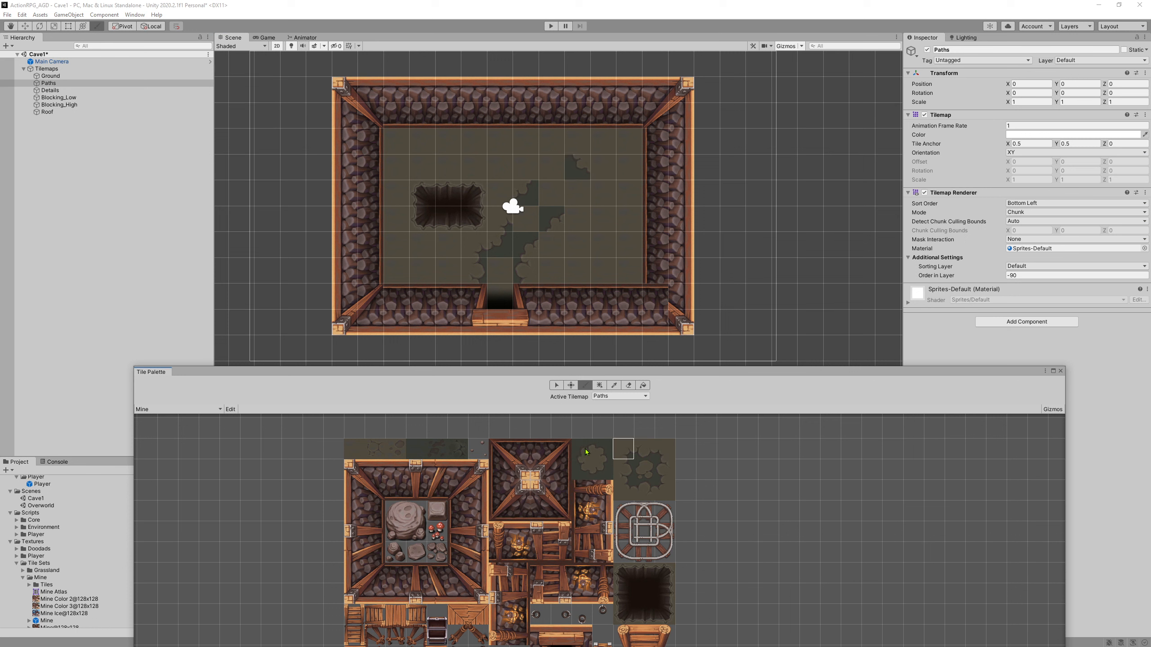
click(587, 202)
click(603, 474)
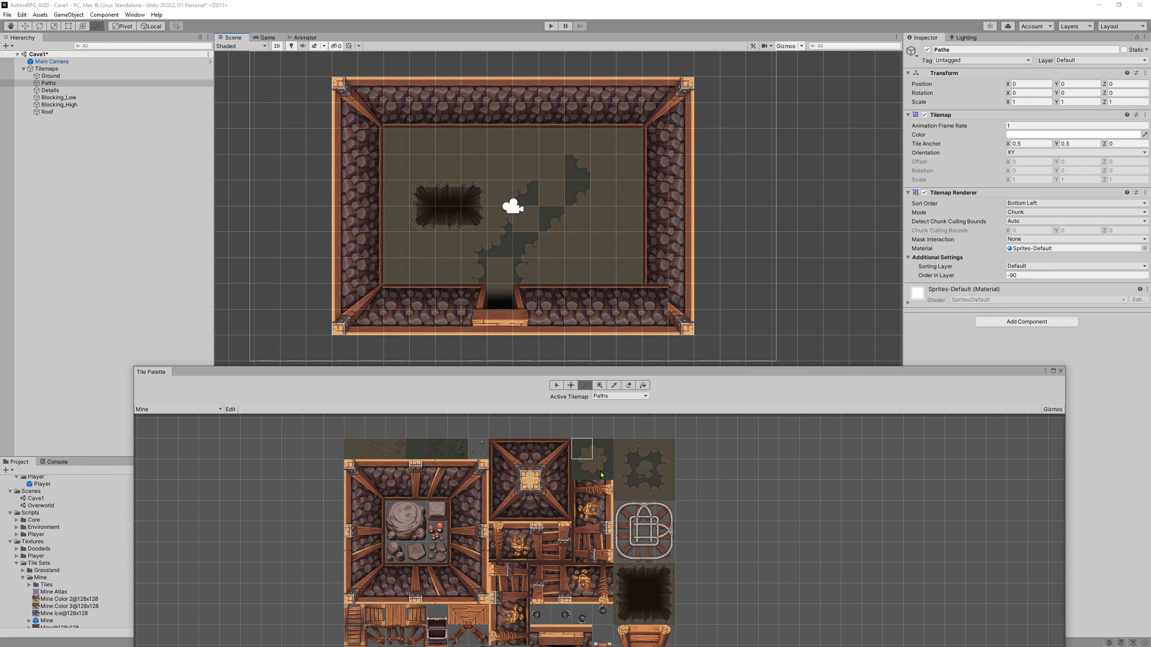
click(555, 174)
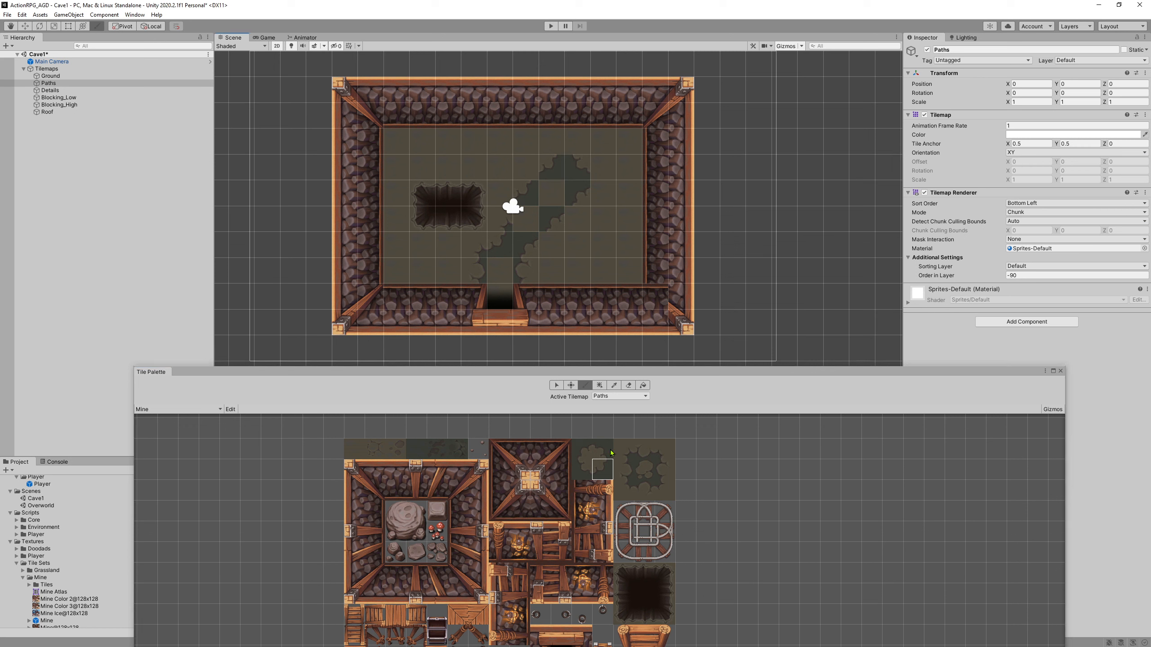
Border the path's upper end and right side with outer edge and corner tiles, and fill its centre with the plain dark tile.
click(665, 449)
click(664, 469)
click(660, 497)
click(421, 451)
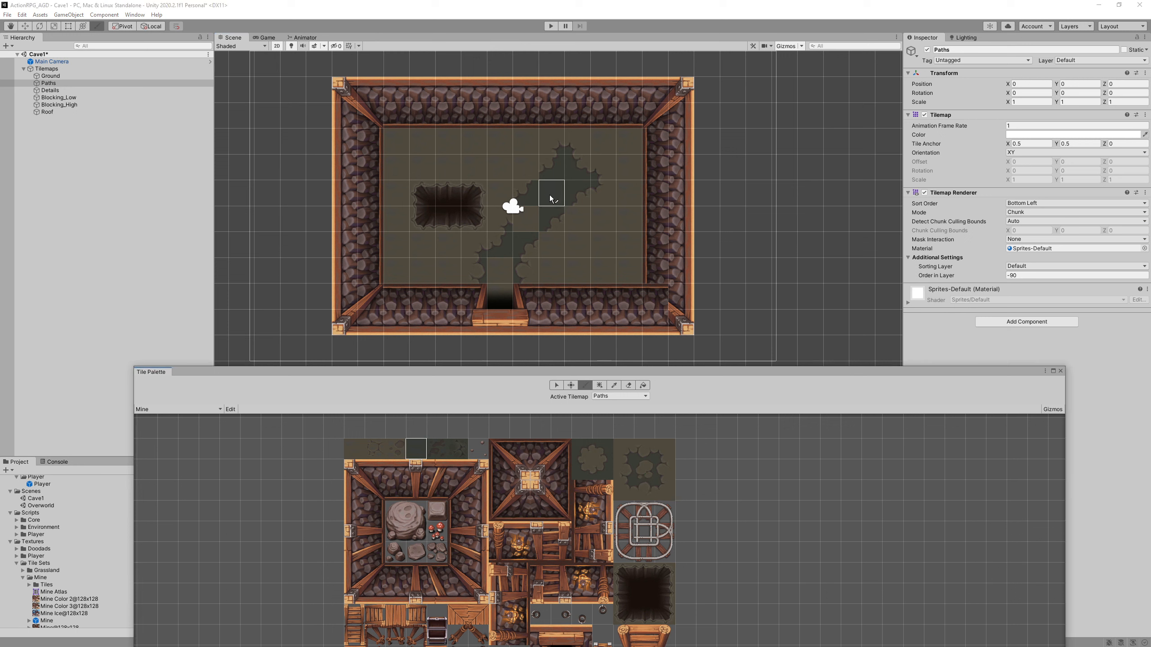
click(623, 448)
click(664, 480)
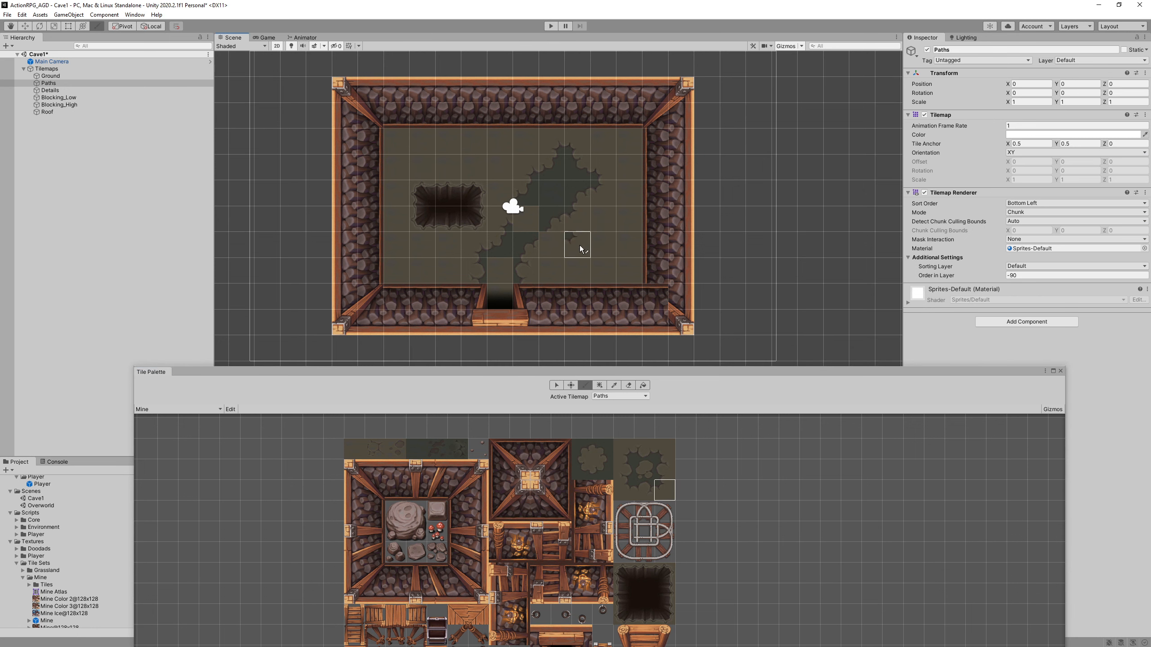
Paint the missing outer corner and side edge tiles along the path's left side next to the pit.
scroll(548, 272, up, 5)
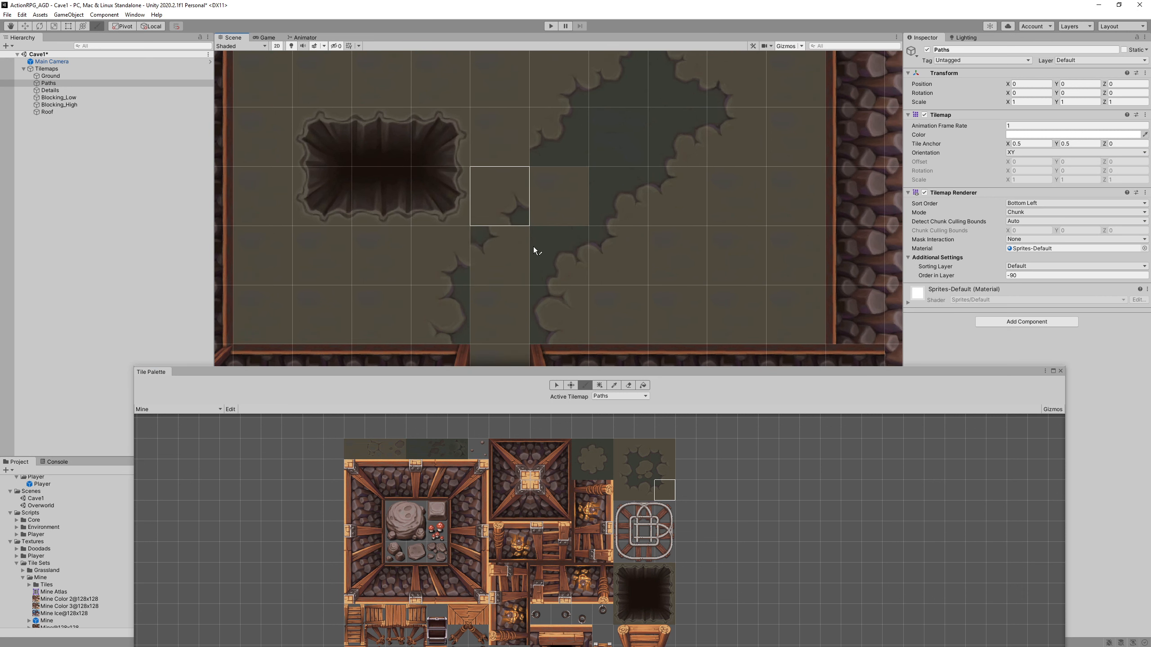
click(622, 457)
click(526, 157)
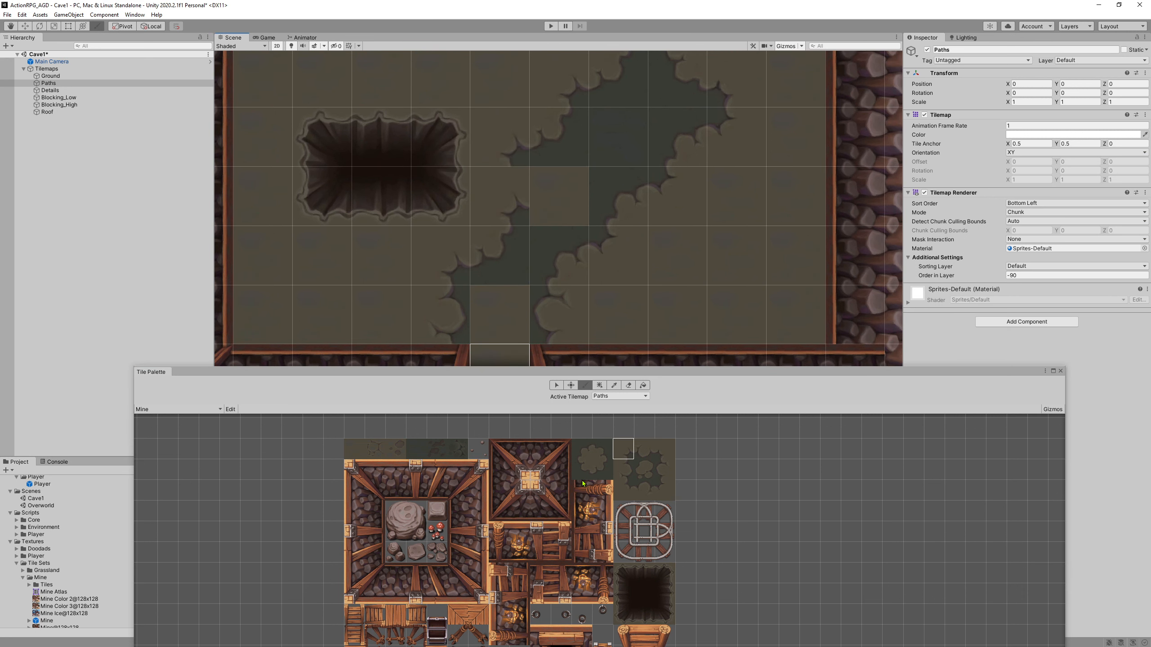
click(623, 468)
click(507, 204)
Fill the remaining gaps inside the path with the plain dark ground tile, continuing down into the doorway.
click(419, 456)
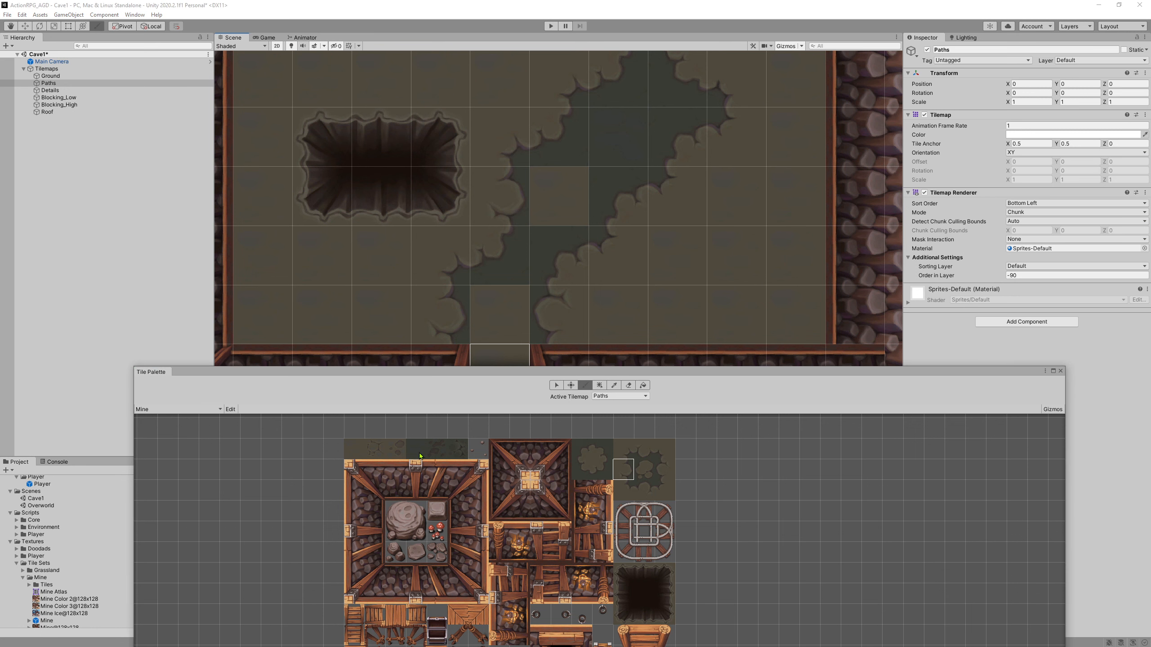
scroll(532, 329, down, 2)
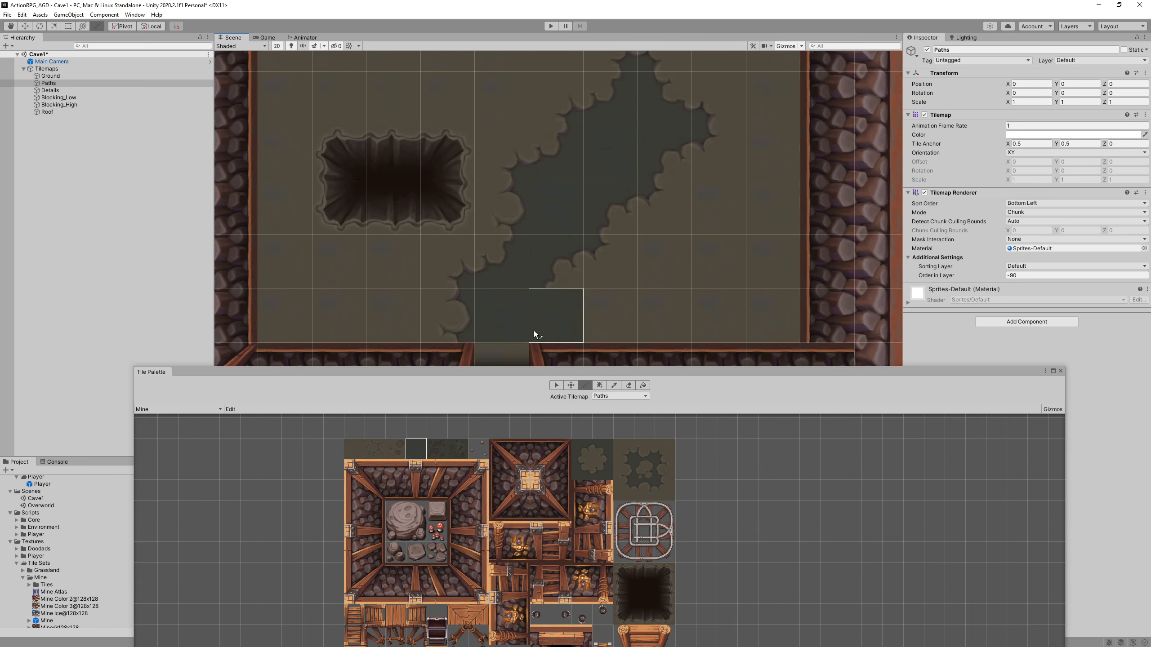
middle_drag(532, 185, 554, 76)
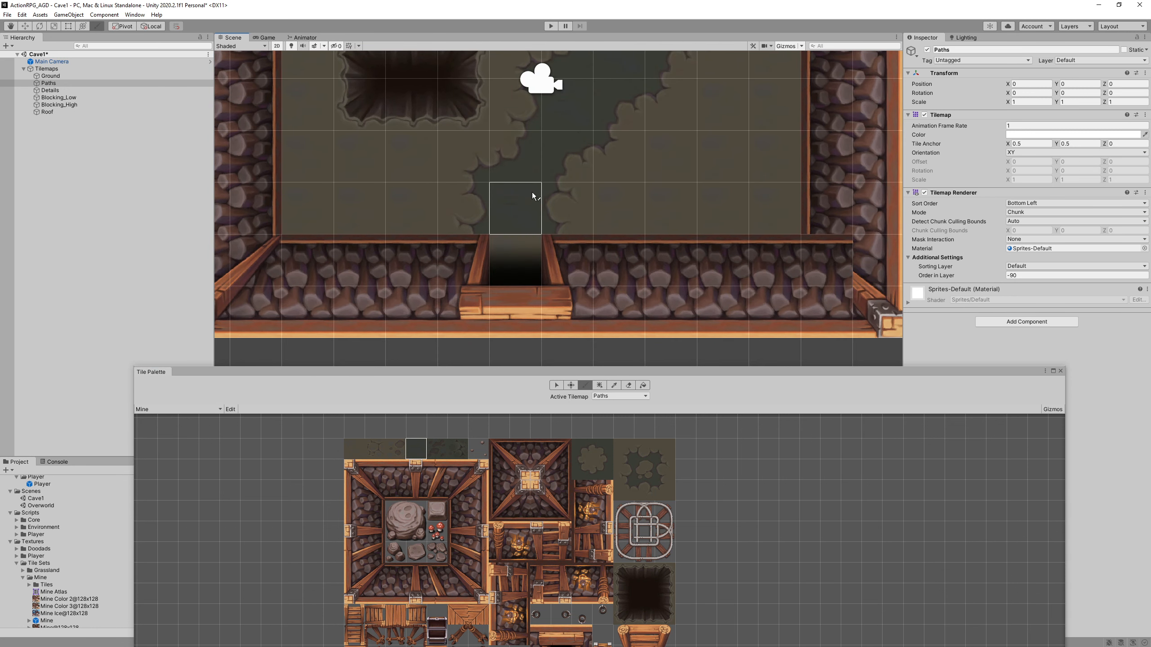
click(4, 84)
click(4, 84)
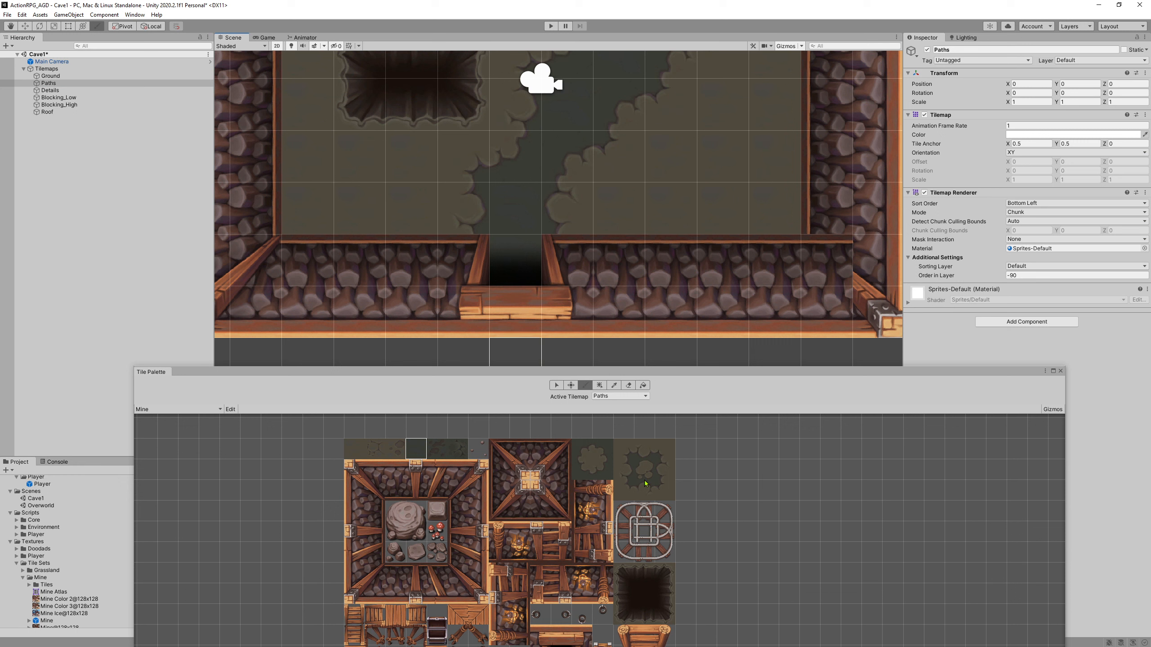
click(624, 470)
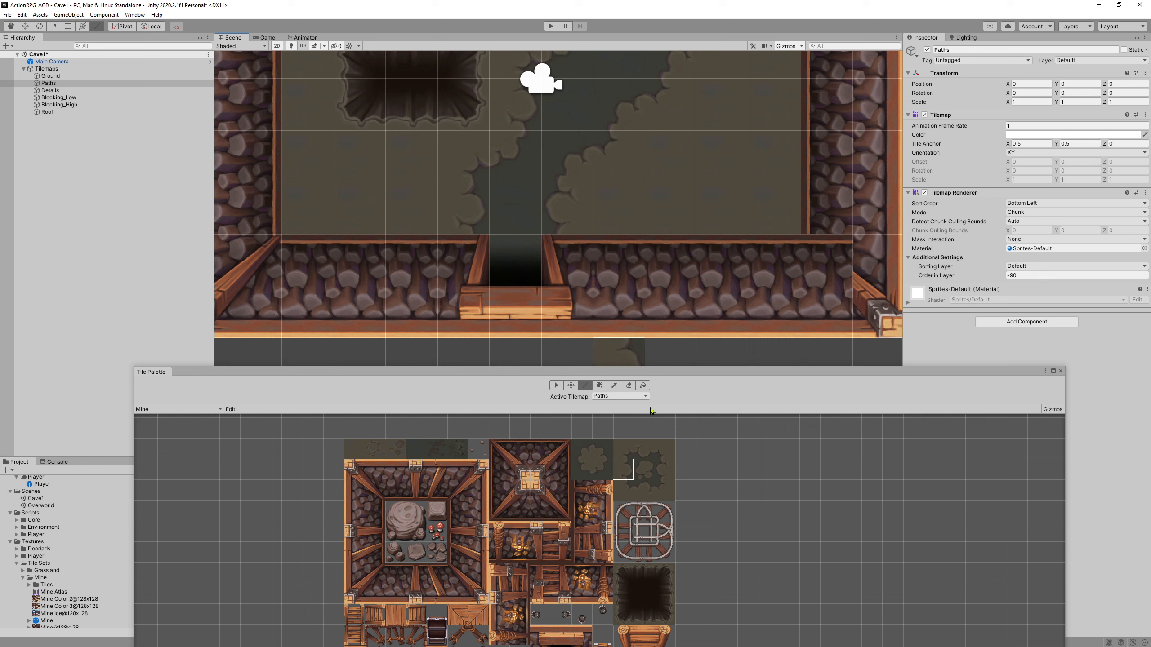
click(664, 470)
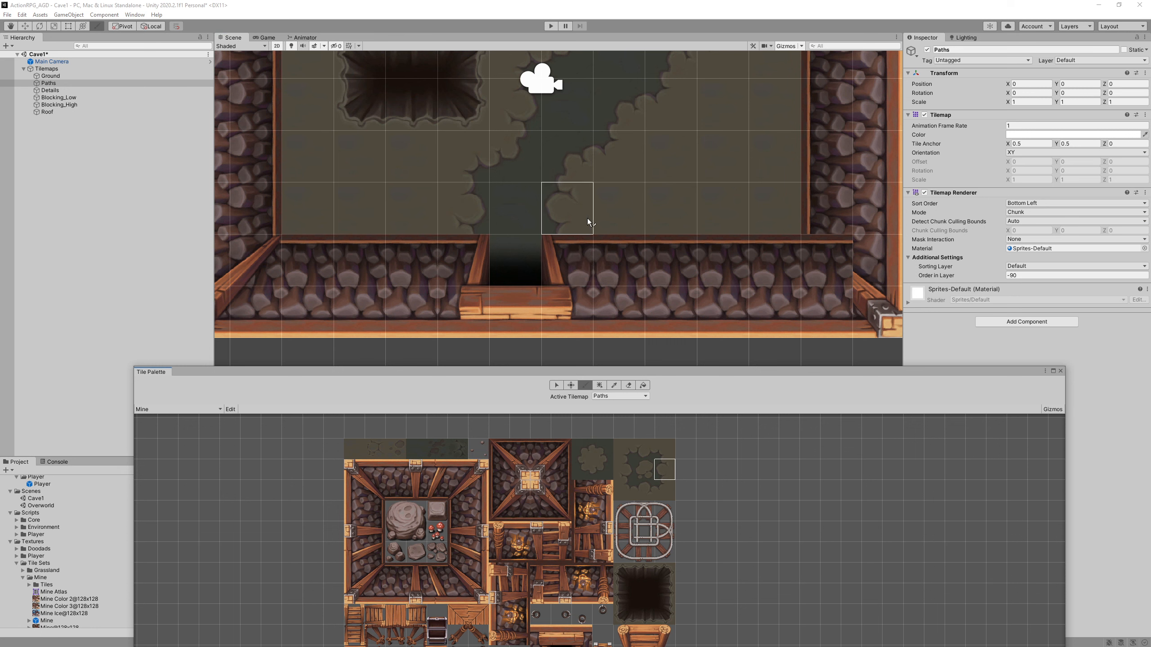
scroll(667, 160, down, 3)
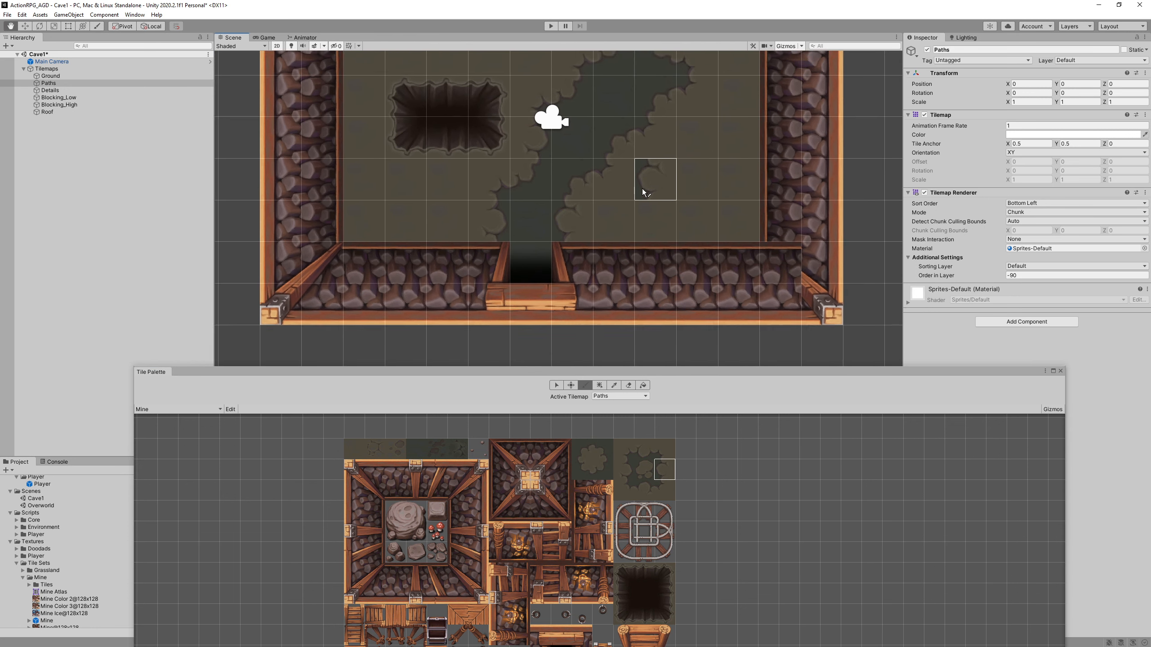
middle_drag(641, 189, 588, 233)
scroll(571, 139, down, 1)
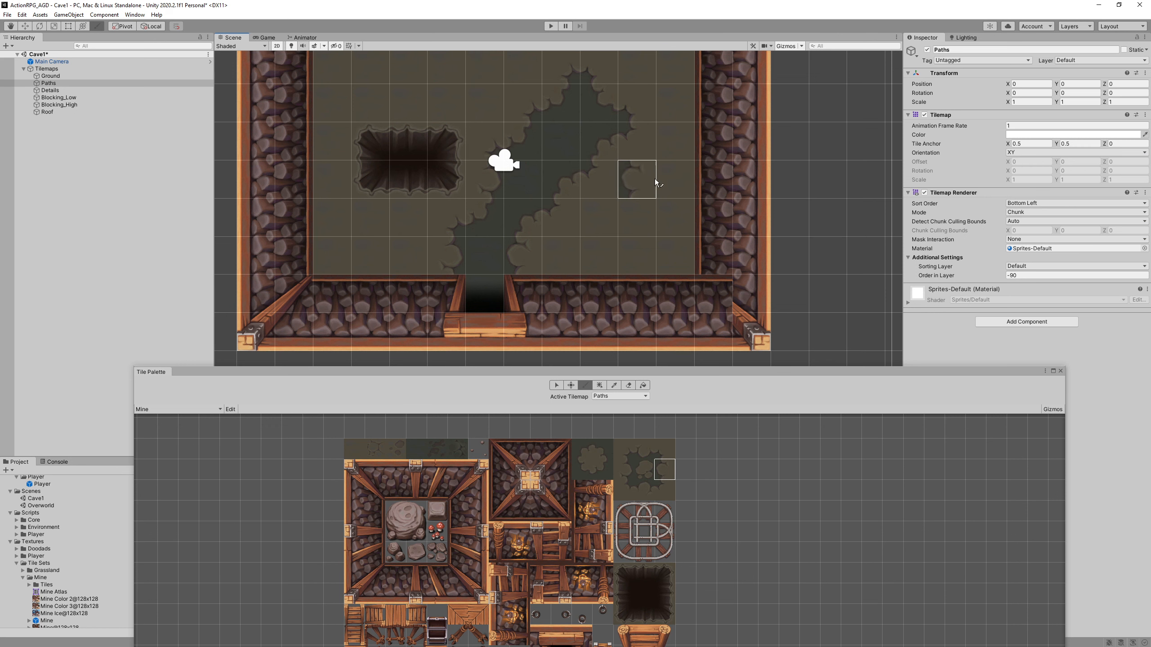
middle_drag(574, 209, 558, 279)
click(50, 90)
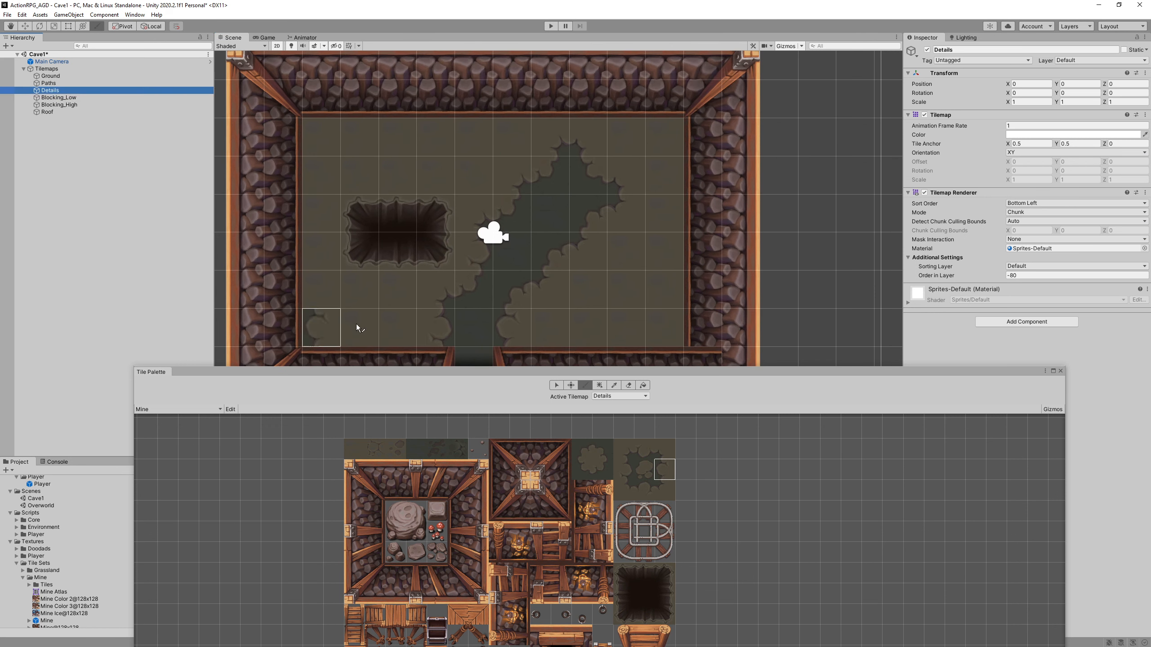
scroll(417, 538, down, 1)
scroll(417, 538, up, 2)
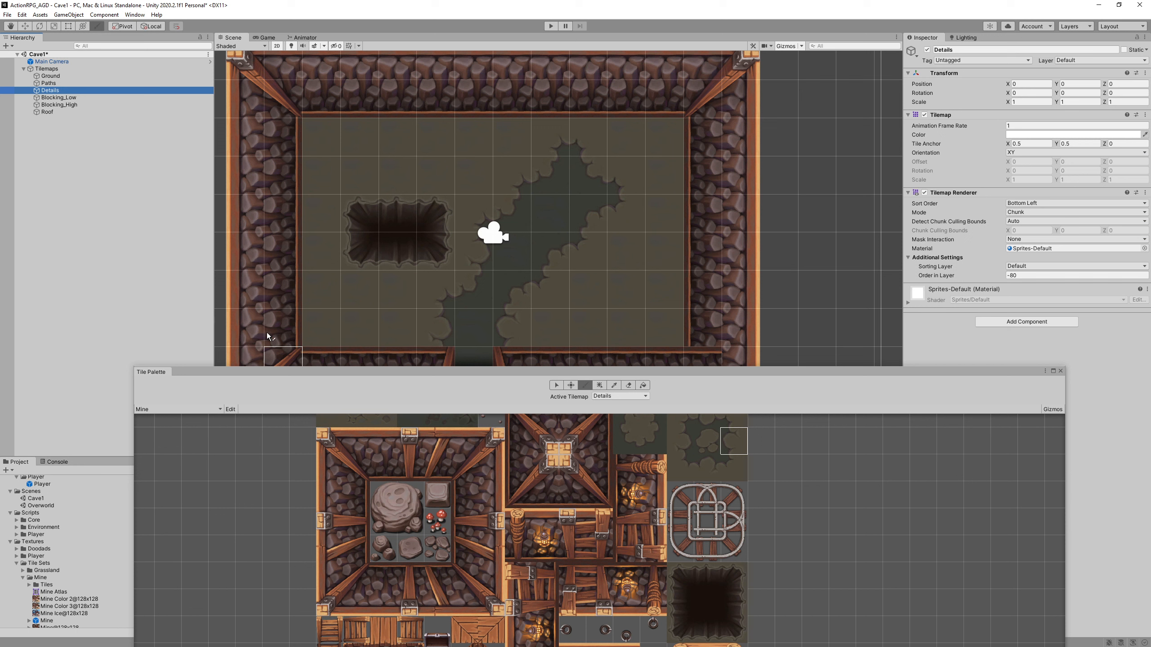
click(70, 99)
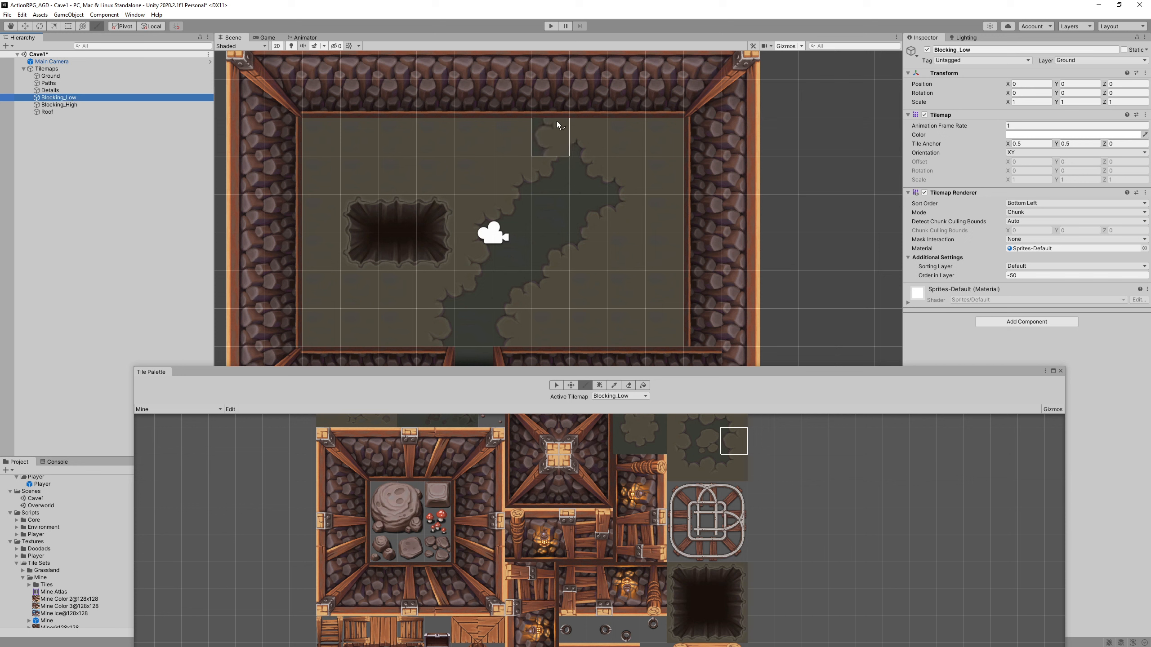
click(383, 495)
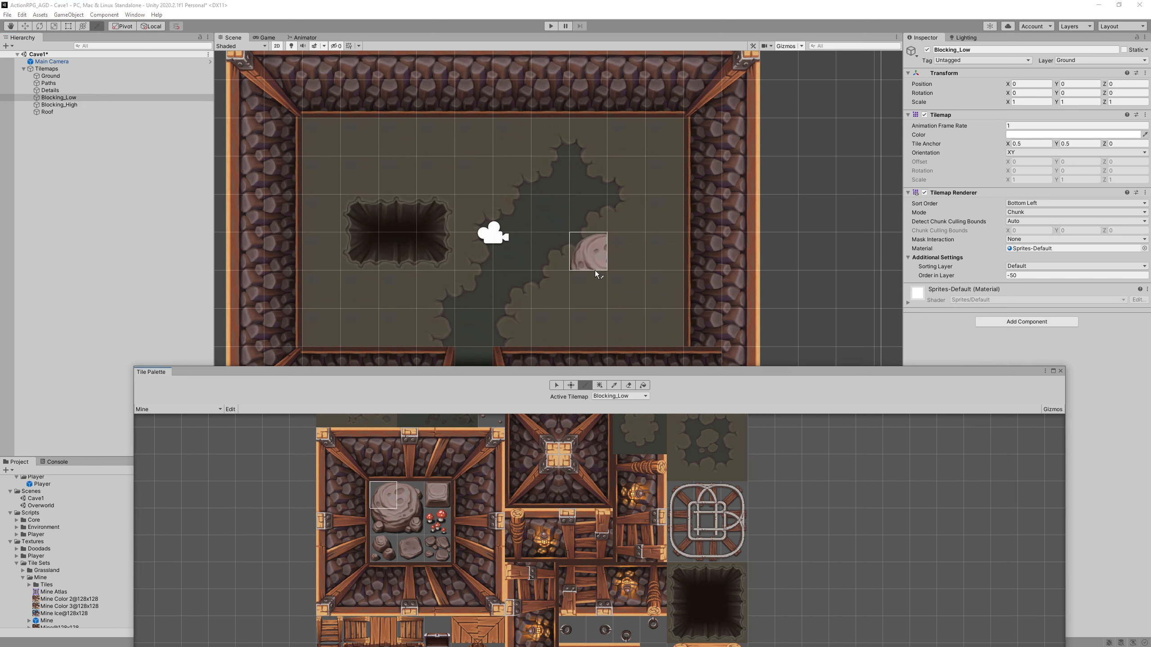
click(410, 550)
Paint the red mushroom tile on the Details tilemap beside the right wall in the lower part of the room.
click(49, 83)
click(56, 91)
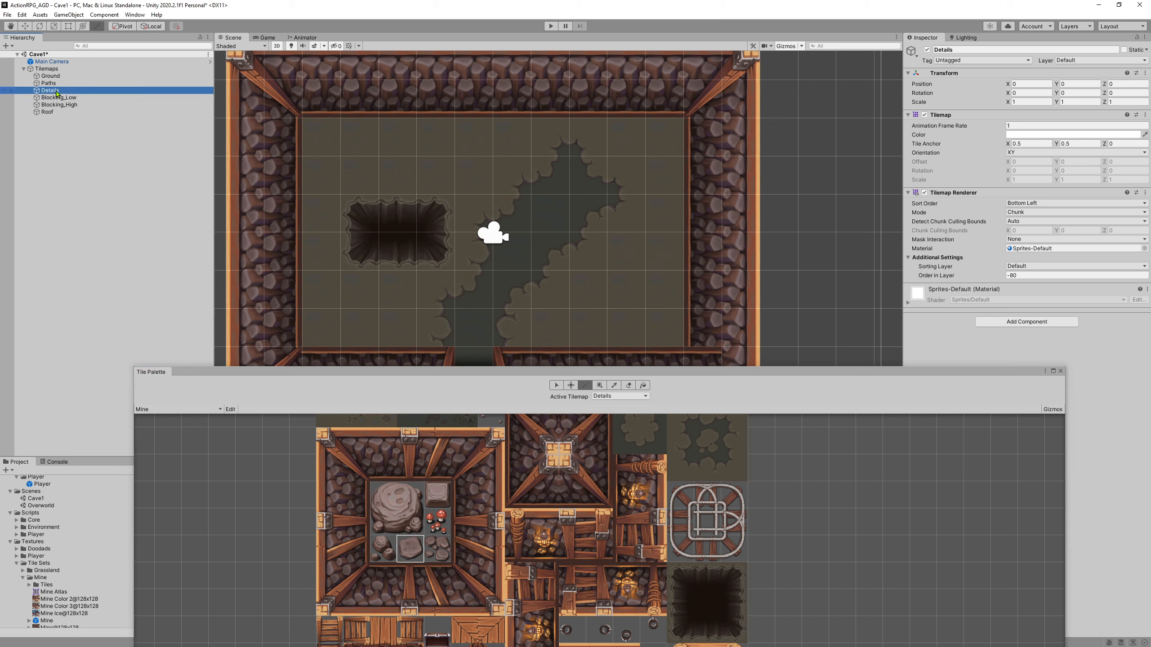
click(477, 179)
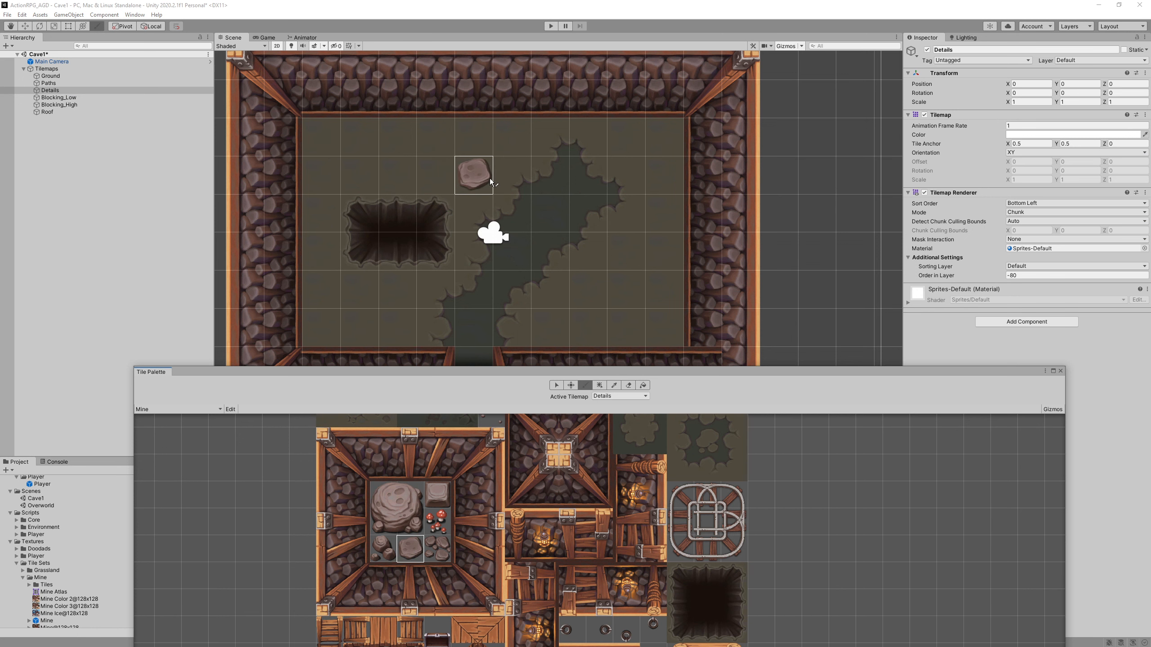
middle_drag(596, 244, 527, 149)
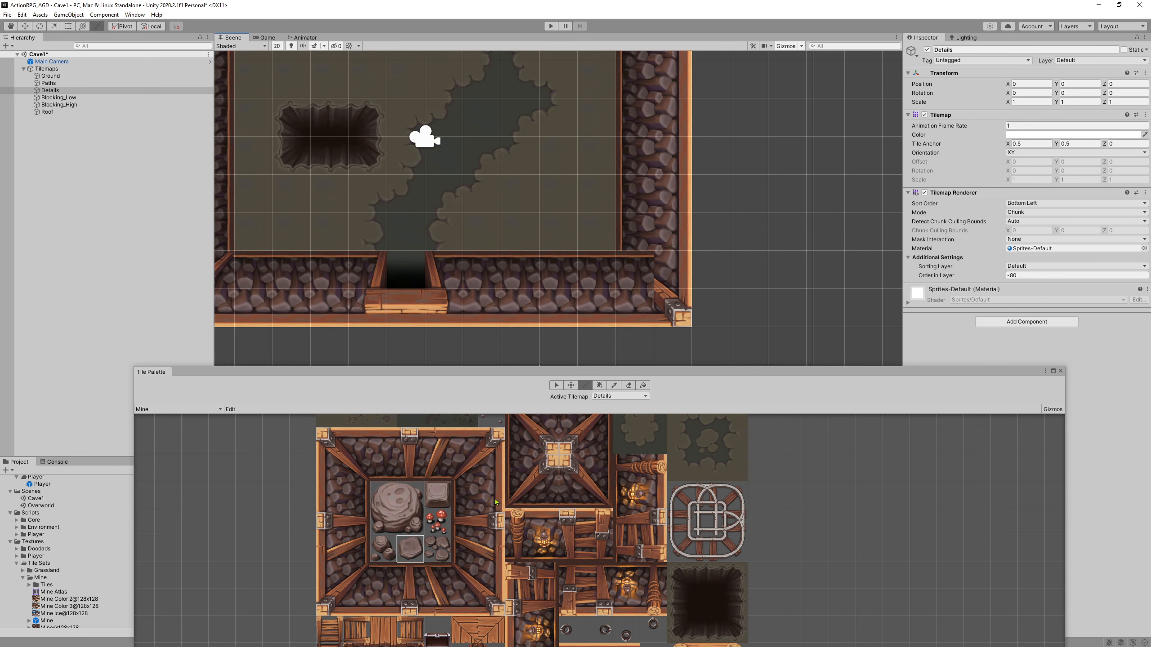
click(442, 519)
click(595, 194)
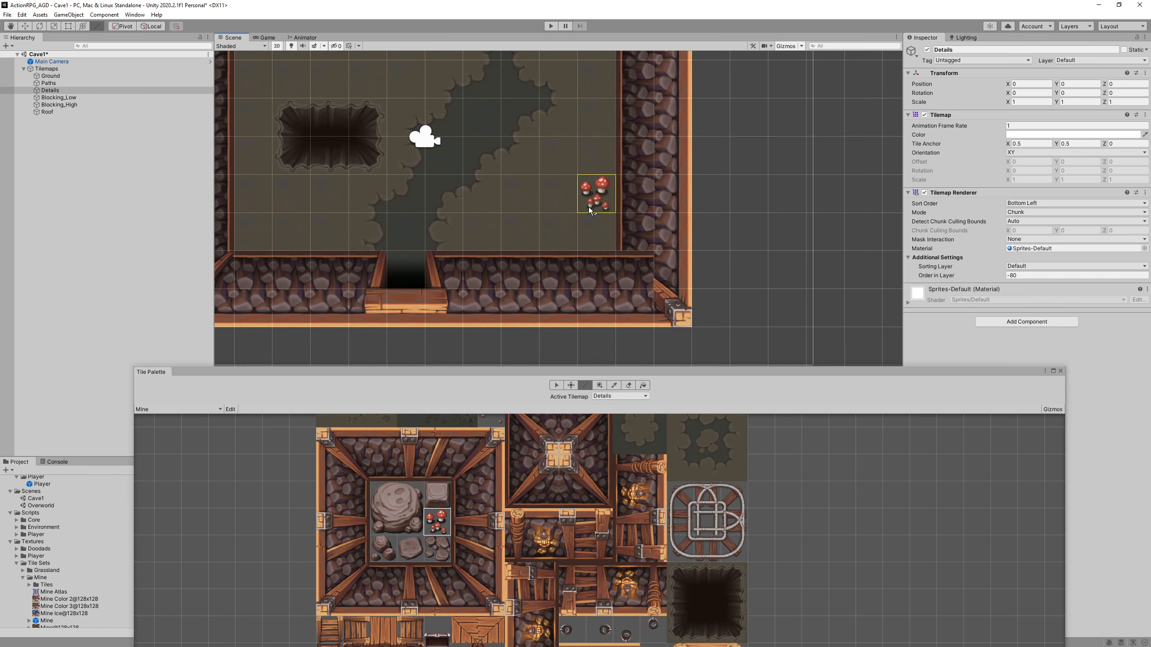
Paint the small rock cluster tile on the Details tilemap just below the pit's lower right corner.
middle_drag(612, 472, 422, 551)
click(370, 499)
middle_drag(487, 486, 494, 526)
mouse_move(498, 453)
middle_down()
mouse_move(505, 494)
mouse_move(521, 479)
mouse_move(521, 569)
middle_up()
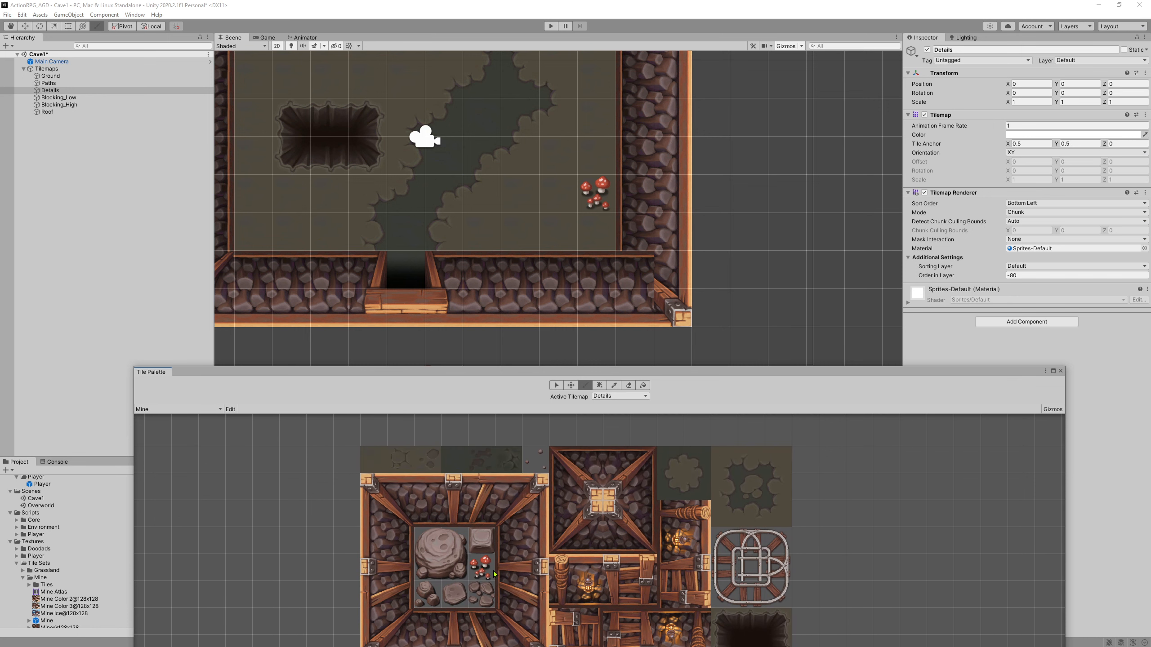
click(481, 568)
click(371, 203)
click(480, 594)
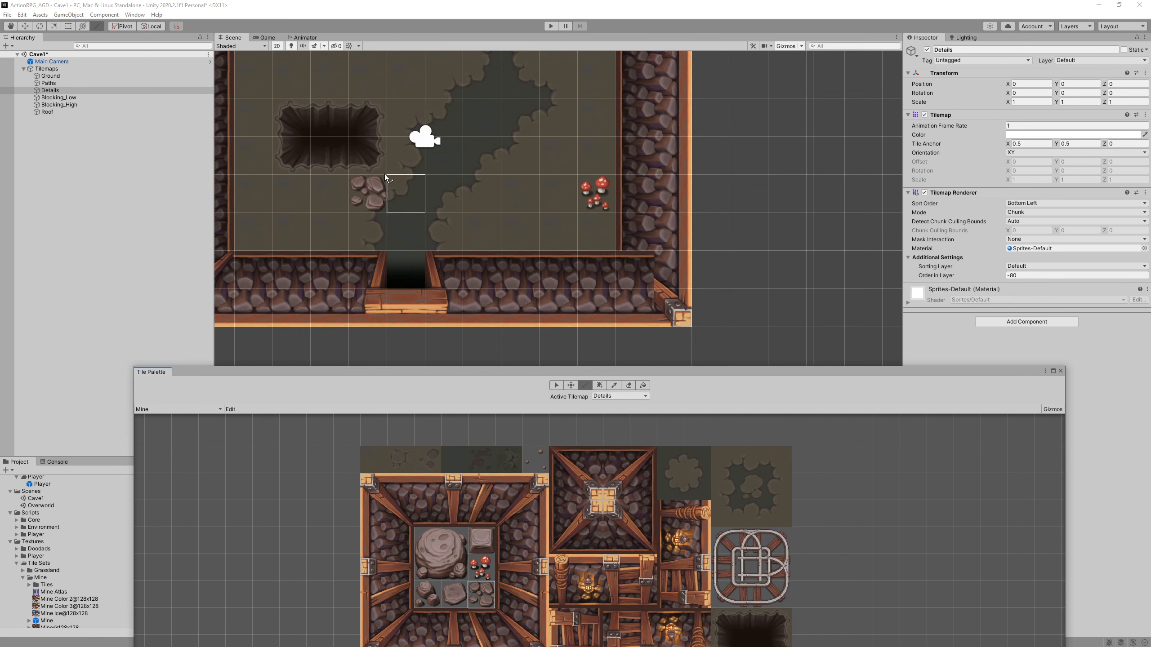
Paint a small rock cluster in the floor's upper left corner and a flat rock three cells to its right on Details.
middle_drag(364, 128, 430, 209)
click(334, 116)
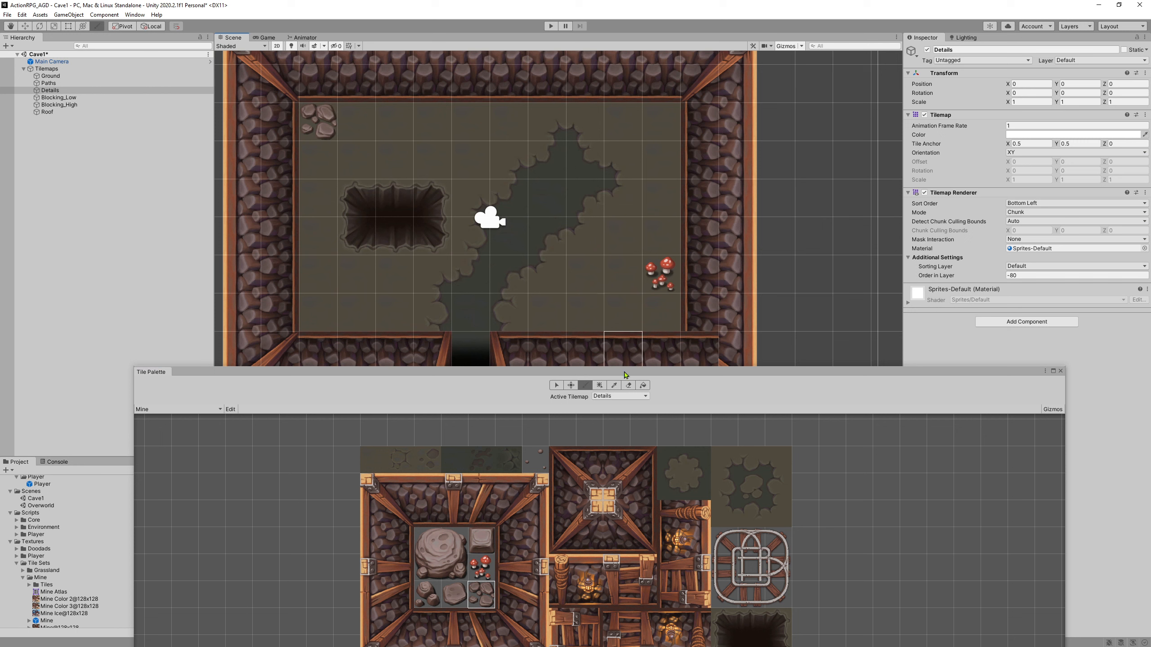
click(458, 590)
click(422, 126)
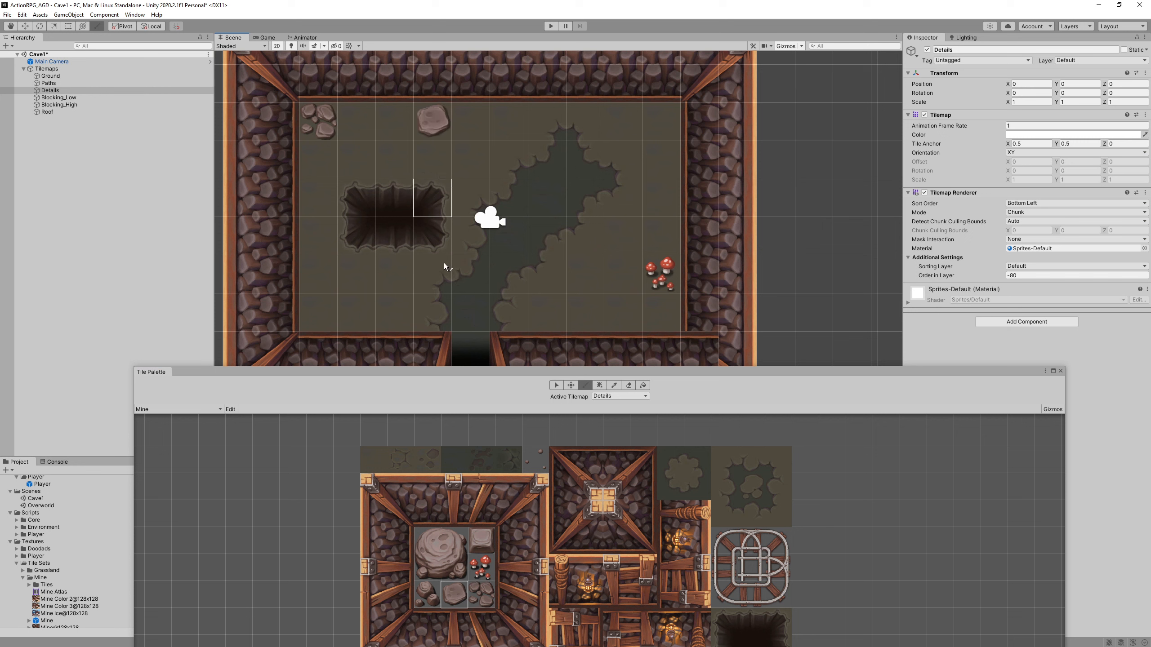
Paint the red mushroom tile on the Details tilemap directly left of the flat rock by the upper wall.
click(427, 594)
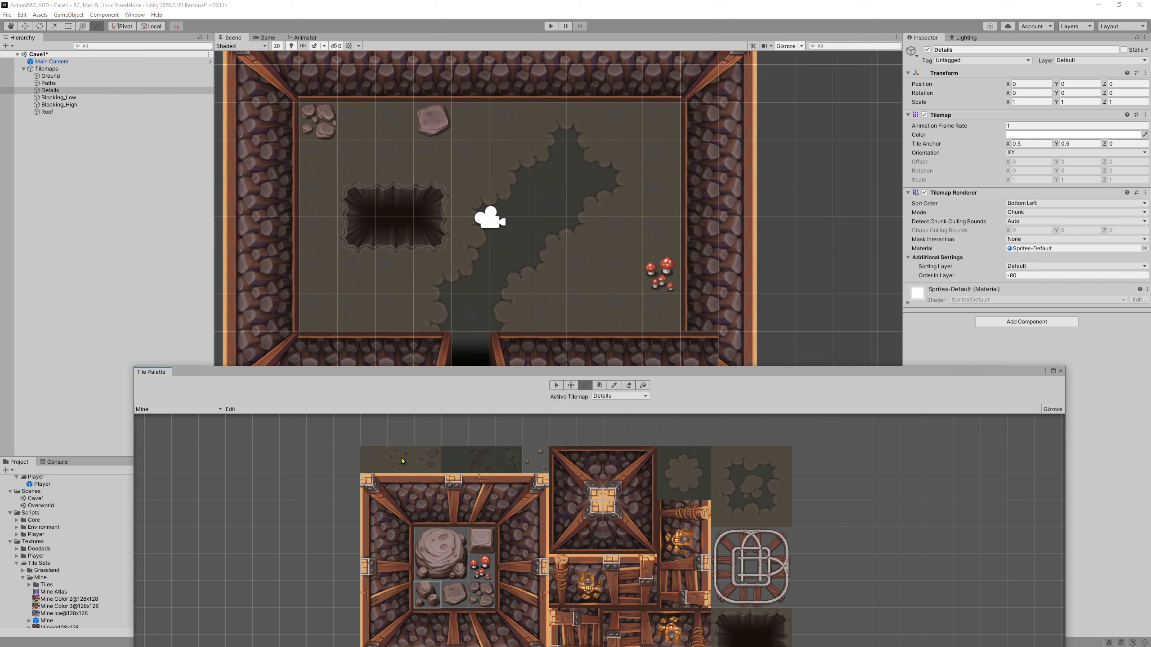
click(481, 568)
click(393, 121)
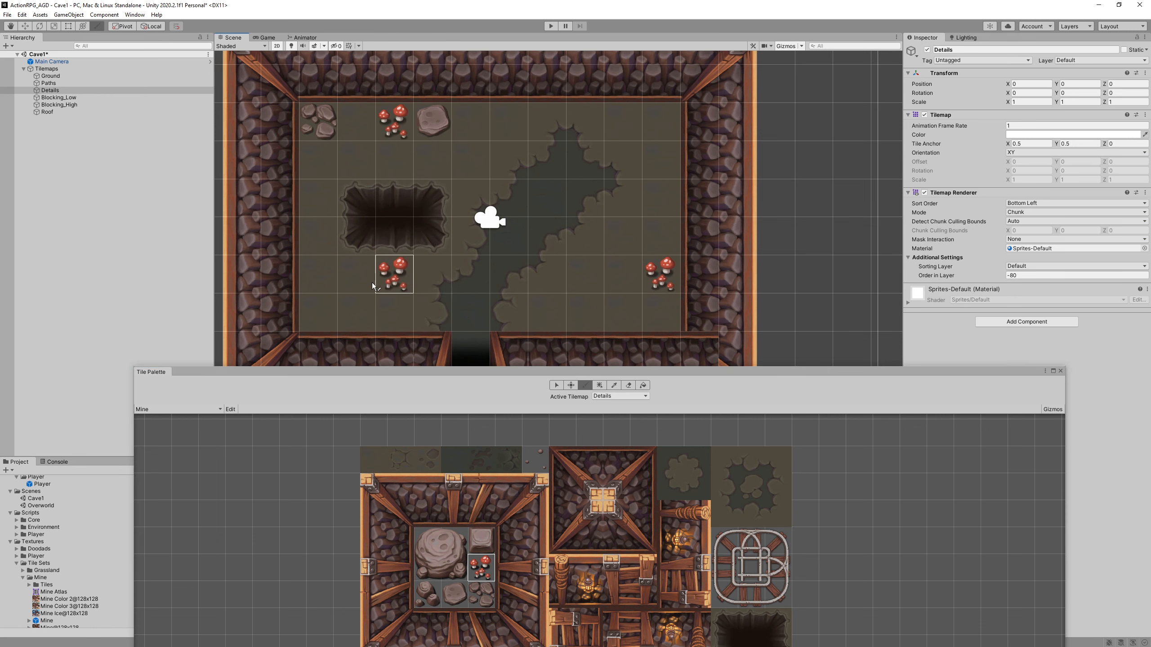
scroll(356, 312, down, 1)
click(182, 409)
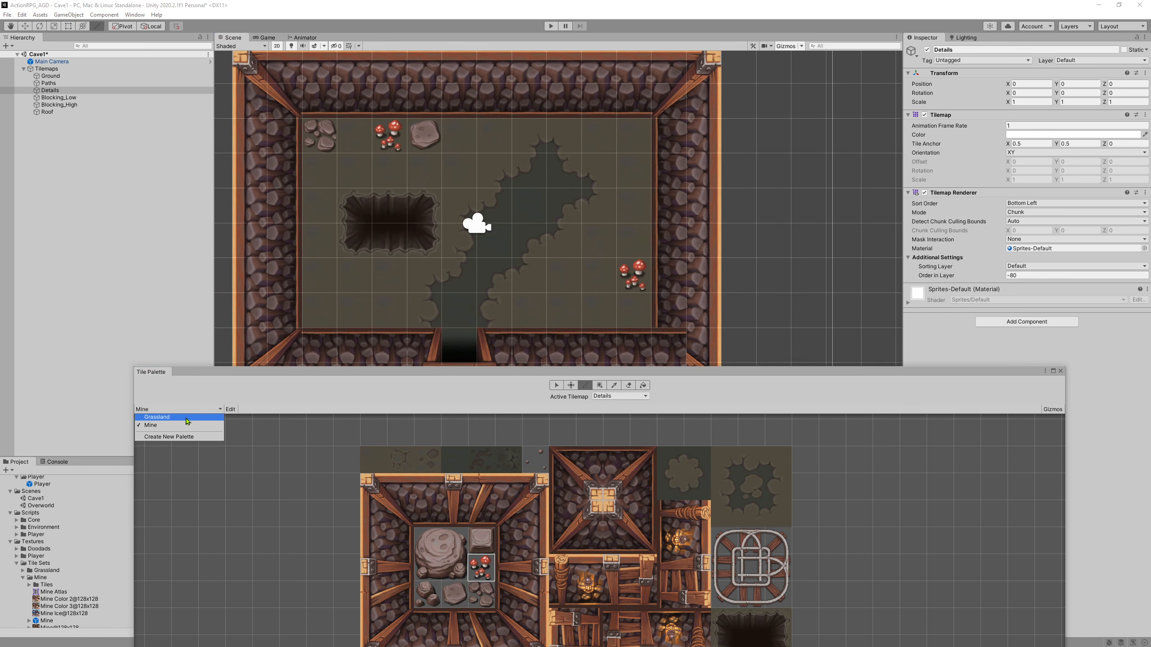
click(174, 417)
click(339, 504)
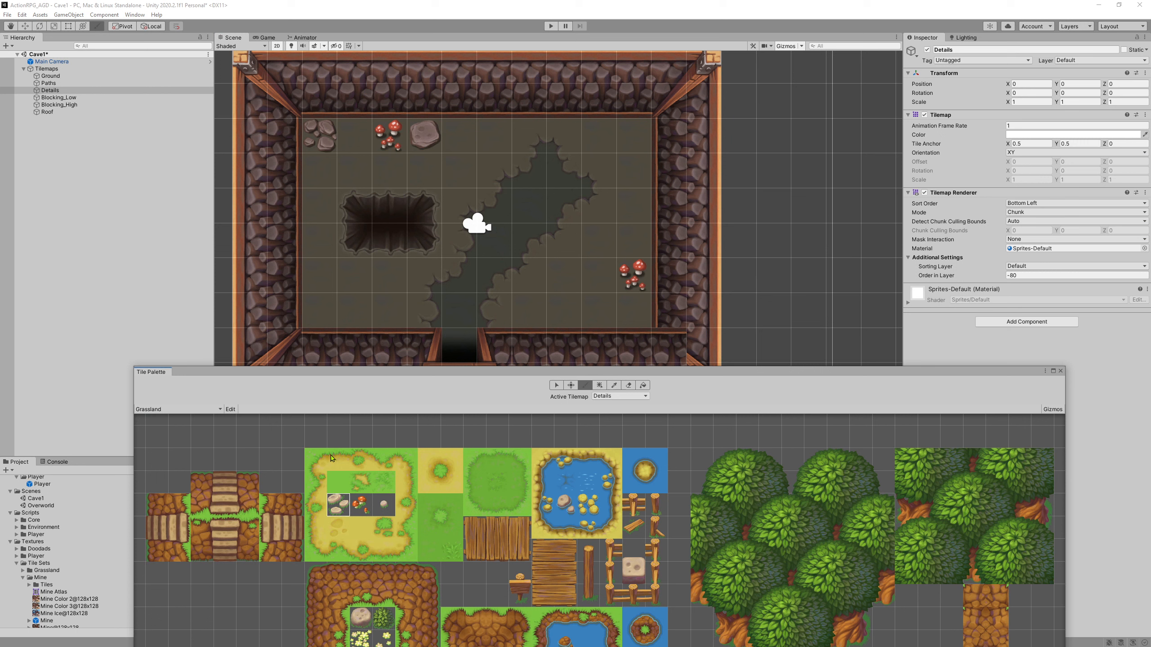
click(384, 504)
click(361, 504)
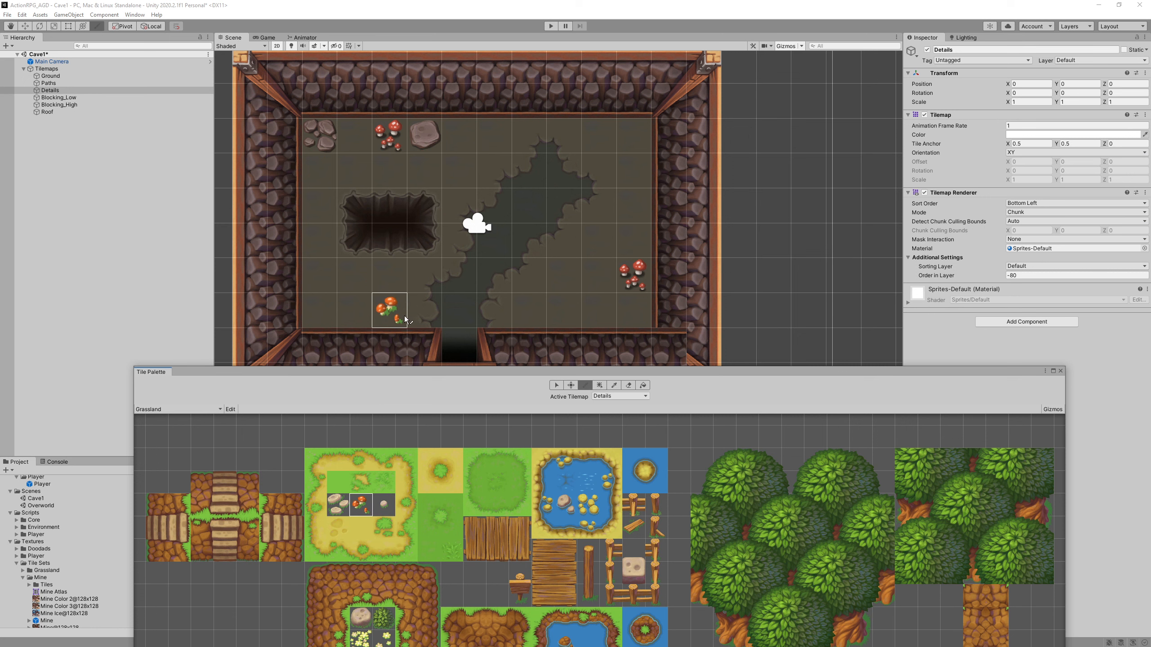
click(166, 409)
click(150, 425)
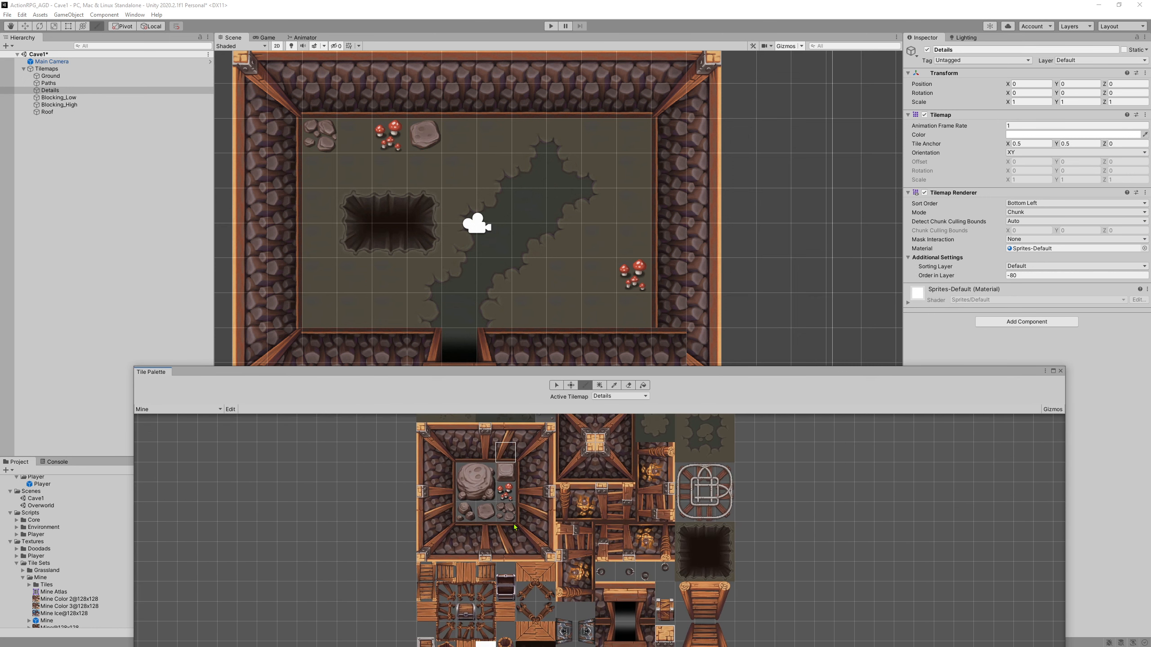
Paint matching lantern tiles on the Blocking_High tilemap in the middle of the room's upper wall and right wall.
scroll(514, 527, up, 2)
middle_drag(661, 524, 533, 526)
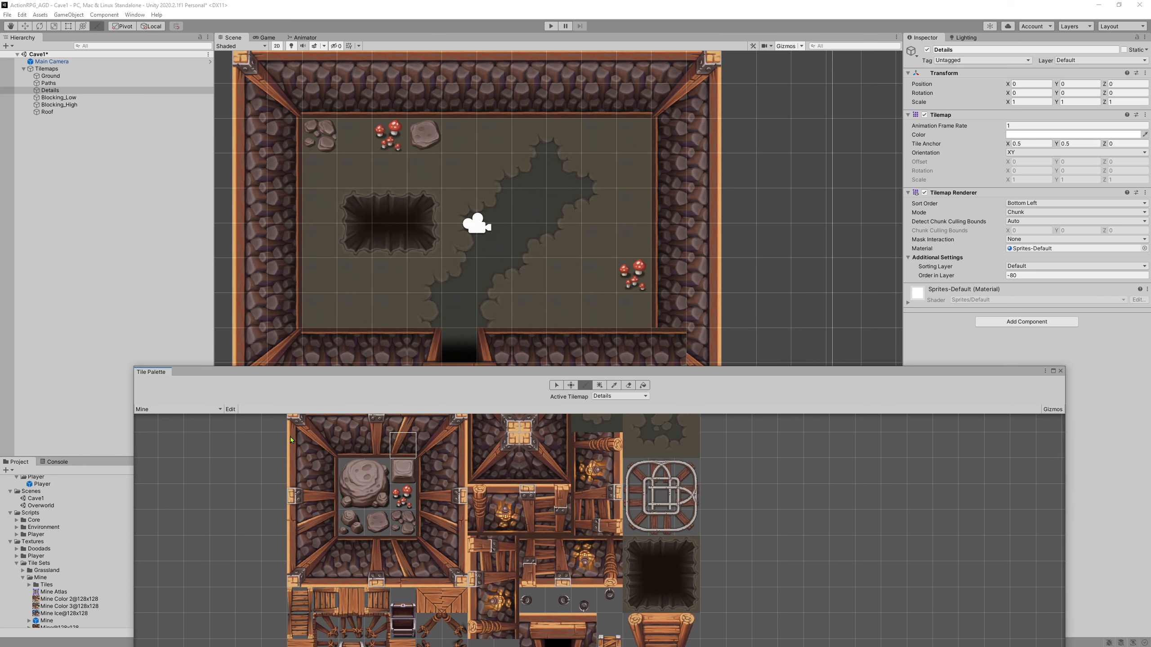
click(505, 505)
click(74, 105)
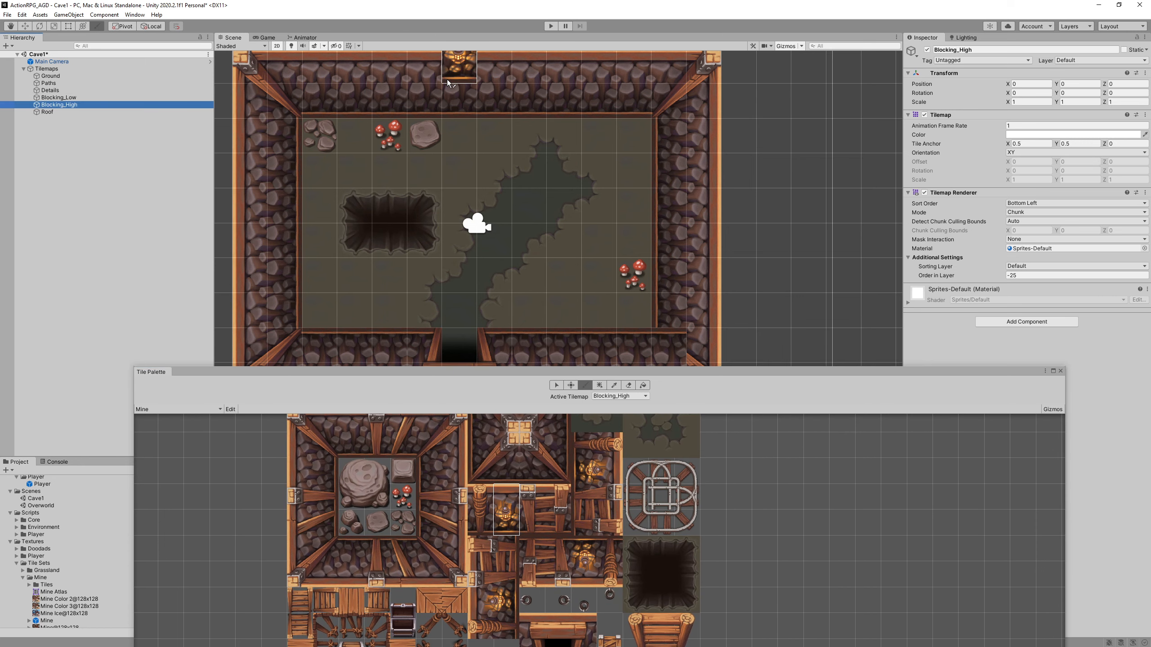
click(463, 104)
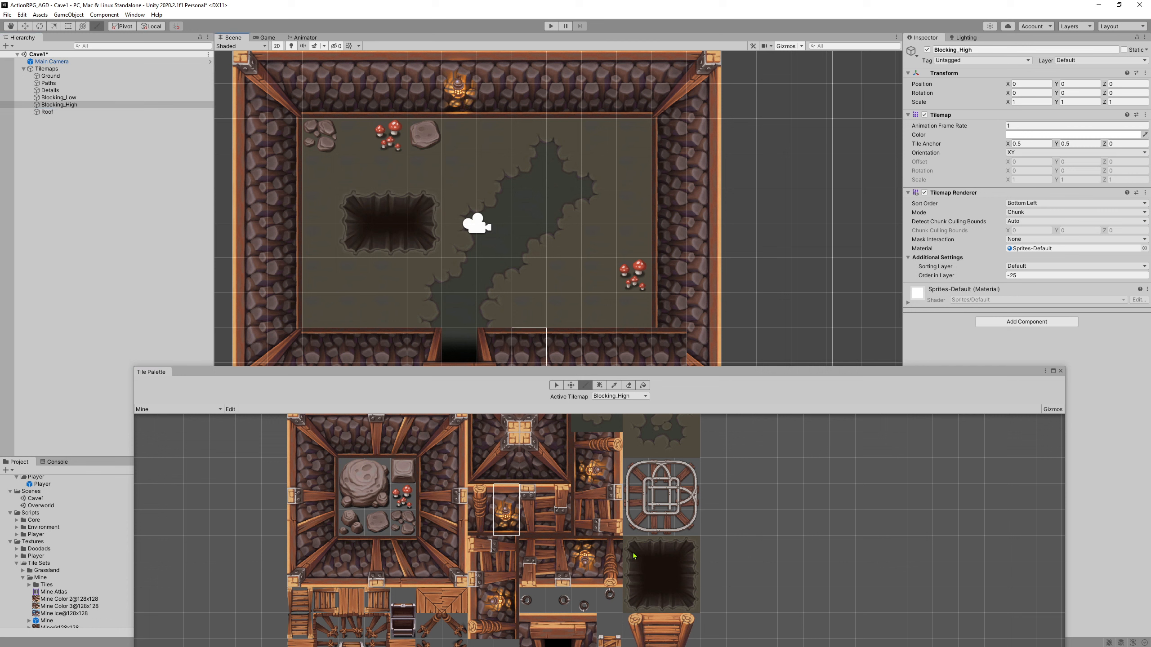
click(577, 470)
click(679, 205)
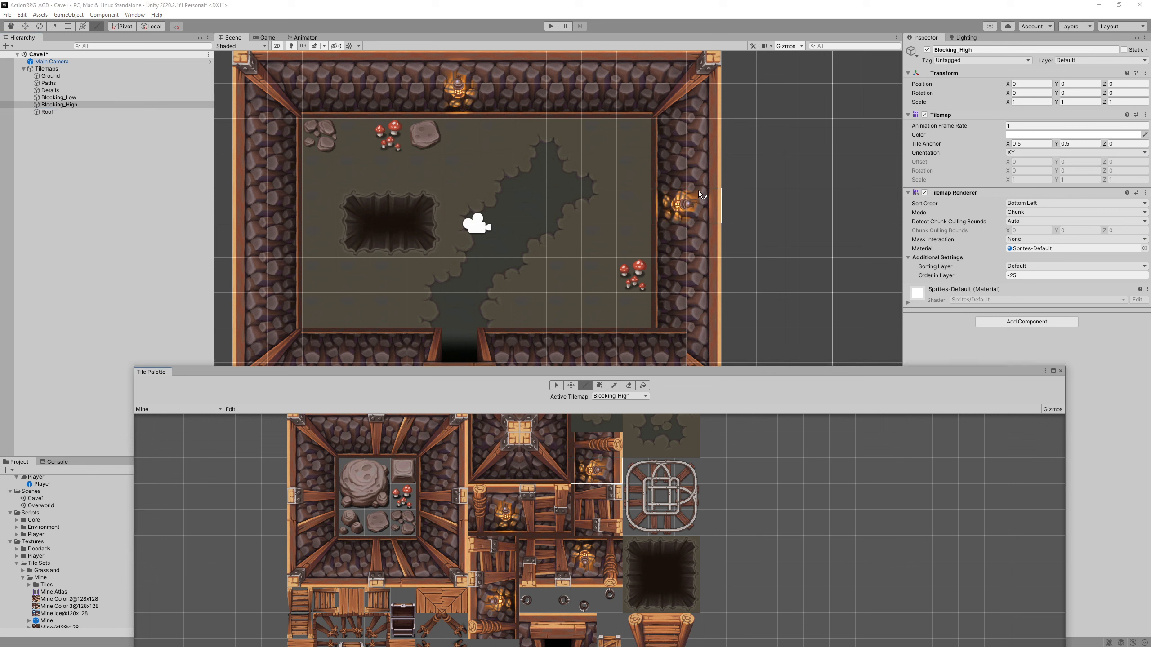
Paint the lower-wall lantern tile on Blocking_High on both sides of the doorway.
click(588, 575)
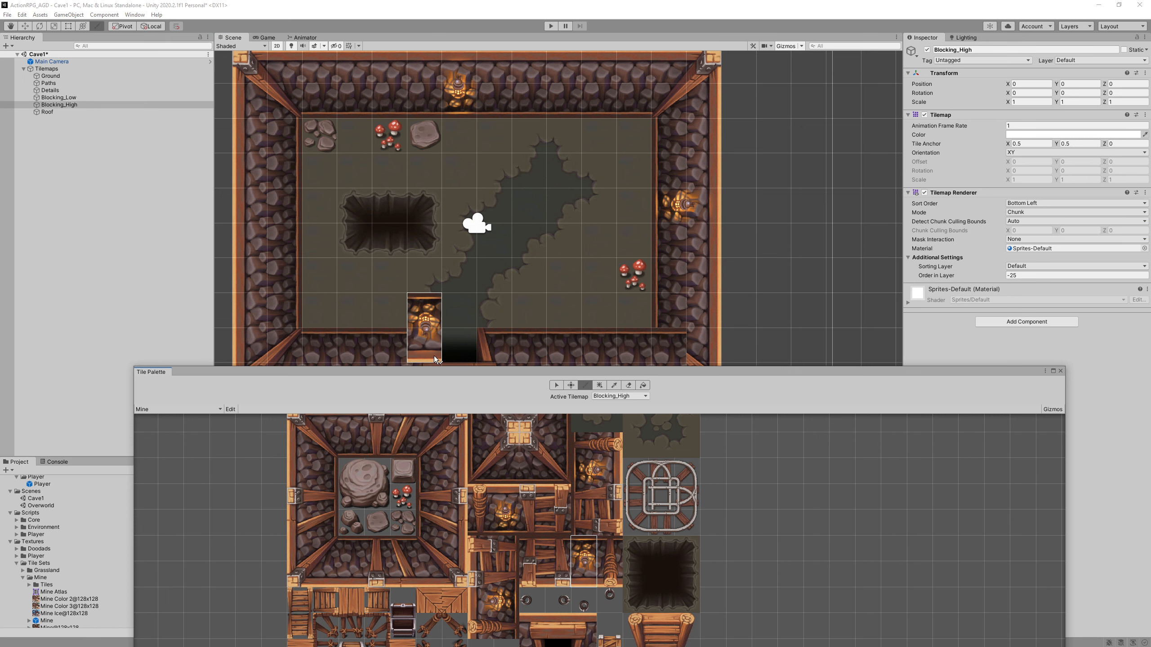
middle_drag(494, 258, 460, 157)
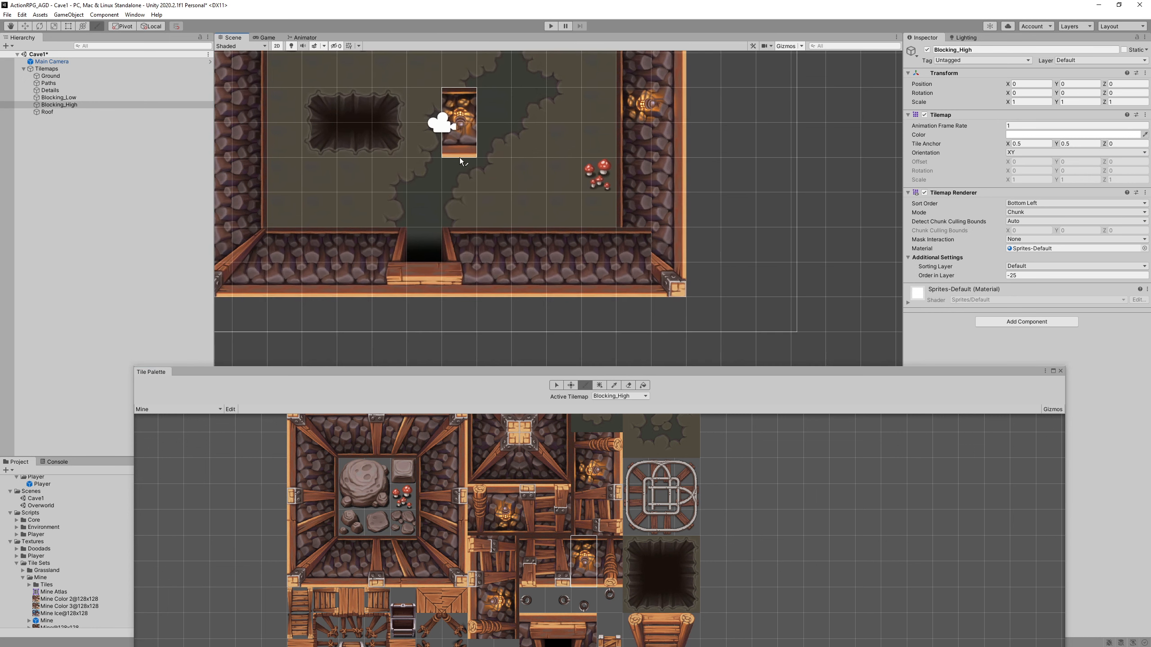
click(369, 274)
click(495, 245)
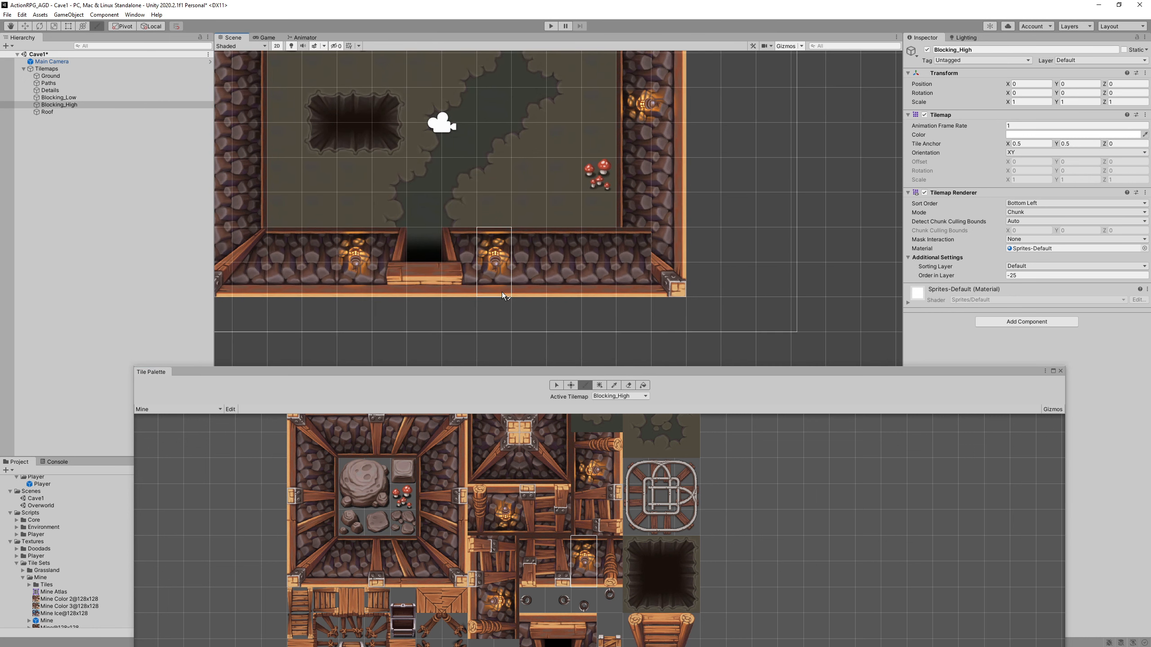
Paint the left-wall lantern tile on Blocking_High, level with the lantern on the right wall.
middle_drag(342, 121, 414, 221)
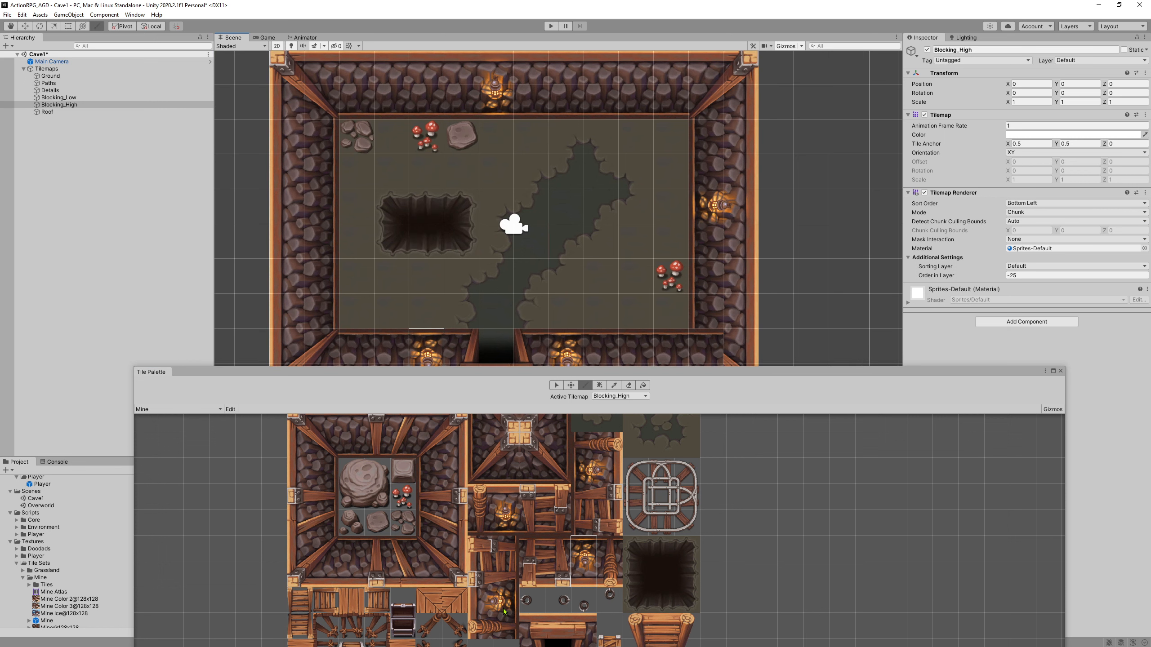
click(484, 599)
click(345, 241)
click(326, 206)
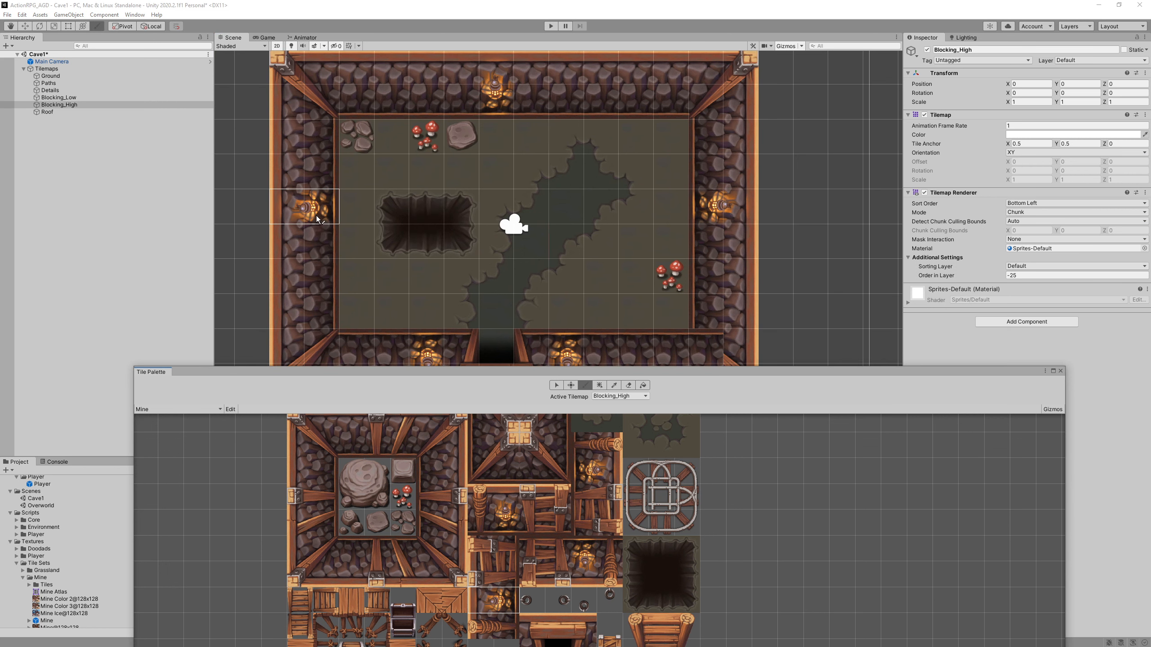
Frame the whole room in the scene view and close the Tile Palette.
scroll(551, 175, down, 5)
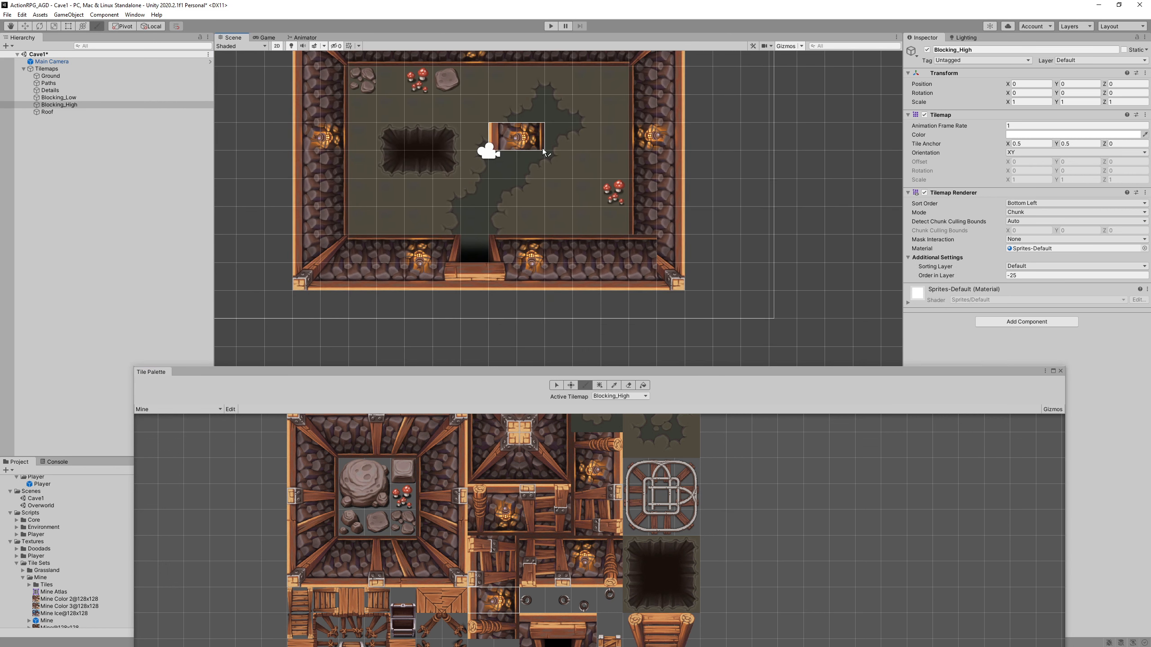
middle_drag(580, 154, 576, 215)
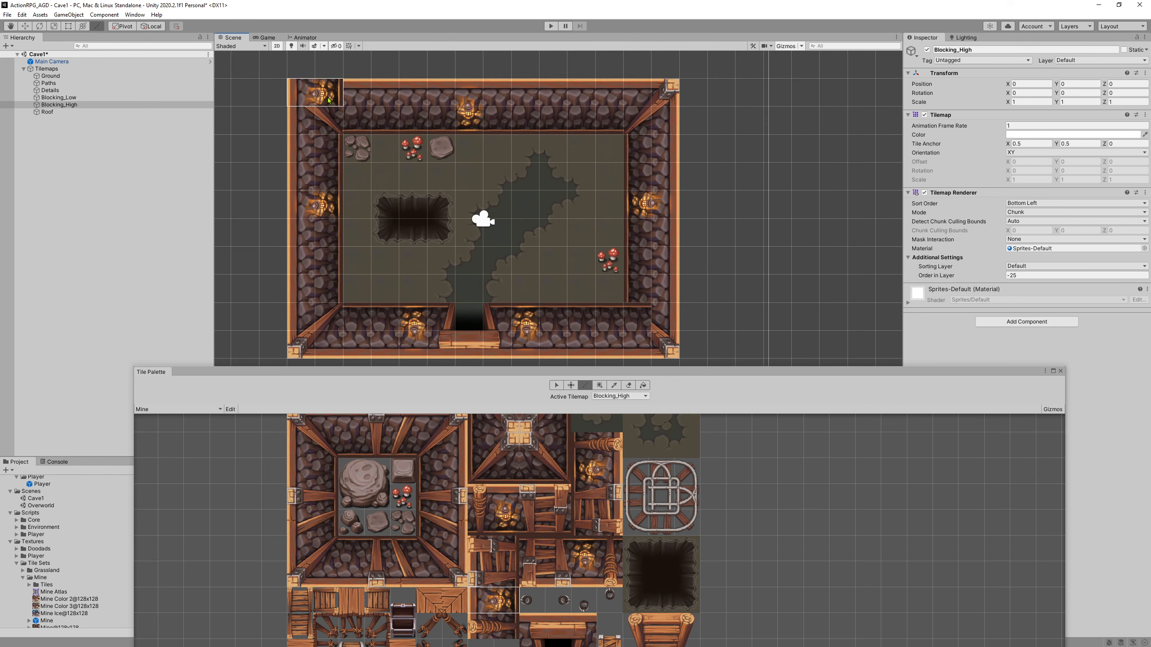
middle_drag(463, 212, 490, 190)
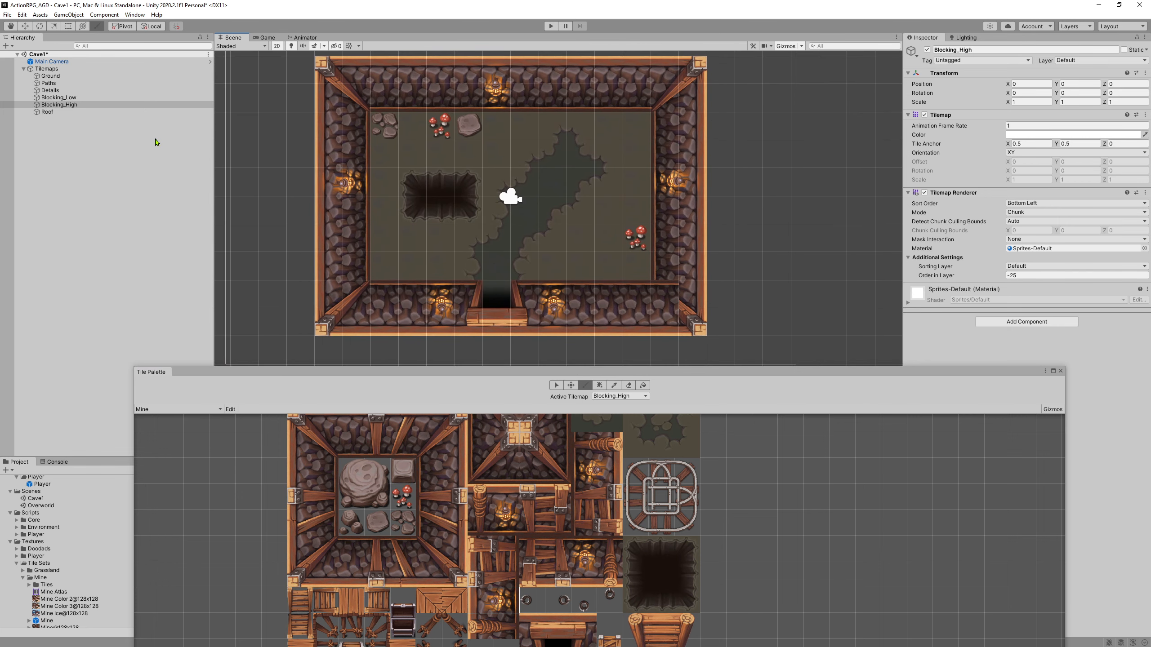
drag(793, 376, 718, 116)
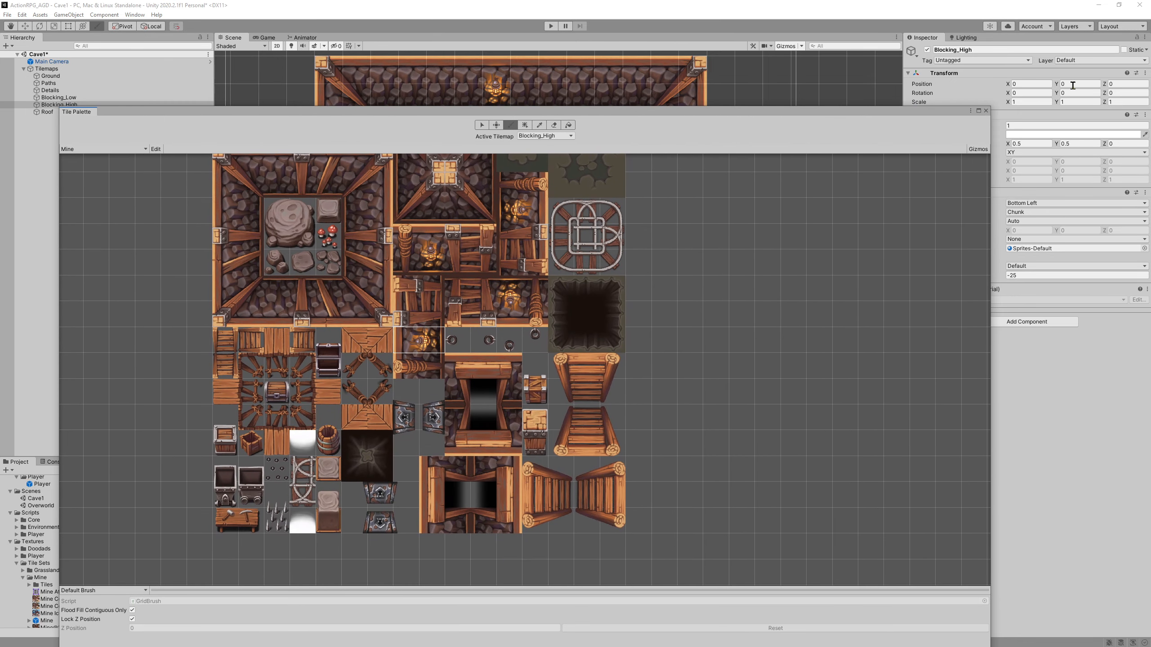
click(986, 112)
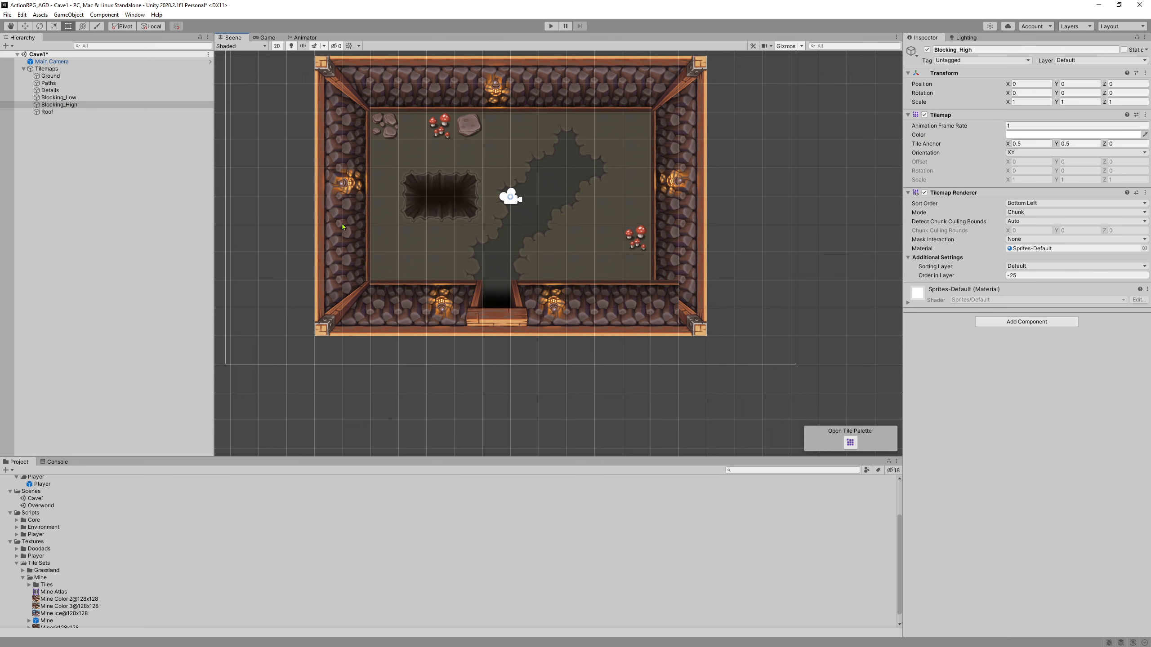
Place the Player prefab just above the doorway at position X -0.5, Y -2 and save the scene.
click(38, 484)
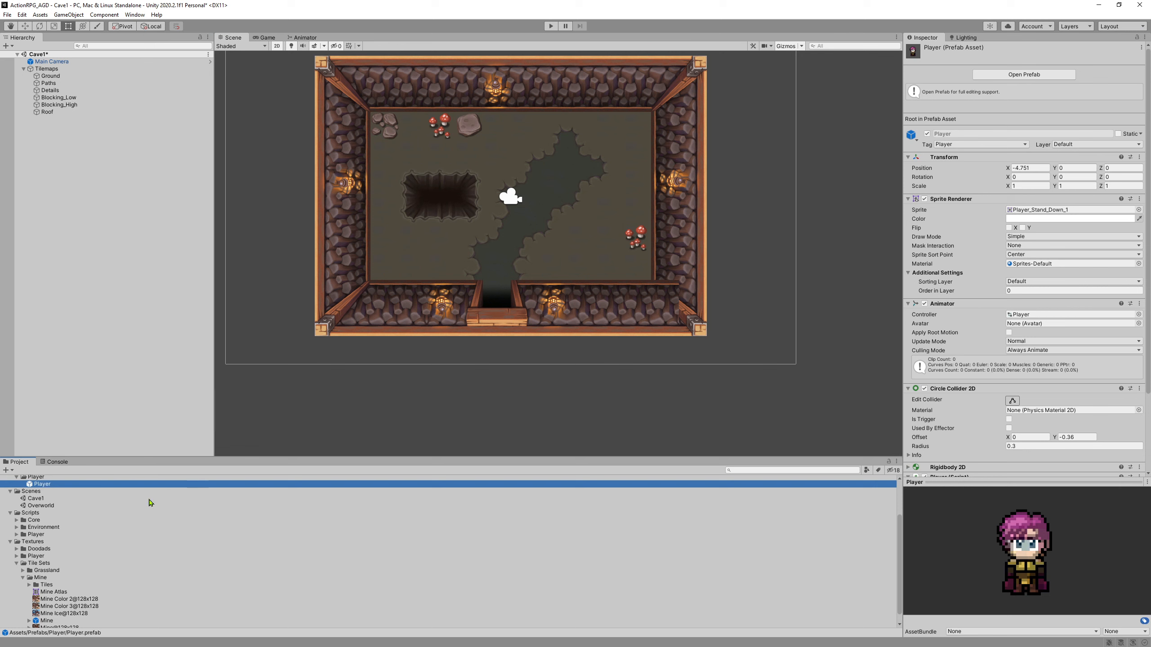
drag(32, 486, 497, 262)
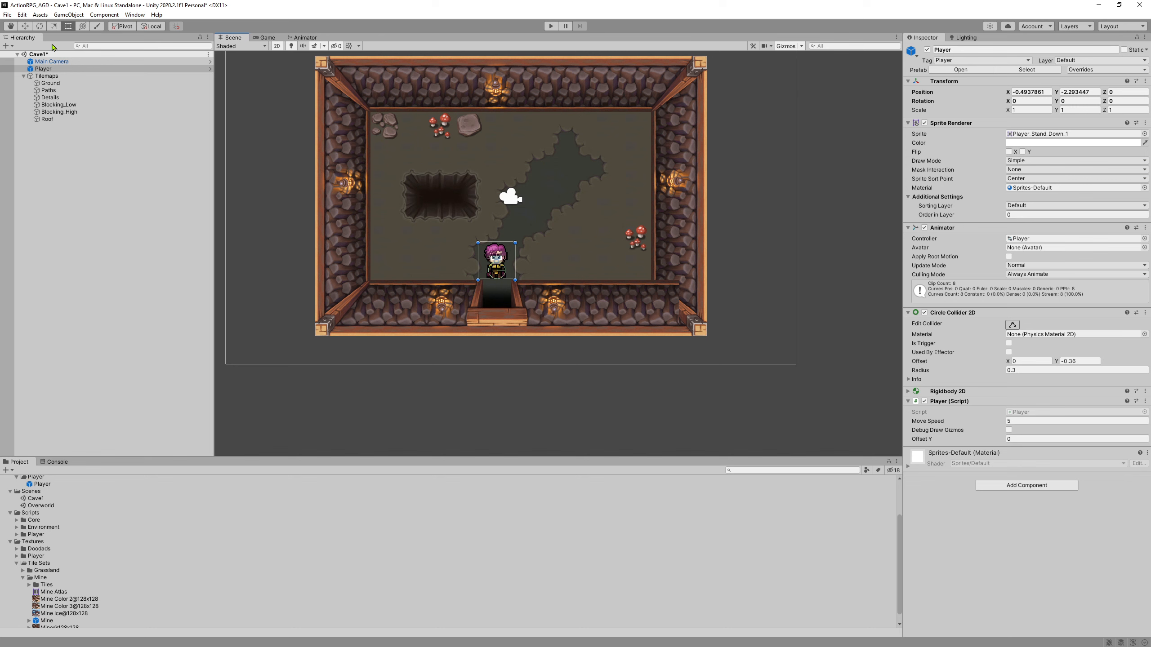
click(21, 24)
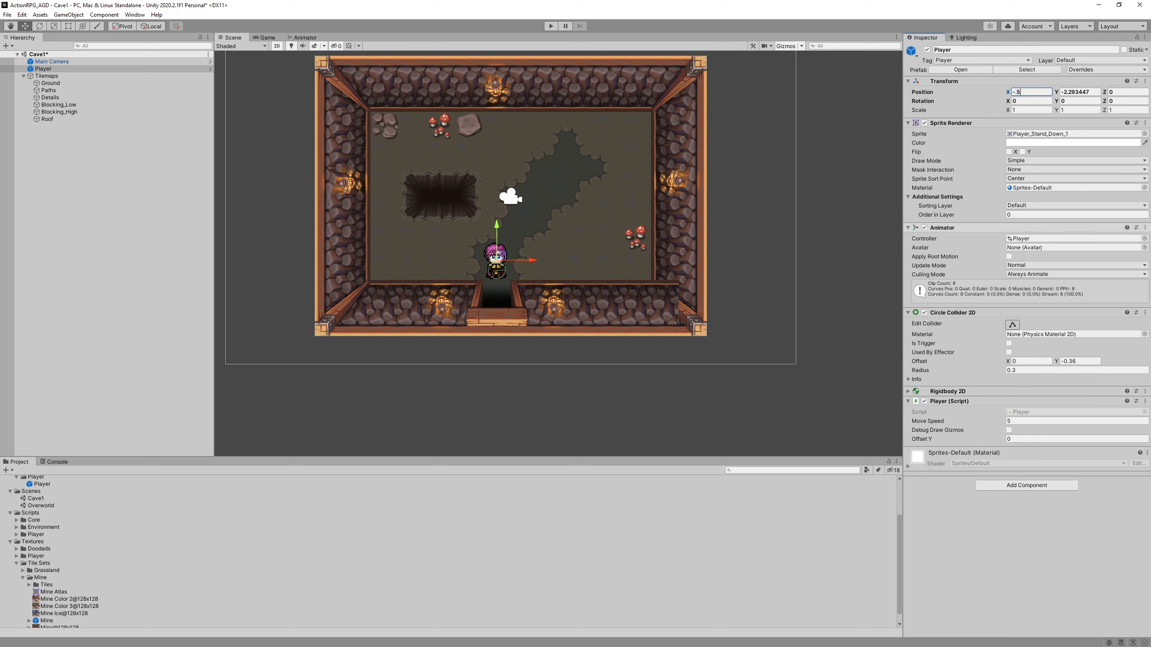
key(Tab)
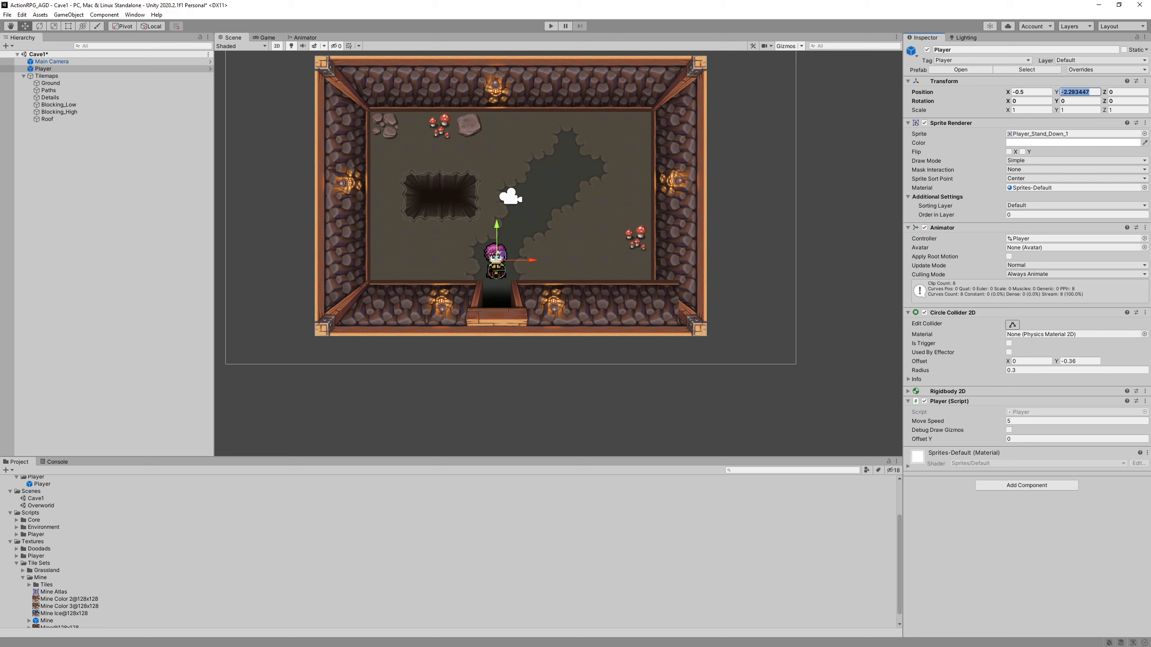
text(-2)
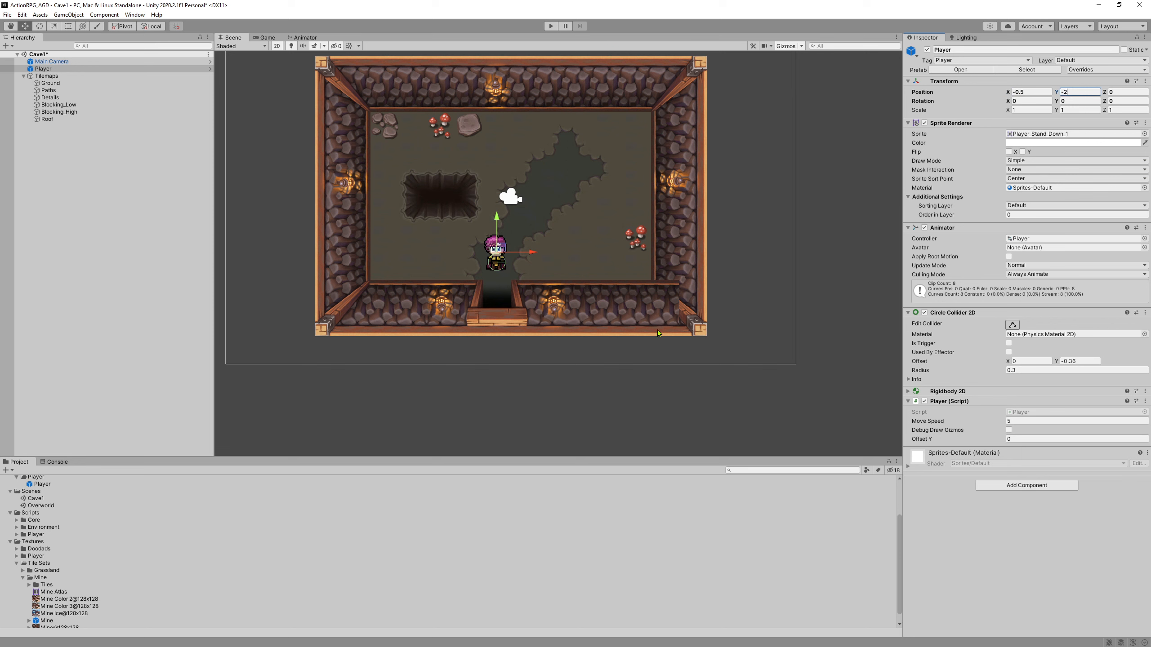
click(110, 268)
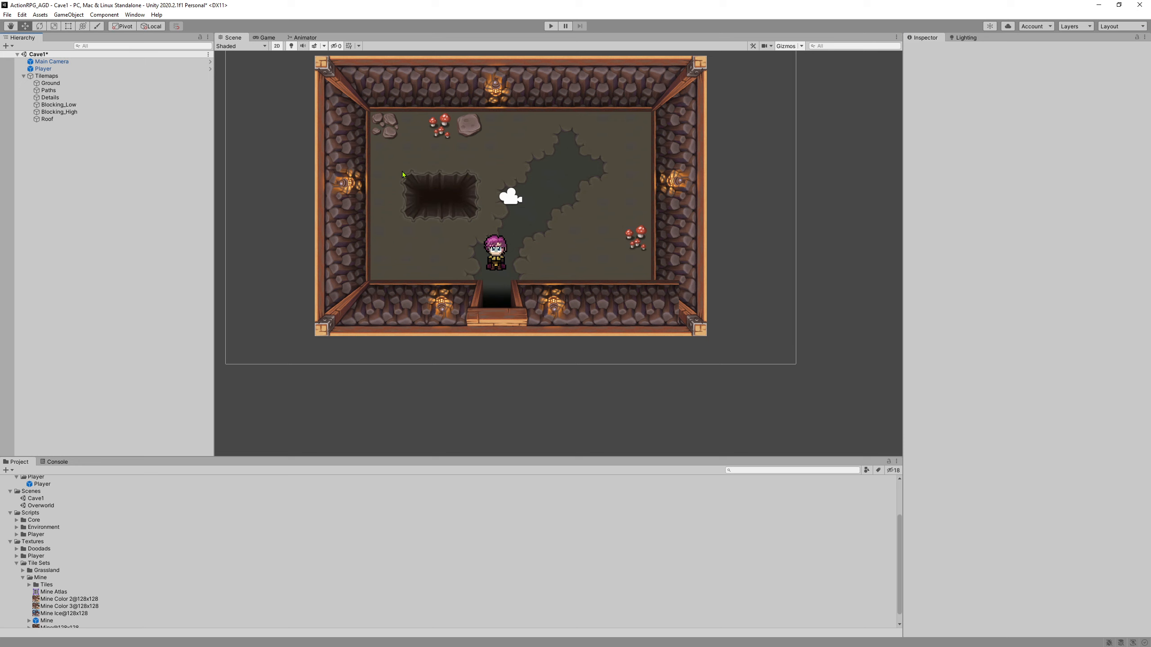
click(7, 14)
click(22, 52)
Play-test the scene, walking the player around the floor, the walls and the pit to check for collisions, and stop it.
click(550, 25)
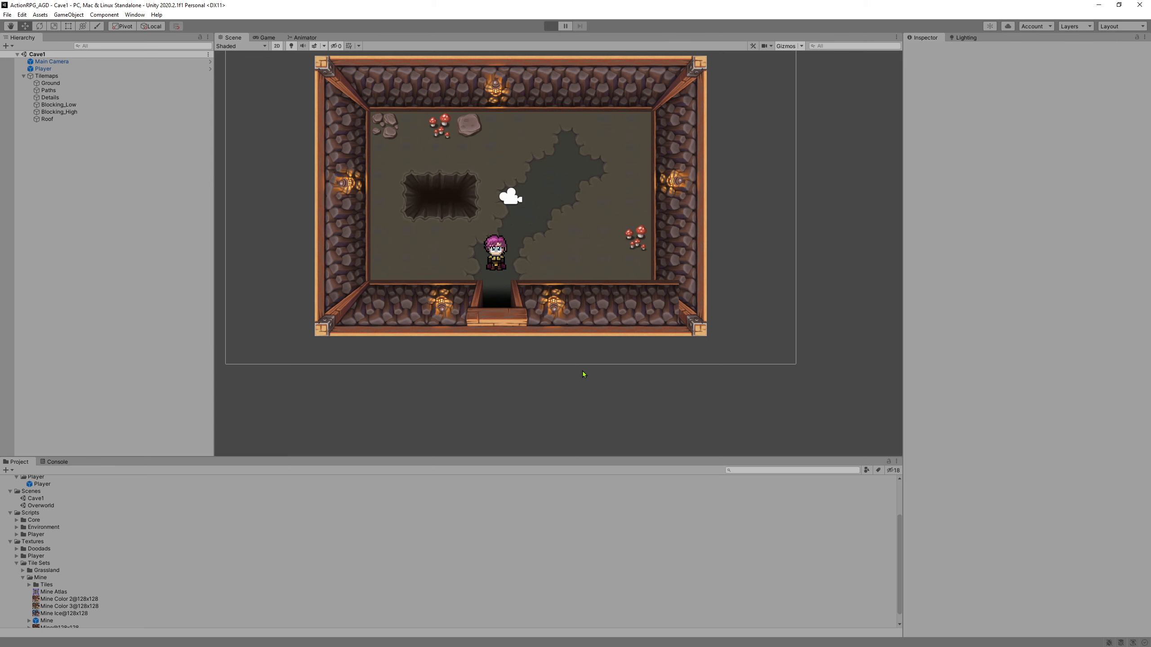
key(d)
key(s)
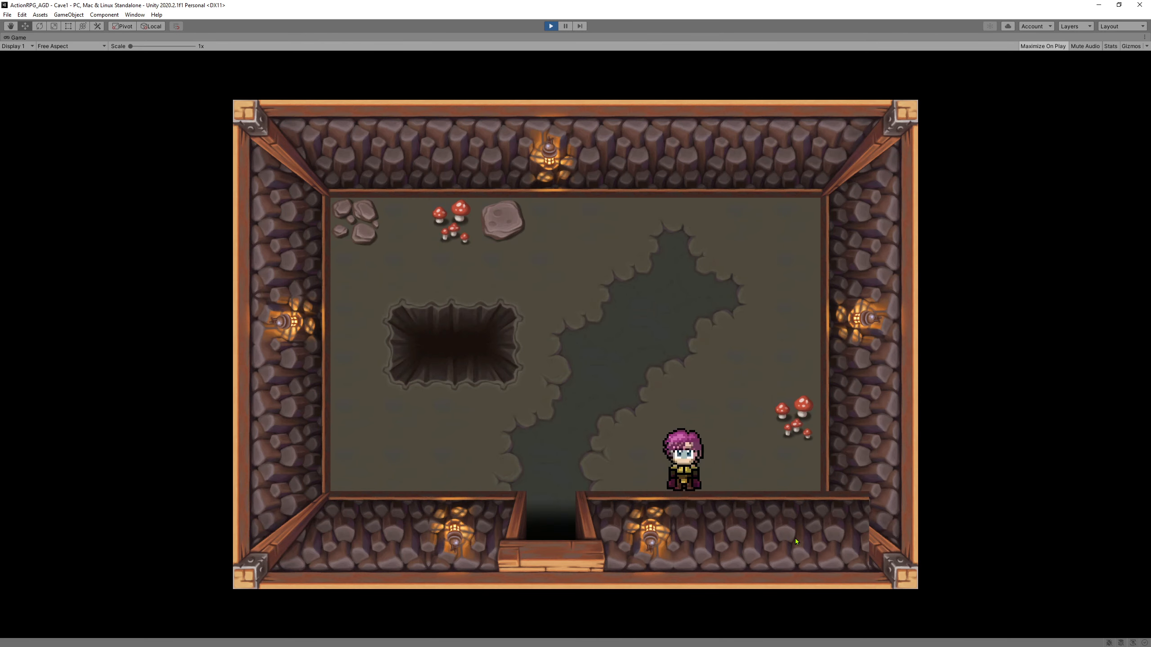
key(s)
key(d)
key(w)
key(a)
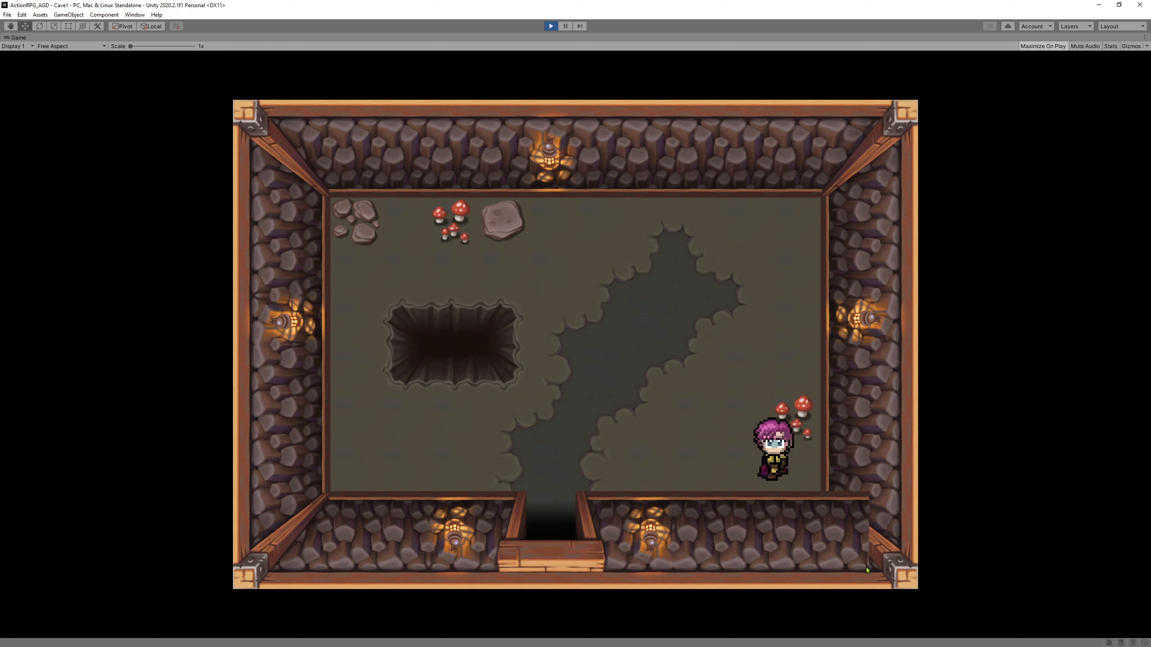
key(d)
key(w)
key(a)
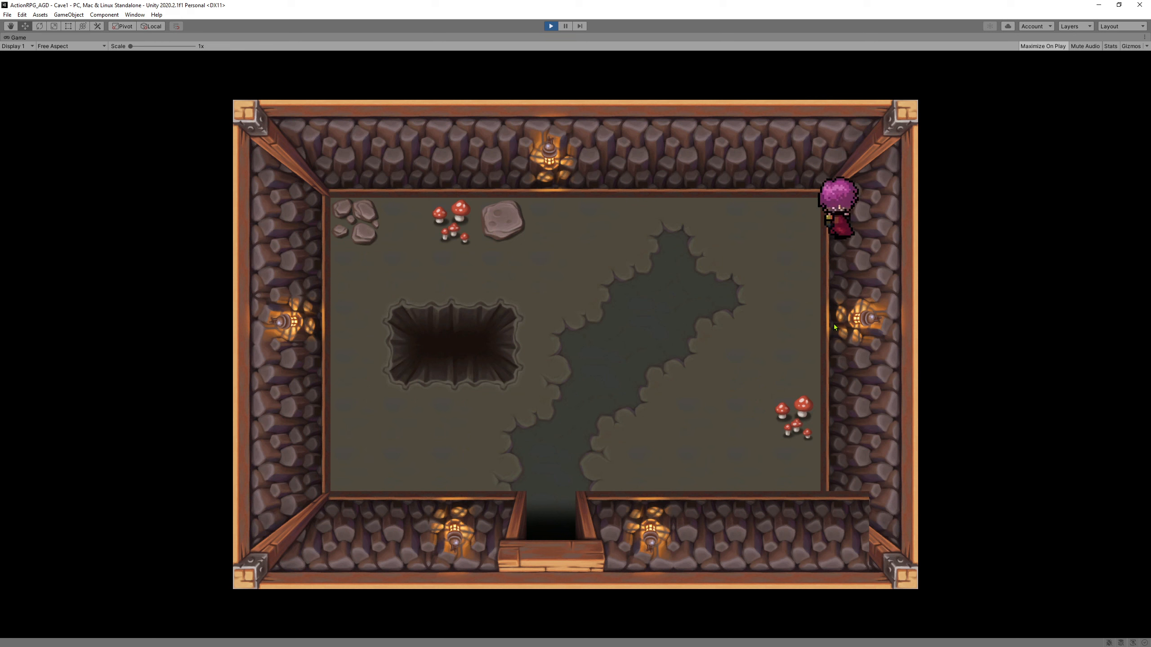
key(s)
key(a)
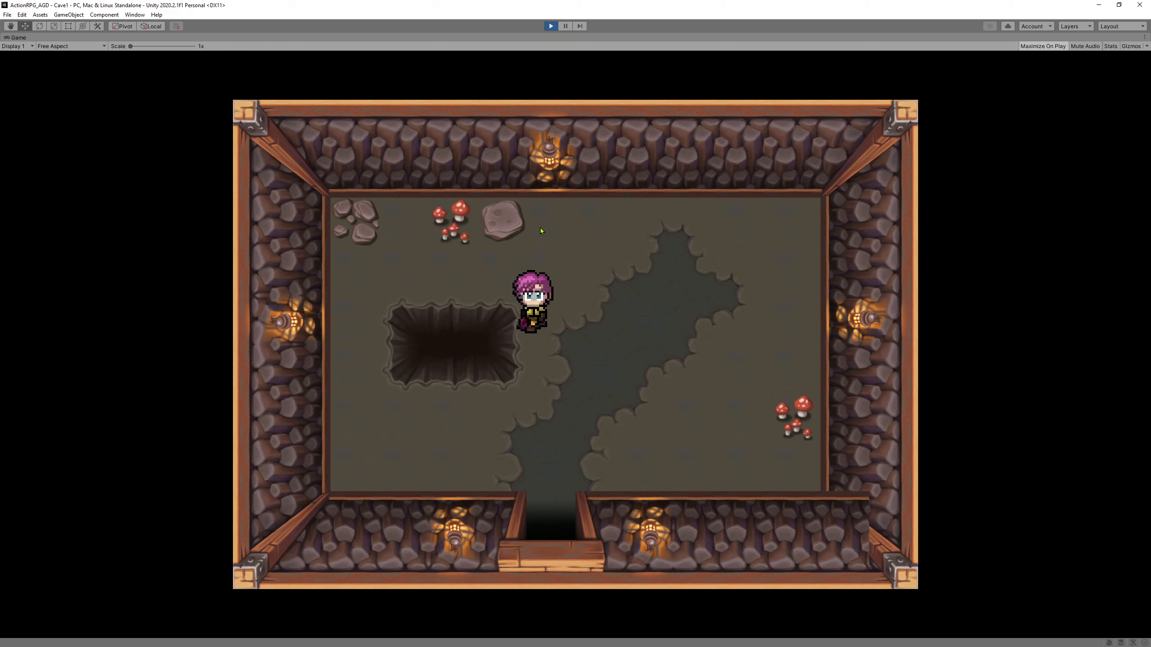
key(a)
key(s)
key(ctrl+p)
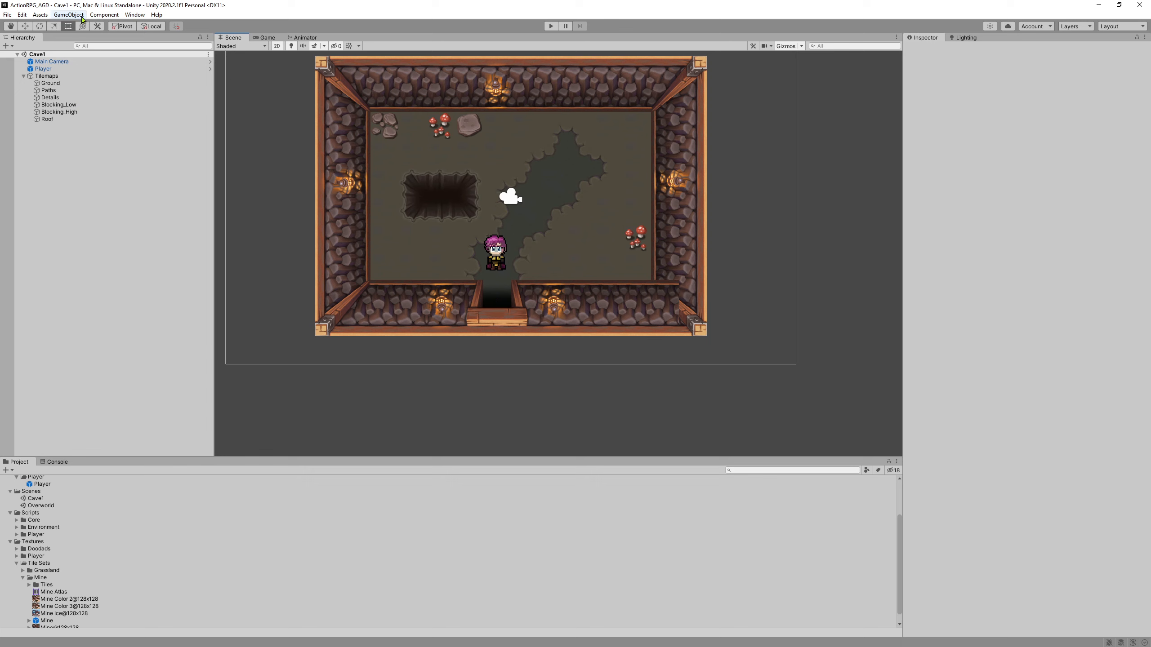
Add a Tilemap Collider 2D and a Composite Collider 2D to the Blocking_Low tilemap.
click(59, 105)
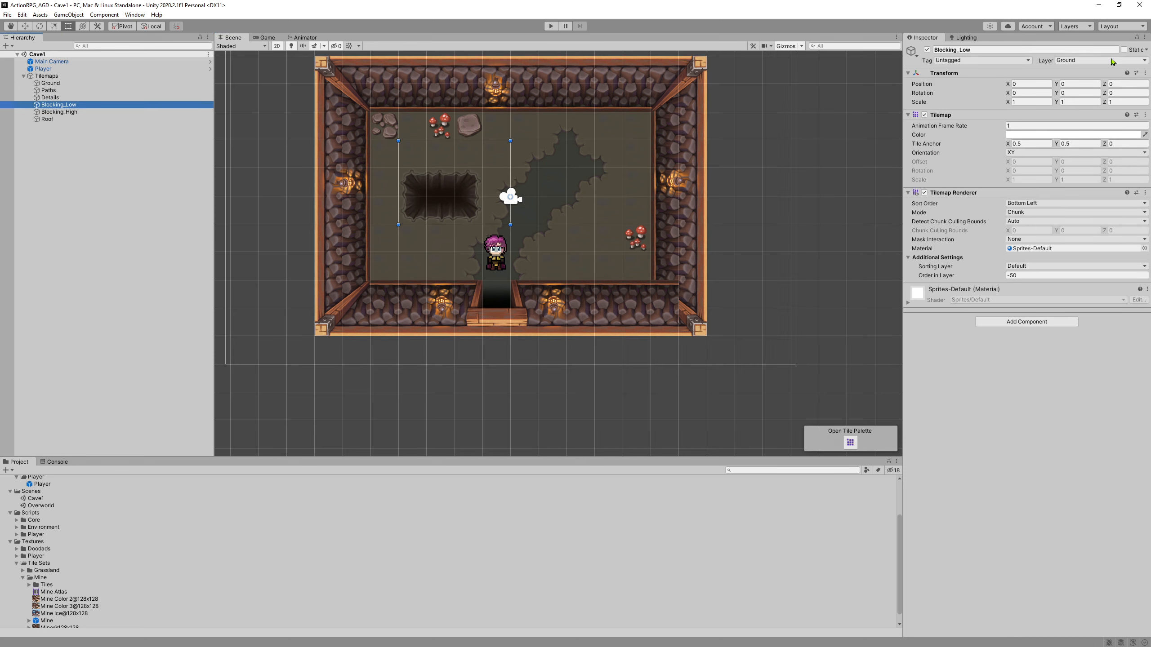
click(104, 14)
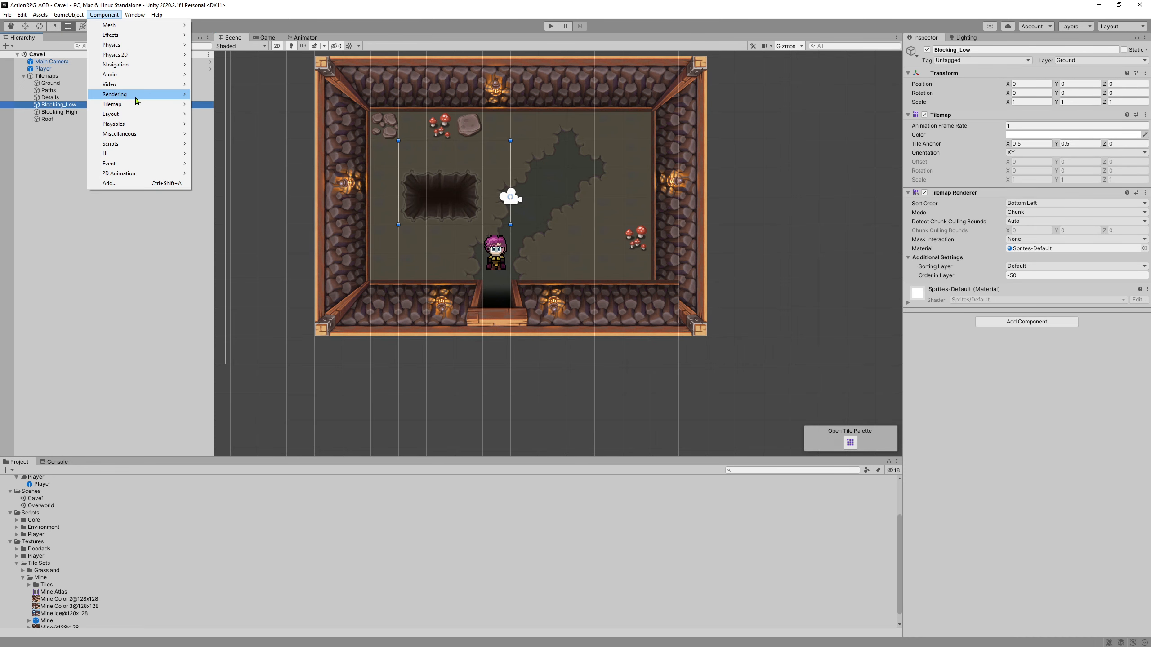
mouse_move(135, 104)
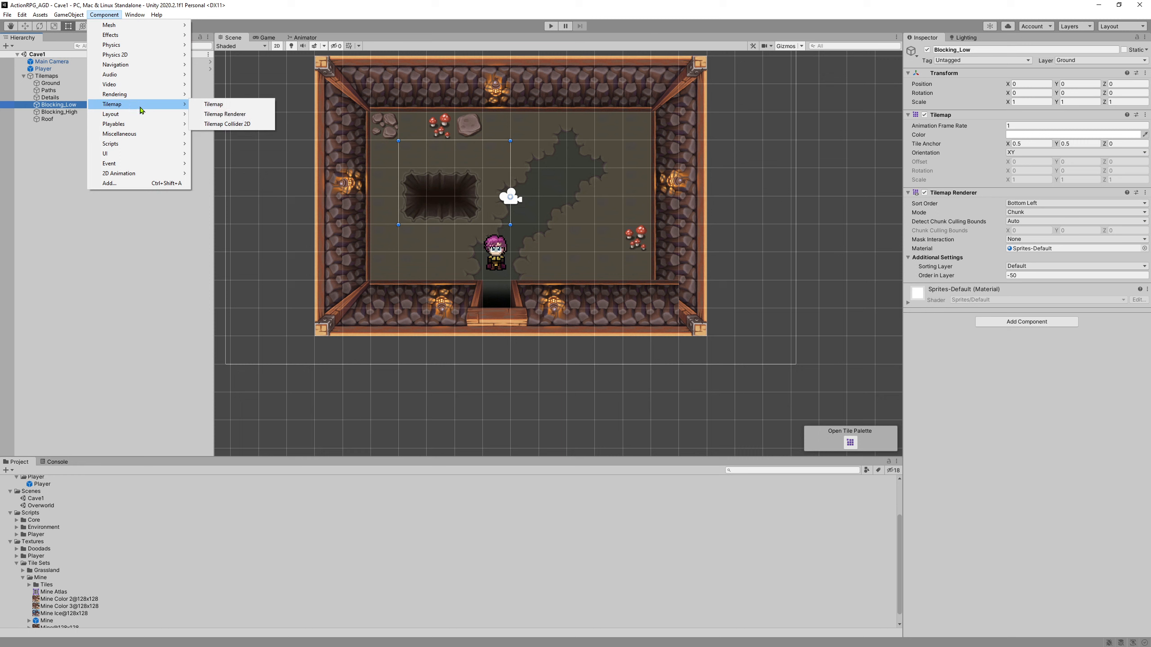
click(235, 124)
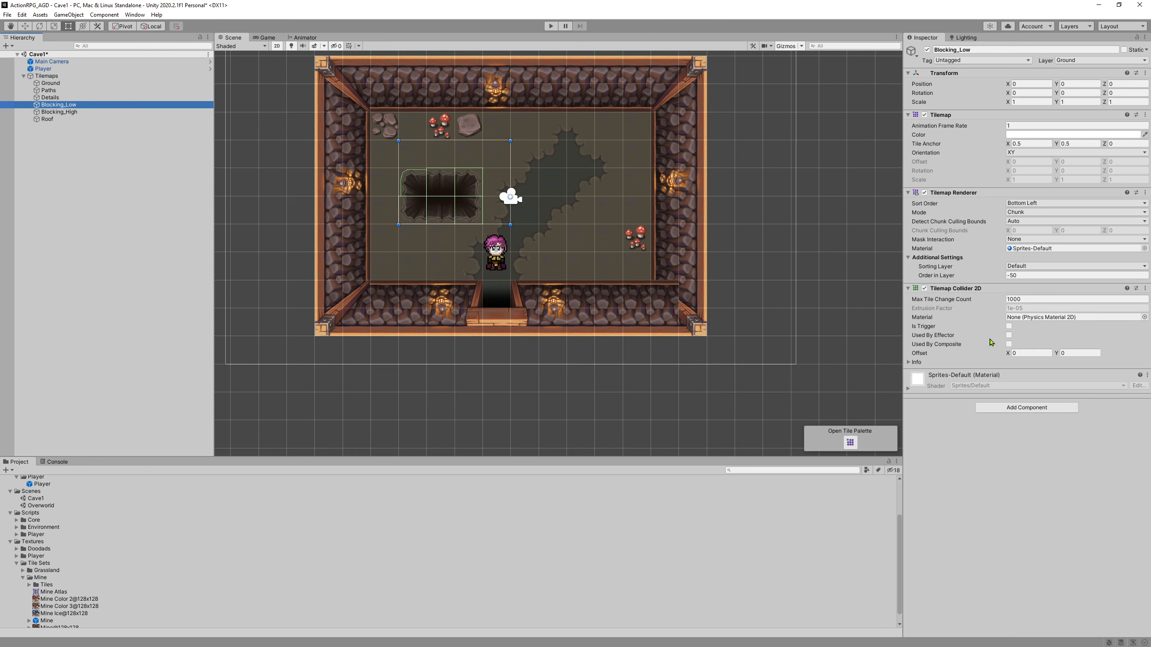
click(99, 15)
mouse_move(153, 95)
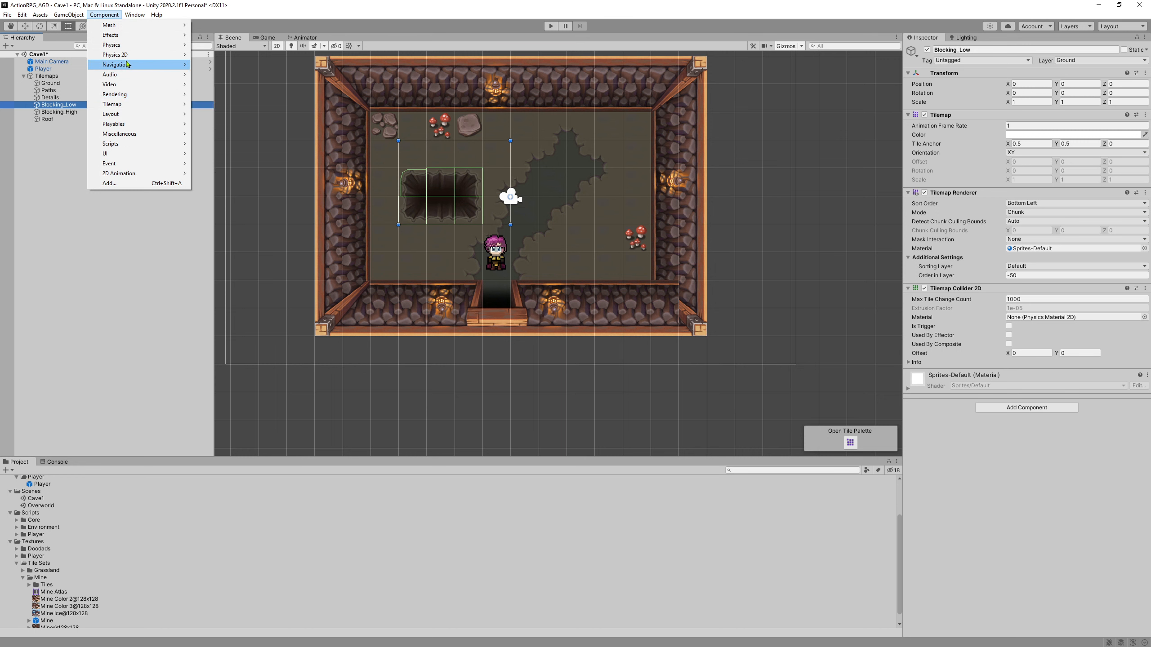
mouse_move(117, 55)
click(261, 117)
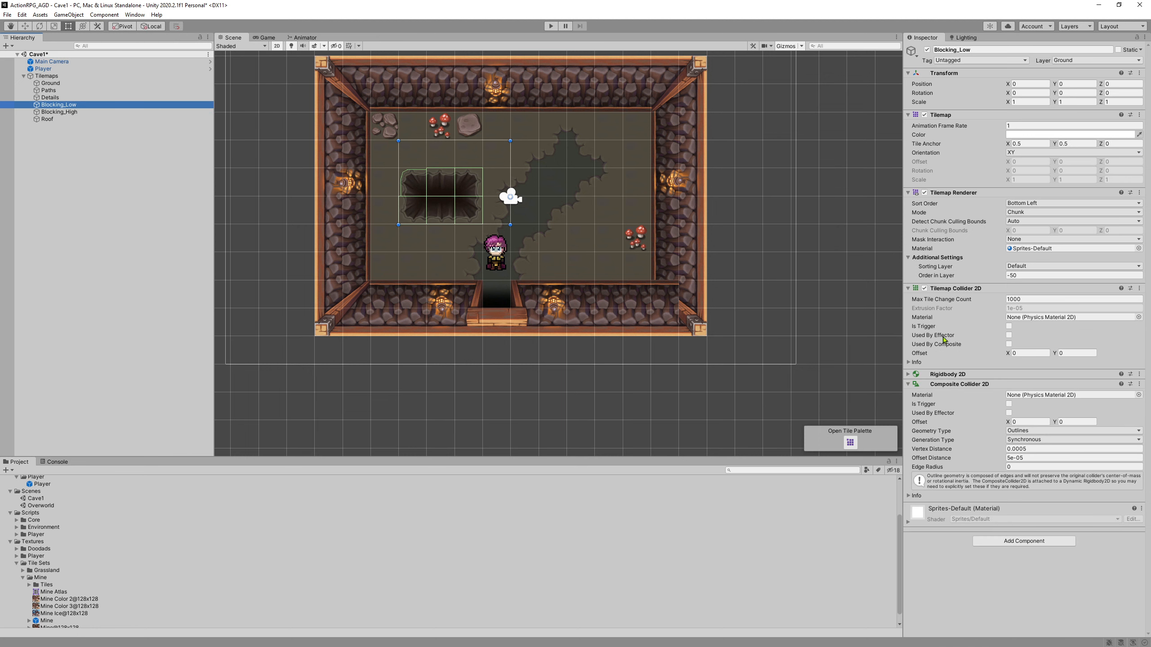
Enable Used By Composite on Blocking_Low's Tilemap Collider 2D and set its Rigidbody 2D body type to Static.
click(1009, 344)
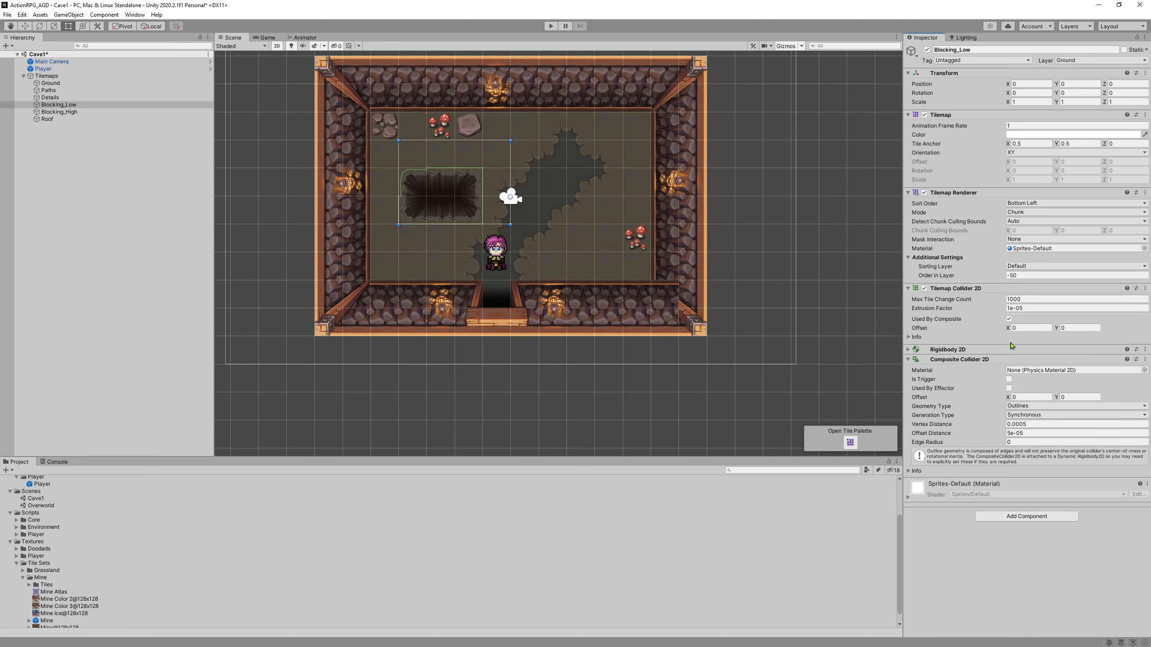
click(965, 348)
click(1034, 358)
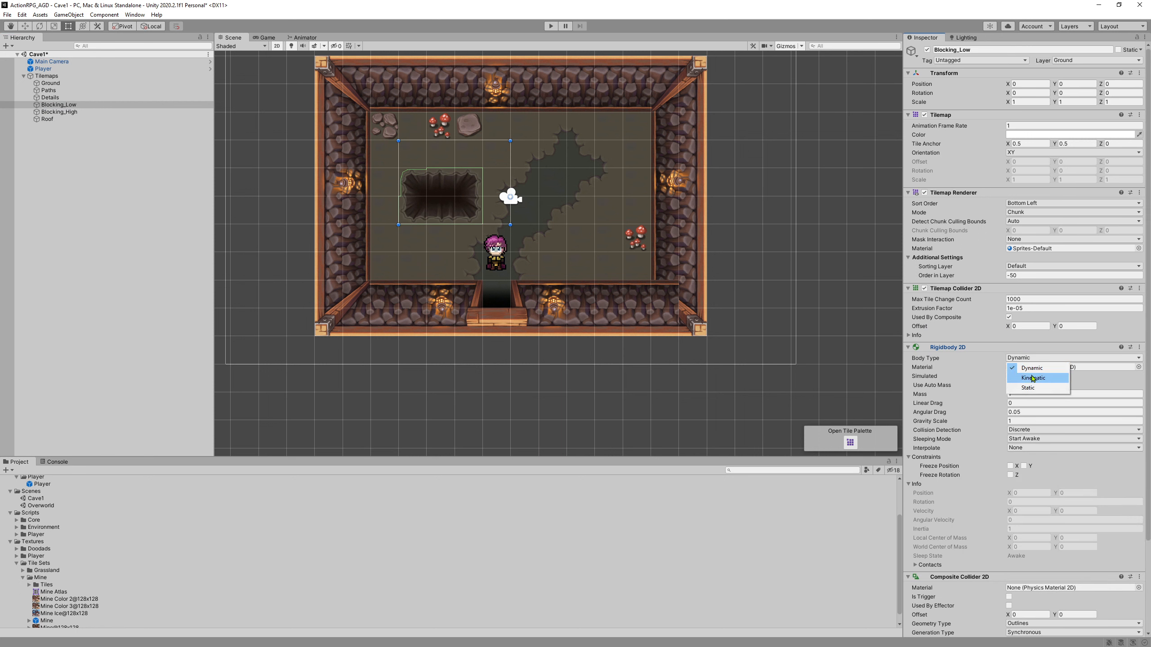
click(1020, 383)
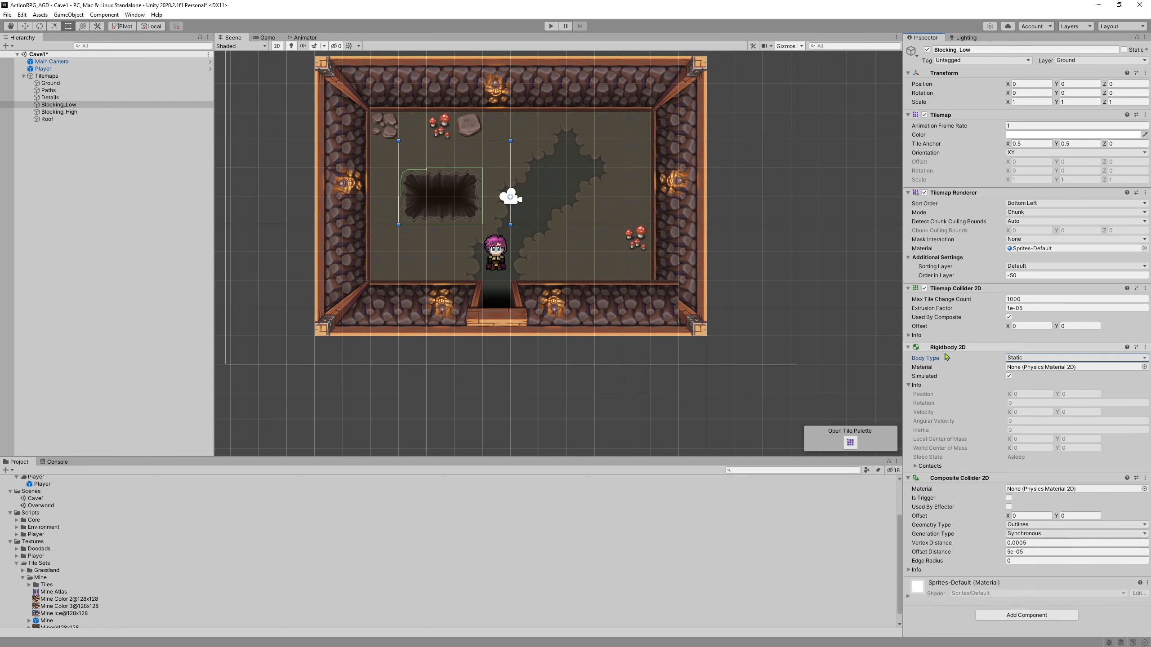
click(908, 347)
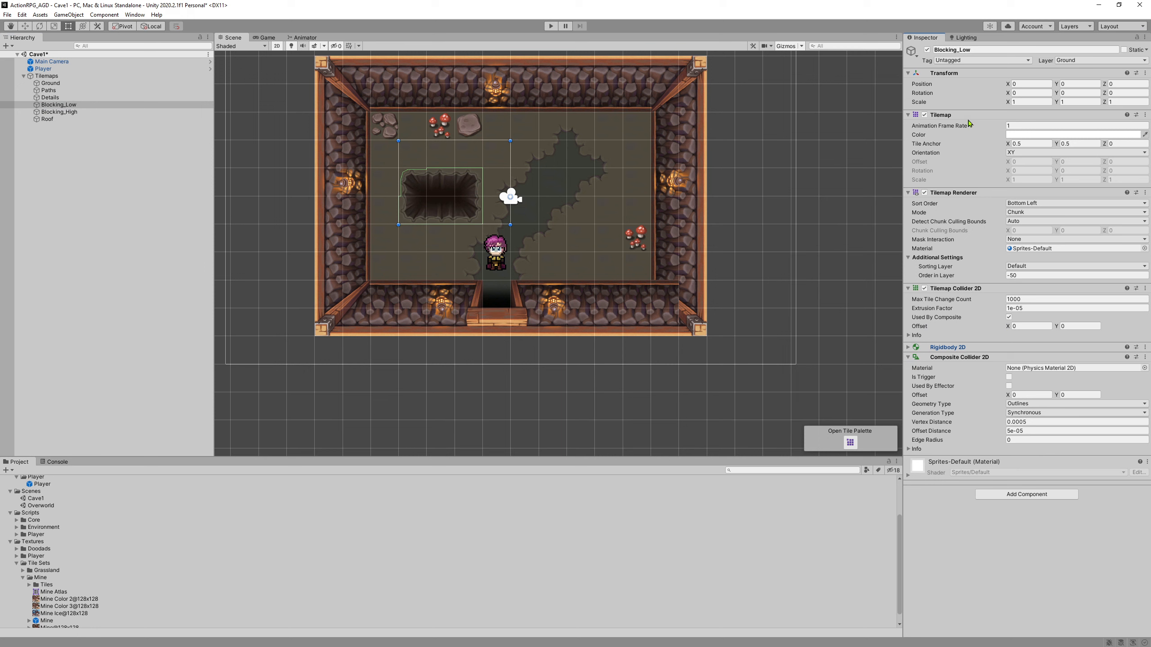
Add a Tilemap Collider 2D and a Composite Collider 2D to the Blocking_High tilemap.
click(59, 111)
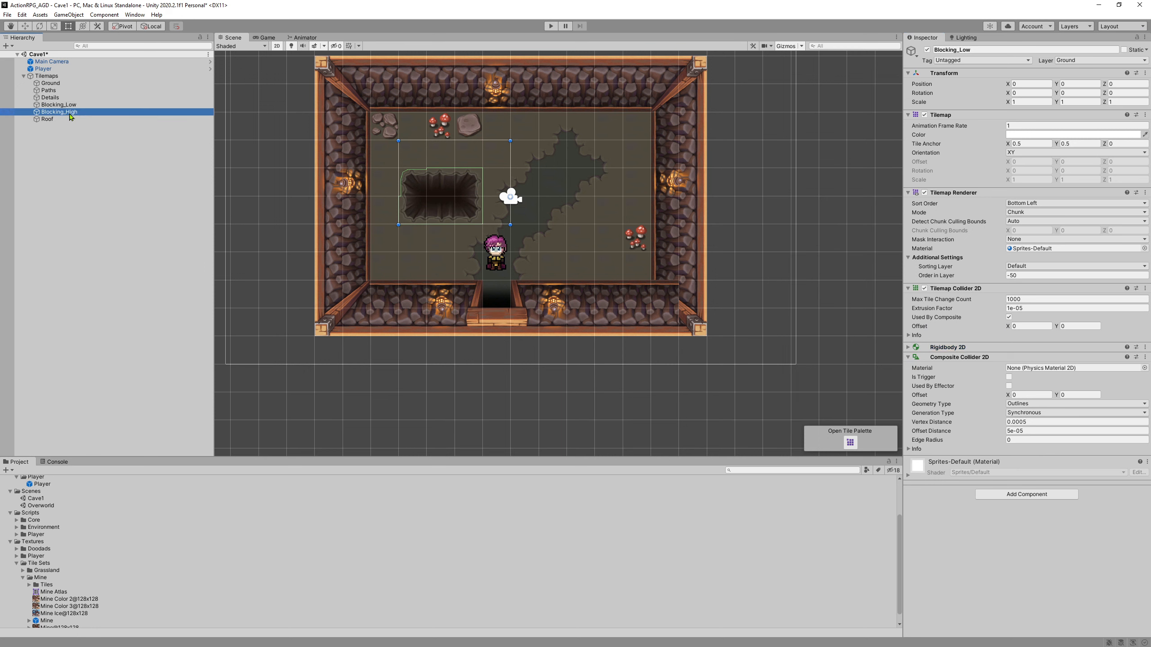
click(106, 15)
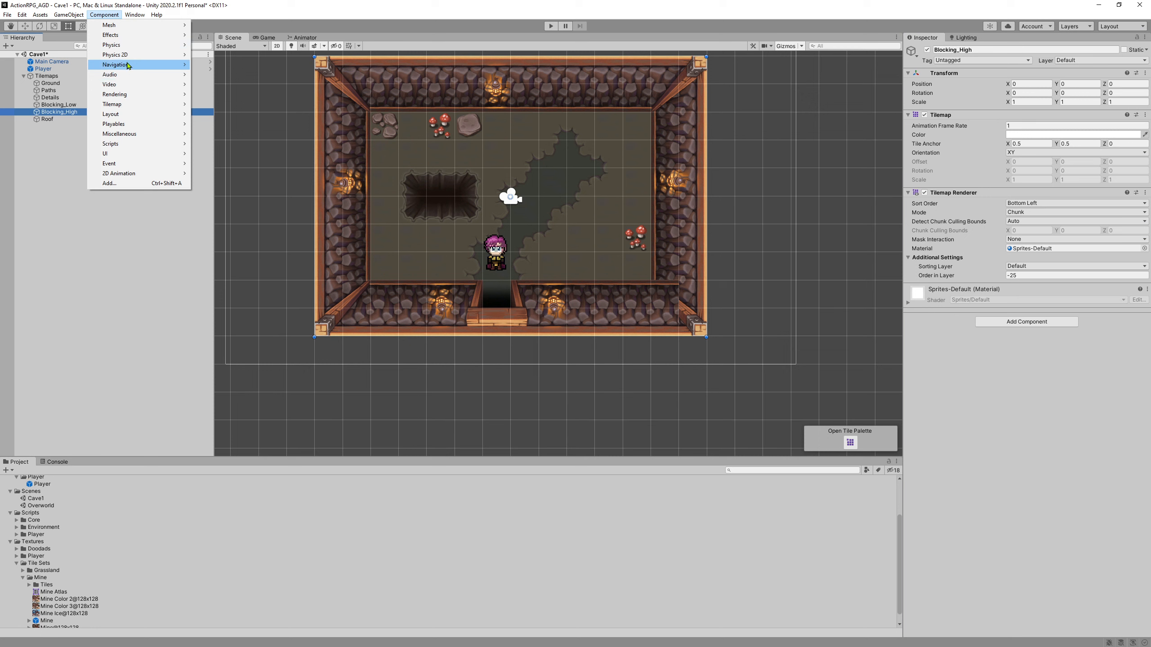
mouse_move(128, 55)
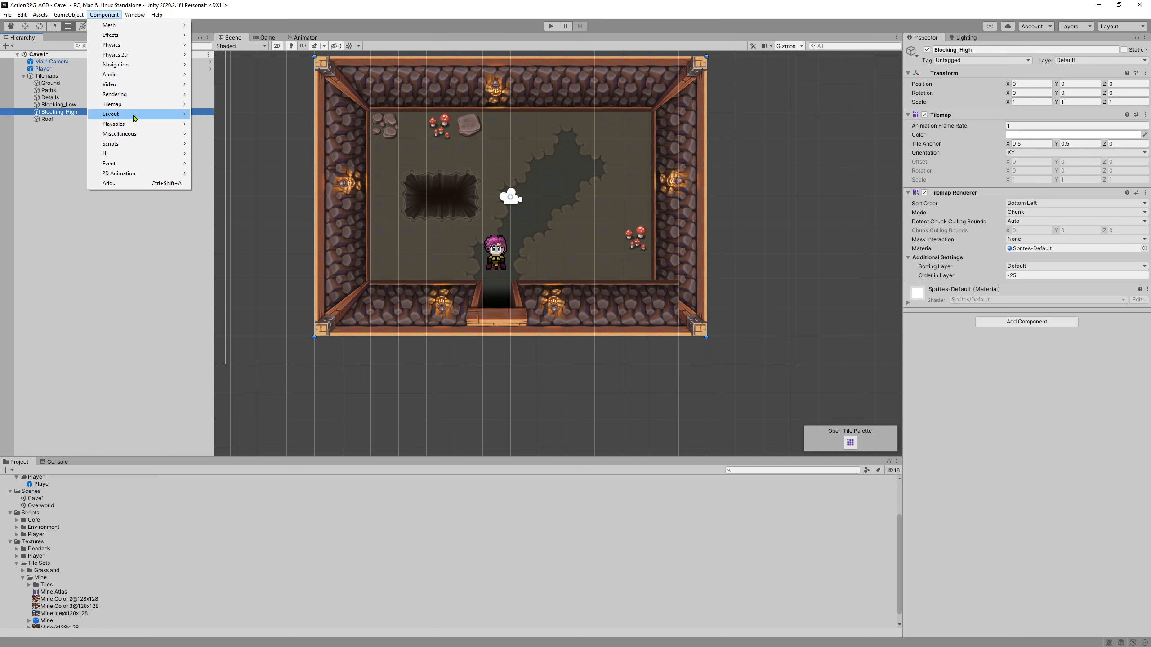
mouse_move(118, 104)
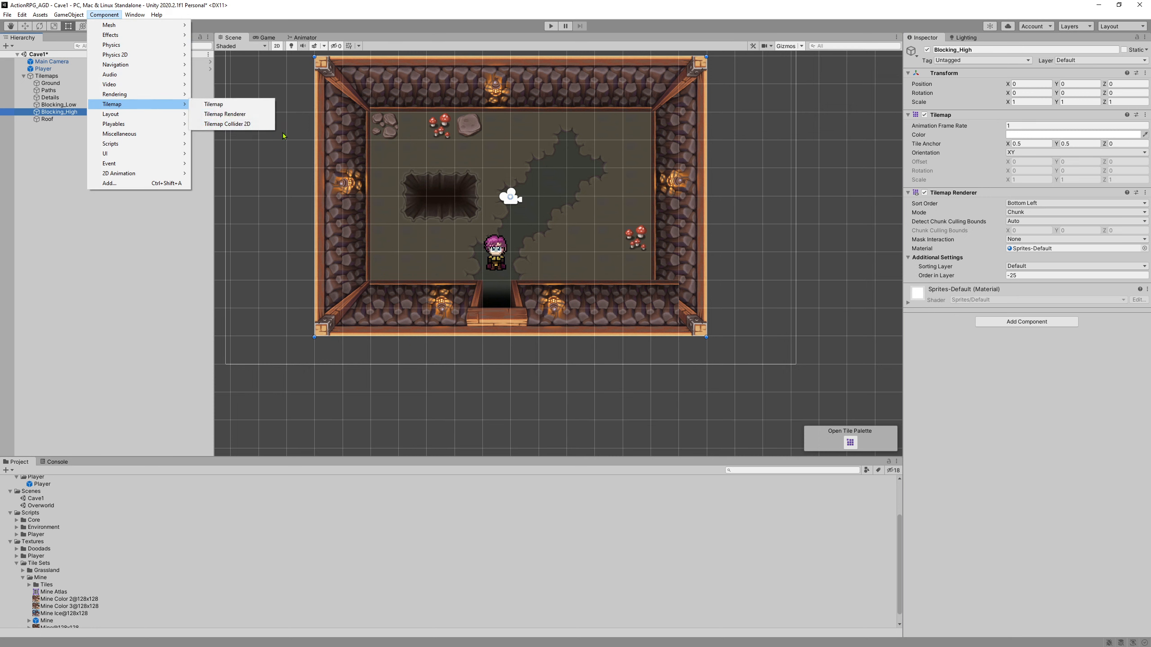
click(249, 126)
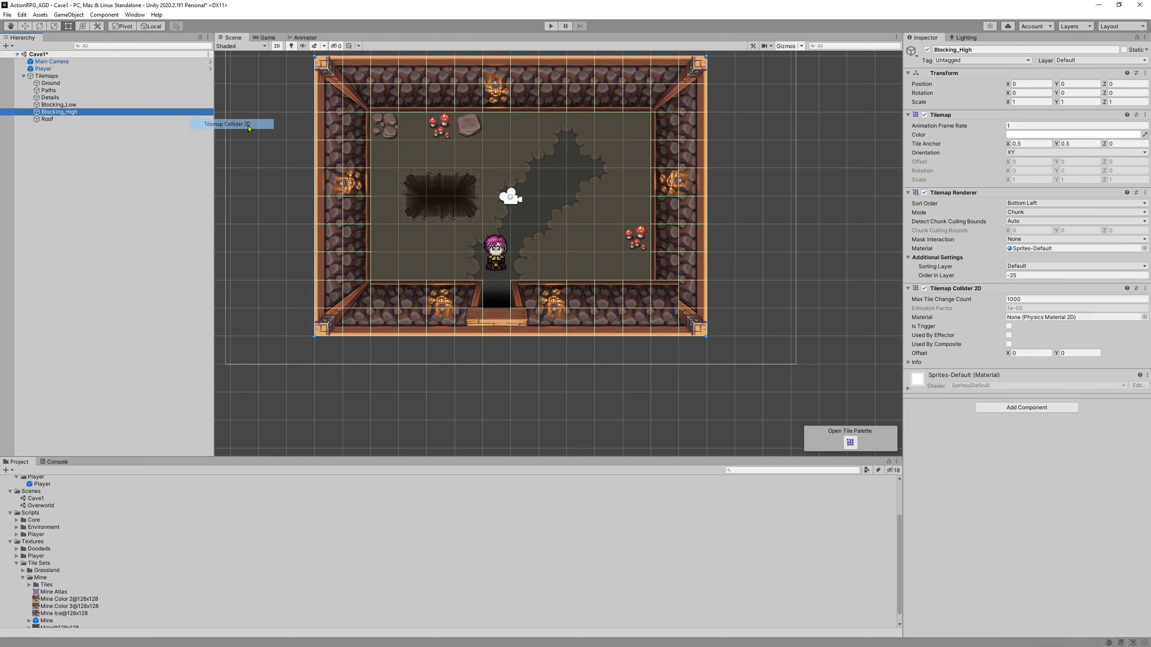
click(104, 15)
mouse_move(145, 54)
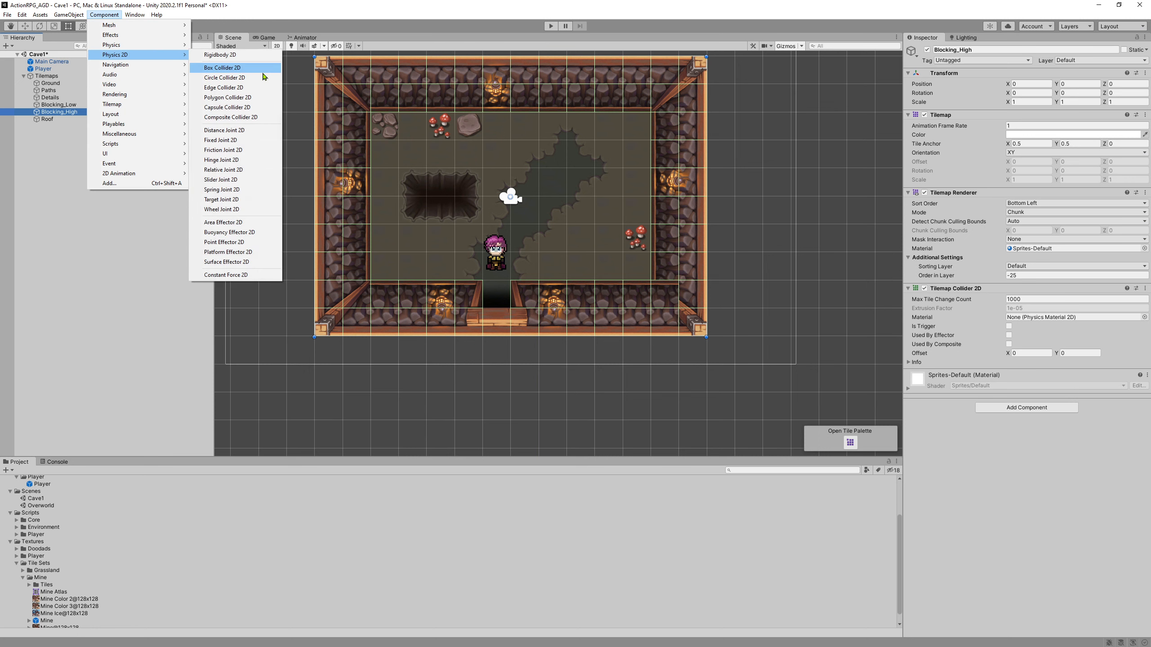
click(231, 117)
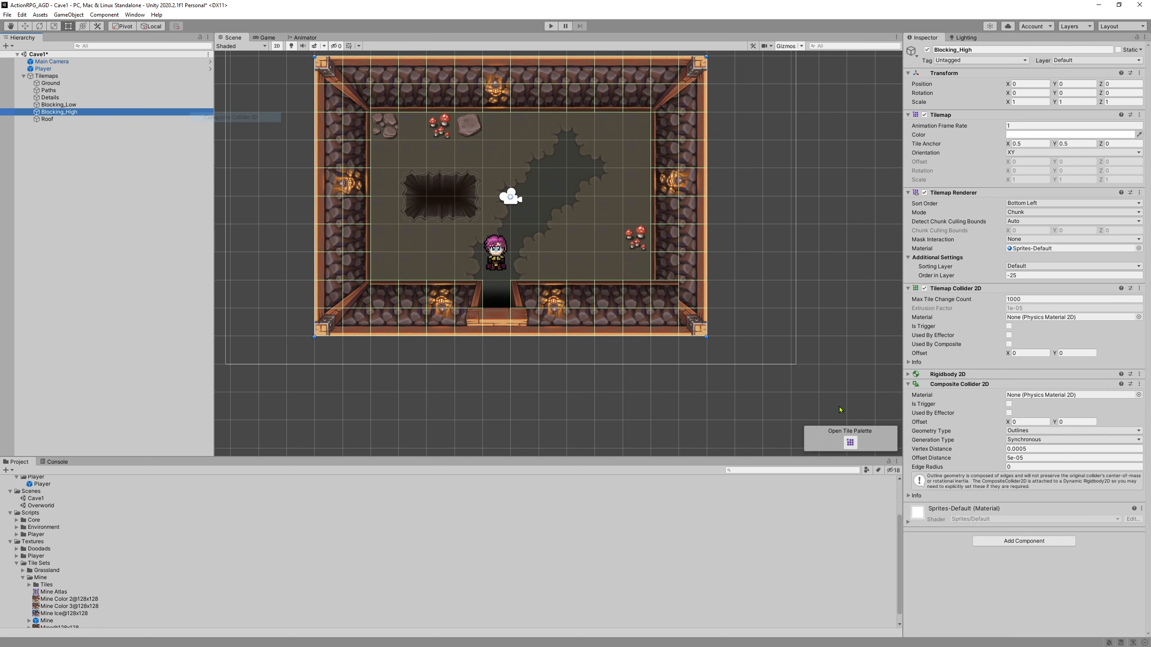
Set Blocking_High's Rigidbody 2D body type to Static and enable Used By Composite on its Tilemap Collider 2D.
click(916, 374)
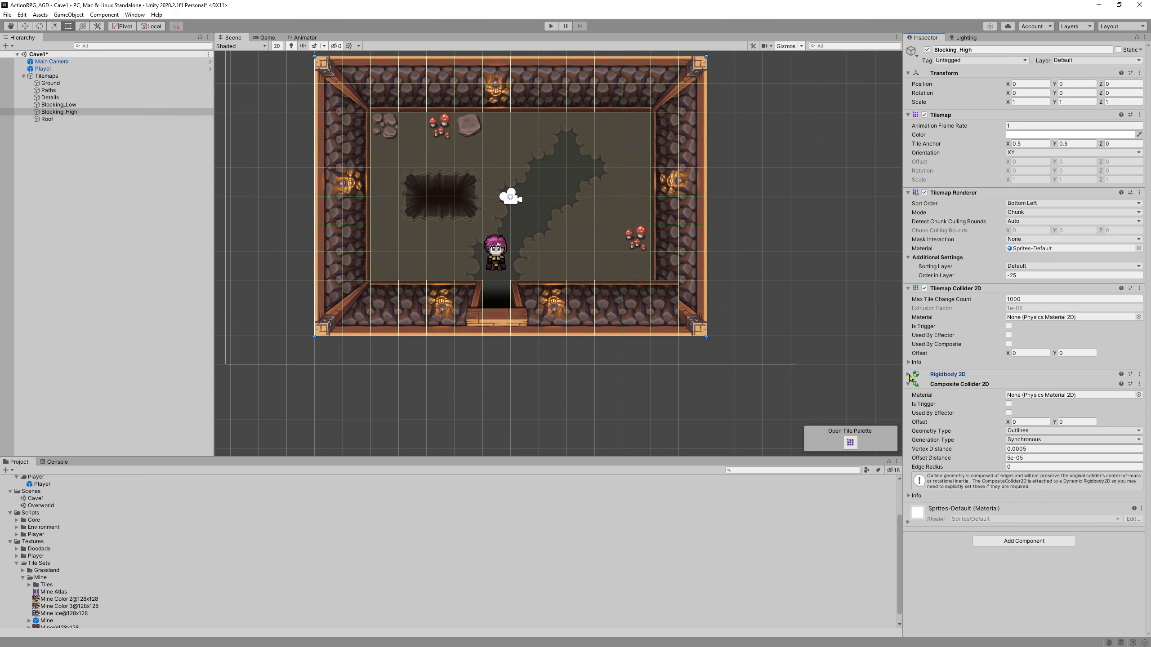
click(1021, 385)
click(1028, 415)
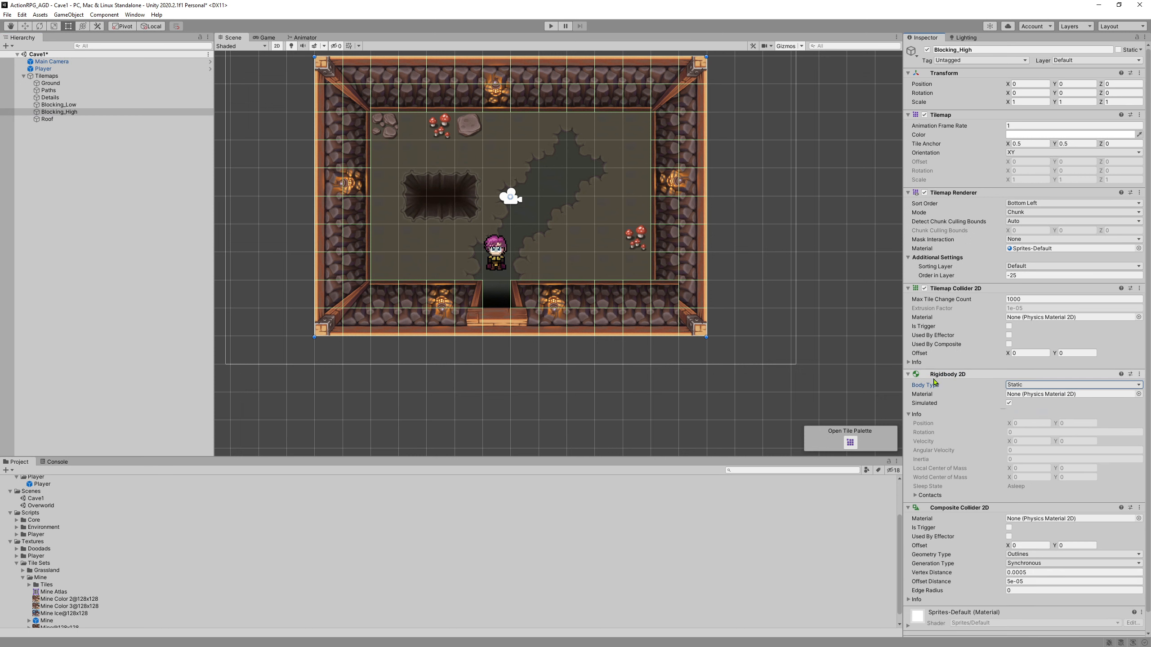
click(909, 374)
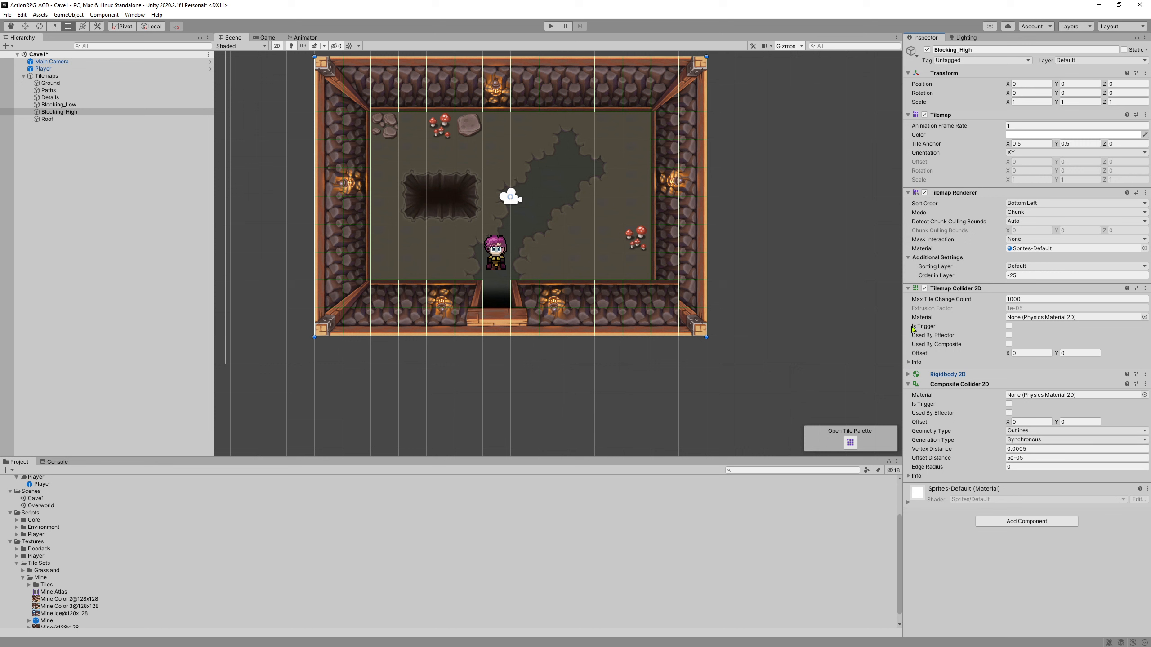
click(1008, 344)
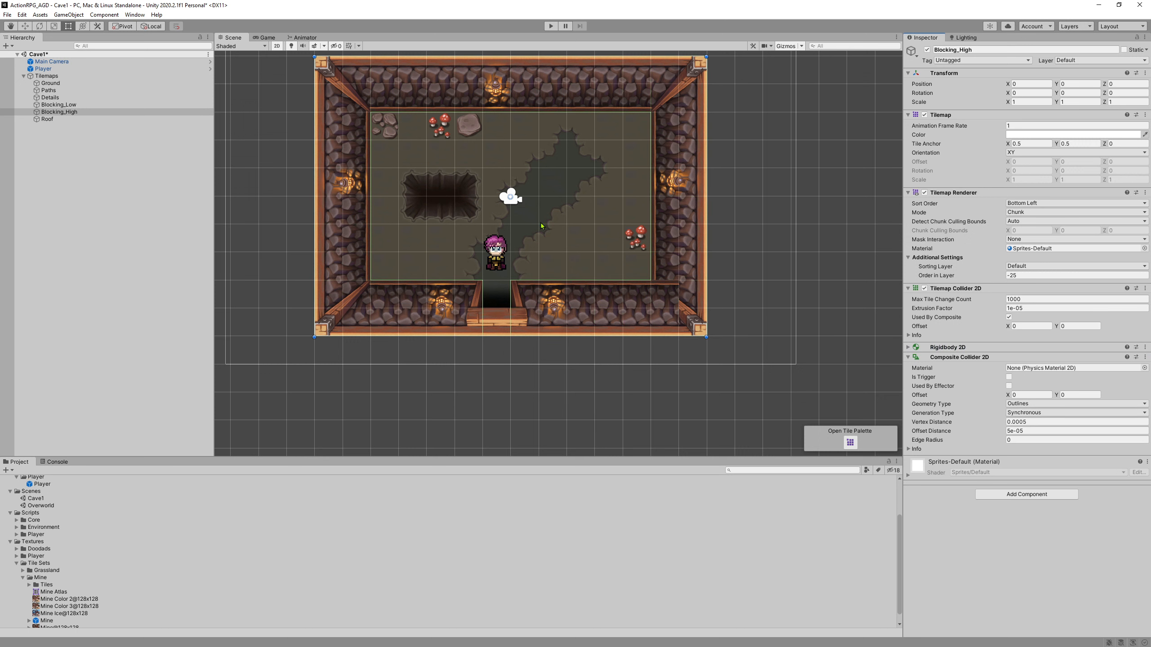
click(78, 114)
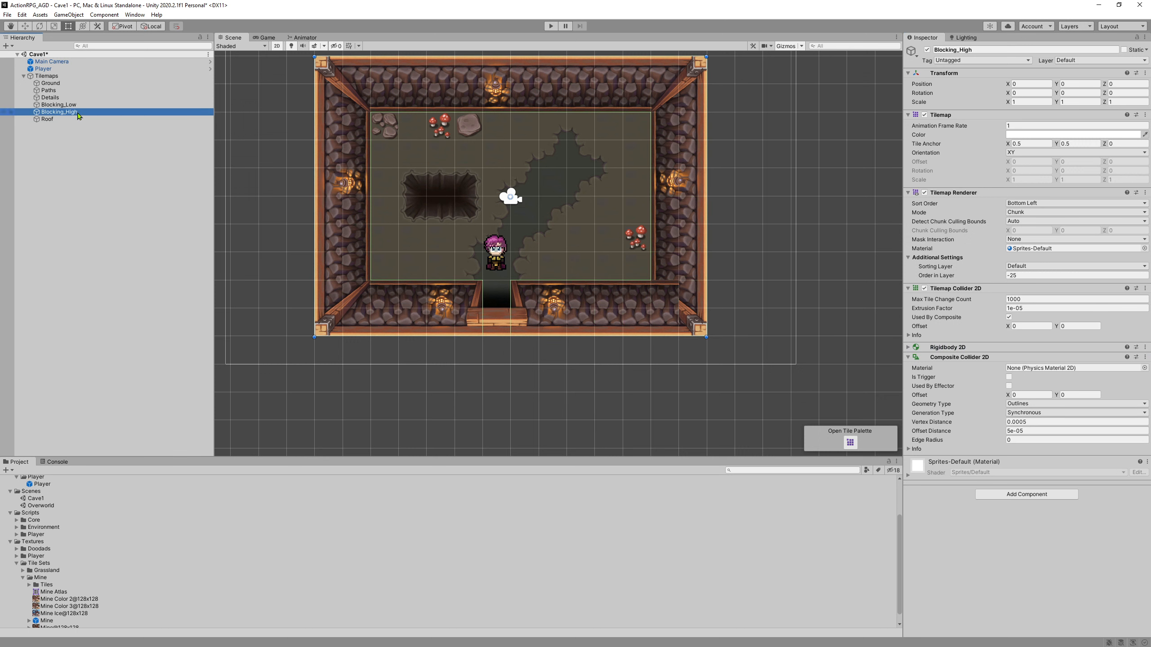
click(134, 15)
mouse_move(211, 203)
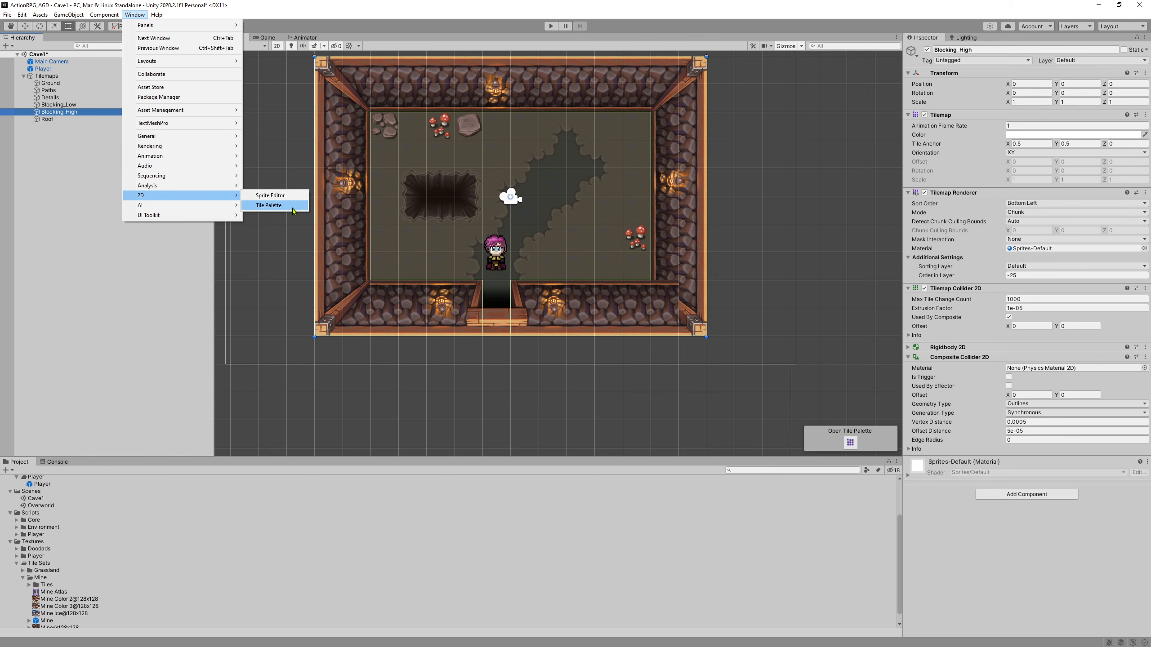
click(308, 210)
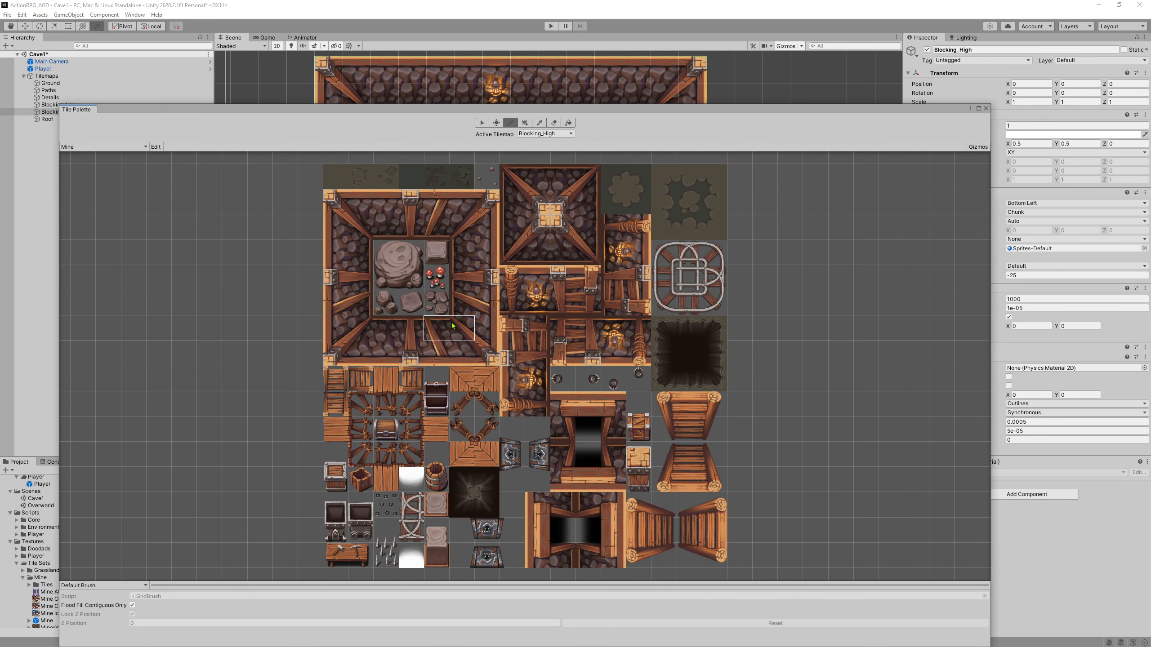
drag(457, 325, 487, 355)
drag(584, 114, 621, 408)
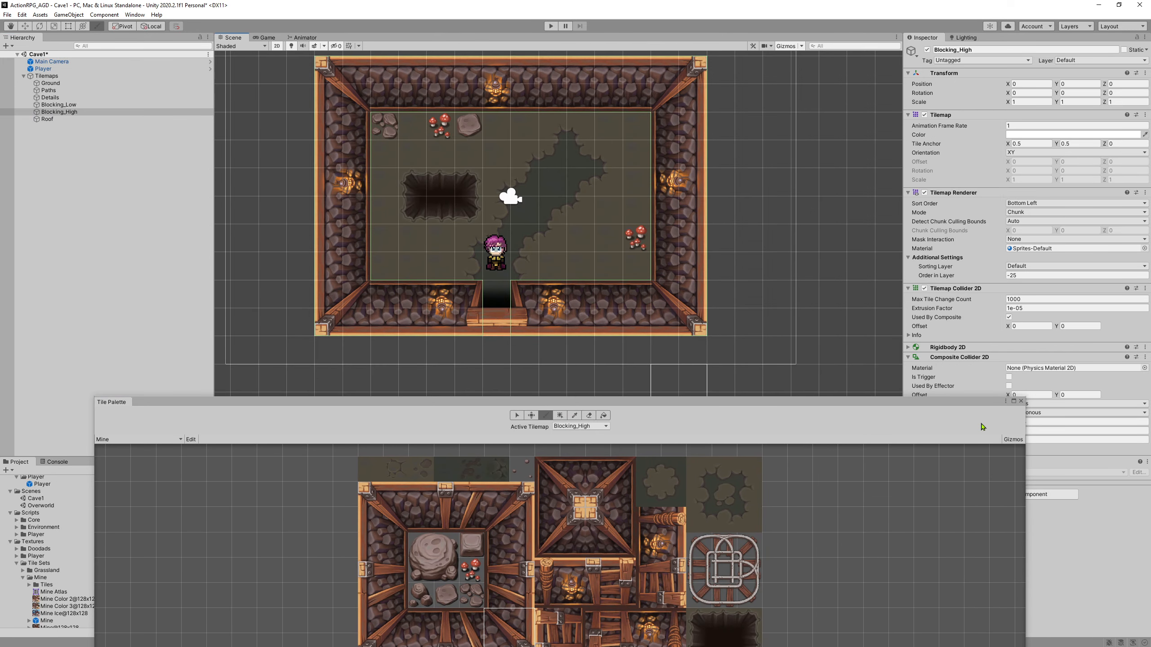
click(1020, 401)
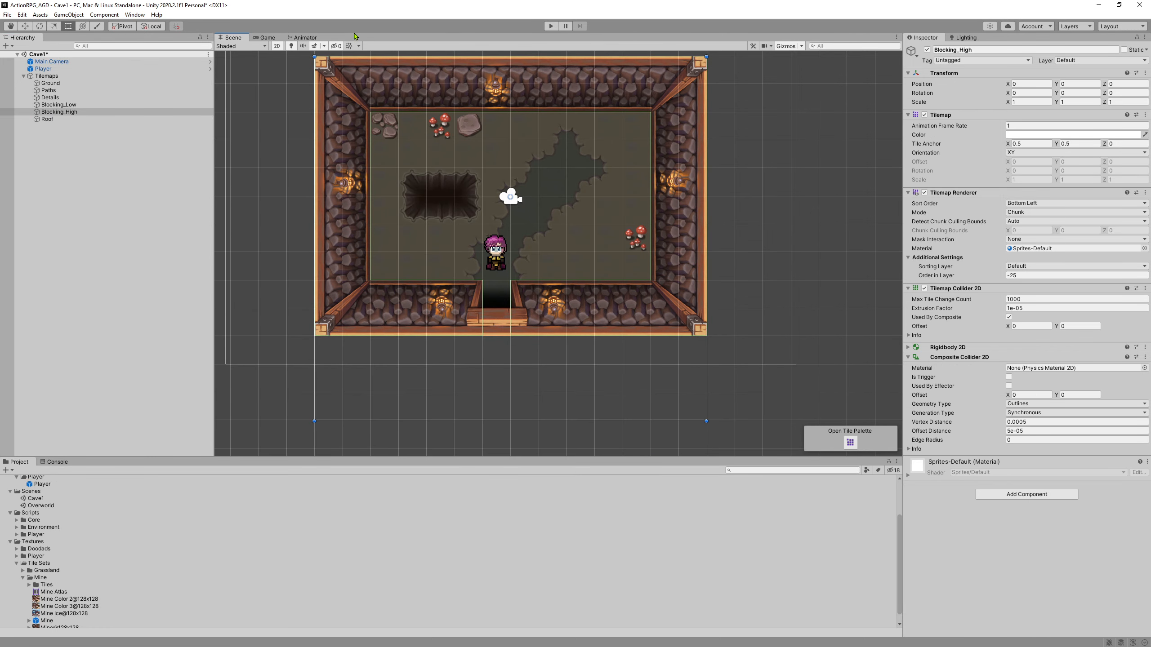
Play-test the scene, walking the player around the pit and against the room's walls to check the new colliders.
click(551, 26)
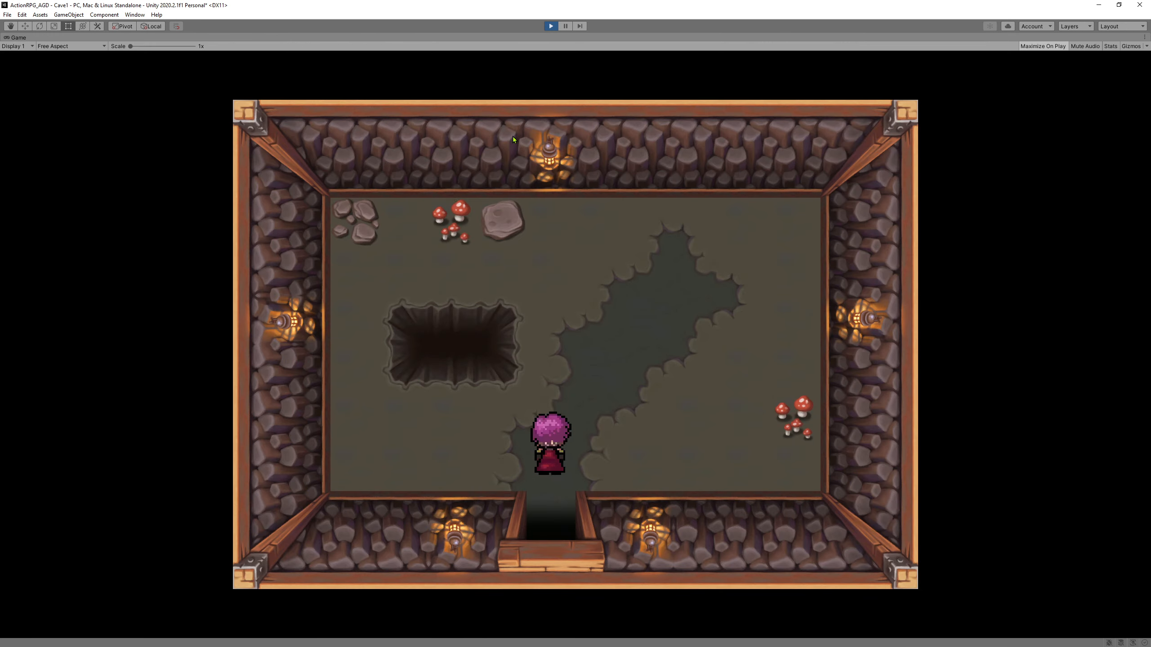
key(Up)
key(Left)
key(Left)
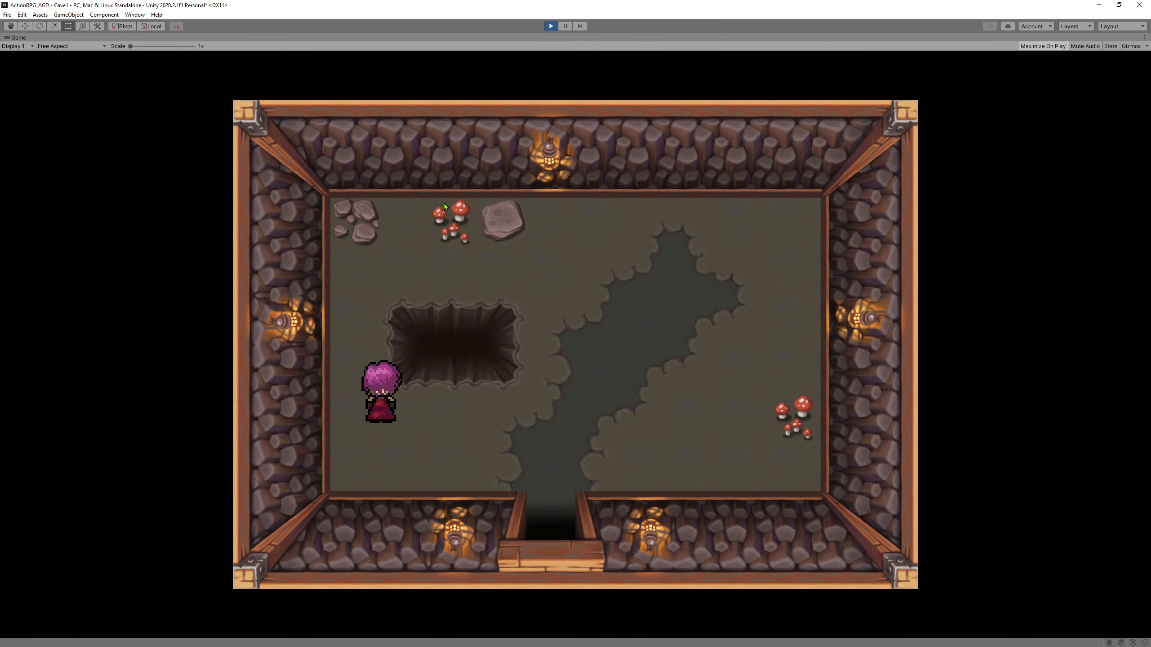
key(Up)
key(Right)
key(Left)
key(Right)
key(Down)
key(Right)
key(Up)
key(Down)
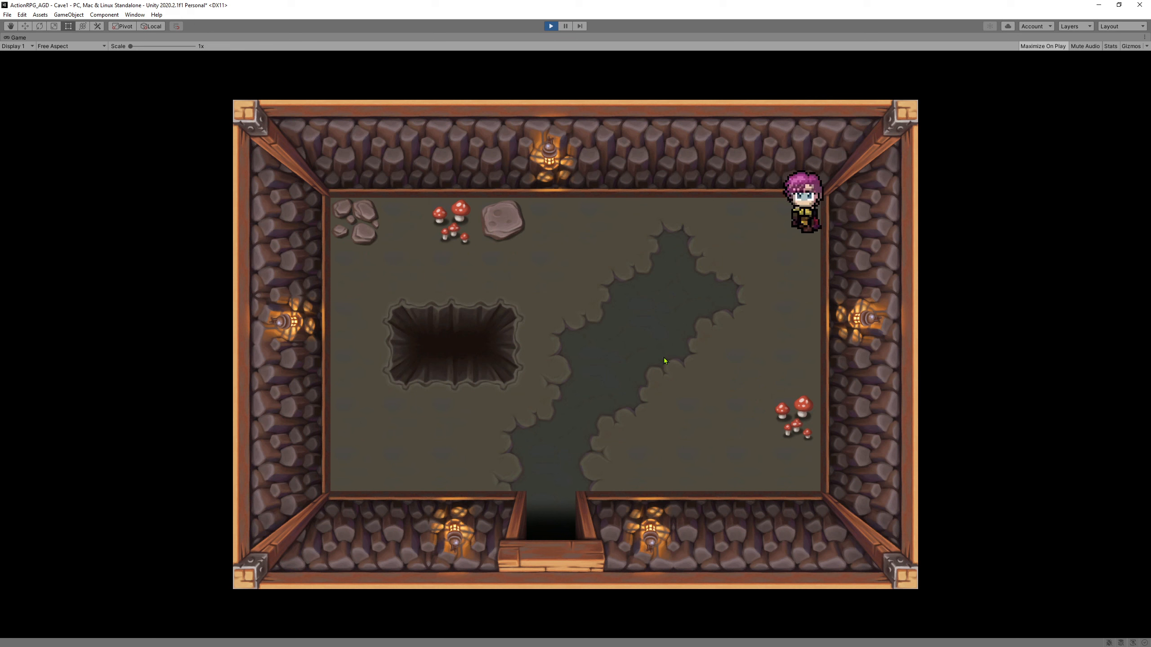
Playtest the cave by walking the character out through the lower doorway and around the outside of the walls.
key(Left)
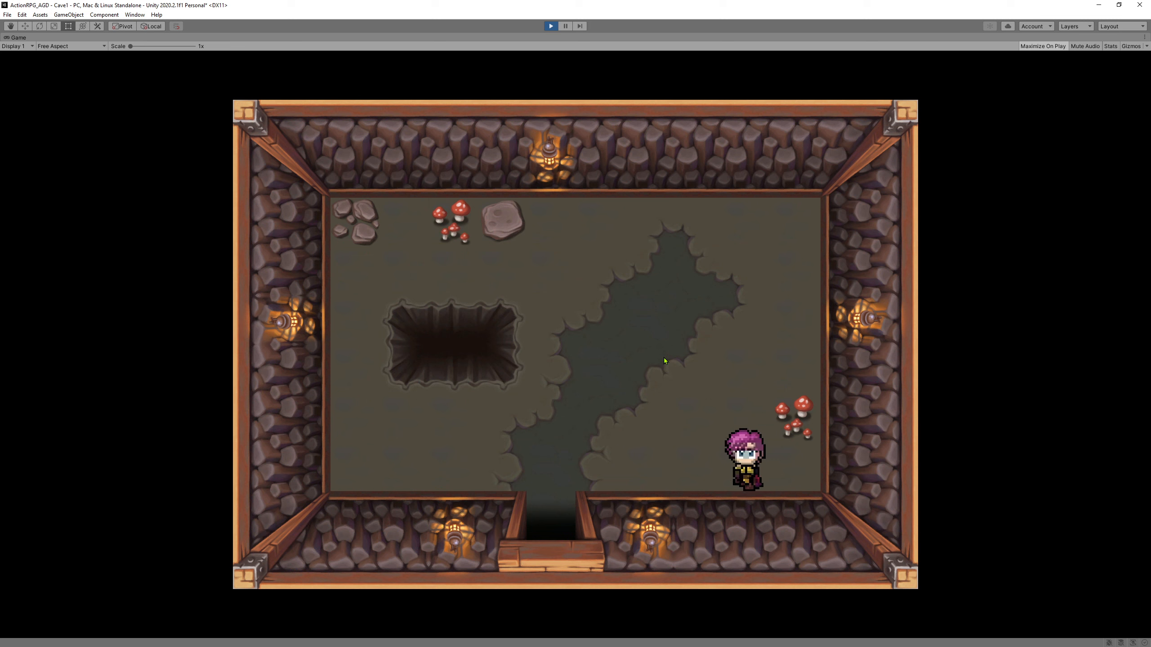
key(Down)
key(Down)
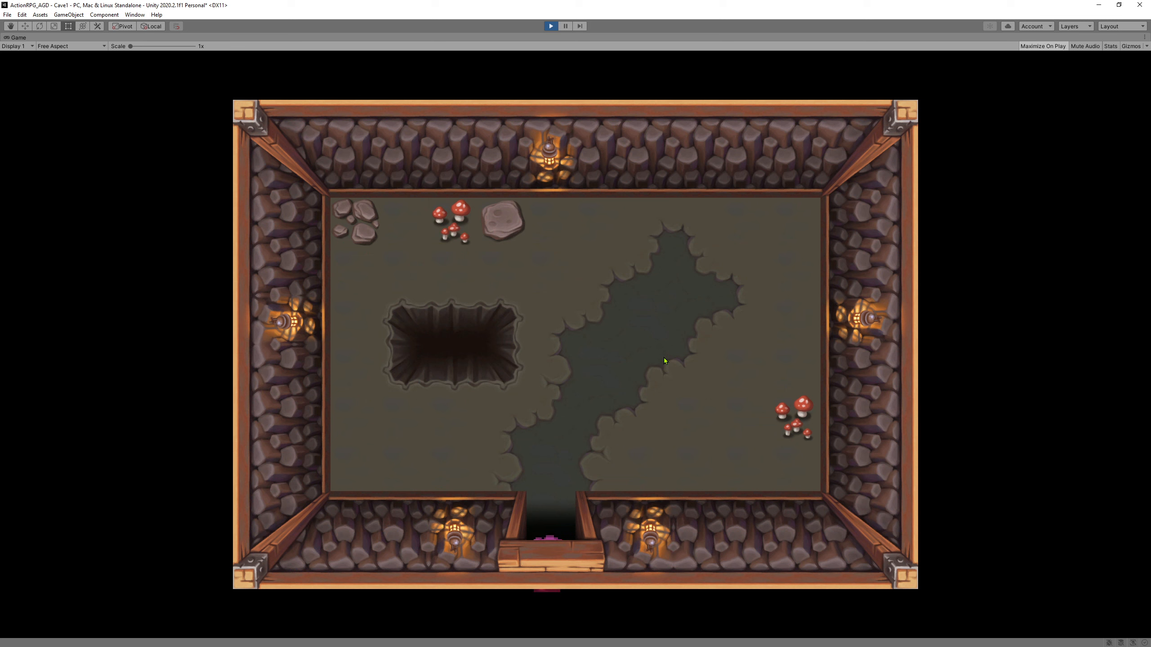
key(Left)
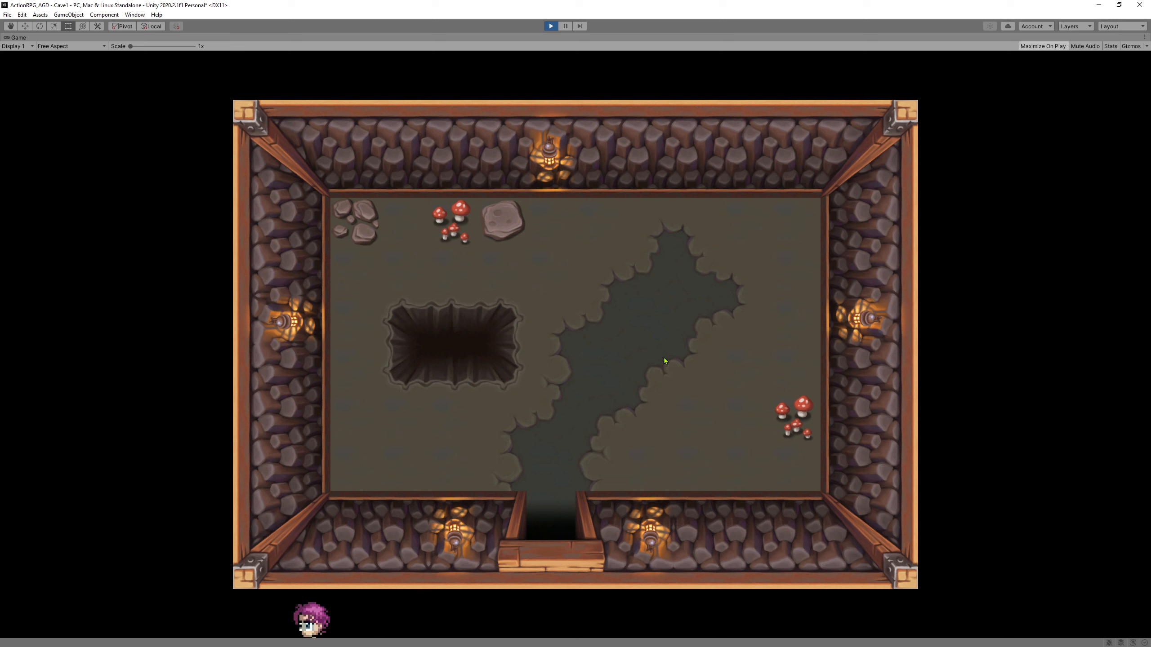
key(Up)
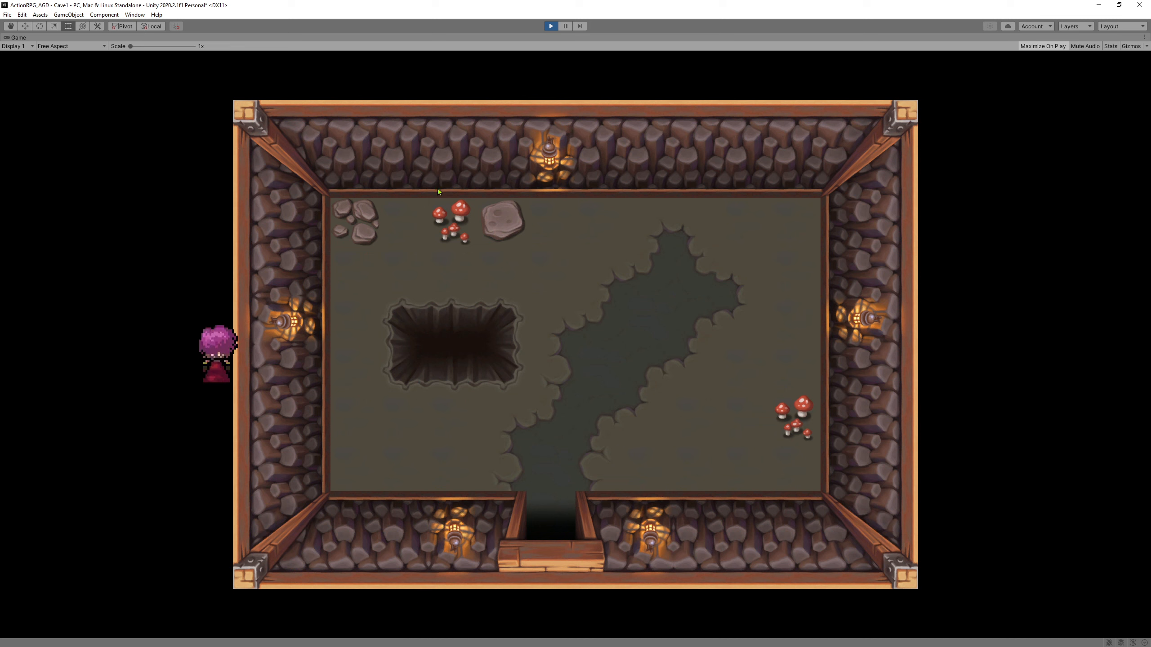
key(Up)
key(Left)
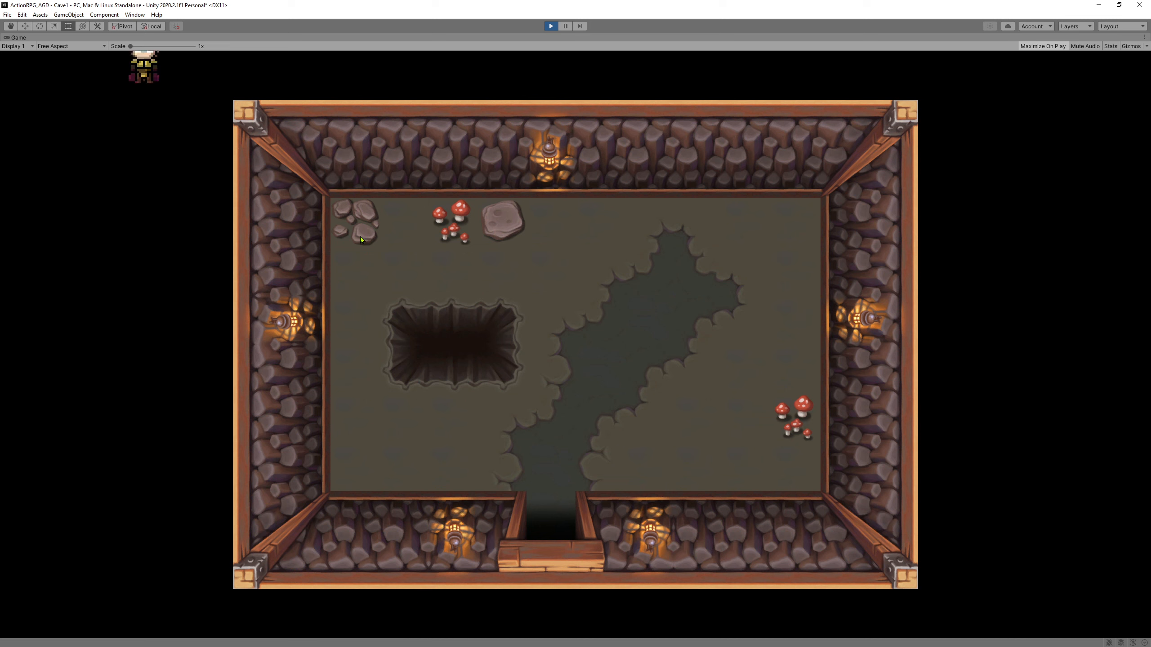
key(Down)
key(Left)
key(Down)
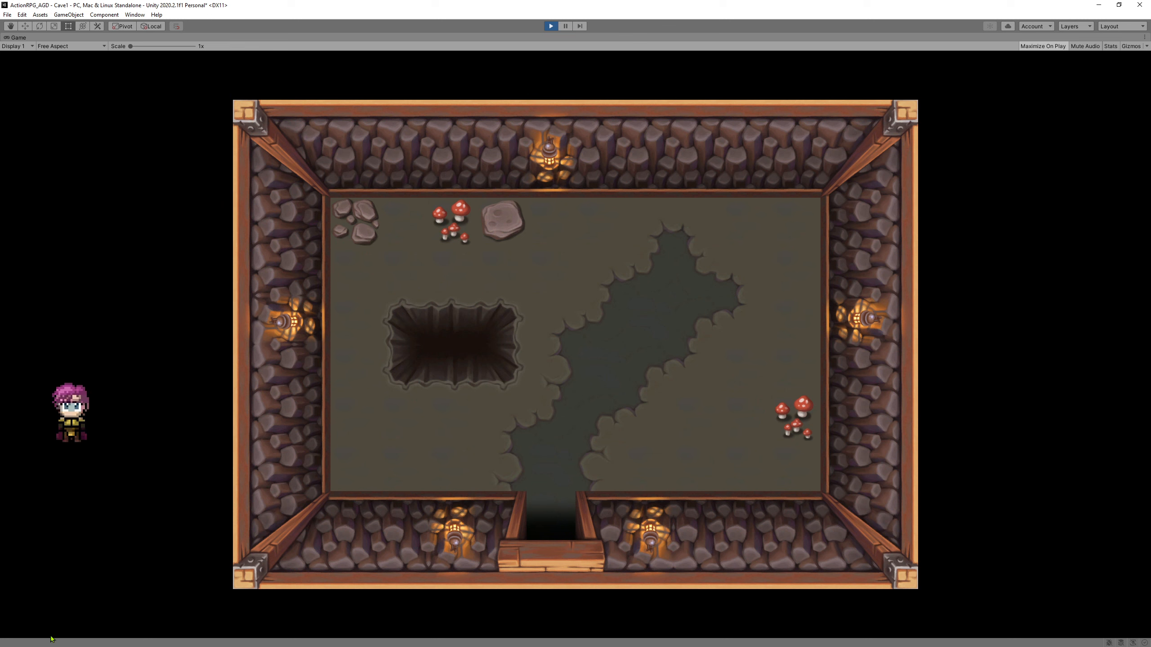
key(Down)
key(Right)
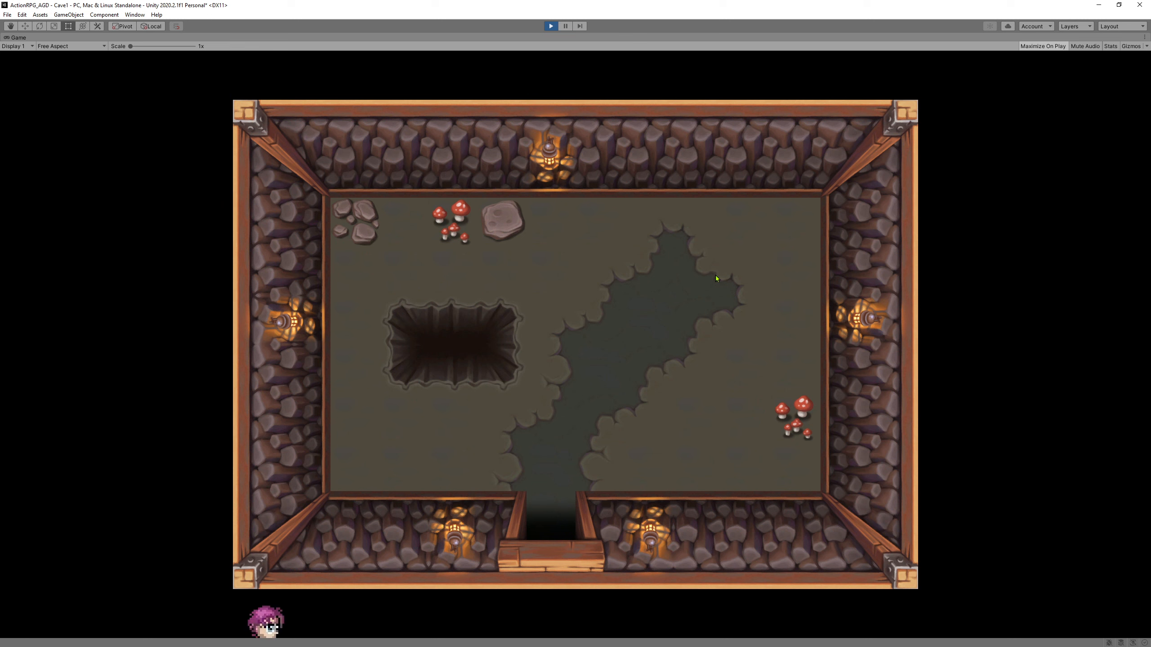
Walk the character back and forth beneath the doorway frame to check its overlap with the walls, and stop the playtest.
key(Right)
key(Up)
key(Down)
key(Up)
key(Down)
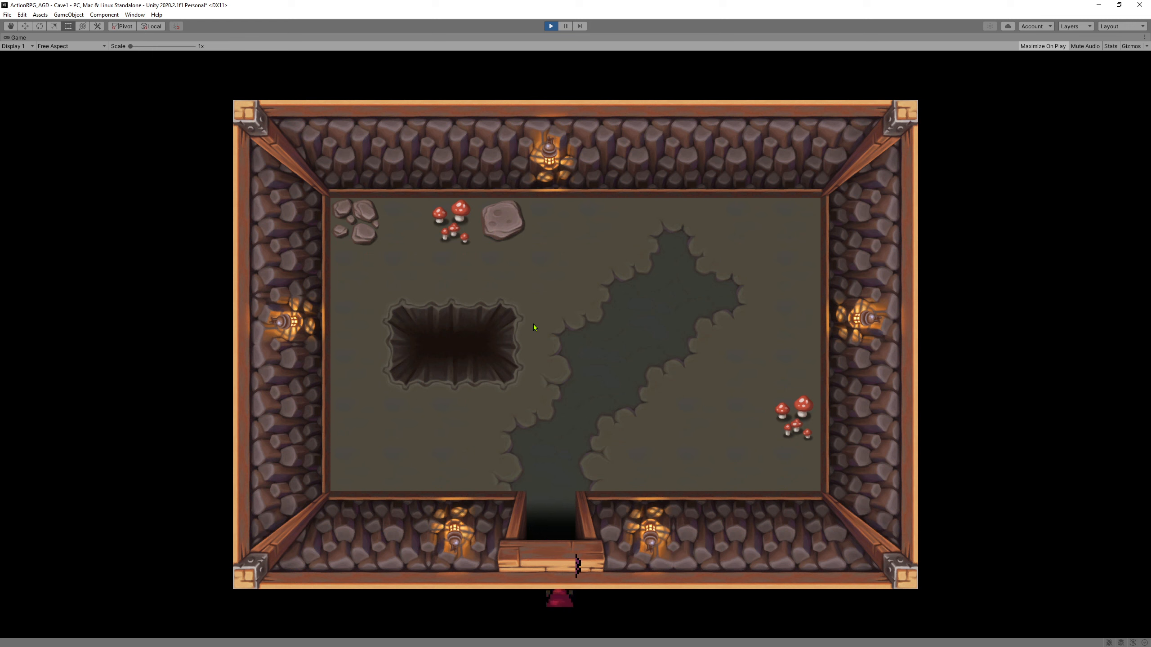
key(Up)
key(Down)
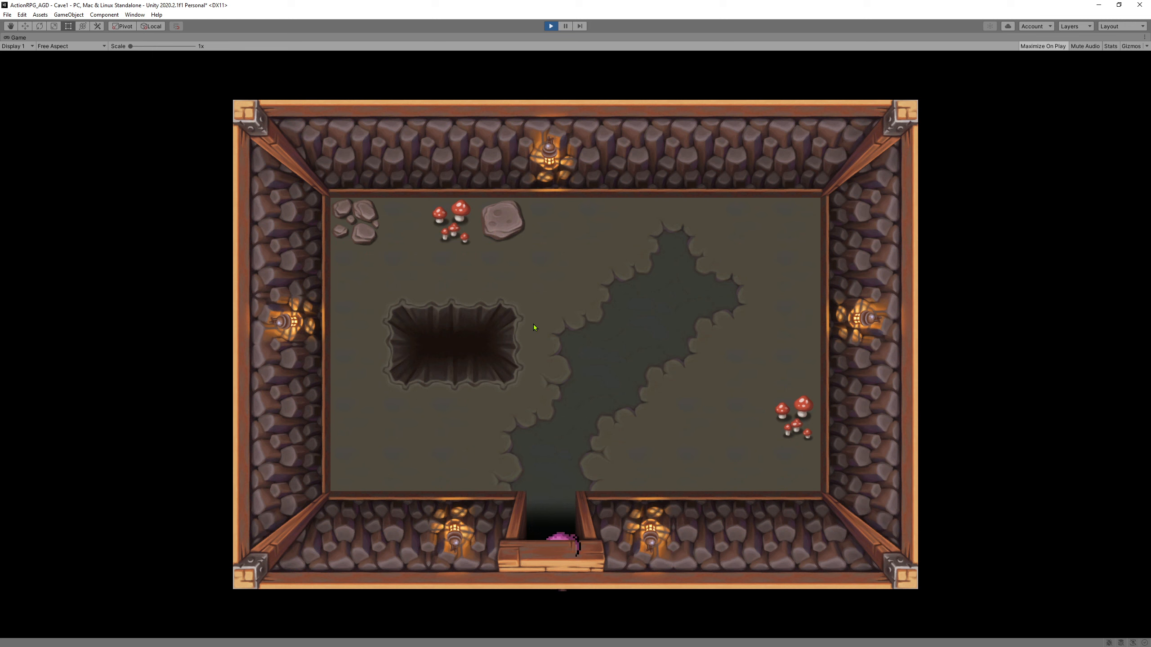
key(Up)
key(Down)
key(Up)
key(Down)
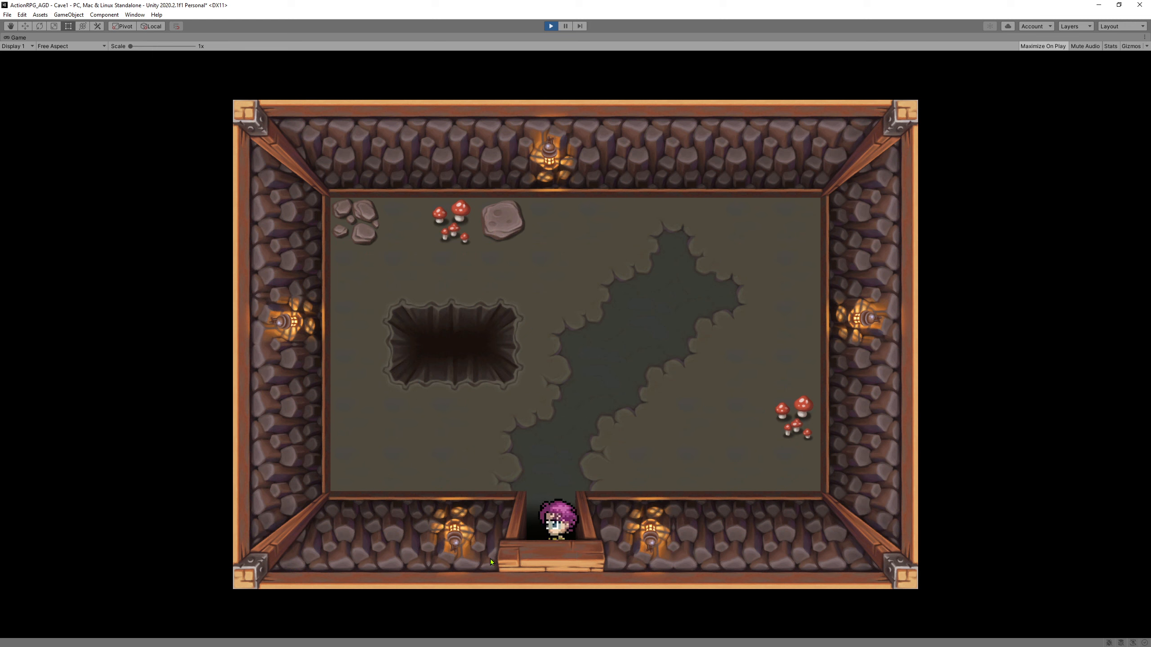
key(Down)
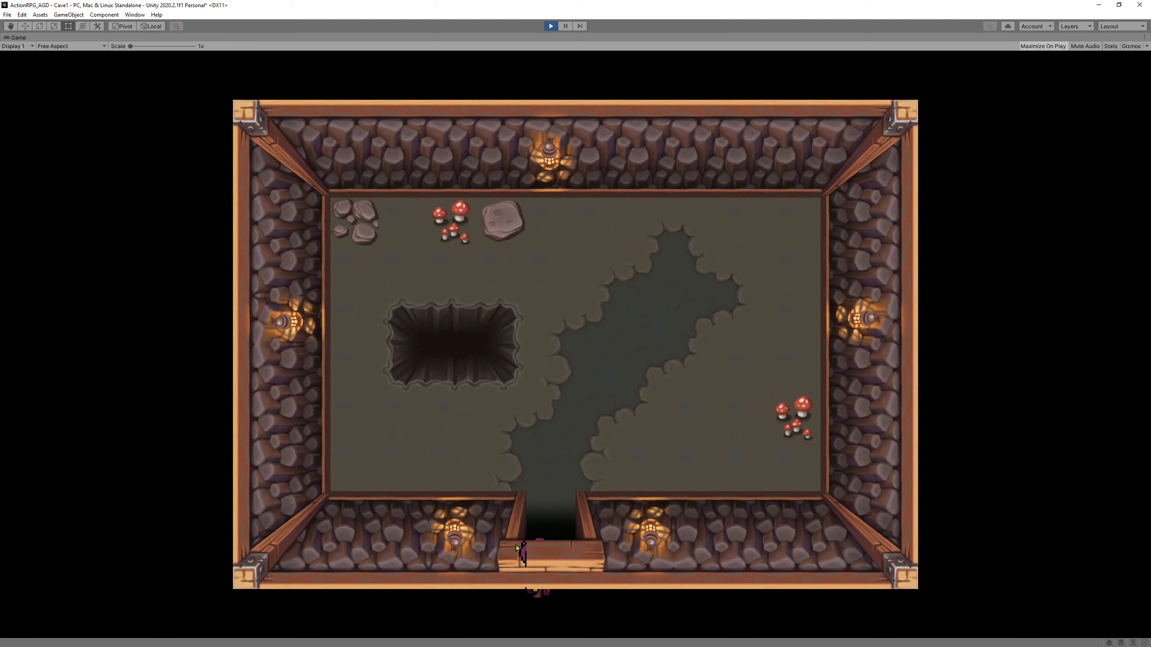
key(w)
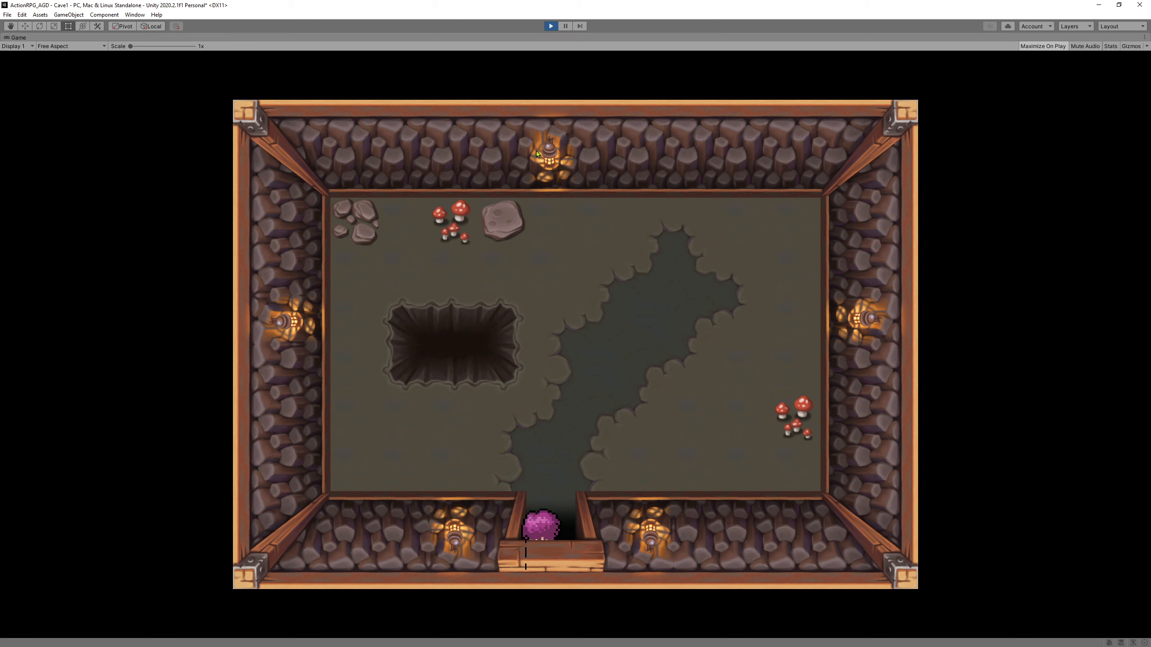
click(549, 26)
click(142, 14)
mouse_move(190, 196)
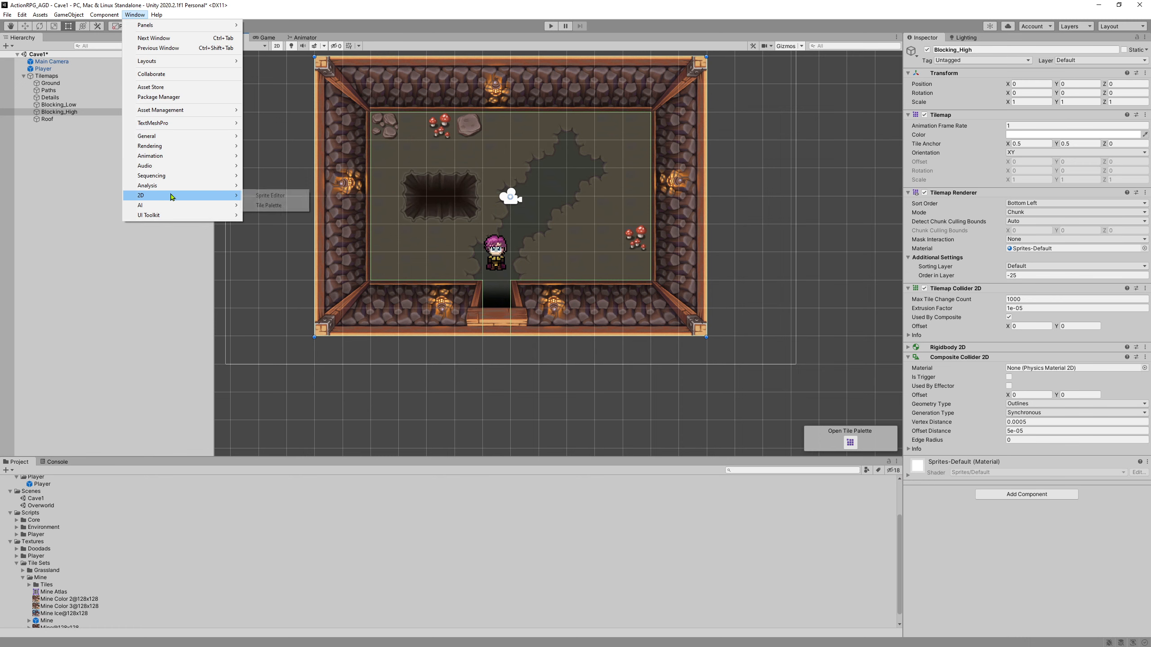
click(270, 205)
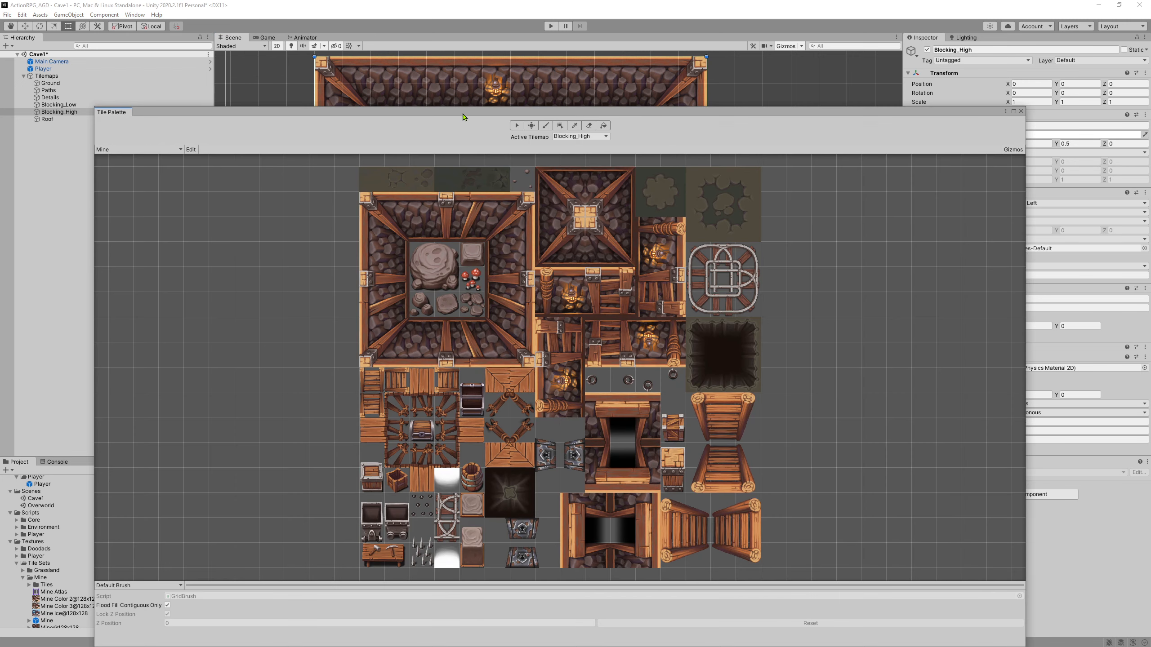
drag(463, 117, 961, 80)
scroll(493, 281, up, 5)
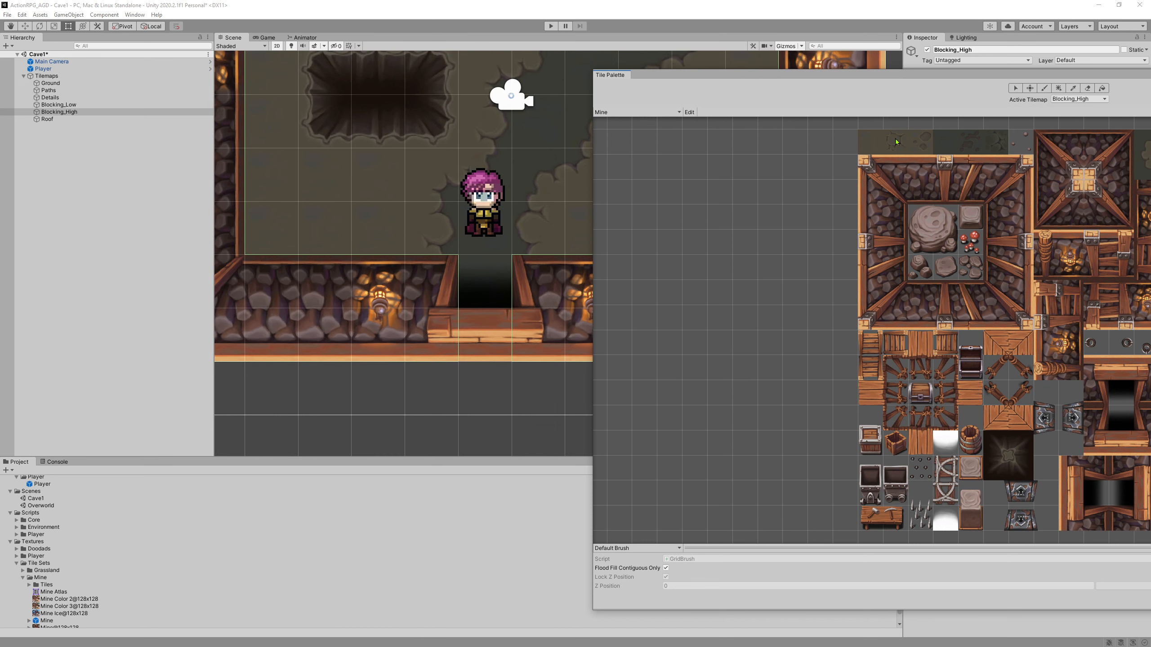
click(1078, 99)
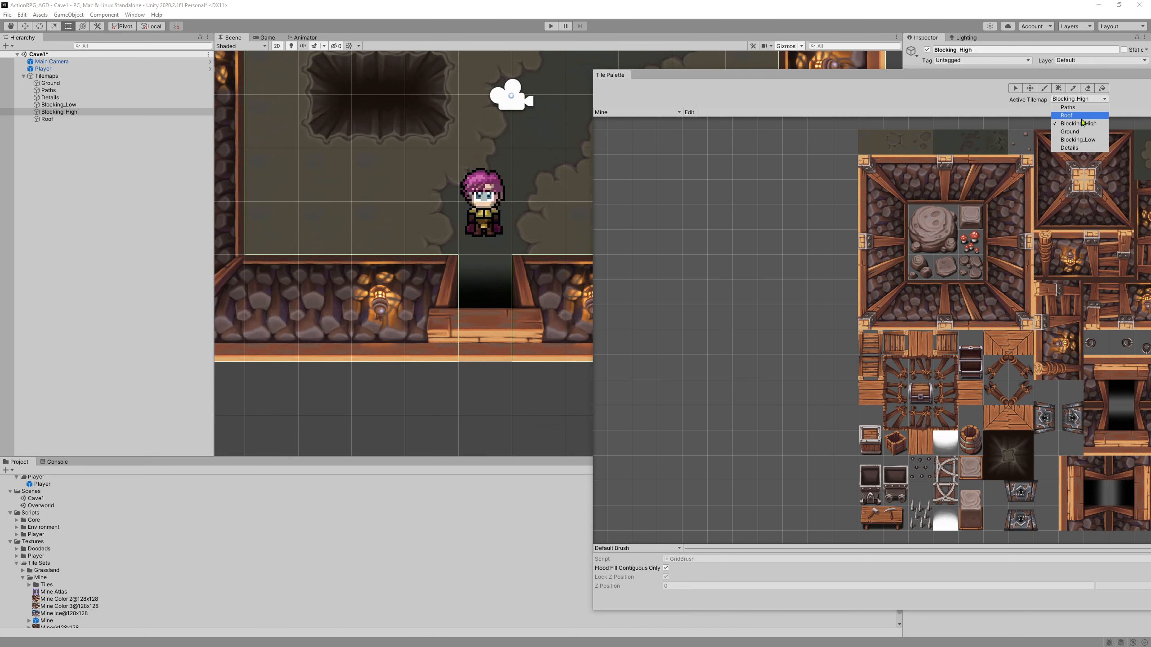
click(1084, 120)
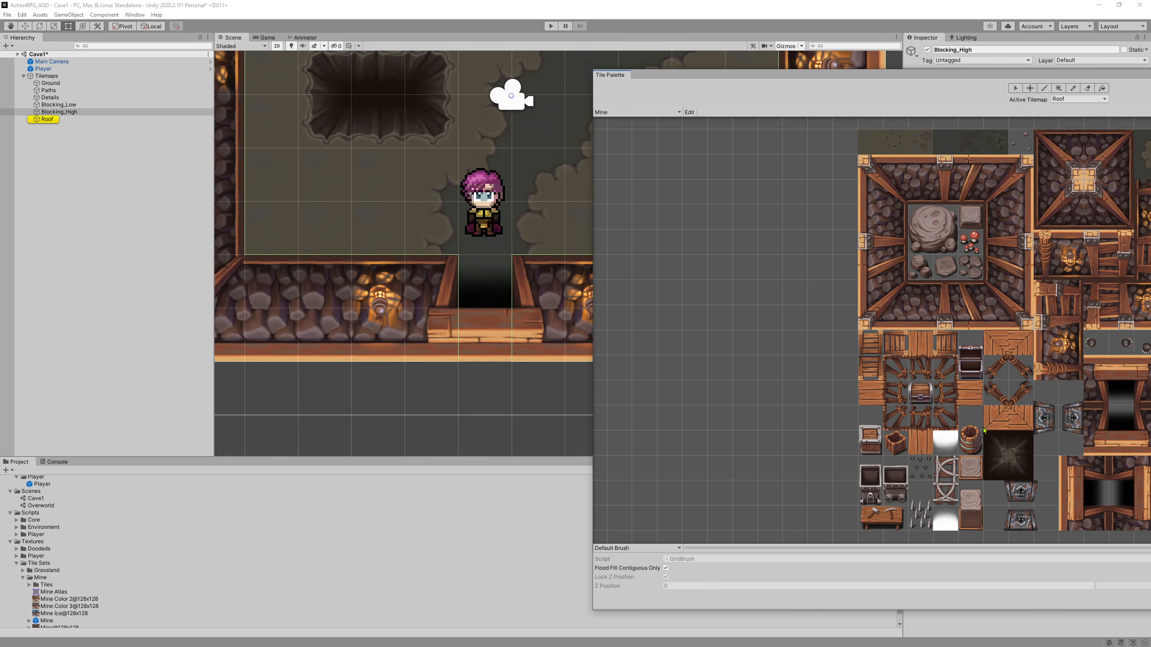
drag(914, 80, 688, 43)
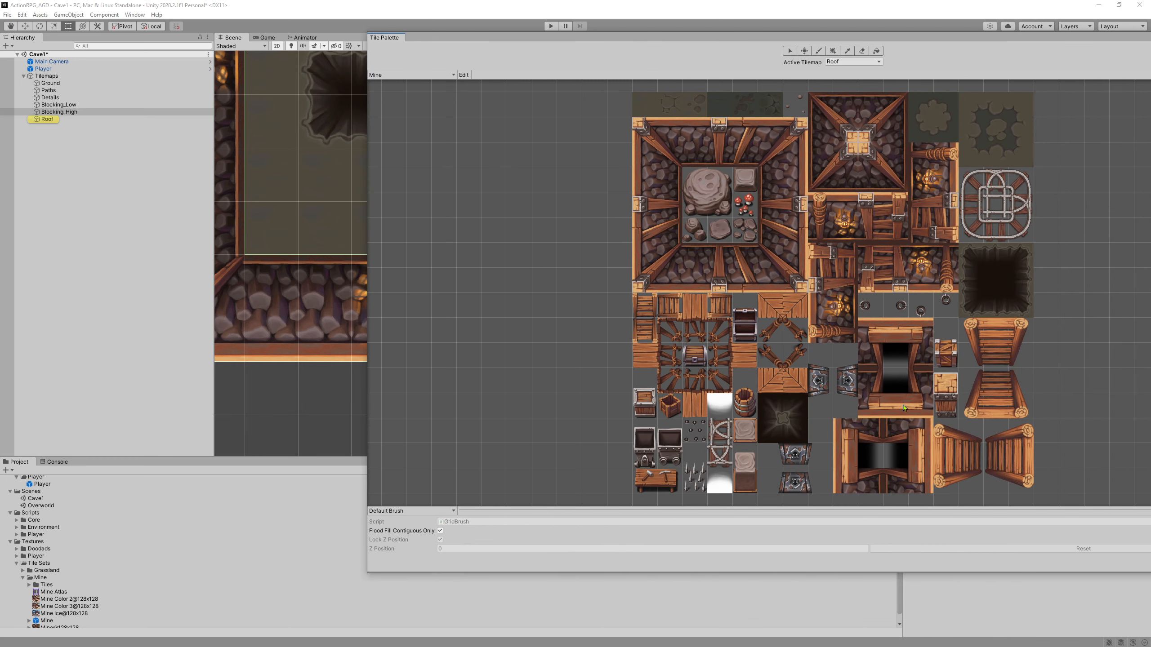
drag(874, 405, 922, 403)
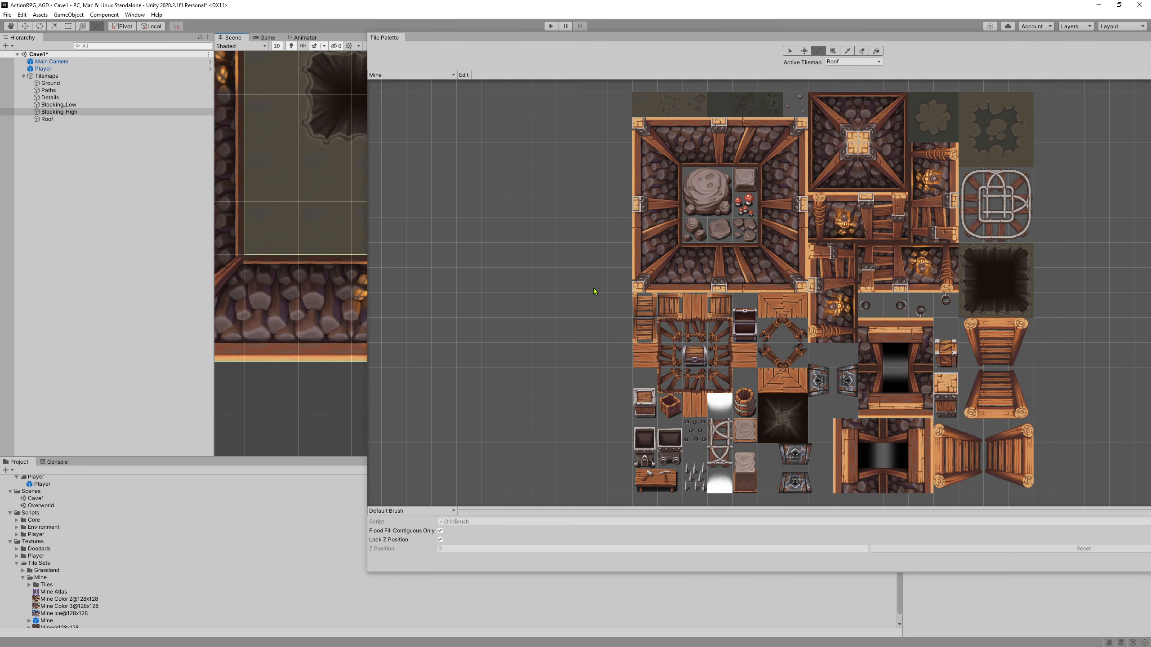
drag(720, 40, 642, 496)
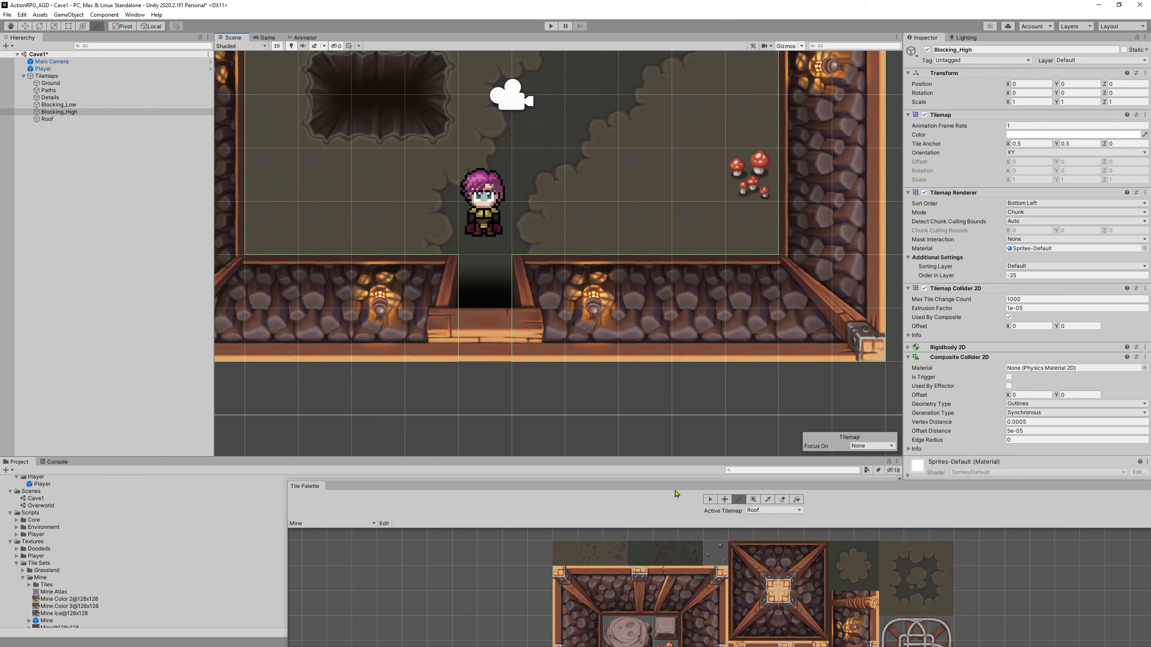
drag(715, 489, 410, 180)
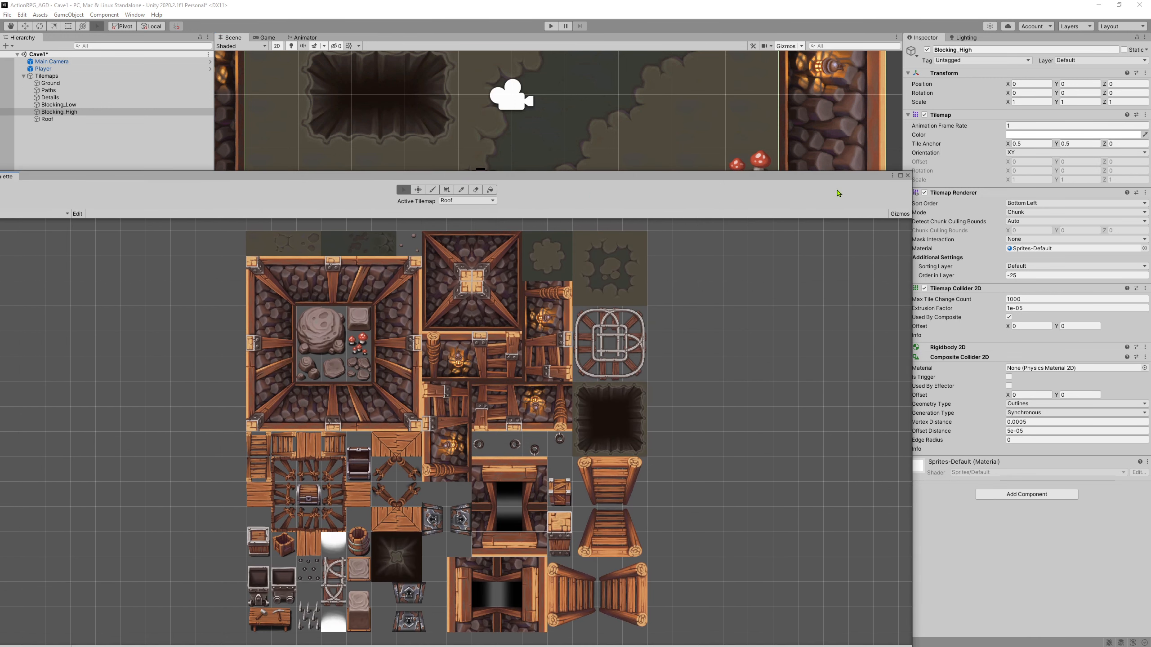
click(908, 175)
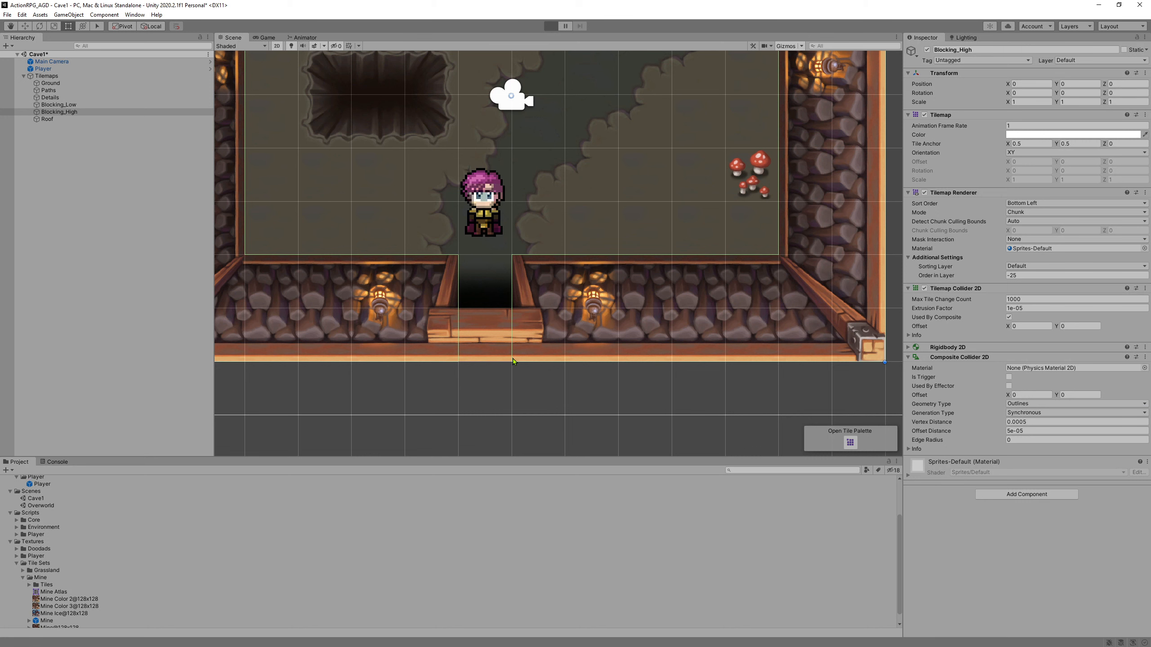
Playtest again, walking the character out of the doorway and back and forth along the outside of the lower wall.
key(ctrl+p)
key(Down)
key(Down)
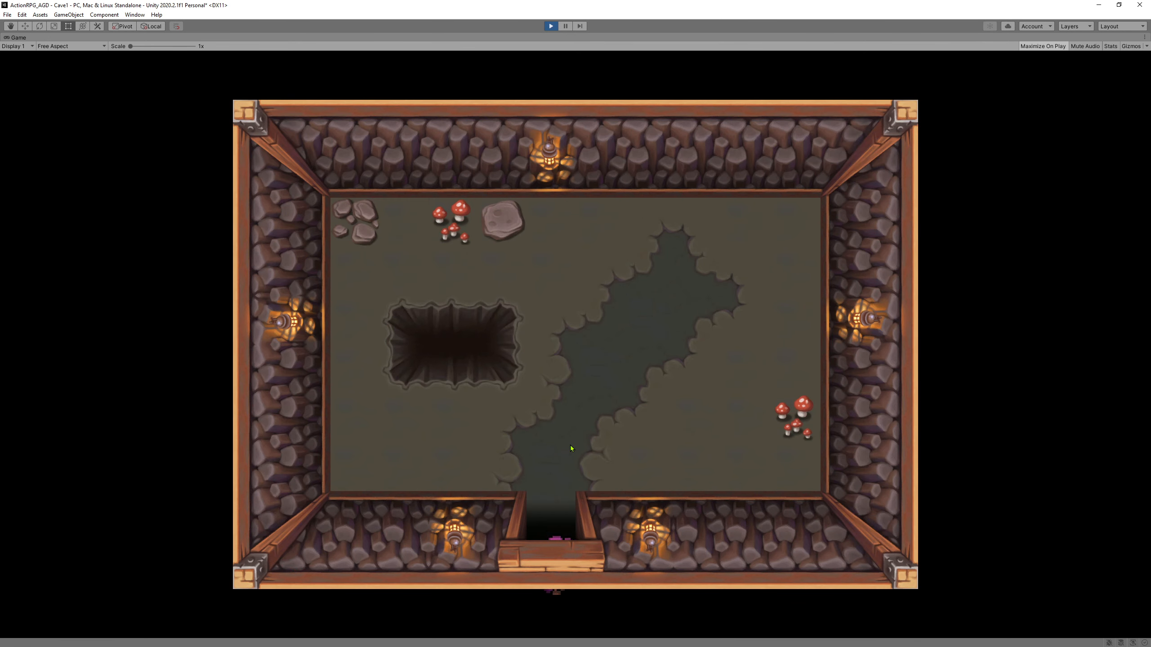
key(Right)
key(Up)
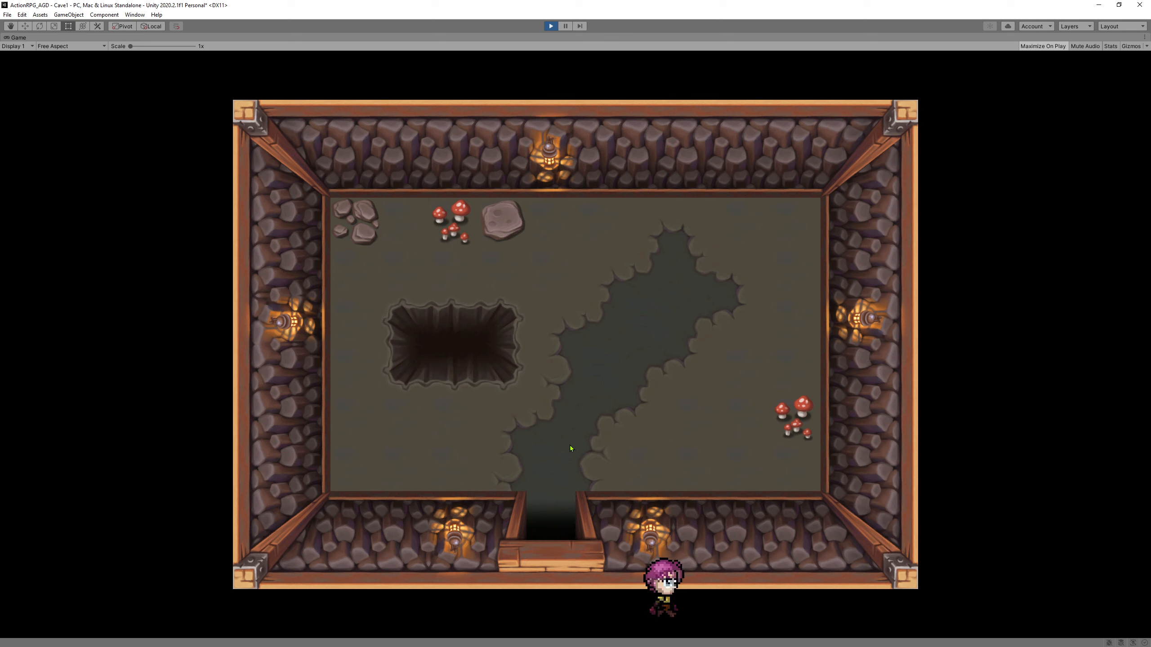
key(Left)
key(Right)
key(Right)
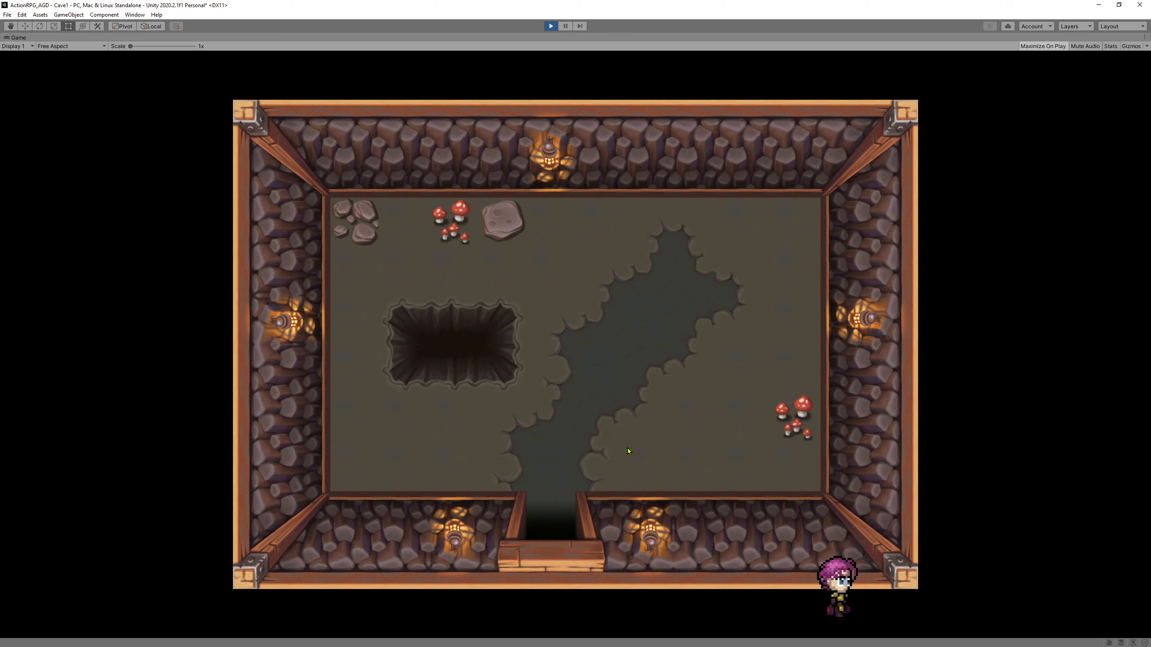
key(Left)
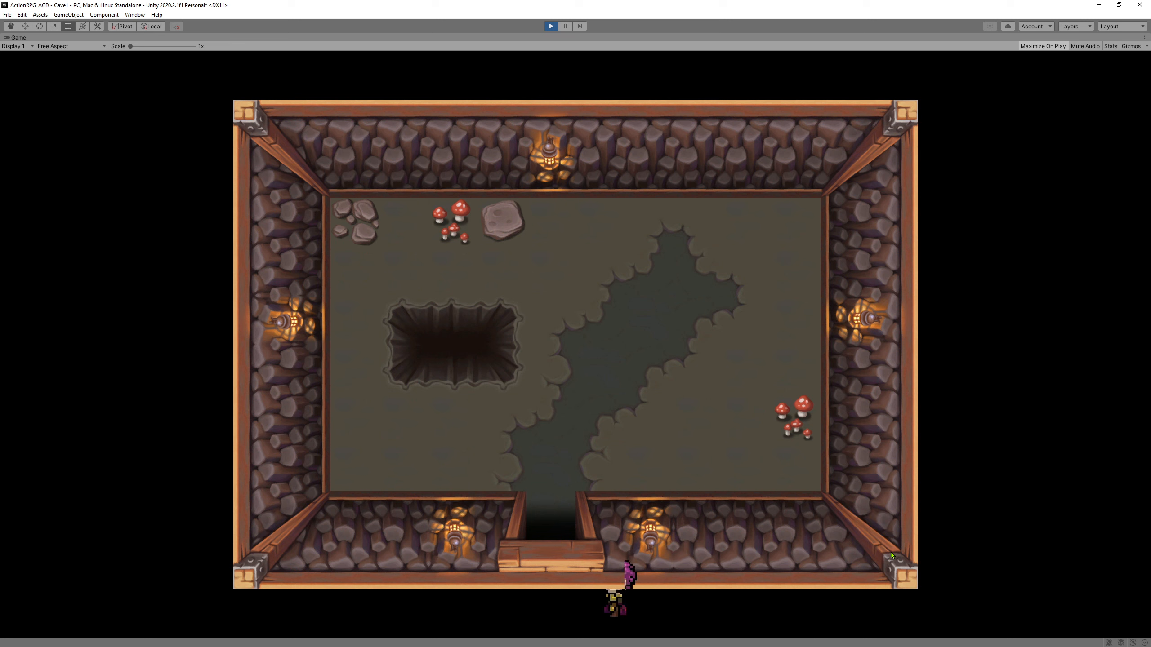
Walk the character back inside the cave through the doorway and end the playtest.
key(Right)
key(Up)
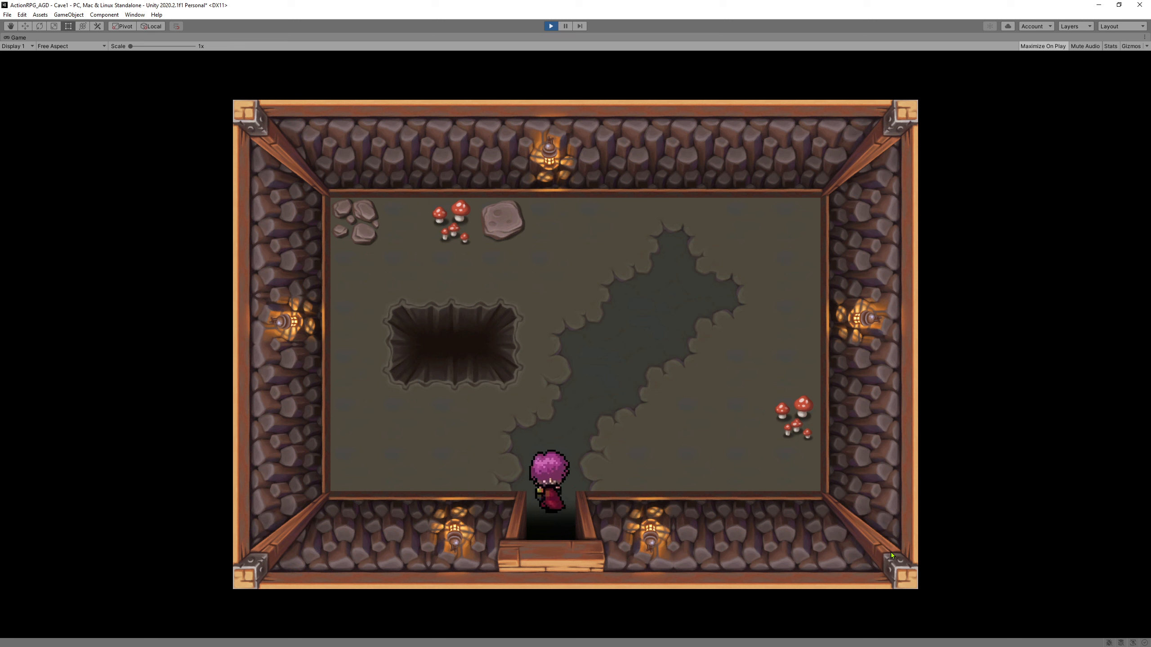
key(Down)
key(Left)
key(Up)
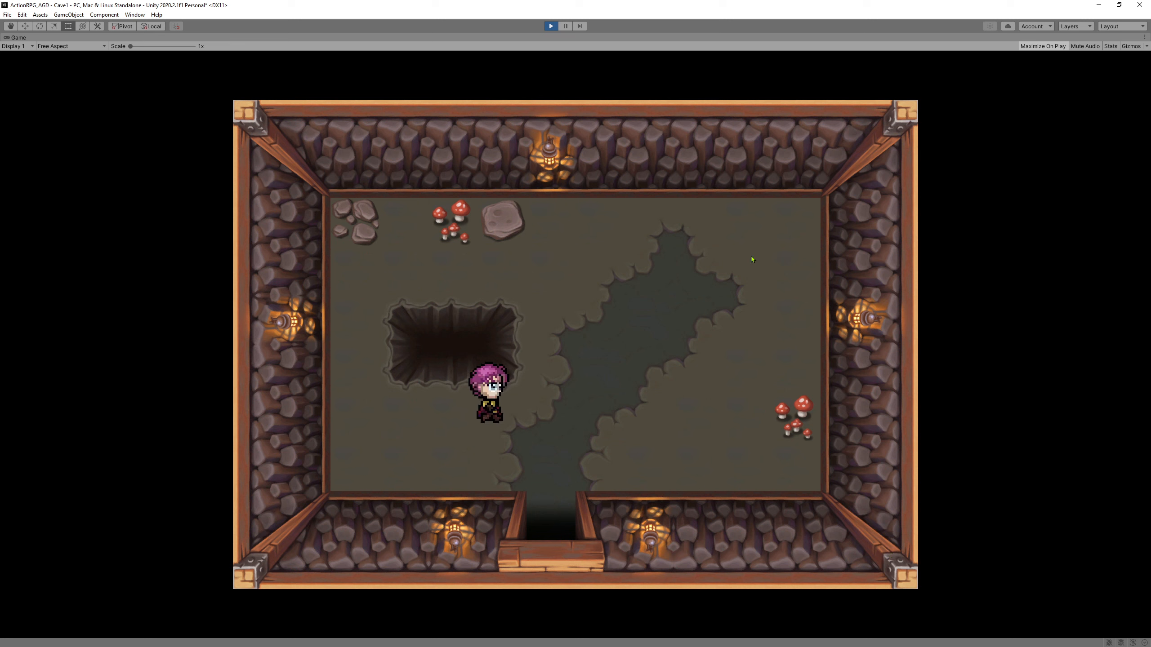
key(Right)
click(552, 26)
Create an empty game object at the root of the Cave1 scene and name it InvisibleWall.
scroll(538, 274, down, 3)
key(f)
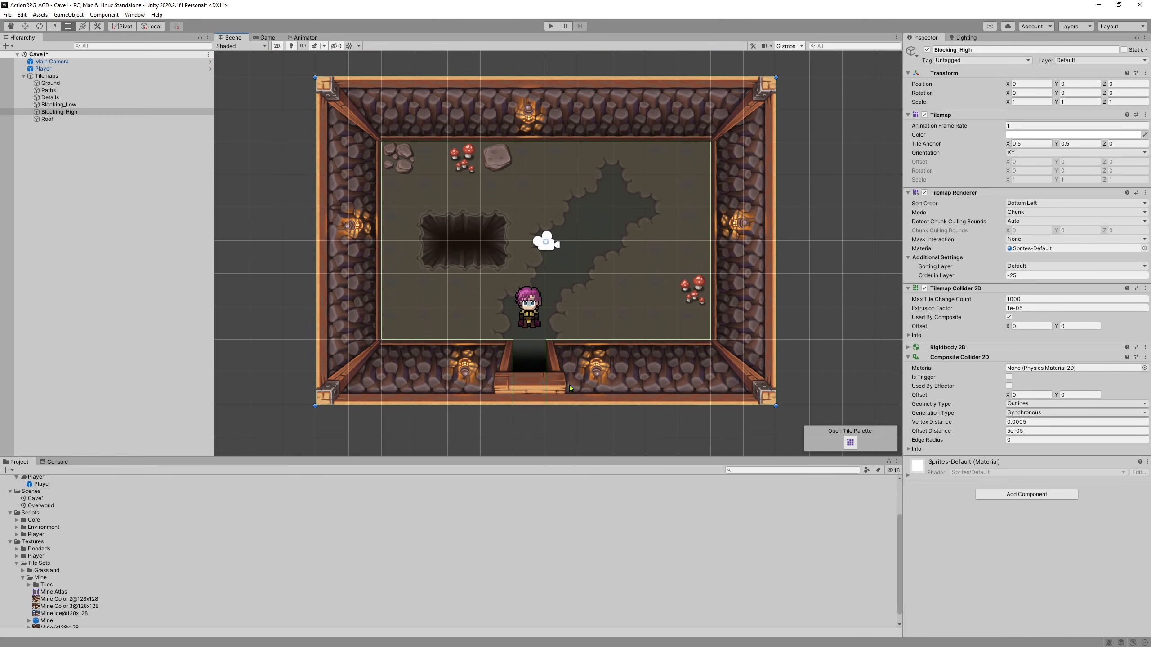
click(105, 176)
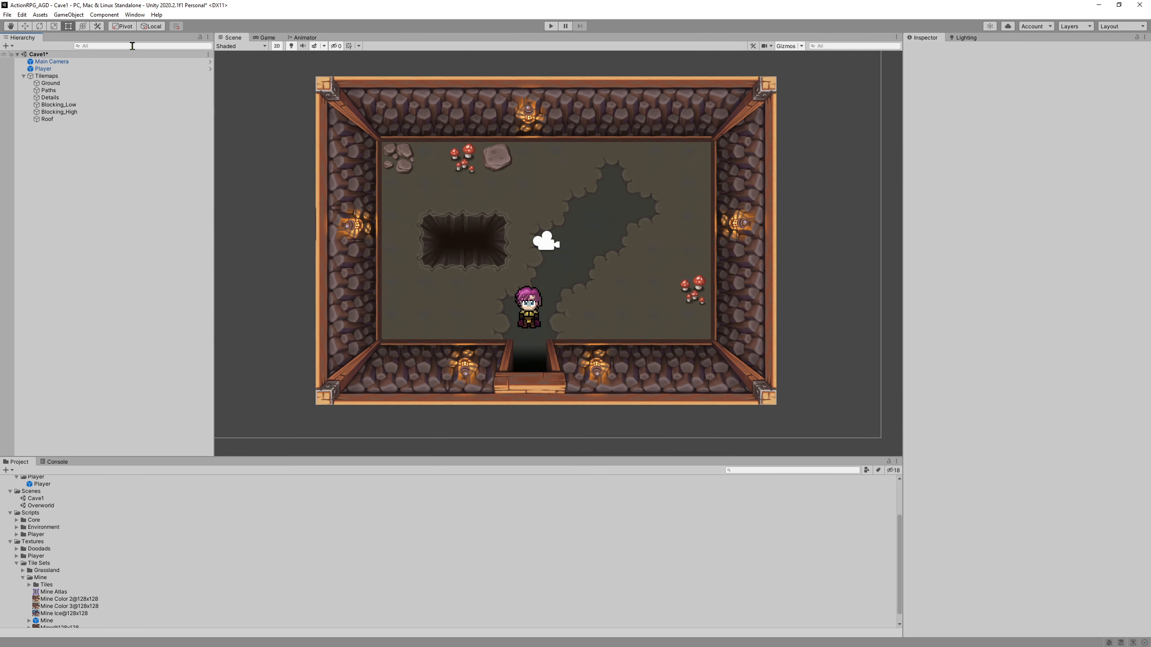
click(71, 17)
click(89, 31)
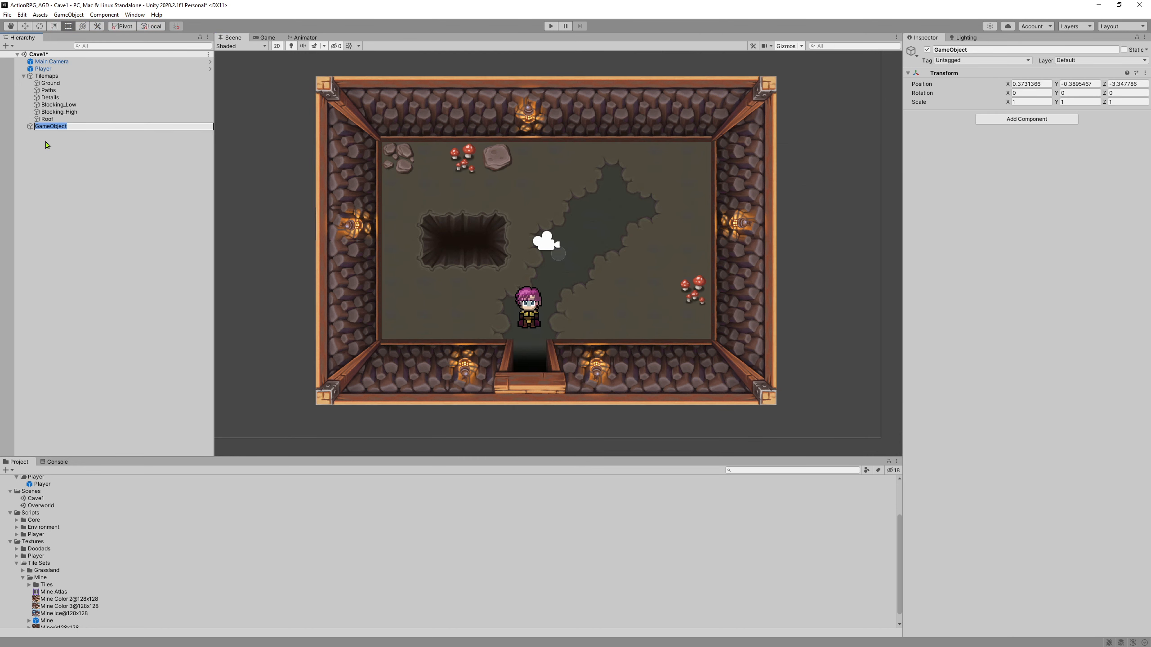
text(Ini)
key(Return)
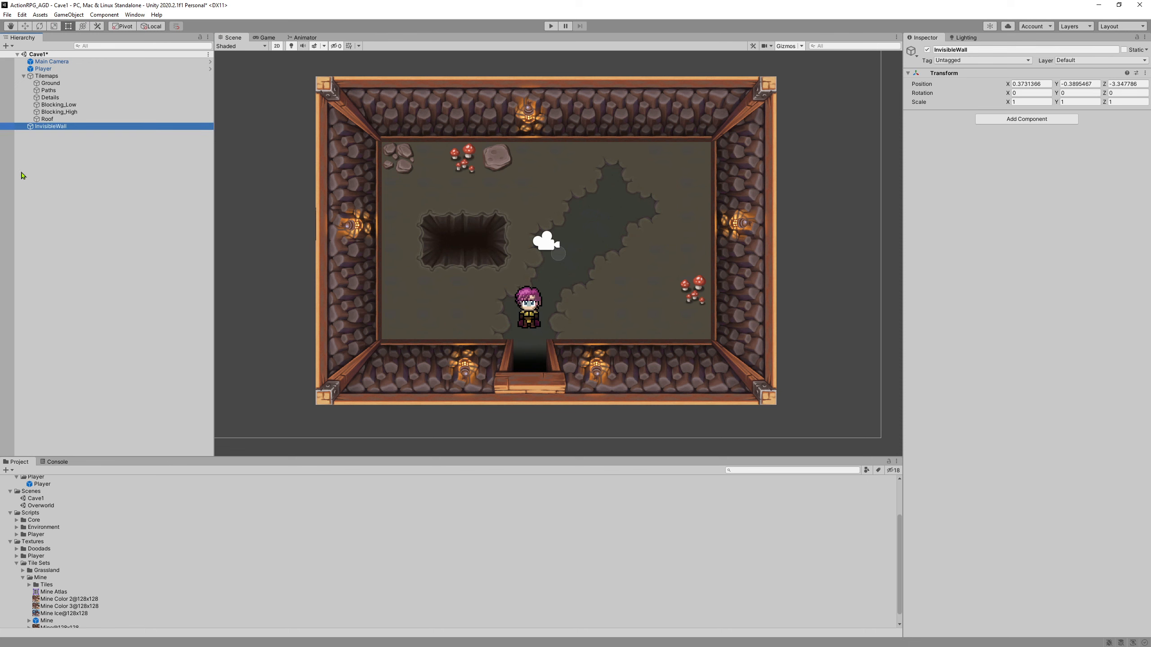
Reset InvisibleWall's transform and move it down just below the cave's doorway, to Y -5.75.
right_click(953, 73)
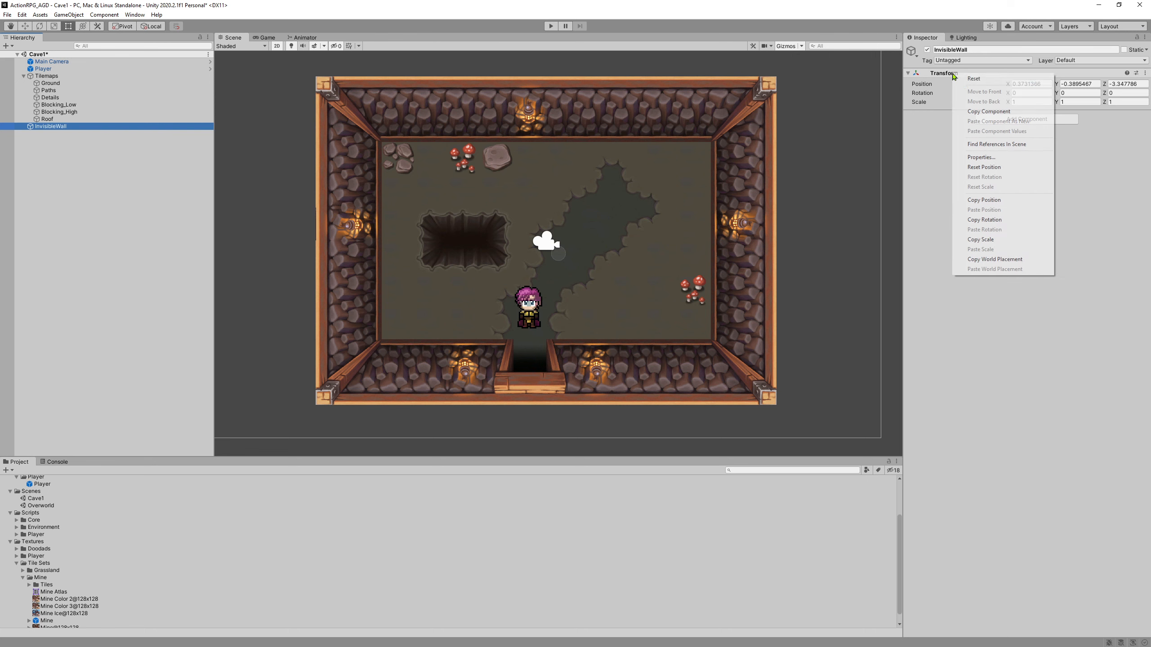
click(973, 78)
key(w)
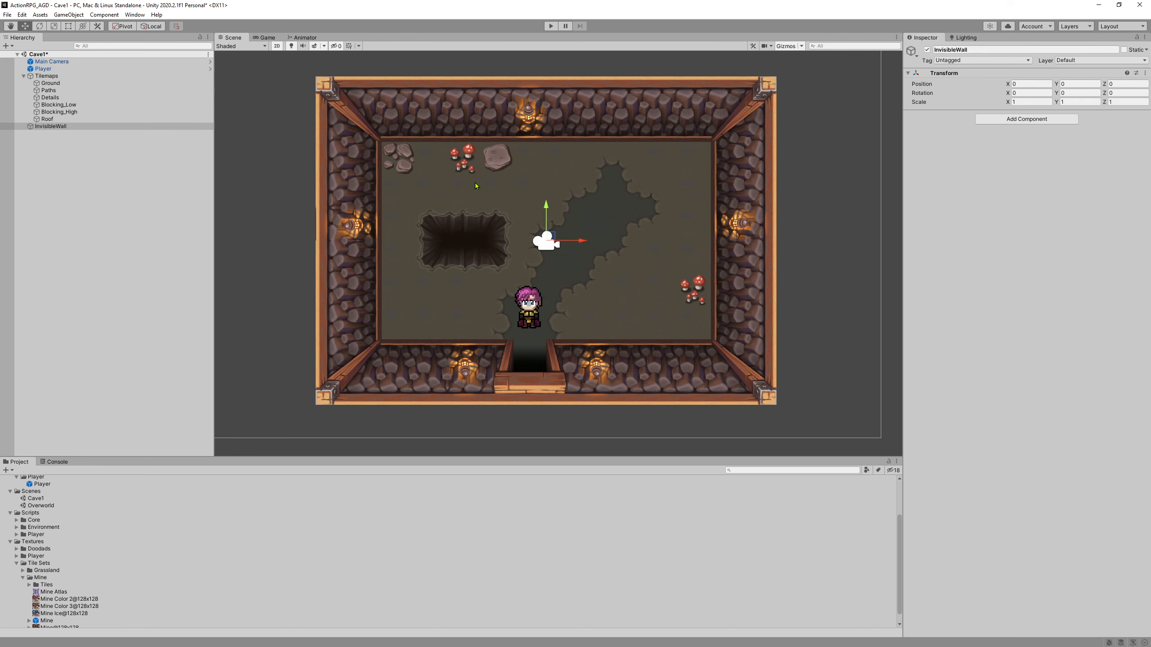
drag(547, 200, 547, 386)
Add a Box Collider 2D to InvisibleWall and set the object's Y position to -5.5.
click(107, 14)
mouse_move(135, 55)
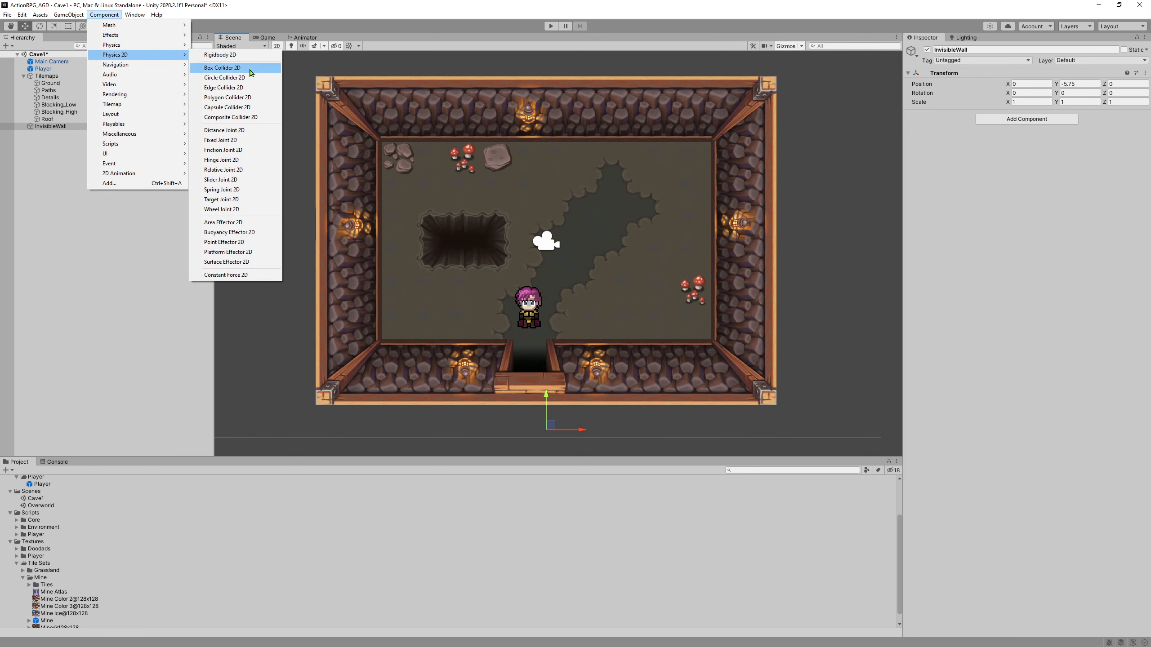
click(217, 70)
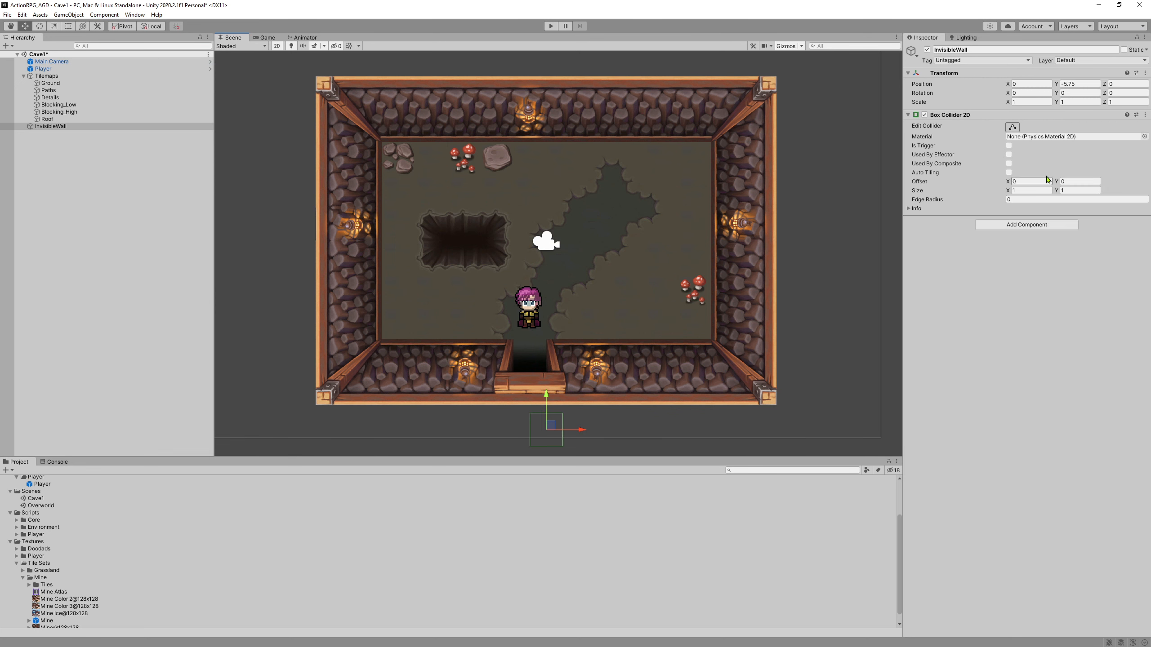
click(1080, 84)
text(-5.5)
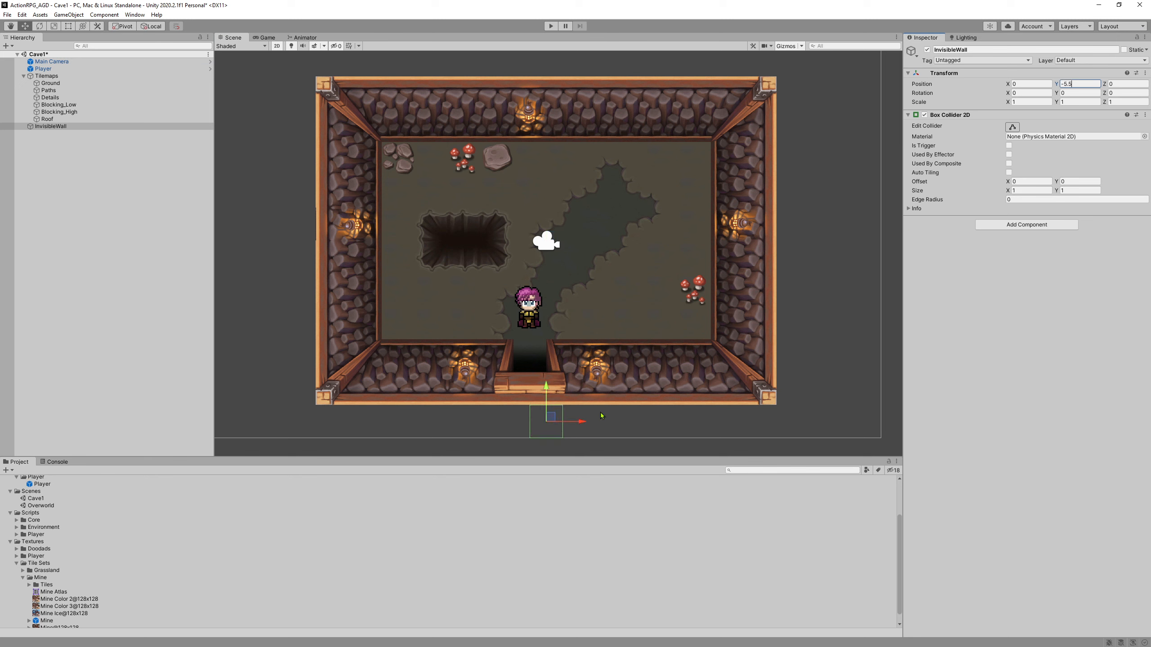
Widen InvisibleWall's box collider on both sides beyond the doorway, to about 3.47 wide with an X offset of about -0.38.
click(1012, 127)
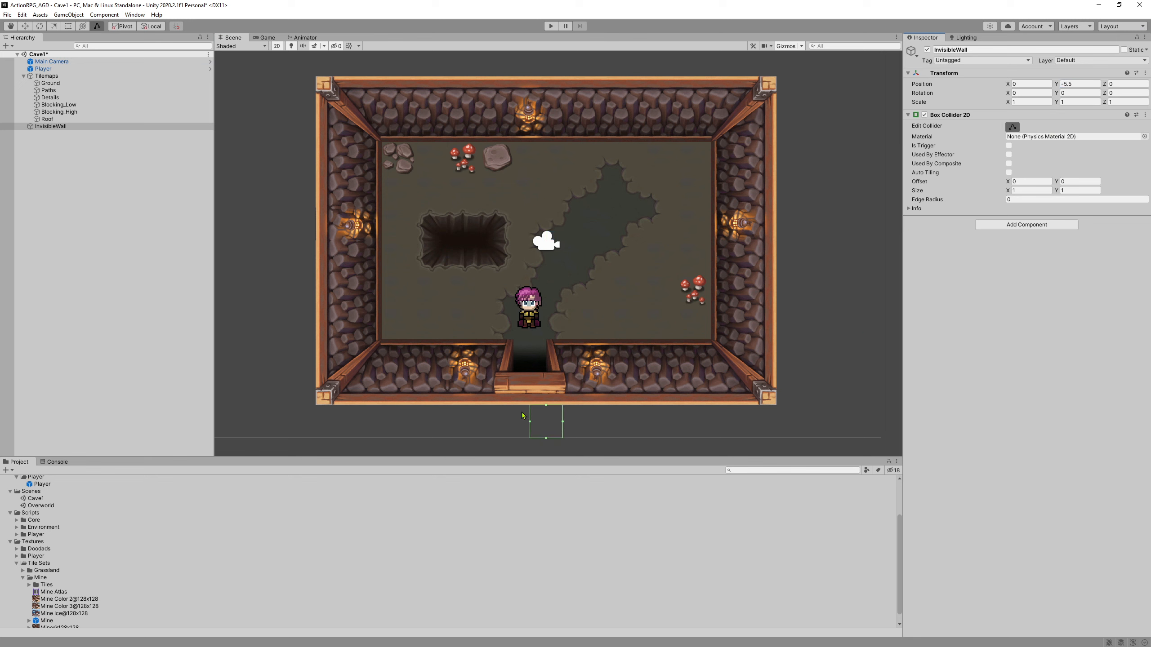
drag(531, 423, 476, 423)
drag(564, 423, 591, 422)
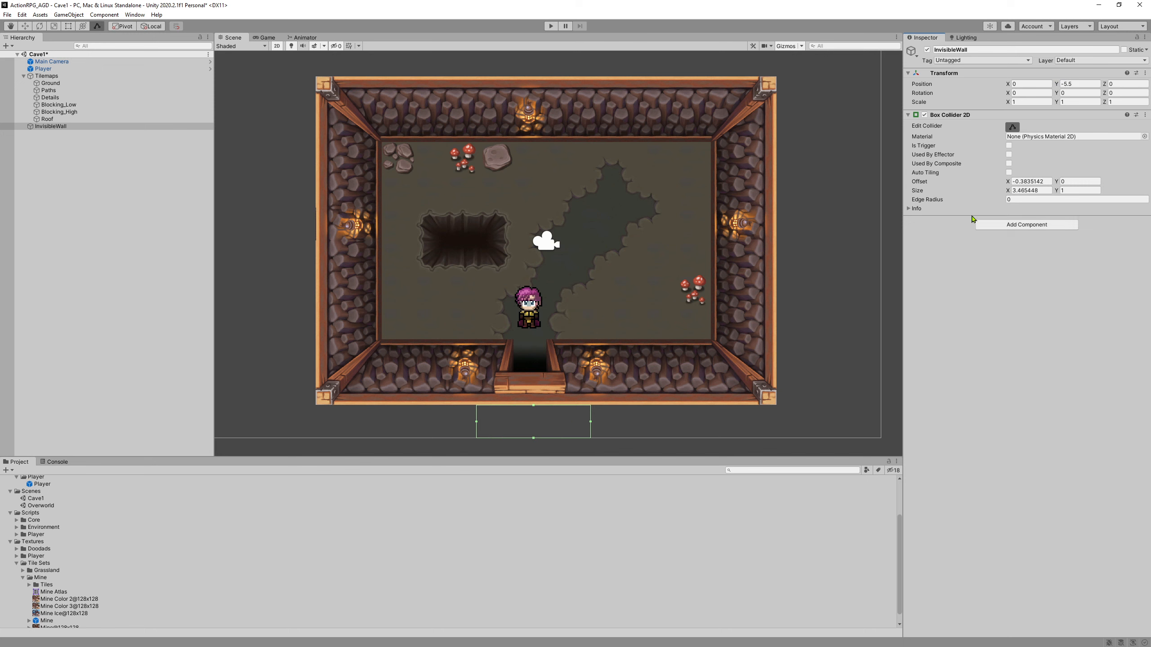
click(1012, 126)
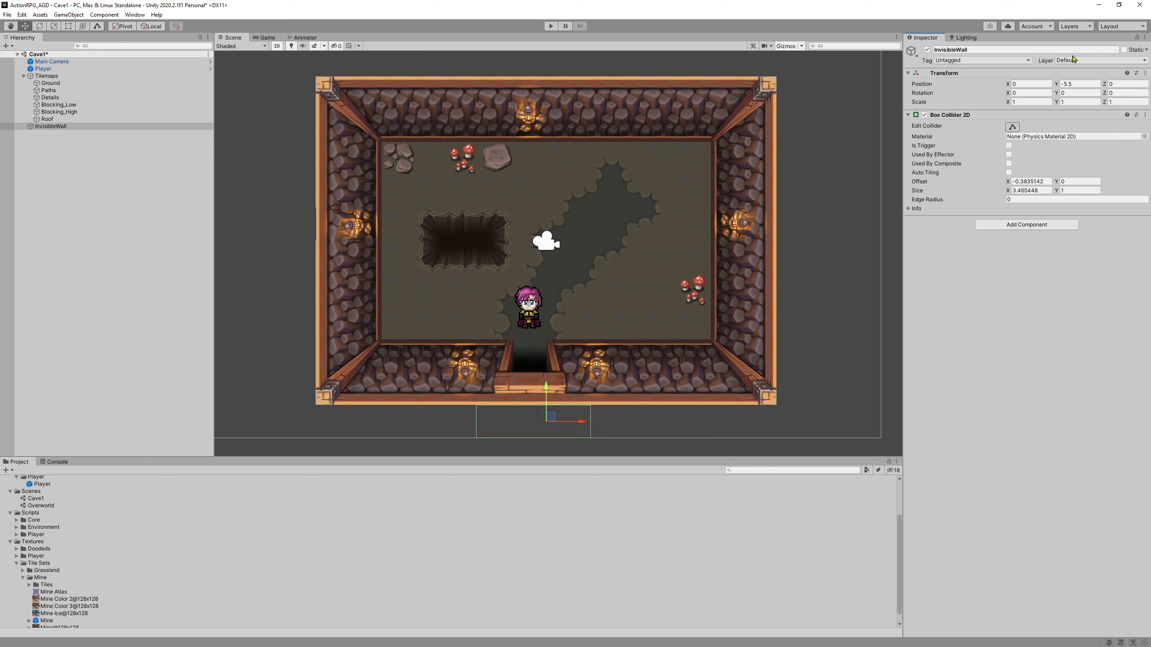
Playtest the doorway by walking the character down against the invisible wall and side to side, return inside the cave and end the playtest.
click(551, 26)
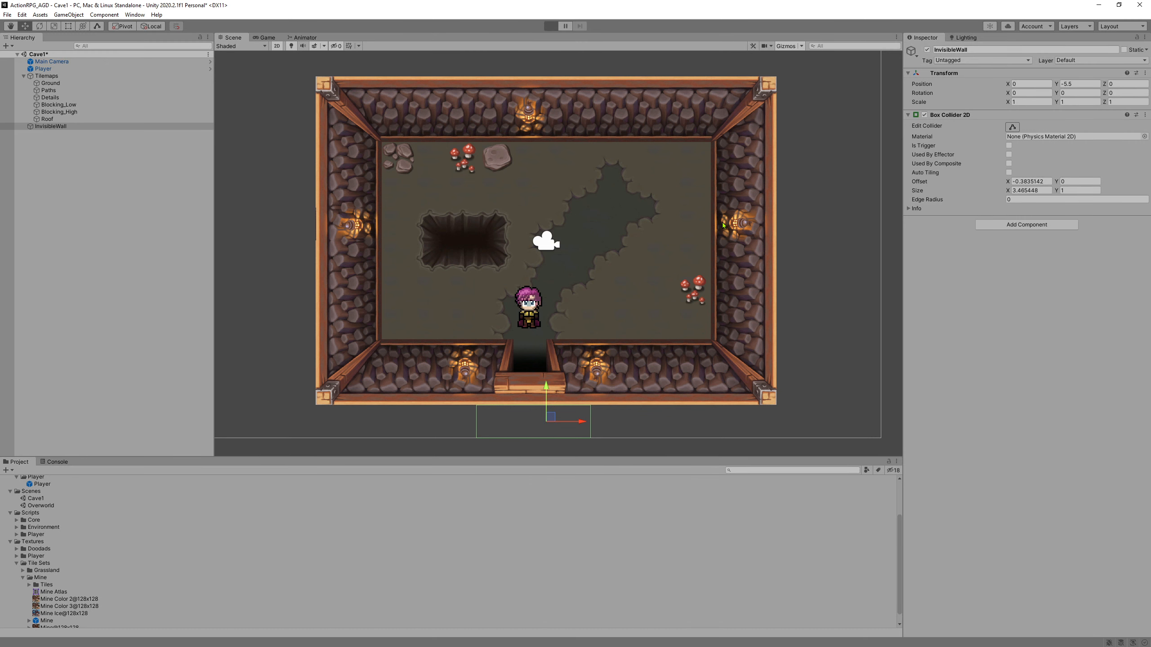
key(s)
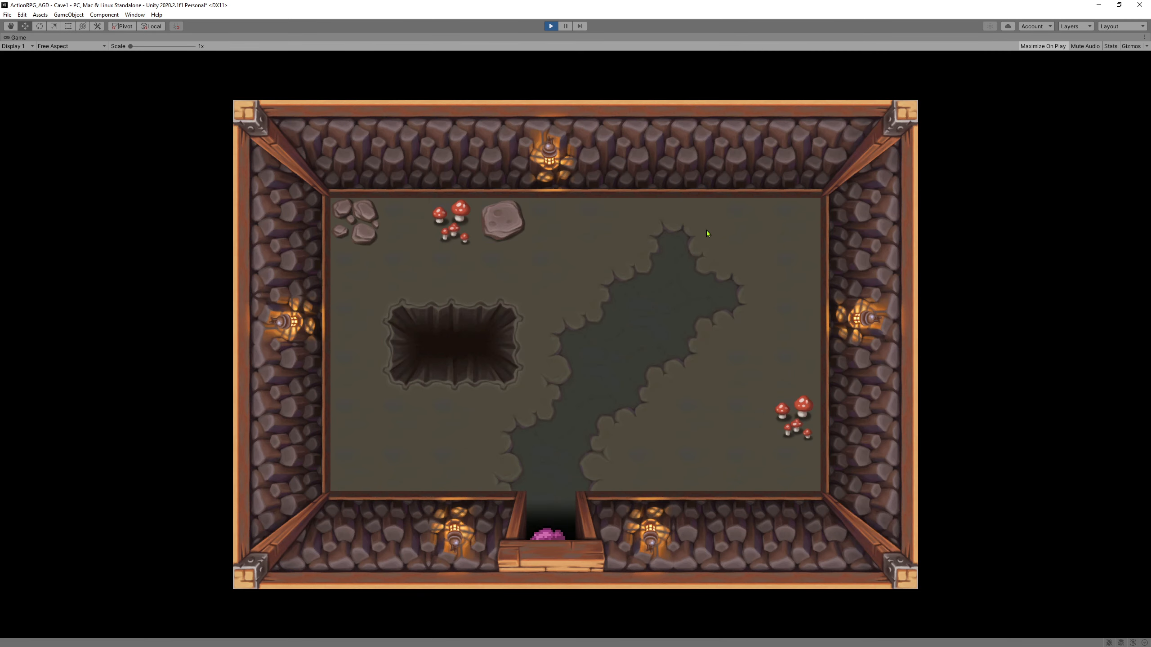
key(a)
key(d)
key(a)
key(d)
key(w)
key(a)
key(s)
key(d)
key(w)
key(a)
key(d)
key(d)
key(w)
key(a)
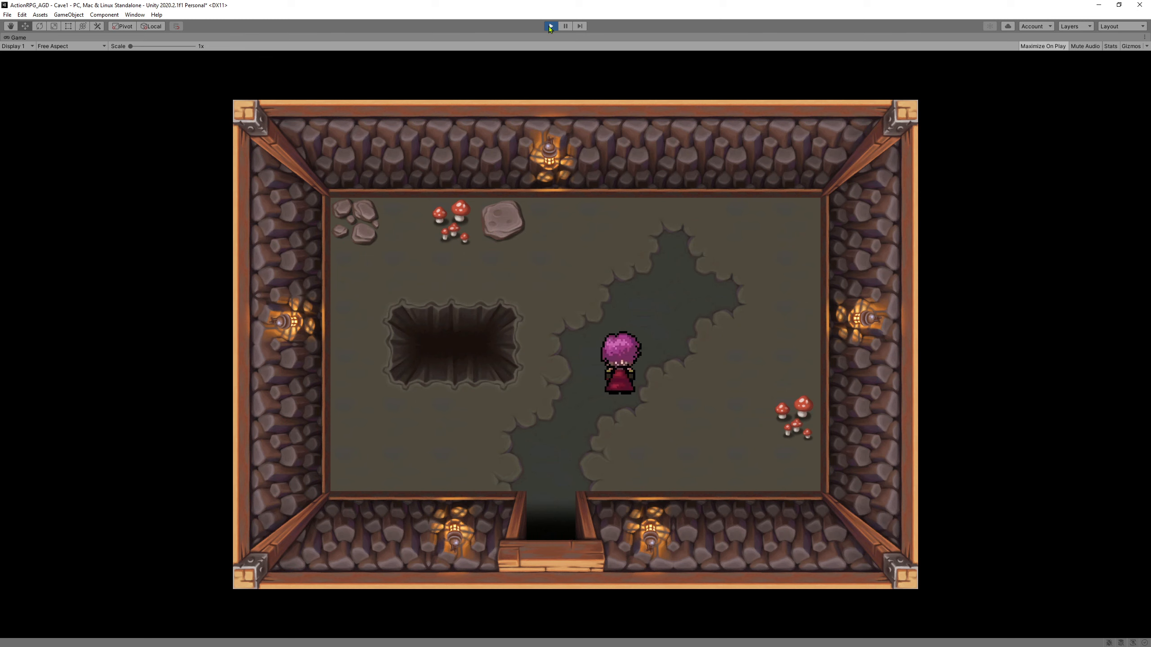
click(546, 26)
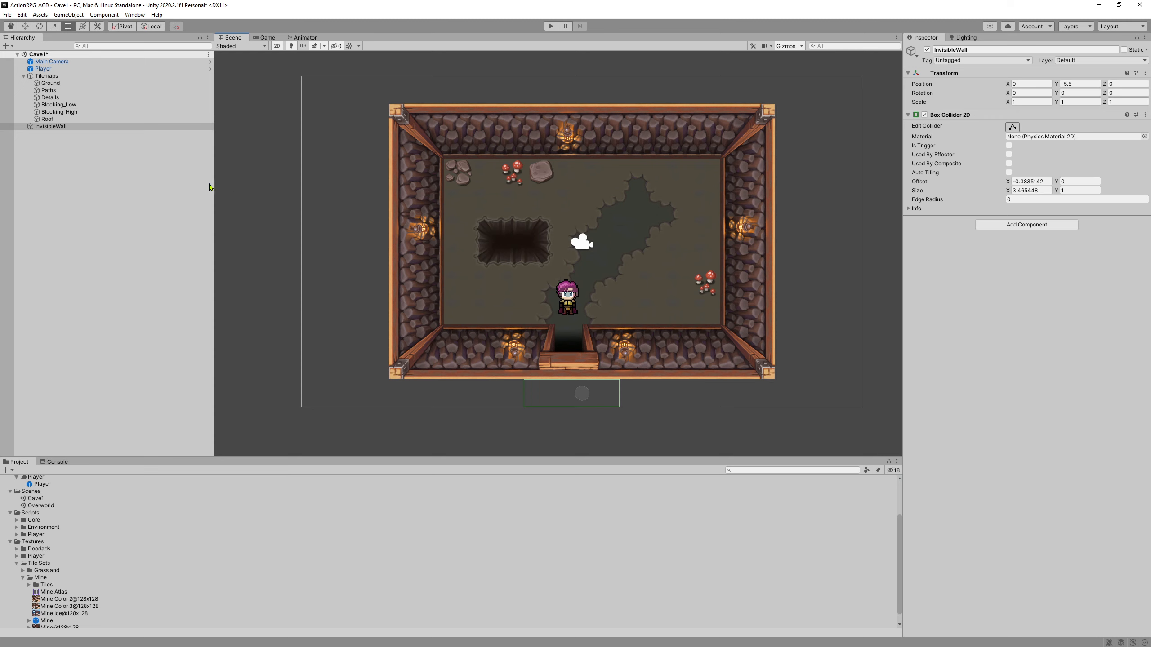
Save the Cave1 scene and open the Overworld scene.
click(7, 14)
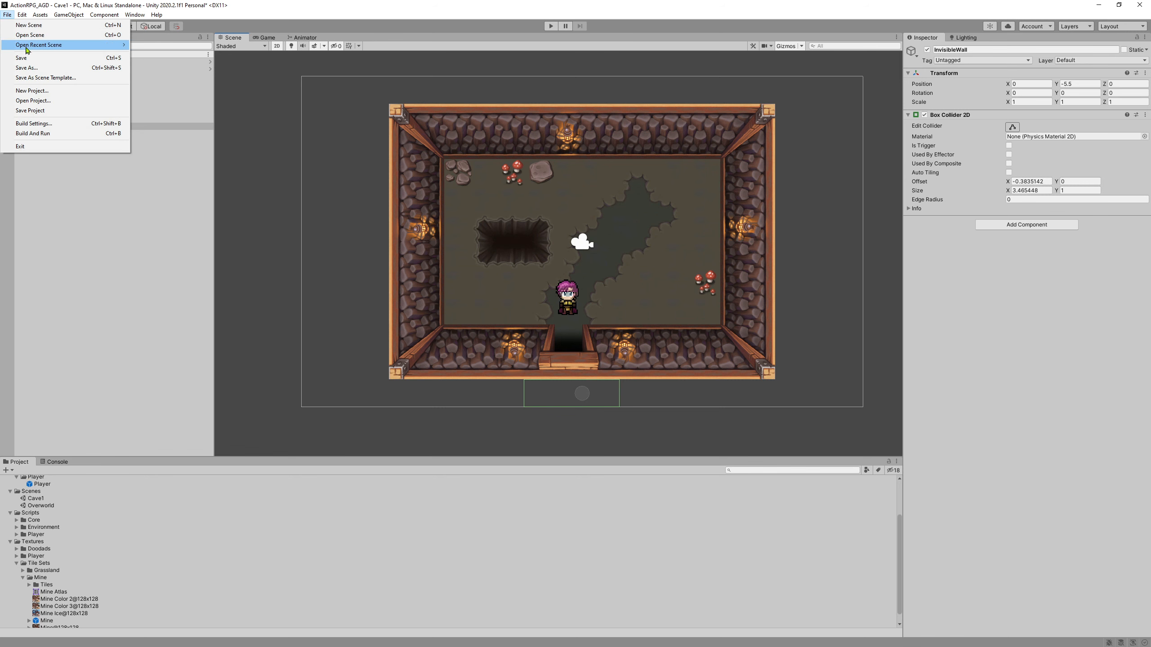
click(27, 57)
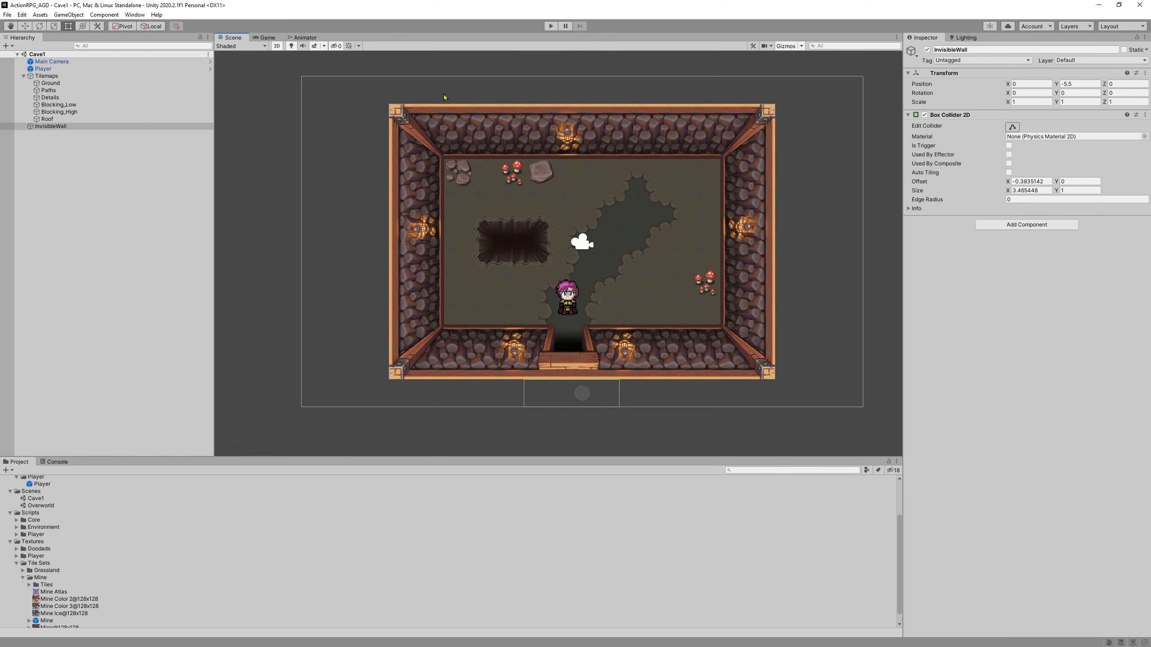
click(22, 578)
double_click(41, 545)
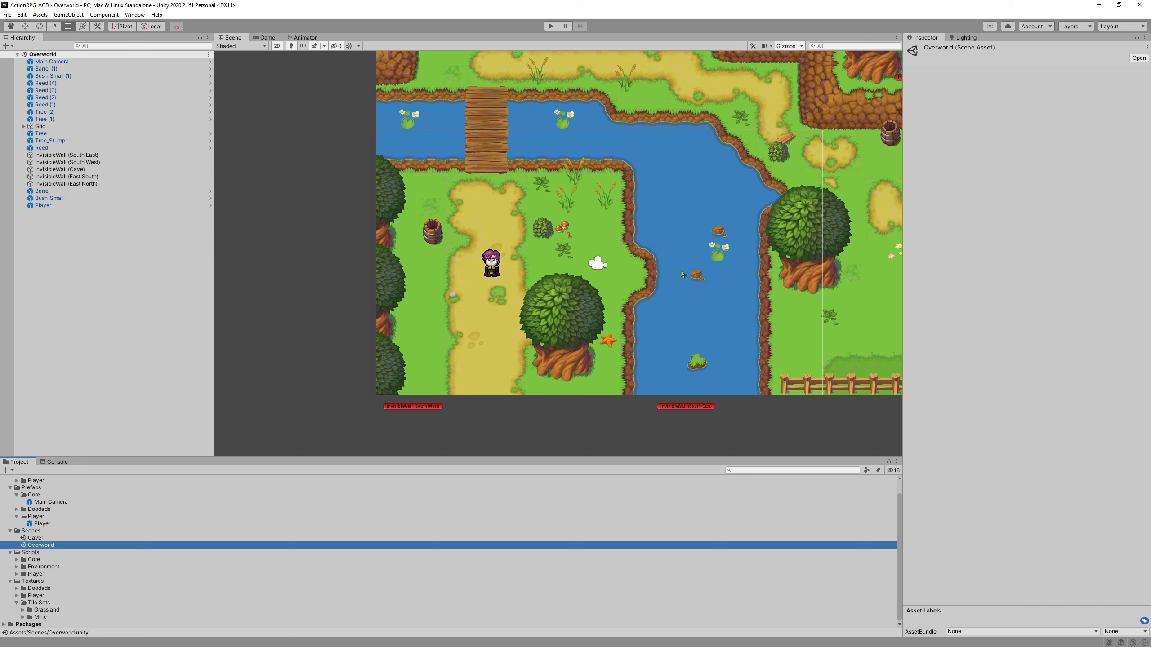
Look over the Overworld map's southern and eastern edges and the invisible walls placed there.
middle_drag(635, 280, 505, 342)
middle_drag(681, 333, 666, 255)
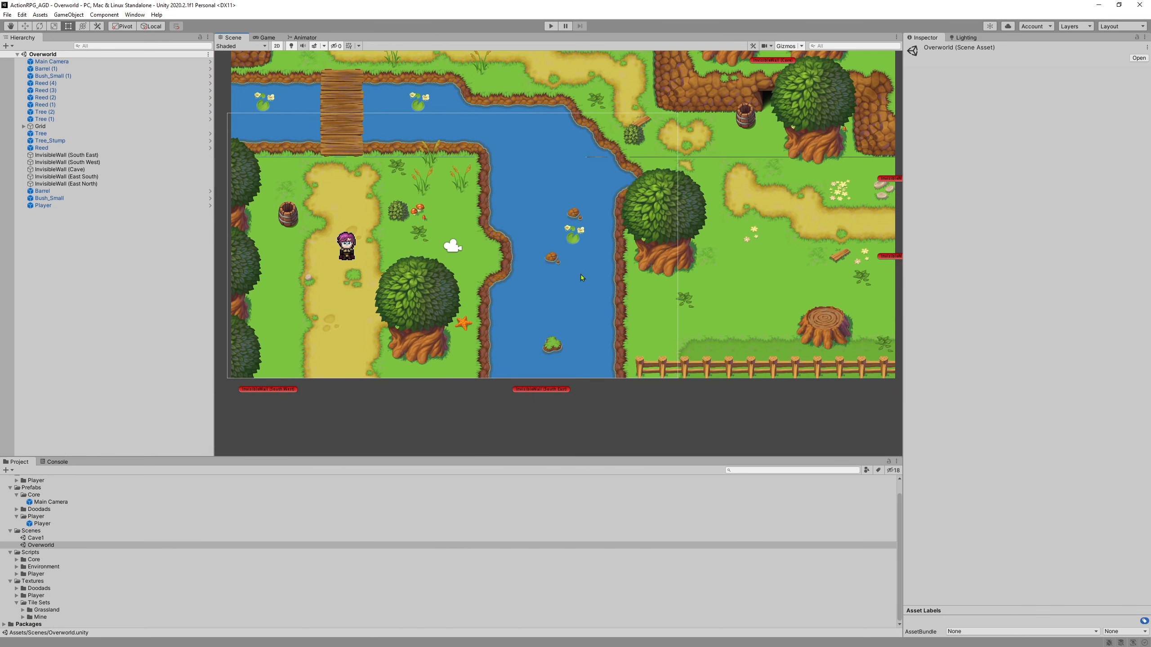
key(Right)
key(Up)
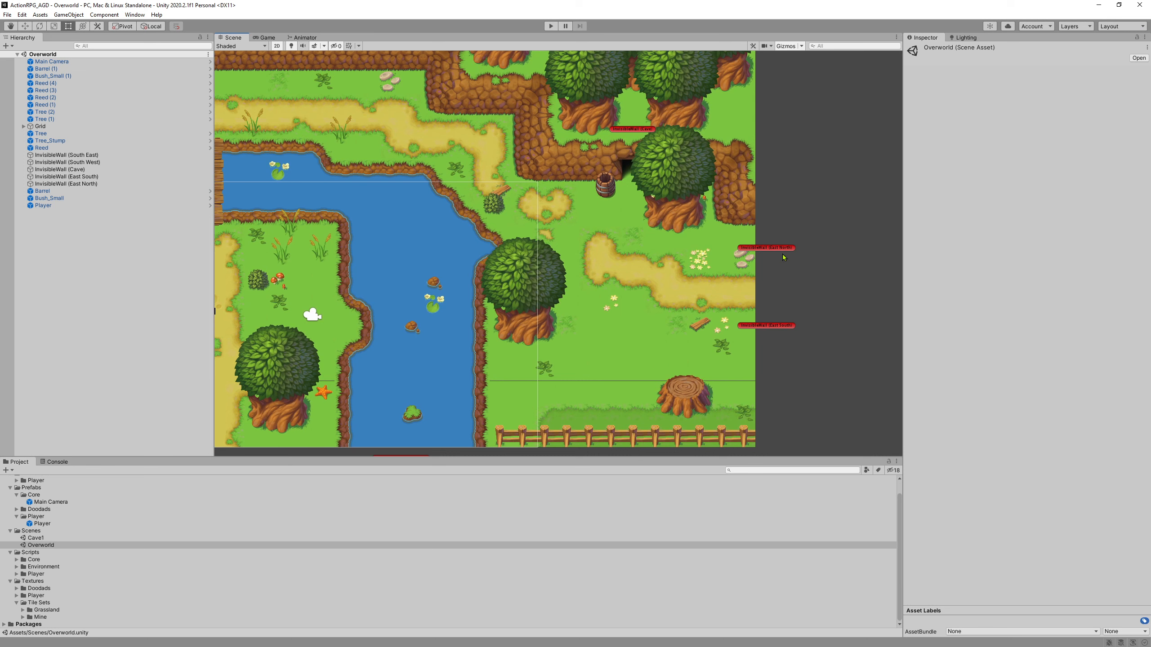
key(Left)
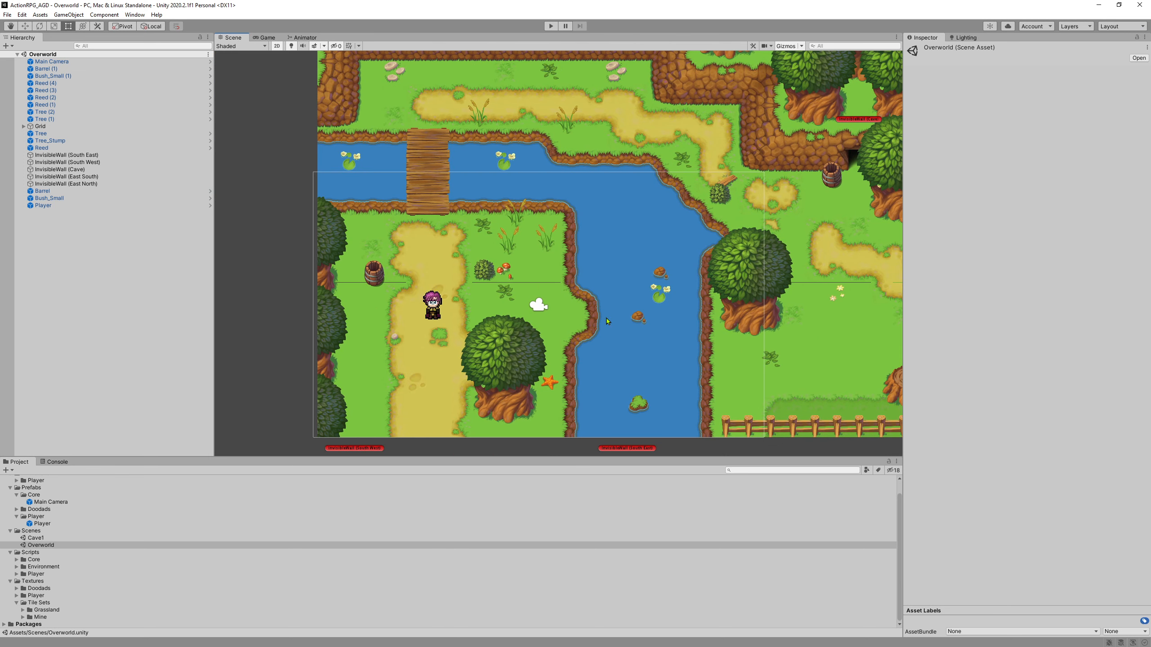
key(Down)
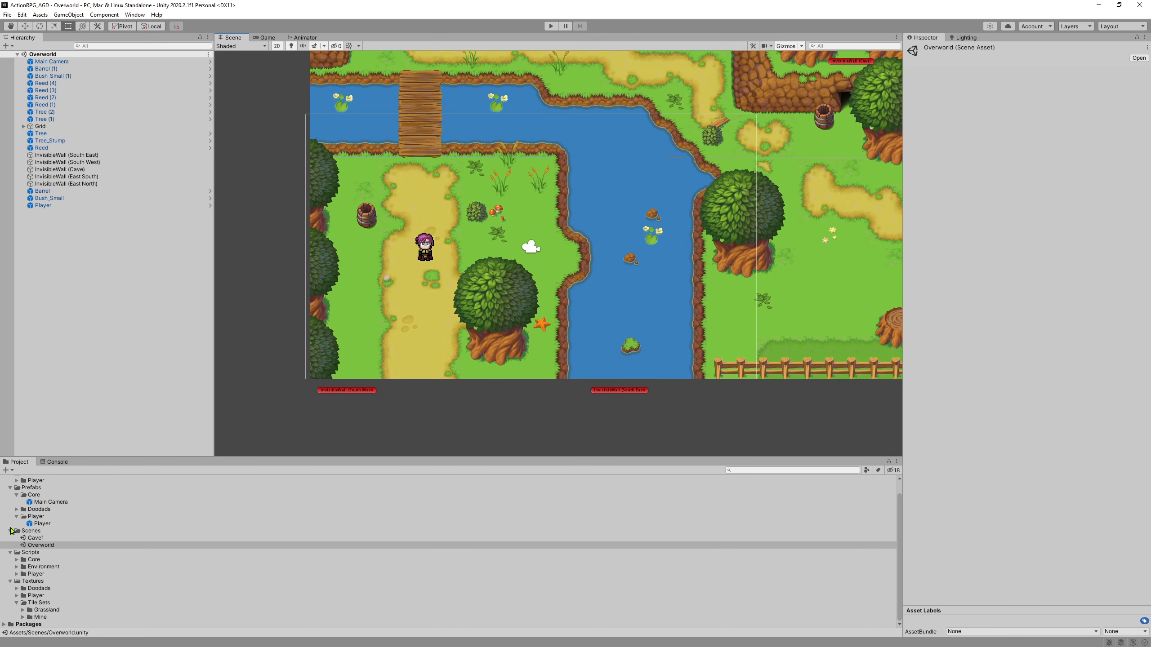
Create a new scene in the Scenes folder and name it Overworld South.
click(27, 531)
right_click(25, 533)
mouse_move(80, 296)
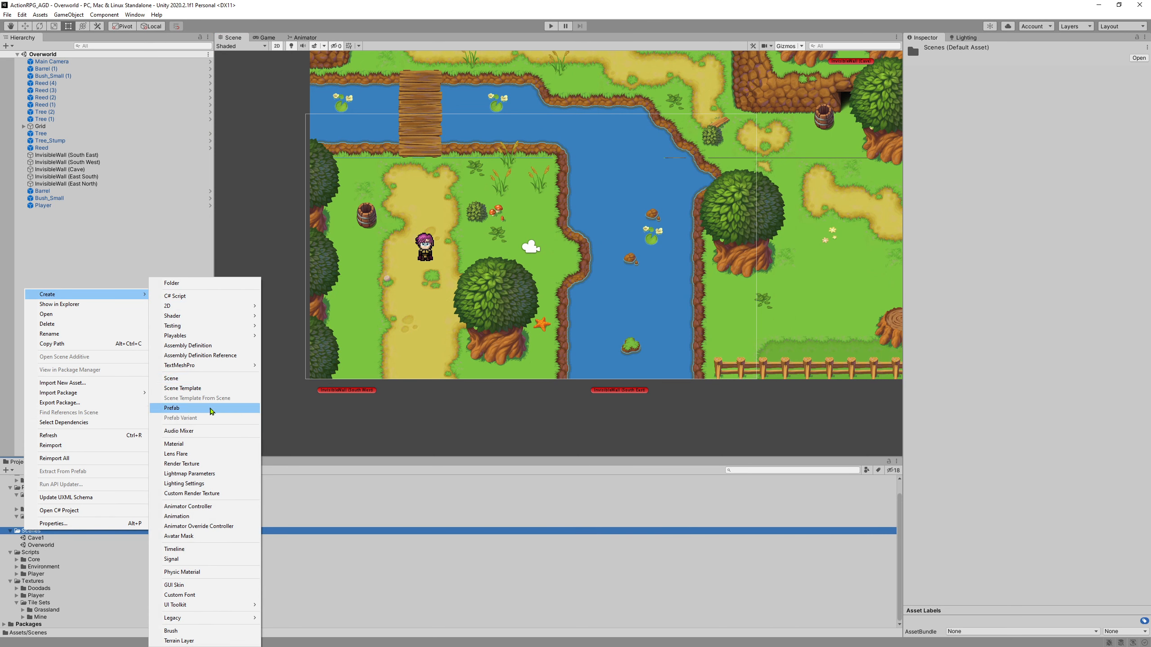
click(205, 379)
text(O)
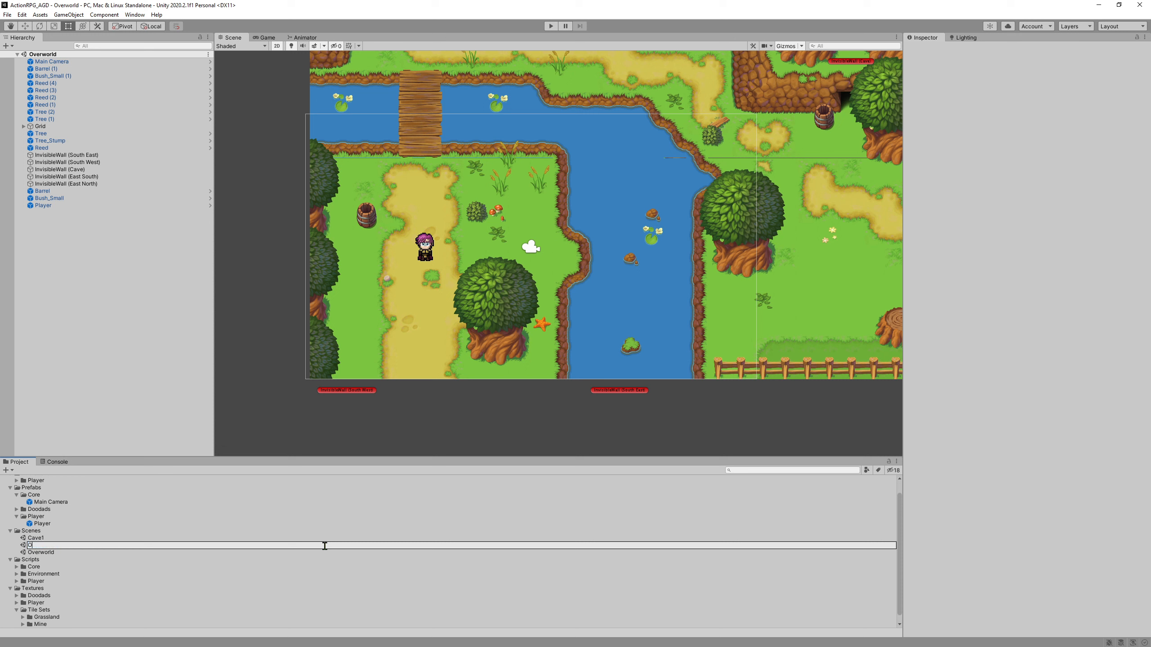
text(verworld South)
key(Return)
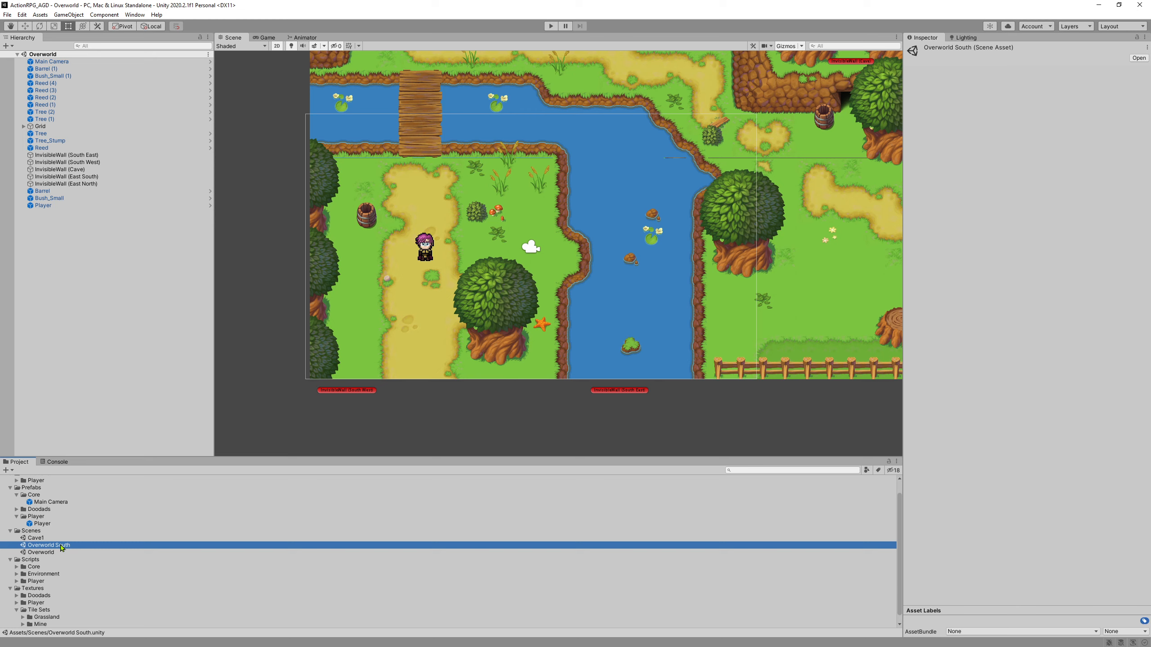
In the Overworld South scene, replace the default camera with the Main Camera prefab and save the scene.
double_click(62, 546)
click(59, 62)
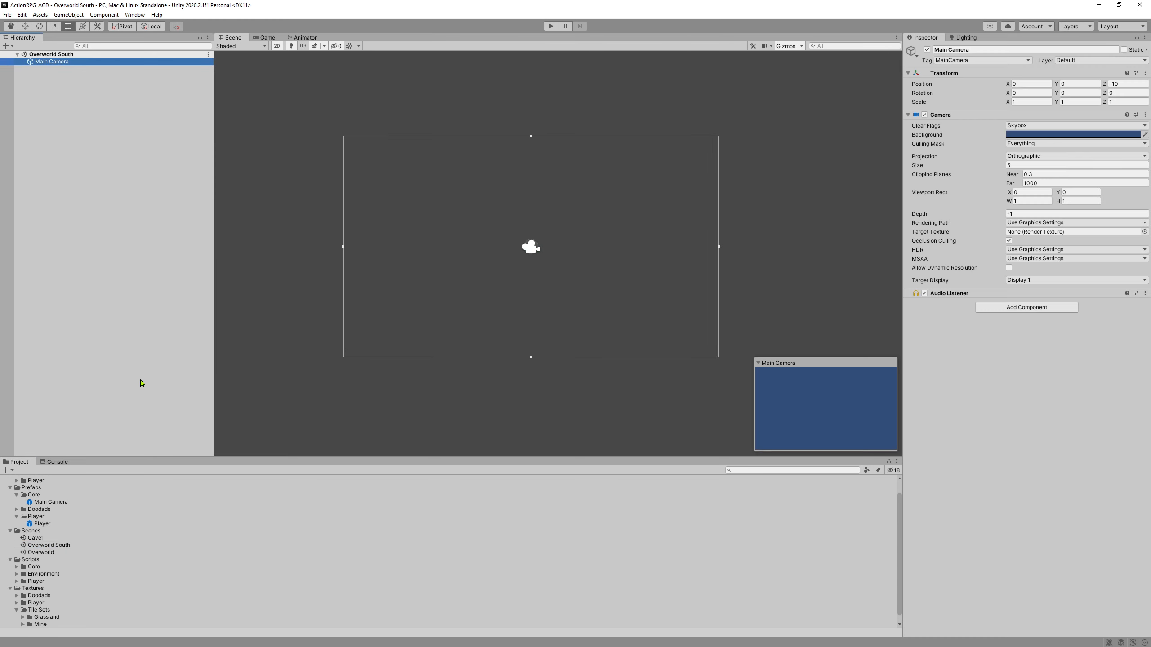
key(Delete)
drag(60, 506, 118, 200)
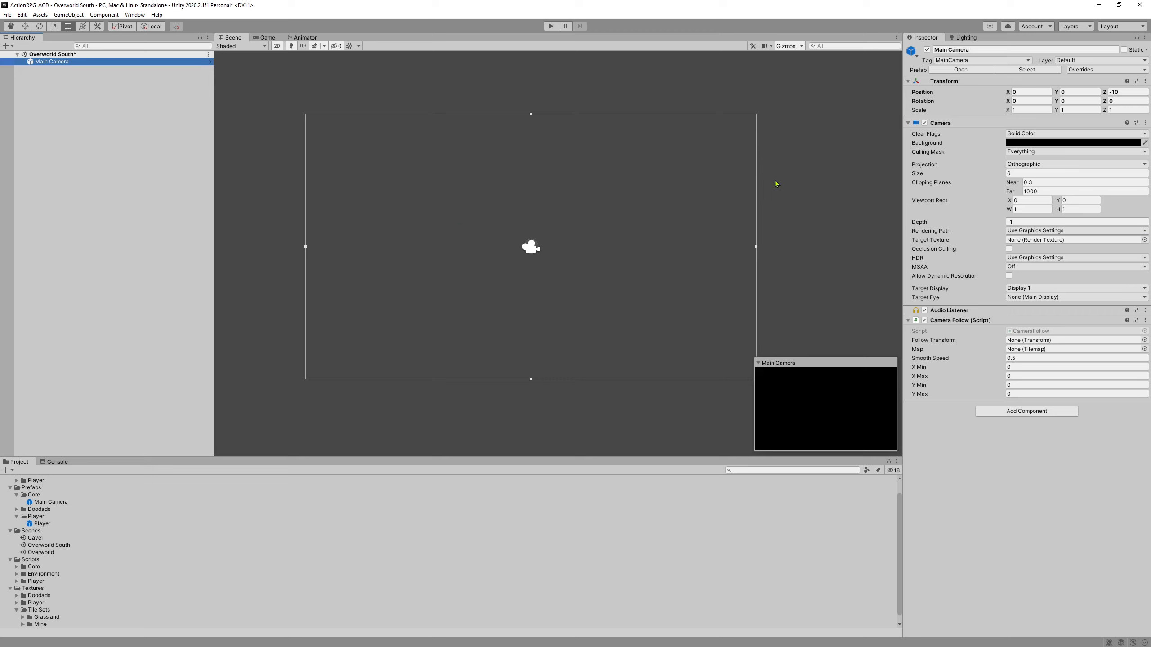
mouse_move(775, 183)
middle_down()
mouse_move(747, 188)
mouse_move(750, 205)
mouse_move(784, 174)
middle_up()
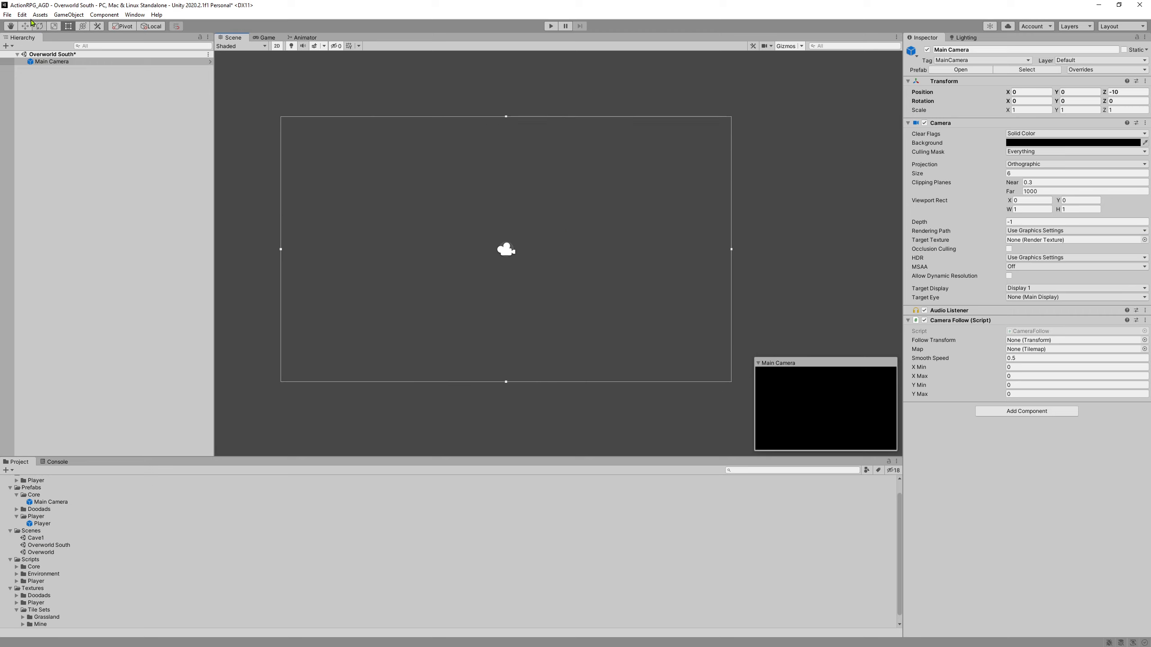
click(7, 14)
click(36, 68)
Reopen the Cave1 scene and assign the Ground tilemap as the Map of the Main Camera's Camera Follow script.
scroll(45, 508, up, 1)
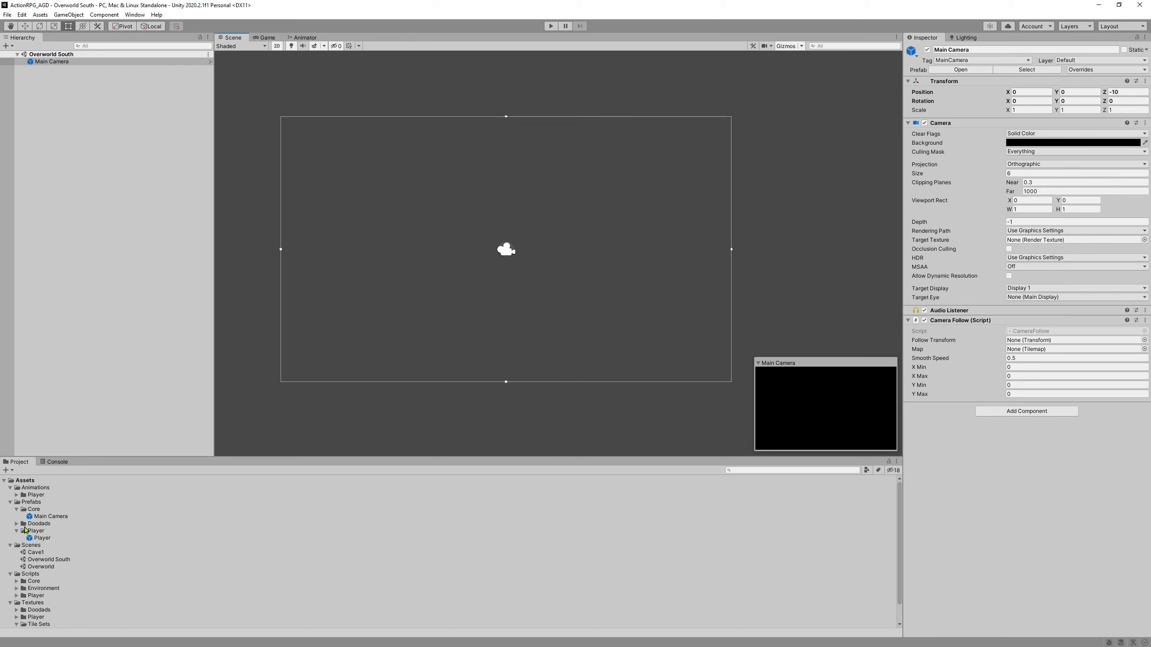
double_click(36, 552)
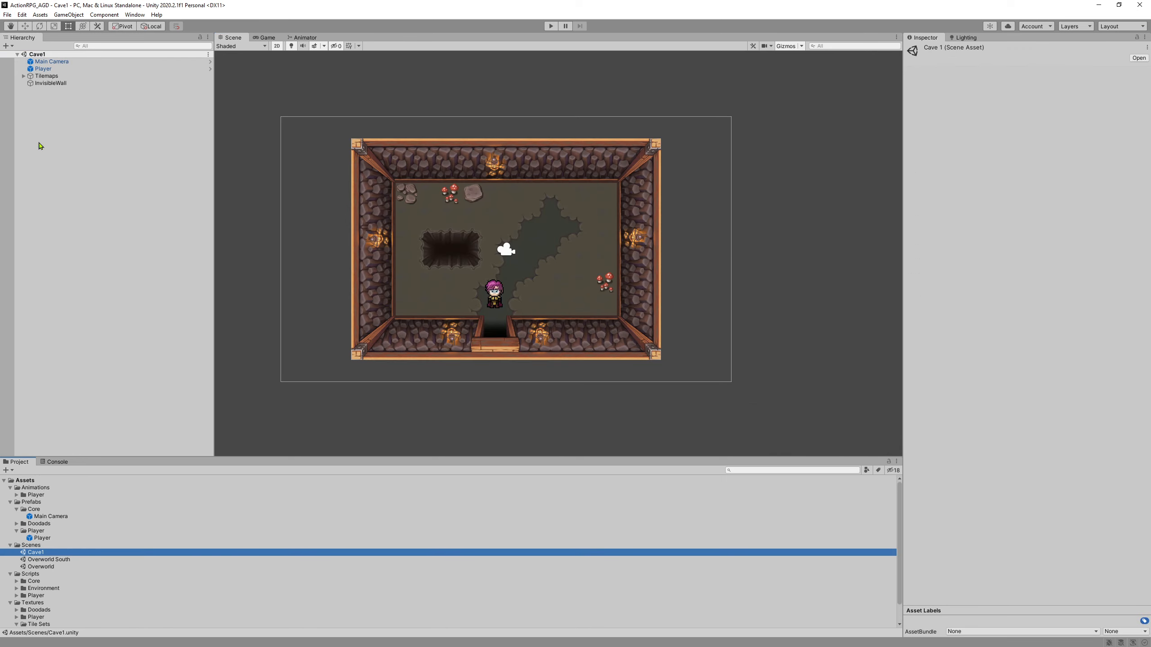
click(50, 62)
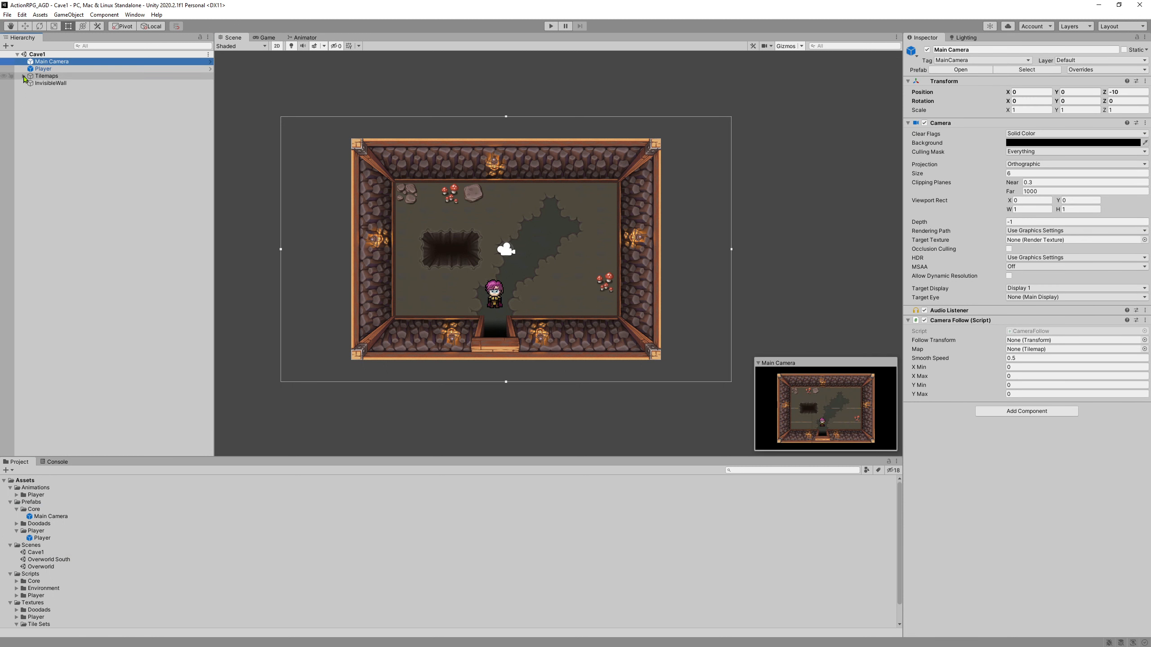
click(23, 76)
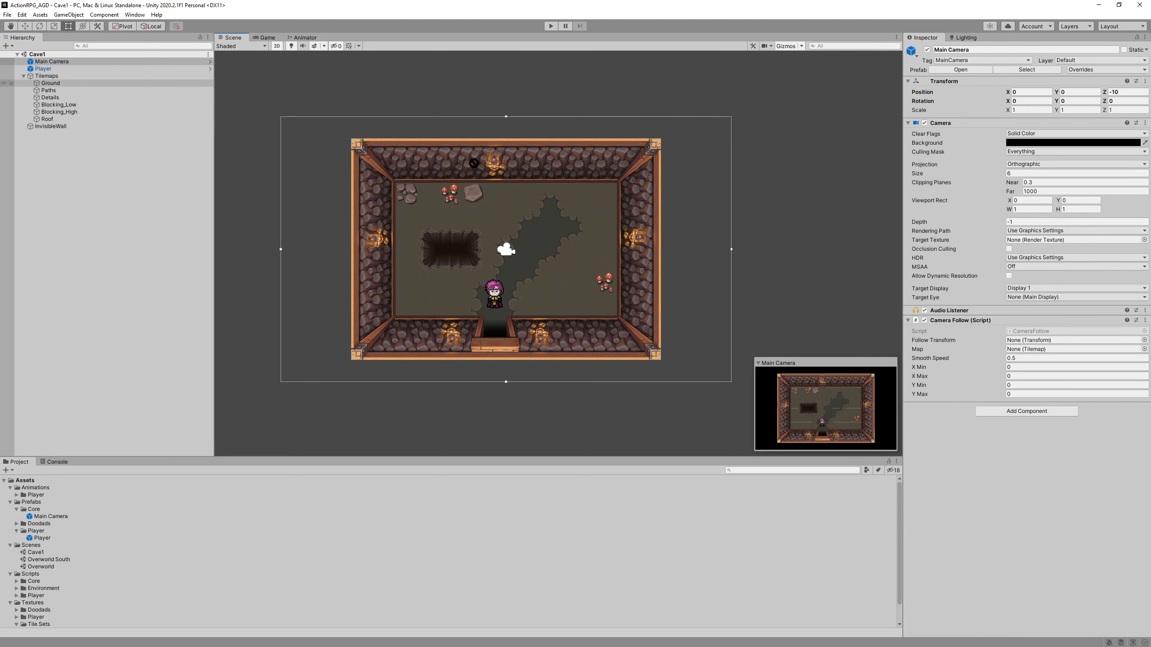
drag(984, 360, 1036, 348)
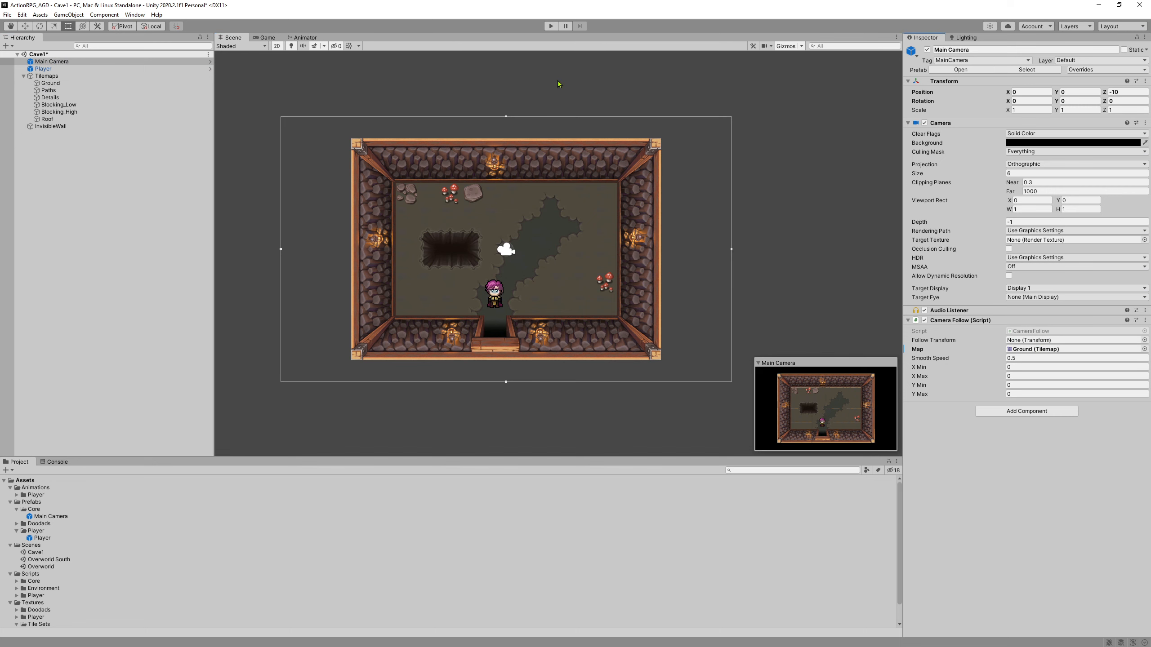
Playtest Cave1 with the assigned camera map by walking the character around the cave, and end the playtest.
click(550, 26)
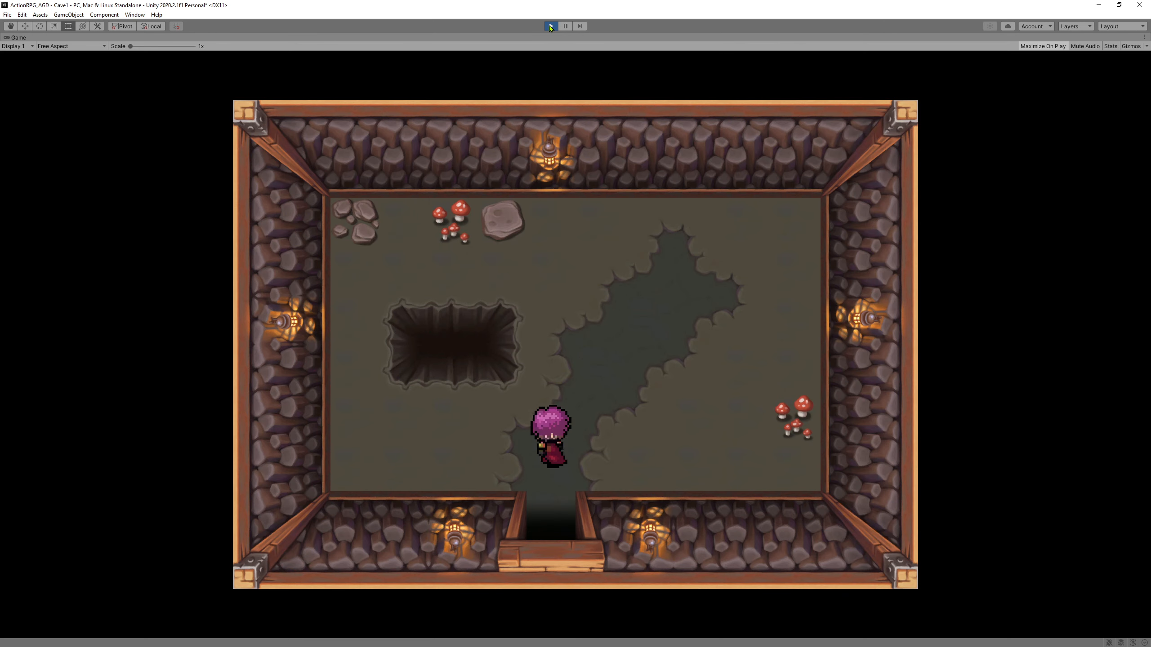
key(Right)
key(Up)
key(Left)
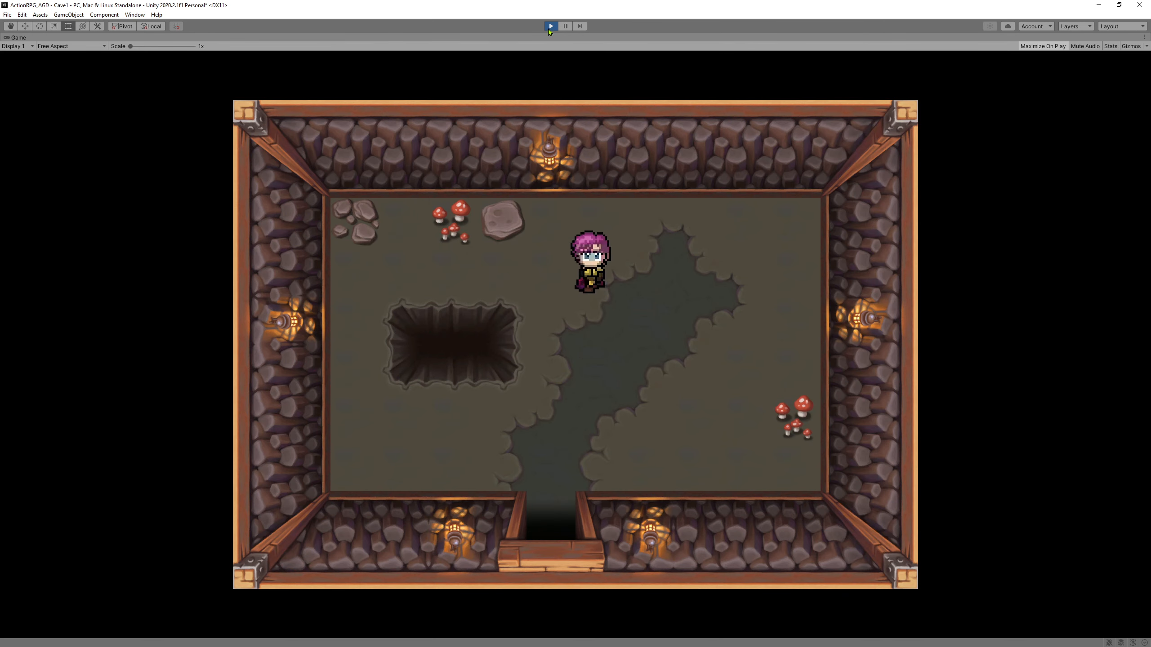
key(Down)
click(550, 26)
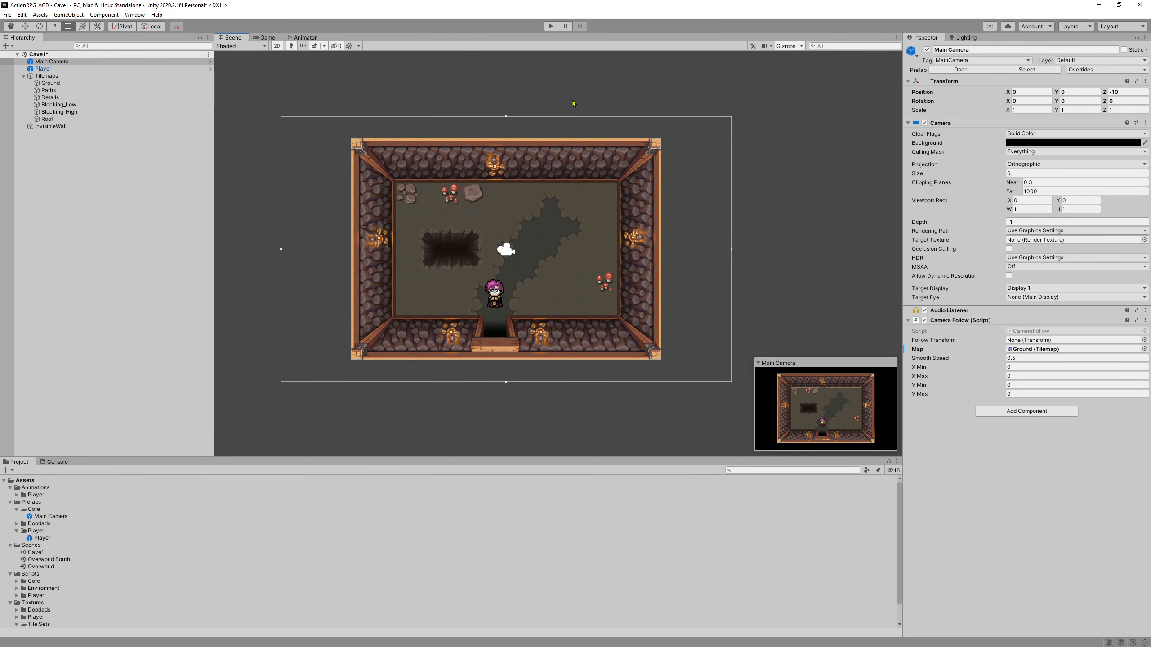
Save the Cave1 scene and open the Overworld South scene.
click(7, 15)
click(20, 58)
double_click(50, 560)
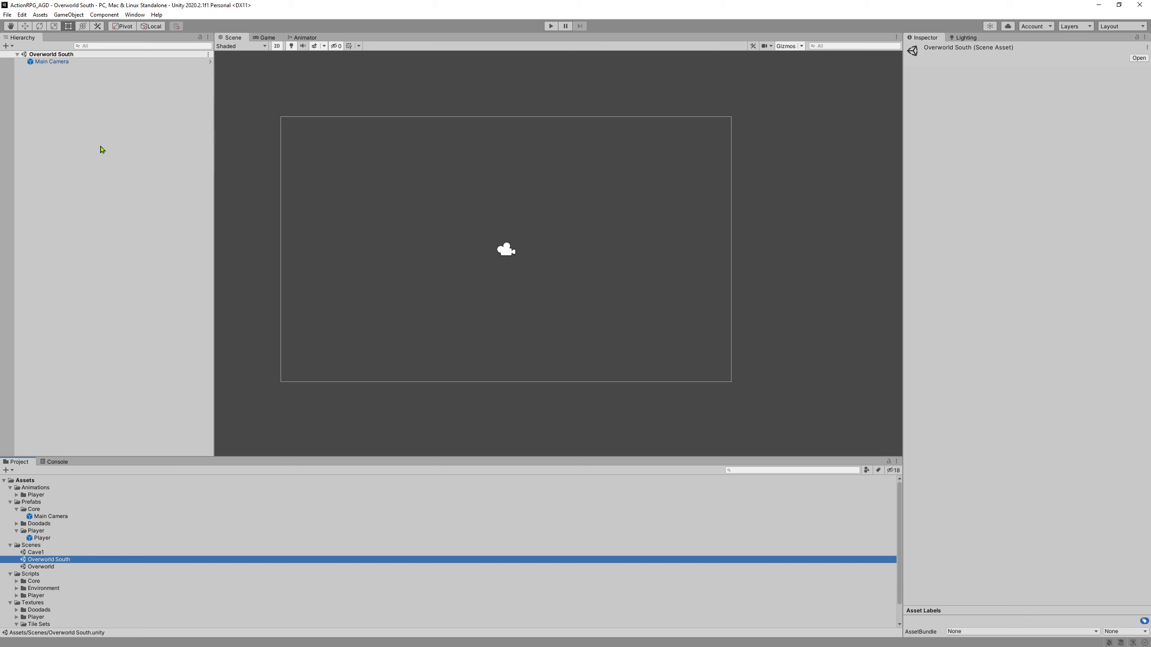
Create a rectangular tilemap in the Overworld South scene and name it Ground.
right_click(104, 156)
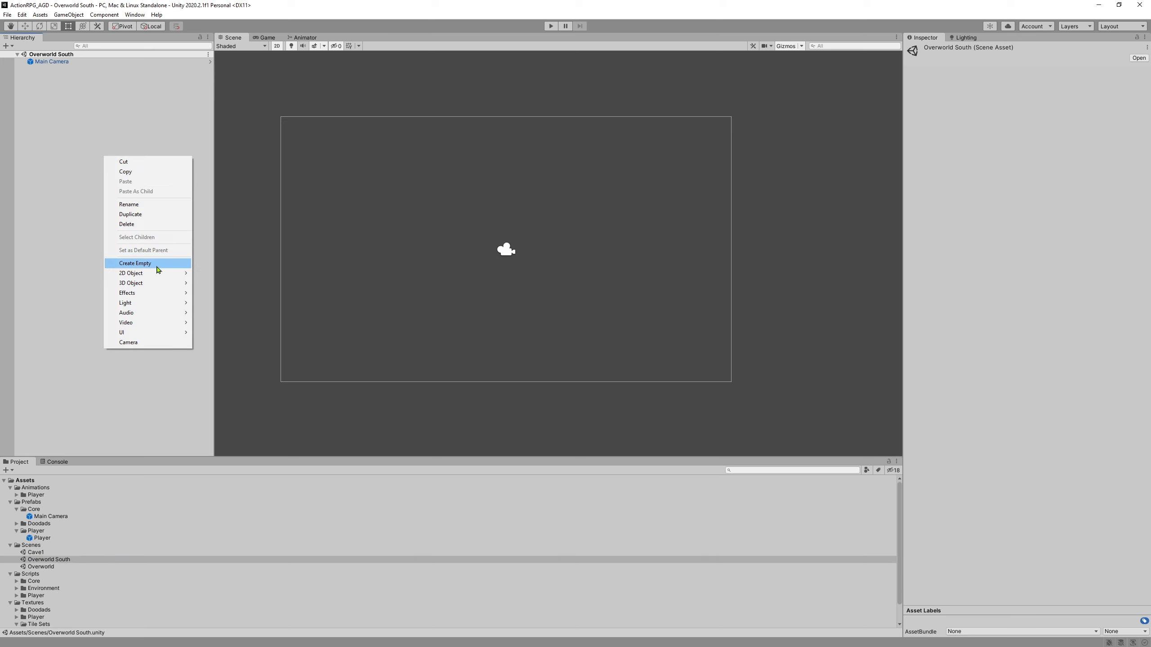
mouse_move(164, 274)
mouse_move(250, 294)
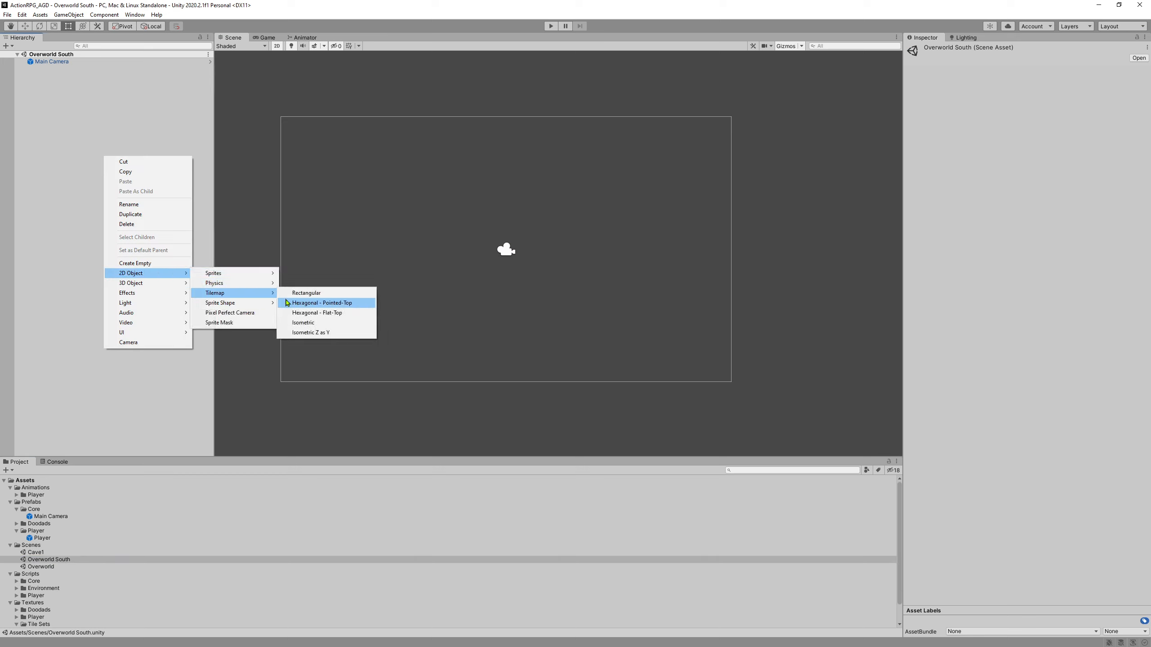
click(296, 290)
text(Ground)
key(Return)
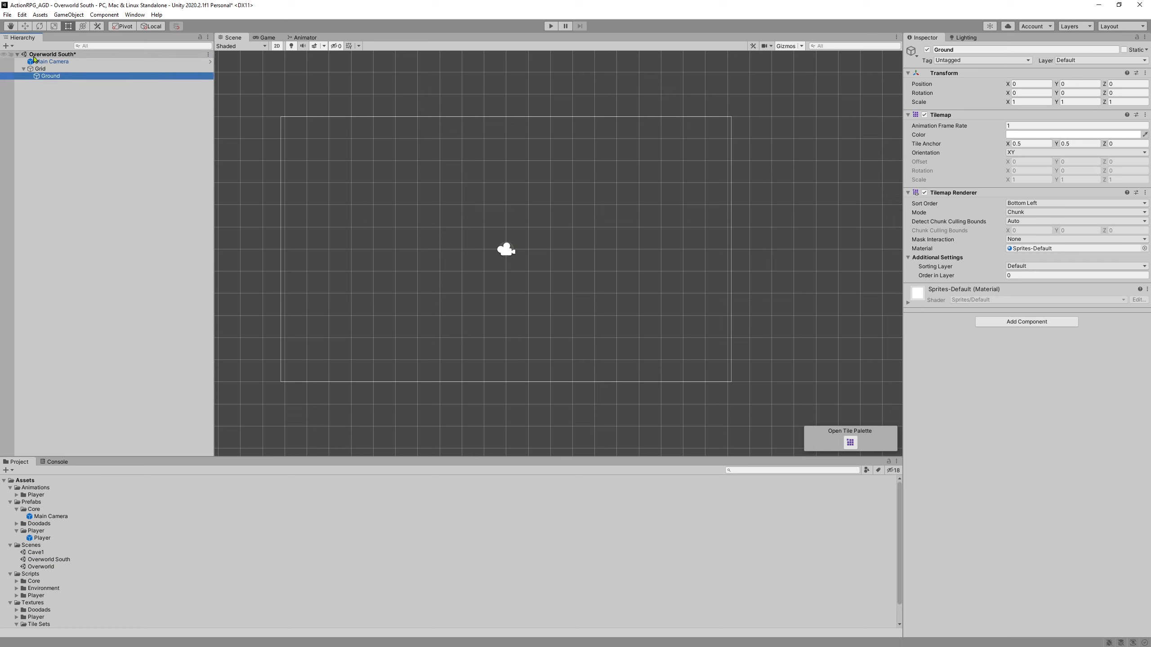
Create a rectangular tilemap under the Grid object and name it Paths.
click(41, 69)
right_click(44, 69)
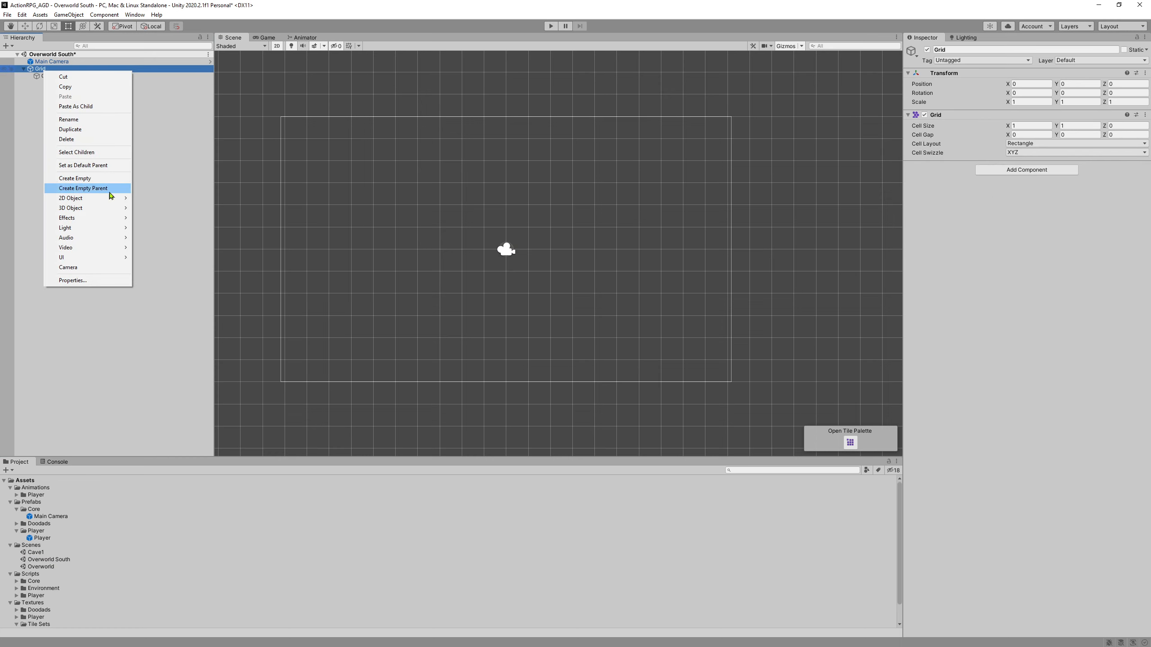
mouse_move(98, 200)
mouse_move(168, 201)
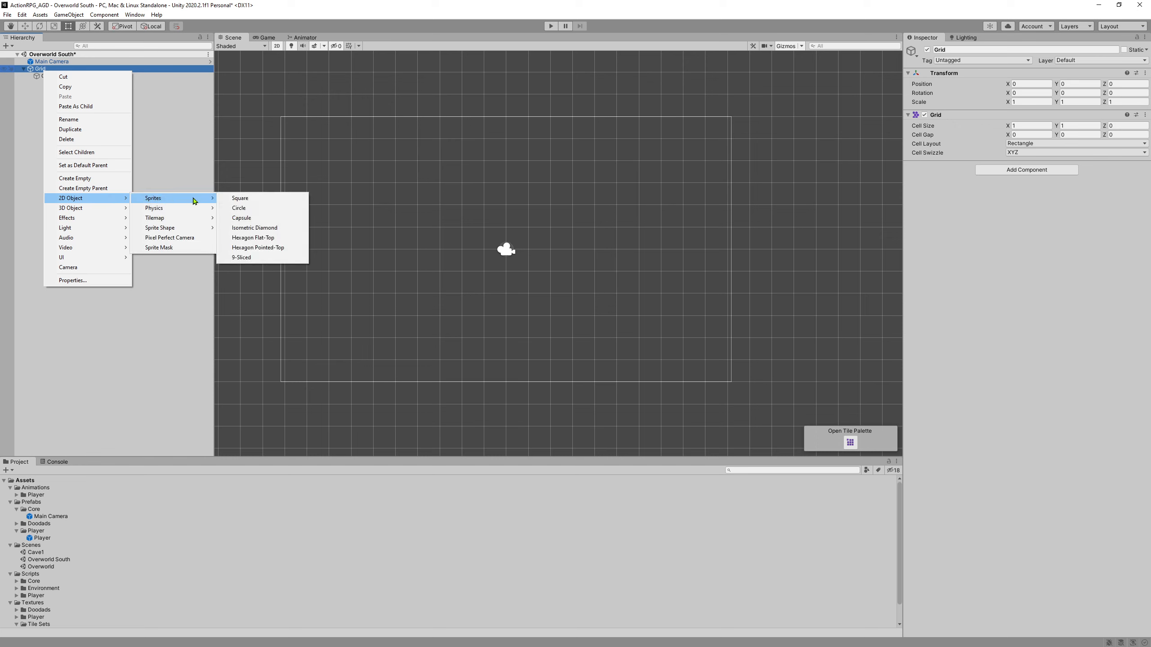
click(247, 219)
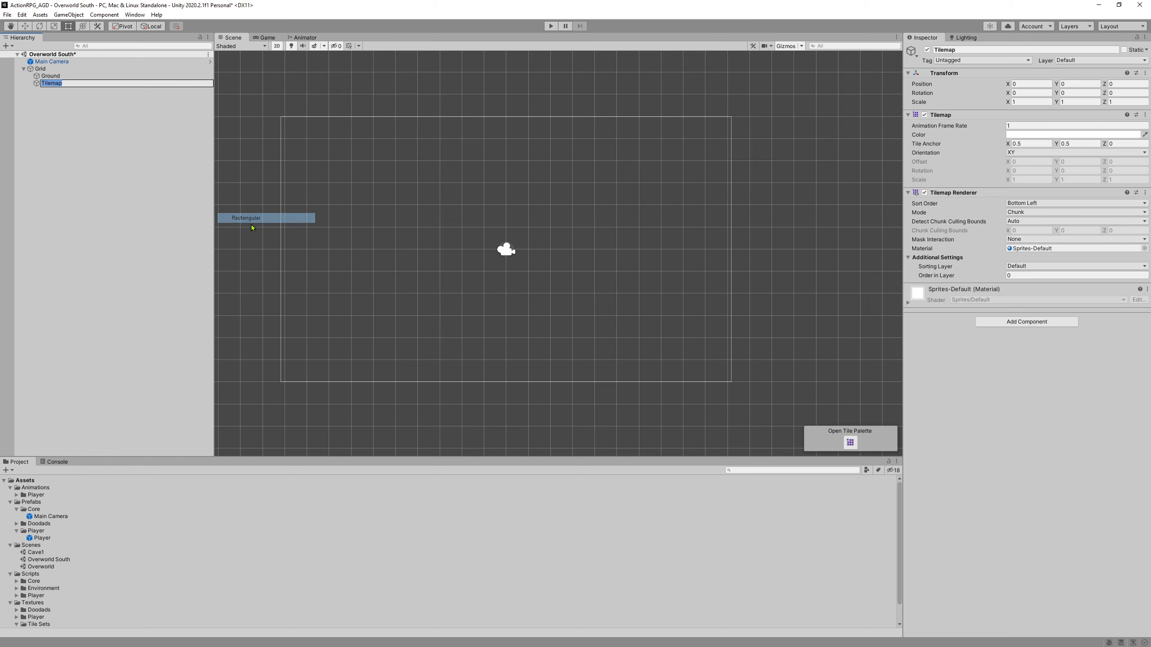
text(Paths)
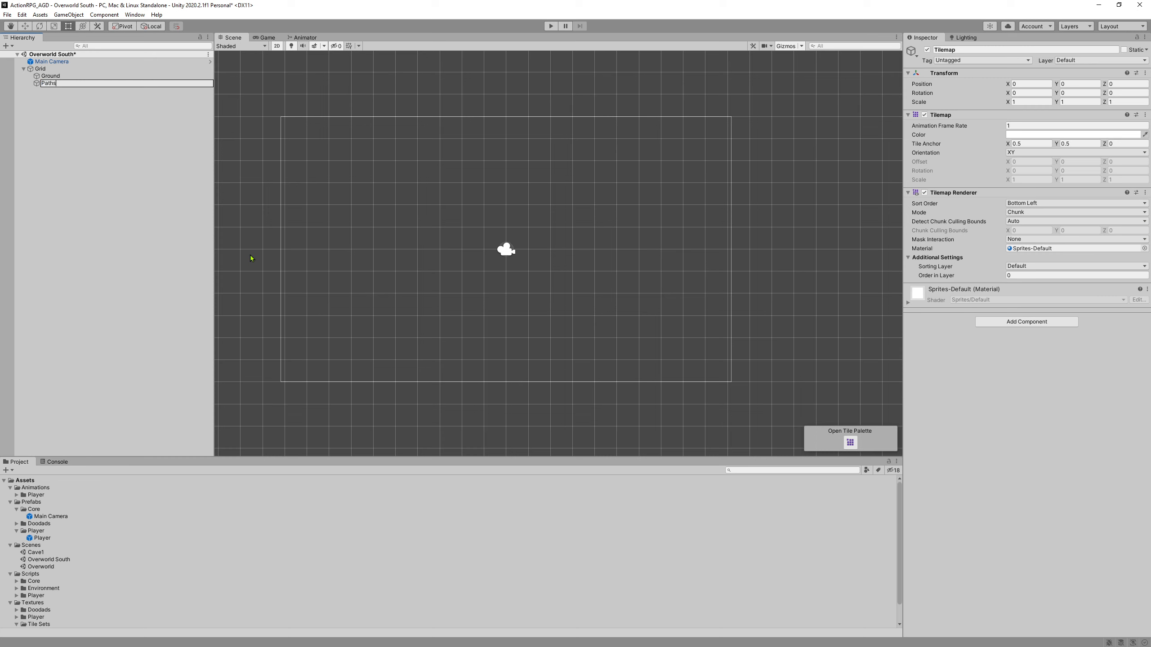
key(Return)
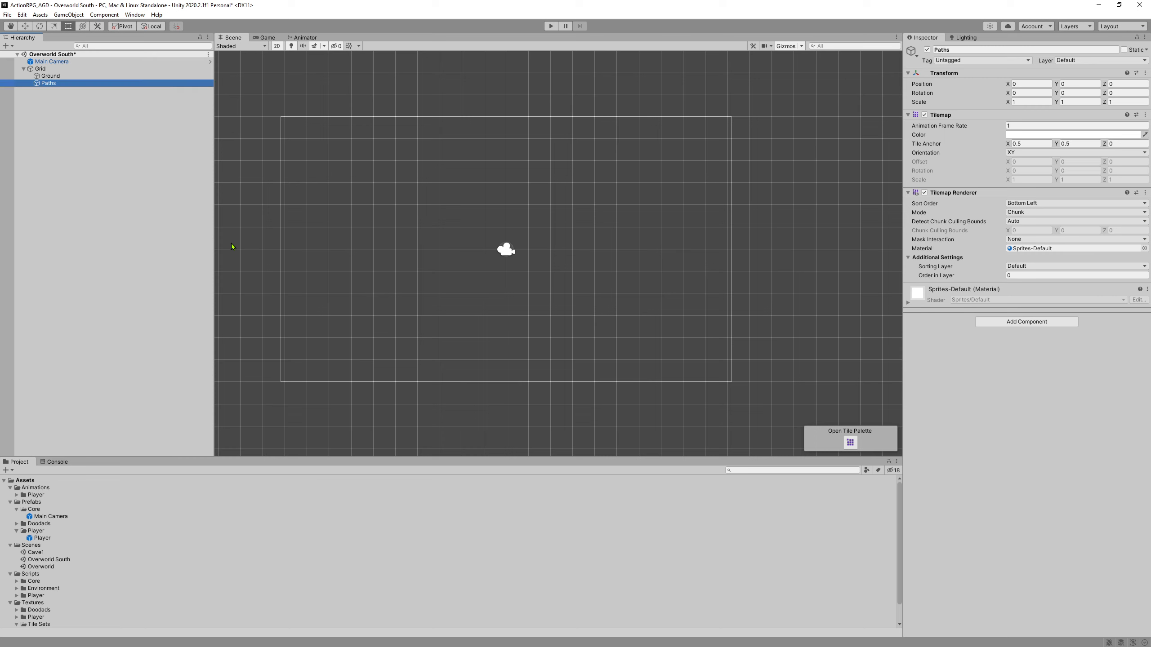
Add another rectangular tilemap under the Grid object for the Details layer.
right_click(43, 69)
mouse_move(97, 201)
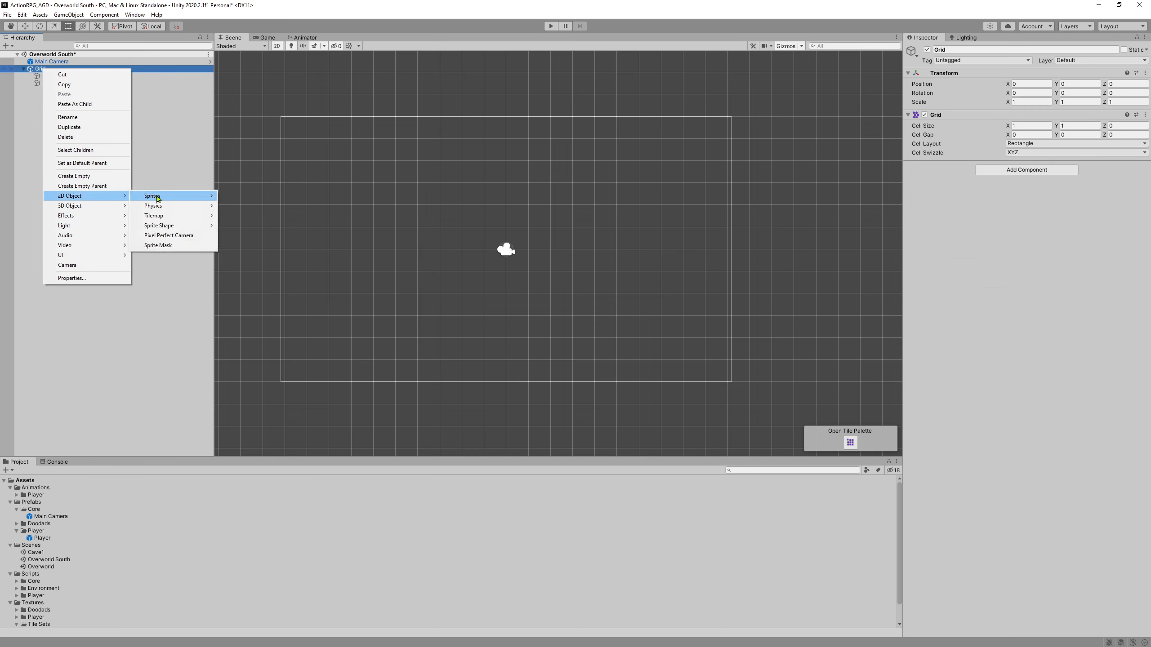
mouse_move(168, 215)
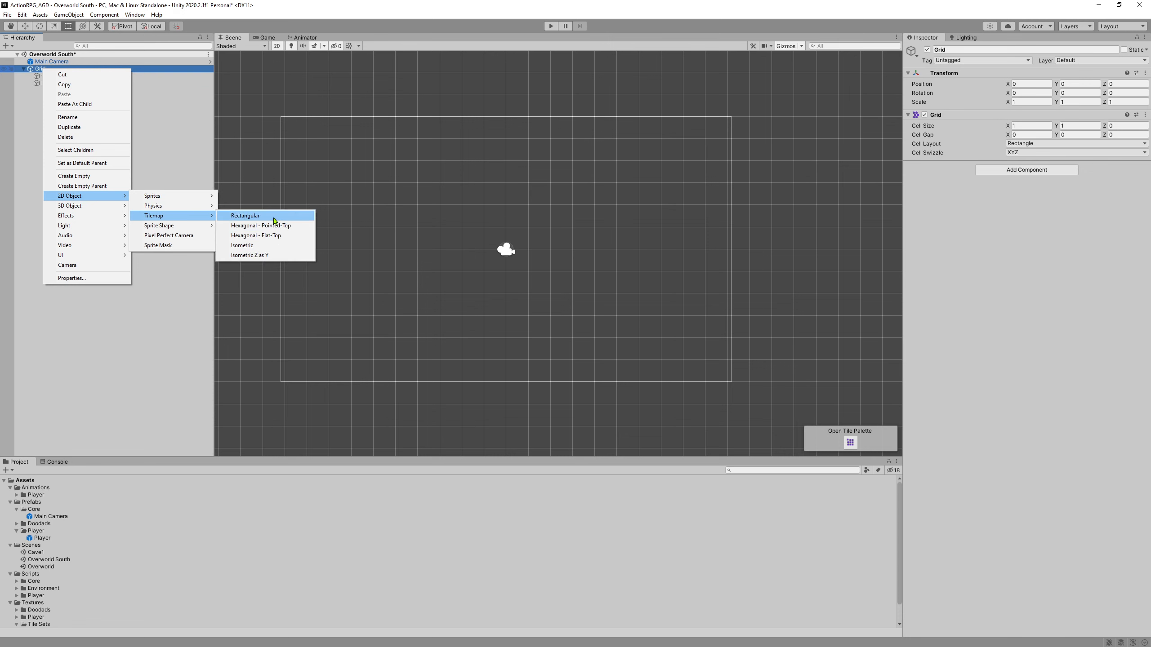
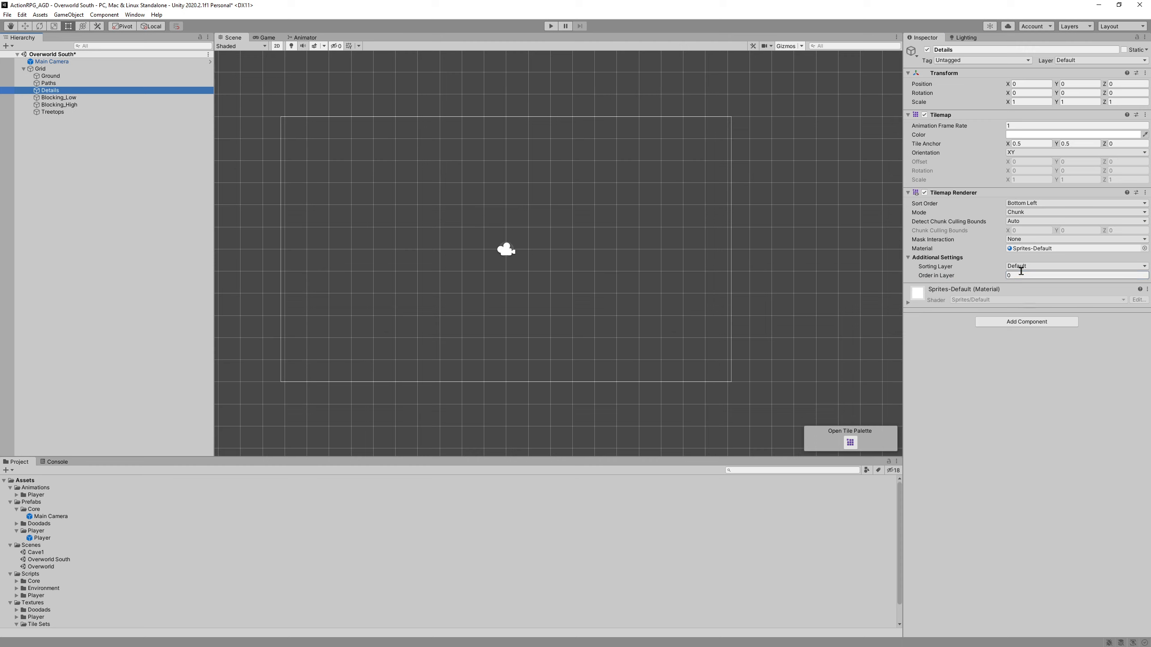
Set the Order in Layer to -80 for the Details tilemap and -50 for Blocking_Low.
click(1022, 274)
text(-8)
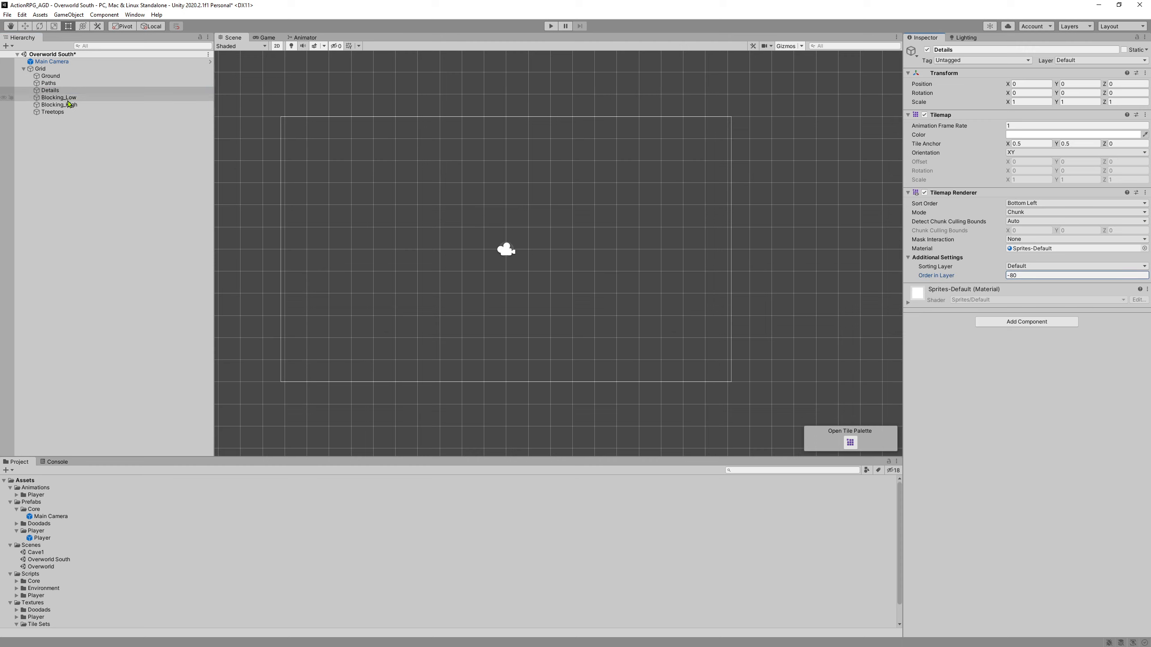
click(135, 98)
click(1078, 275)
text(-)
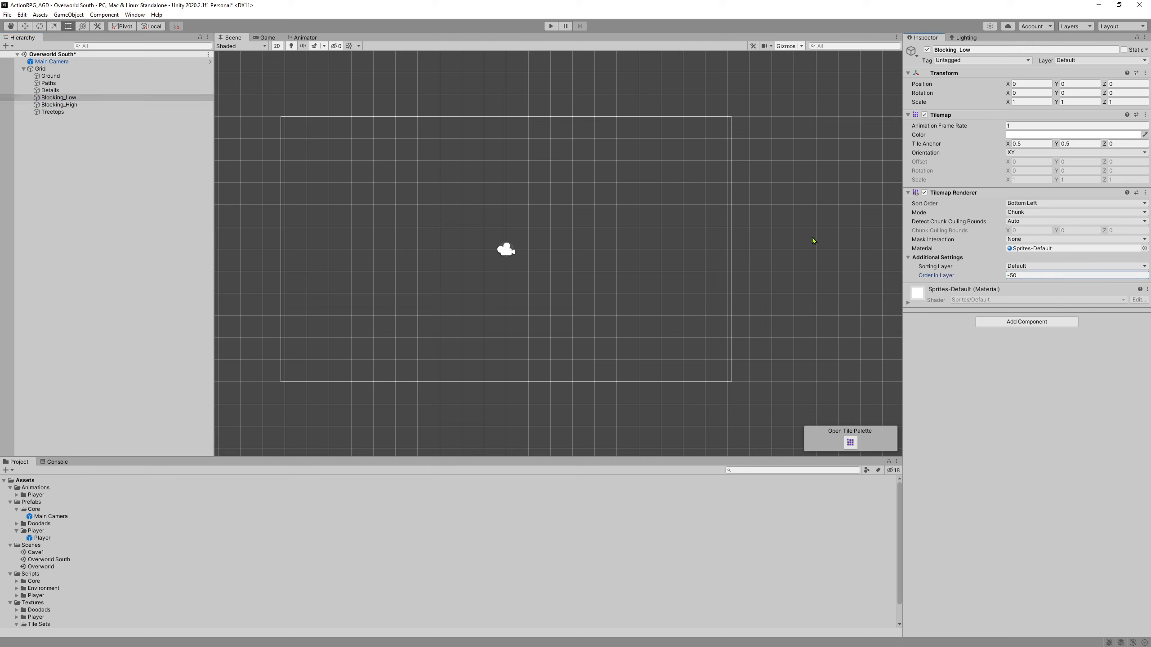
Set the Order in Layer to -25 for the Blocking_High tilemap and 31000 for Treetops.
click(80, 104)
click(1046, 277)
text(-25)
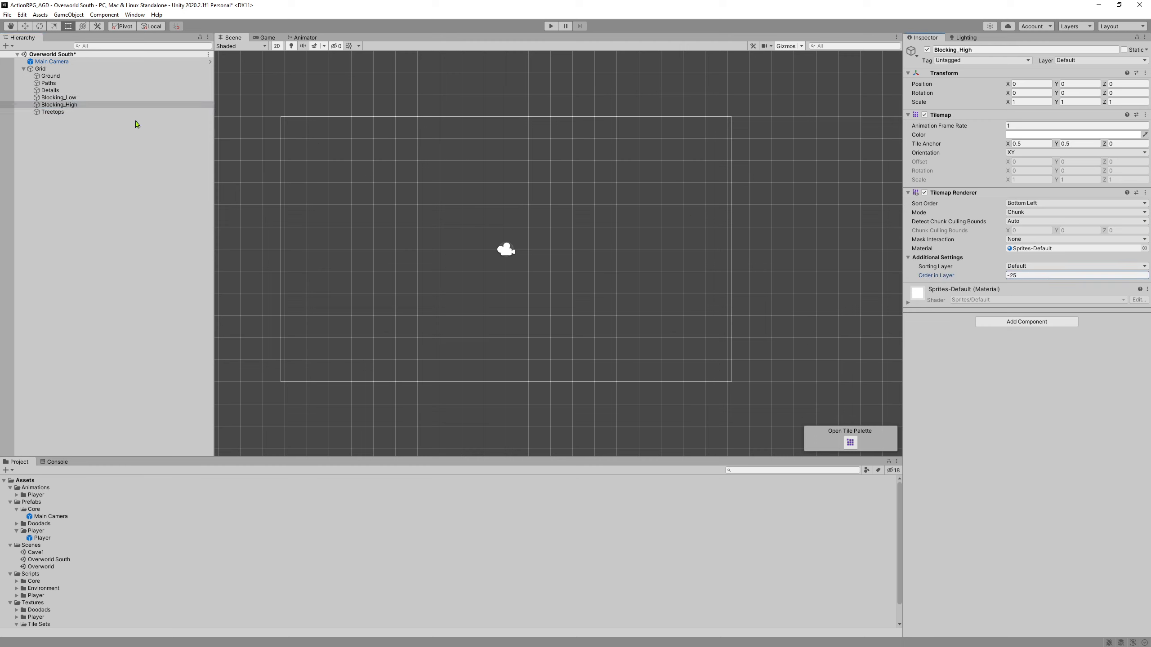
click(81, 112)
click(1042, 275)
text(31000)
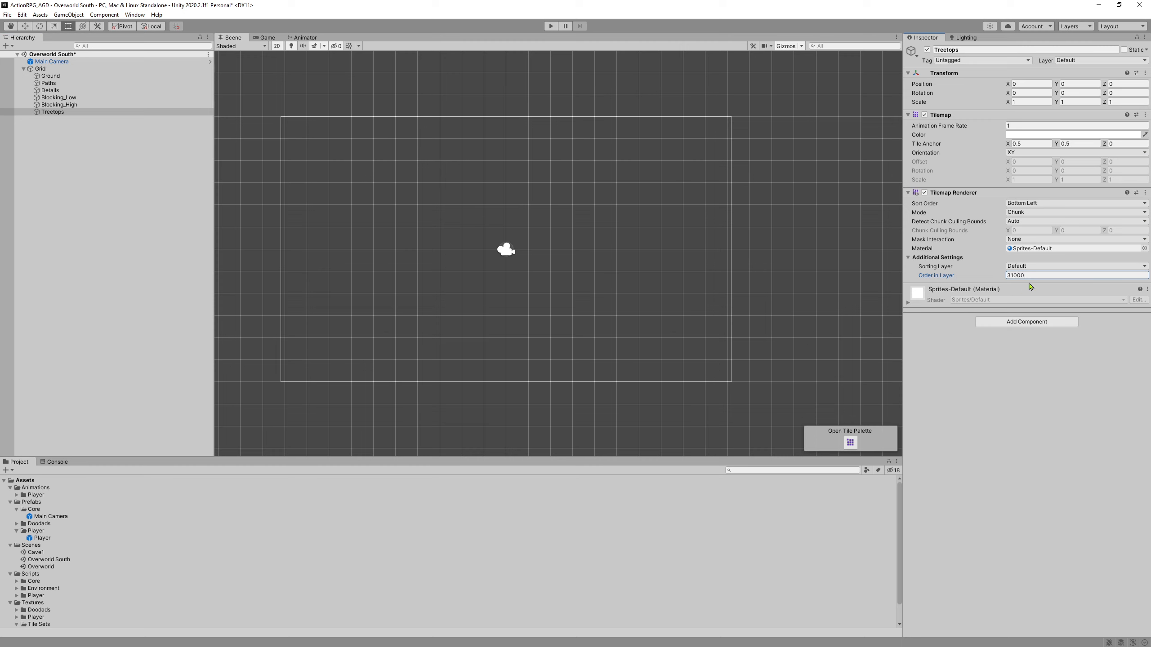
Add a Tilemap Collider 2D and a Composite Collider 2D to Blocking_Low, and enable Used By Composite on the tilemap collider.
click(59, 98)
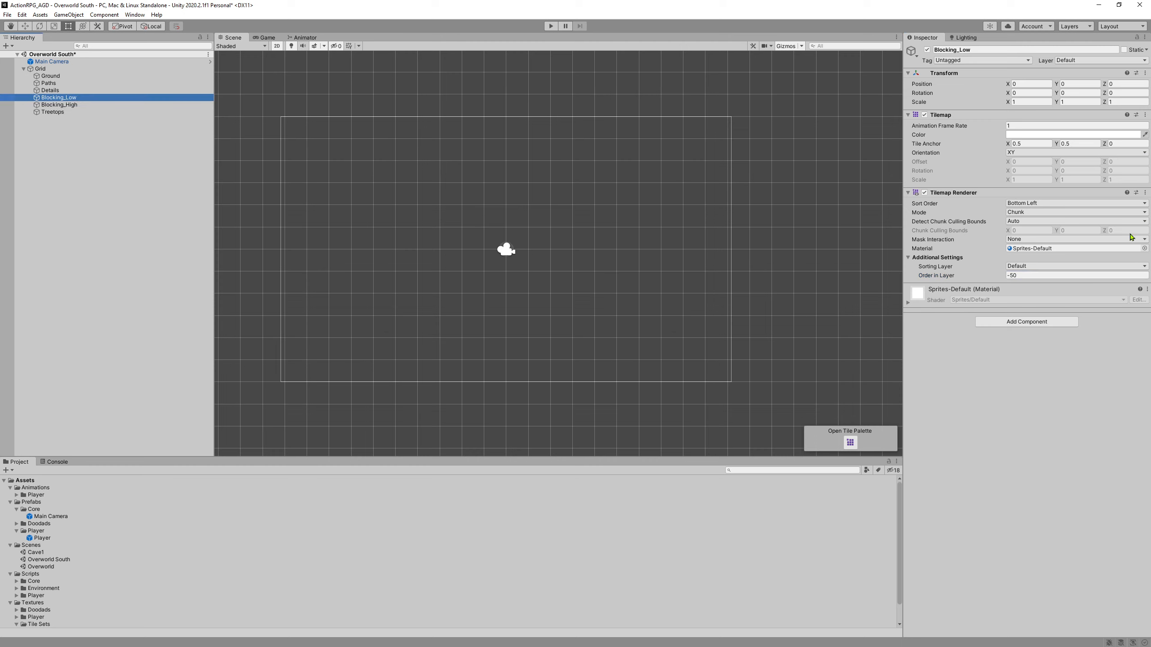
click(104, 14)
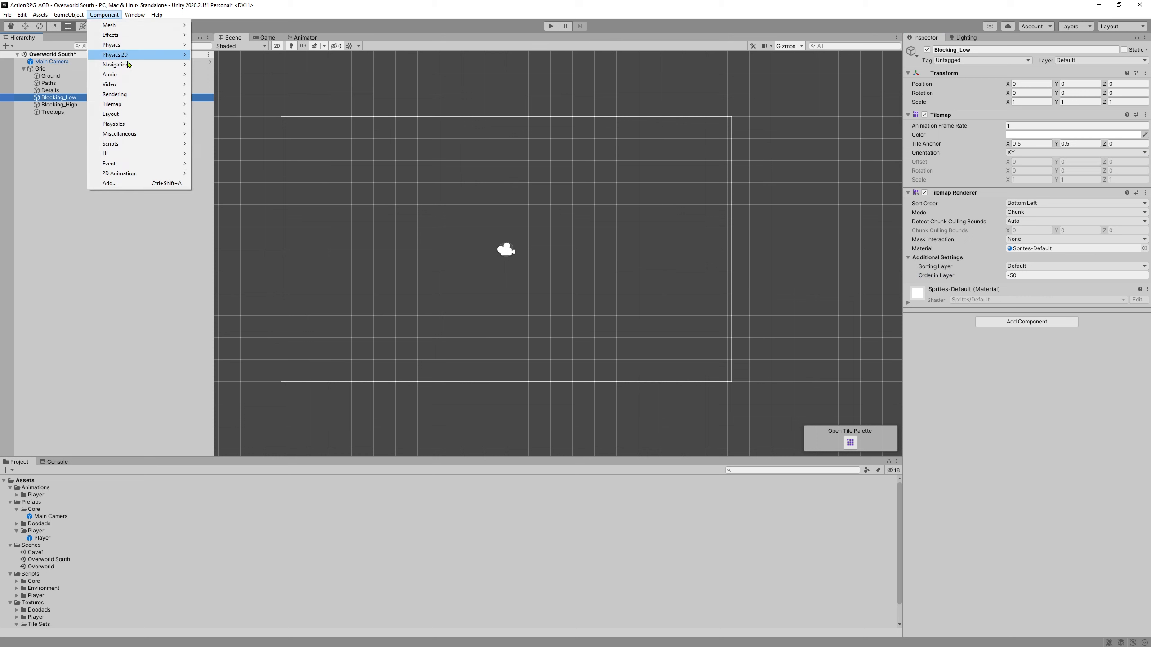
mouse_move(128, 55)
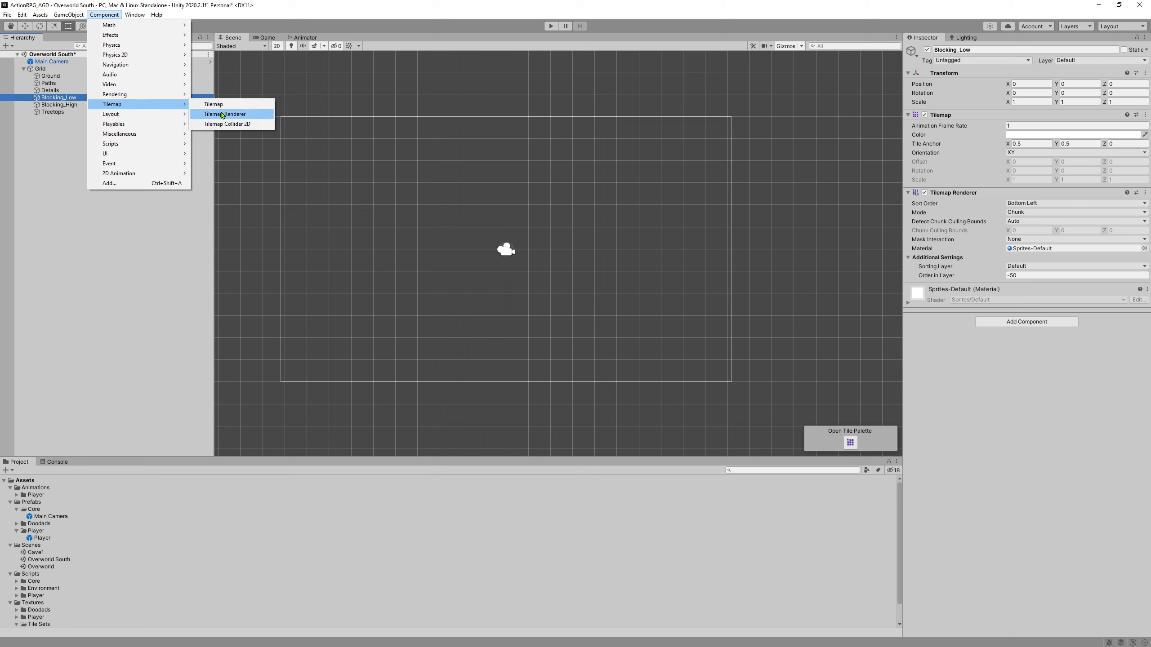
click(226, 124)
click(105, 15)
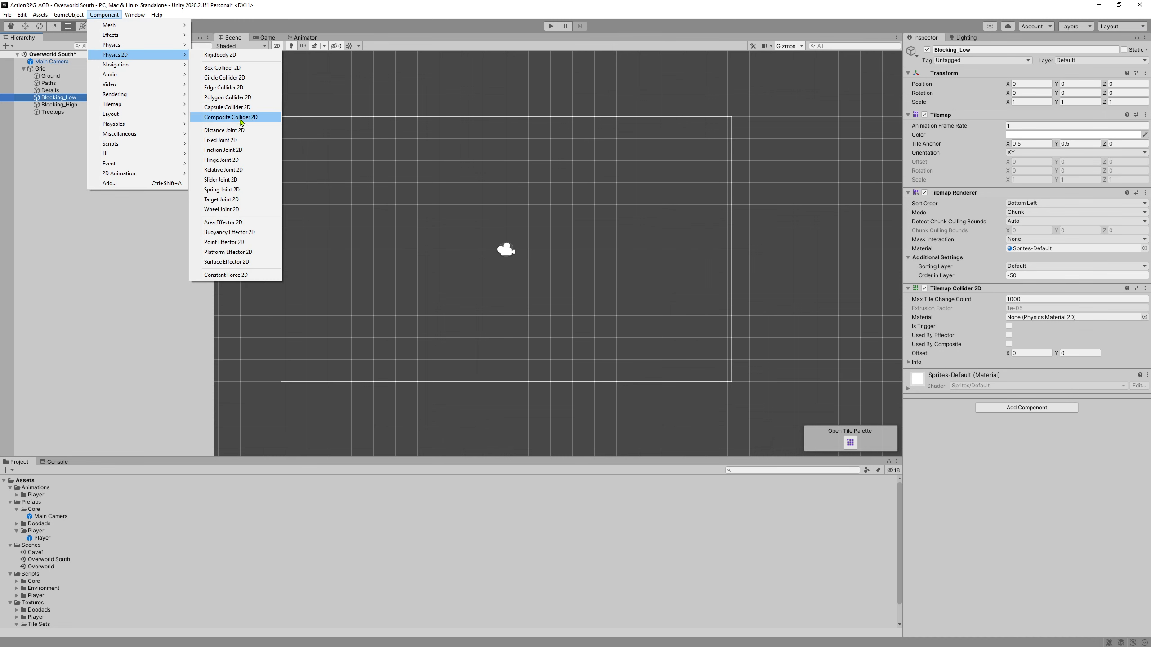
click(231, 117)
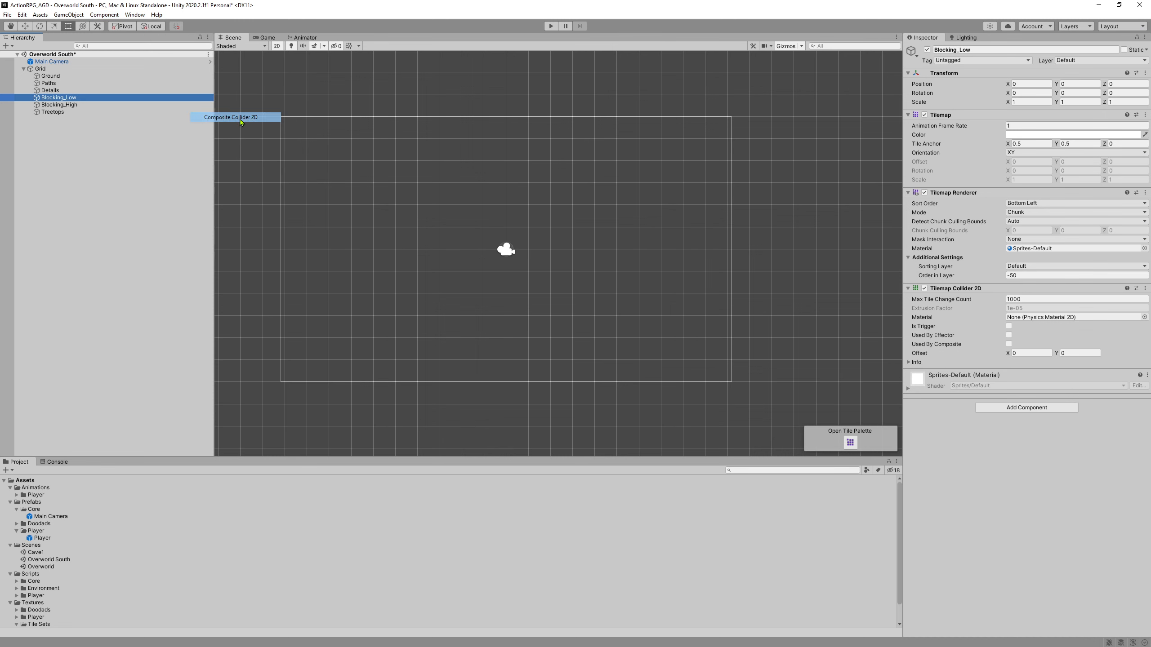
click(1009, 344)
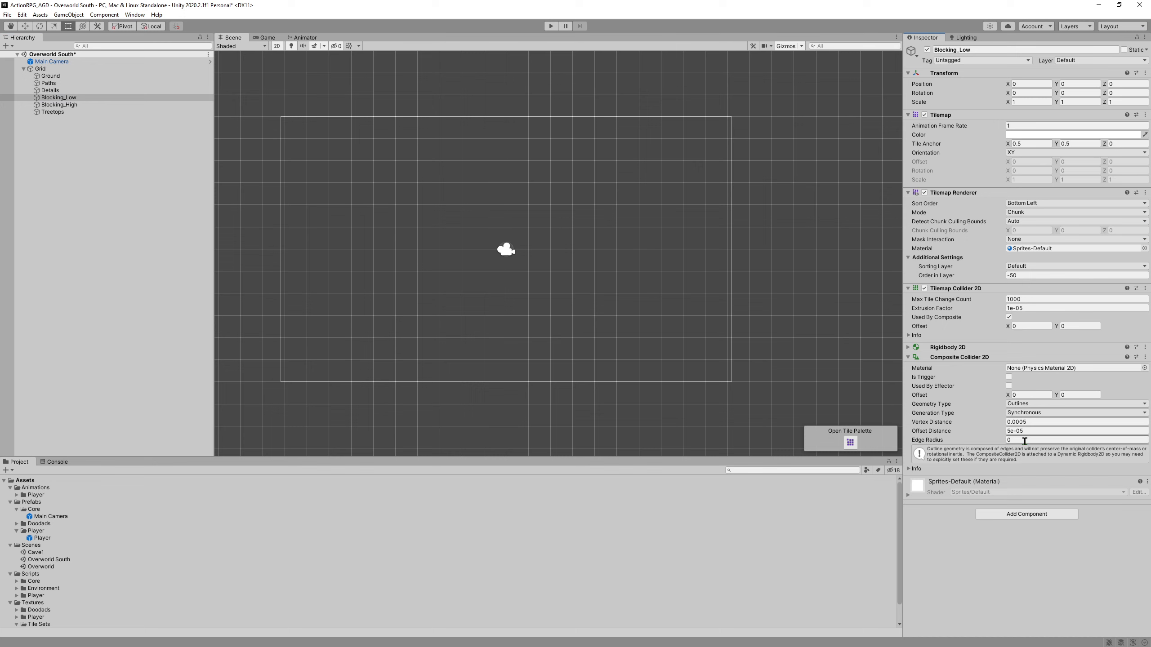
Set the body type of Blocking_Low's Rigidbody 2D to Static and collapse the component.
click(992, 347)
click(1025, 358)
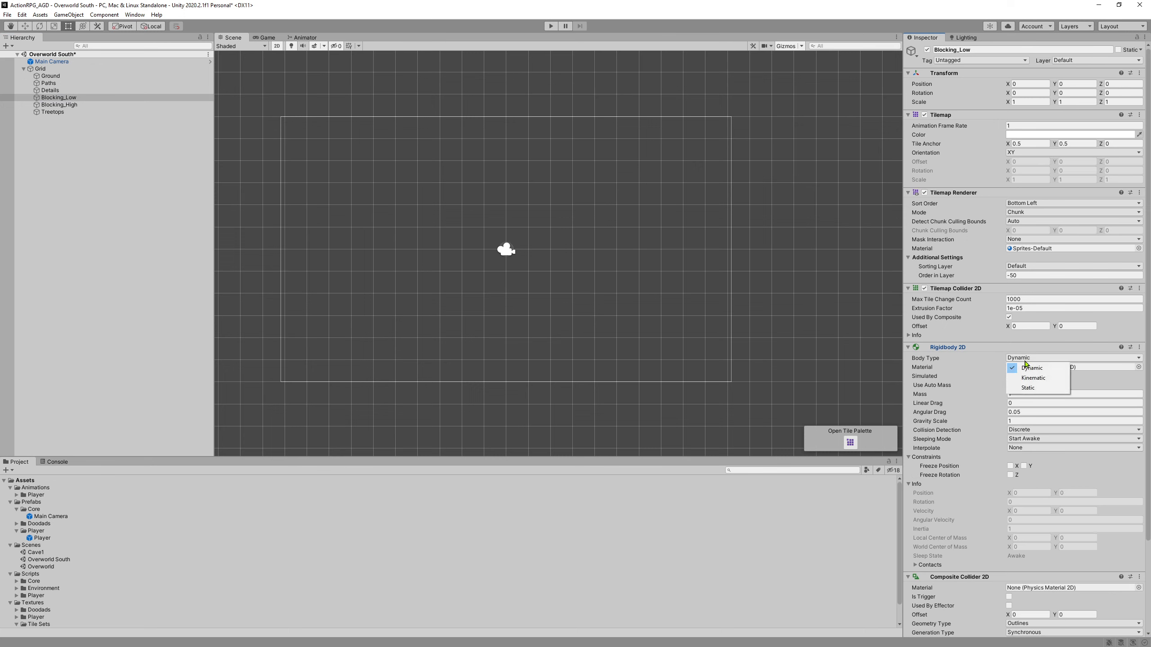
click(1027, 387)
click(912, 348)
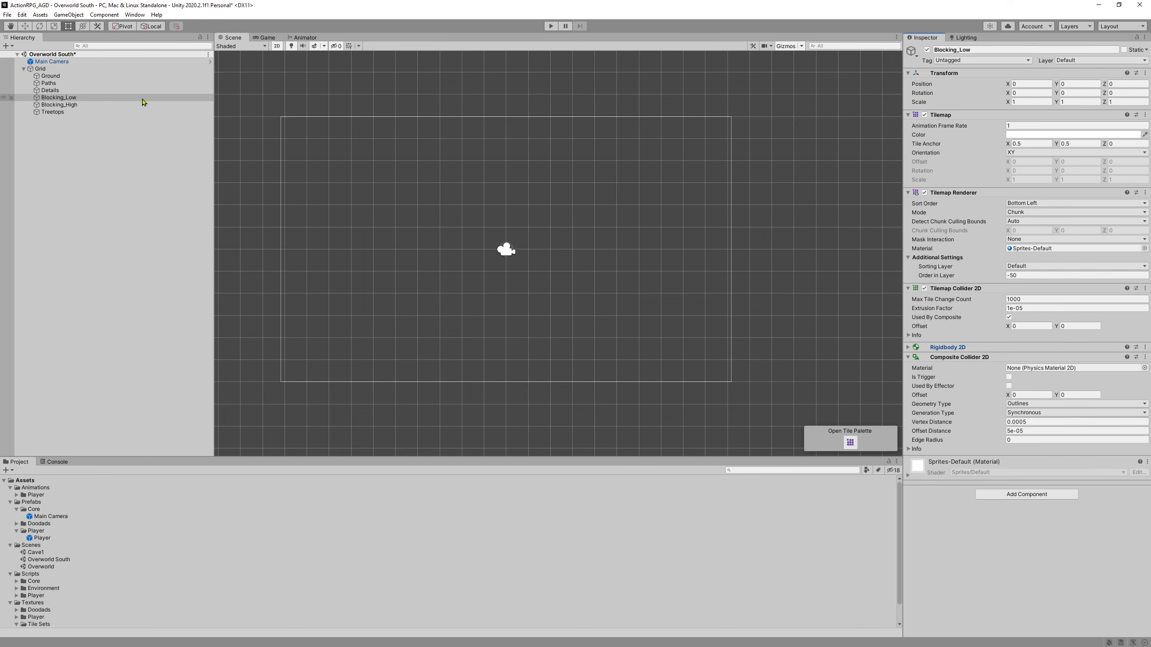
Assign the Blocking_Low tilemap to the Ground layer.
click(75, 107)
click(76, 99)
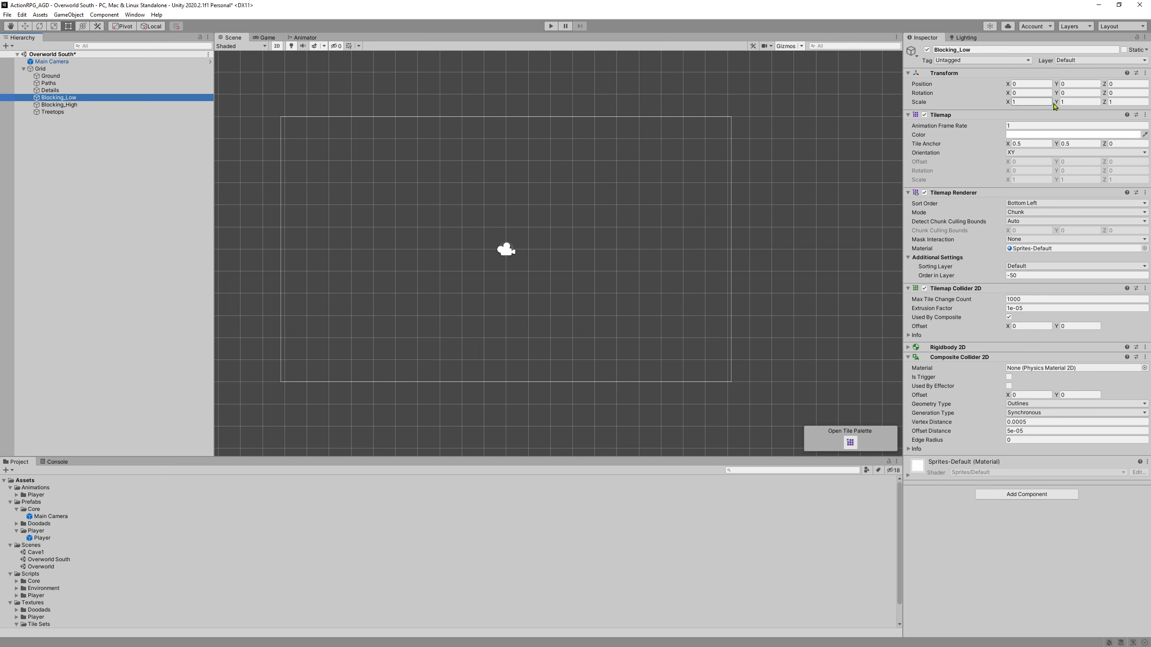
click(1096, 60)
click(1089, 120)
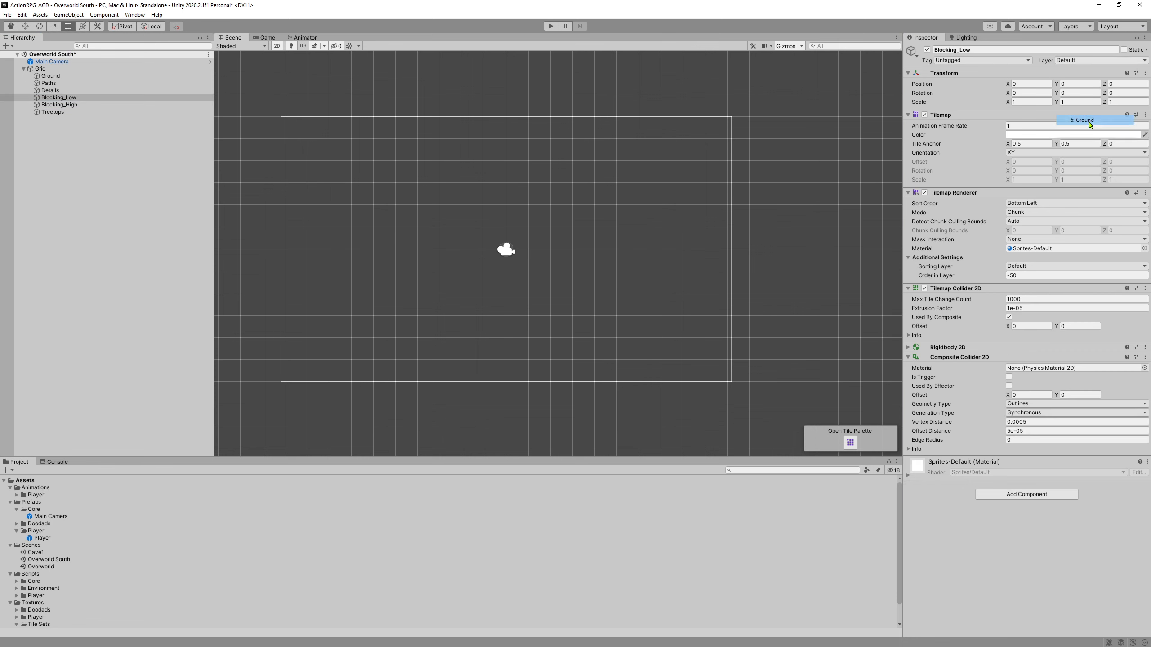
Add a Tilemap Collider 2D and a Composite Collider 2D to the Blocking_High tilemap.
click(59, 105)
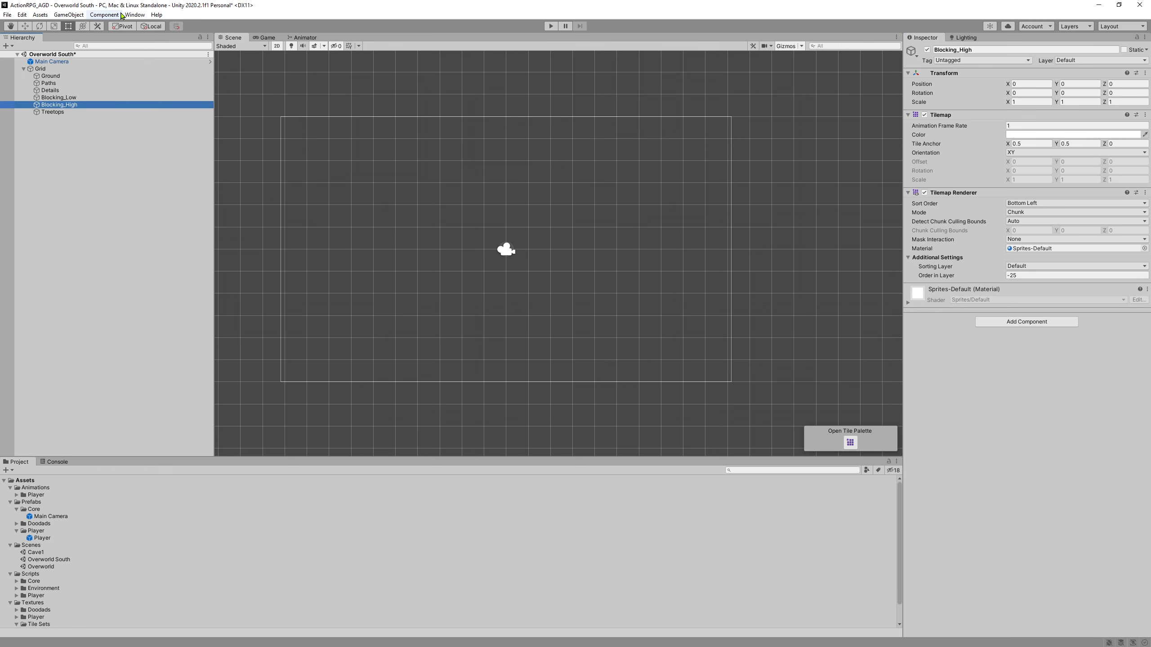
click(104, 14)
mouse_move(136, 55)
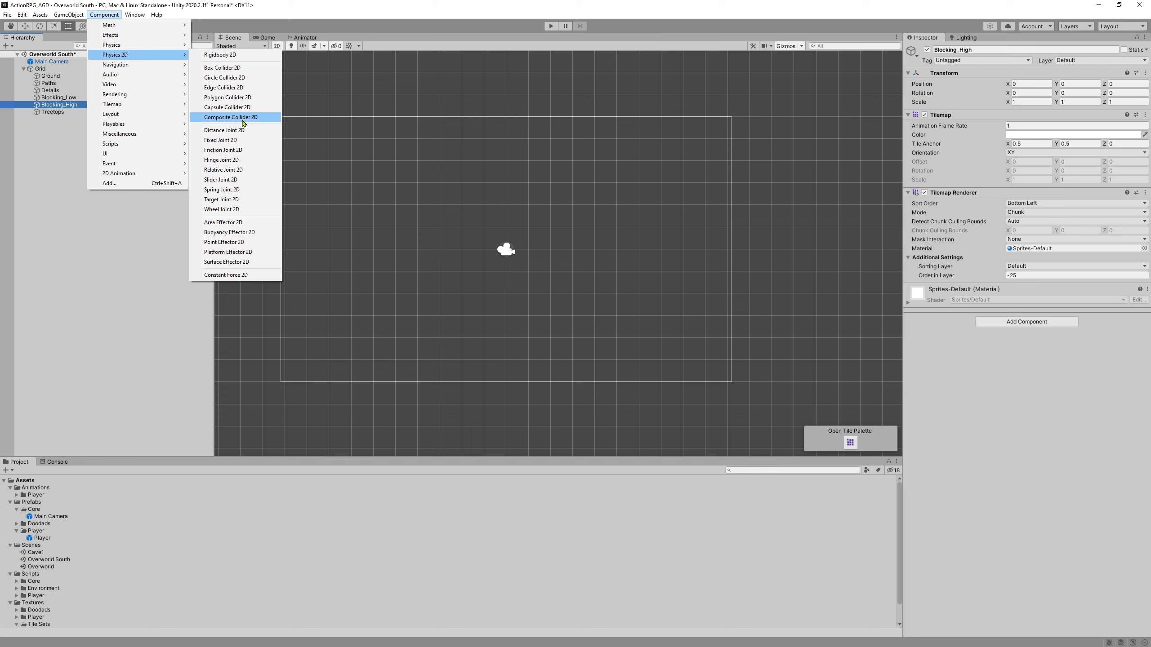
mouse_move(172, 104)
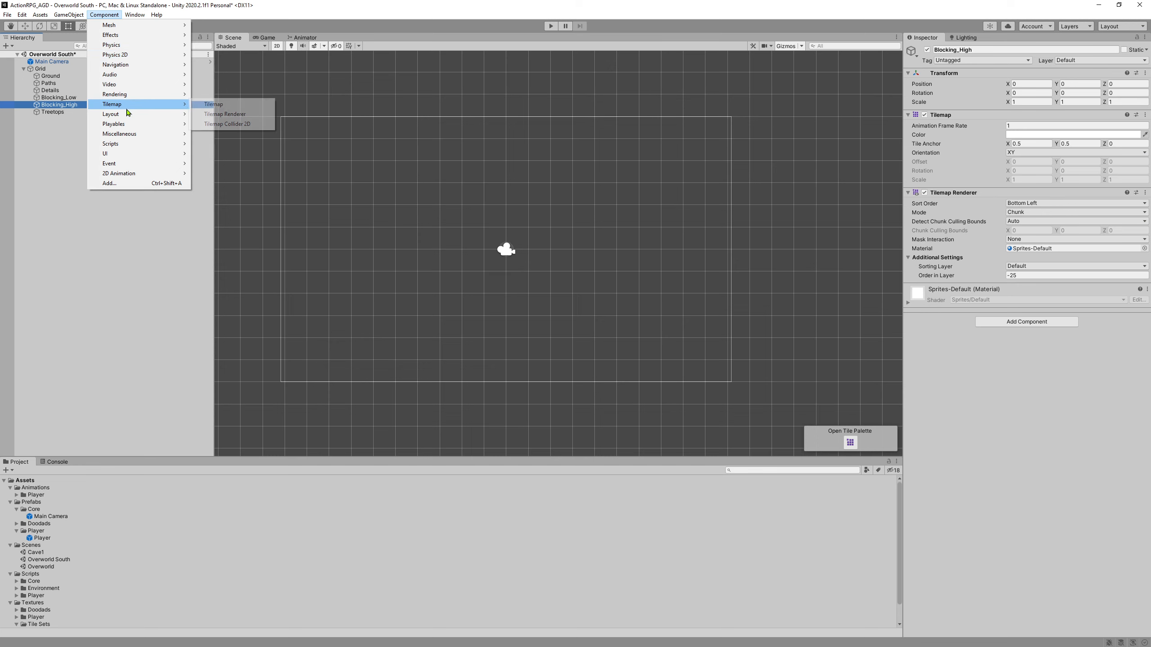
click(242, 124)
click(104, 14)
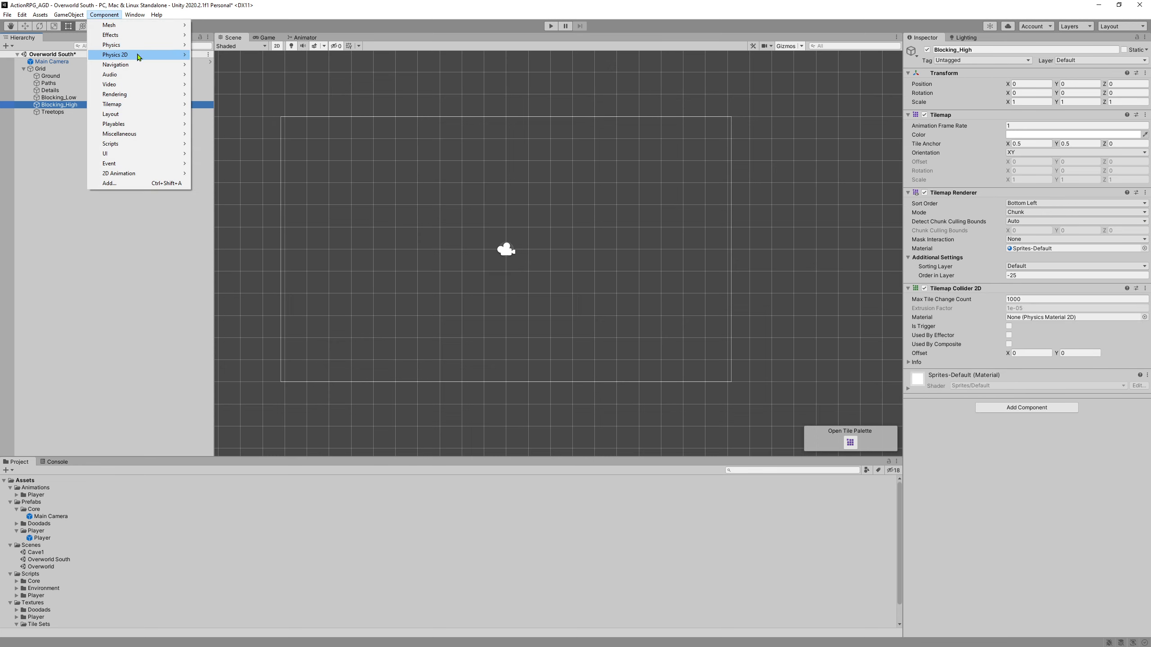
click(231, 117)
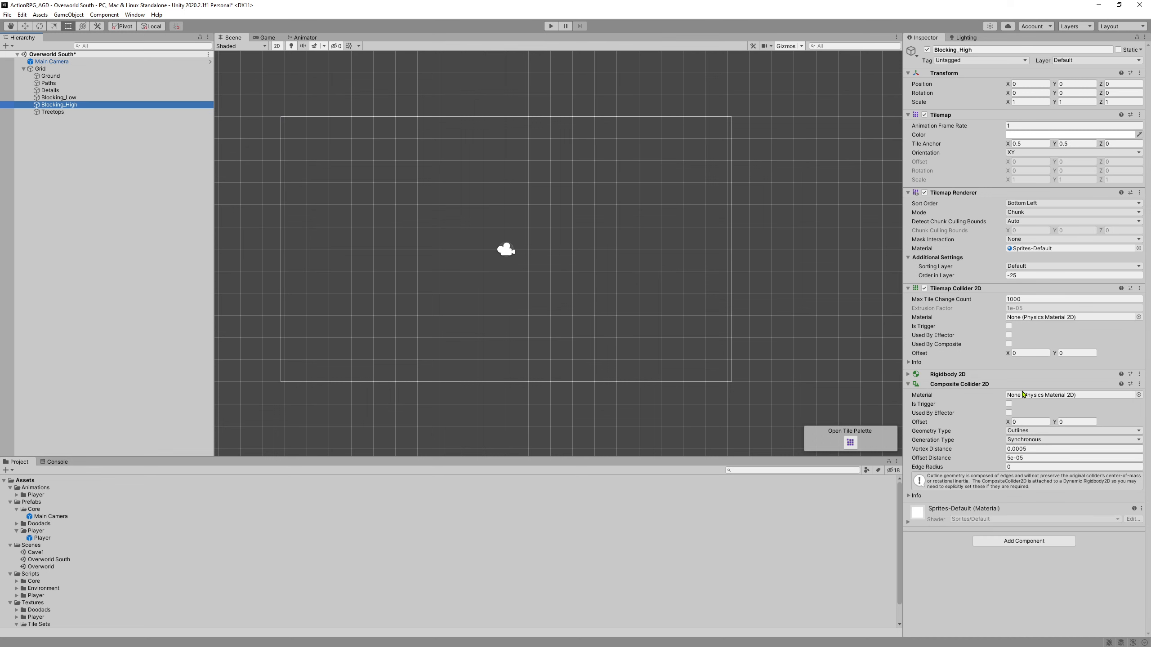
Set the body type of Blocking_High's Rigidbody 2D to Static and collapse the component.
click(987, 374)
click(1037, 385)
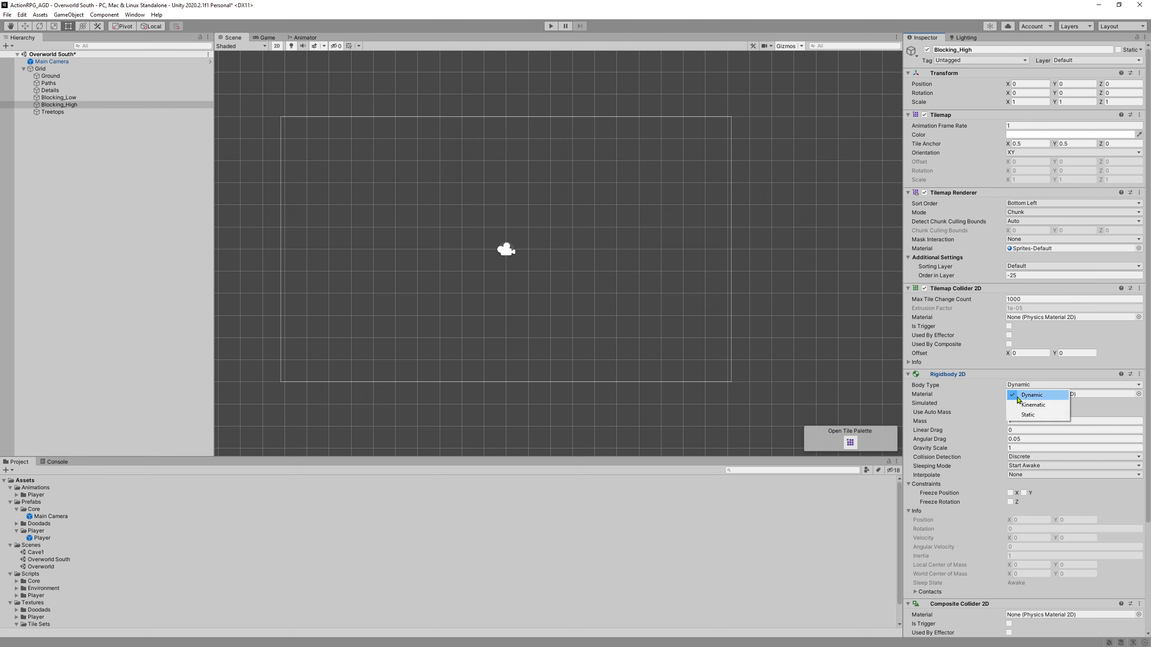
click(1035, 415)
click(971, 375)
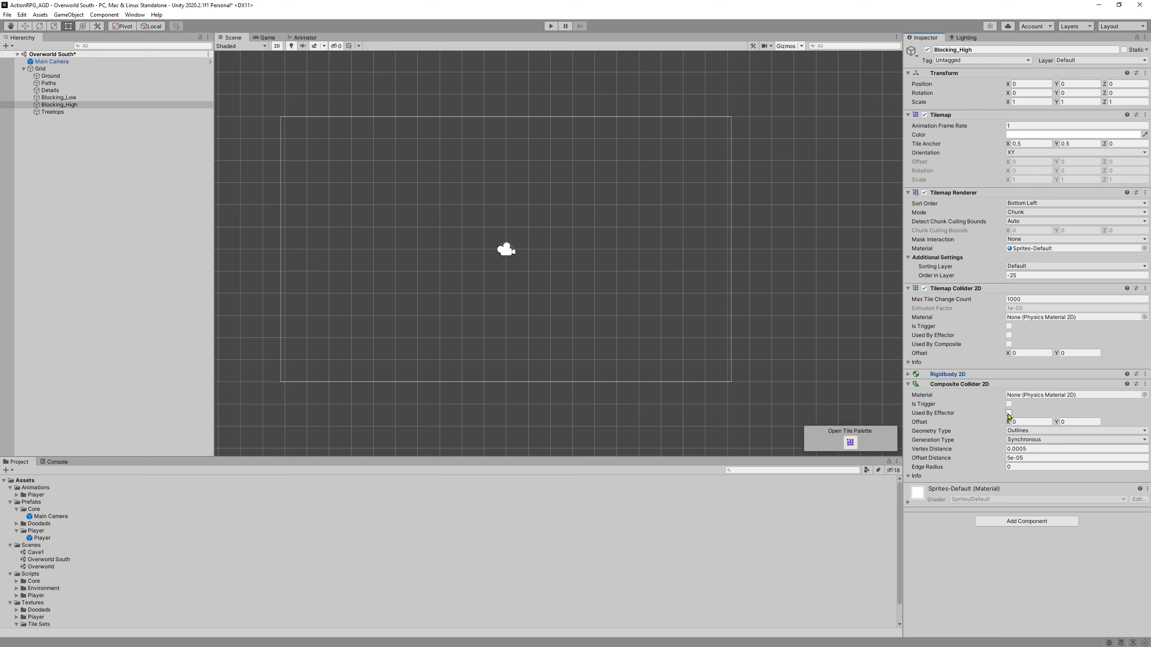
Assign the Ground tilemap as the Map of the Main Camera's Camera Follow script in Overworld South.
click(54, 62)
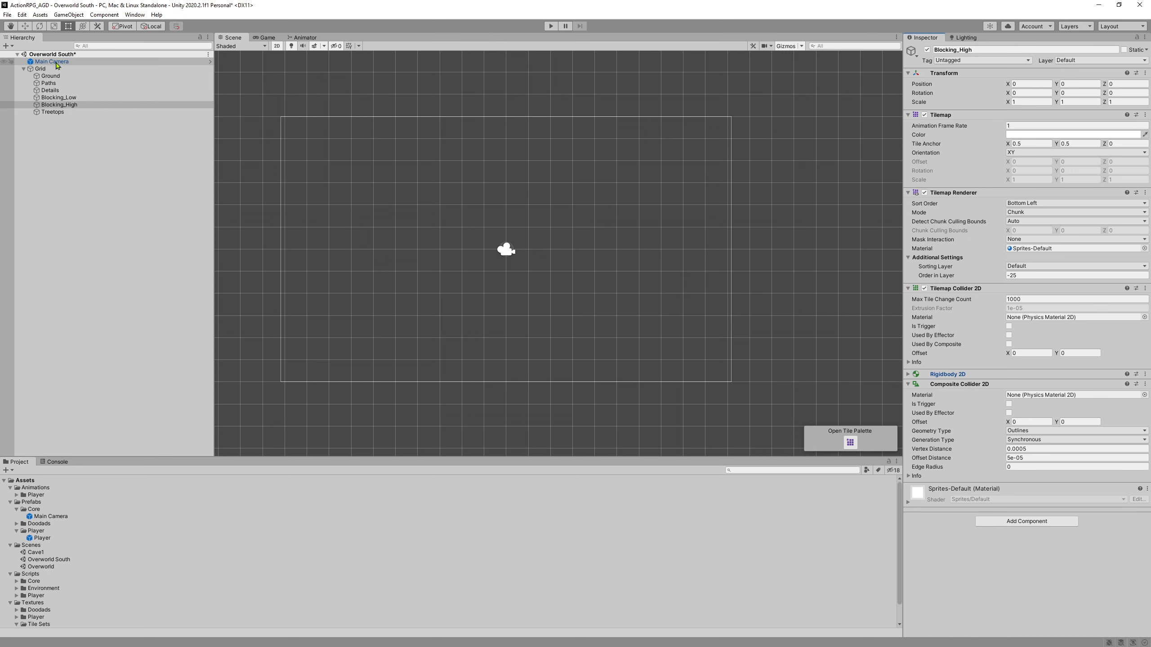
drag(57, 77, 1030, 351)
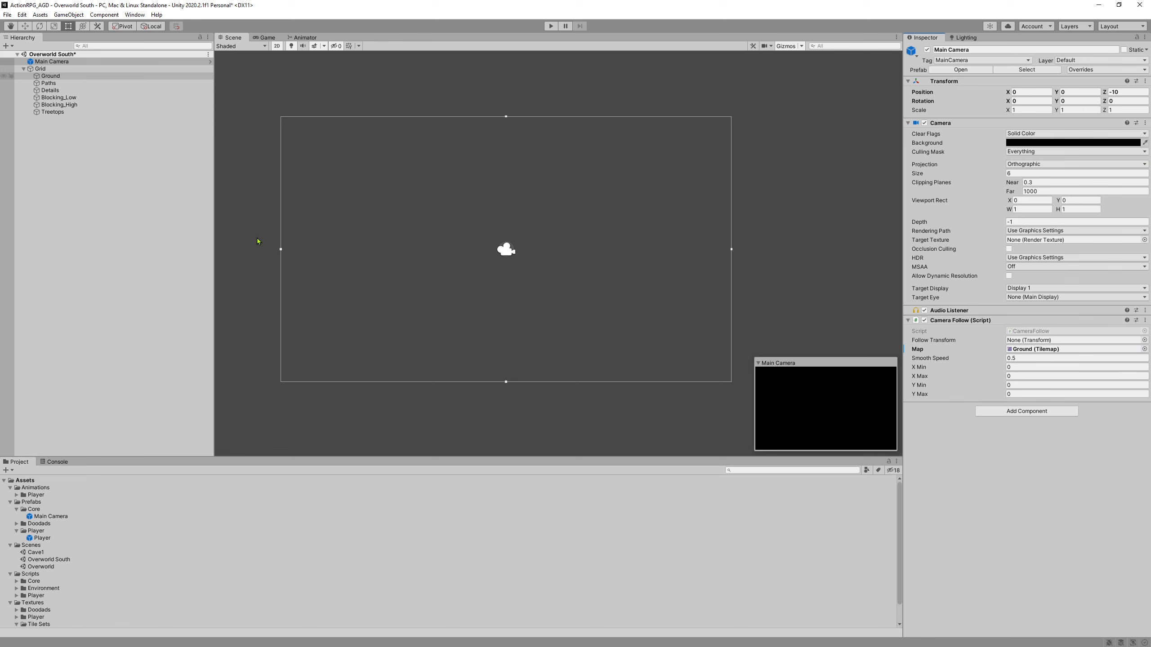
Add the Player prefab to the scene at about X -4.75, Y 0 and assign it as the Main Camera's Follow Transform.
drag(42, 537, 117, 213)
click(63, 63)
drag(45, 120, 1019, 341)
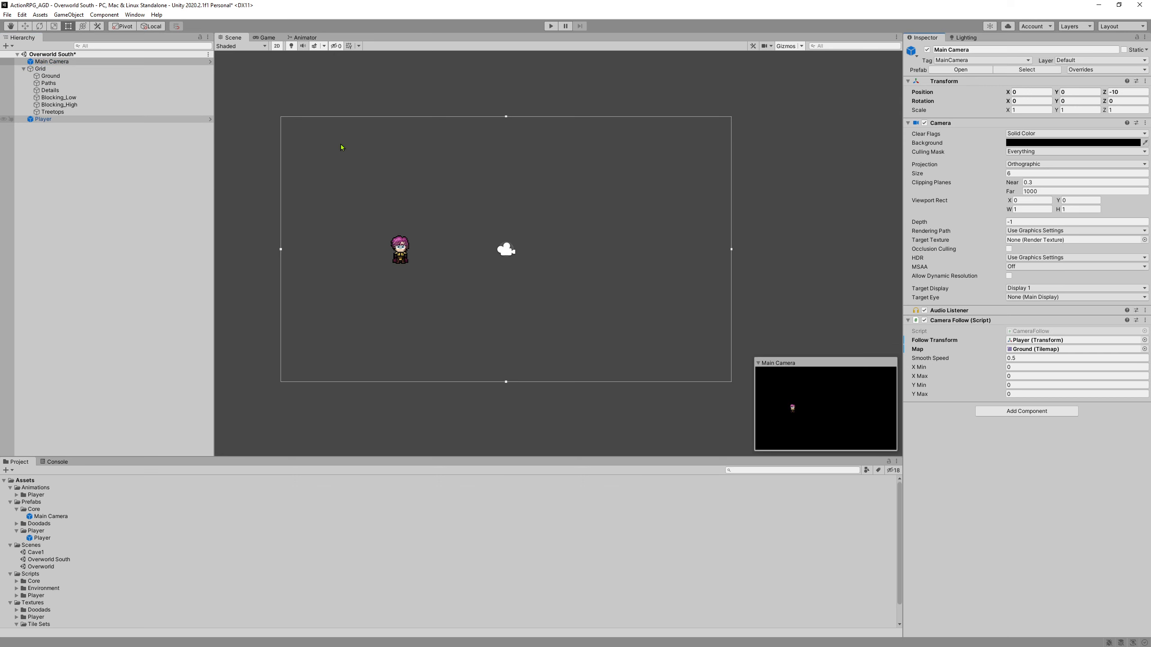
Playtest the Overworld South scene briefly, end the playtest, and inspect the Player object's components.
click(550, 25)
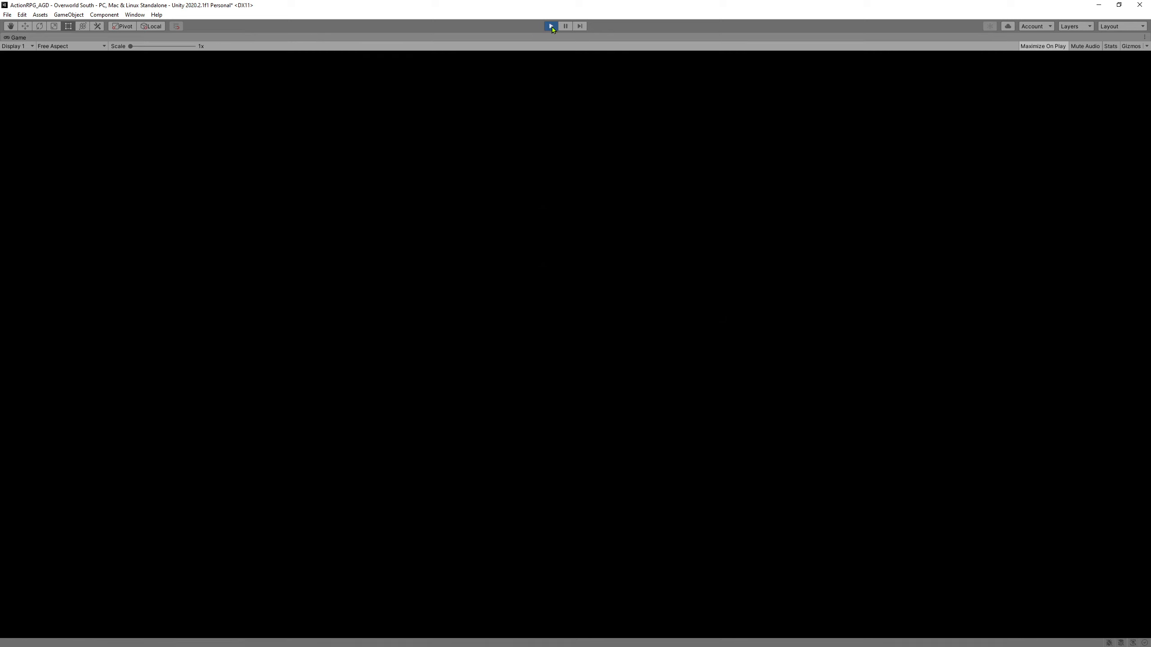
click(551, 26)
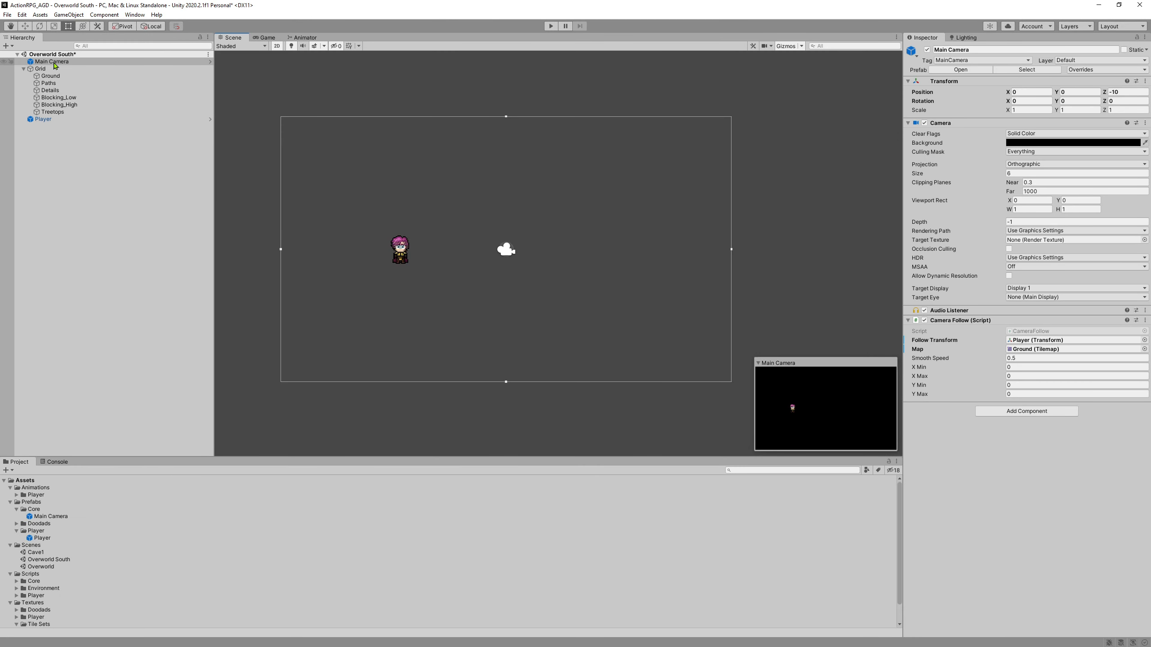
click(43, 119)
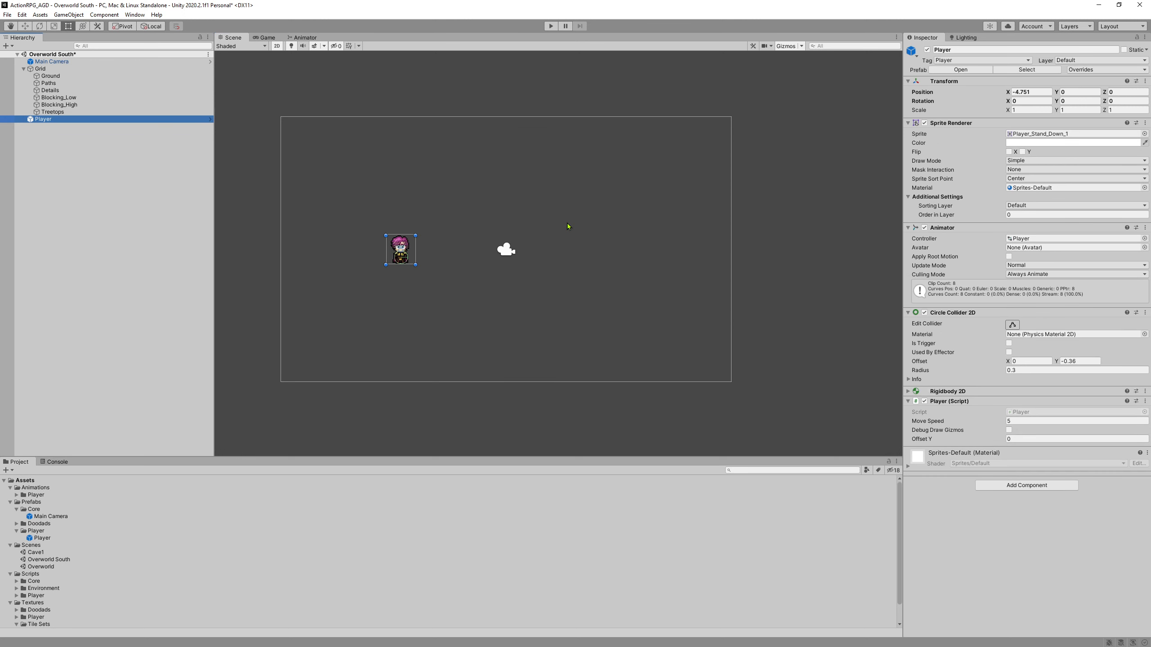
Review the component settings of the Ground and Treetops tilemaps, the Grid and the Main Camera.
click(50, 76)
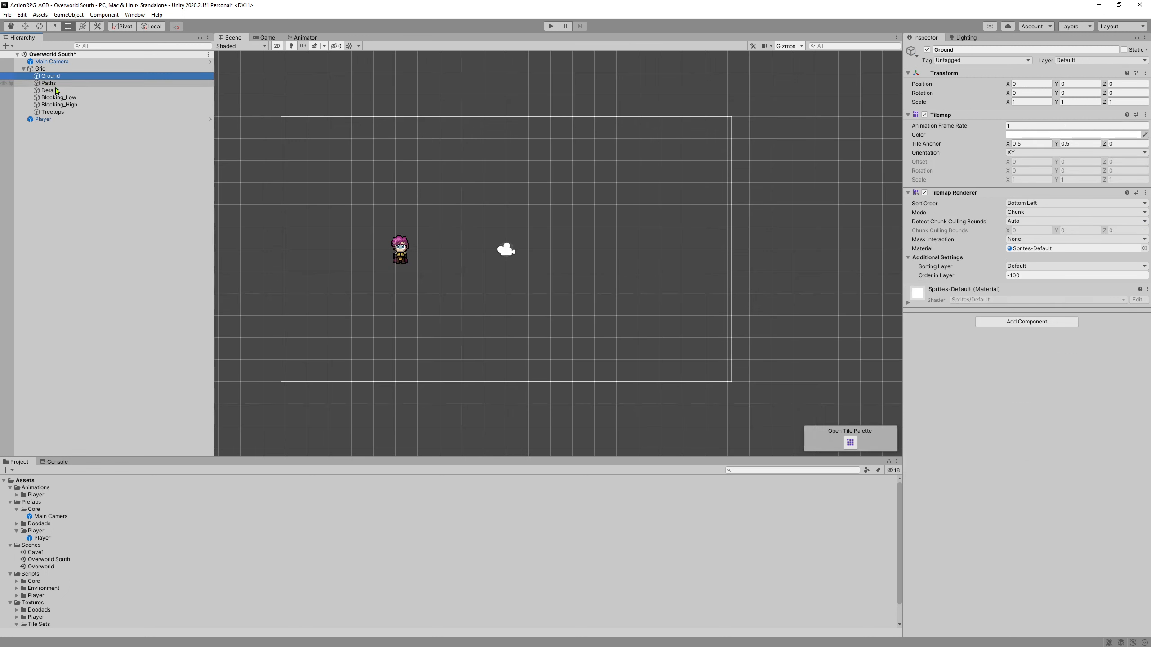
click(53, 112)
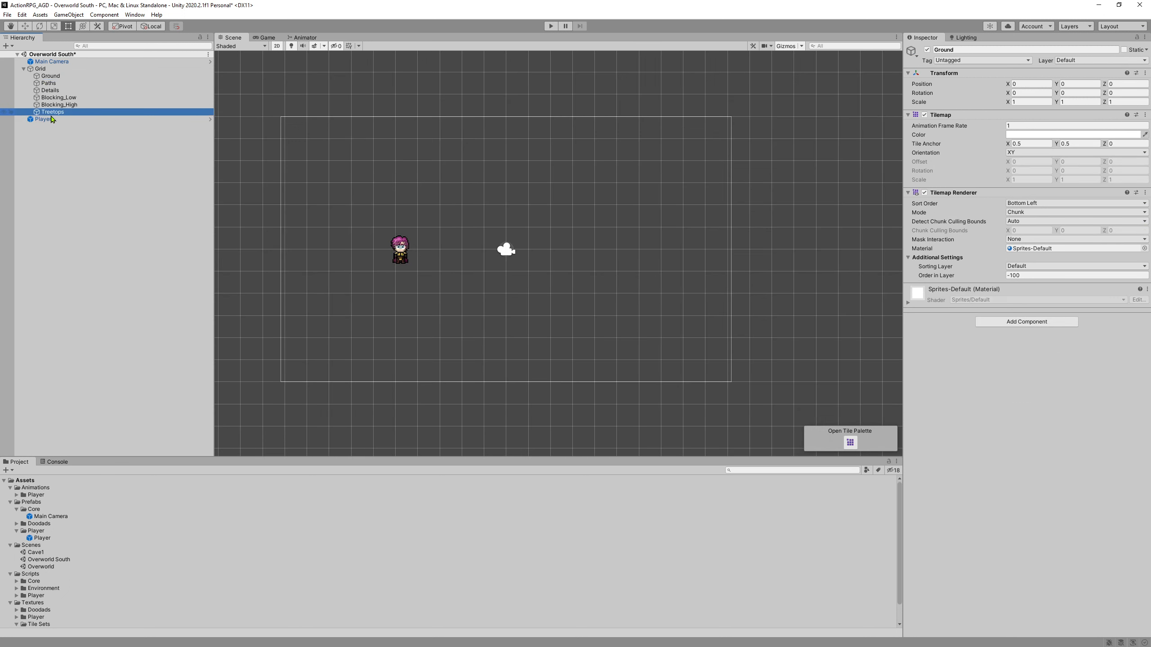
click(40, 69)
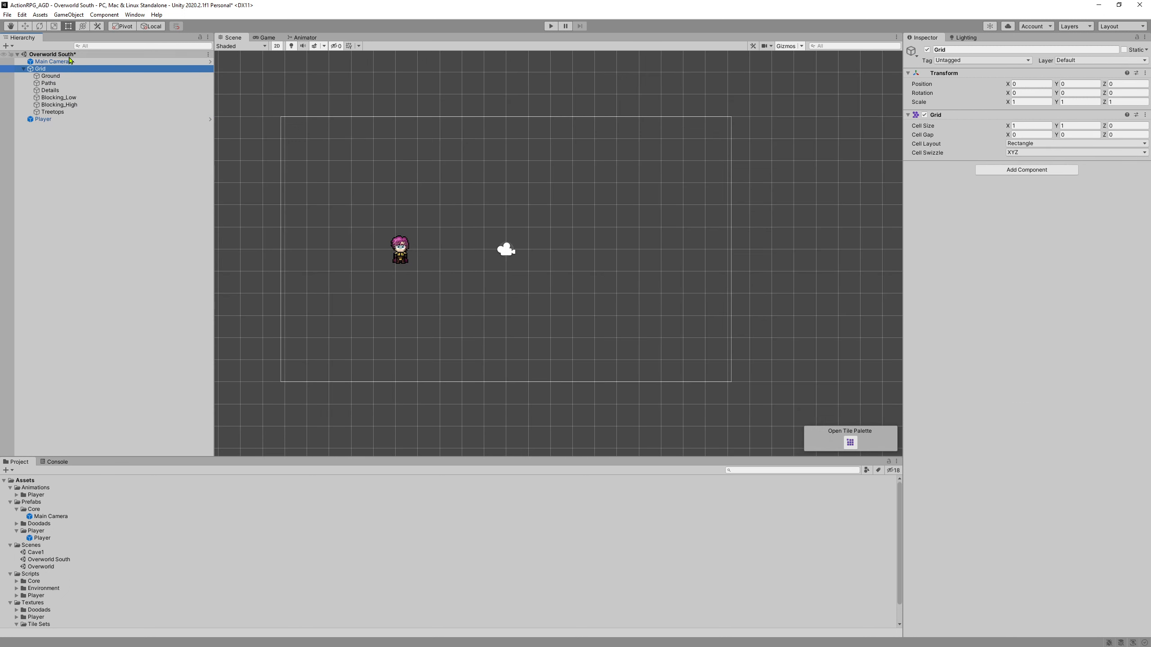
click(52, 61)
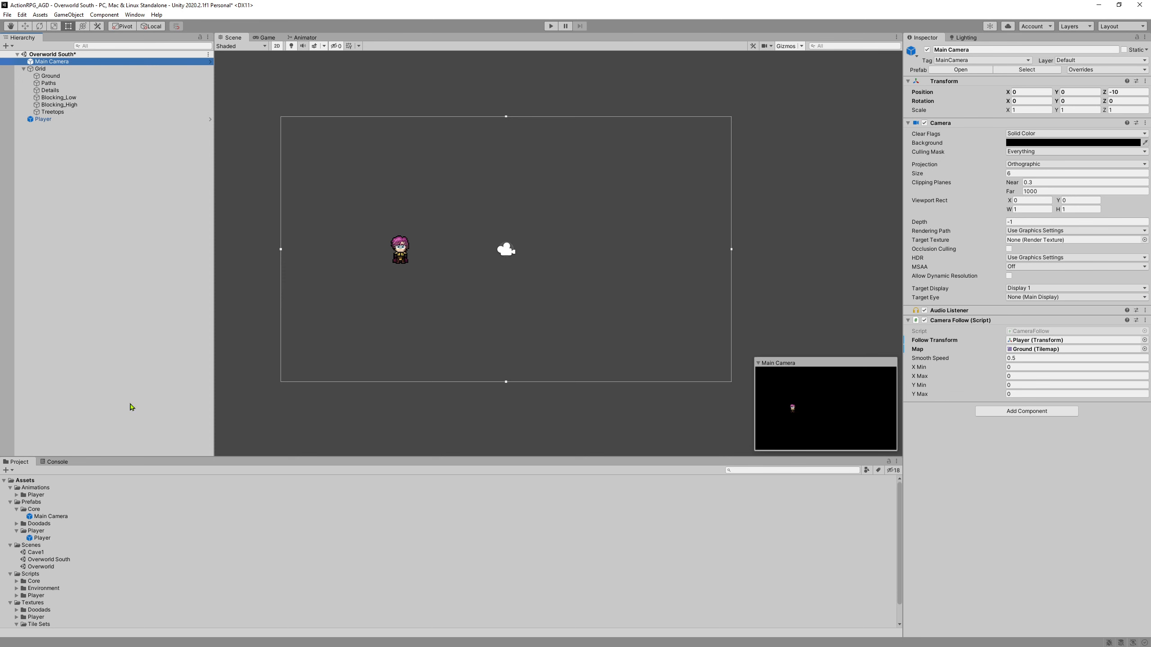
Open the Tile Palette window and switch it from the Mine palette to Grassland.
click(135, 14)
mouse_move(181, 196)
click(269, 205)
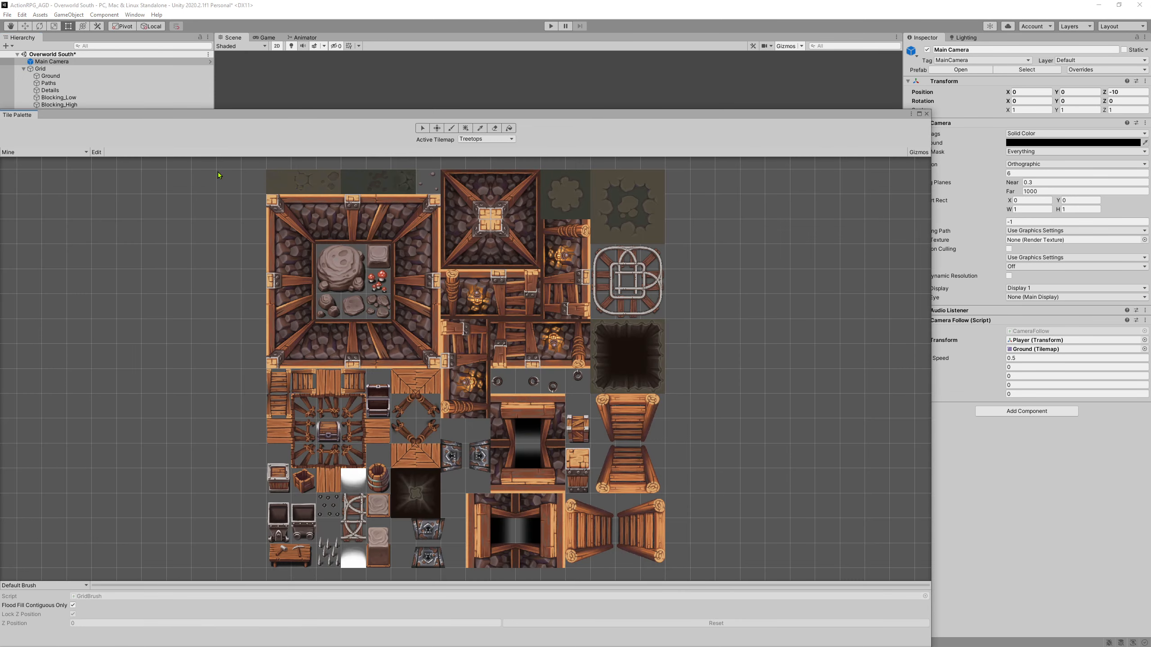
drag(209, 118, 406, 137)
click(240, 173)
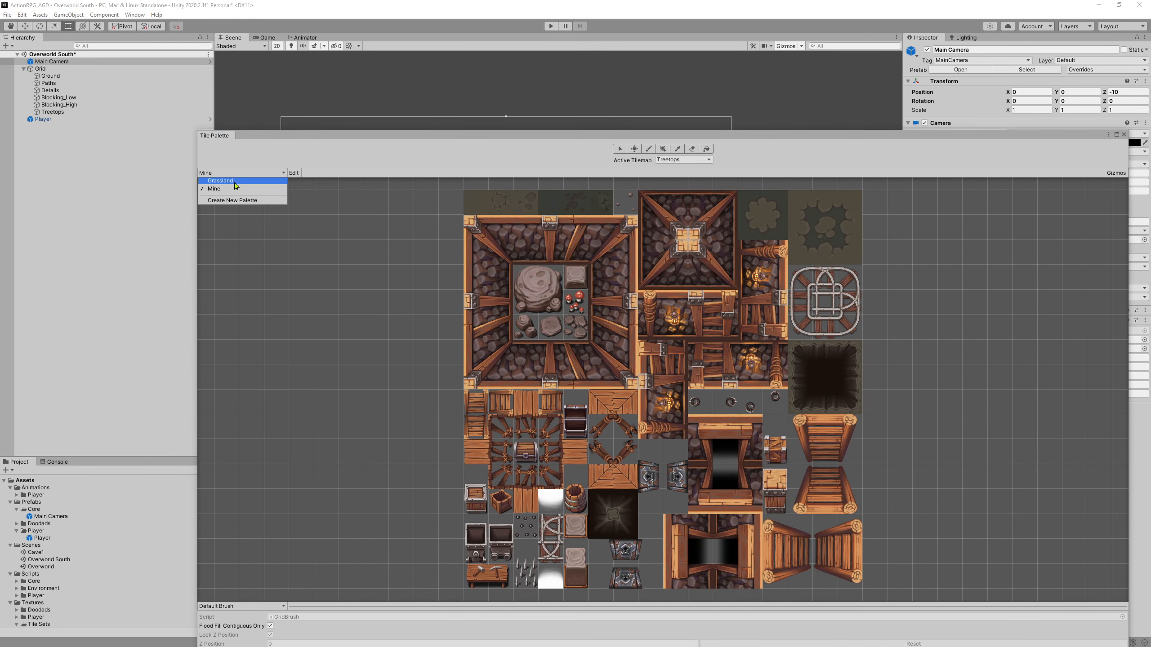
click(235, 185)
Box-fill an area of about 27 by 16 tiles with the plain grass tile on the Treetops tilemap, extending up and right from the camera.
click(663, 149)
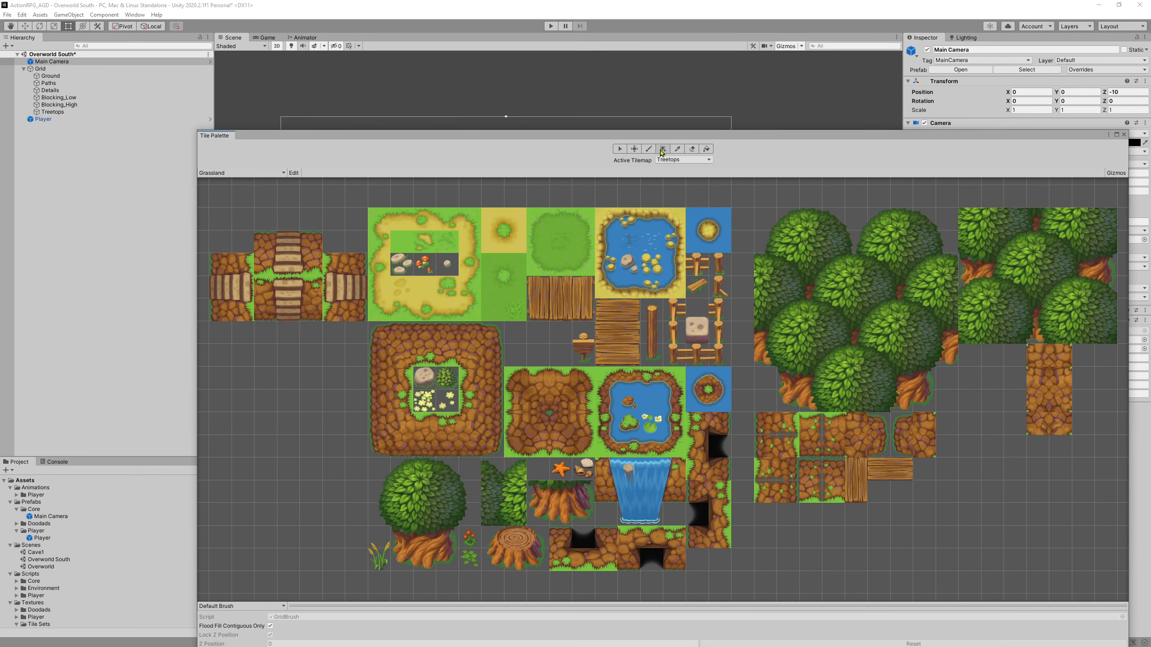
click(410, 244)
drag(879, 136, 880, 517)
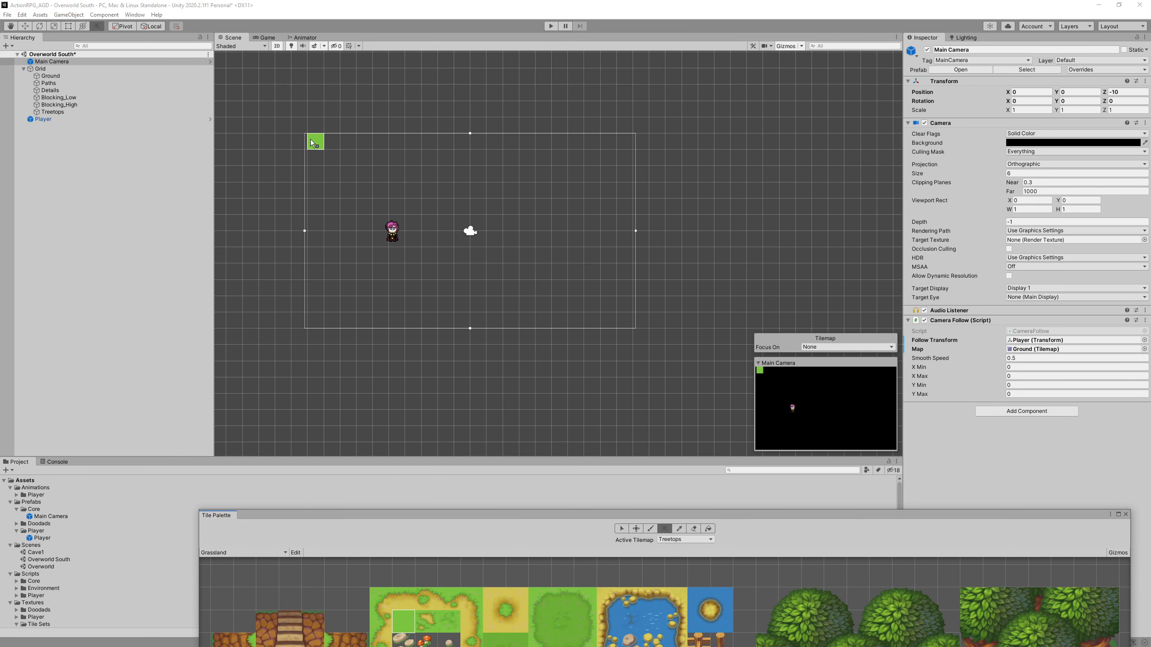
scroll(482, 221, up, 3)
scroll(483, 223, up, 2)
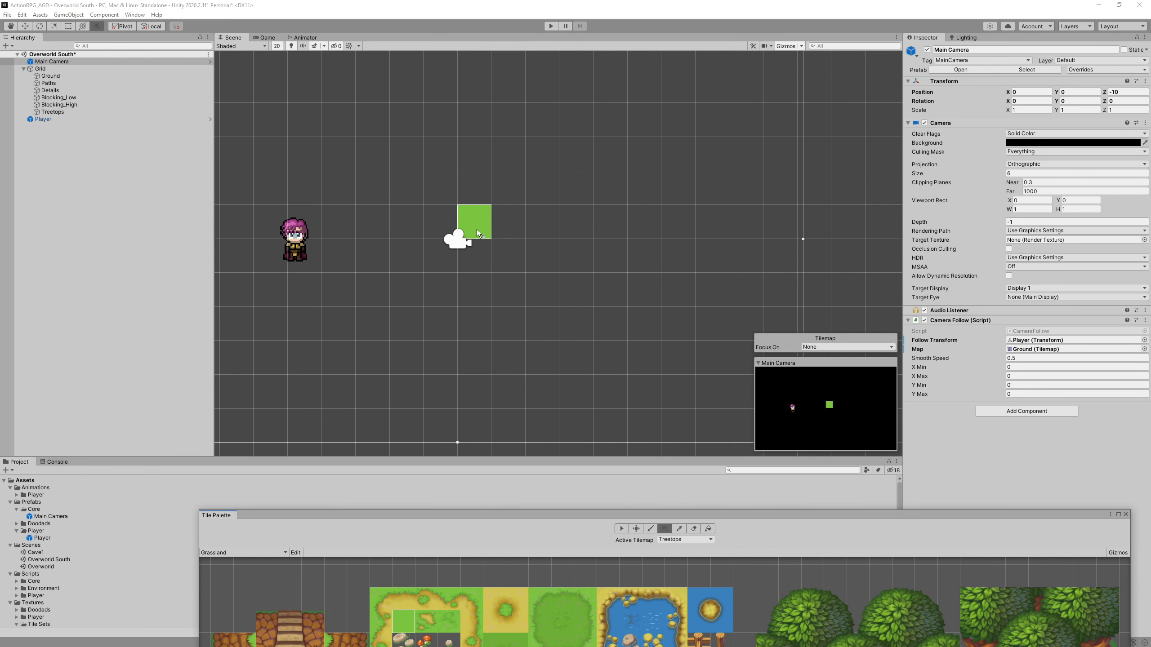
scroll(473, 218, down, 5)
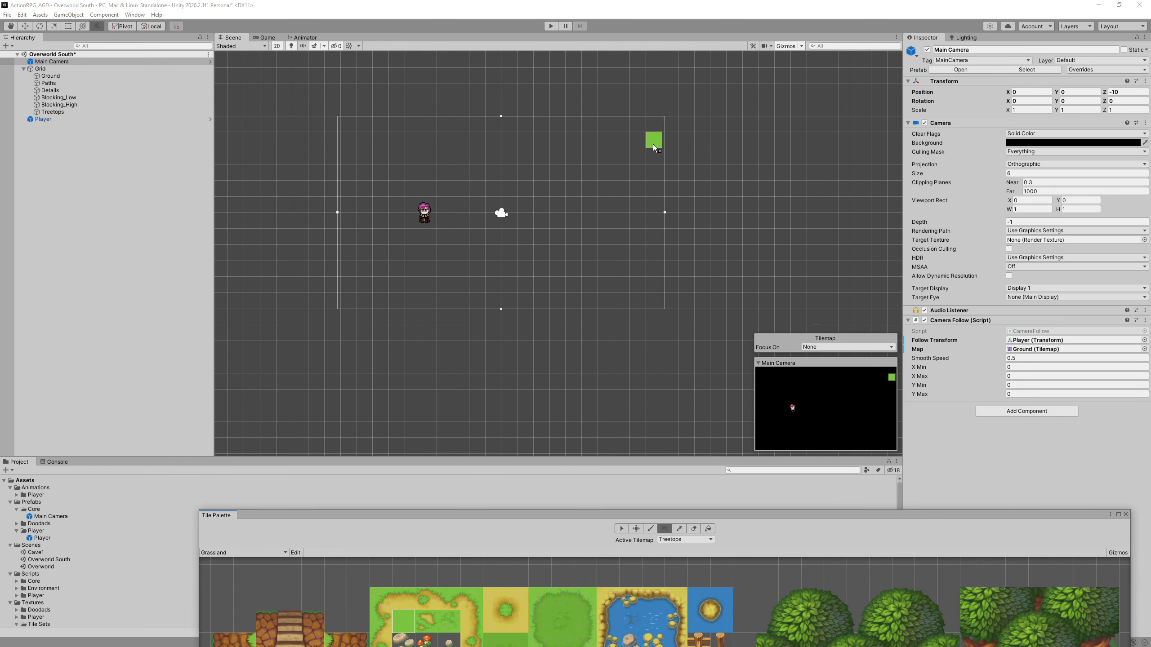
middle_drag(581, 219, 415, 344)
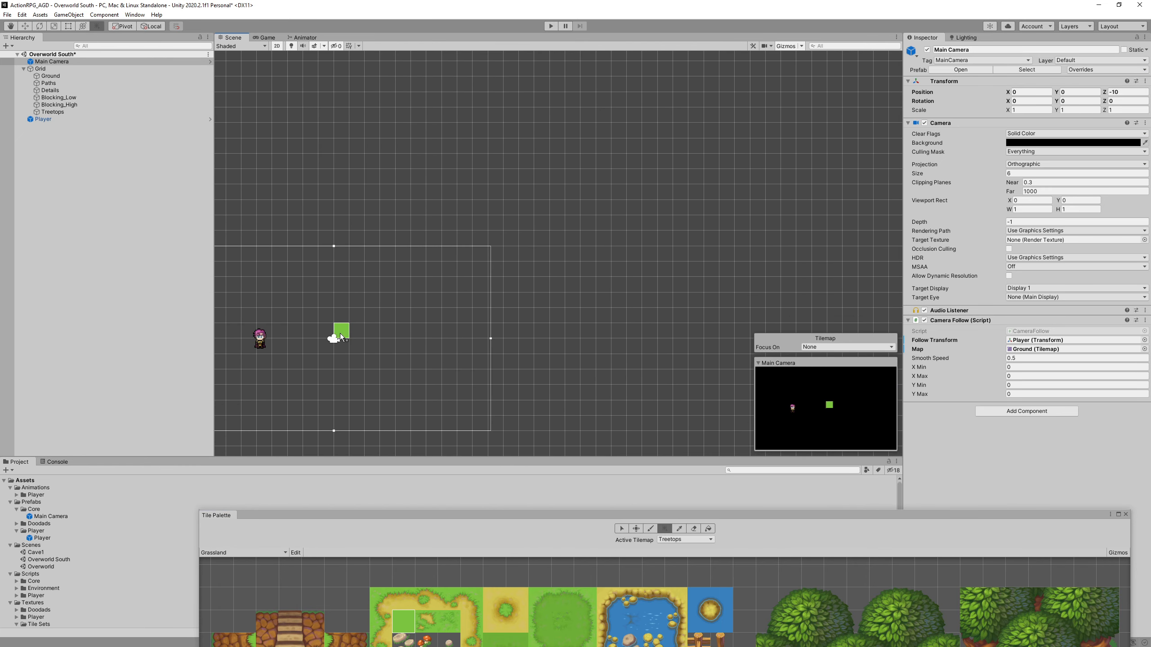
drag(338, 333, 737, 104)
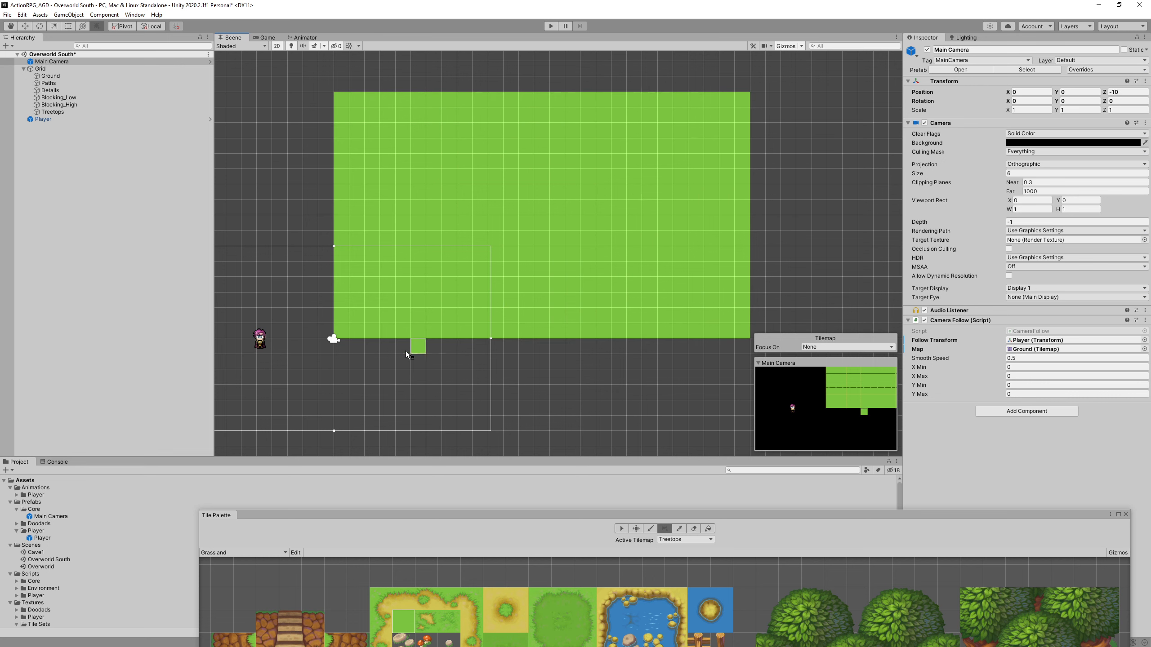
Move the Player onto the upper left part of the grass area, at about X 5.62, Y 13.56.
click(44, 120)
click(24, 25)
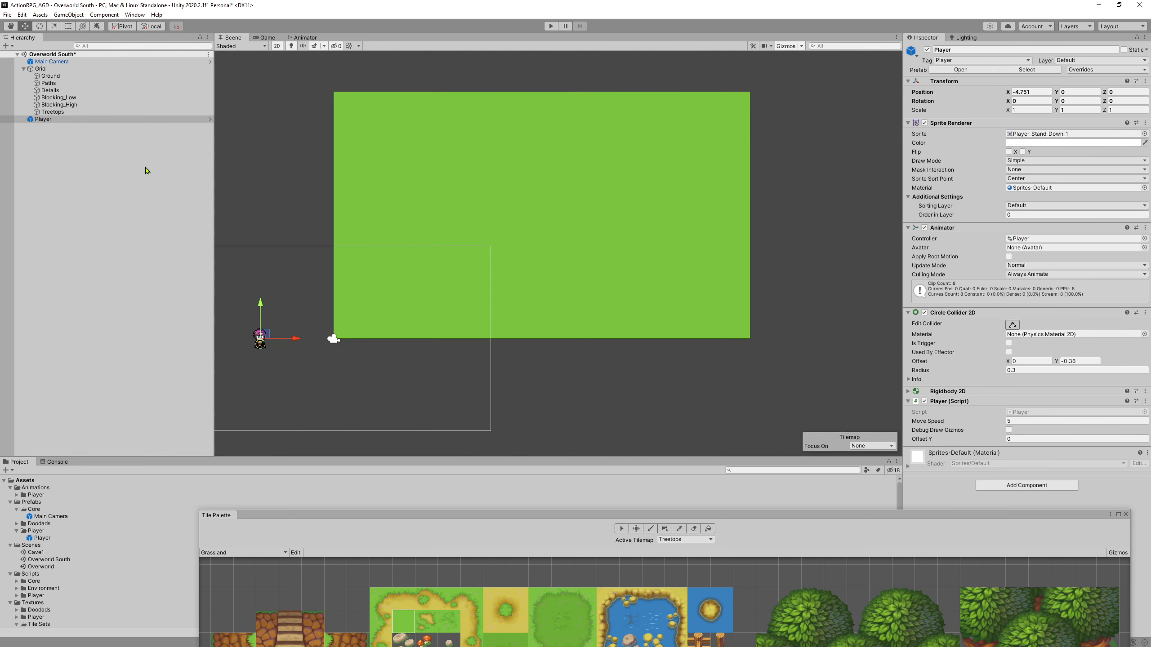
drag(270, 337, 430, 129)
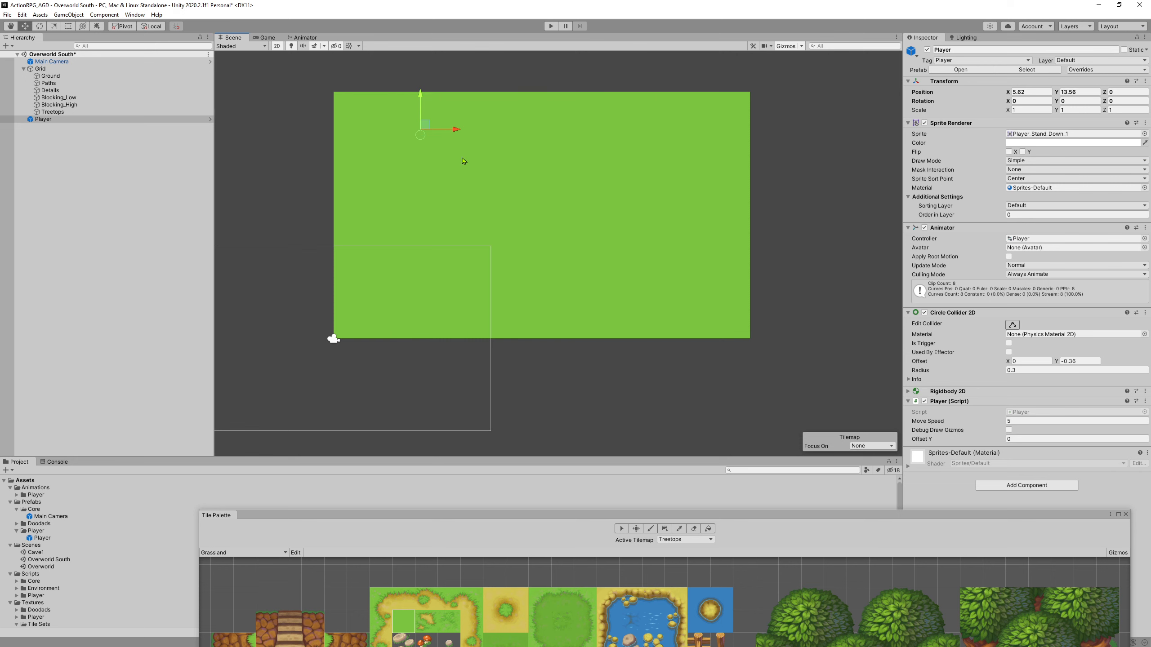
key(f)
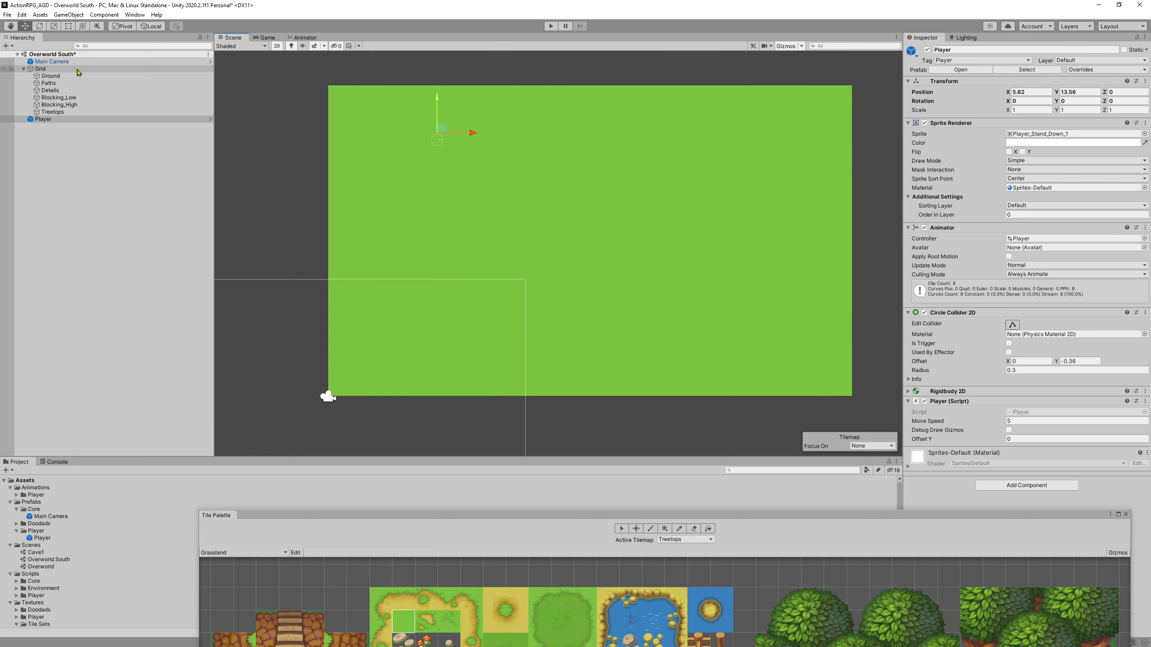
Inspect the Ground tilemap's settings, briefly playtest the scene and end the playtest.
click(62, 121)
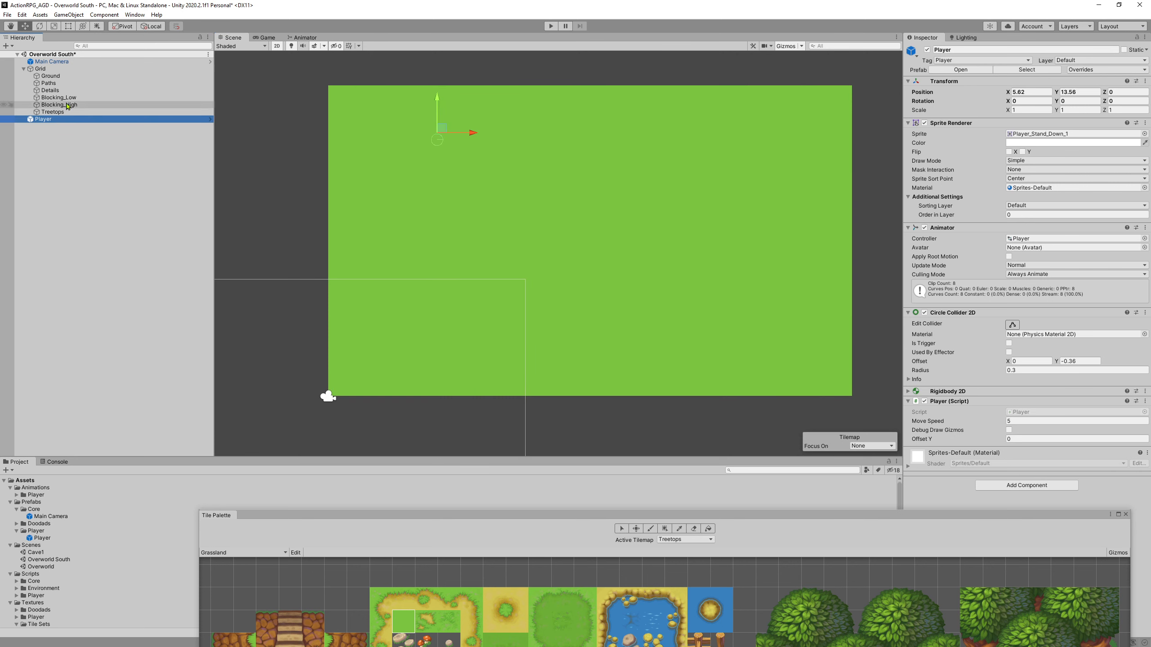
click(56, 71)
click(59, 76)
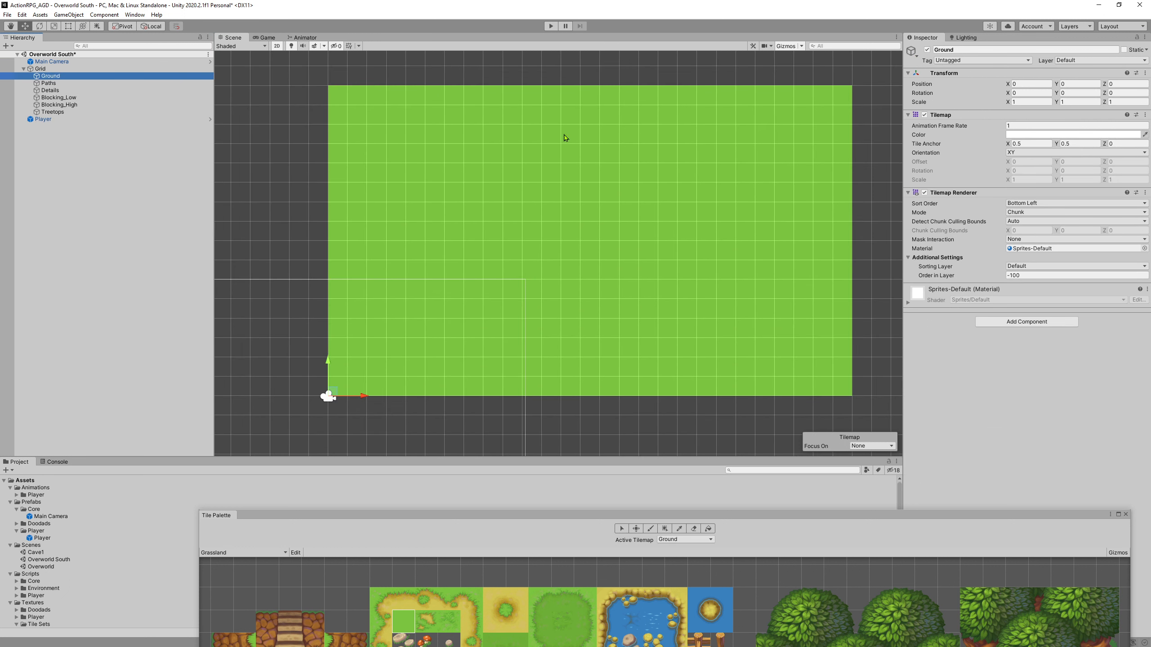
click(546, 26)
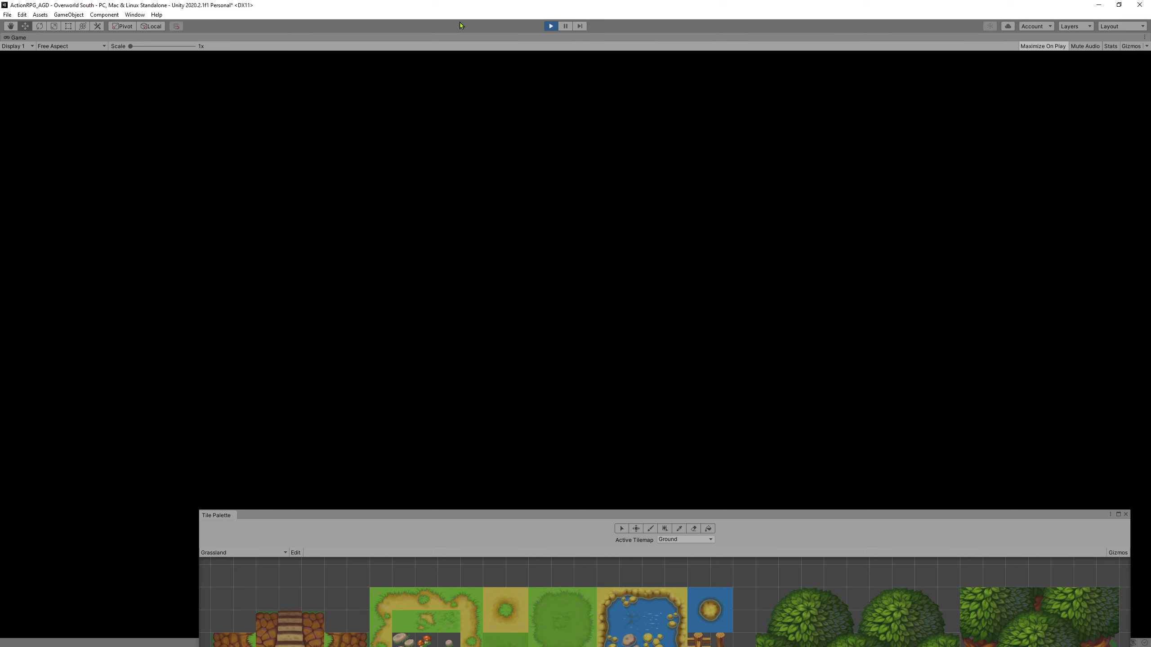
click(551, 26)
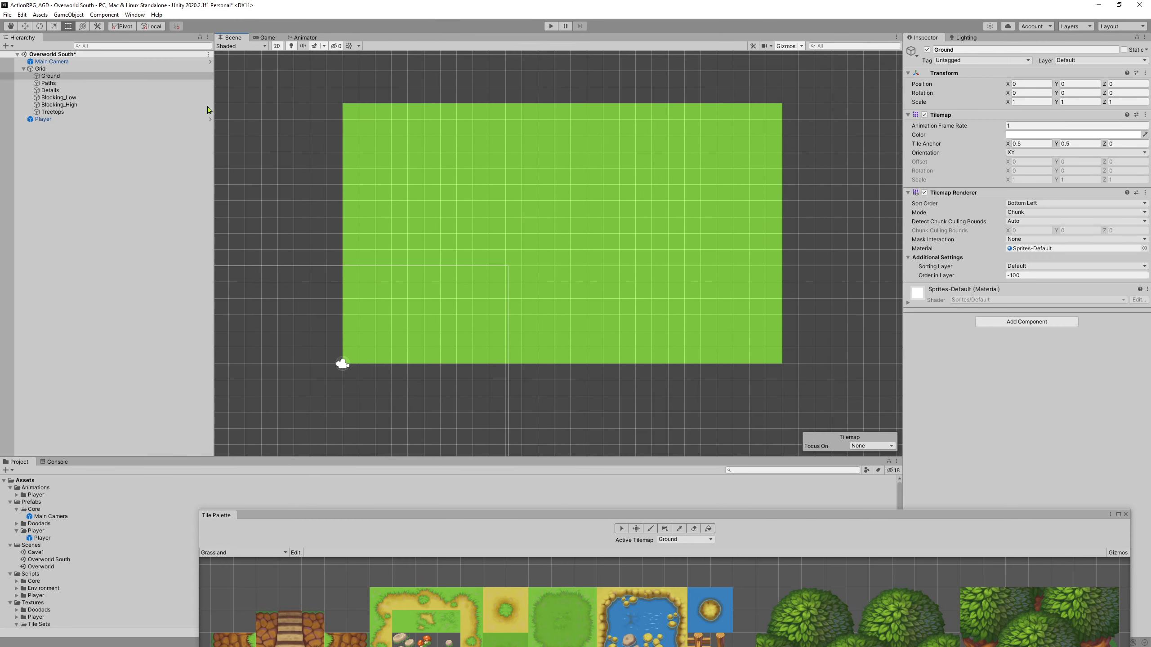
Try an Order in Layer of 1 on the Player's Sprite Renderer and deselect the Player.
click(61, 119)
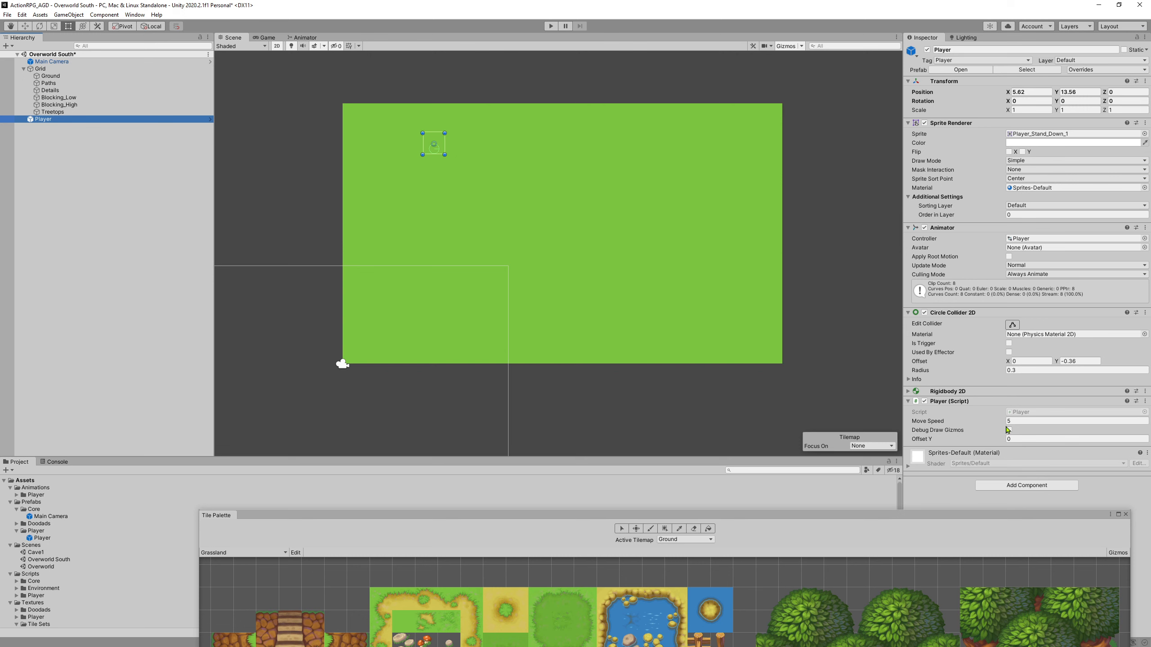
scroll(733, 110, up, 3)
scroll(584, 108, down, 3)
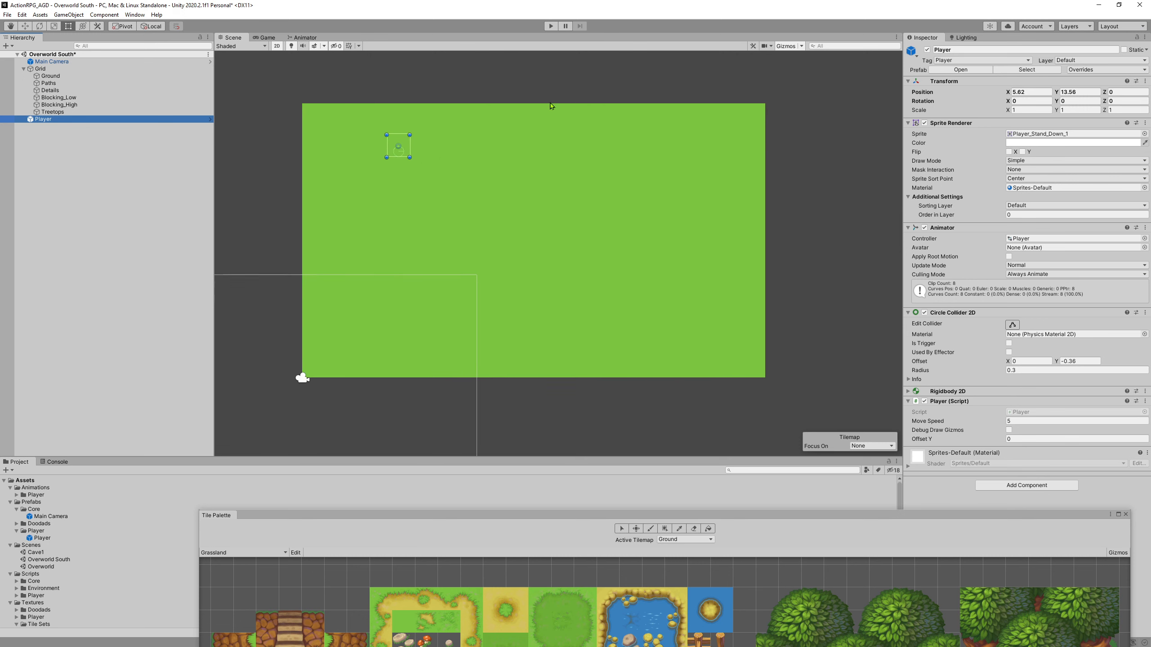
middle_drag(401, 71, 460, 136)
scroll(497, 161, up, 1)
scroll(497, 162, up, 1)
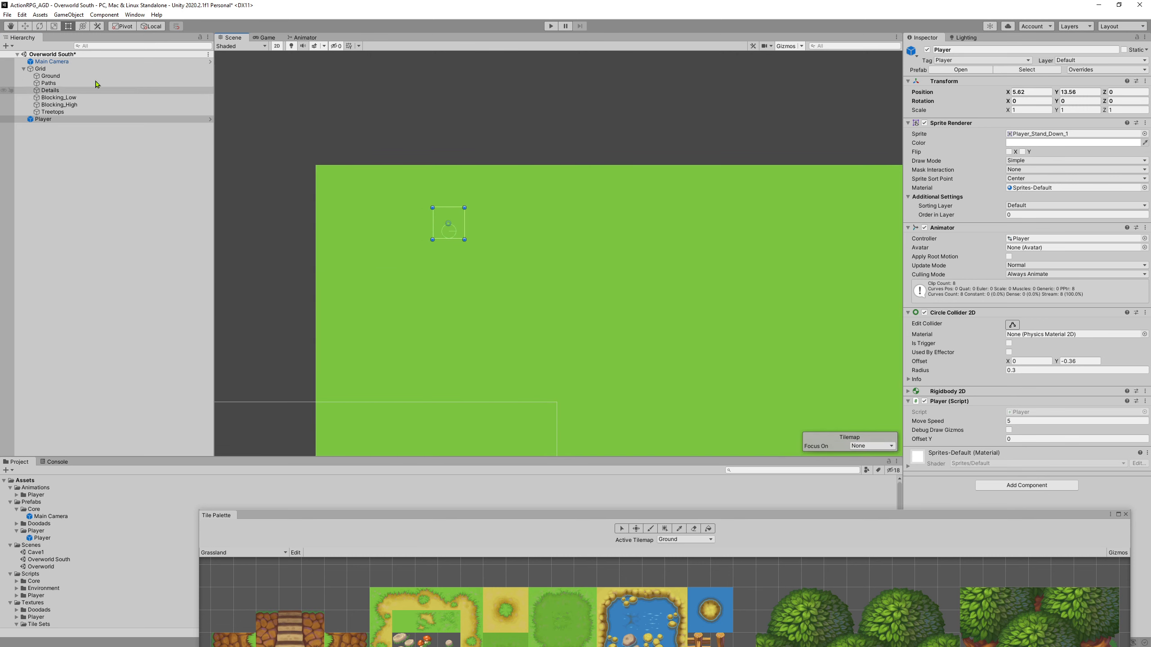
click(24, 26)
click(1025, 214)
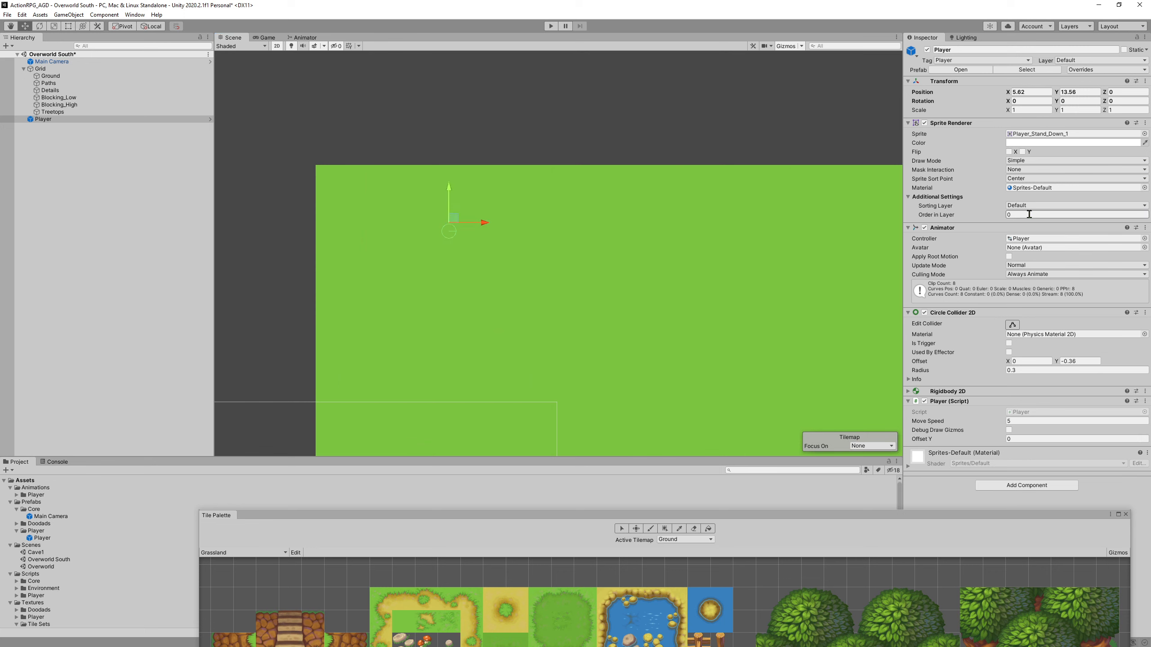
text(1)
click(538, 149)
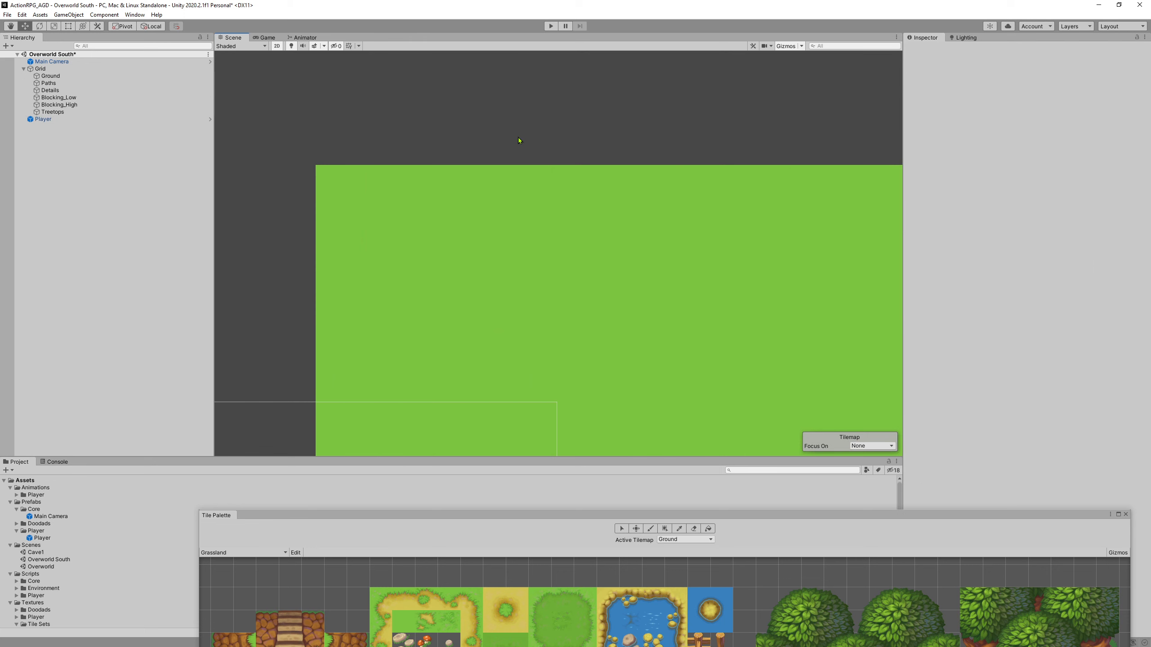
Compare the Ground tilemap's sorting settings, the Main Camera's Camera Follow references and the Player's Sprite Renderer settings.
click(52, 77)
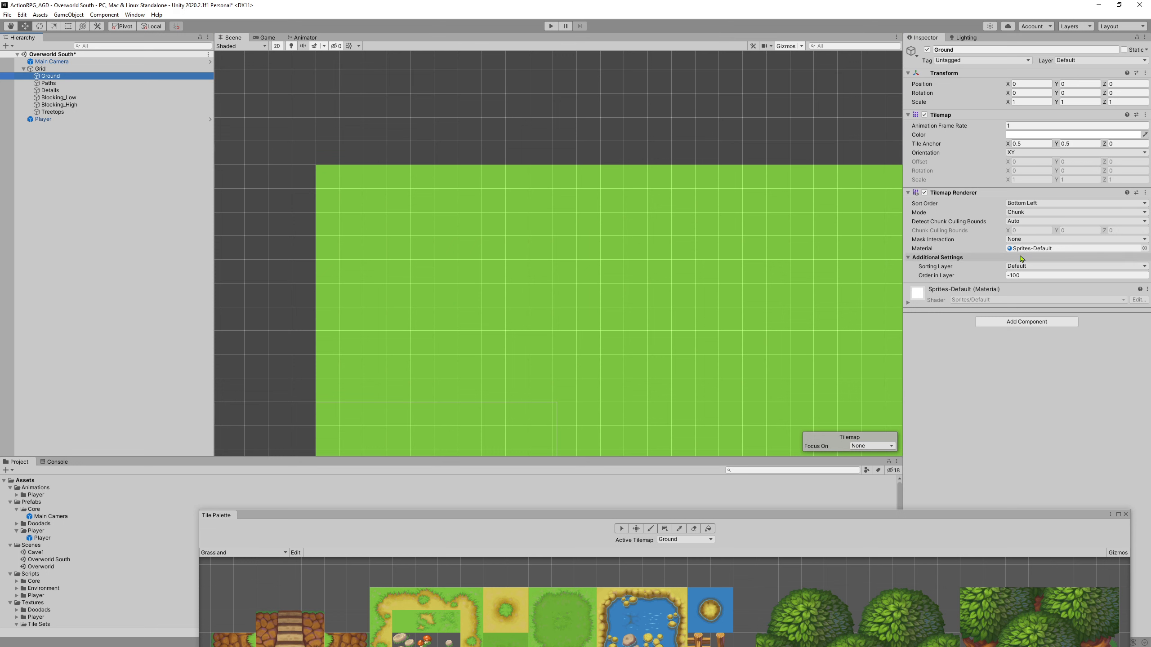
scroll(610, 120, down, 2)
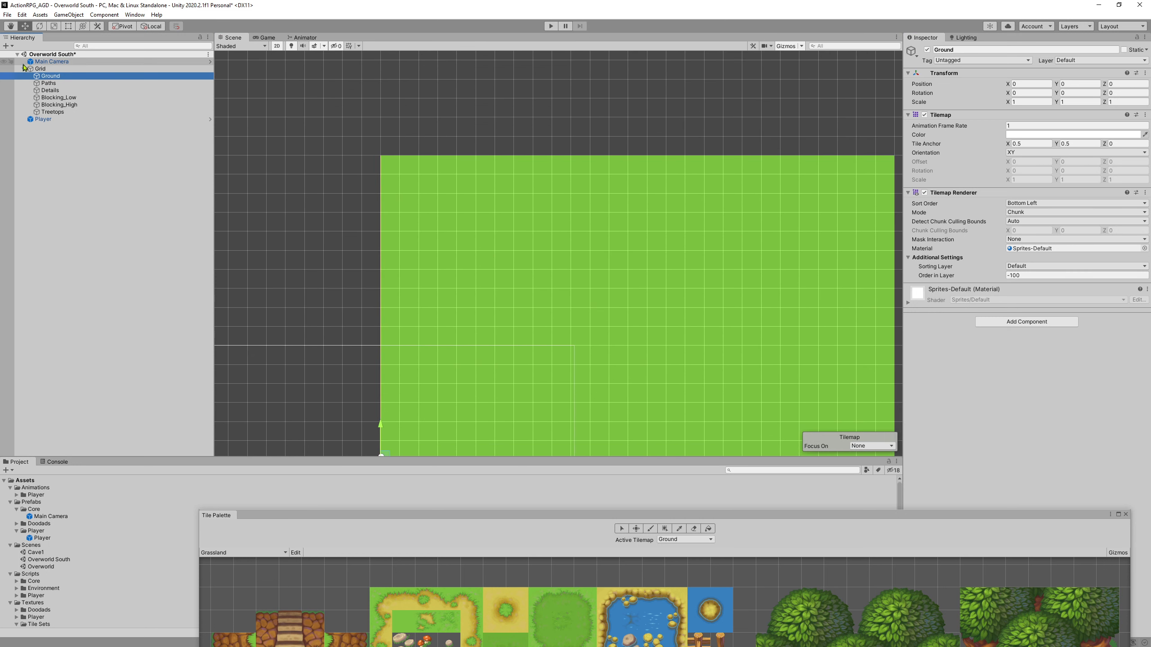
click(50, 63)
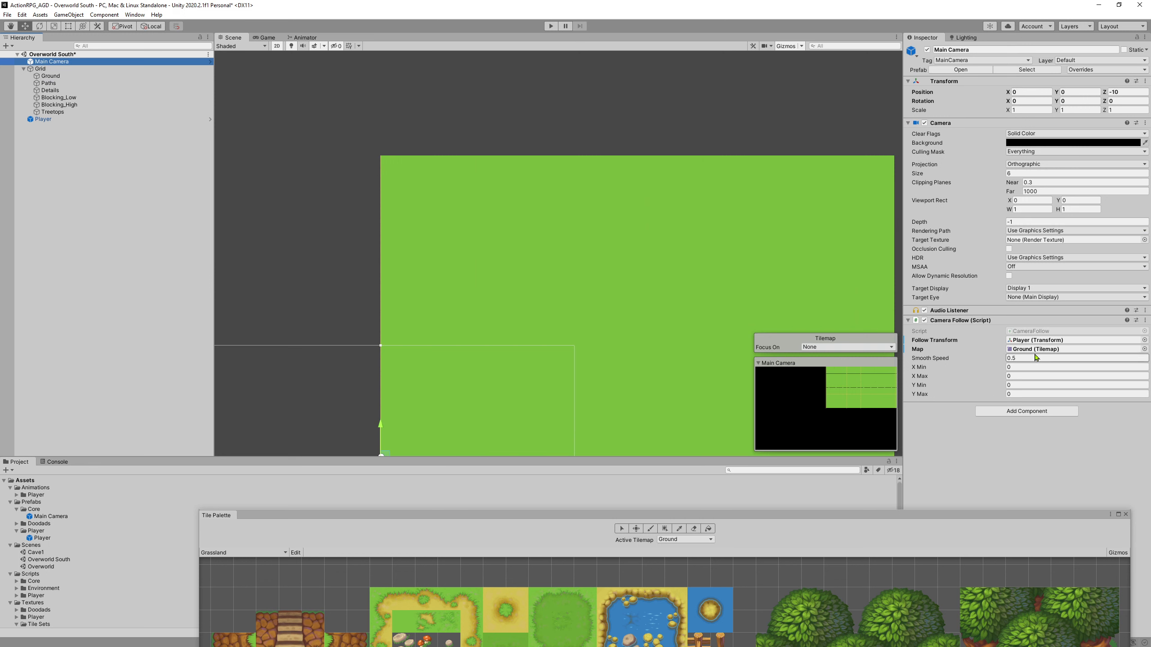
scroll(693, 231, down, 1)
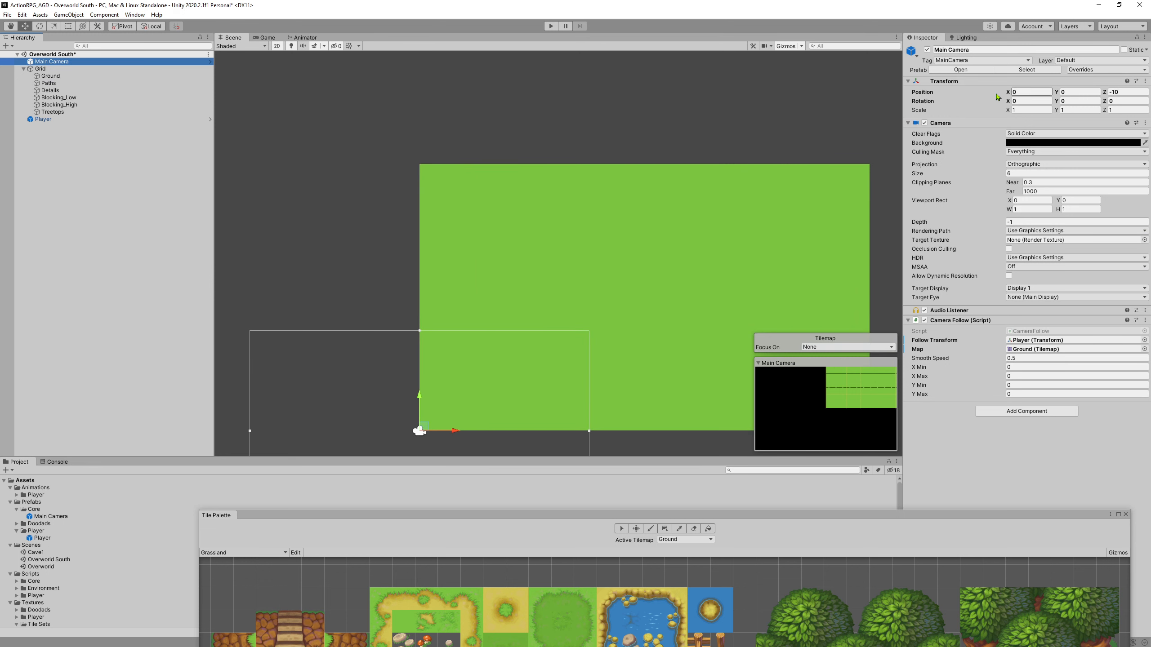
click(96, 70)
click(90, 119)
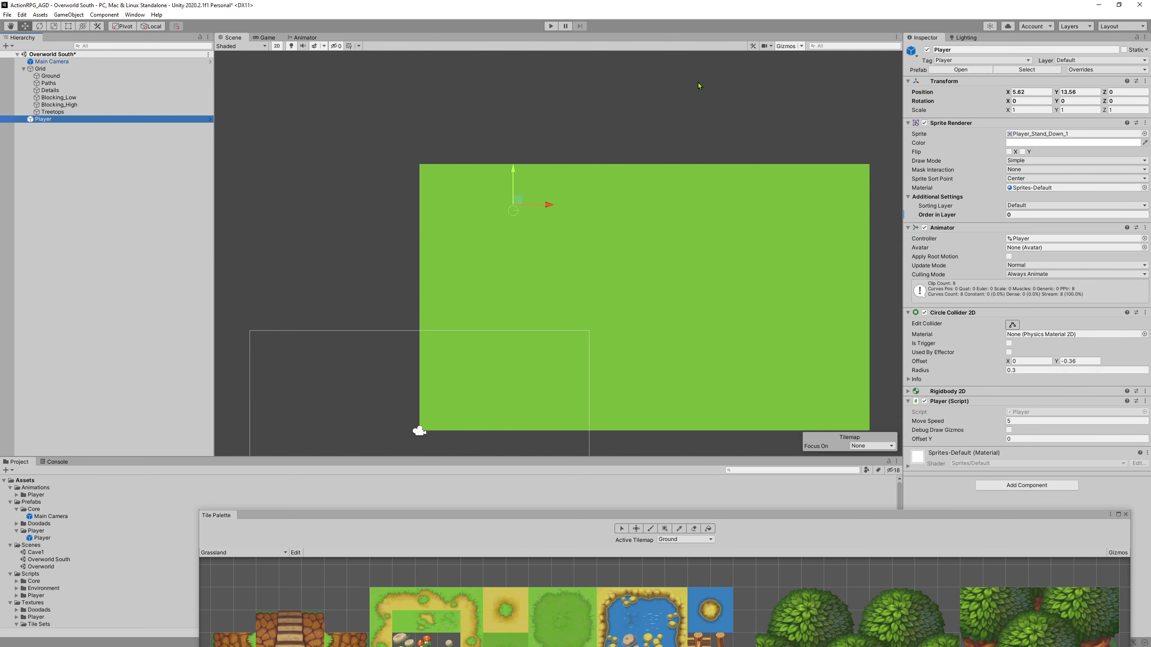
Save the Overworld South scene, playtest it again and end the playtest.
click(8, 15)
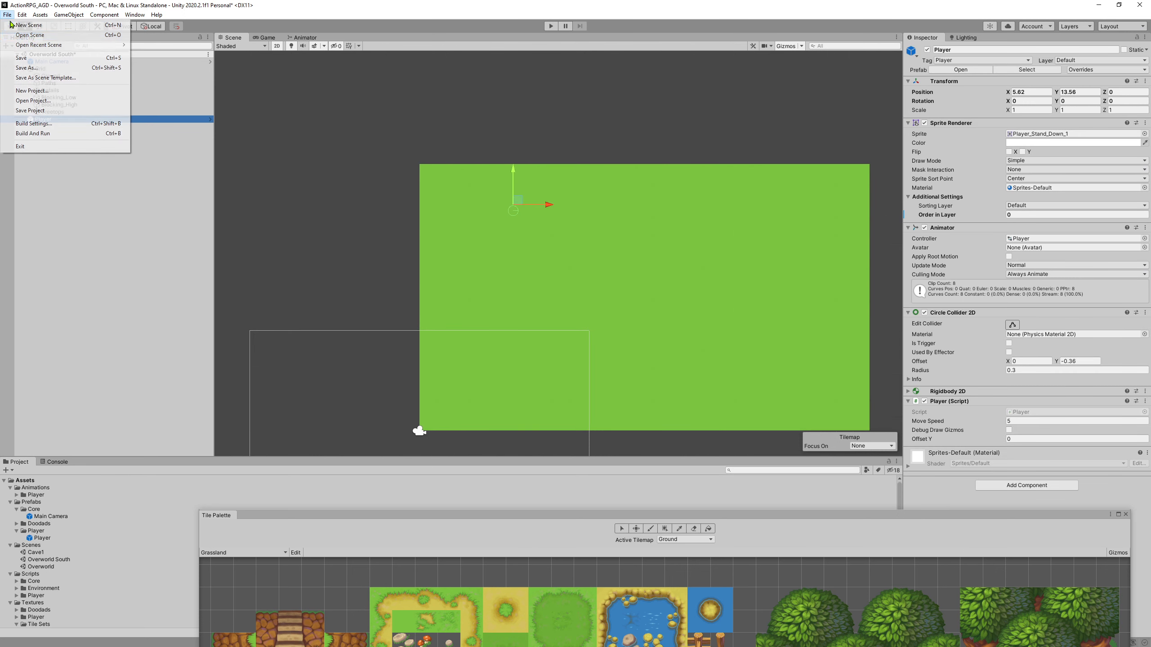
click(31, 60)
click(551, 26)
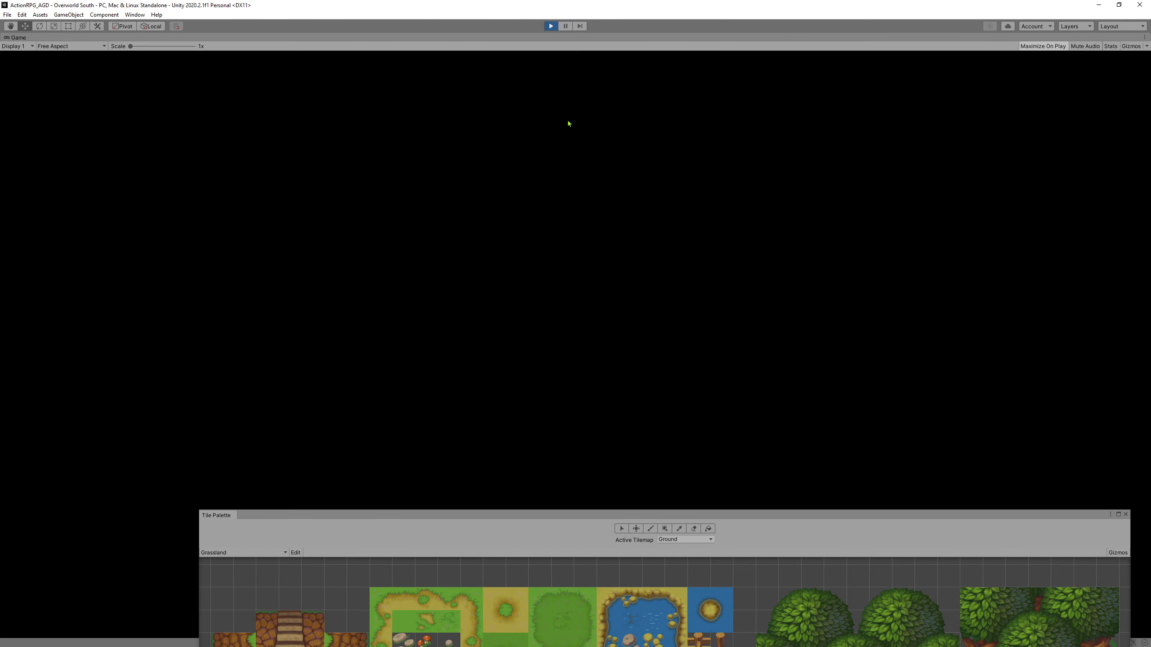
click(551, 26)
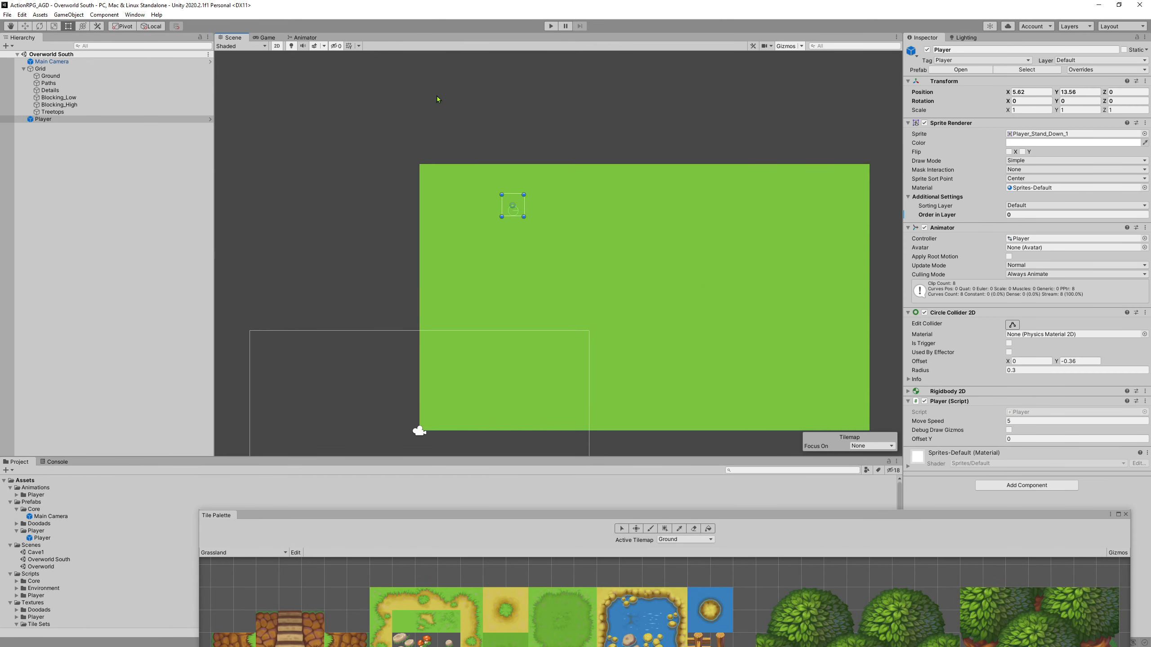
Move the Player to the grass area's lower left edge, at about X -0.16, Y 1.62, and select the Ground tilemap.
click(50, 120)
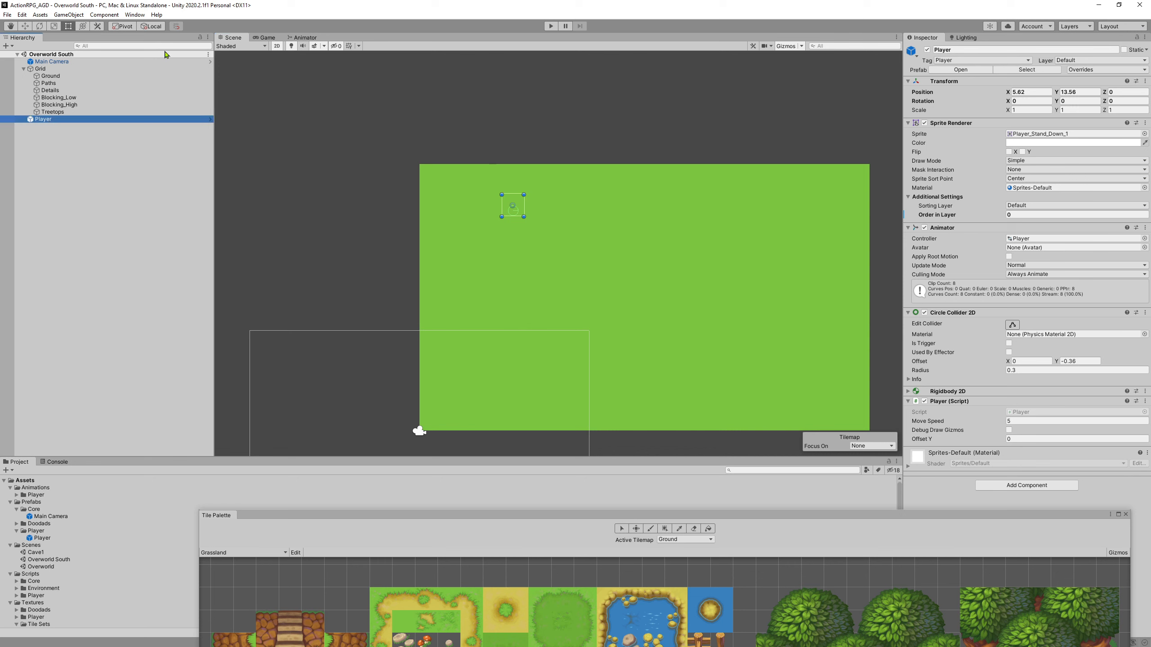
click(25, 26)
drag(515, 189, 439, 386)
scroll(435, 376, up, 3)
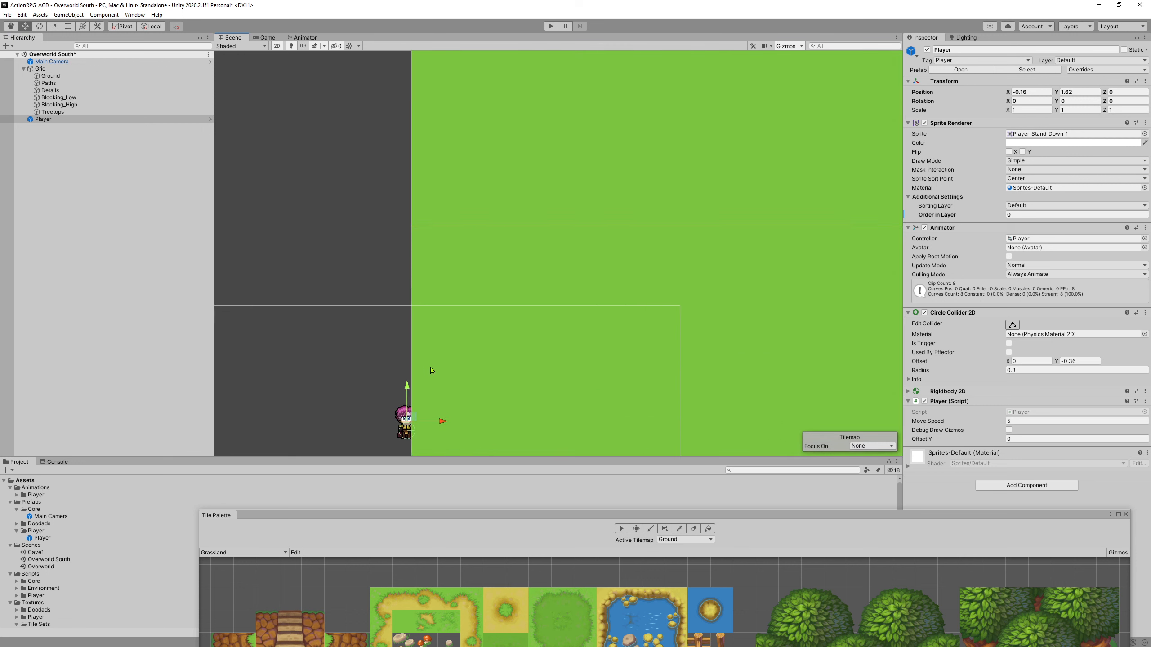
click(50, 76)
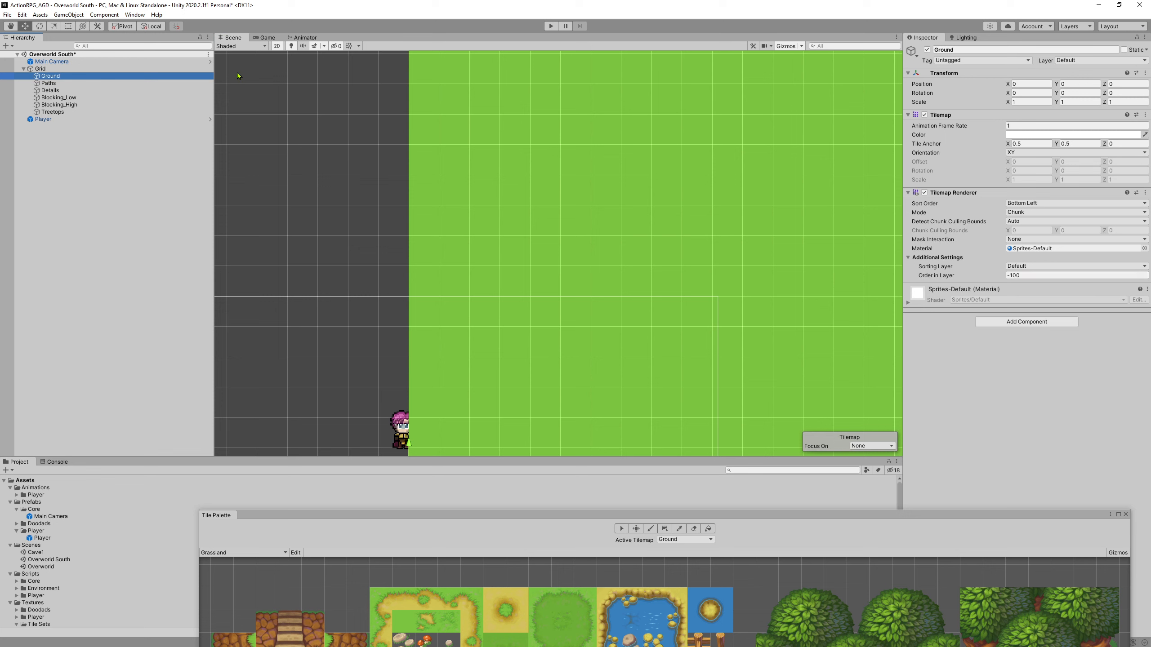
Save the Overworld South scene, then close the untitled Notepad document without saving it.
click(7, 15)
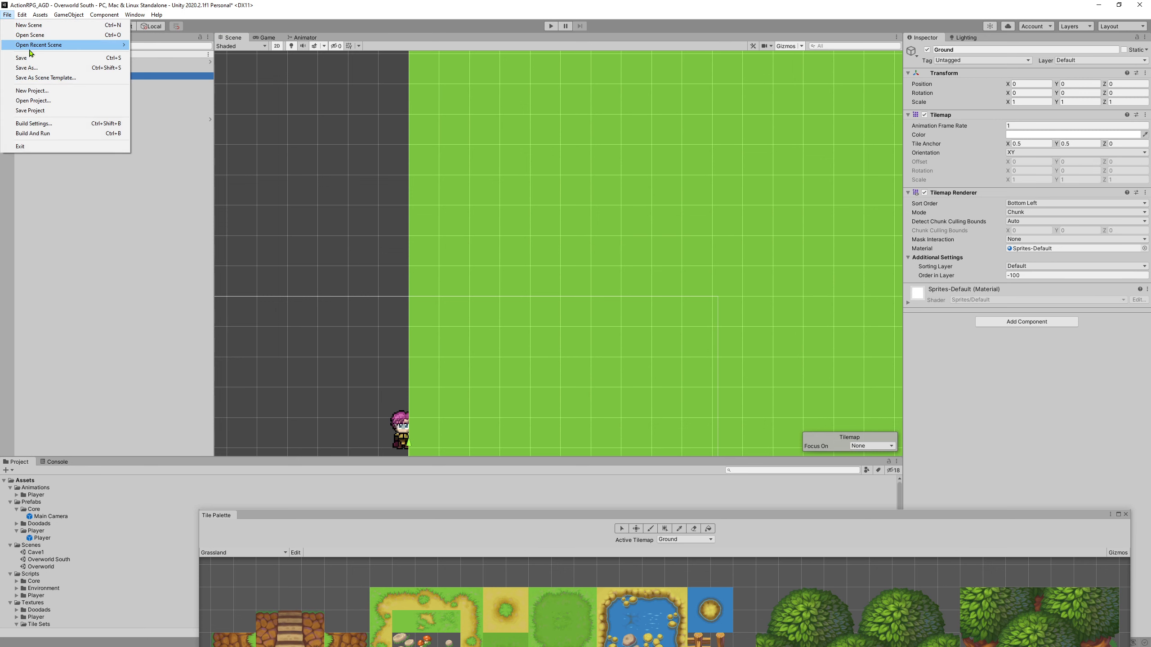
click(24, 57)
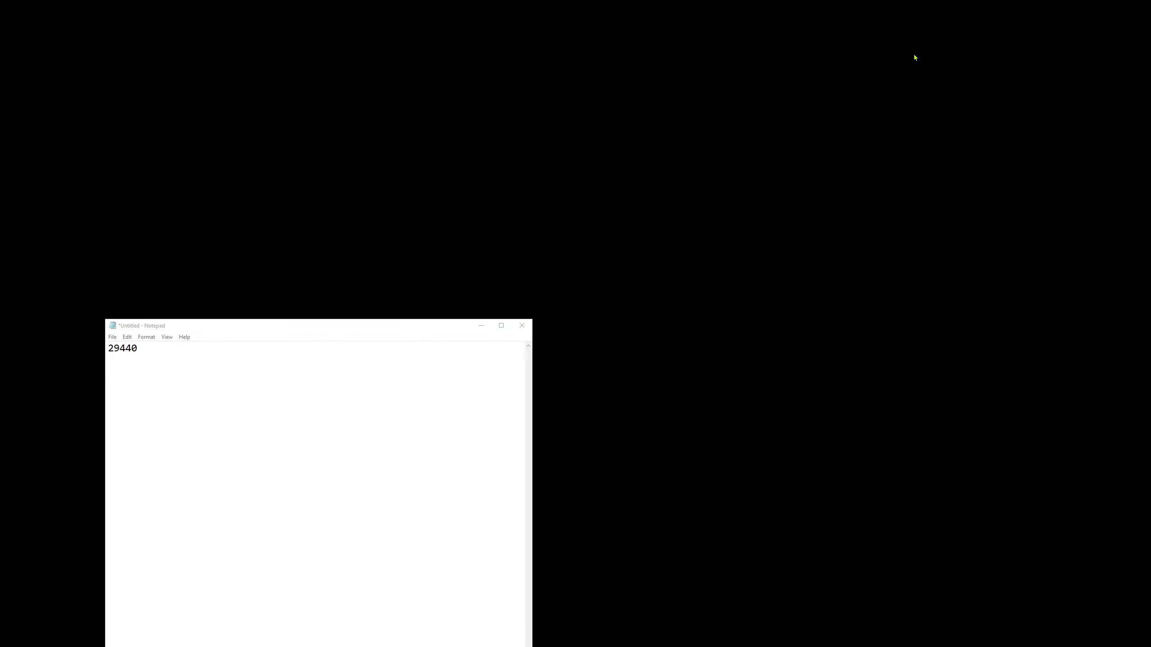
click(522, 325)
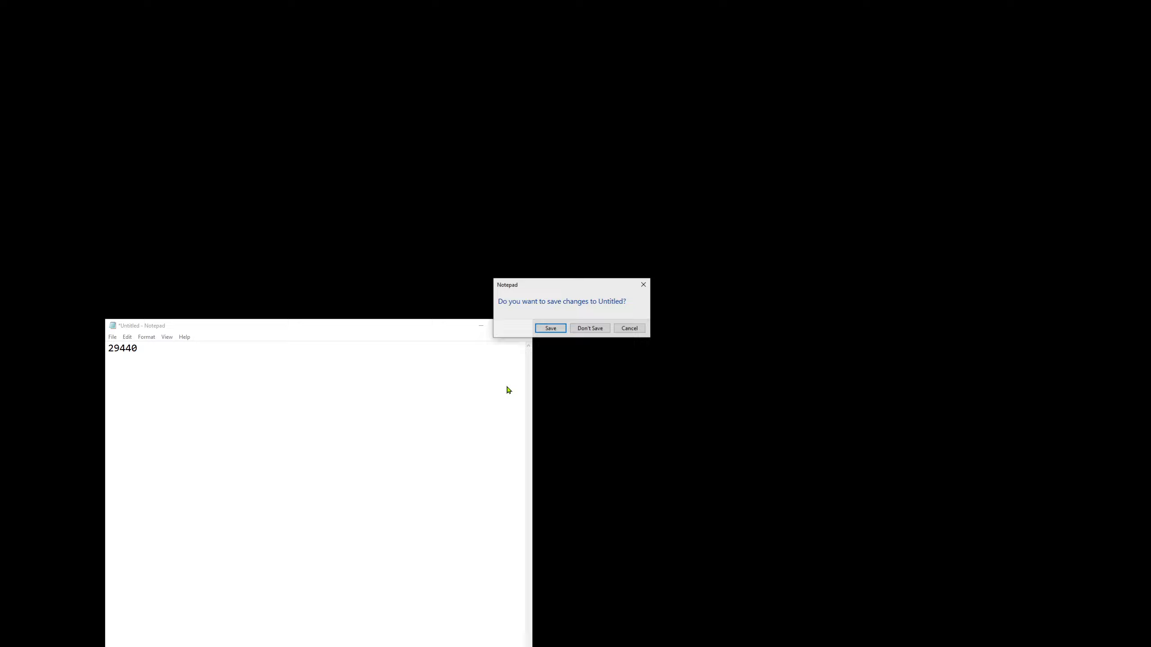
click(588, 329)
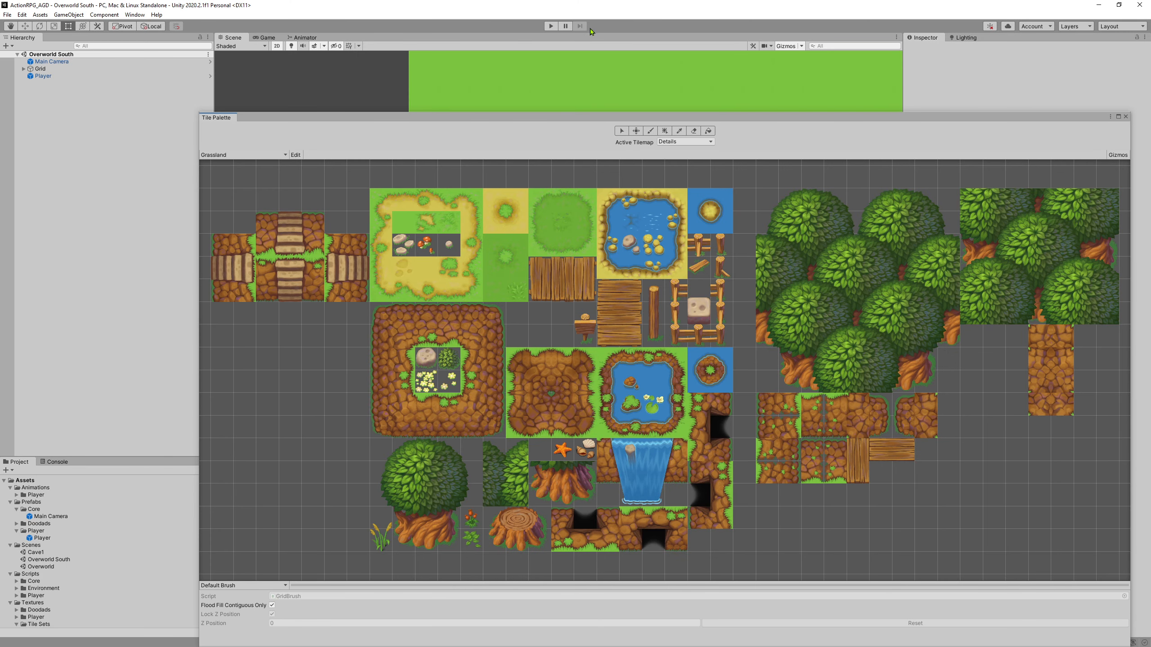
Close the Tile Palette, expand the Grid and check the Treetops layer by toggling its visibility off and back on.
drag(872, 124, 655, 134)
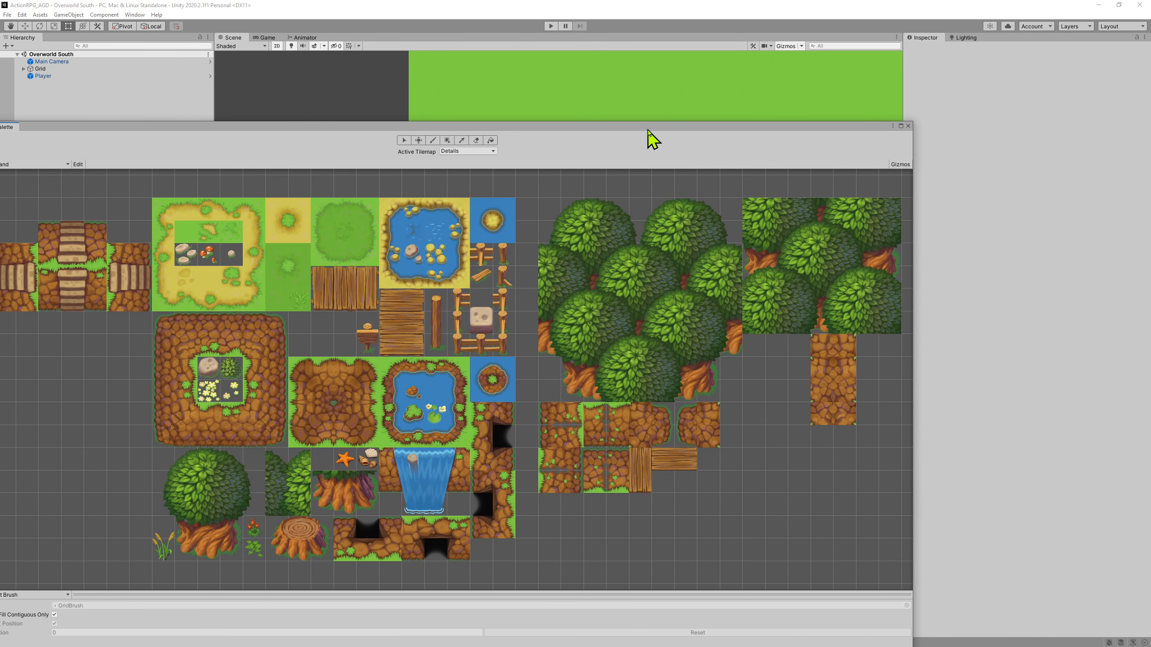
click(908, 127)
scroll(443, 268, down, 1)
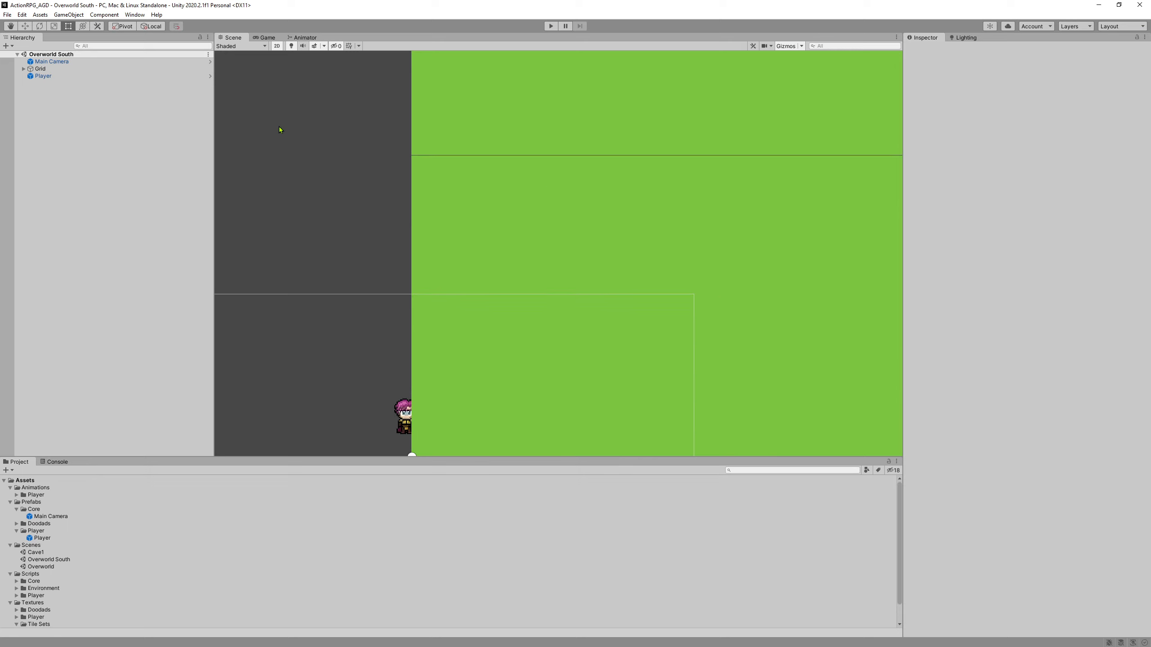
click(23, 68)
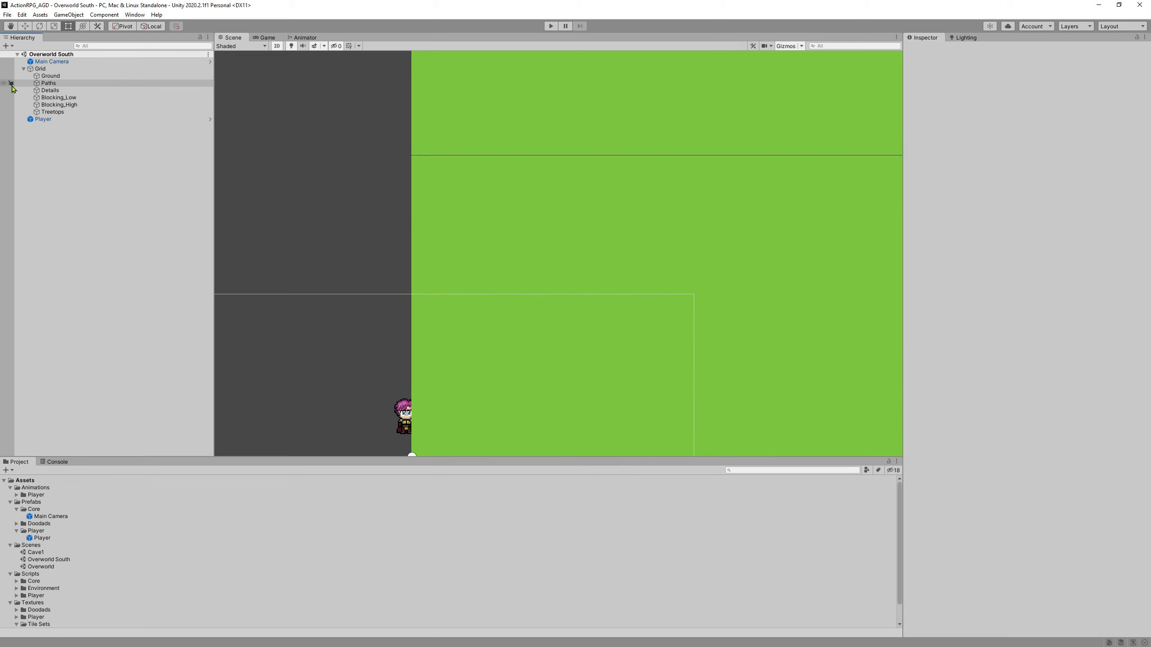
click(4, 112)
click(4, 112)
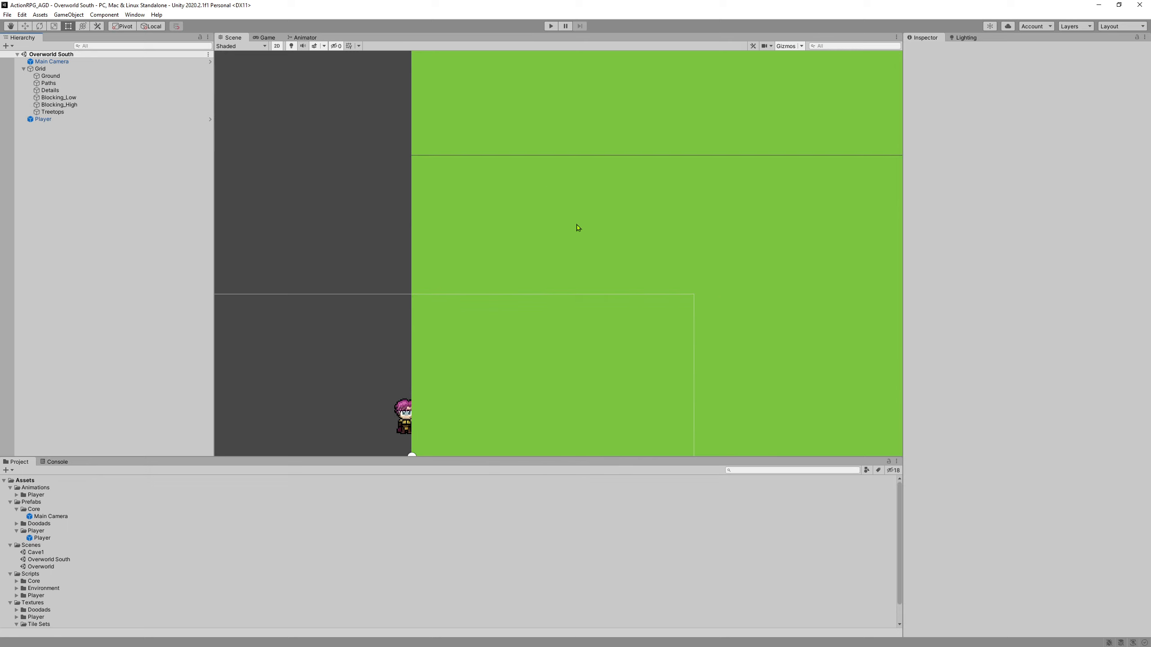
middle_drag(562, 236, 433, 179)
scroll(432, 182, down, 5)
scroll(308, 236, up, 3)
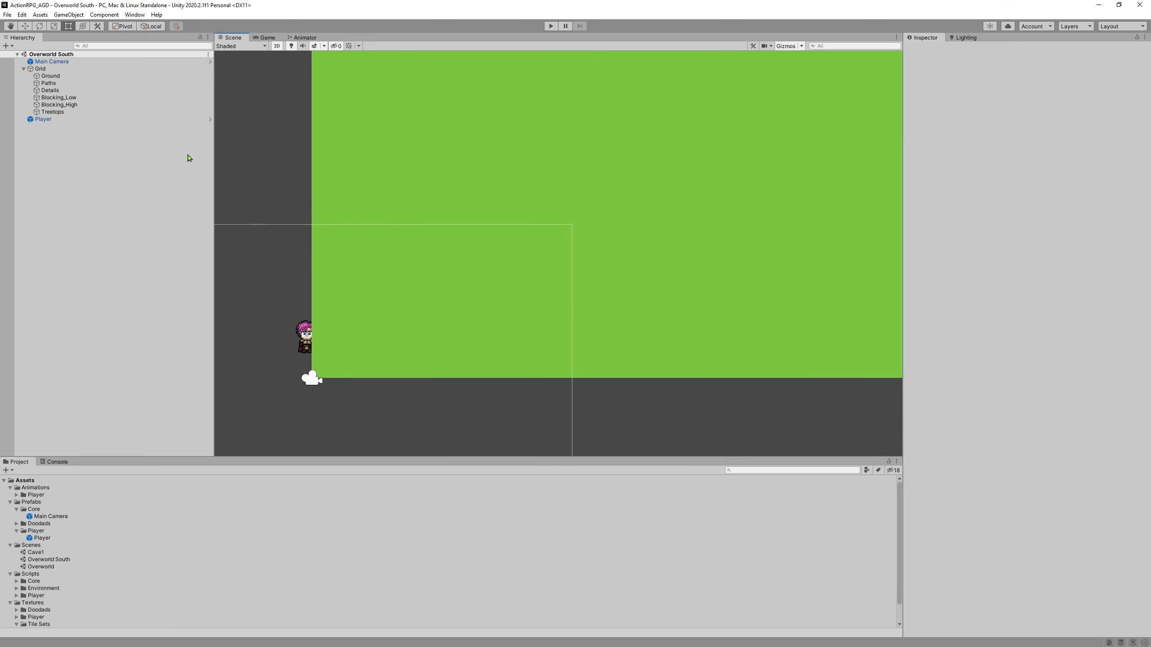
Select the Treetops tilemap, frame the whole grass area and reopen the Tile Palette.
click(59, 113)
scroll(473, 155, down, 4)
middle_drag(544, 155, 495, 252)
scroll(494, 252, down, 1)
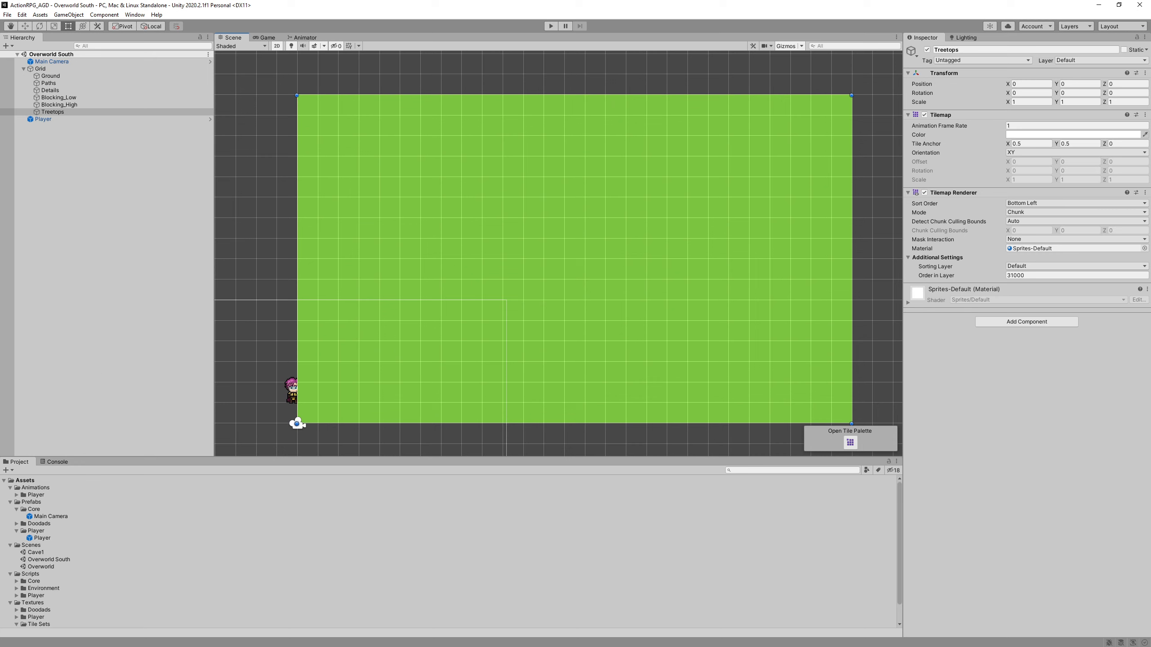
click(135, 15)
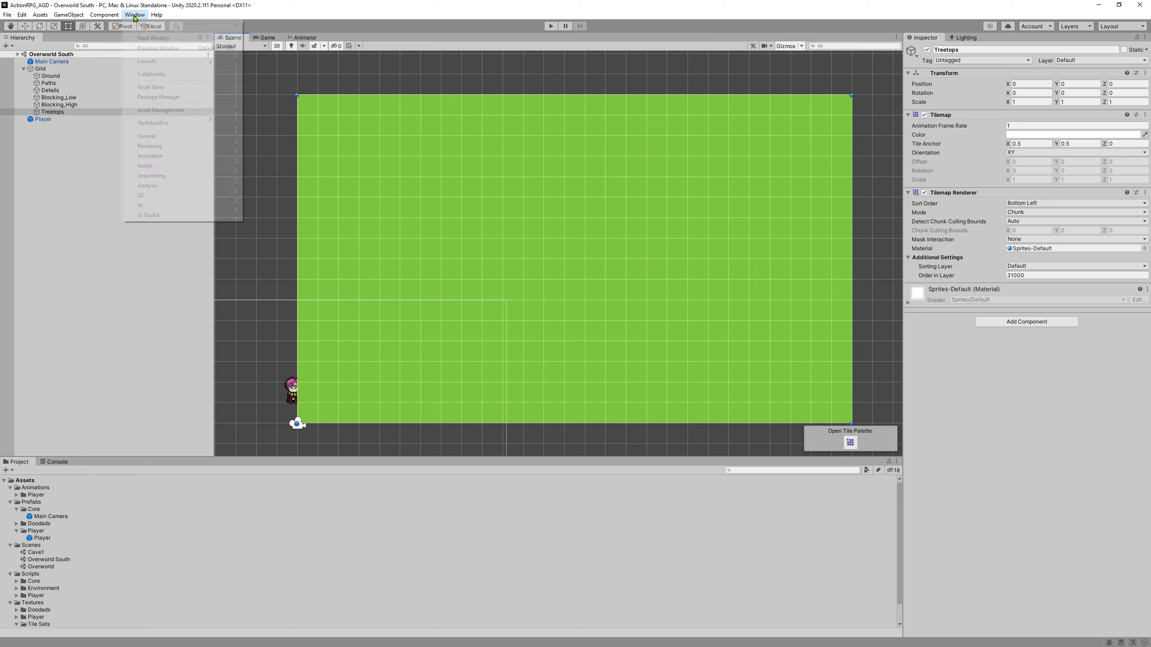
click(269, 205)
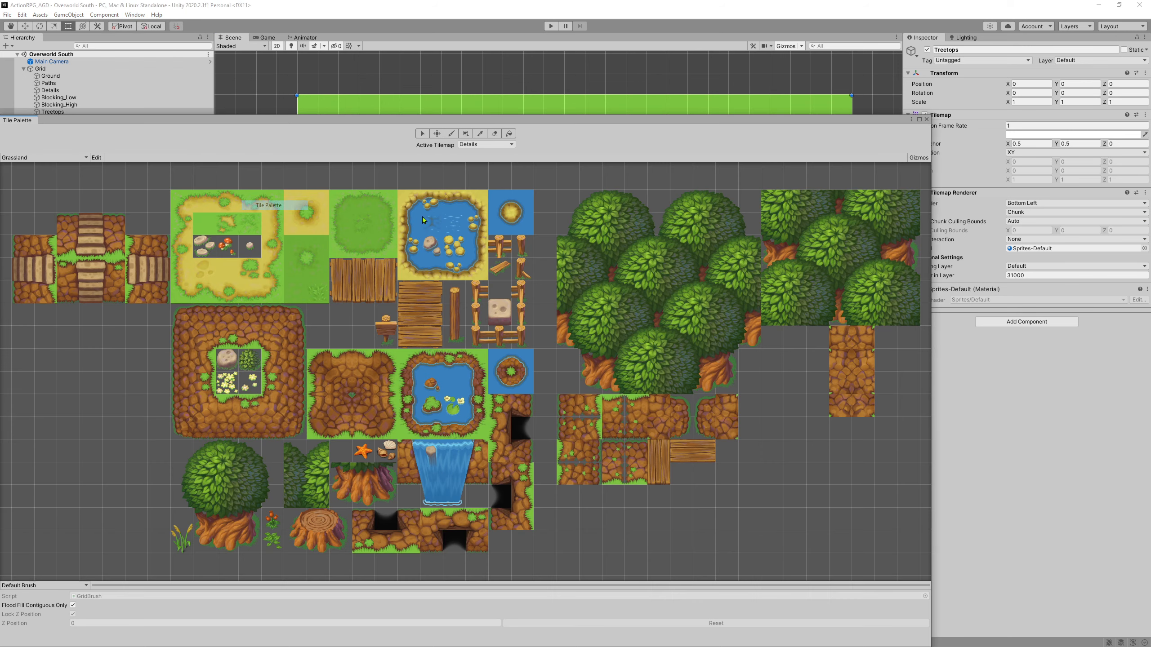
Make Treetops the active tilemap and erase several grass tiles near the grass area's upper left corner.
click(495, 133)
drag(521, 124, 560, 386)
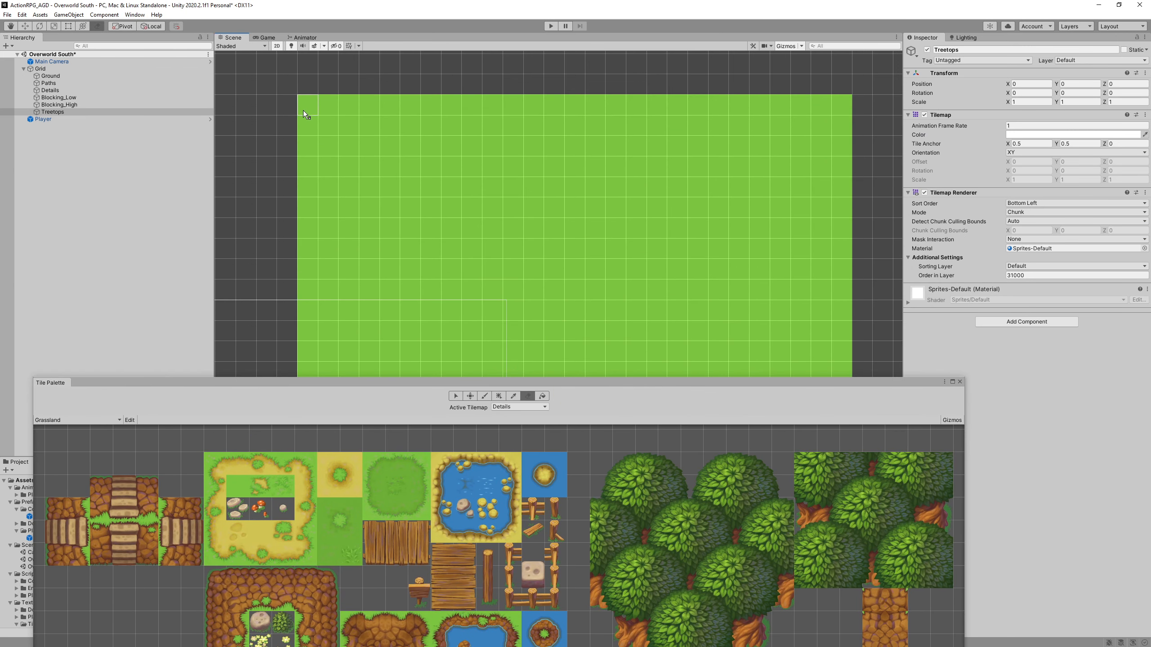
click(521, 408)
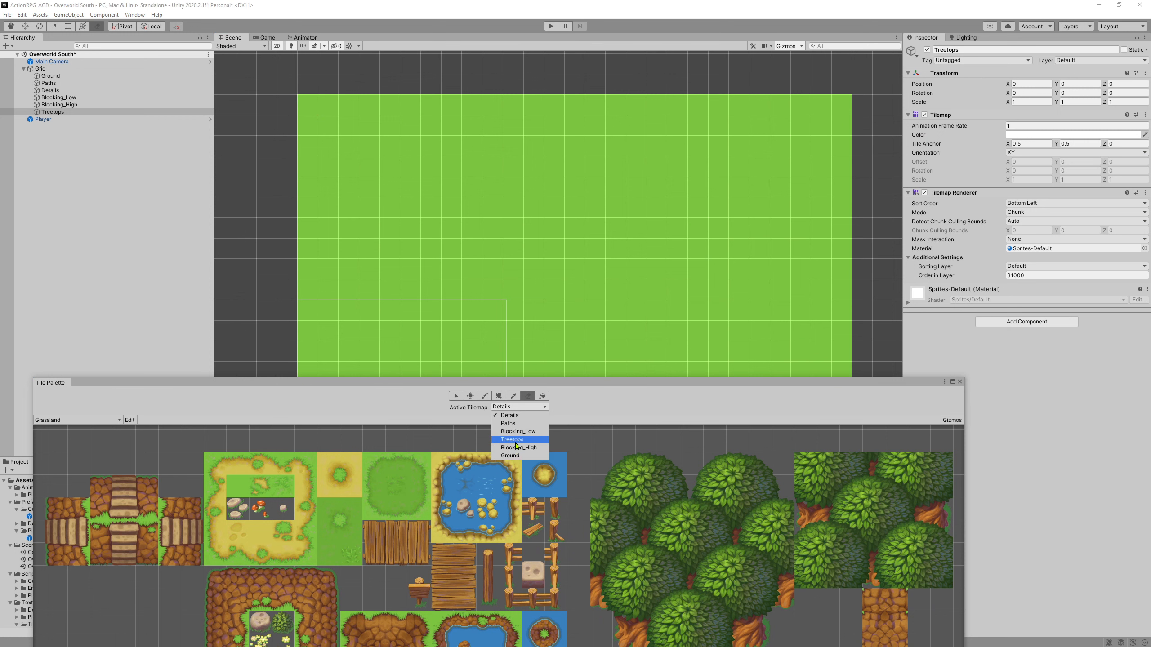
click(511, 439)
drag(398, 150, 326, 104)
scroll(408, 242, down, 1)
mouse_move(609, 388)
mouse_down()
mouse_move(611, 415)
mouse_move(605, 377)
mouse_up()
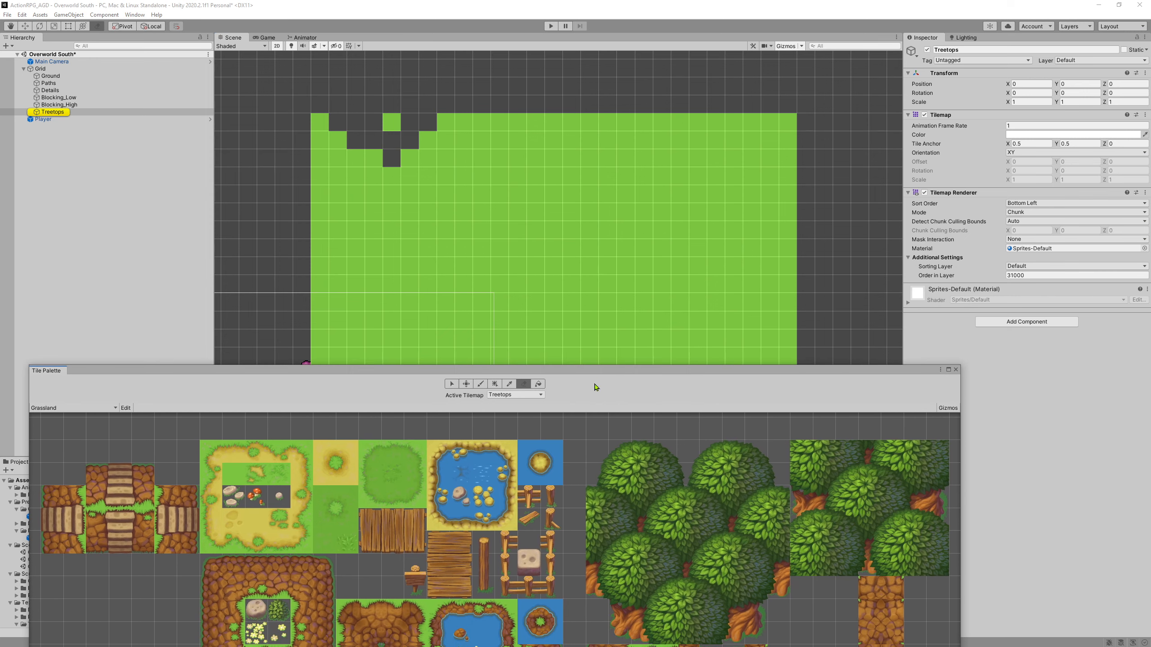
Box-fill the full rectangular grass area on the Ground tilemap with the plain grass tile.
click(50, 76)
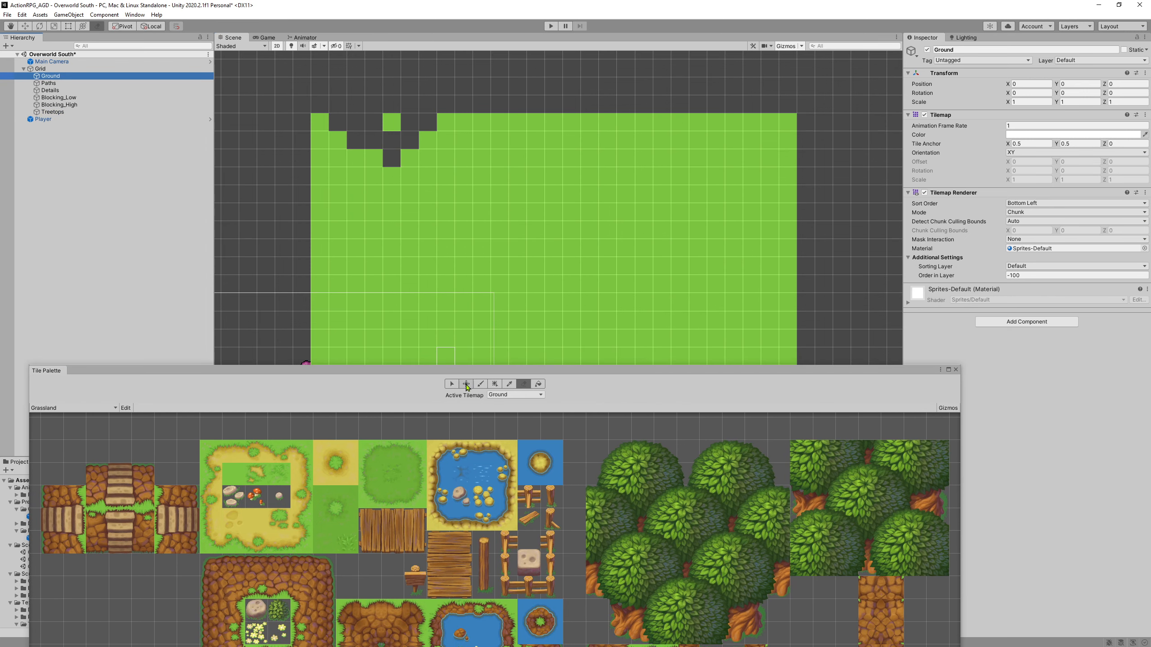
click(480, 384)
click(234, 474)
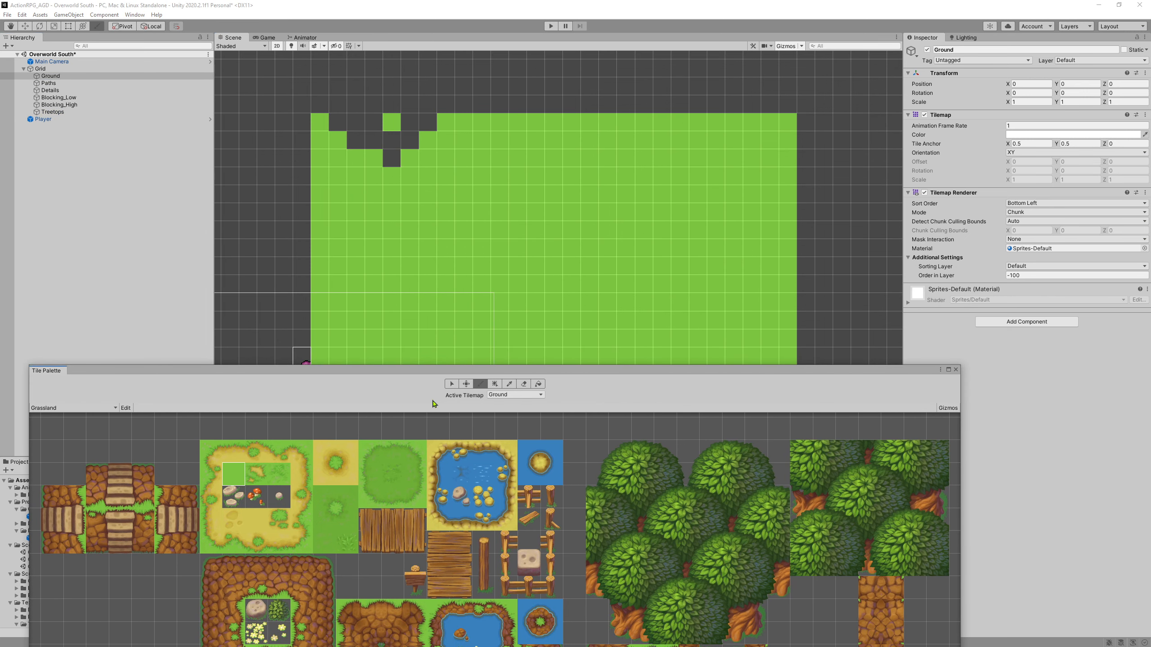
drag(552, 375, 545, 480)
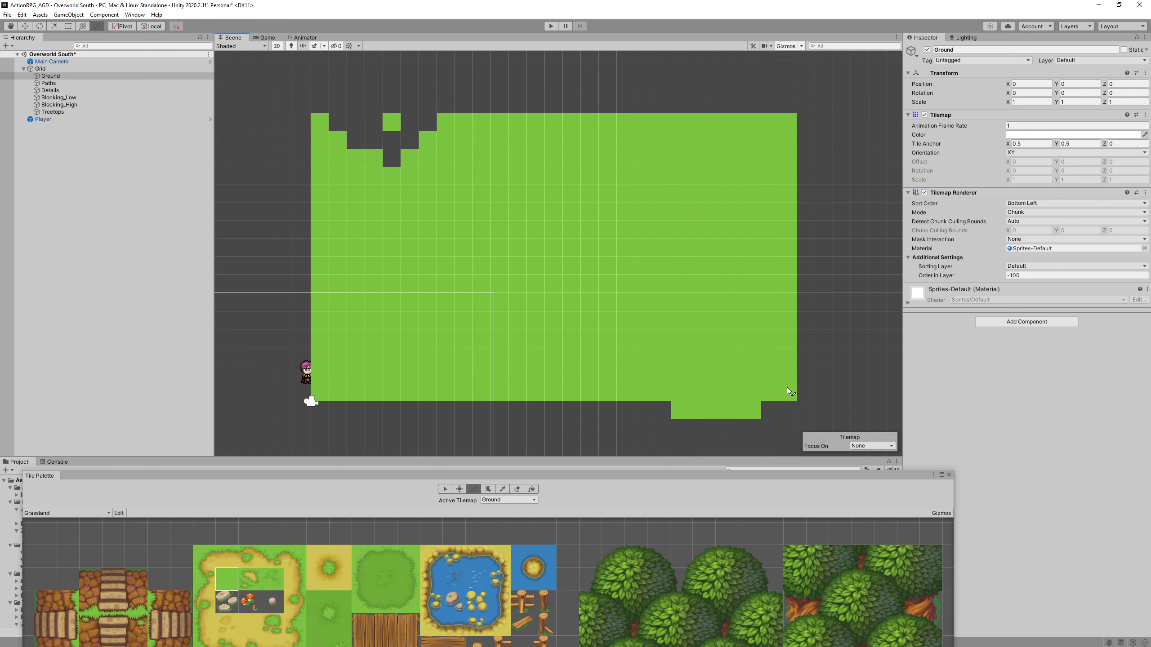
click(488, 489)
drag(313, 119, 782, 392)
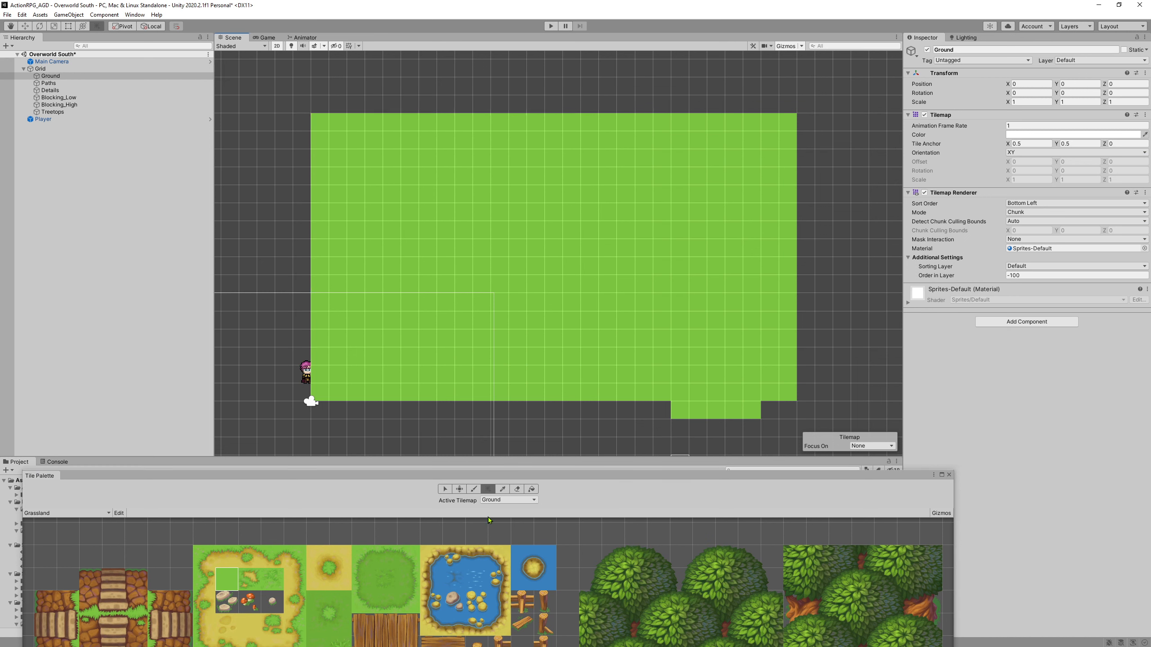
click(532, 489)
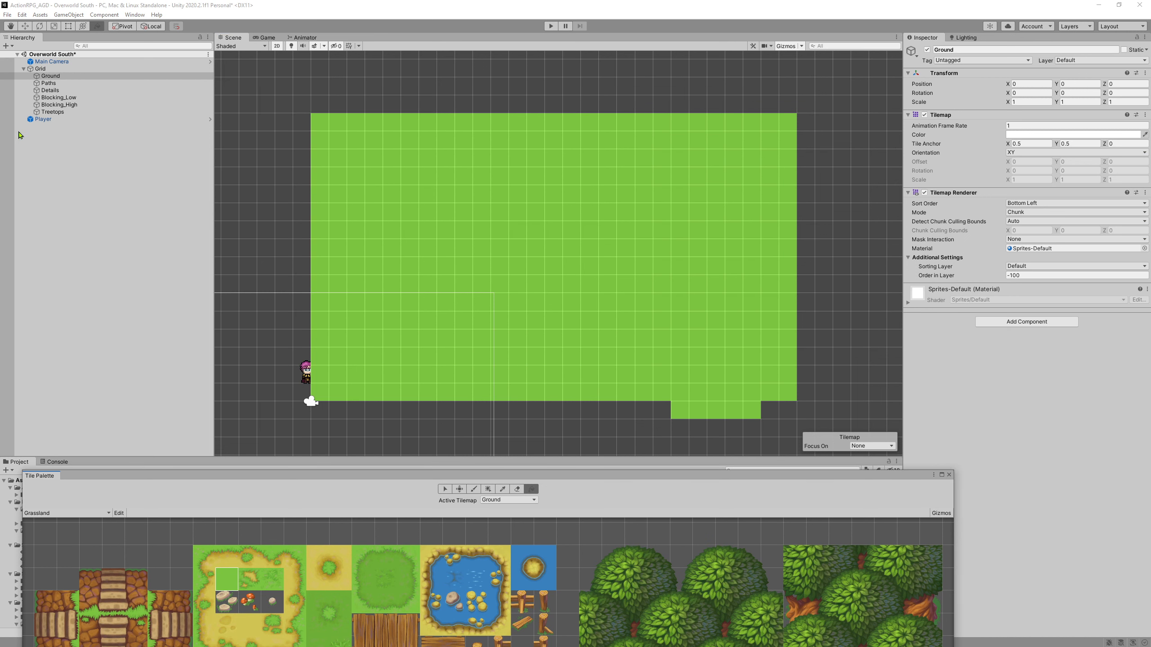
Hide the Ground tilemap and erase all the misplaced grass tiles that remain on the Treetops tilemap.
click(4, 76)
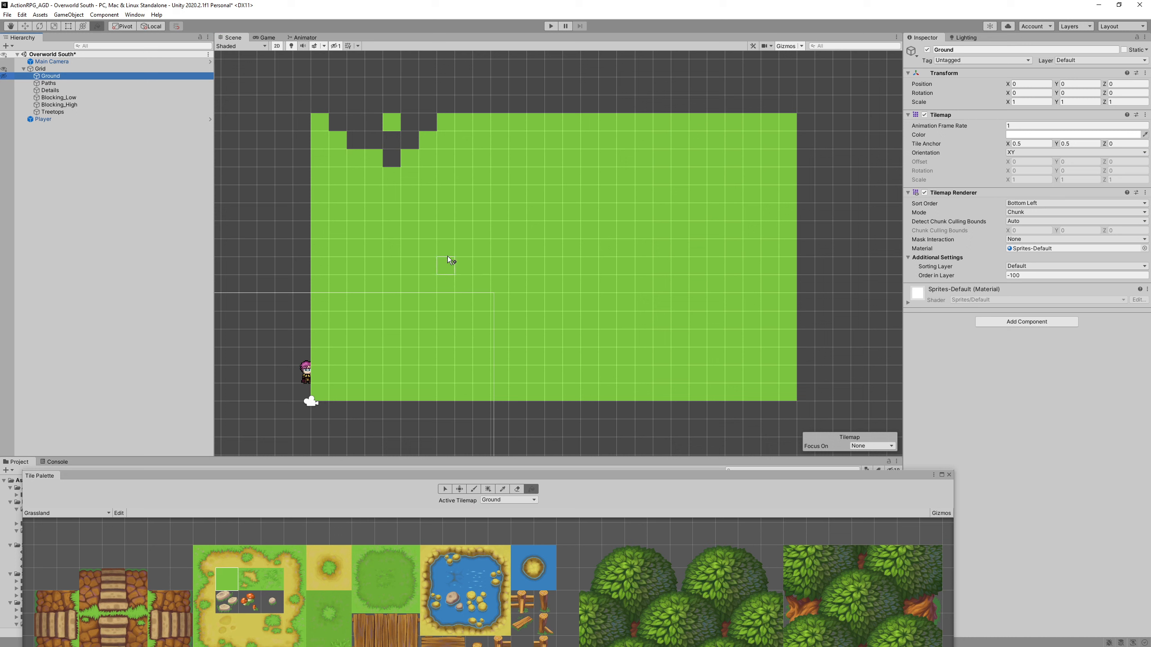
click(517, 489)
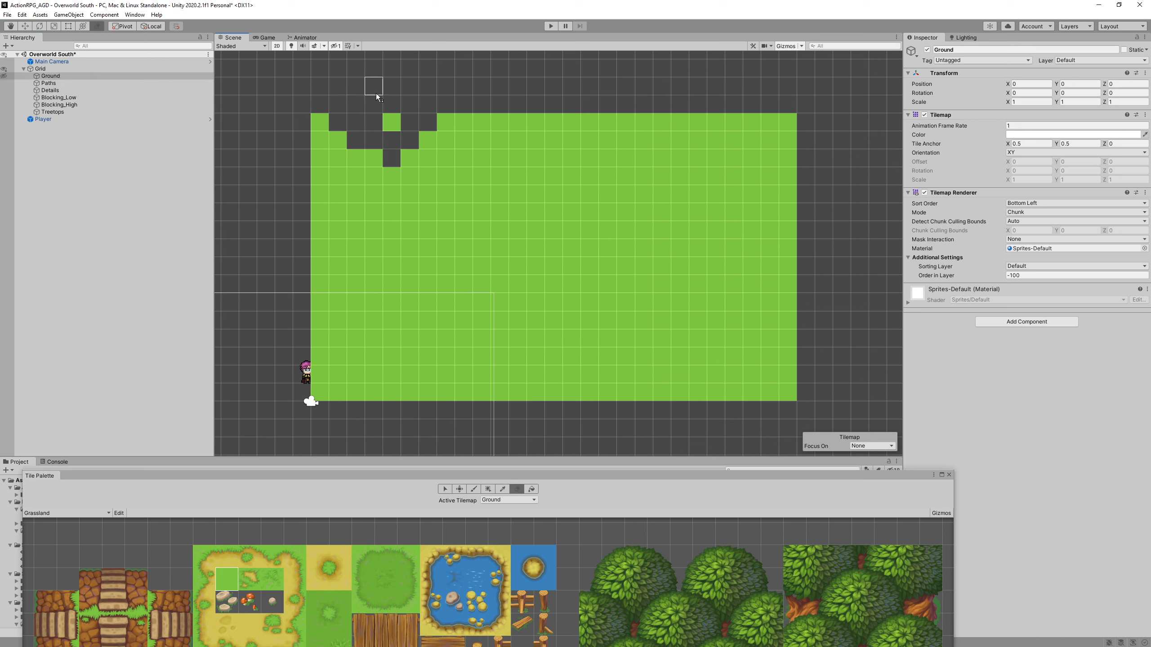
click(502, 499)
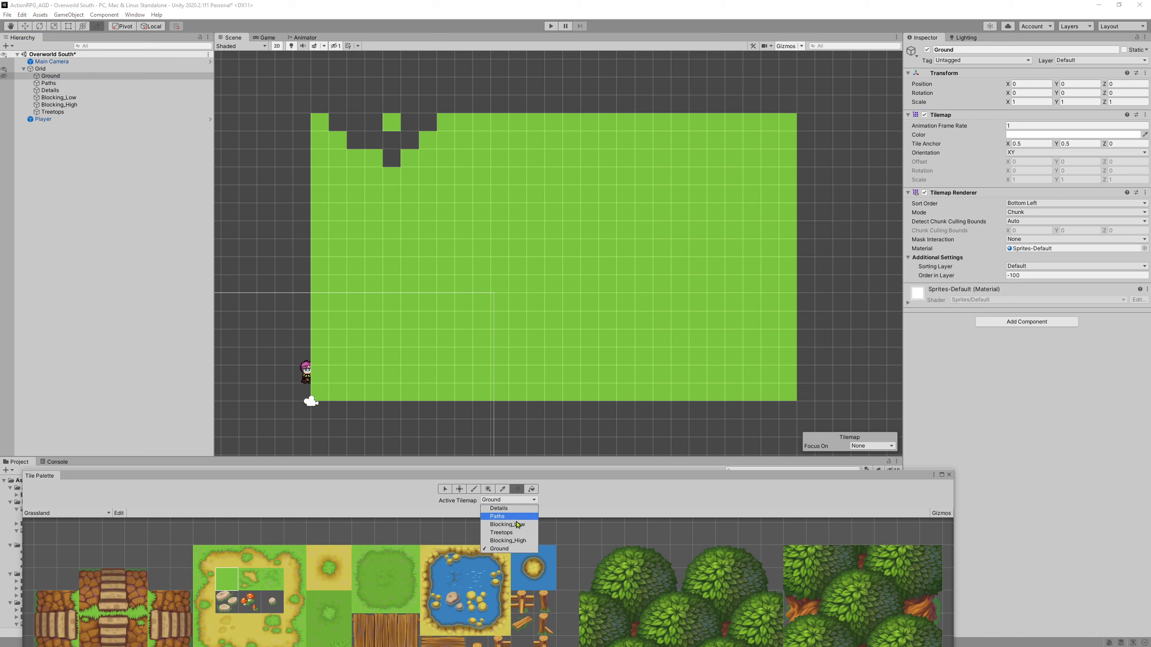
click(503, 547)
mouse_move(376, 163)
mouse_down()
mouse_move(408, 103)
mouse_move(680, 108)
mouse_move(694, 118)
mouse_move(603, 122)
mouse_up()
mouse_move(359, 136)
mouse_down()
mouse_move(770, 141)
mouse_move(620, 158)
mouse_move(325, 163)
mouse_move(442, 176)
mouse_move(755, 176)
mouse_move(693, 192)
mouse_move(358, 202)
mouse_move(320, 217)
mouse_move(748, 211)
mouse_move(787, 228)
mouse_move(346, 240)
mouse_move(752, 247)
mouse_move(745, 275)
mouse_move(364, 277)
mouse_move(603, 265)
mouse_move(806, 283)
mouse_move(408, 283)
mouse_move(320, 306)
mouse_move(717, 303)
mouse_move(786, 322)
mouse_move(444, 329)
mouse_move(336, 344)
mouse_move(805, 327)
mouse_move(791, 361)
mouse_move(508, 375)
mouse_move(331, 349)
mouse_move(641, 348)
mouse_move(671, 376)
mouse_move(774, 391)
mouse_move(322, 393)
mouse_up()
Show the Ground tilemap again, repaint the missing grass tiles in its top row and erase the stray tiles beyond its edges.
click(481, 499)
click(494, 504)
click(473, 488)
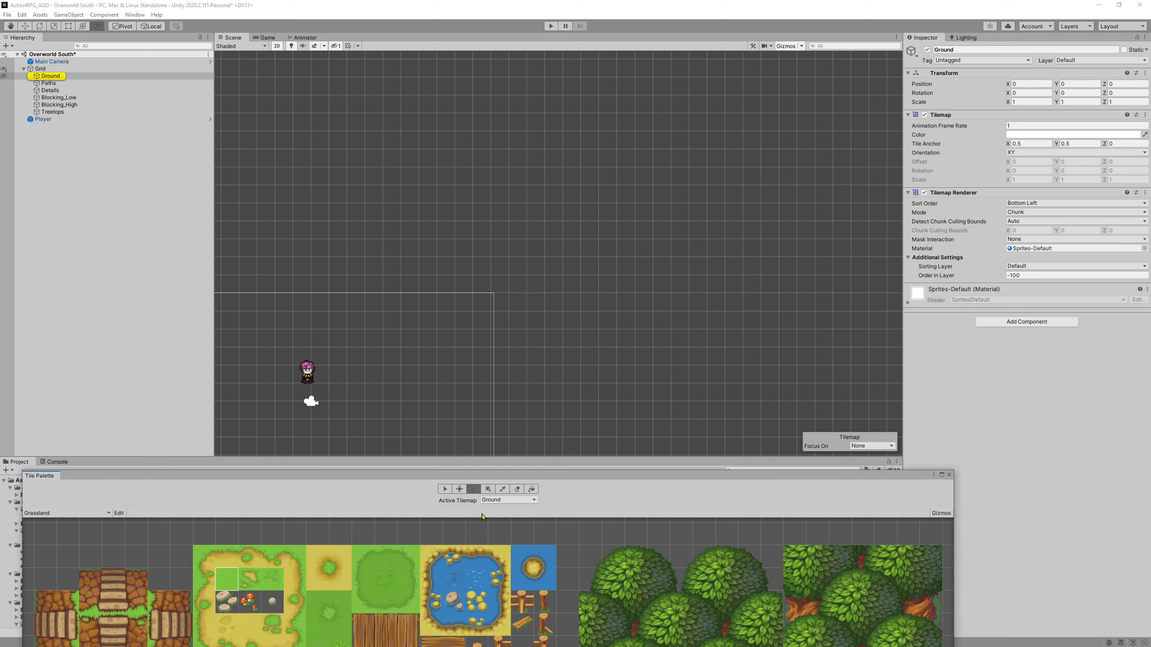
click(3, 76)
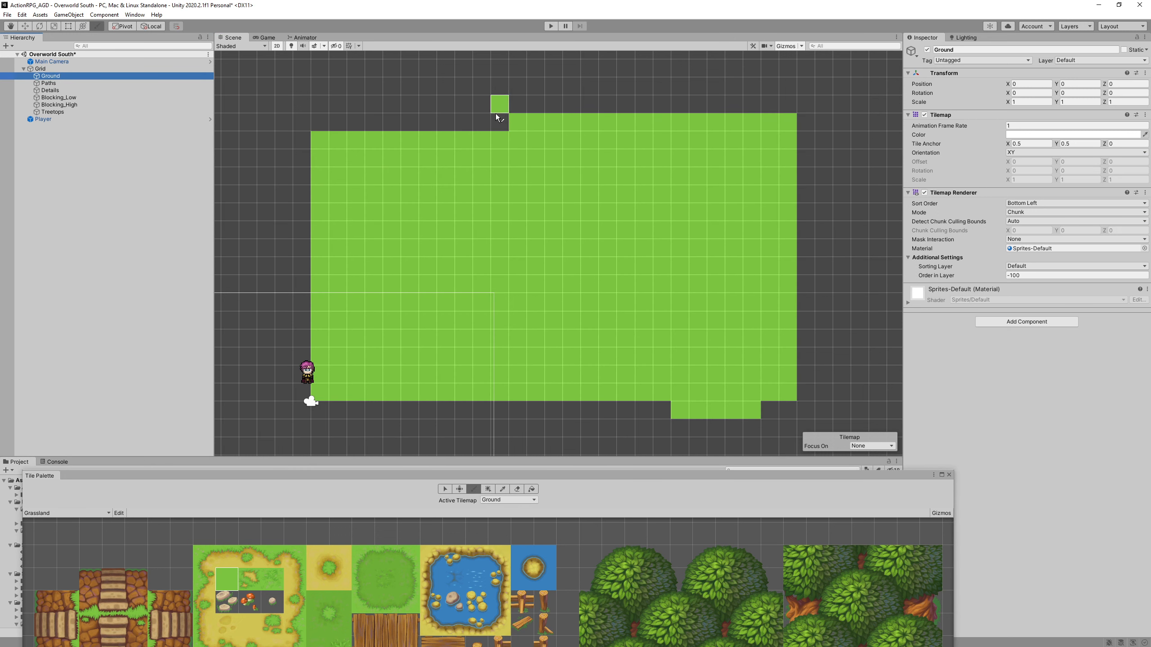
drag(496, 115, 461, 122)
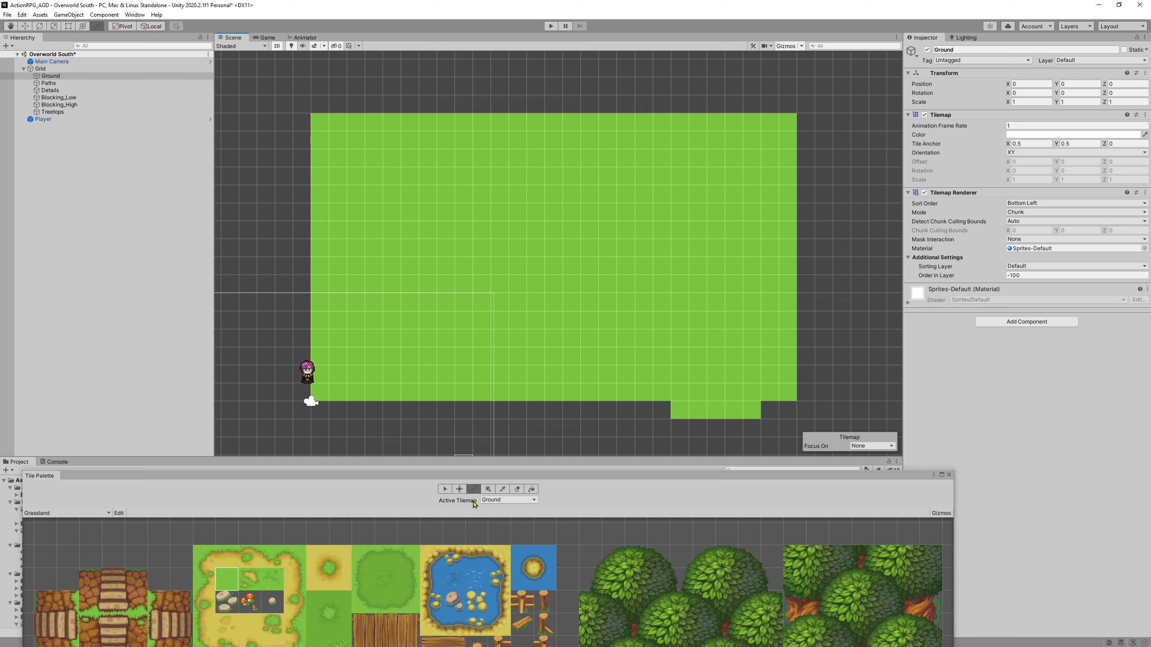
click(532, 489)
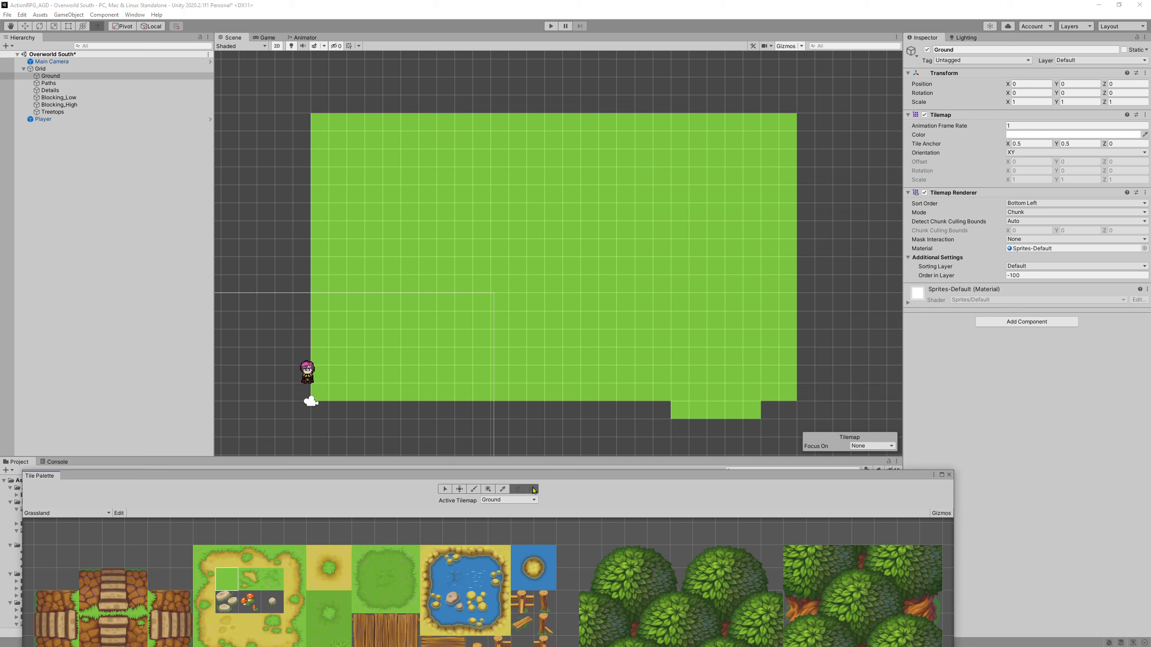
drag(681, 412, 767, 413)
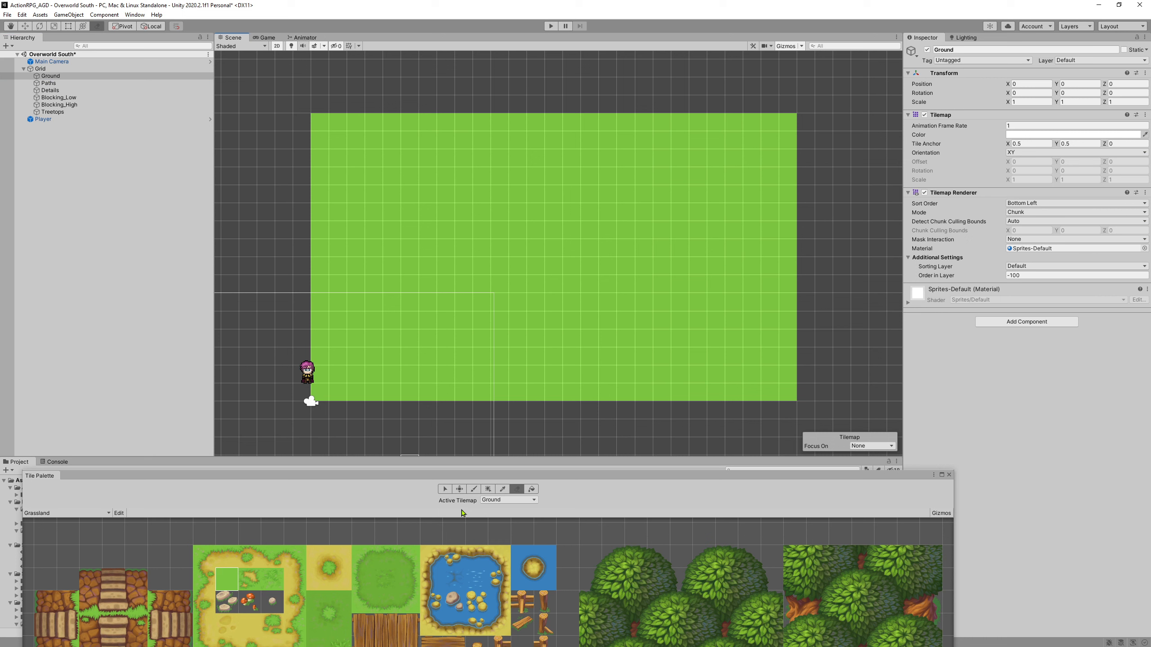
Compress the tilemap bounds of the Ground tilemap.
click(68, 77)
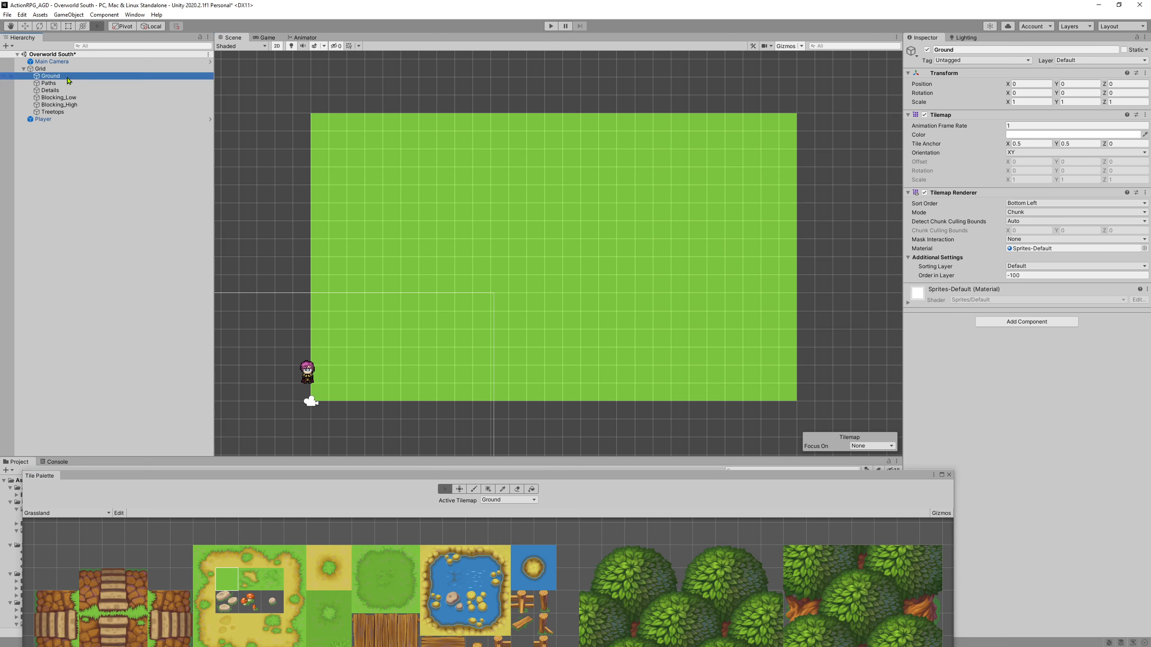
click(956, 115)
click(956, 115)
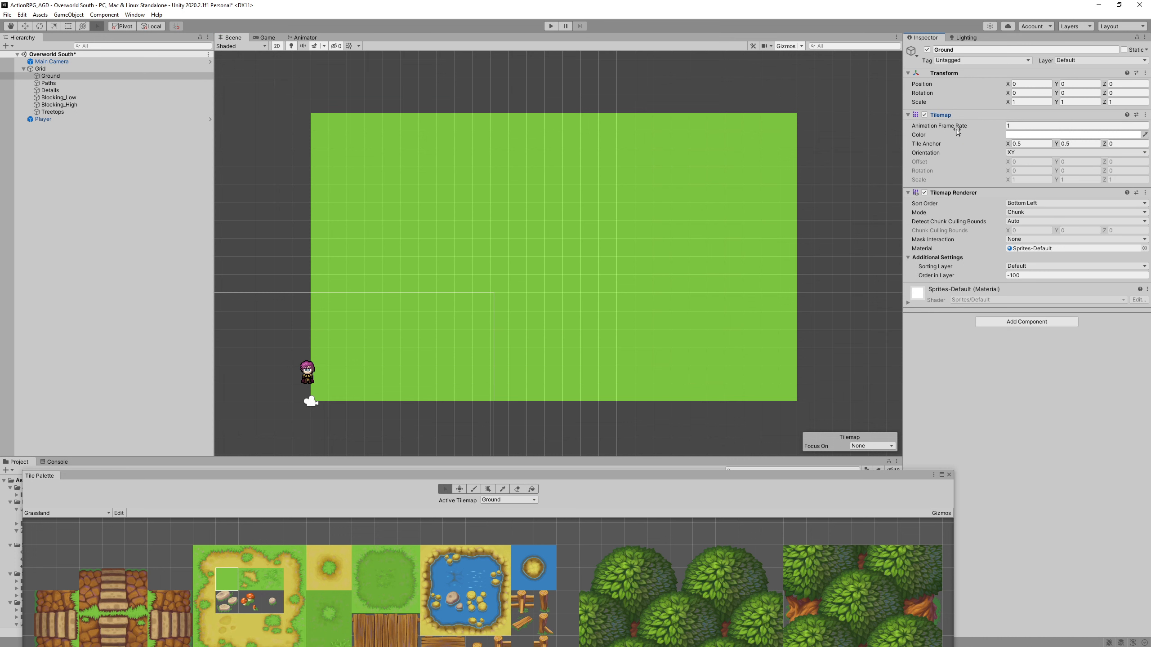
click(1037, 143)
click(1071, 405)
click(731, 272)
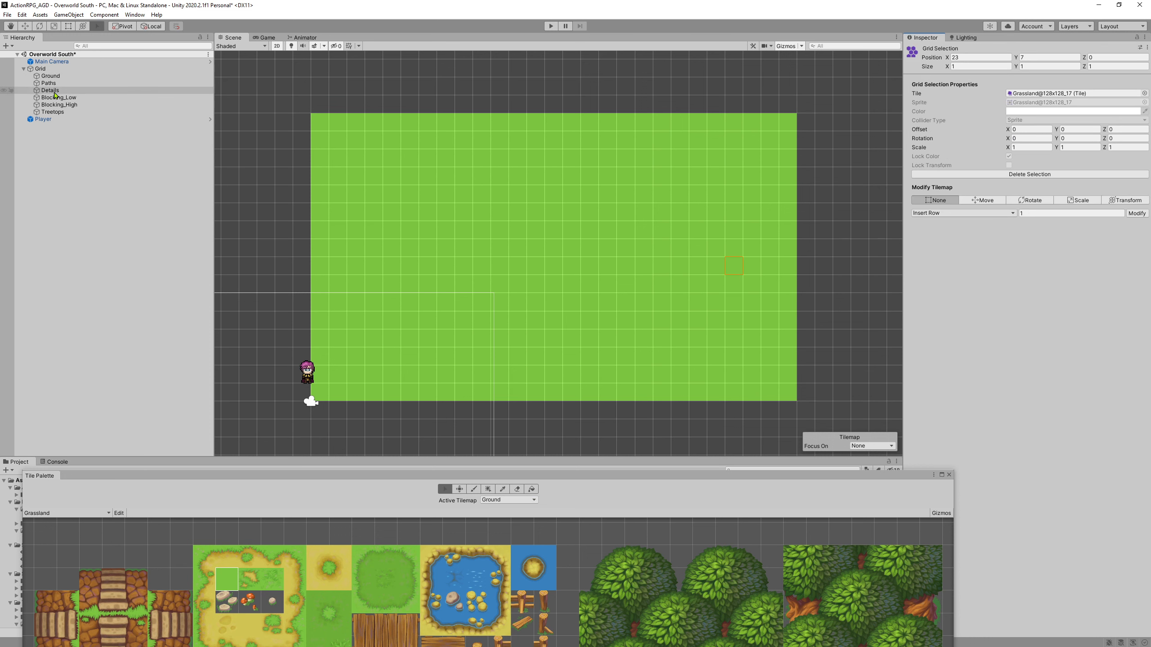
click(51, 76)
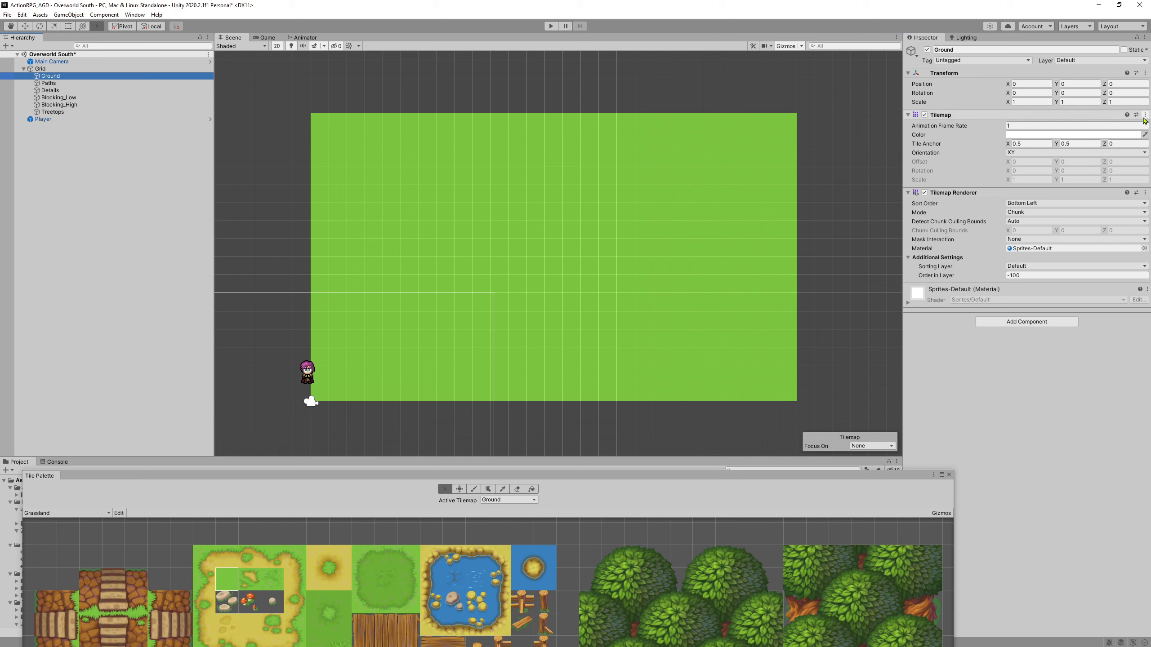
click(1145, 115)
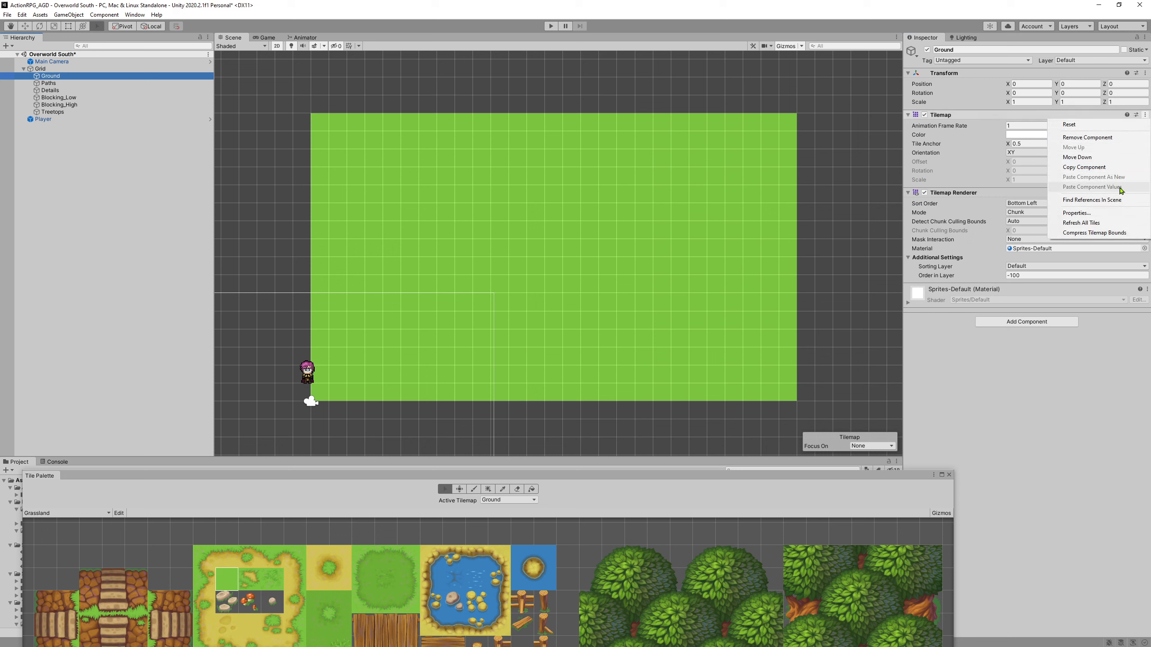
click(1105, 232)
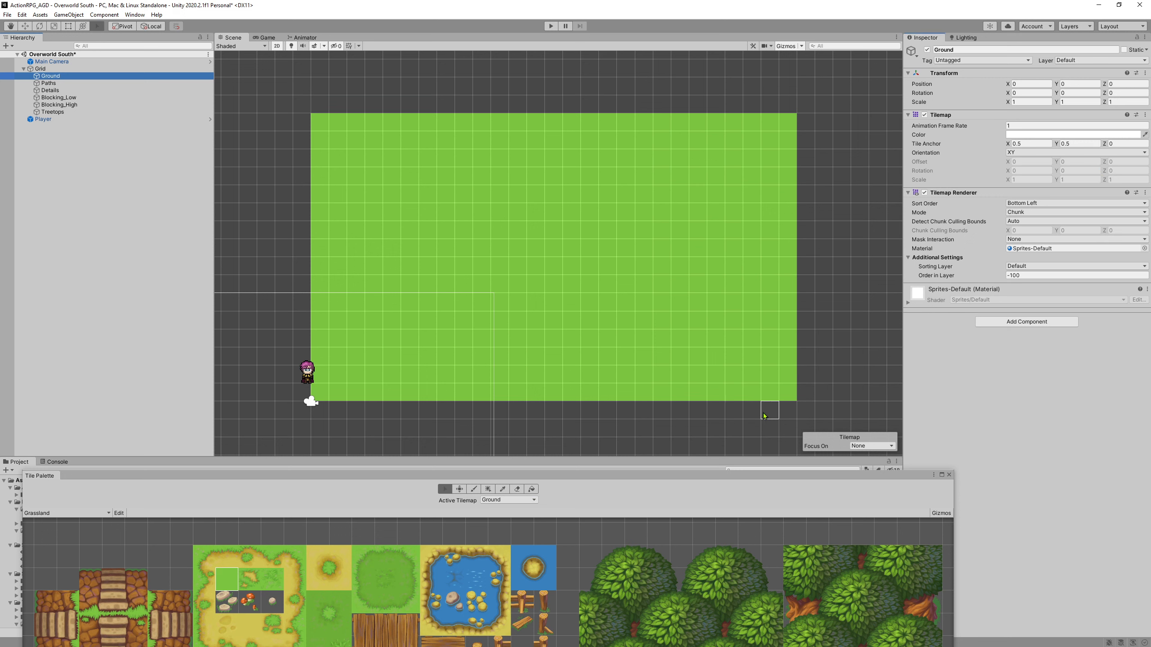
Compress the tilemap bounds of the Treetops tilemap.
click(72, 112)
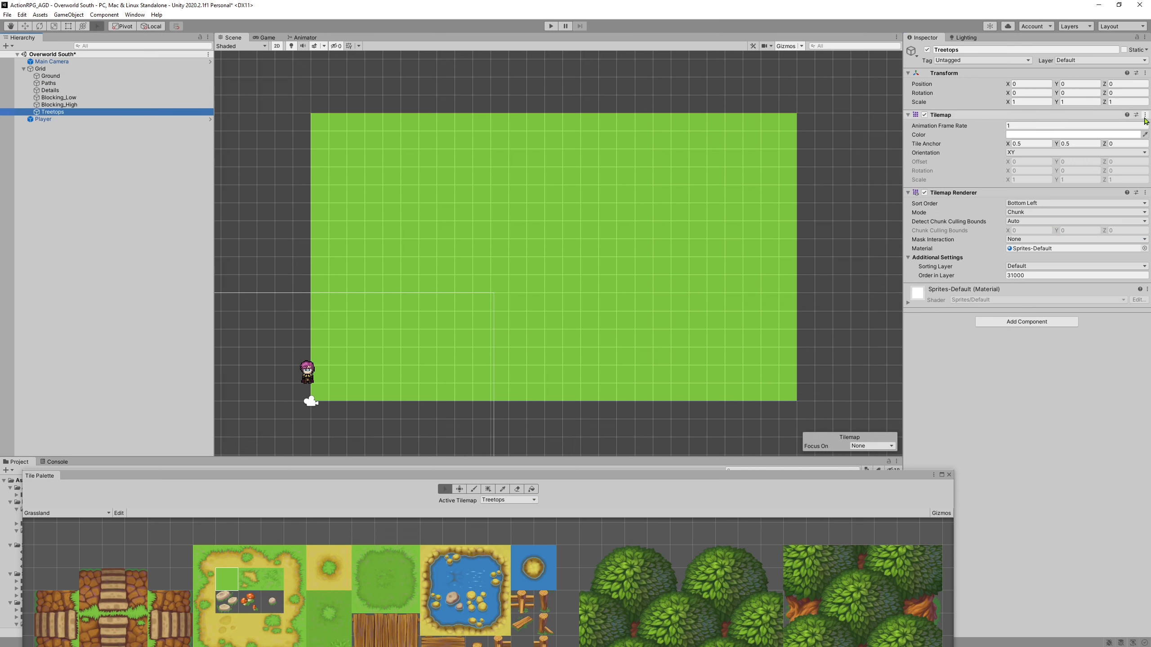
click(1145, 120)
click(1105, 232)
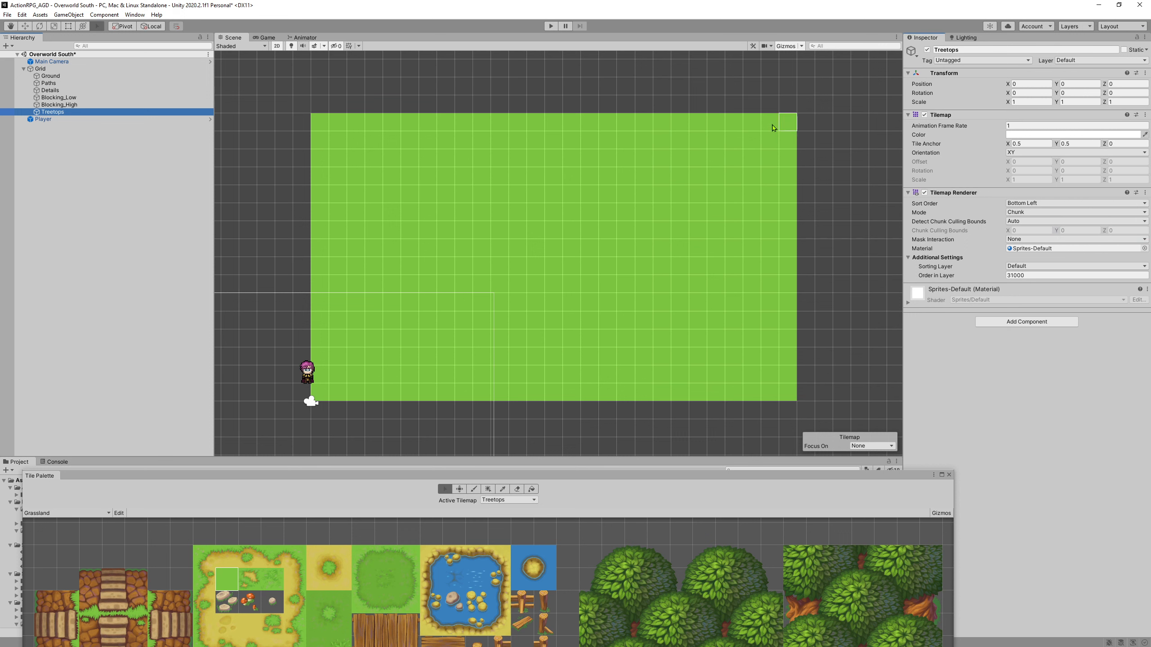
Run the scene in play mode and close the Tile Palette window covering the game view.
click(549, 27)
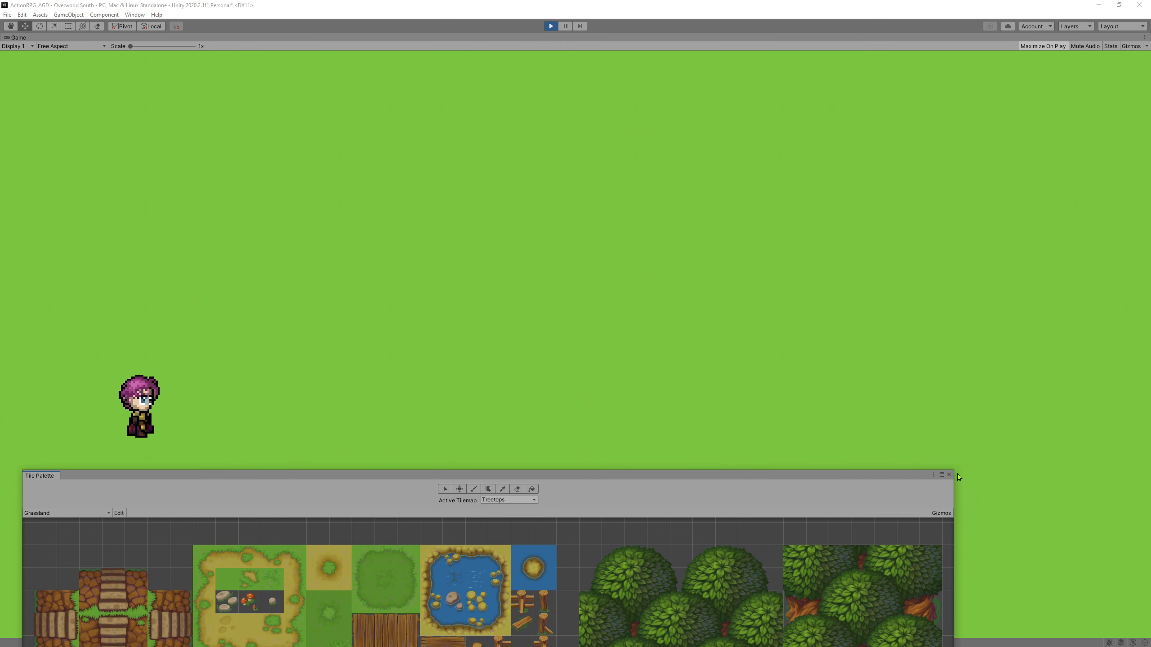
drag(931, 477, 959, 138)
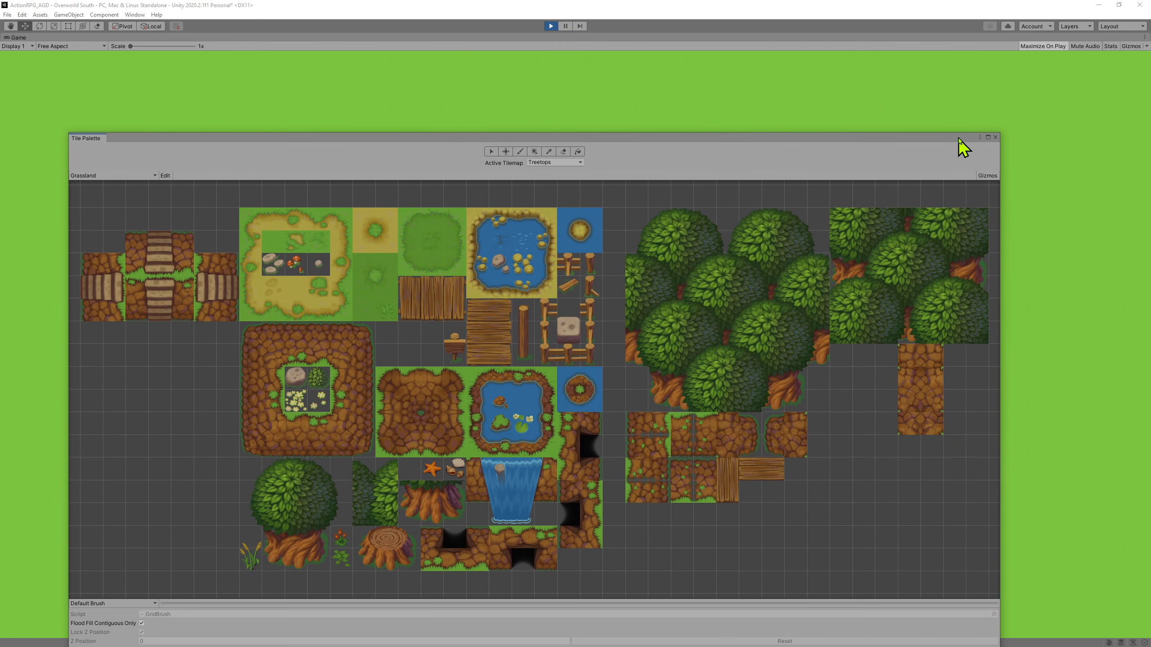
click(995, 137)
Walk the player around the grass in all directions to check that it renders above the ground, and stop the playtest.
key(Up)
key(Right)
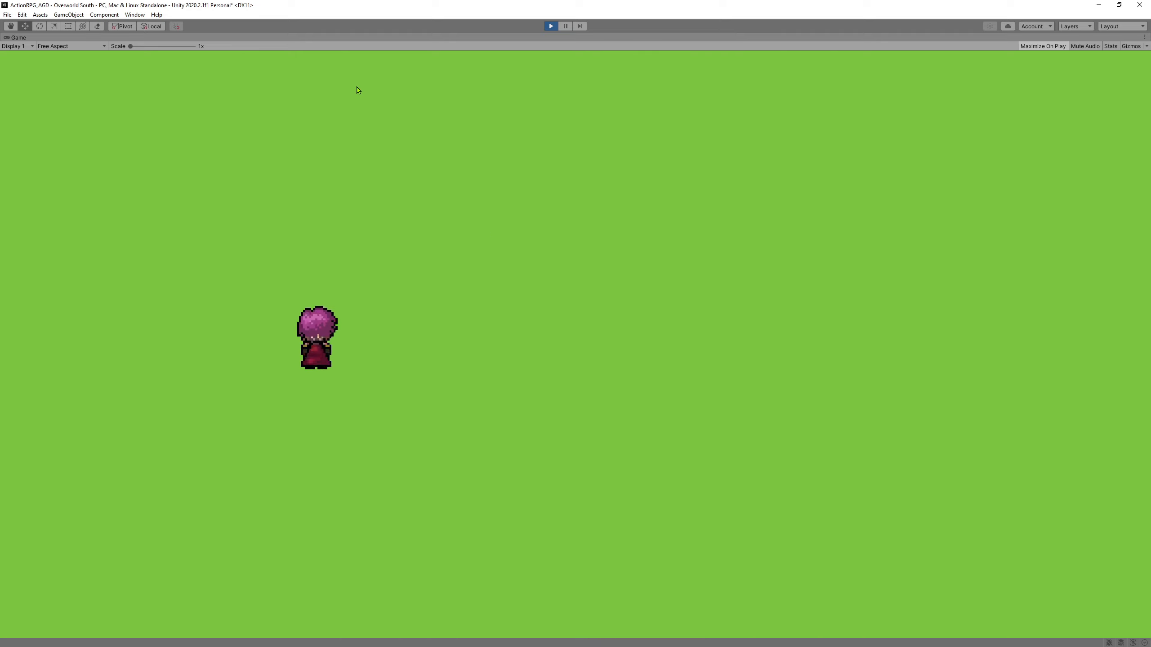
key(Down)
key(Left)
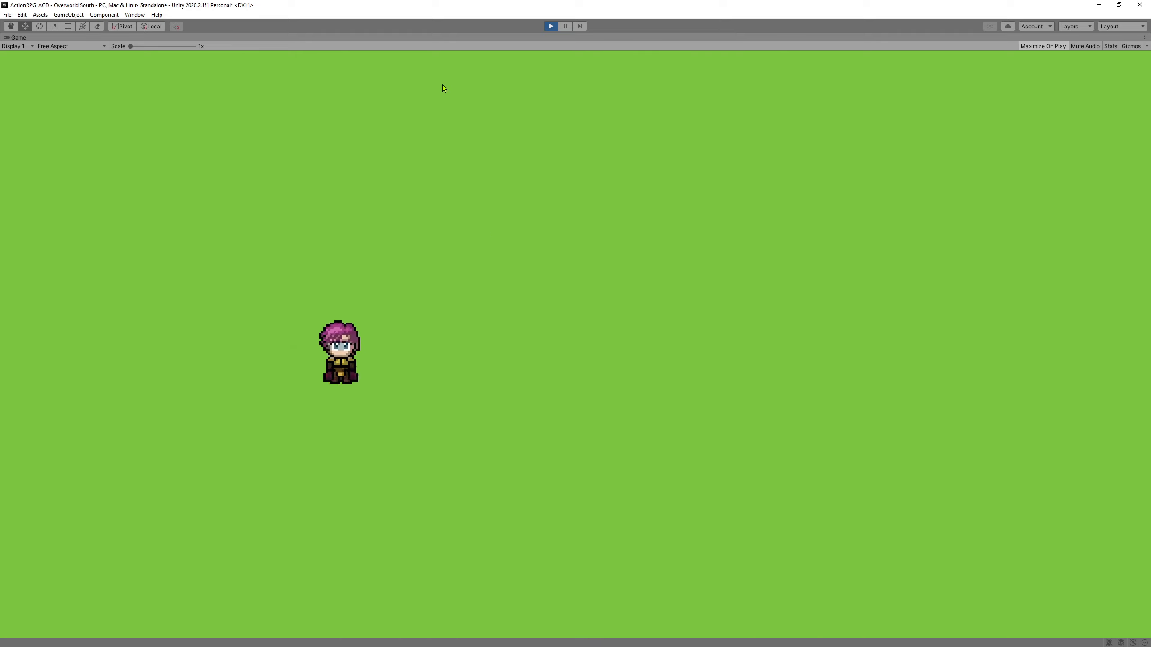
key(Right)
key(Left)
key(Down)
key(Right)
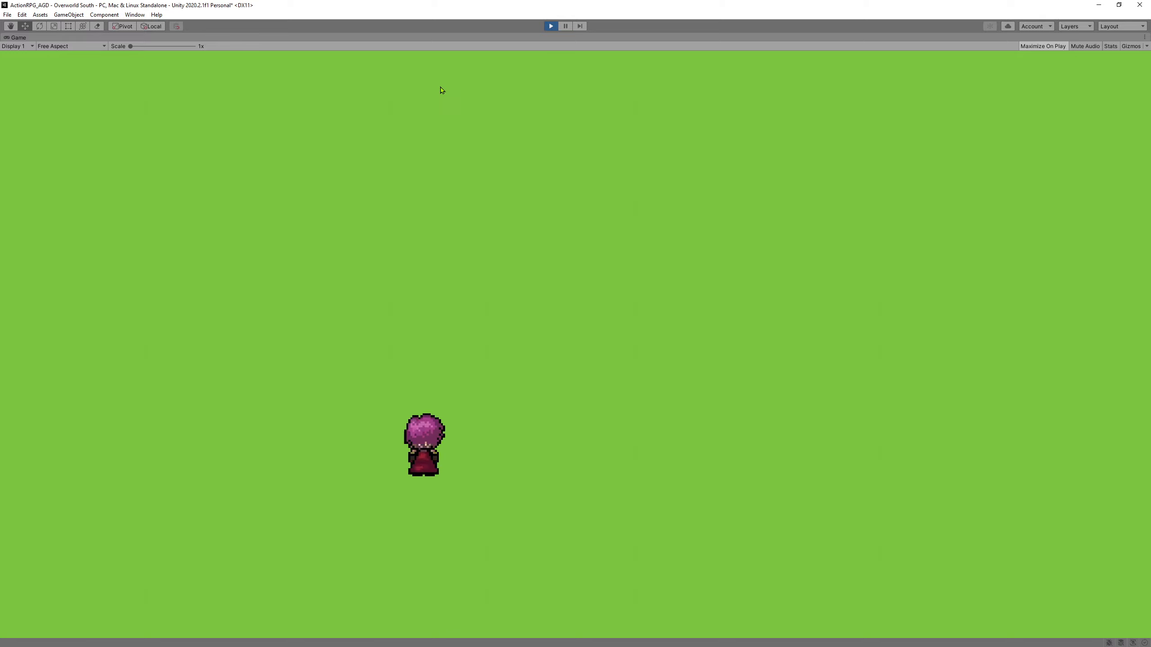
key(Up)
key(Left)
key(Right)
key(Up)
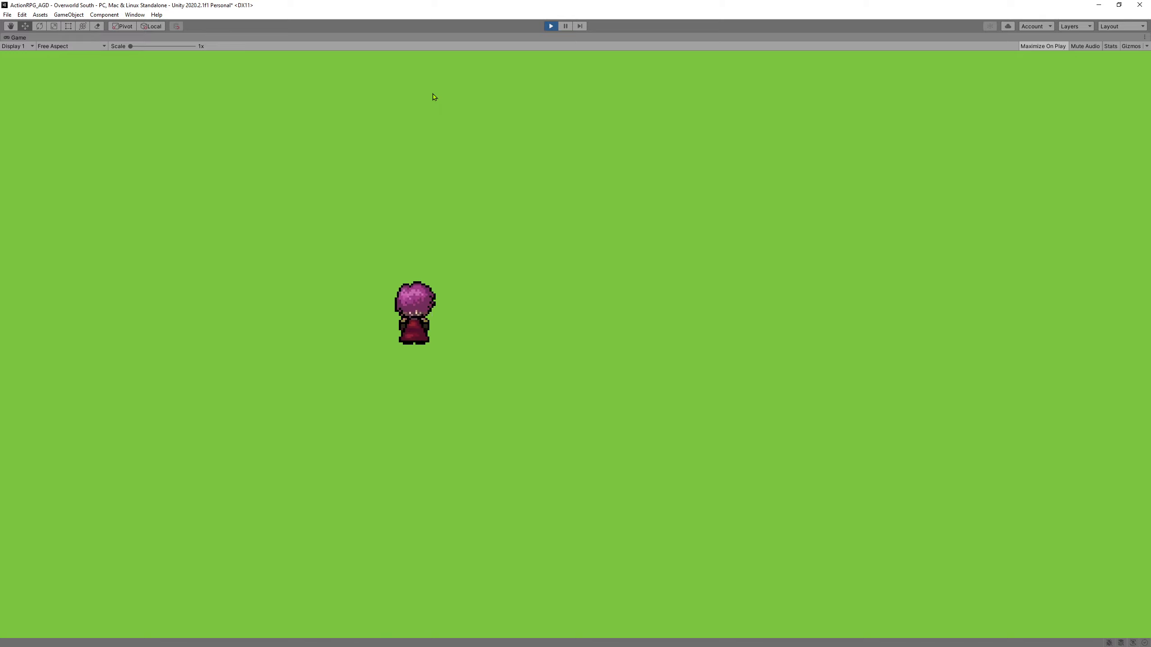
key(Up)
key(Left)
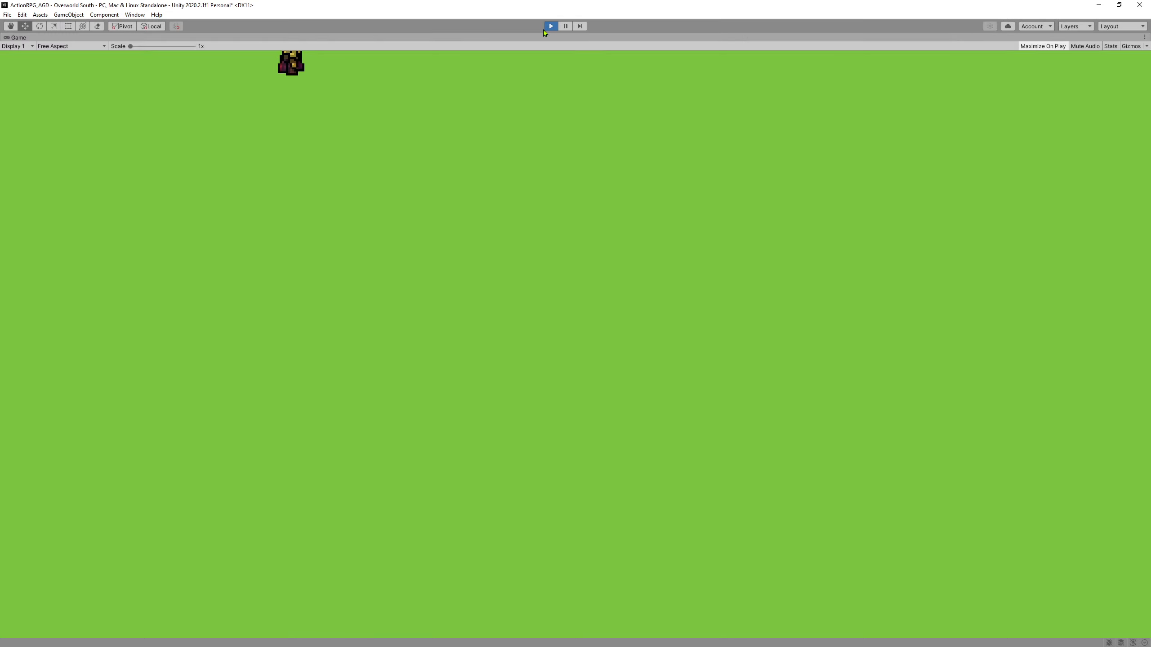
click(546, 28)
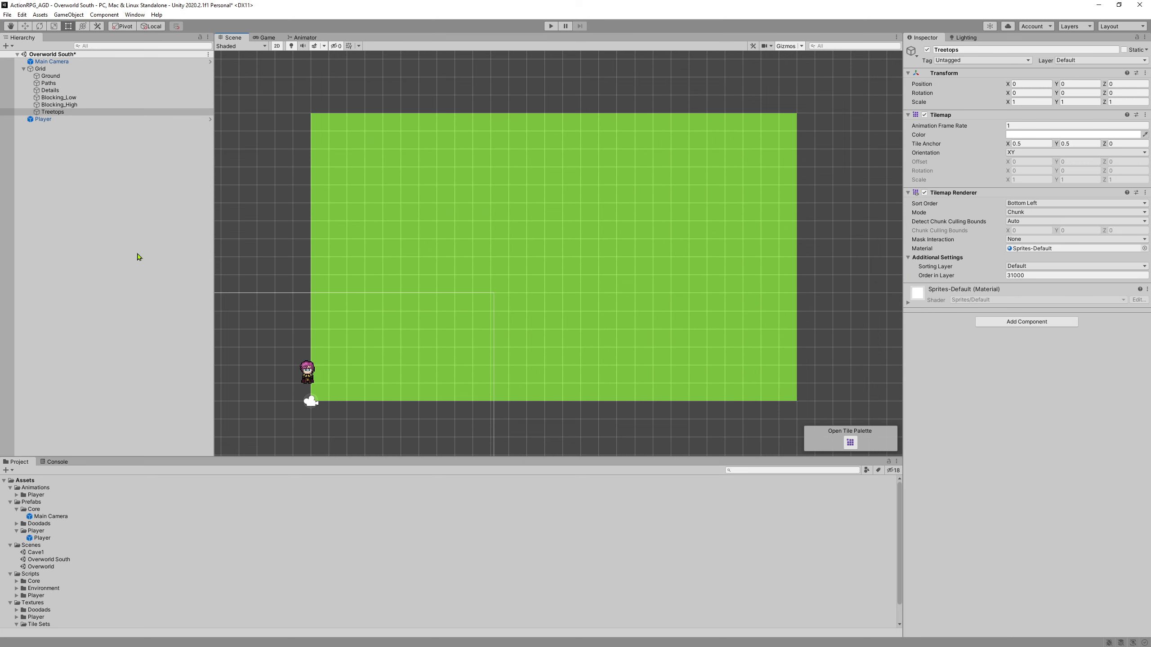
Move the Player onto the upper part of the grass, at about X 7.35, Y 13.71, and save the scene.
click(45, 119)
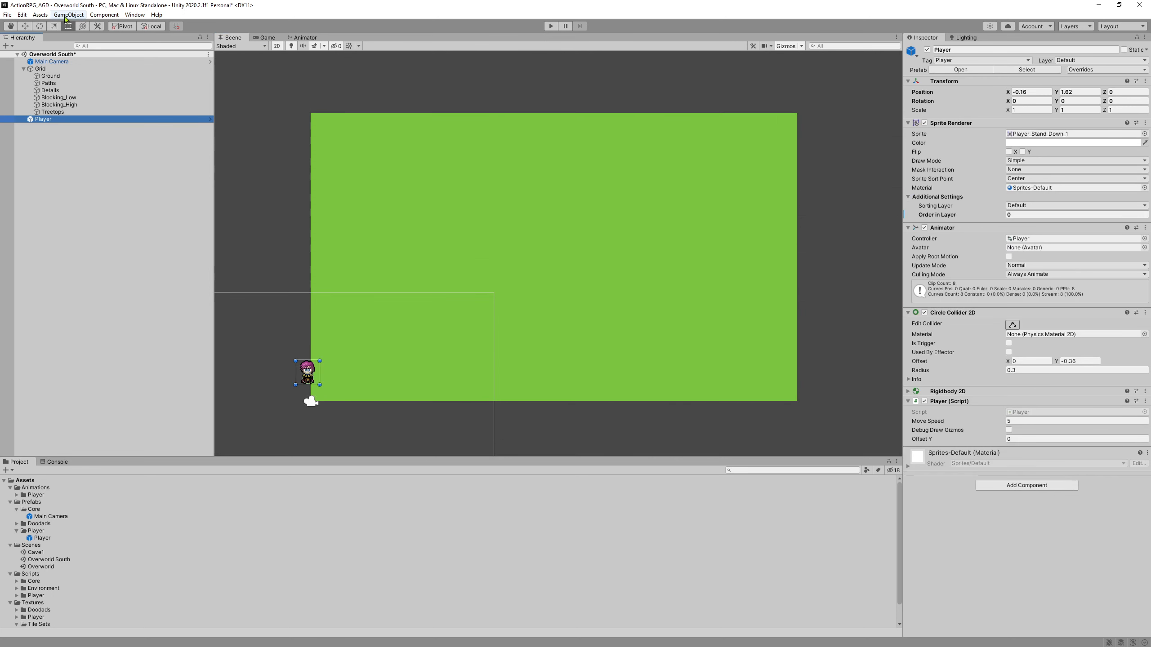
click(25, 26)
drag(314, 368, 460, 142)
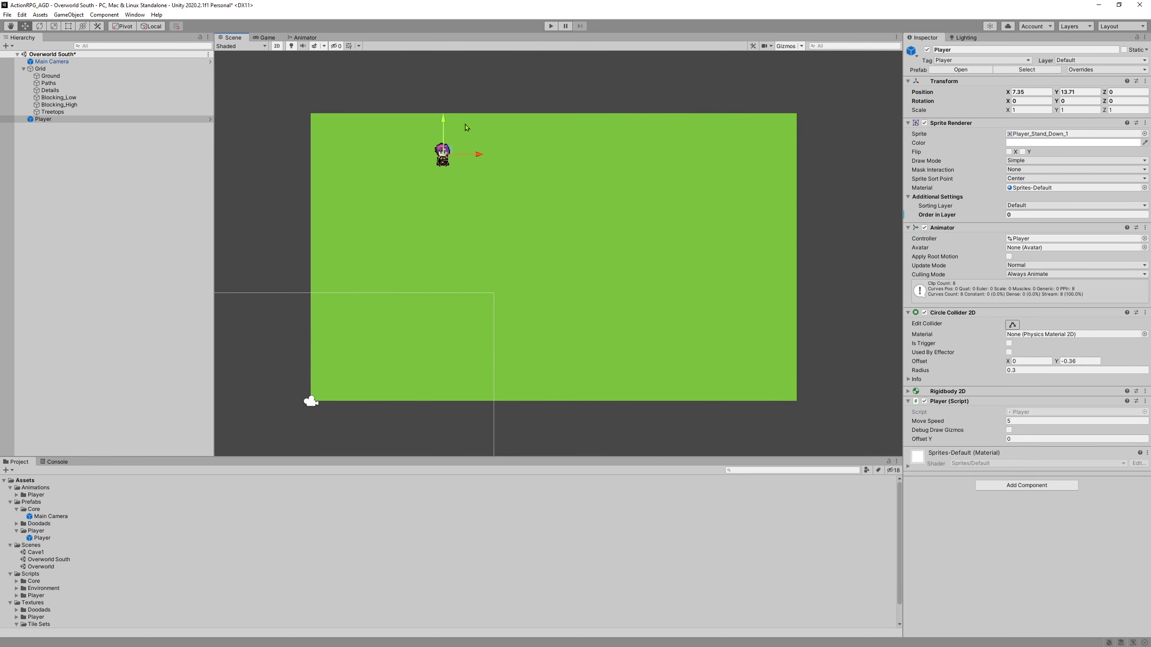
click(5, 15)
click(37, 59)
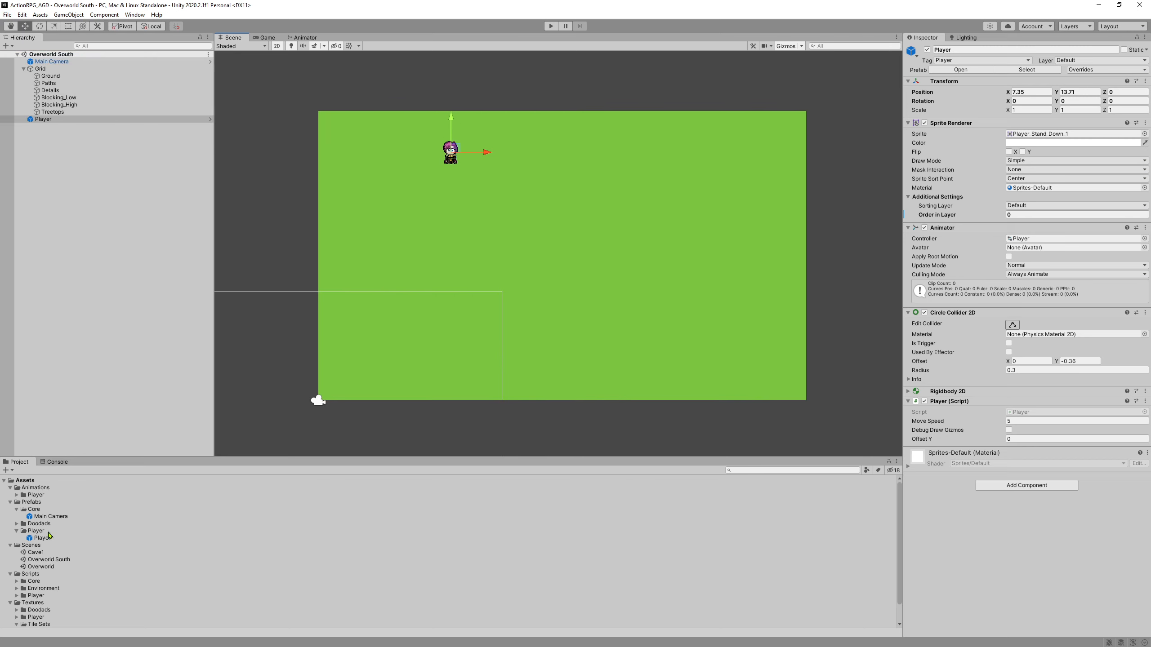
Open the Overworld scene at its southern edge and dismiss the old capture in Snipping Tool.
double_click(53, 567)
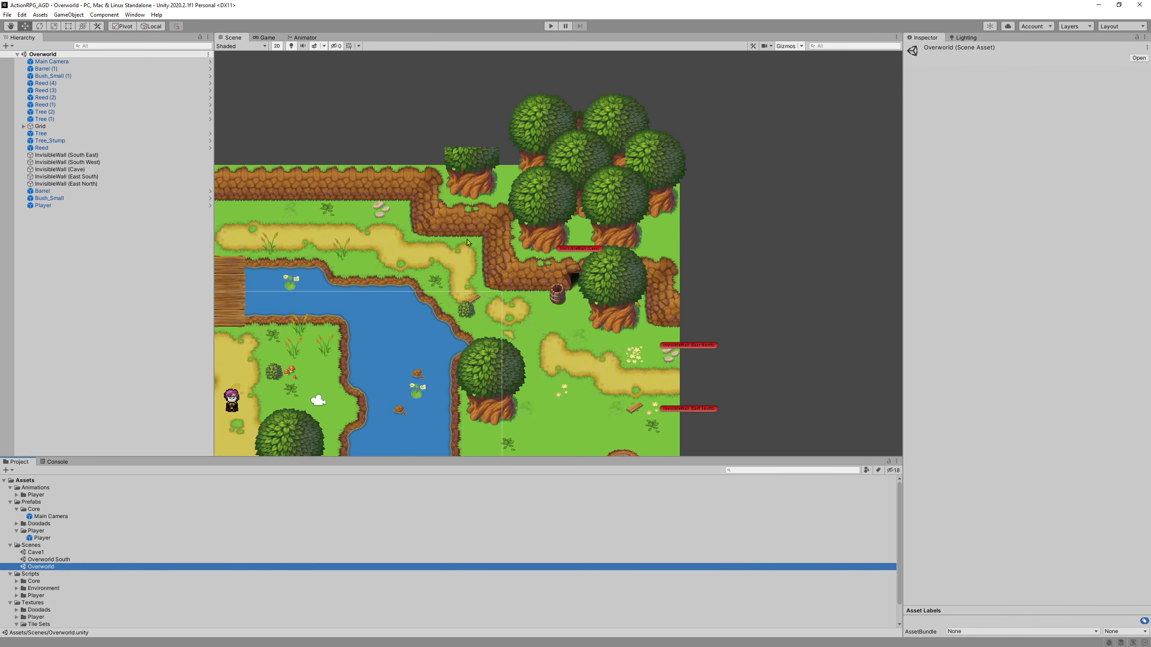
middle_drag(366, 397, 502, 239)
scroll(503, 239, up, 2)
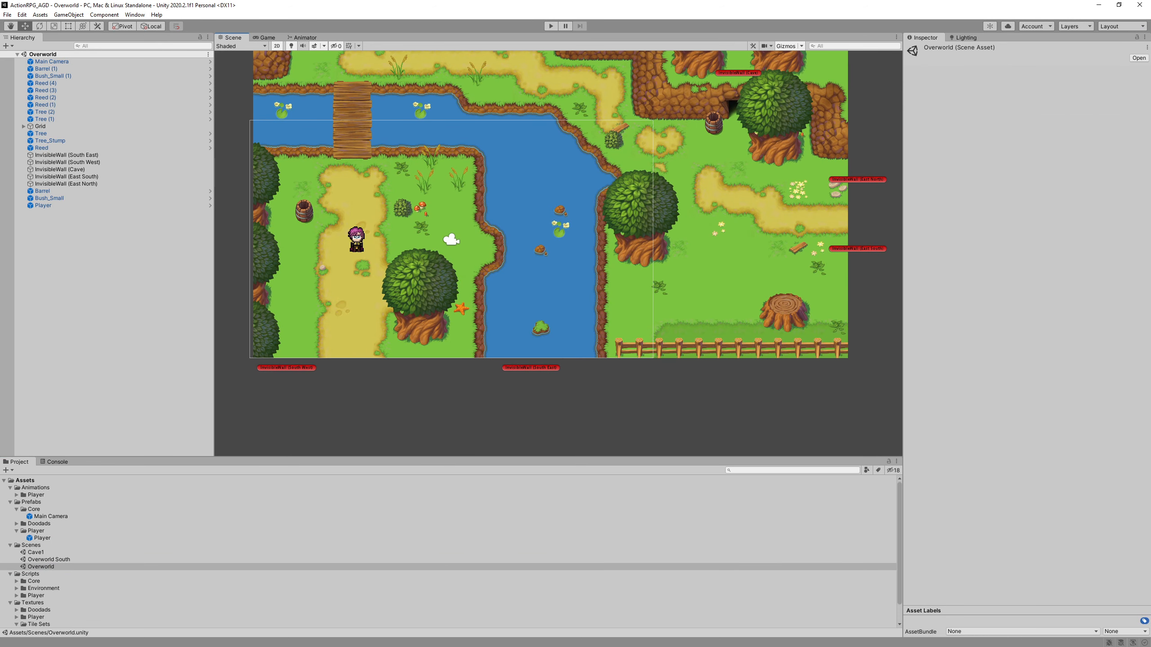
key(alt+Tab)
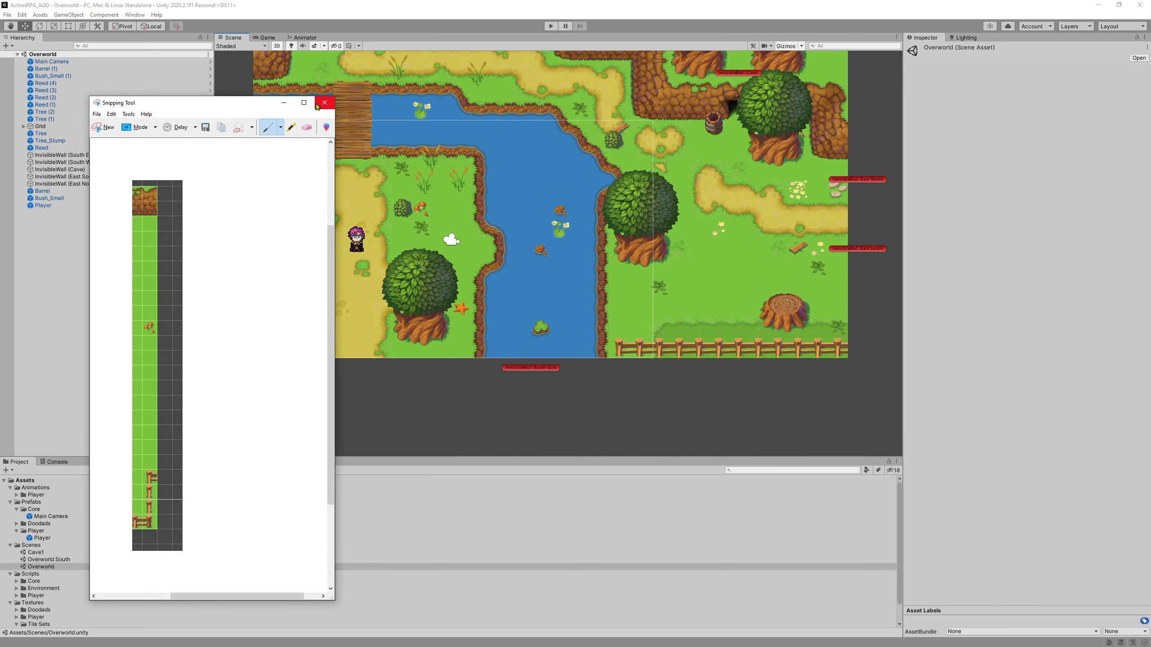
key(alt+Tab)
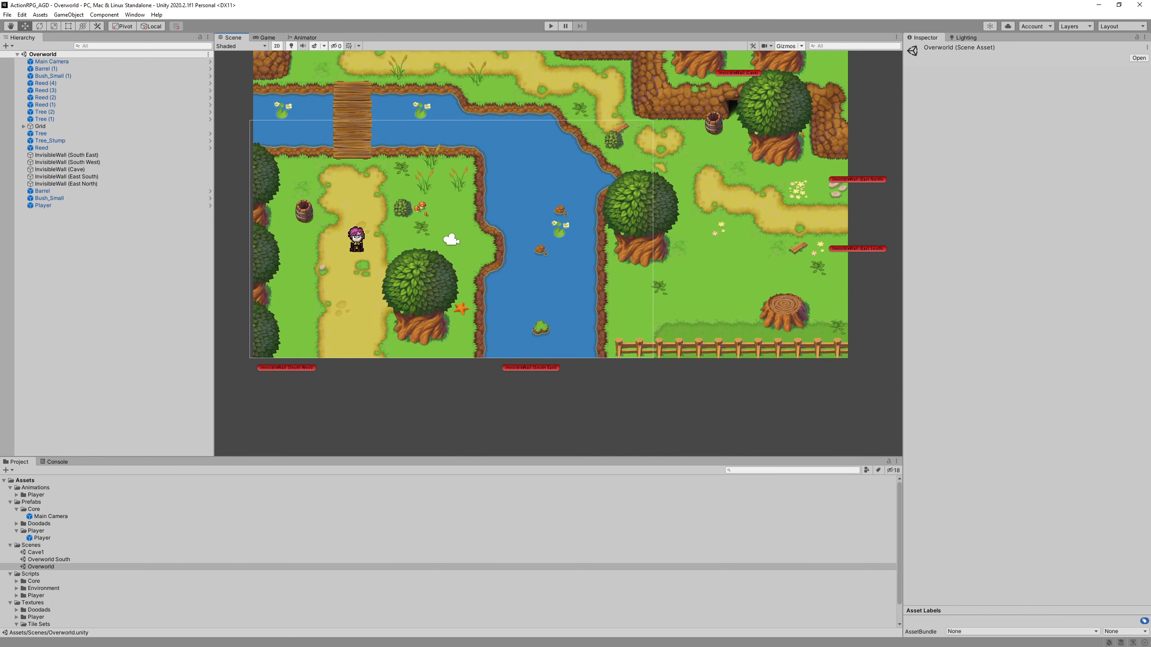
scroll(479, 410, up, 1)
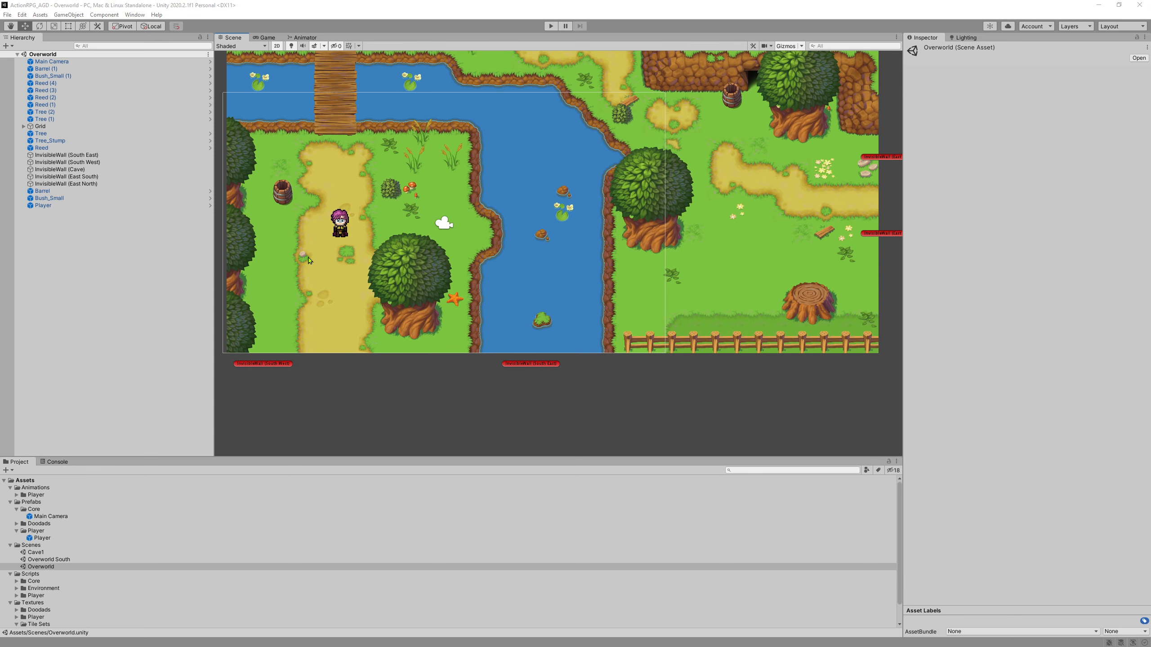
Display the Overworld grid lines and capture a strip of the map's southern edge with Snipping Tool.
click(54, 126)
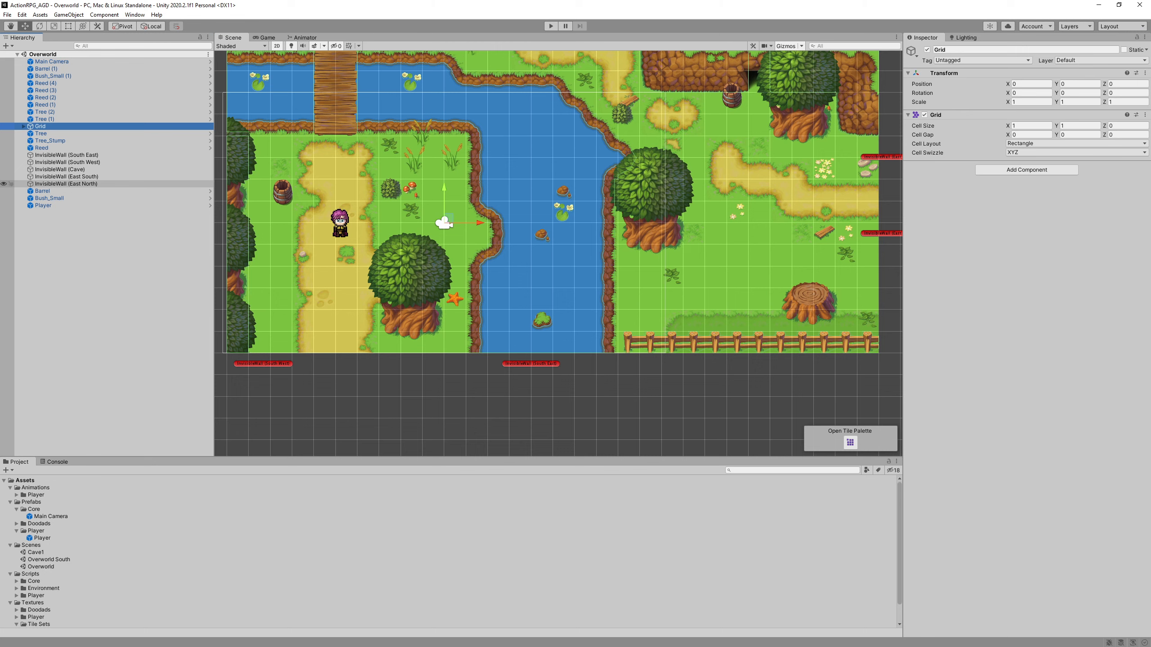
drag(429, 341, 971, 317)
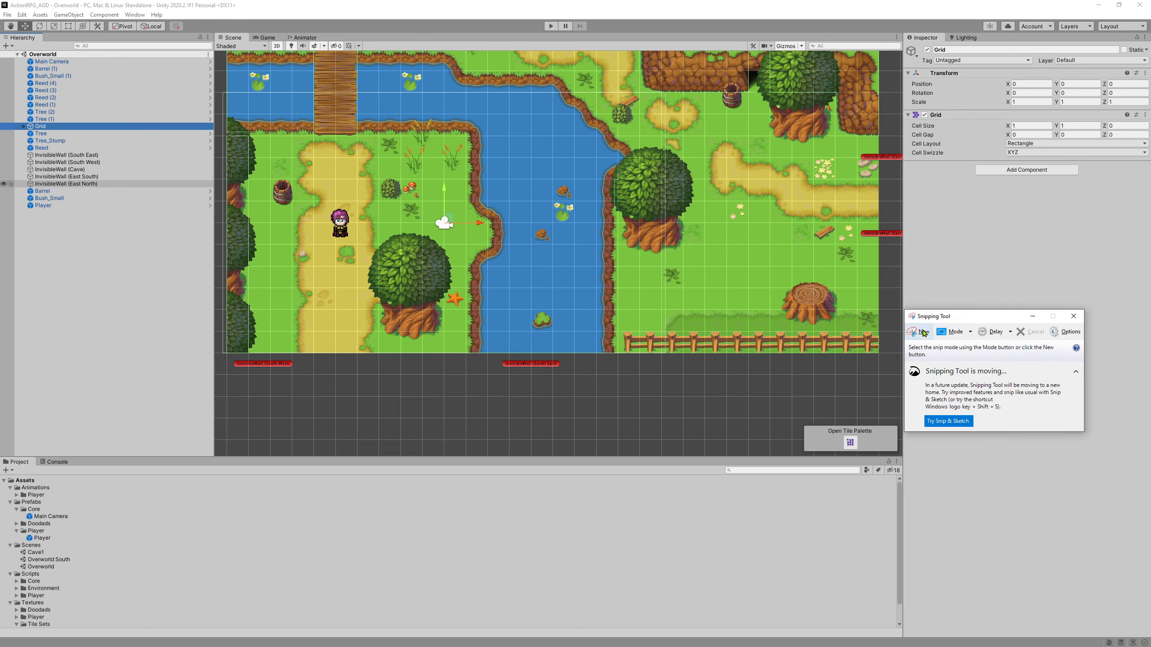
click(921, 331)
drag(215, 305, 891, 386)
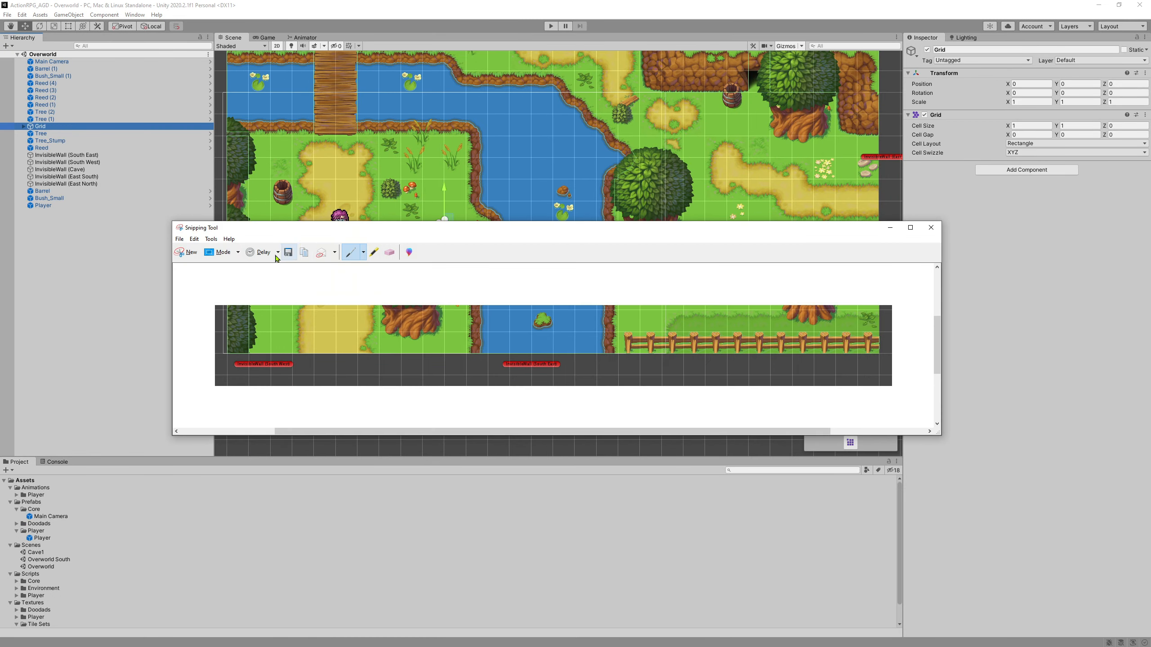
drag(374, 267, 476, 381)
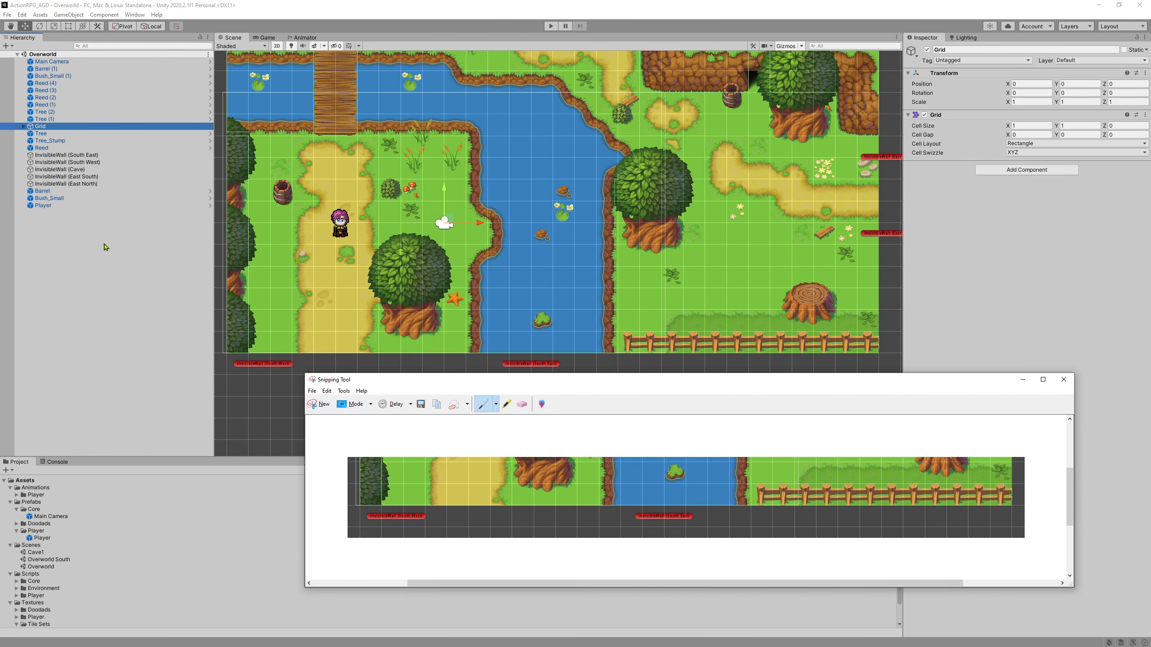
Reopen the Overworld South scene and arrange the captured strip above the Unity window as a reference.
double_click(57, 560)
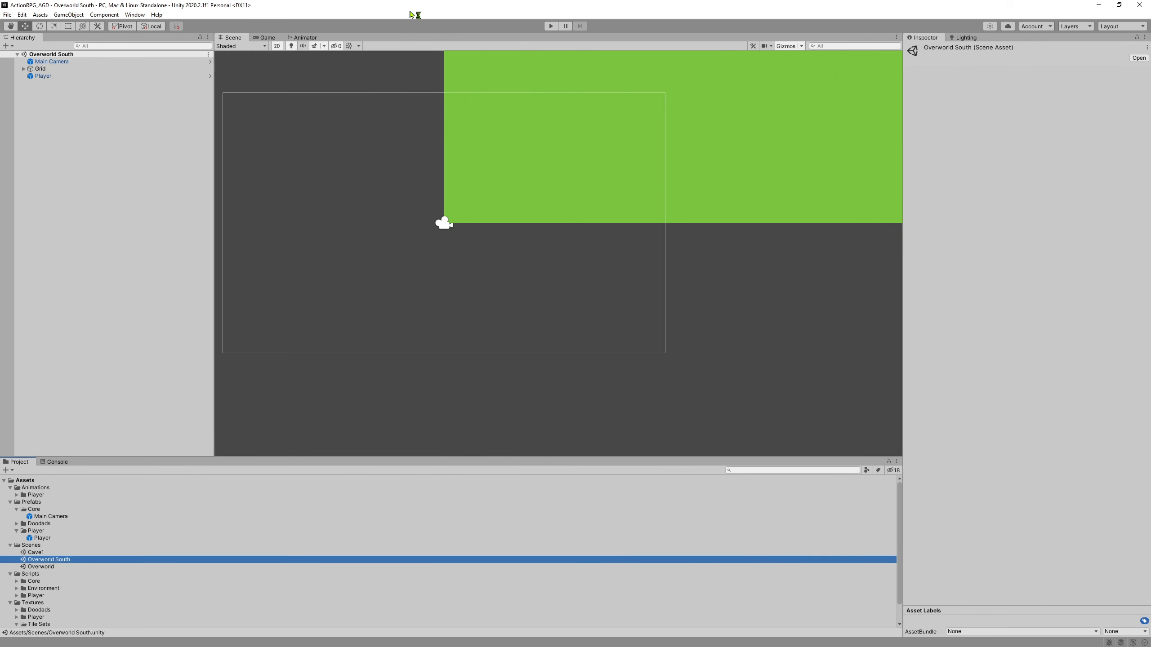
drag(410, 10, 416, 98)
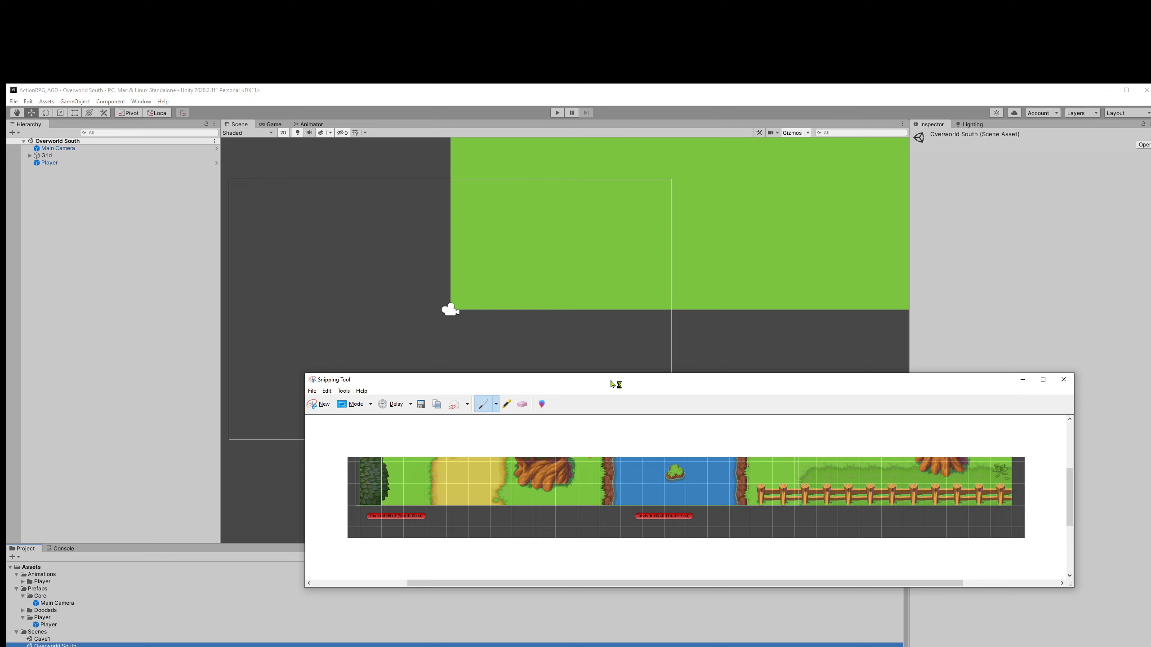
drag(609, 380, 433, 26)
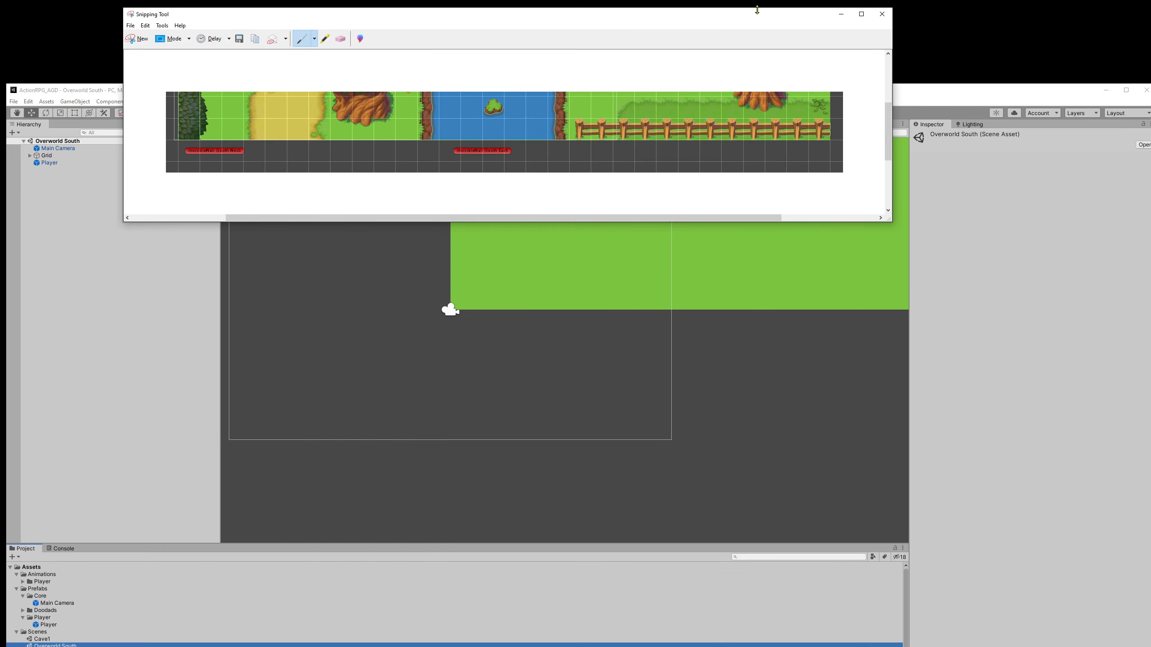
mouse_move(755, 17)
mouse_down()
mouse_move(757, 47)
mouse_move(759, 15)
mouse_up()
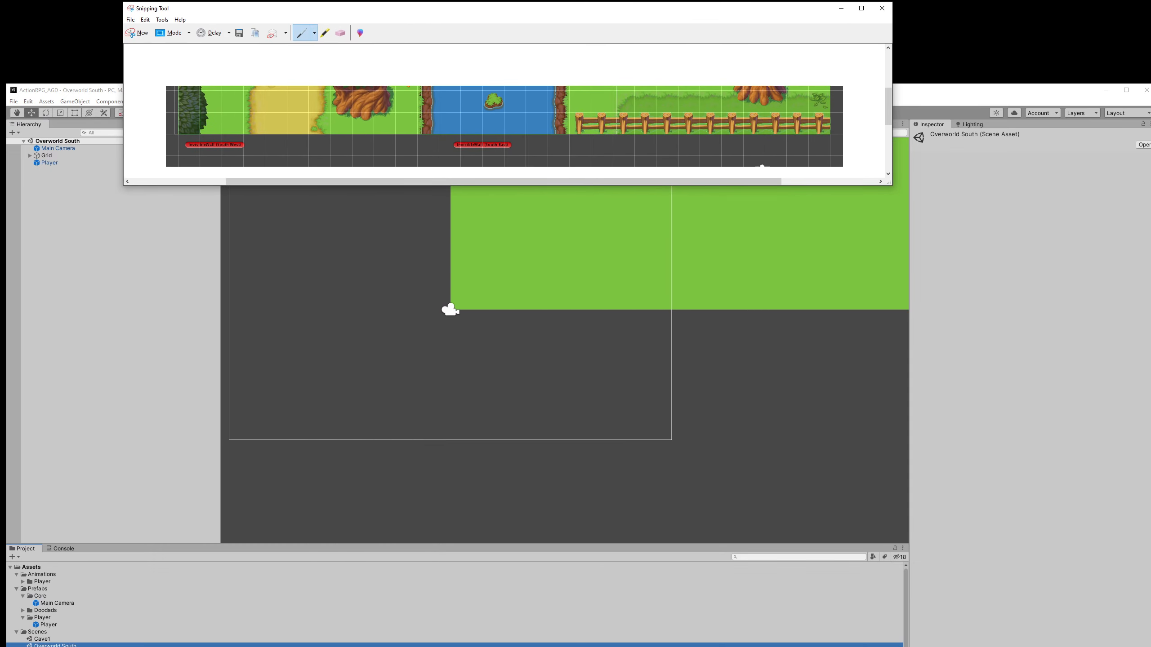
scroll(784, 129, down, 2)
scroll(784, 129, down, 1)
drag(919, 97, 919, 119)
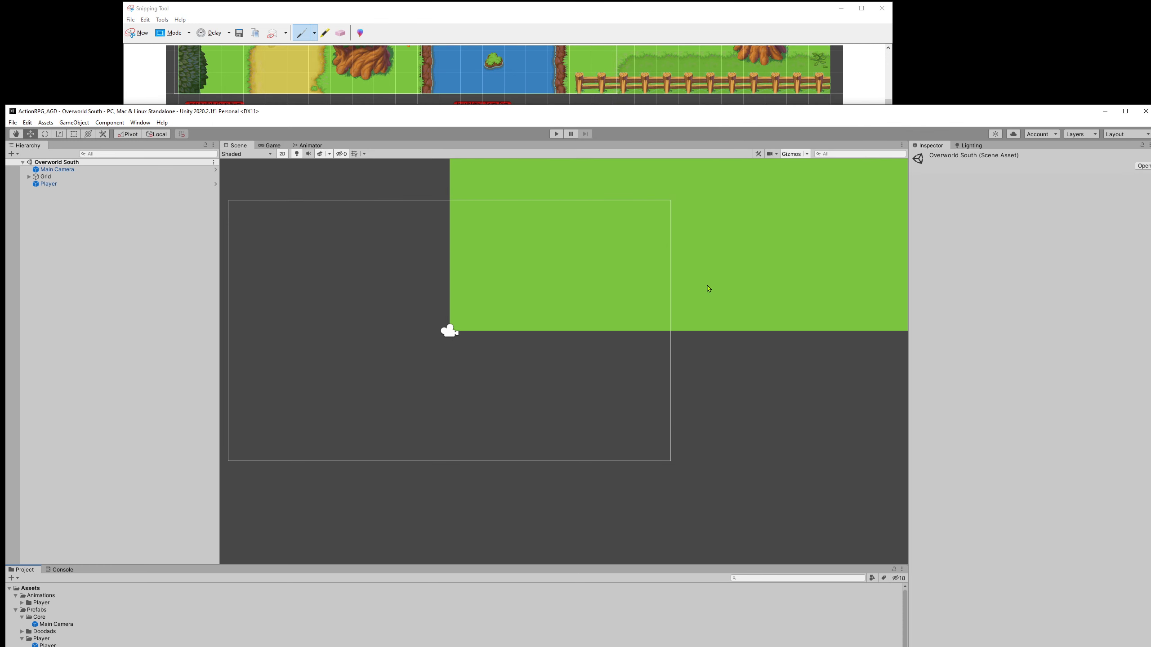
Open the Tile Palette for the northern edge of the grass and move its window off the scene view.
middle_drag(786, 271, 749, 349)
middle_drag(788, 190, 660, 373)
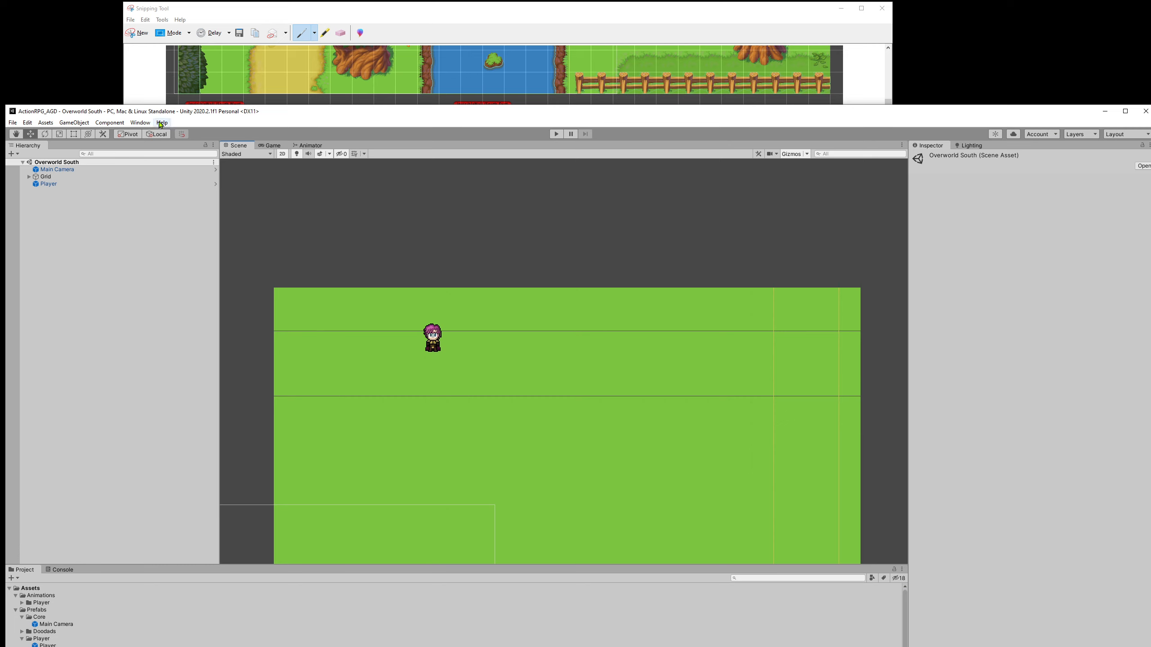
click(140, 122)
mouse_move(188, 303)
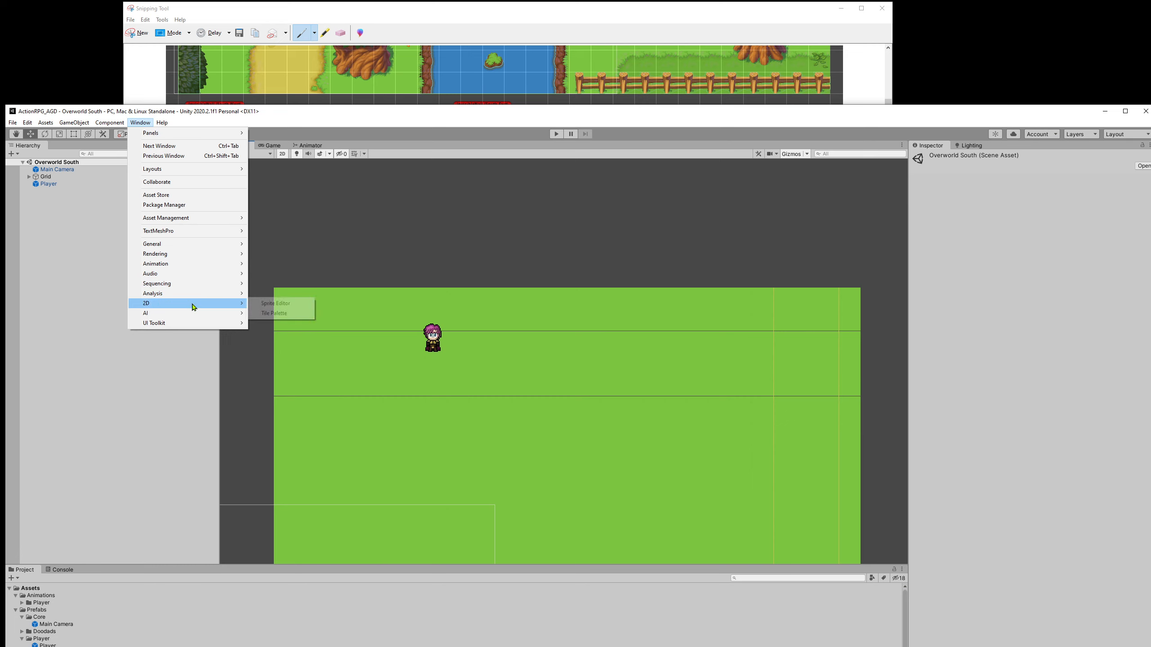
click(274, 313)
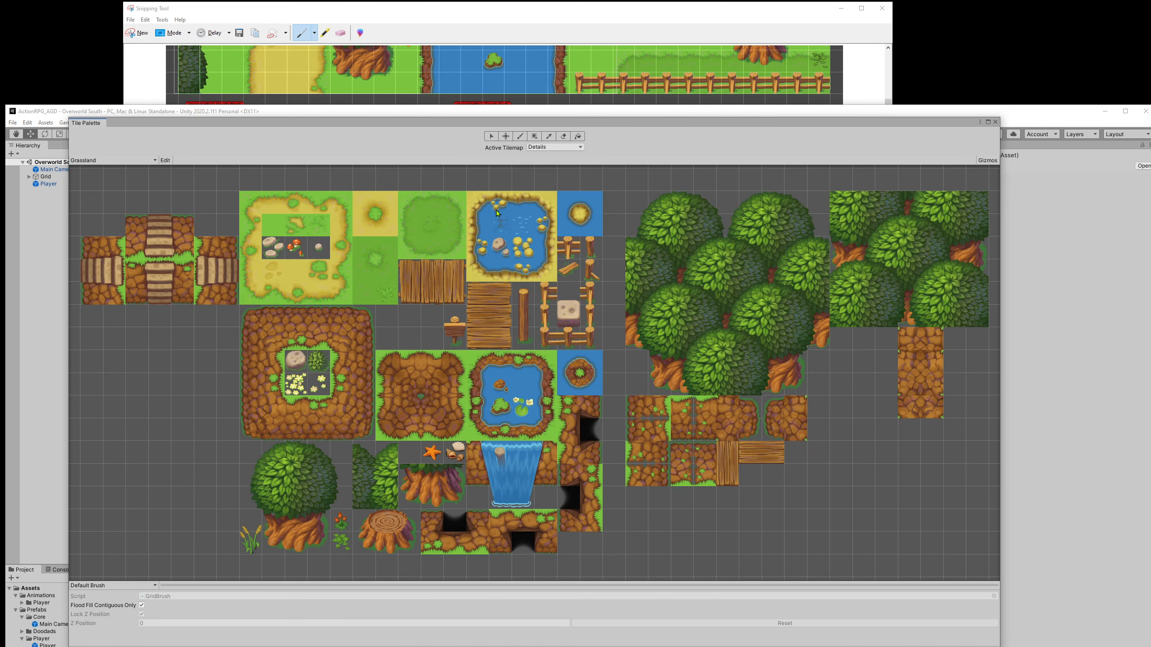
drag(344, 124, 0, 146)
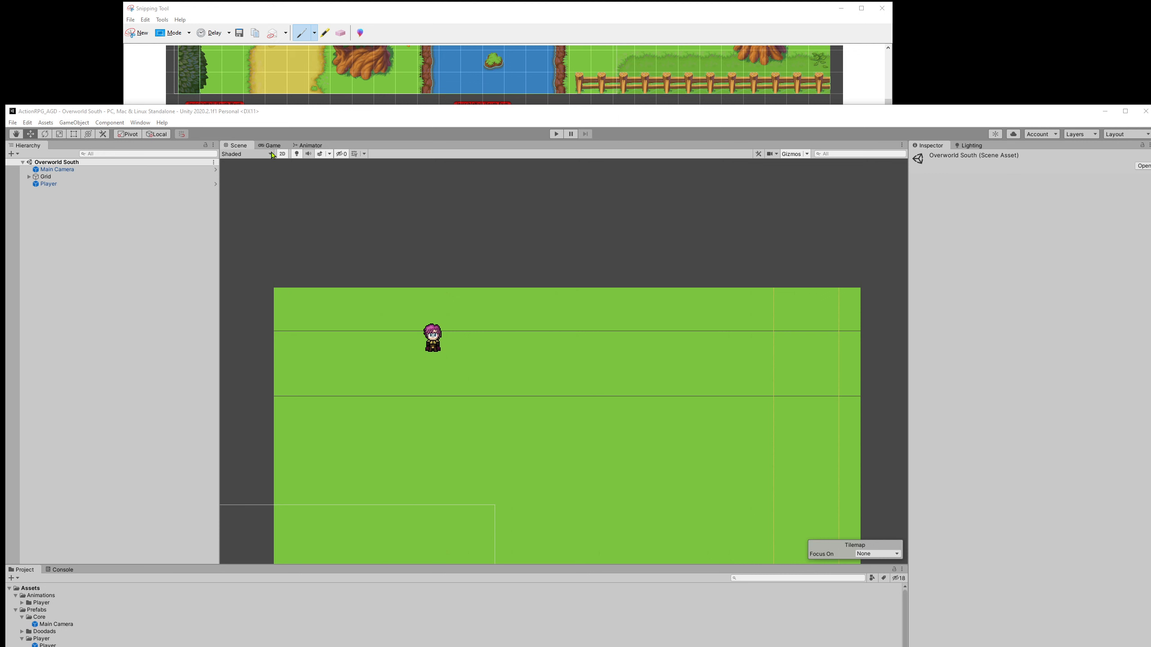
Paint a dirt path four tiles wide and two tiles deep on the Paths tilemap at the grass's northern edge, matching the reference strip.
click(29, 177)
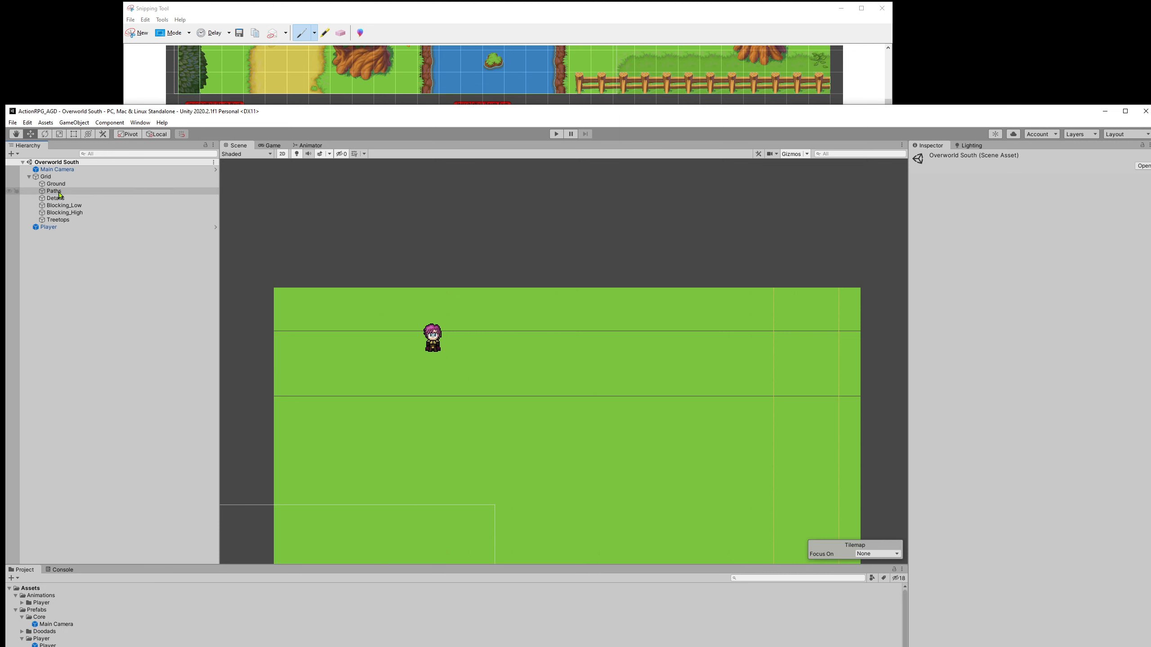
click(55, 192)
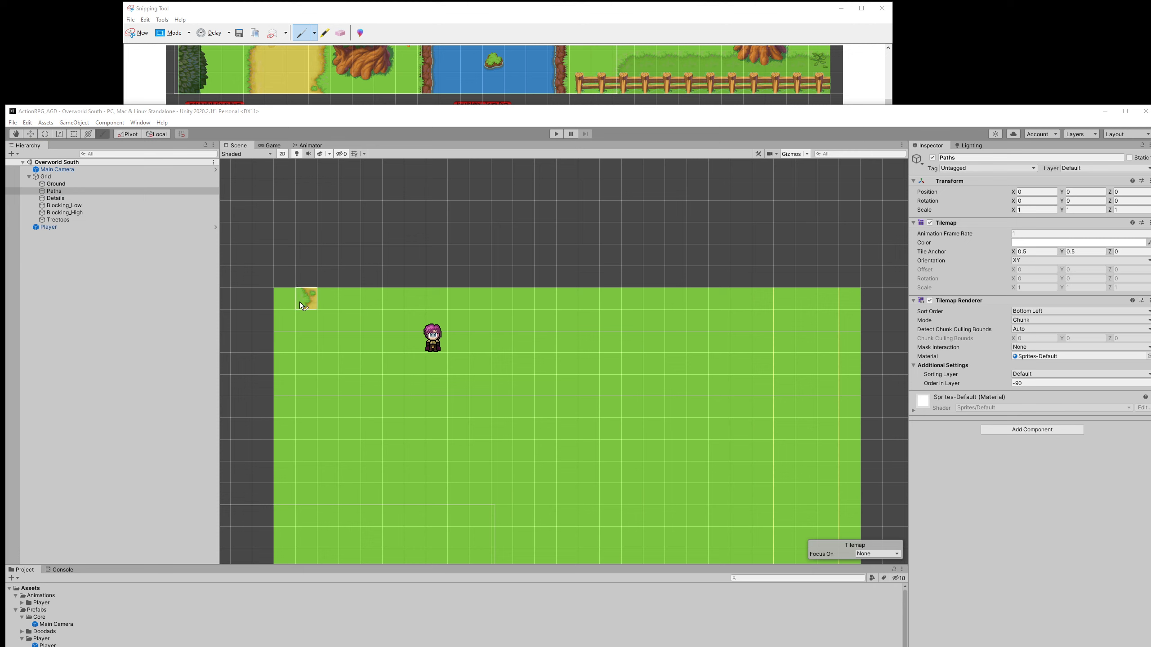
click(346, 298)
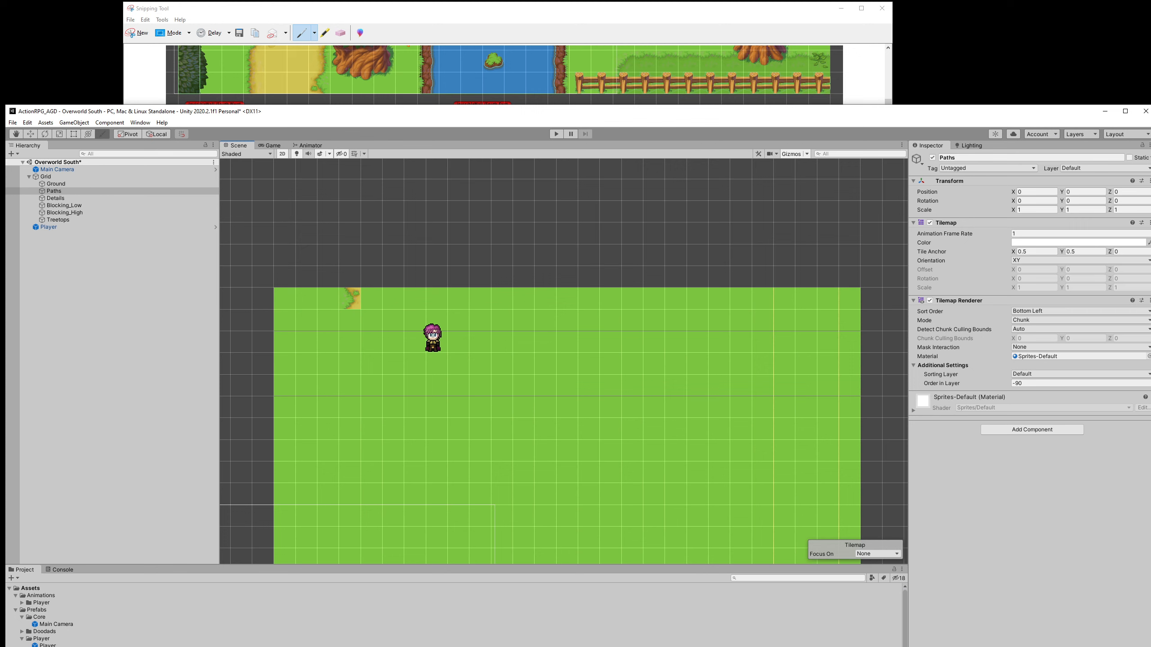
click(343, 321)
click(371, 298)
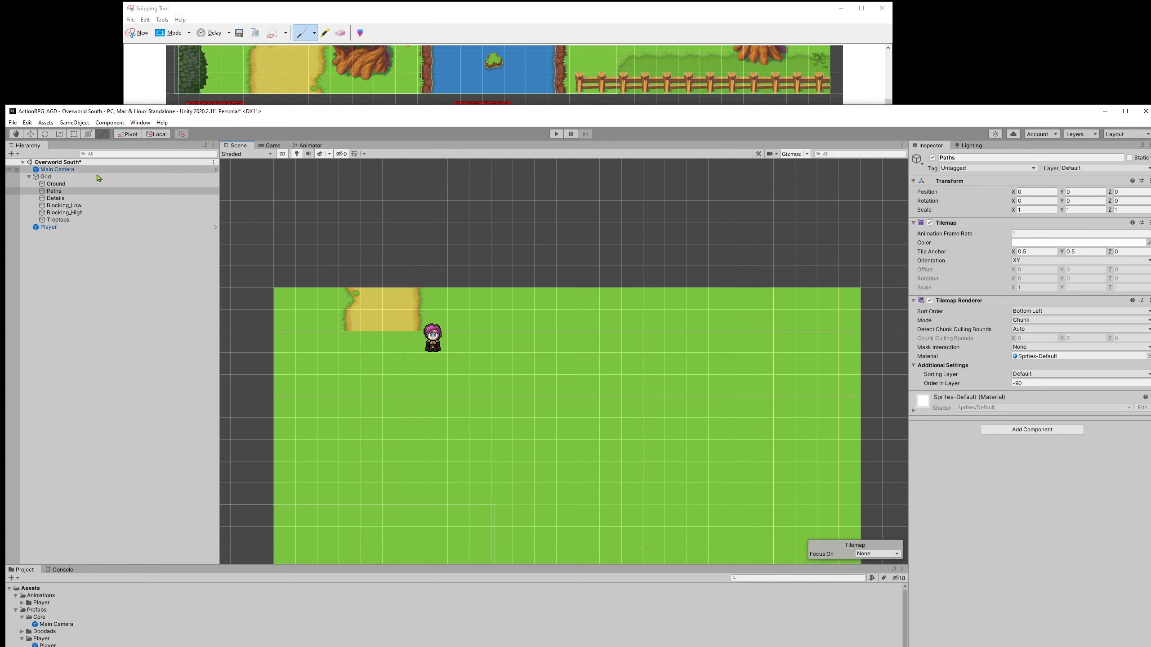
Paint a river seven tiles wide and three tiles deep, with rocky banks, on the Blocking_Low tilemap at the northern edge, matching the reference strip.
click(96, 206)
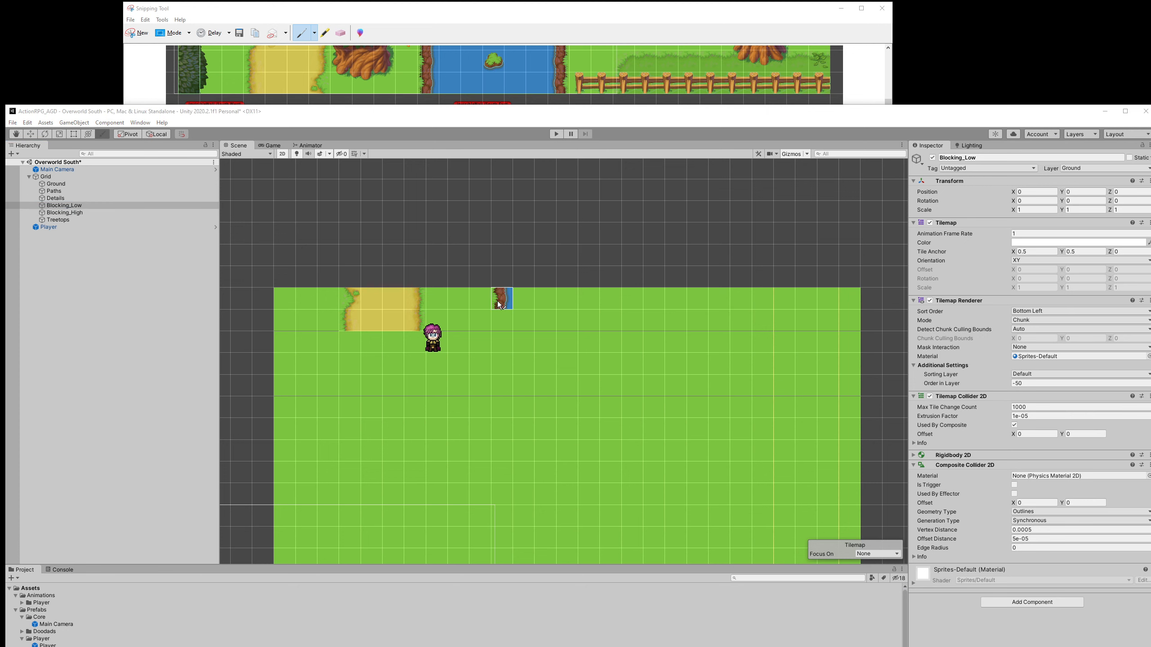
click(516, 298)
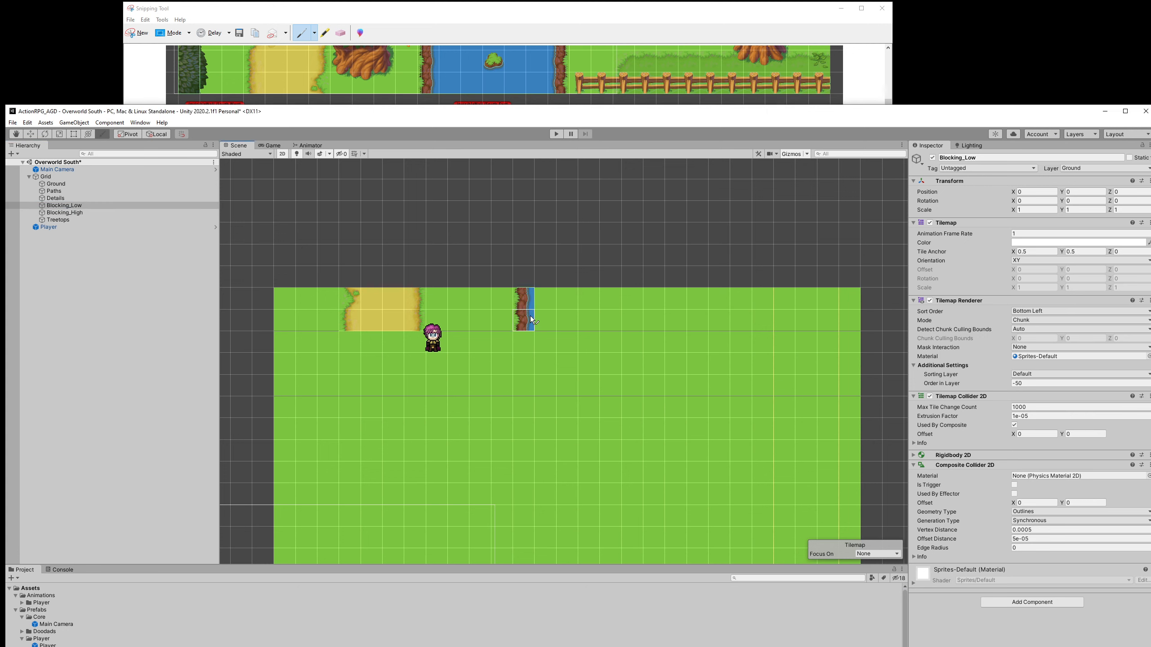
click(530, 334)
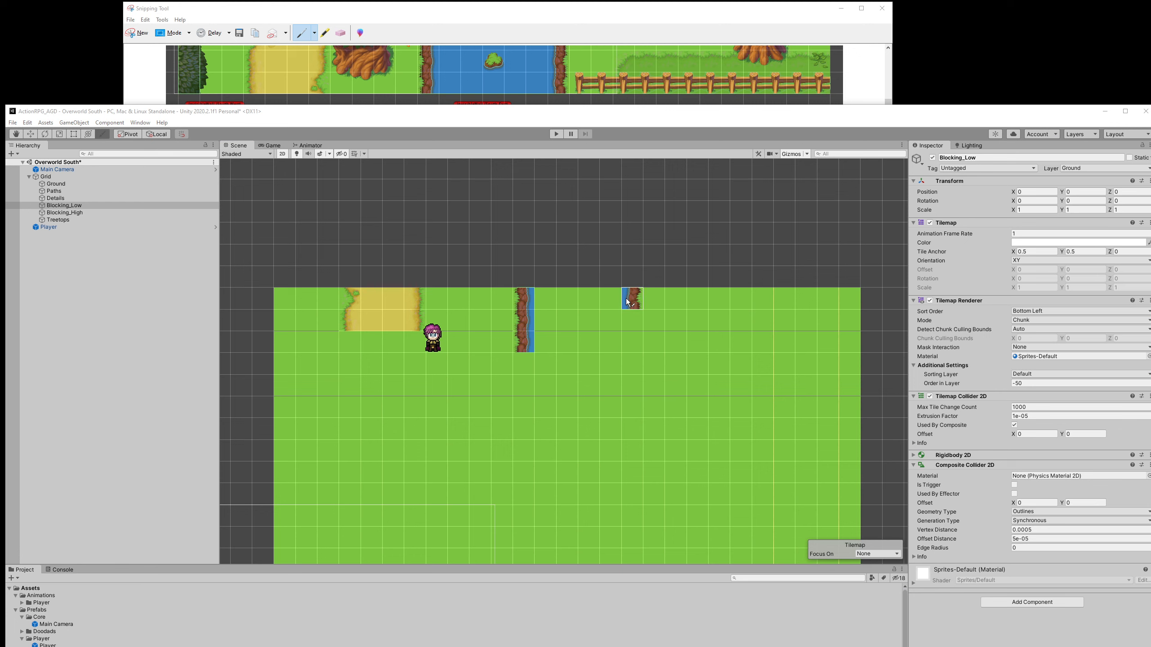
drag(653, 299, 655, 329)
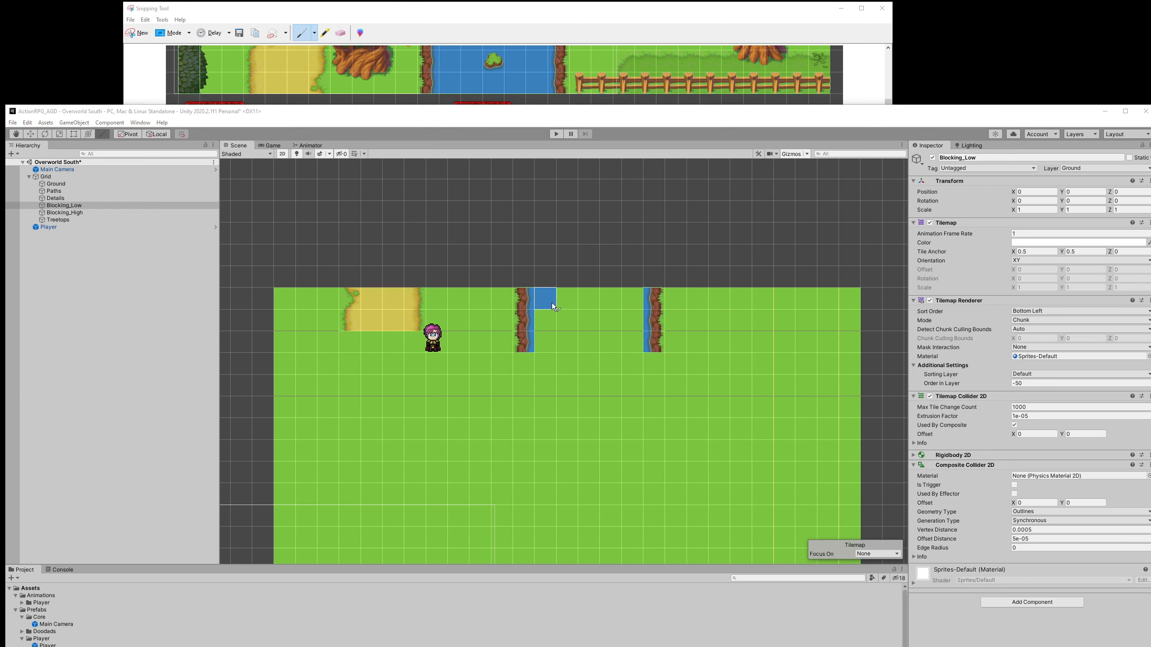
drag(552, 303, 606, 297)
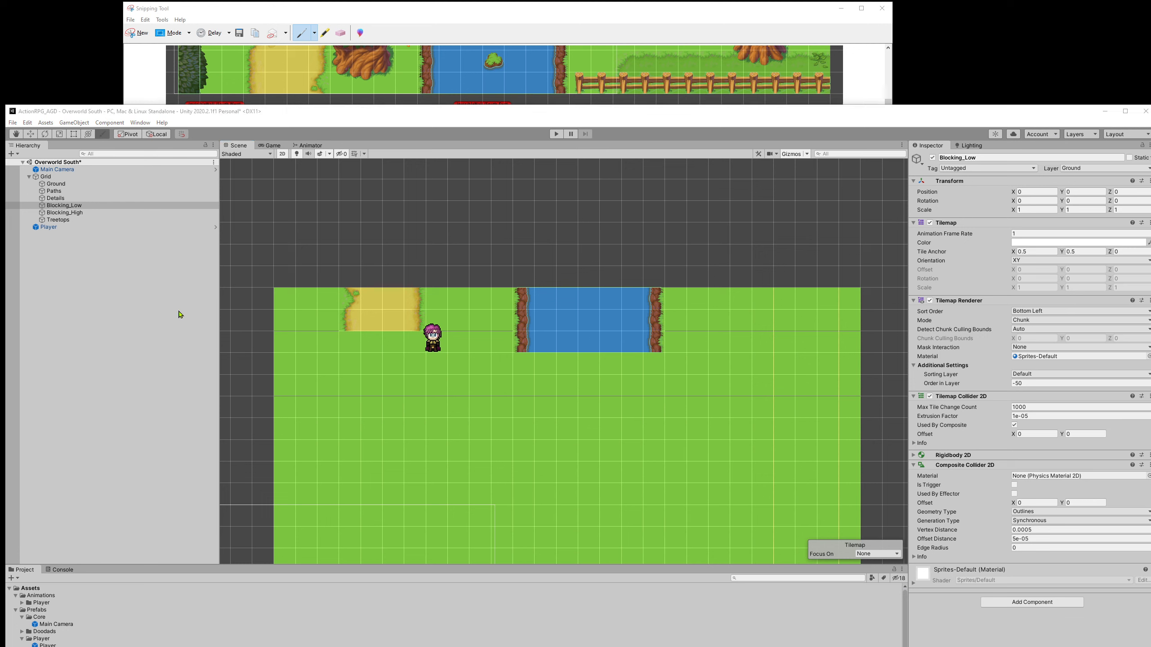
Paint a fence east of the river on Blocking_Low, running down from the northern edge and turning east three tiles past the grass.
click(685, 300)
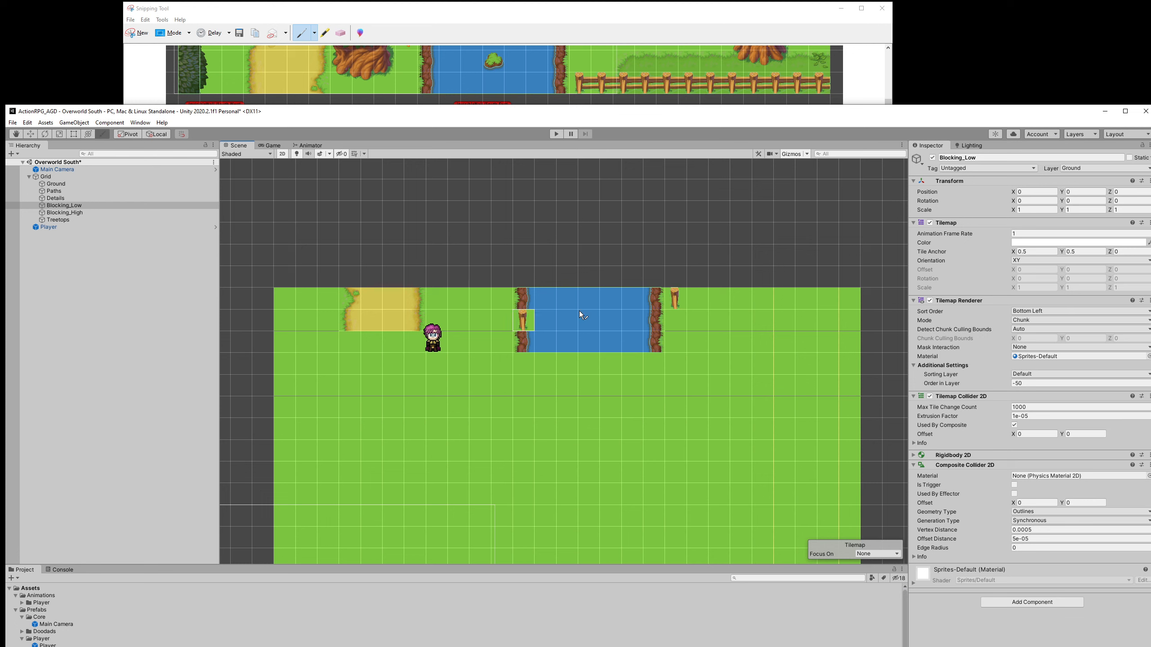
click(672, 325)
click(678, 347)
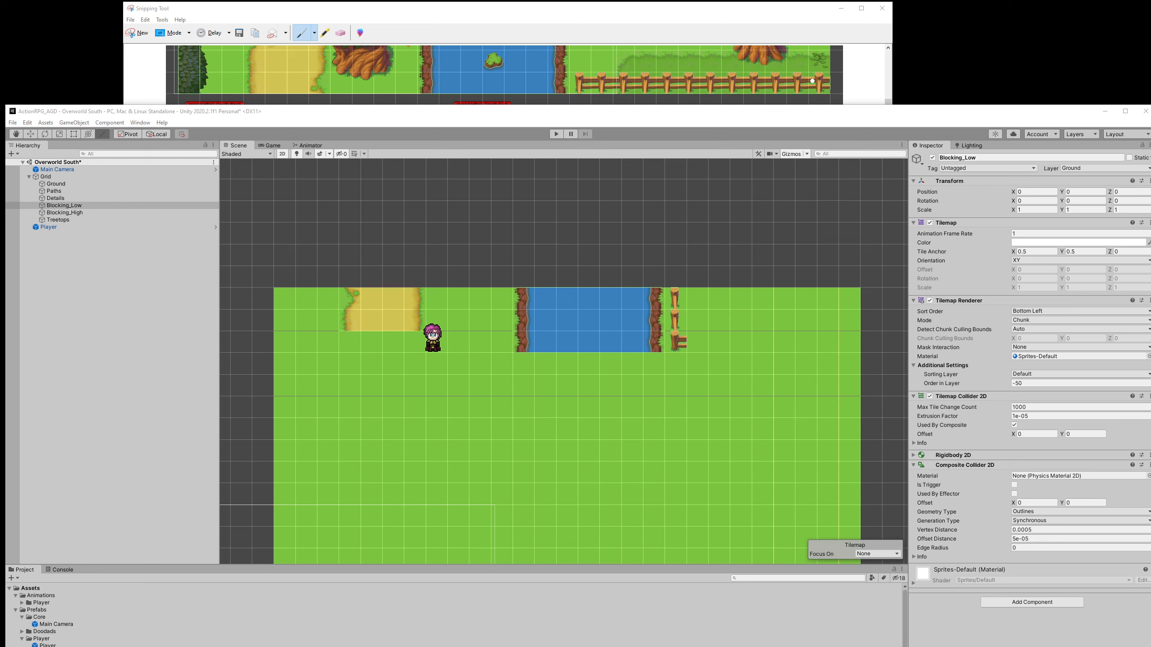
drag(702, 344, 724, 347)
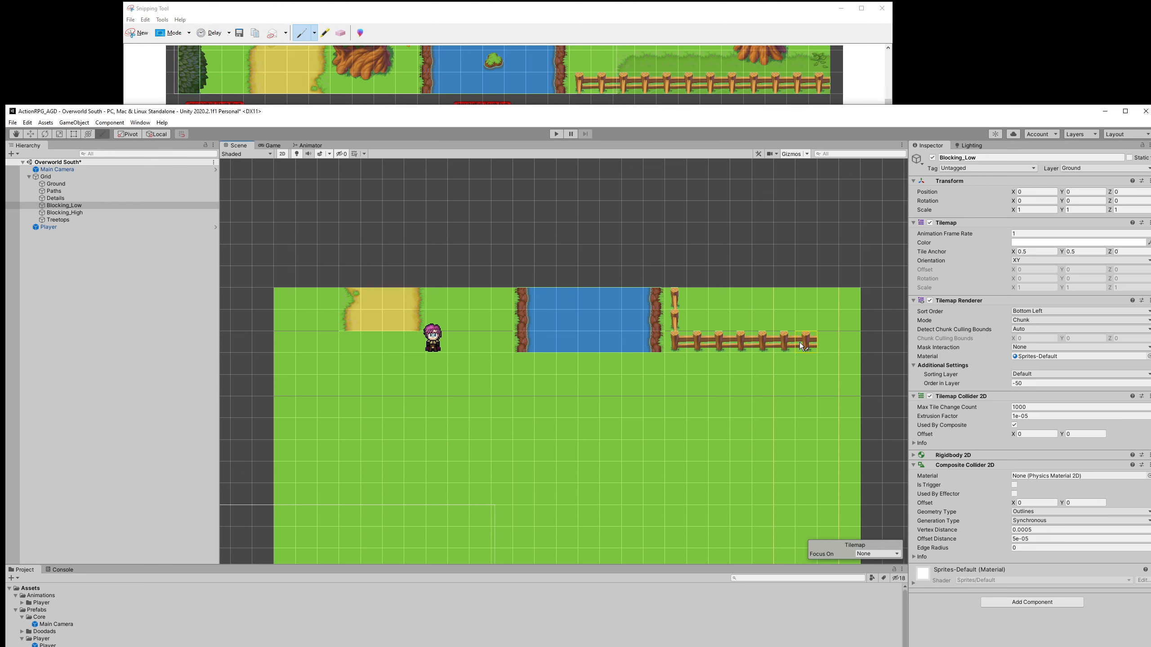
drag(866, 341, 893, 343)
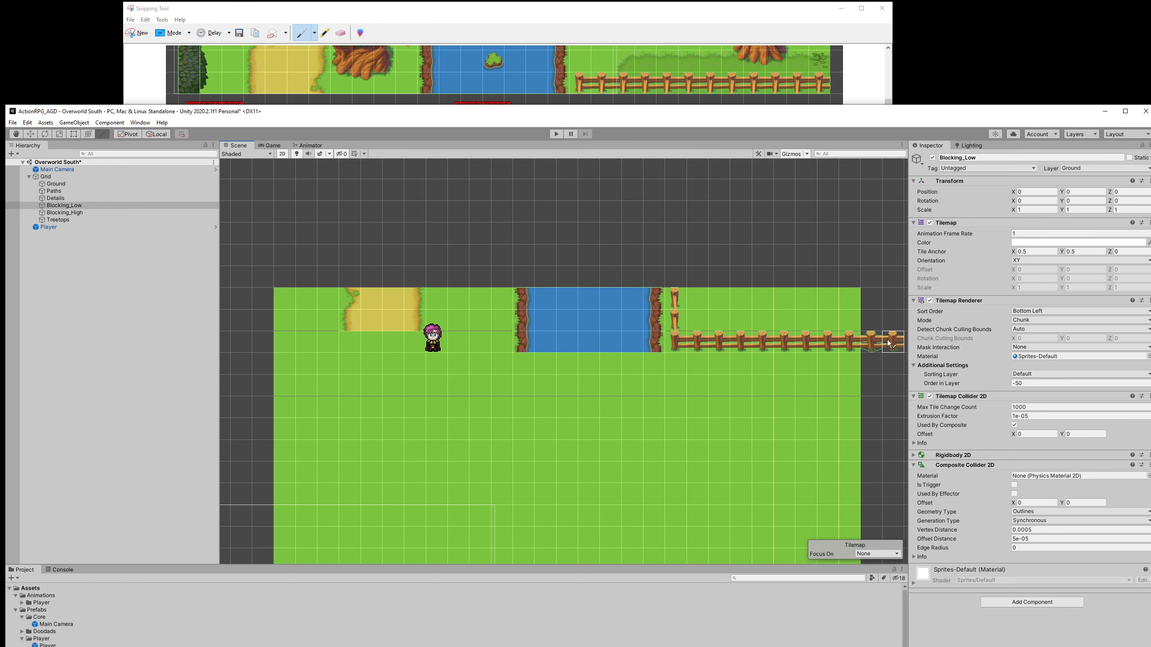
middle_drag(861, 411, 782, 415)
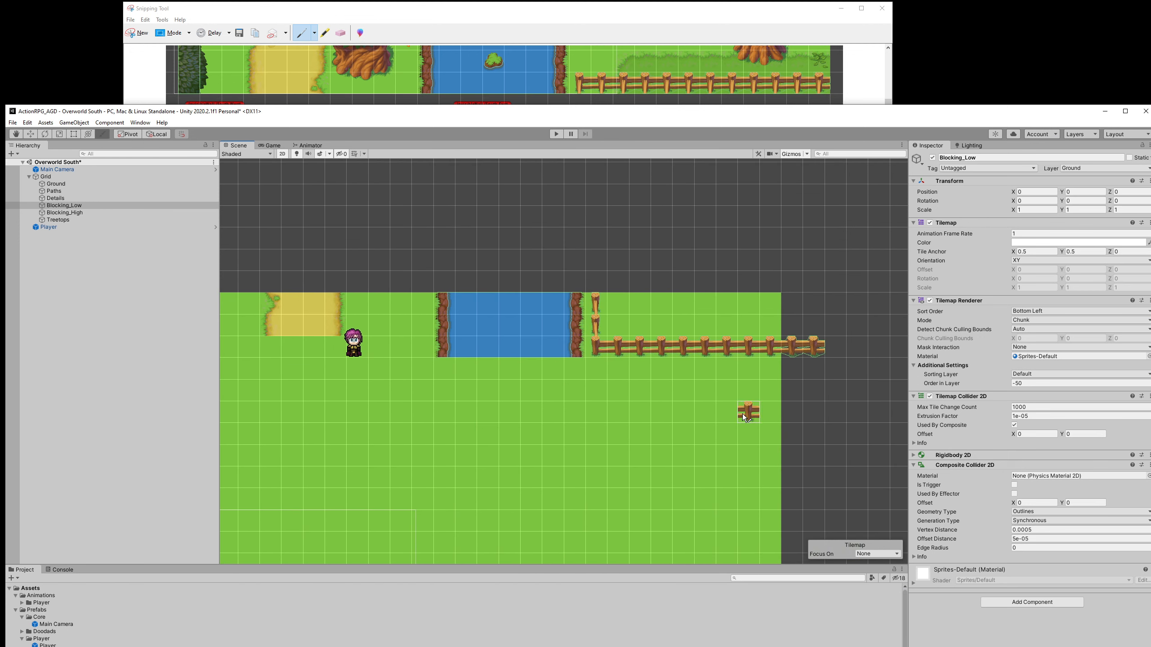
click(836, 347)
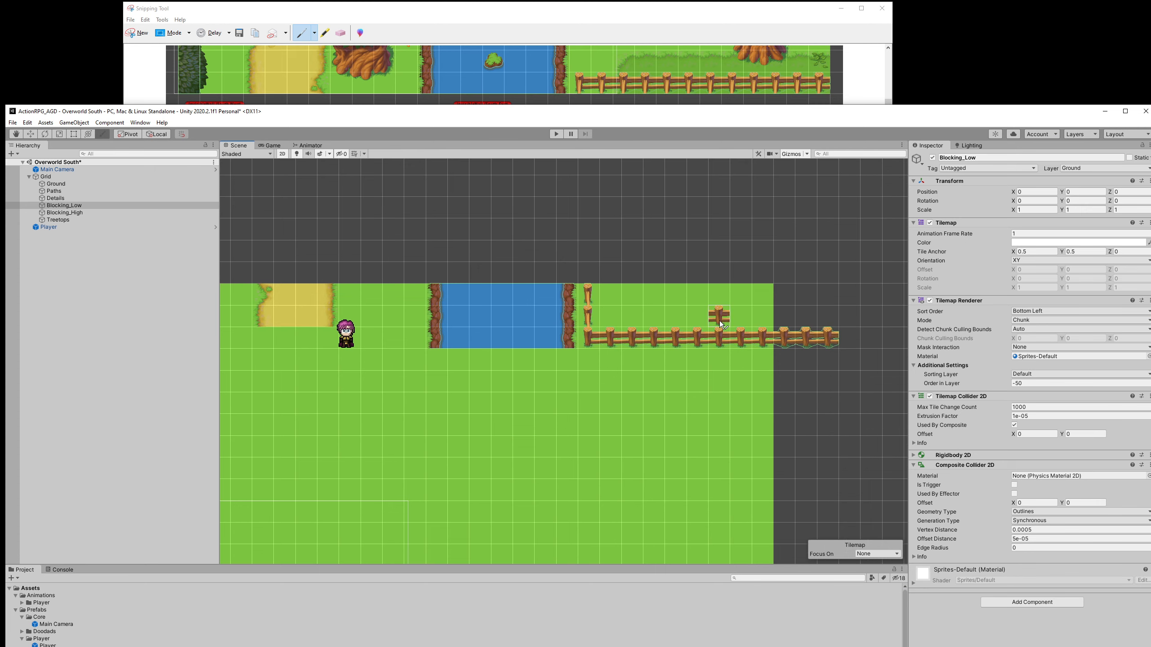
Extend the grass on the Ground tilemap eastward by three columns to reach the end of the fence.
scroll(698, 299, down, 1)
click(68, 185)
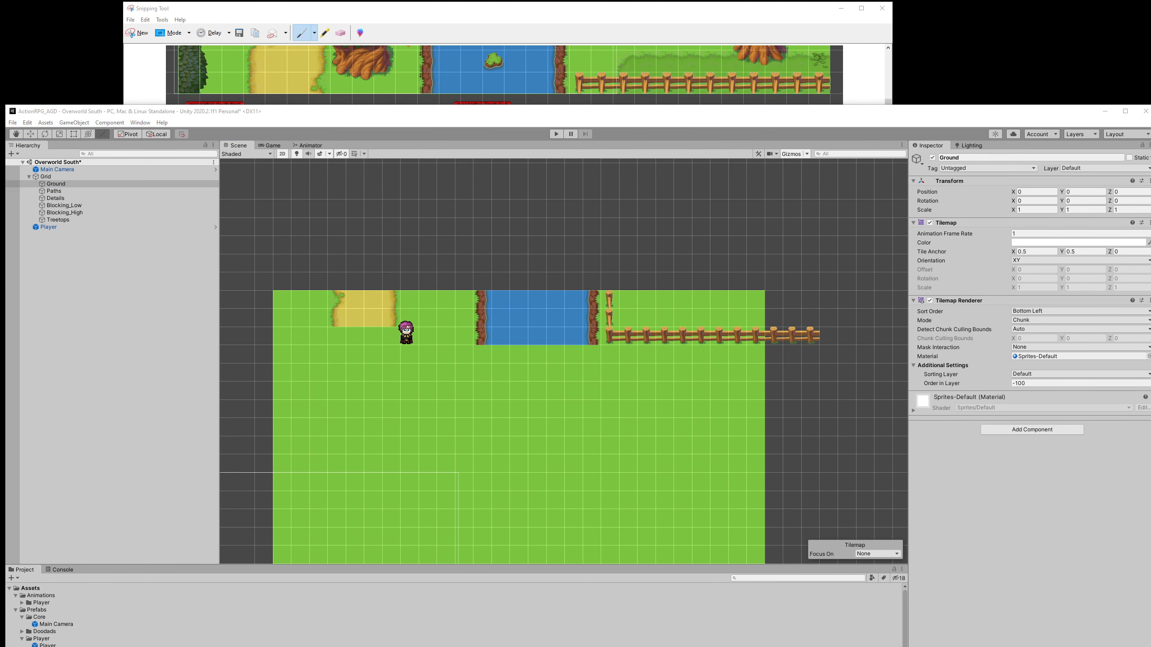
mouse_move(816, 362)
middle_down()
mouse_move(768, 338)
mouse_move(718, 338)
middle_up()
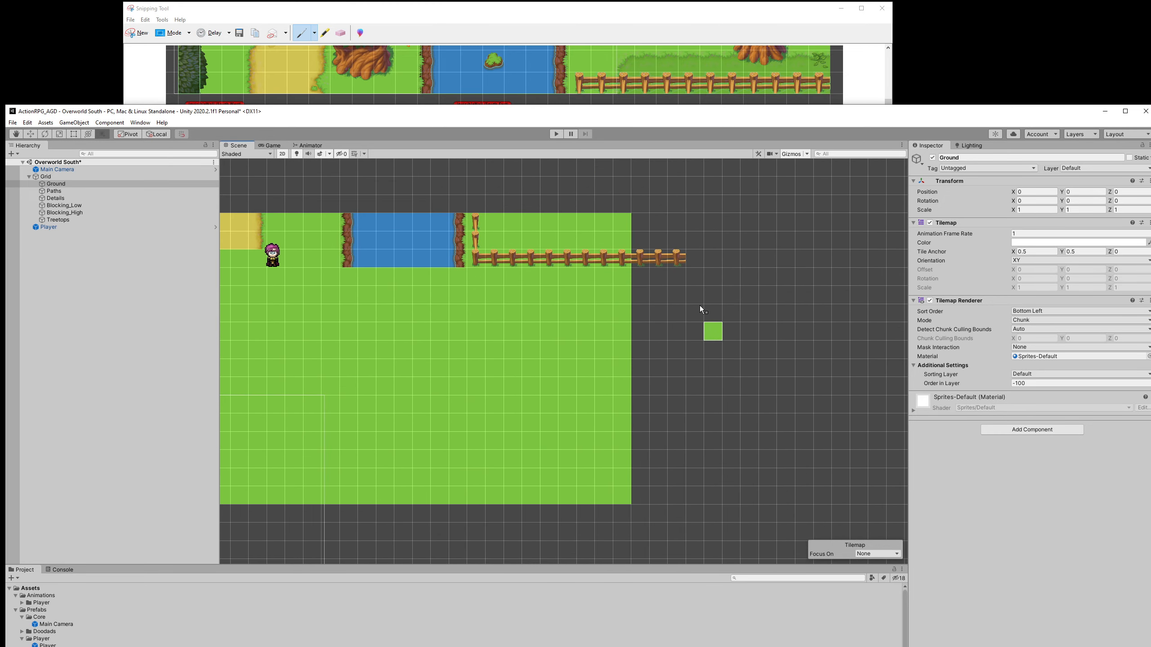
drag(645, 230, 680, 491)
middle_drag(541, 203, 570, 207)
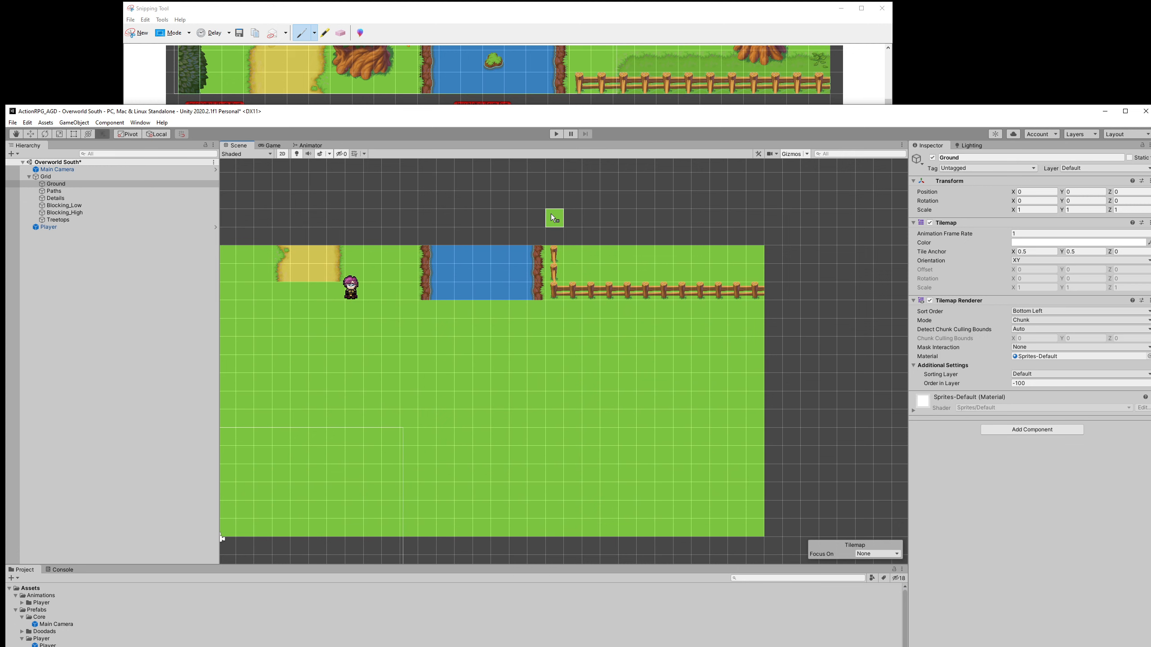
middle_drag(550, 214, 609, 263)
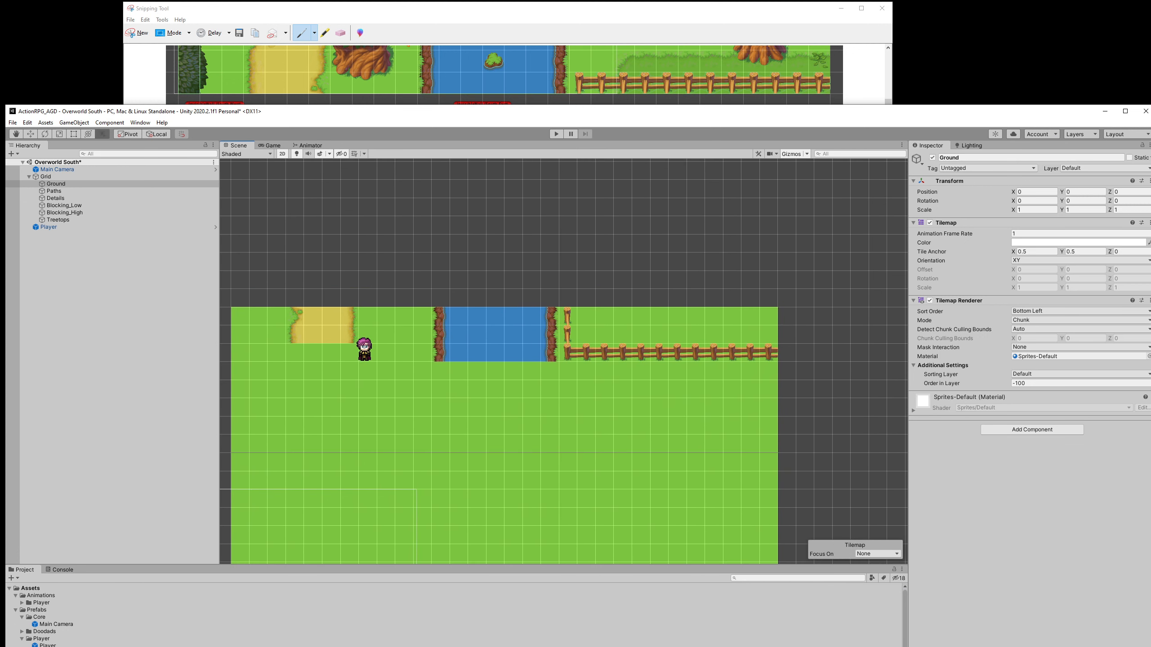
Paint a darker grass patch ten tiles wide and six tiles deep on the Paths tilemap at the northeastern corner, with a shaded border.
click(88, 191)
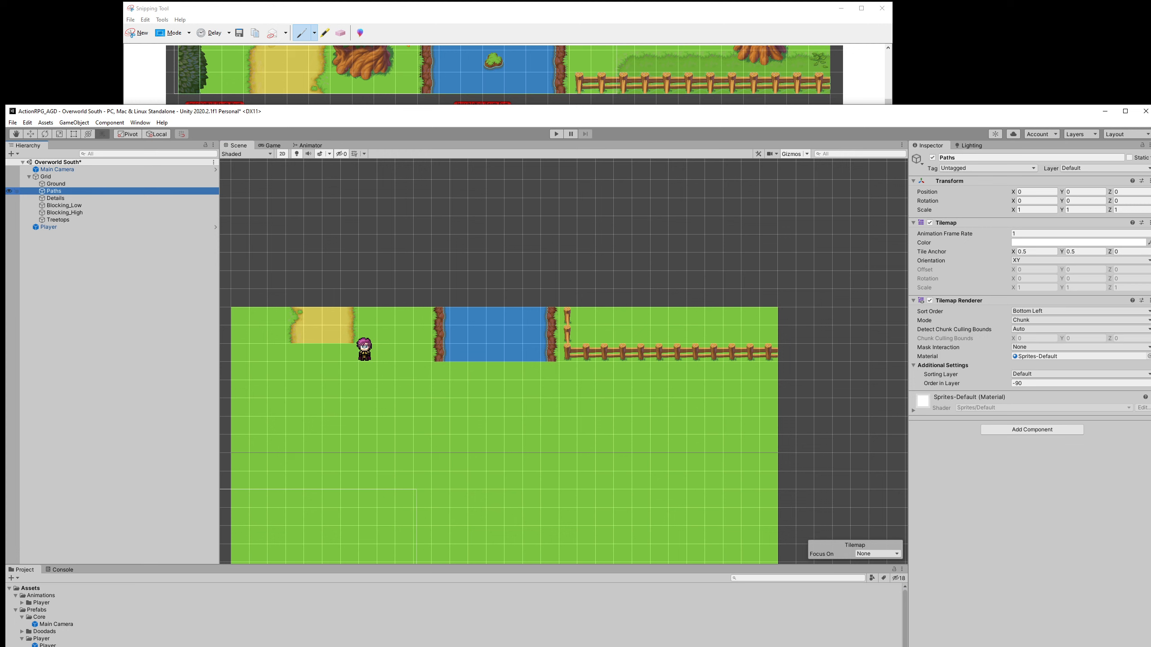
key(alt+Tab)
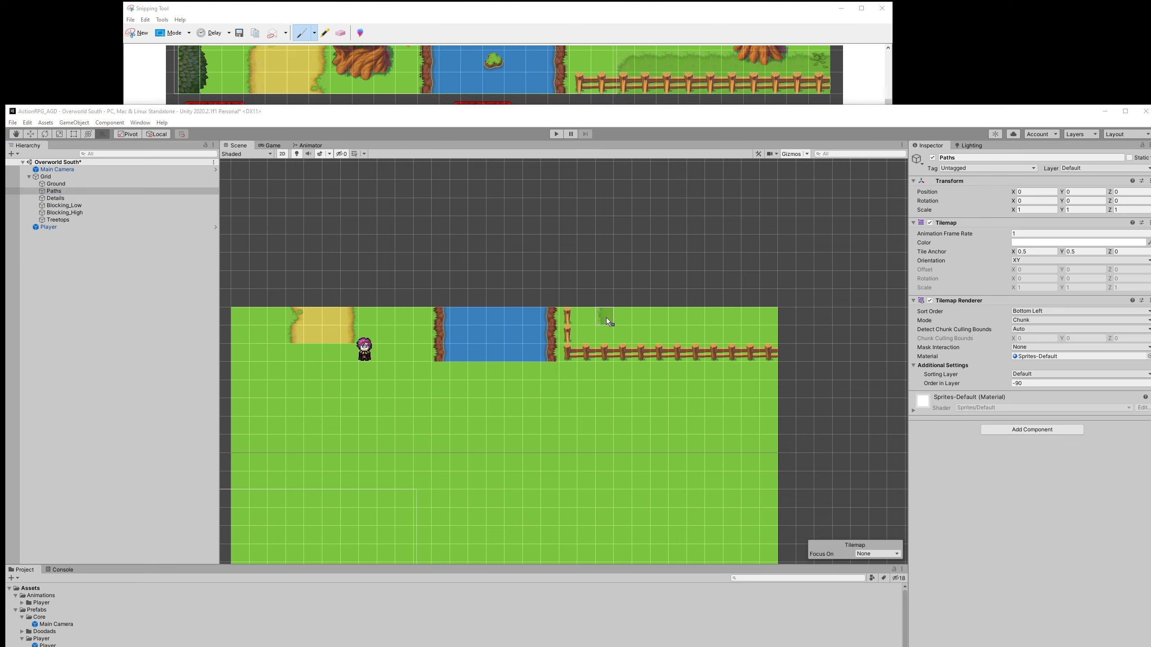
drag(608, 374, 609, 391)
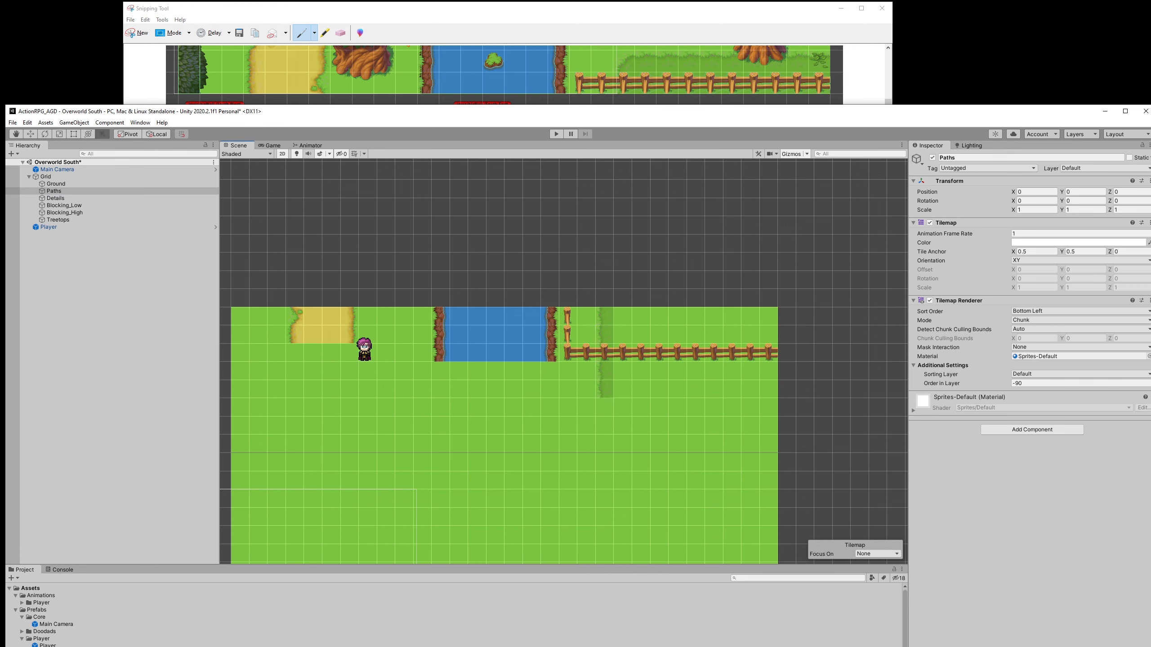
click(608, 410)
drag(620, 408, 716, 410)
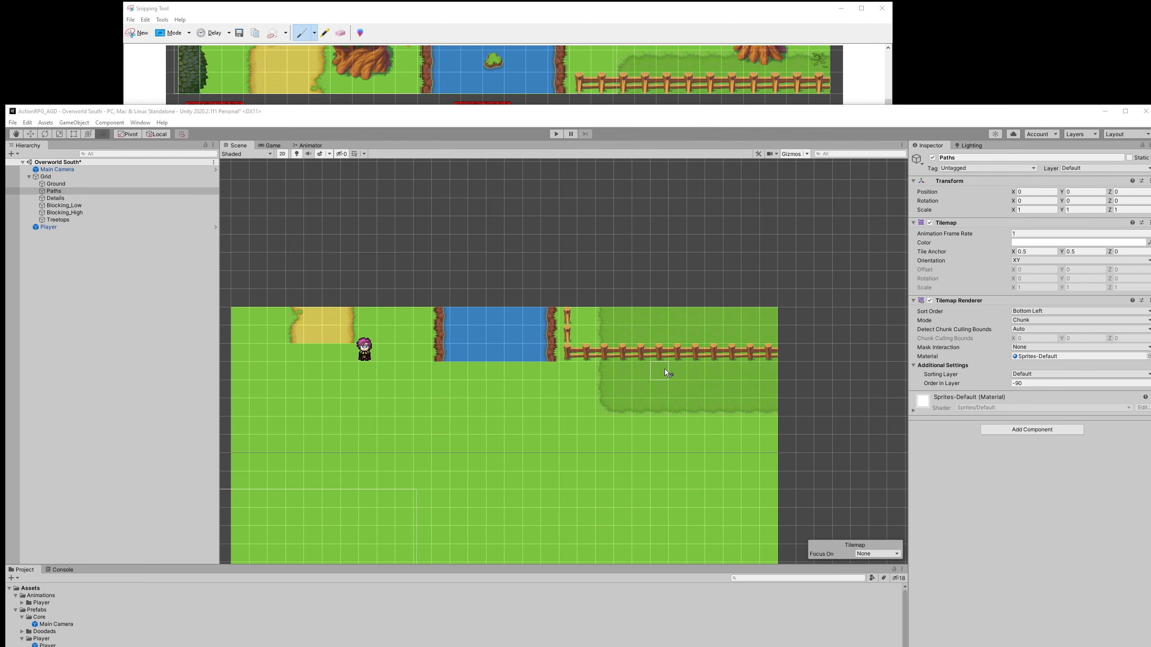
click(673, 383)
scroll(481, 280, down, 2)
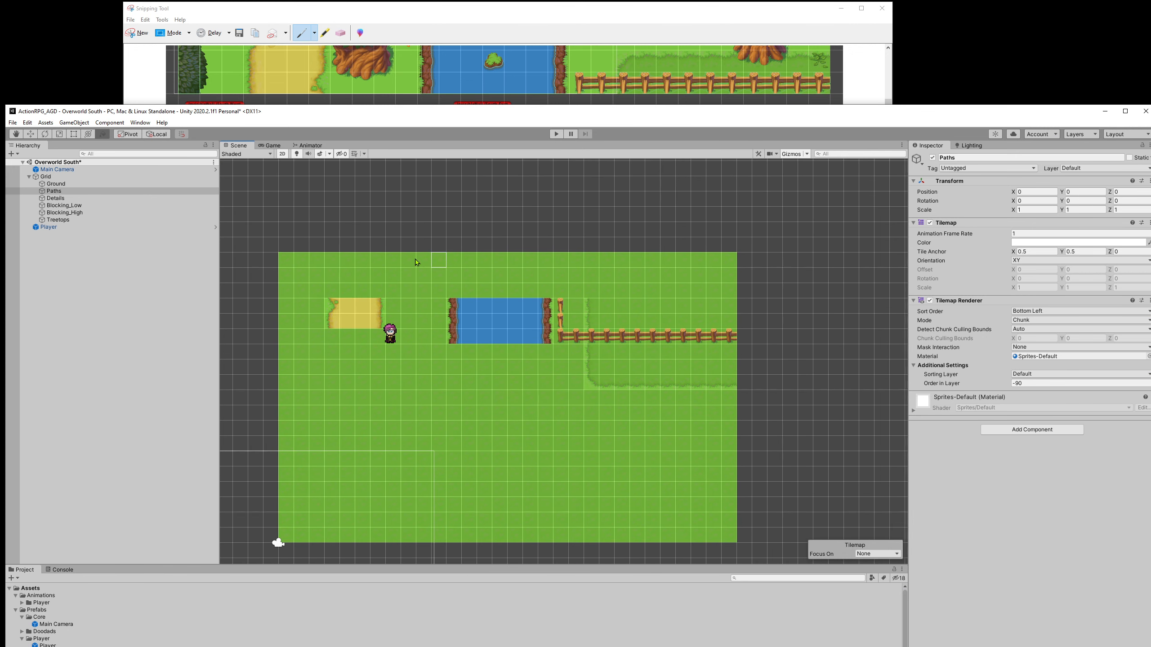
scroll(279, 543, down, 1)
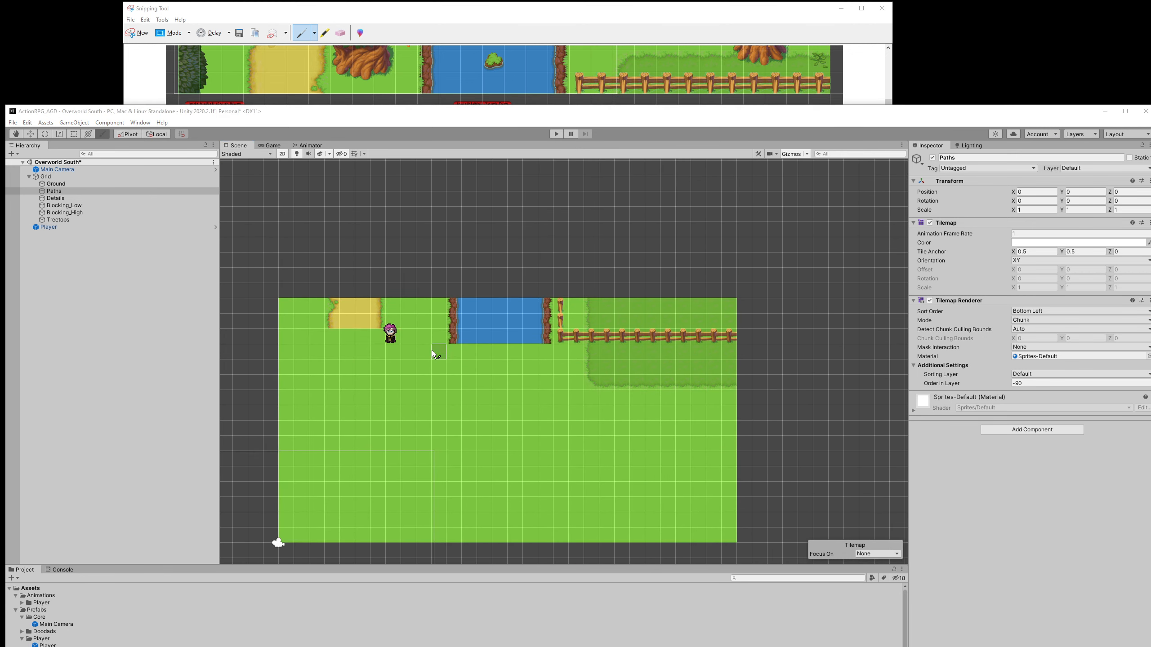
Paint two stacked half trees with trunks on the Blocking_High tilemap, down the grass's westernmost column from the northern edge.
middle_drag(405, 289, 444, 282)
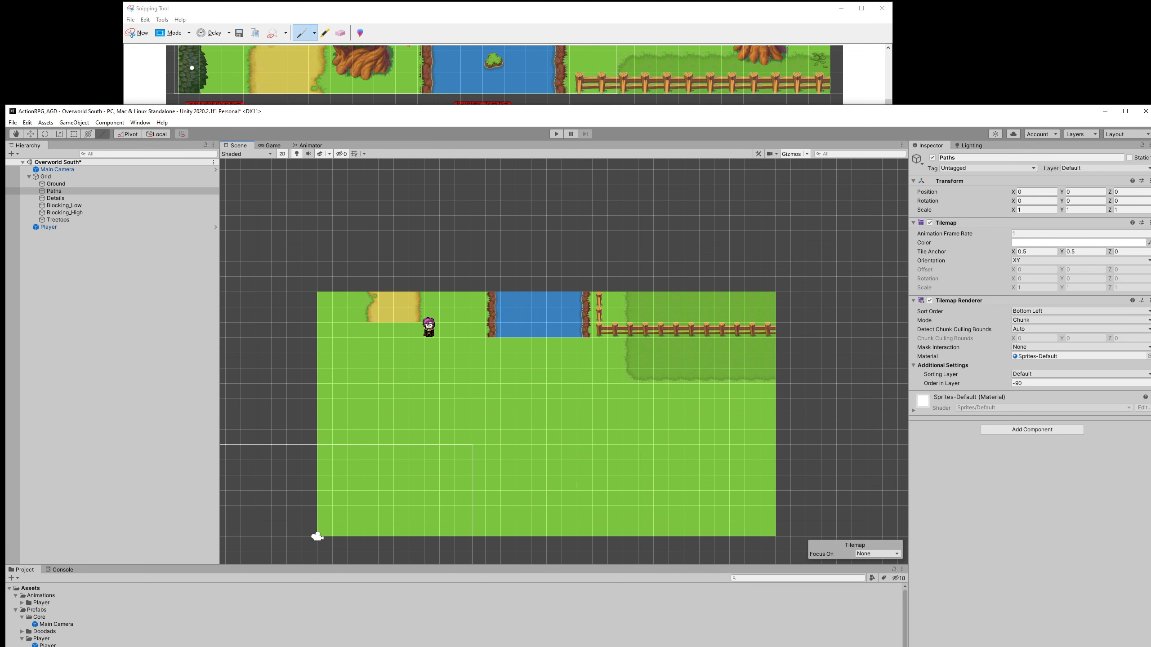
click(65, 212)
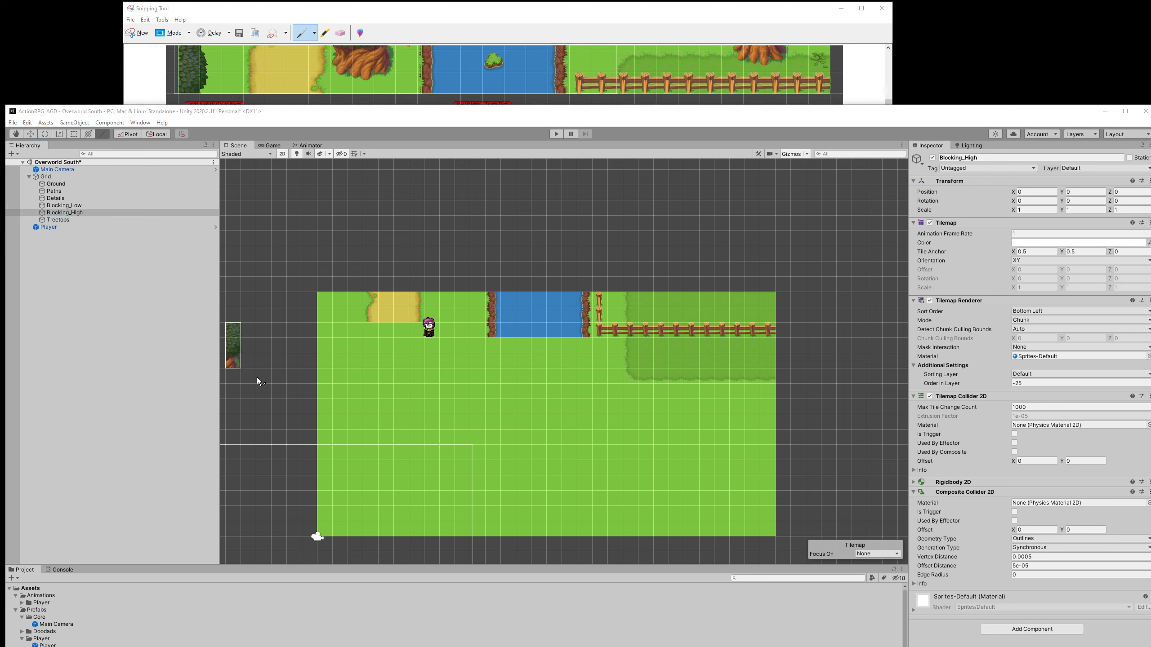
scroll(311, 328, up, 2)
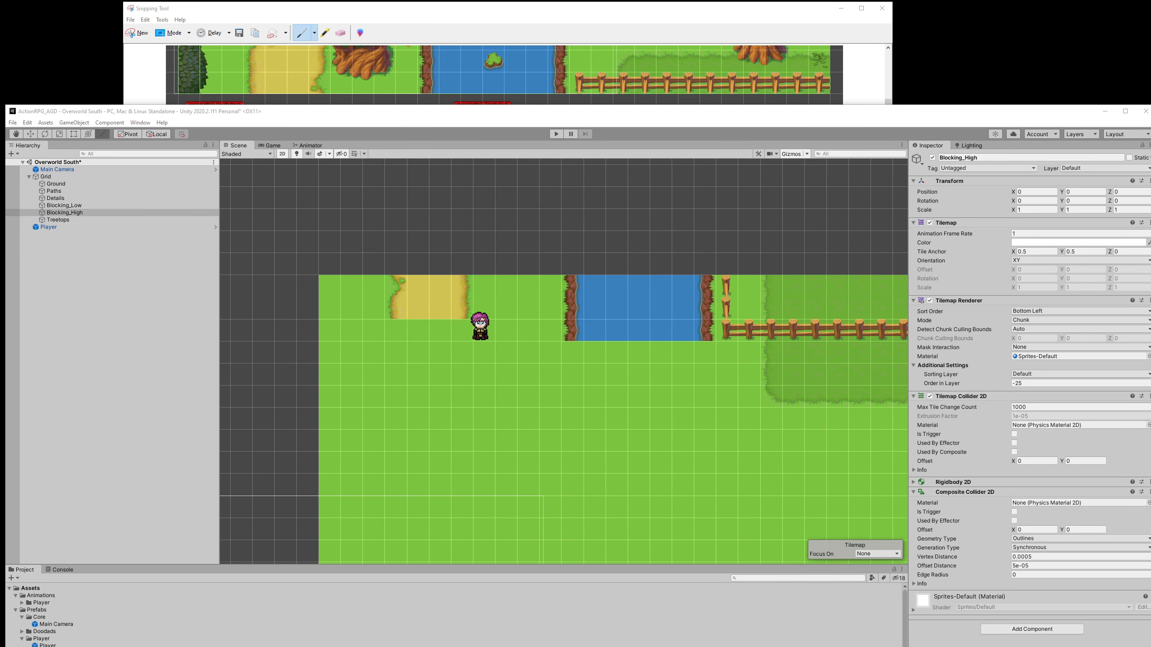
click(340, 407)
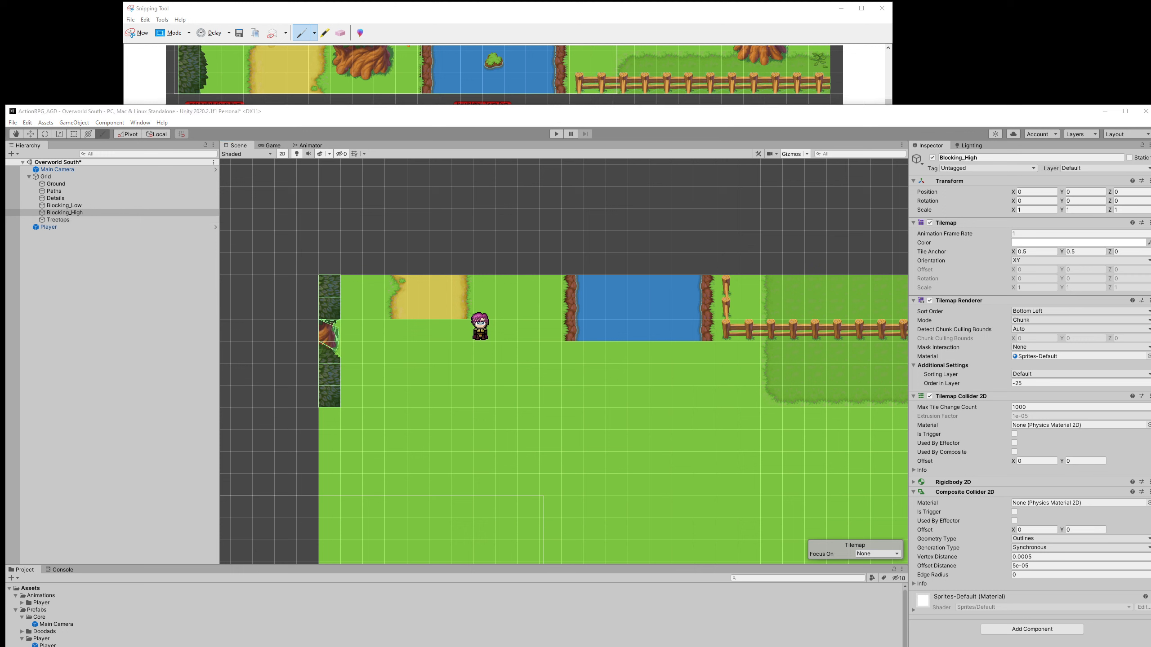
click(330, 428)
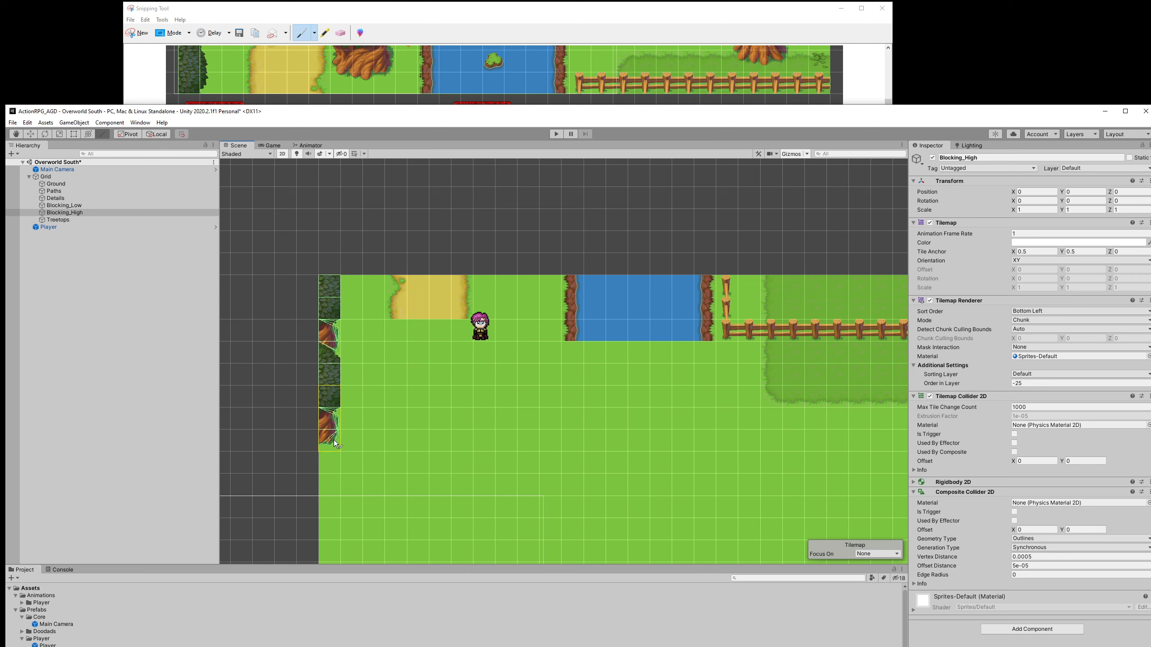
Paint the eastern foliage edges of both half trees on the Treetops tilemap.
click(68, 219)
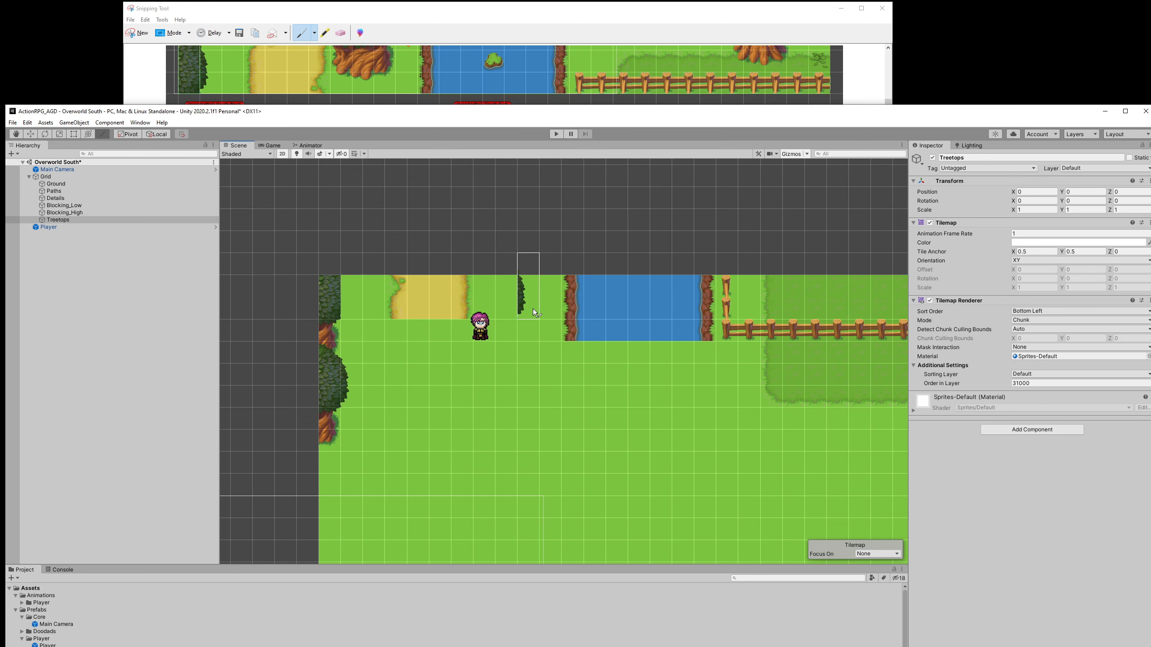
scroll(383, 301, up, 2)
scroll(360, 305, up, 2)
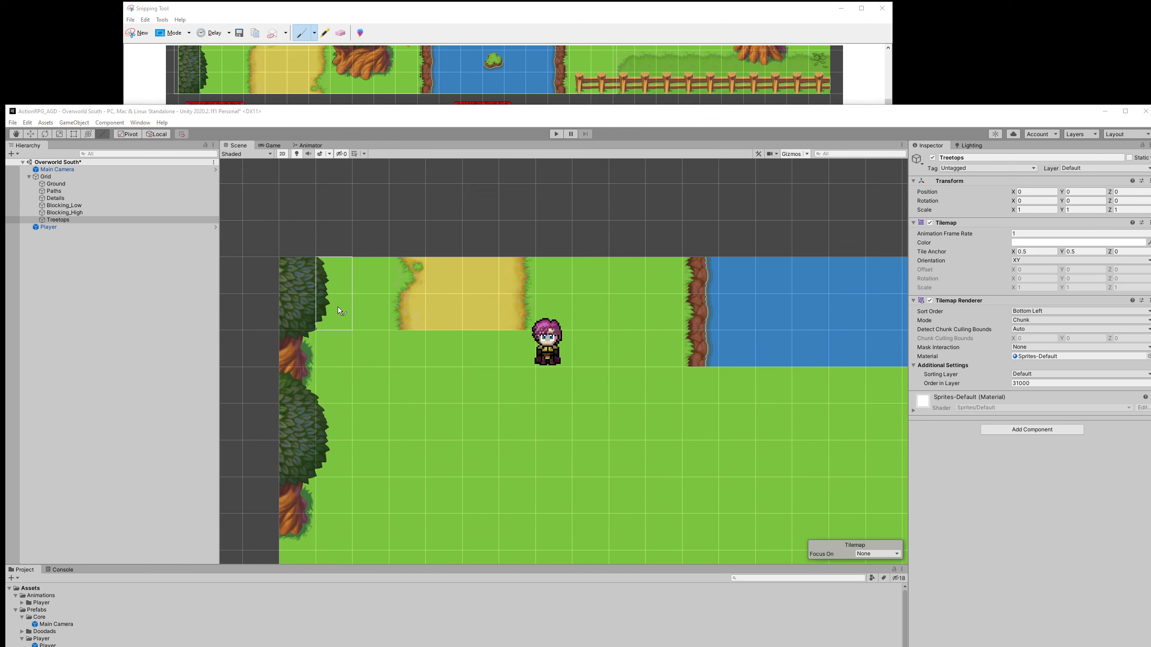
scroll(369, 344, down, 4)
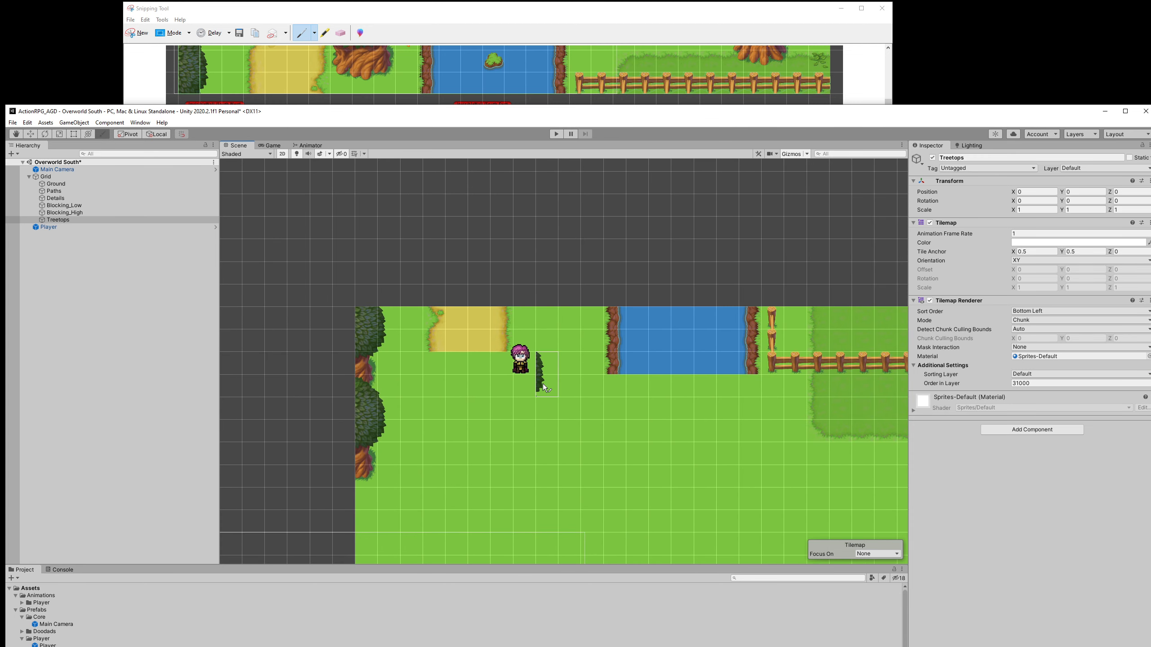
middle_drag(543, 385, 479, 383)
scroll(449, 390, up, 1)
scroll(525, 394, down, 3)
middle_drag(651, 403, 635, 387)
scroll(635, 386, down, 1)
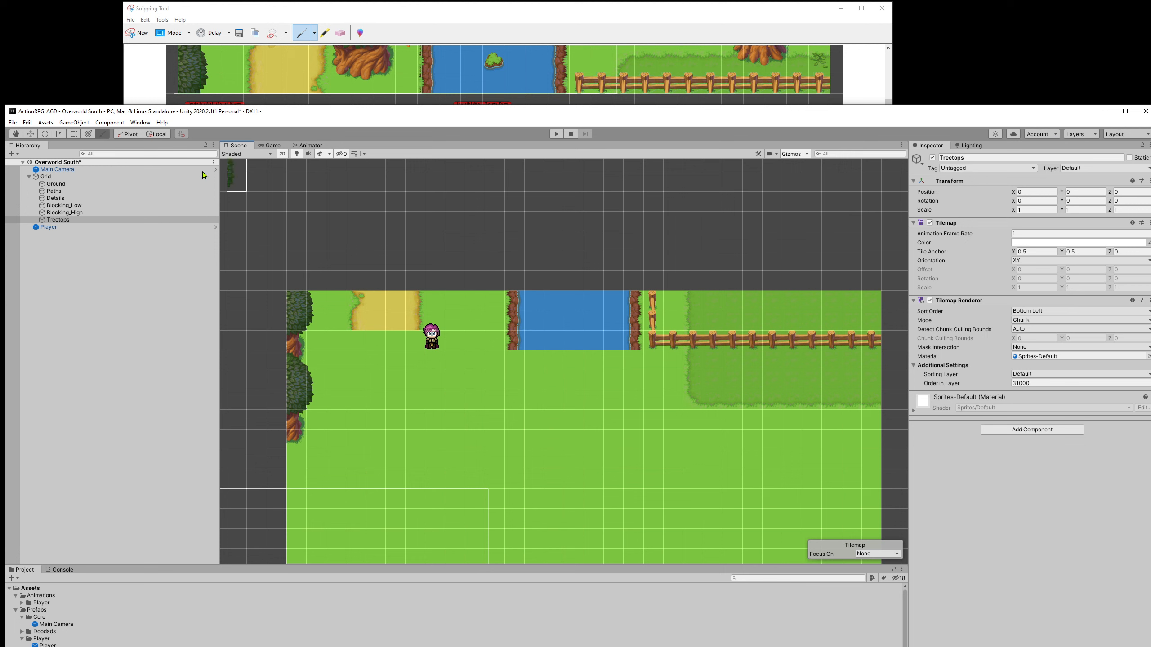
Save the scene and play-test it by walking the character against the two trees on the western edge.
click(13, 123)
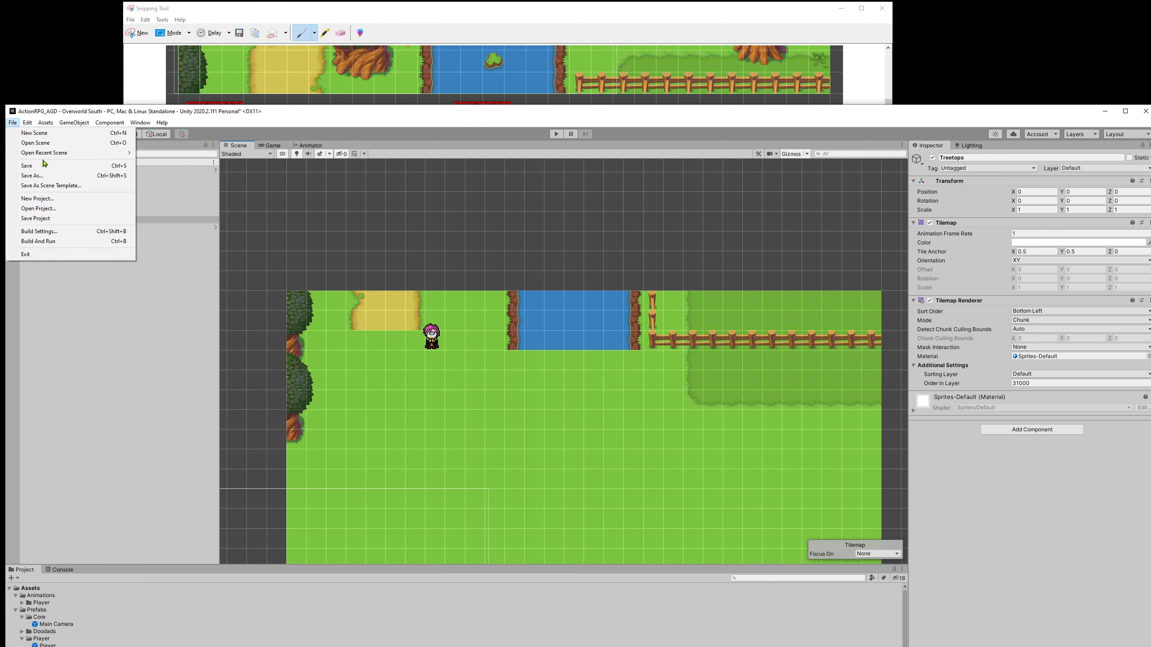
click(27, 164)
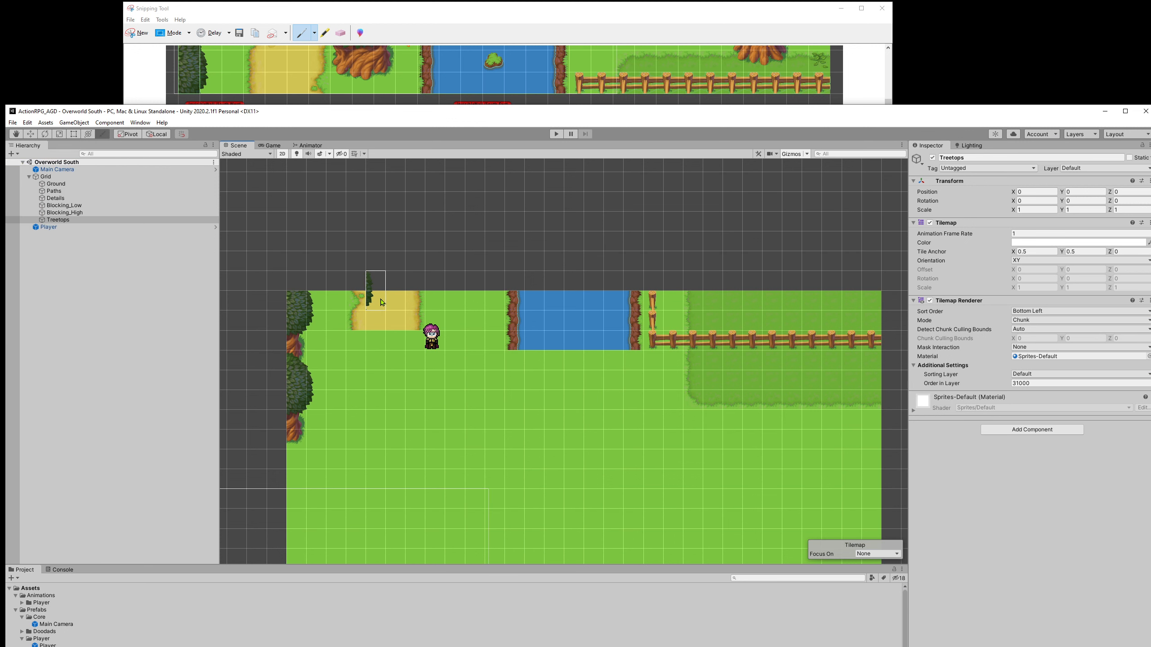
click(556, 133)
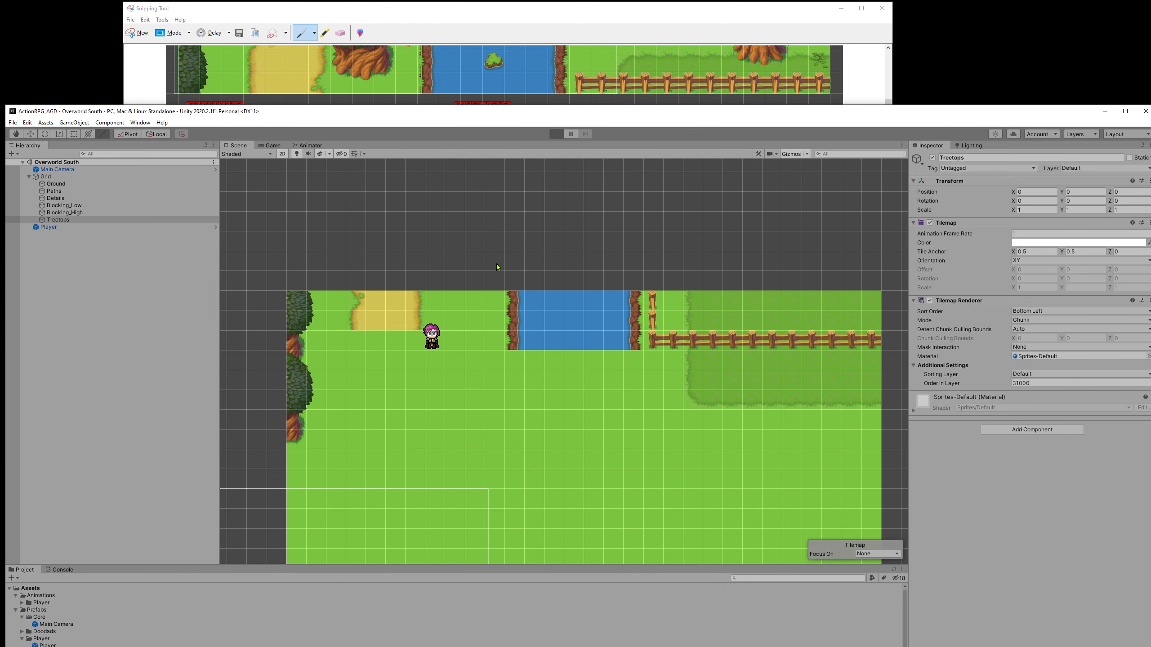
key(Left)
key(Down)
key(Left)
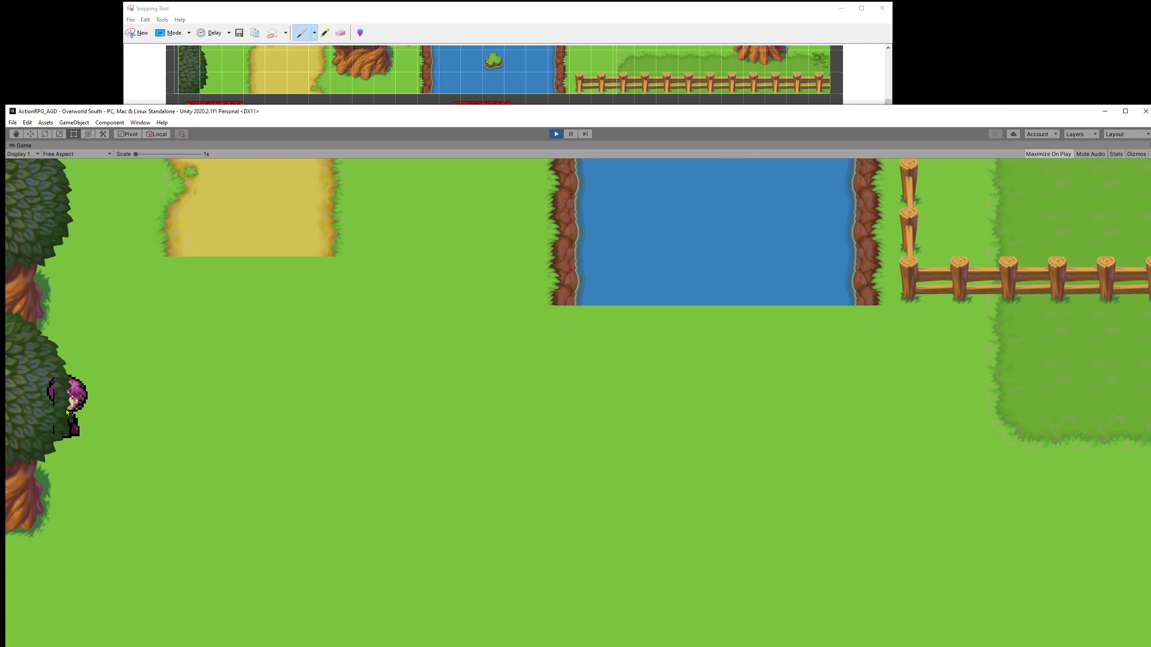
key(Up)
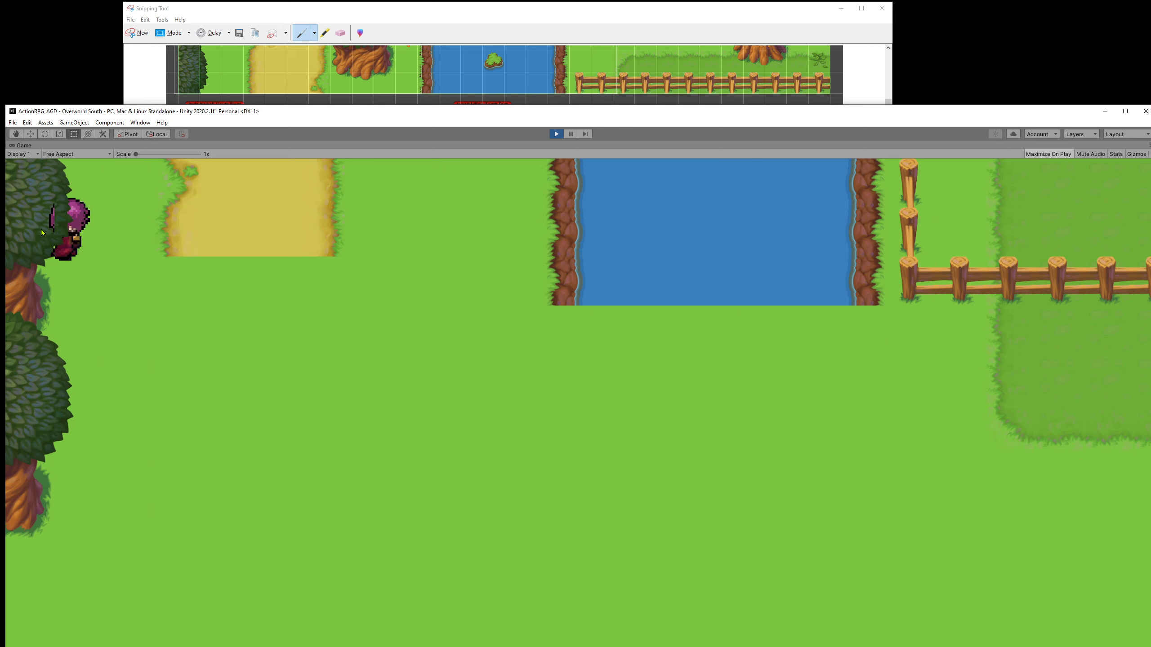
Stop the play-test and paint the northern tree's three-tile foliage edge on the Treetops tilemap, extending one tile above the map's northern edge.
click(555, 132)
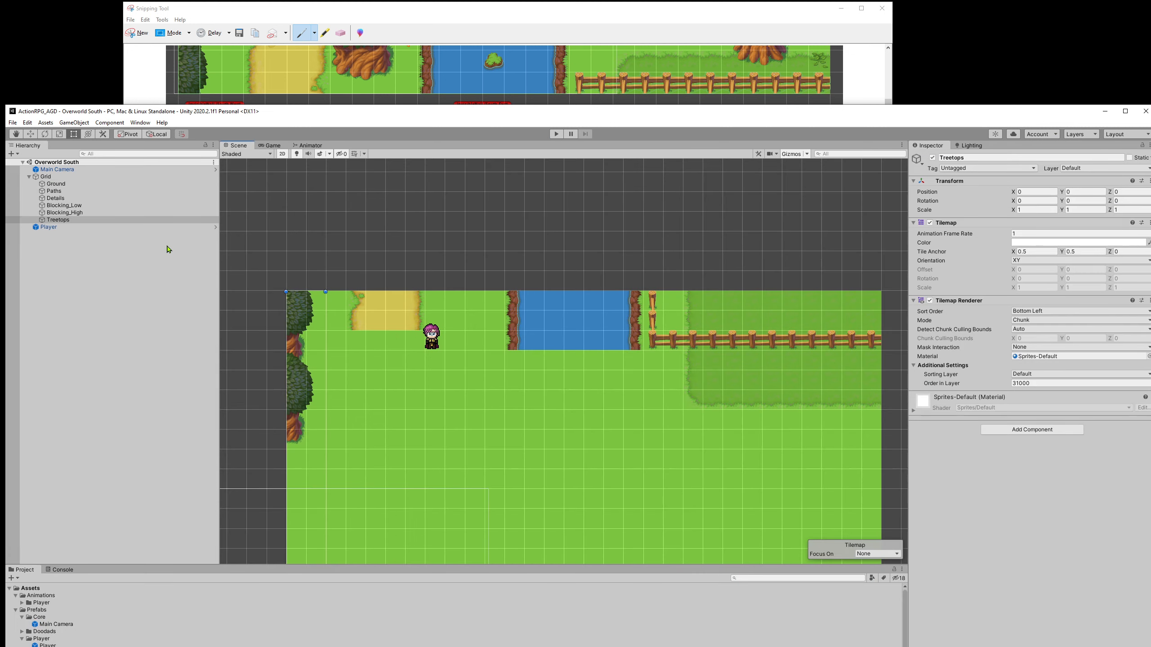
click(78, 220)
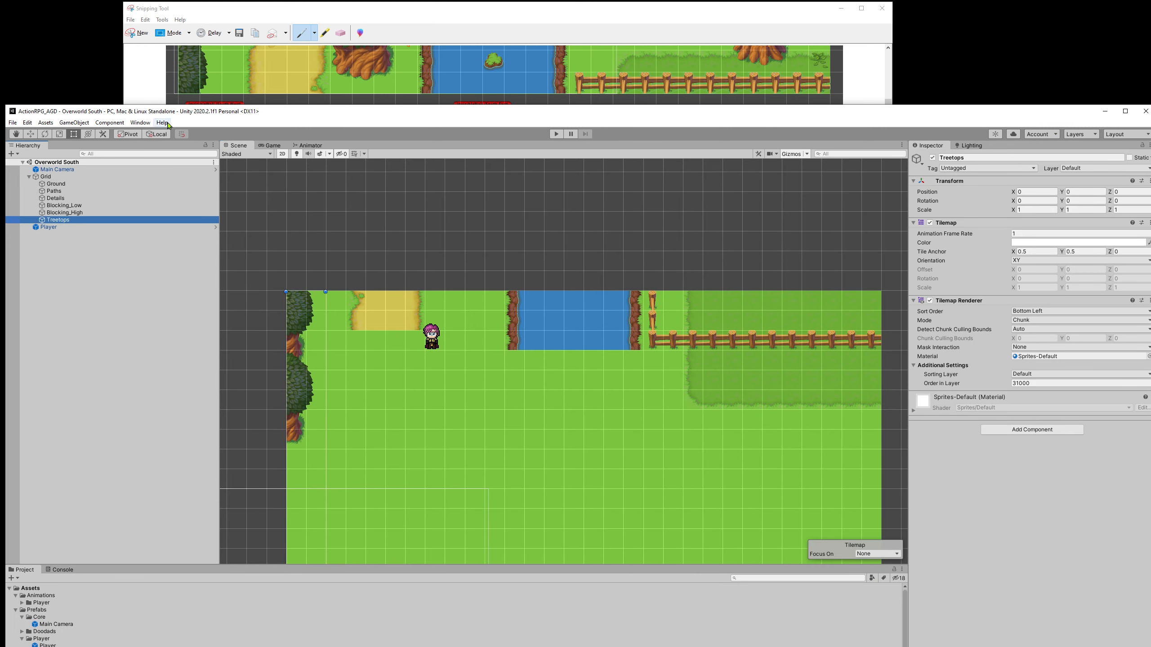
click(148, 125)
key(Escape)
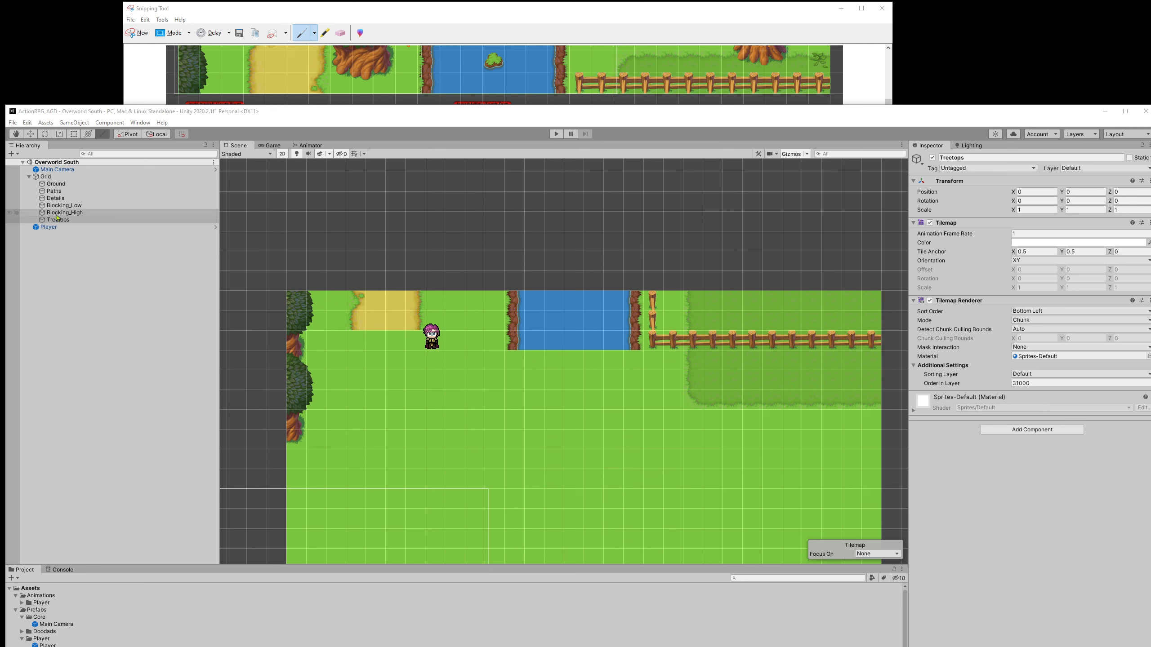
click(297, 320)
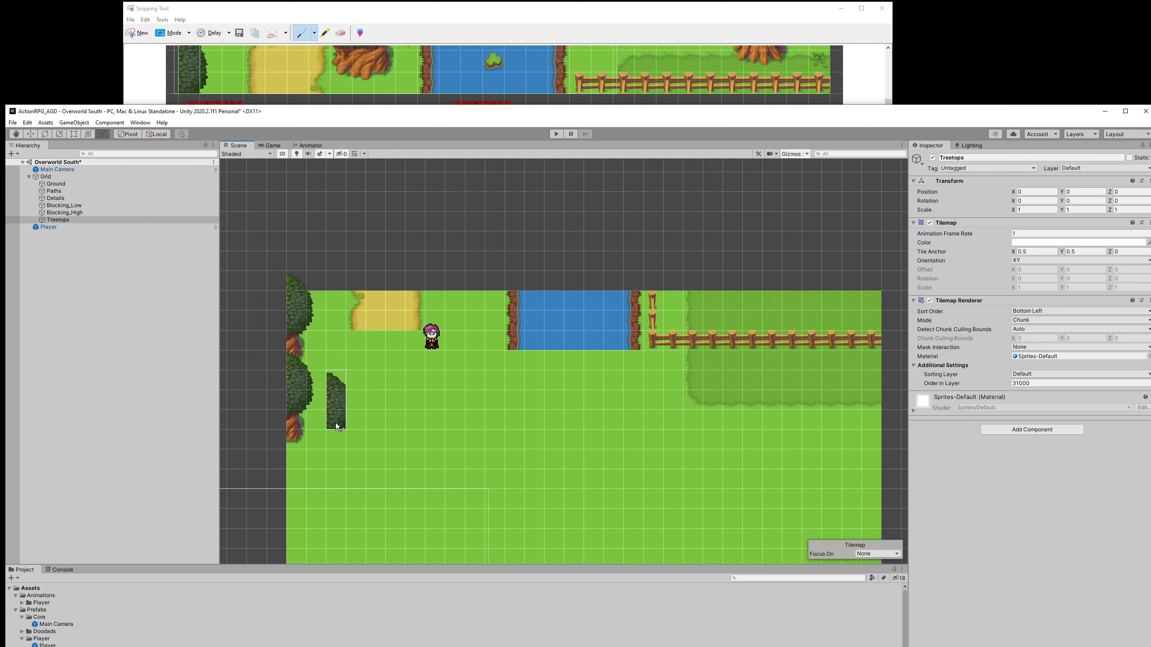
Play-test the scene by walking the character up and down against both trees on the western edge.
click(556, 134)
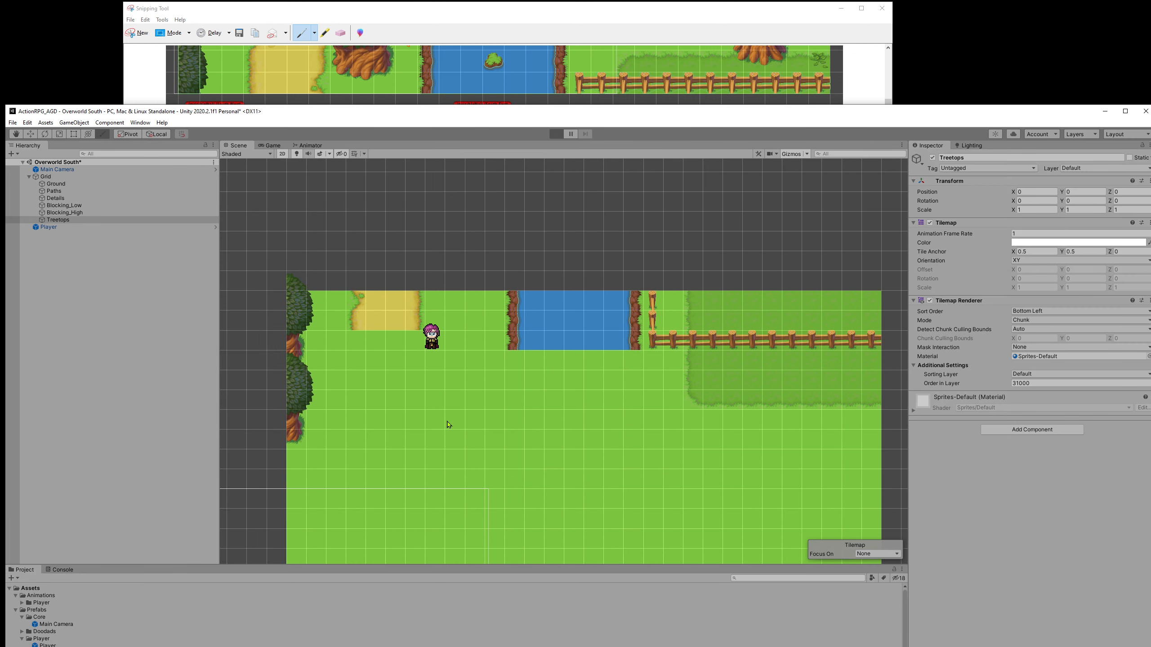
key(Left)
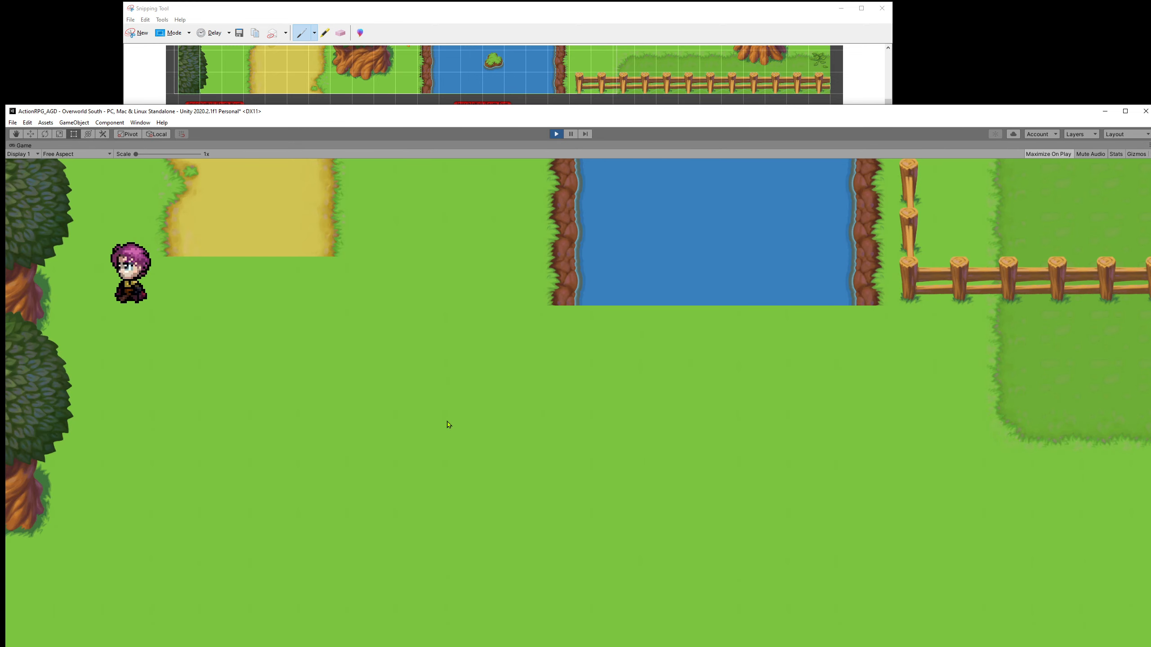
key(Down)
key(Up)
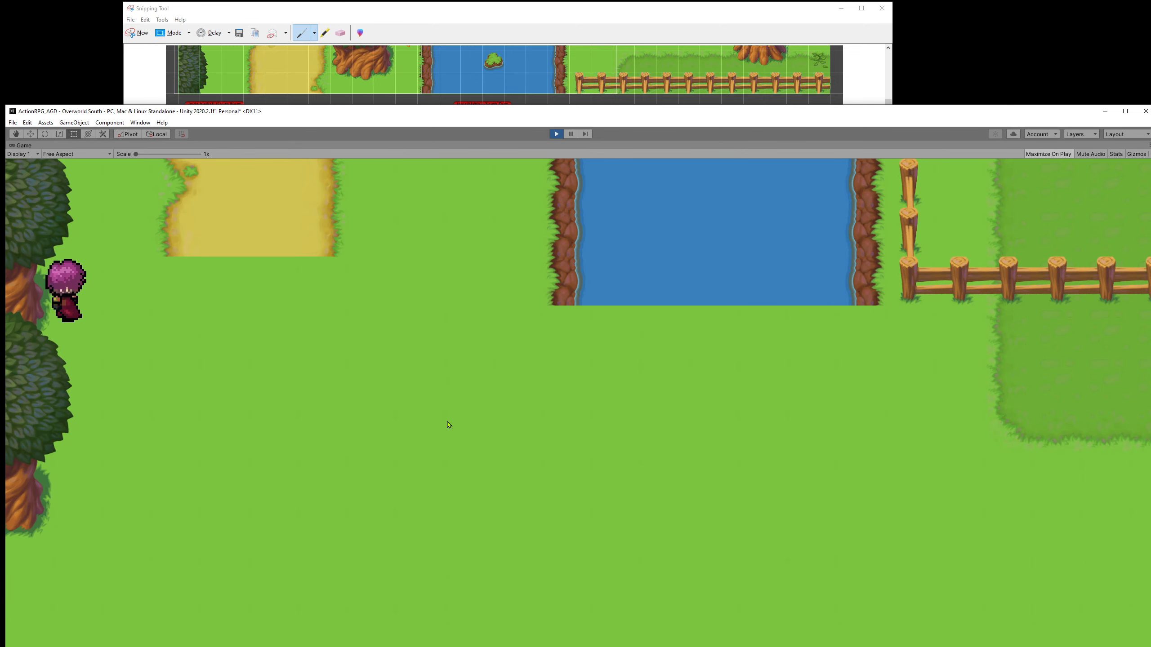
key(Up)
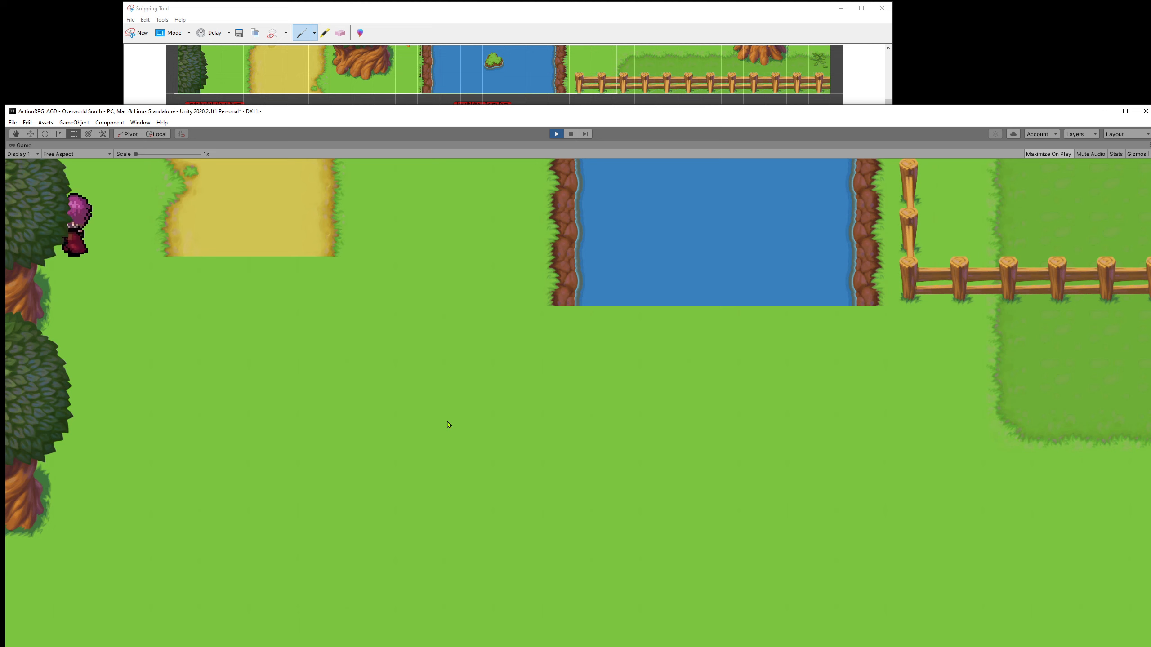
key(Left)
key(Down)
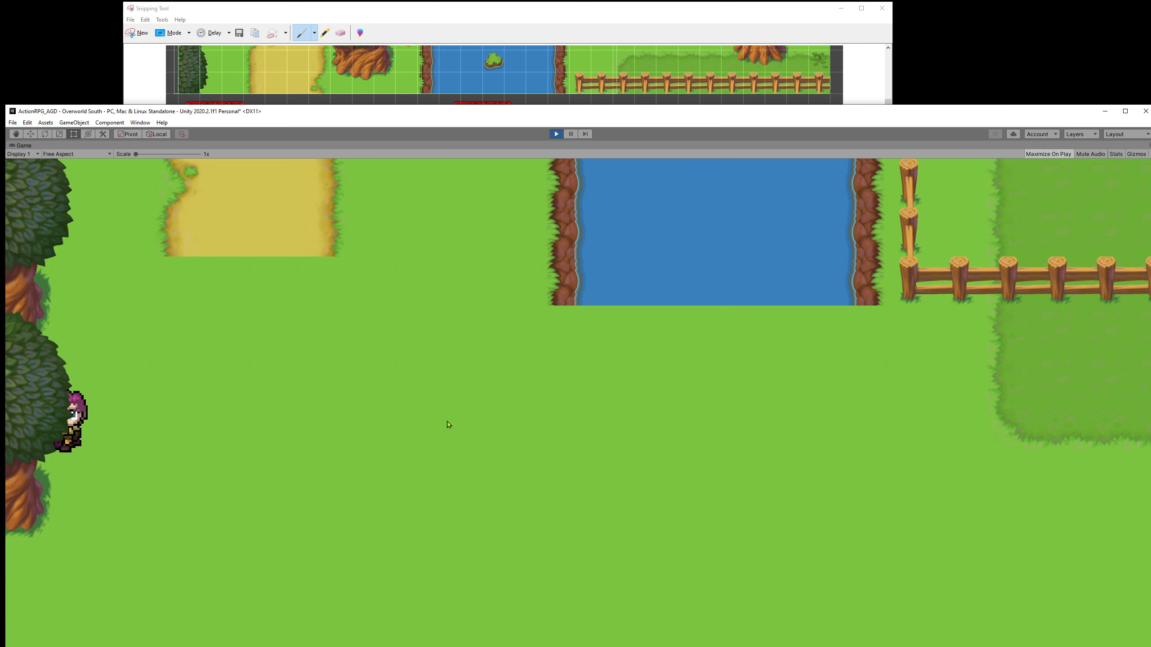
Walk the character east to the darker grass patch and along its fence, and maximize the editor window.
key(Right)
key(Right)
key(Up)
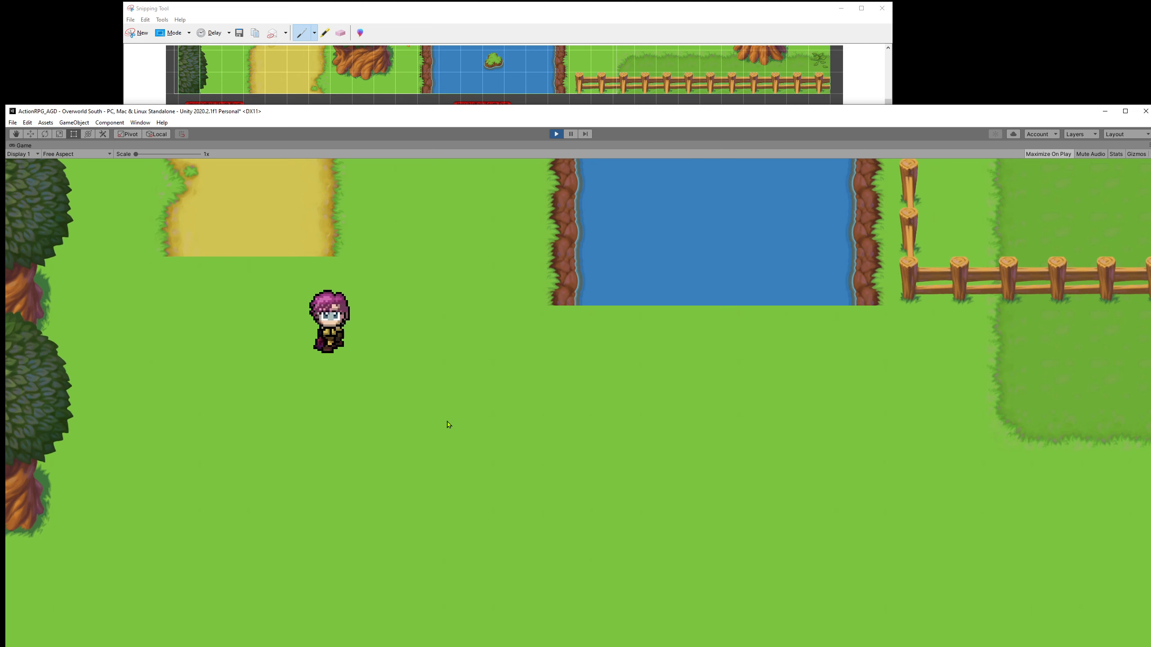
key(Down)
key(Right)
key(Down)
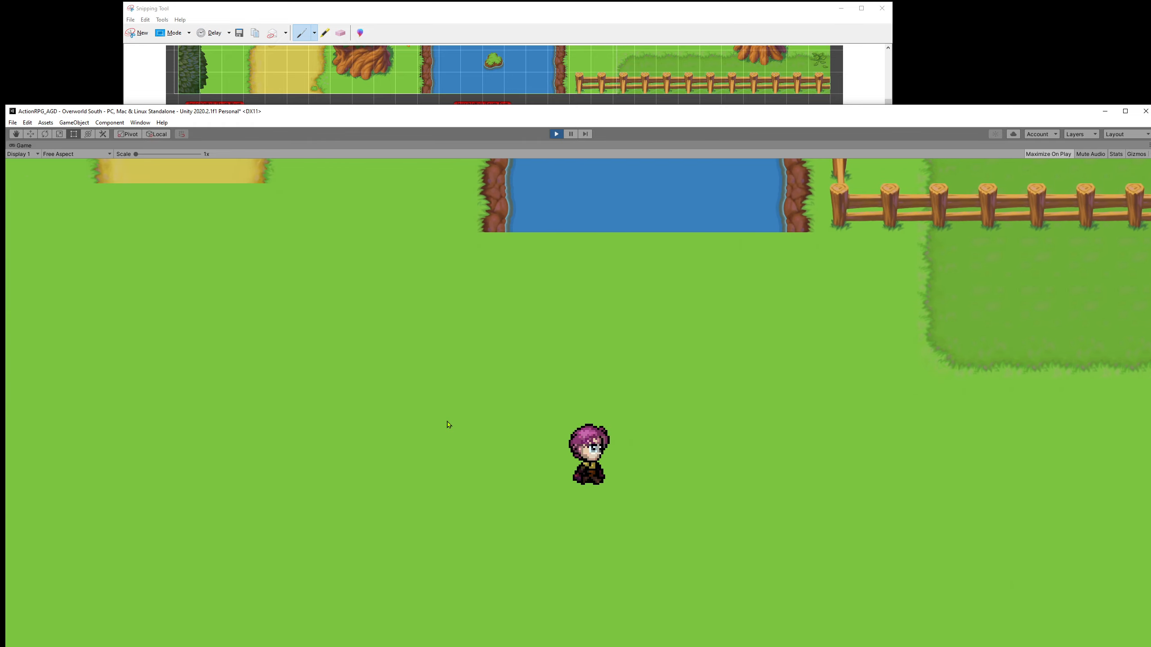
key(Right)
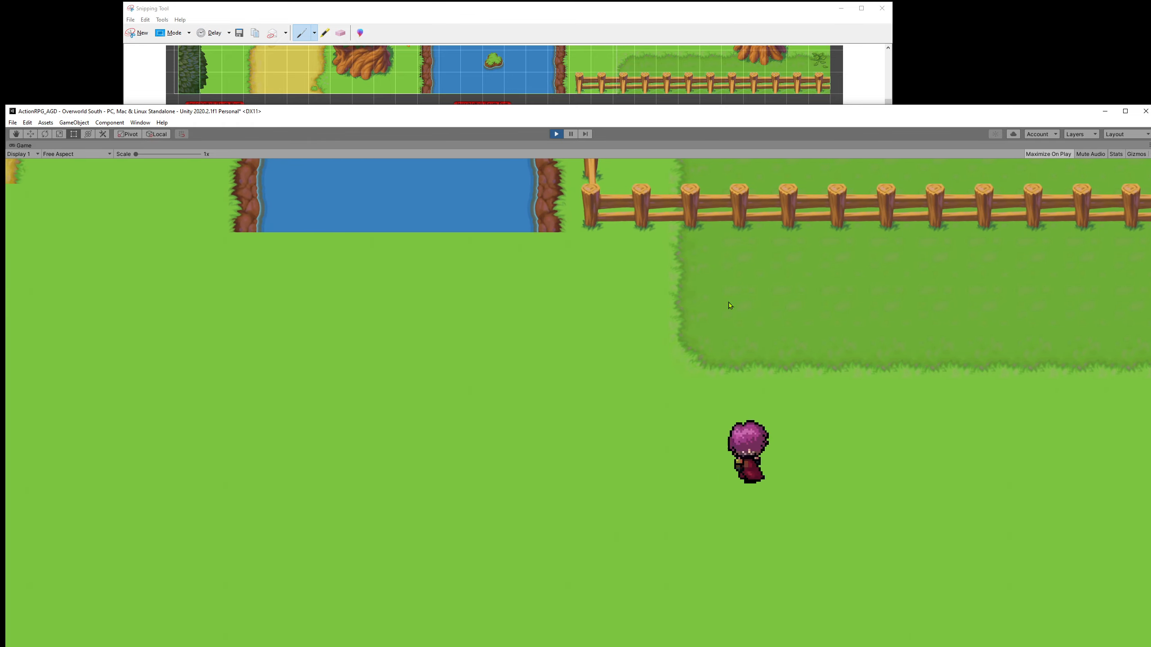
key(Up)
double_click(774, 113)
key(Up)
key(Left)
key(Right)
key(Left)
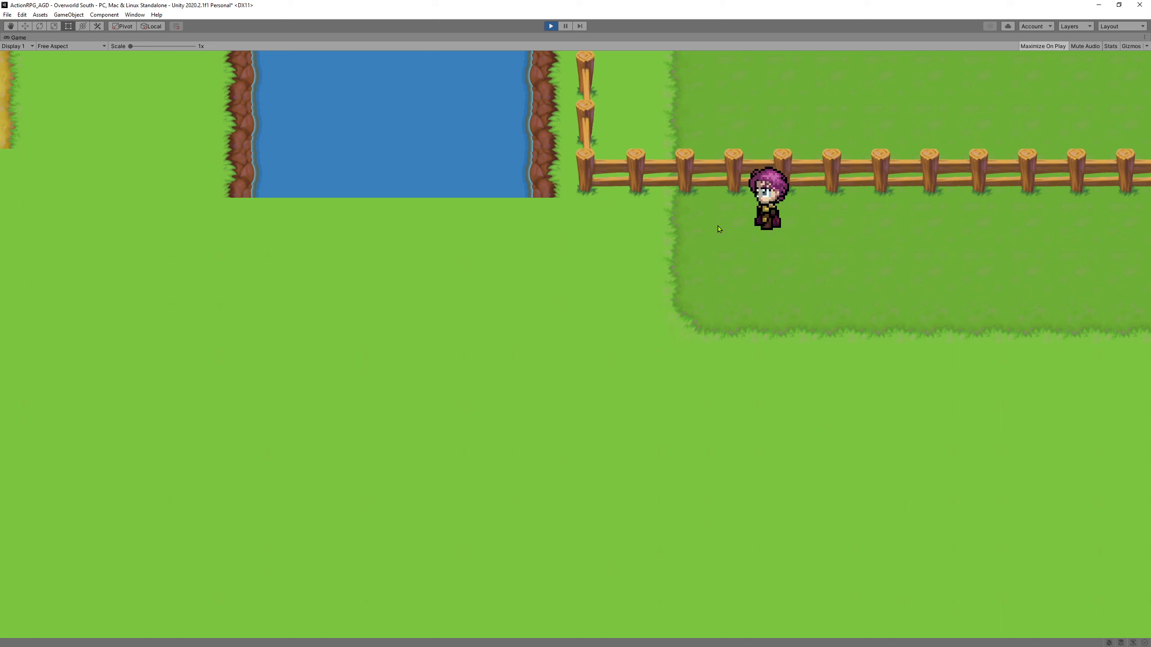
Walk the character west past the water and dirt path to the southern tree, and end the play-test.
key(Left)
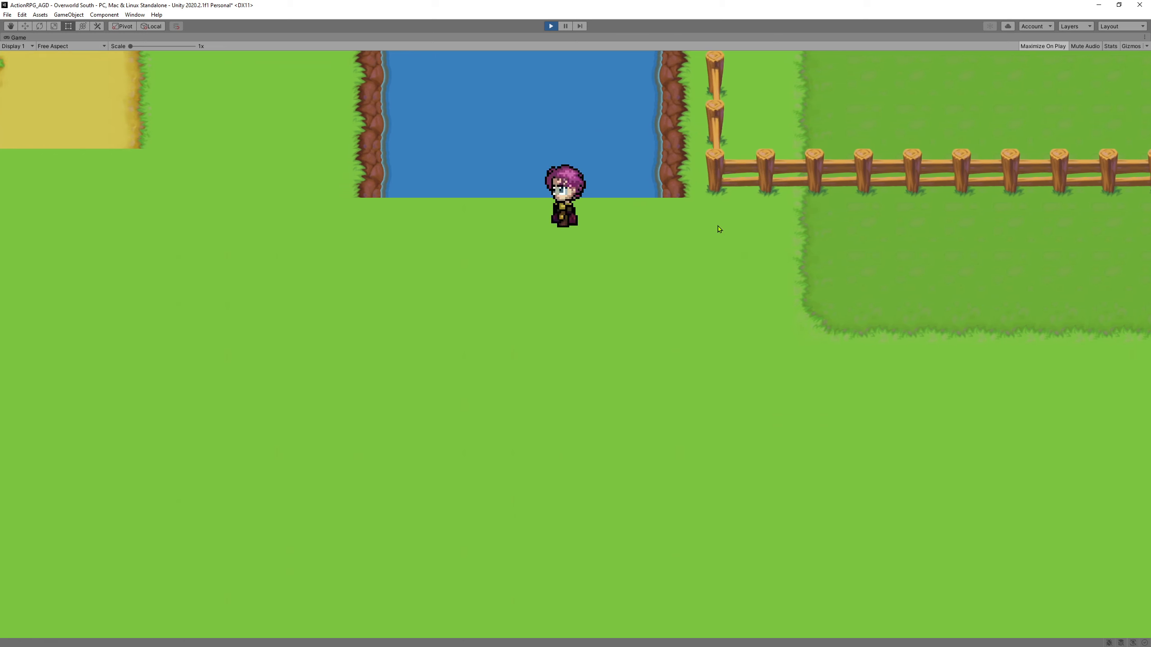
key(Up)
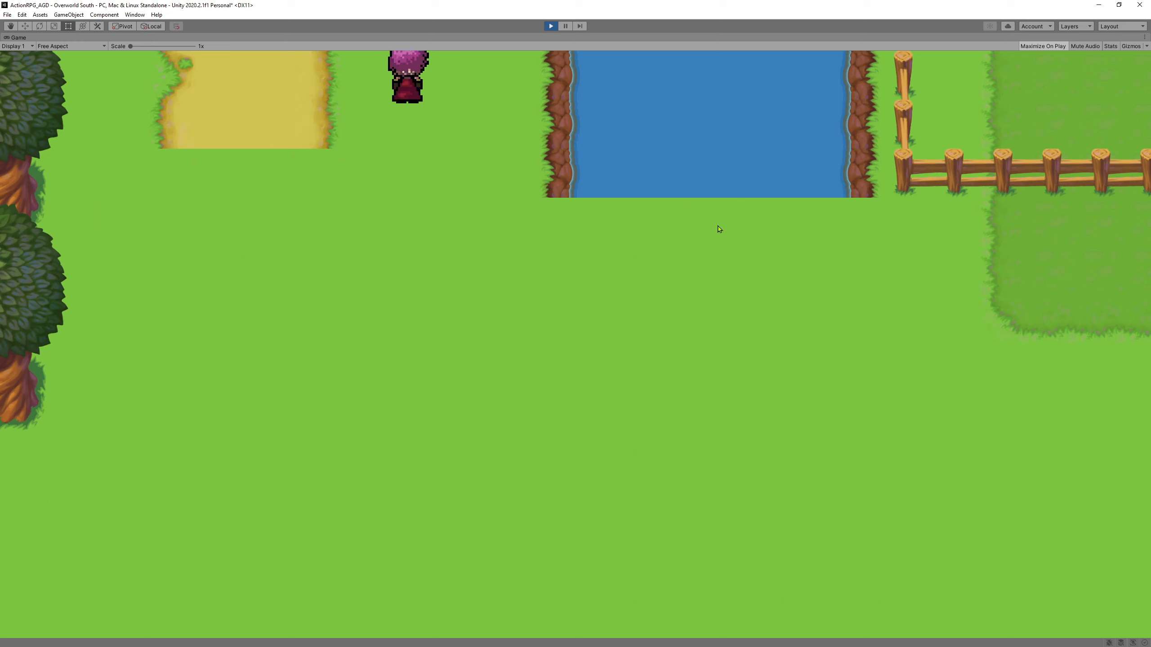
key(Down)
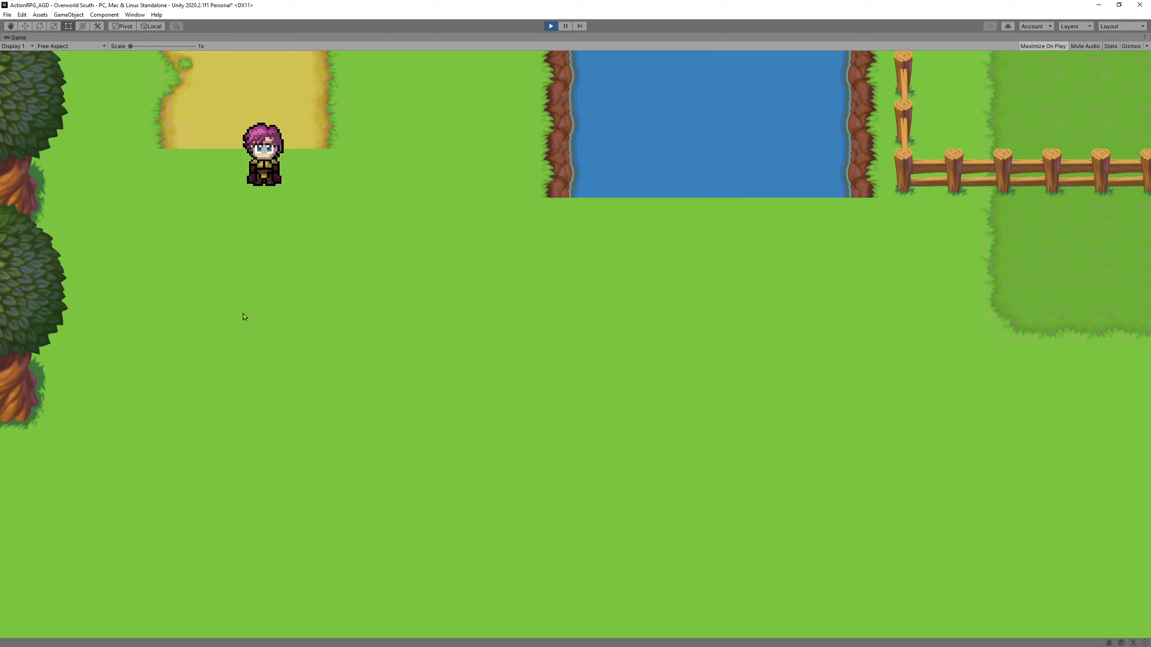
key(Left)
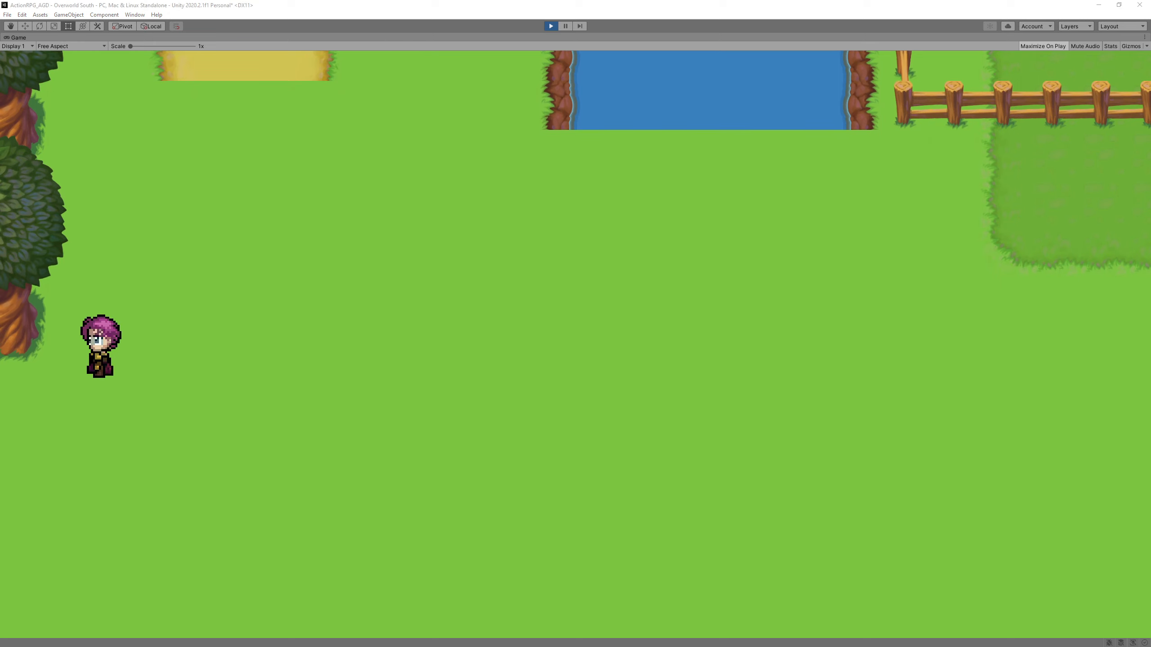
key(Down)
key(Right)
key(Up)
key(Right)
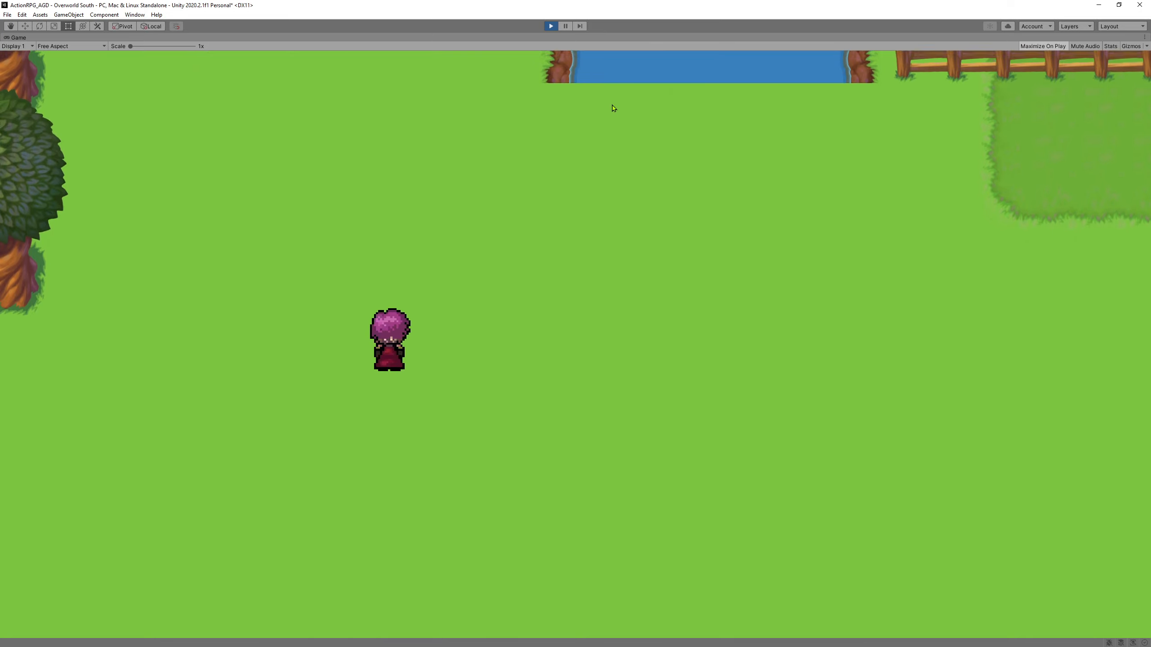
key(Up)
click(551, 26)
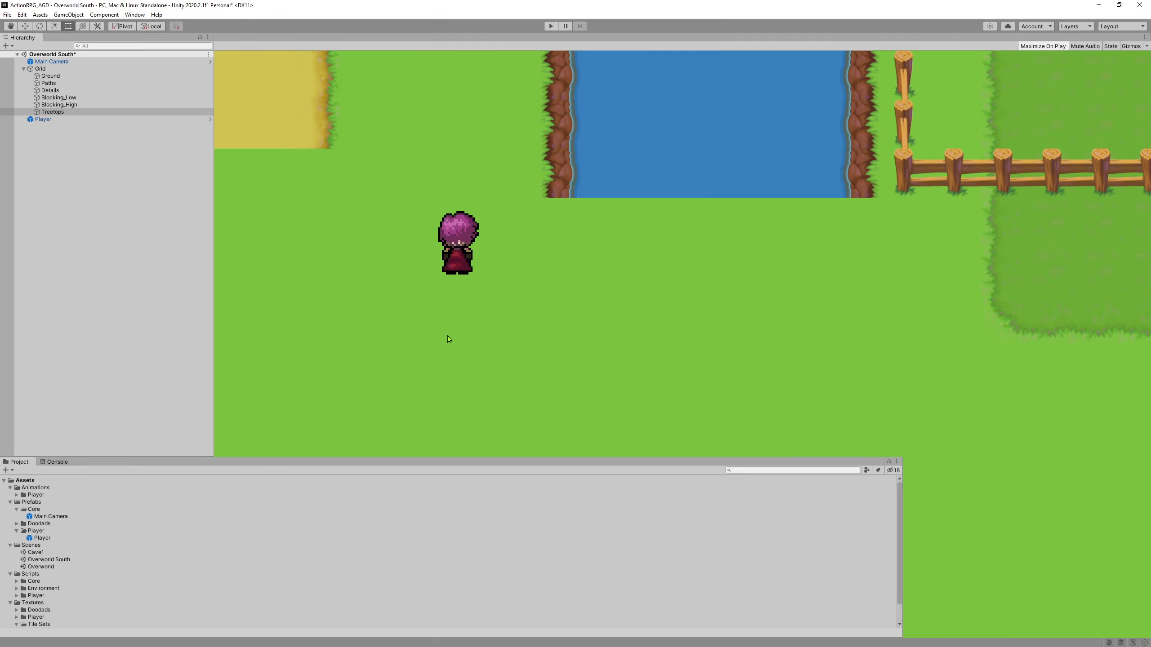
Save the Overworld South scene.
scroll(595, 265, down, 1)
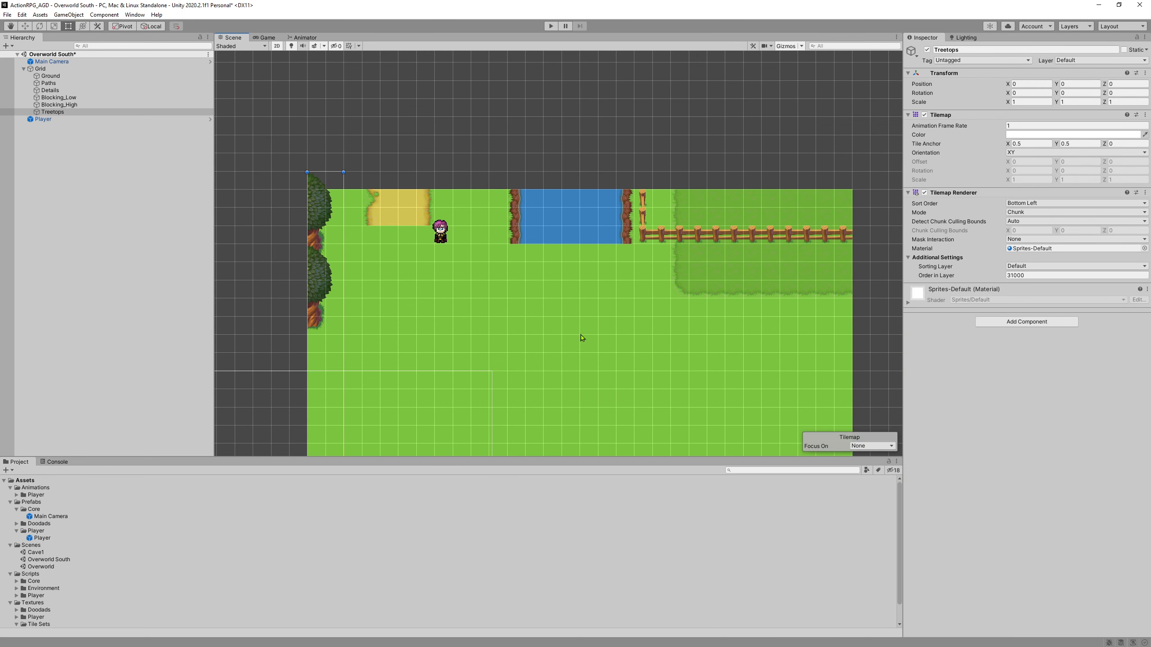
middle_drag(582, 337, 524, 274)
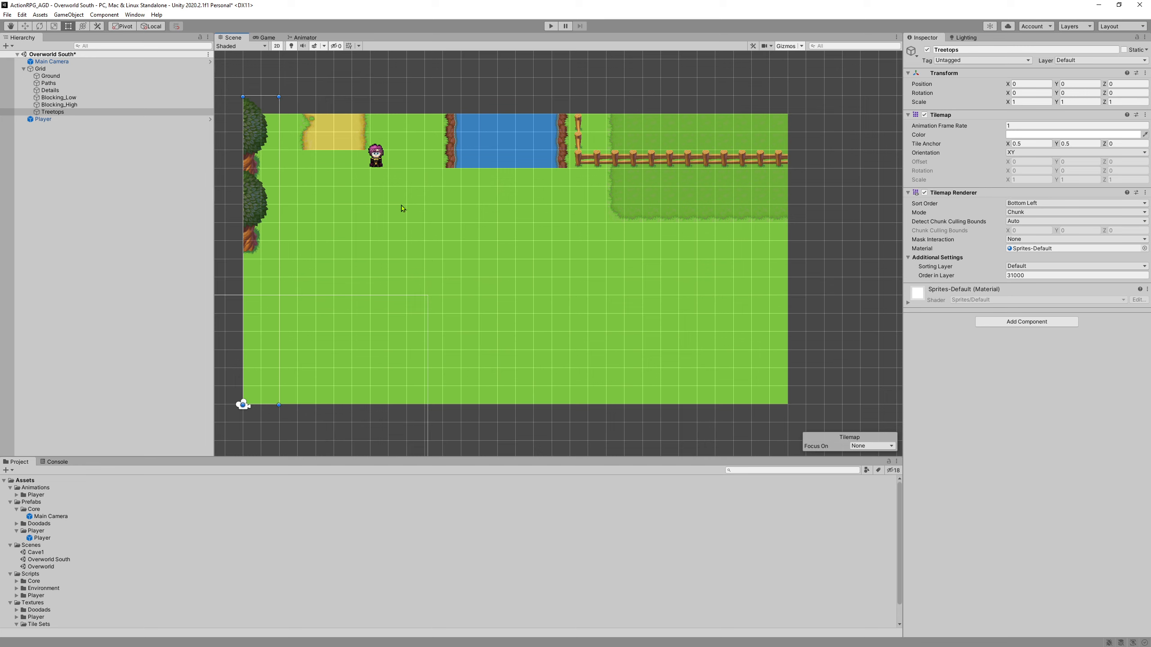
click(7, 14)
click(19, 64)
Create a new scene named Overworld East in the Scenes folder.
right_click(38, 548)
mouse_move(131, 310)
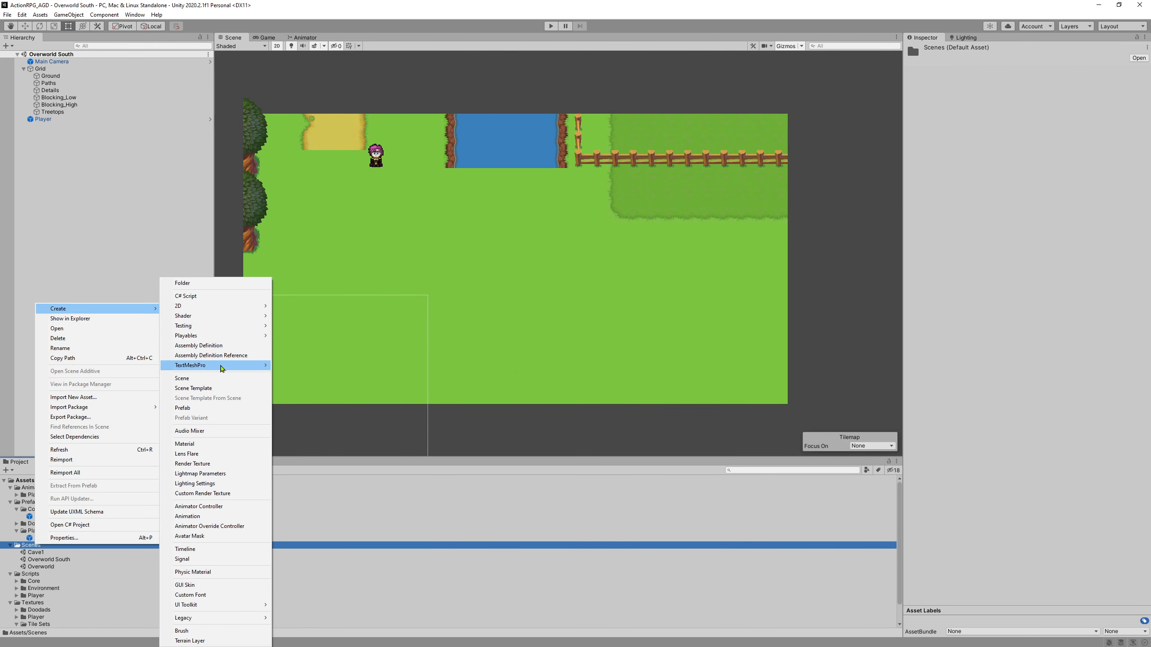
click(201, 379)
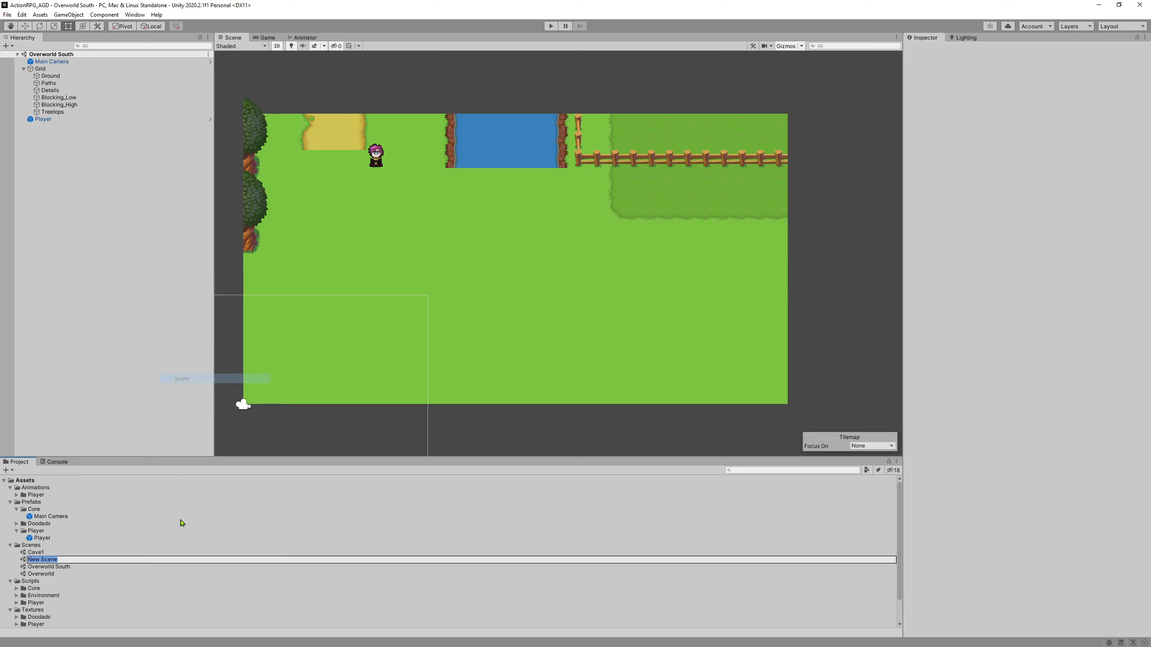
text(Overworld East)
key(Return)
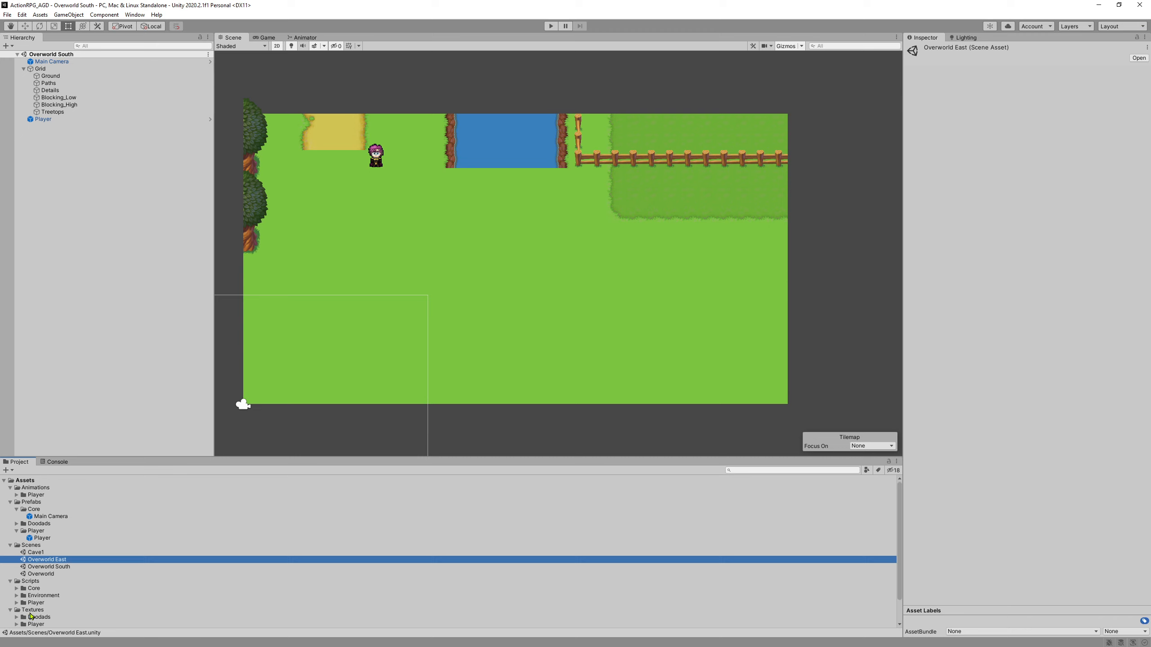